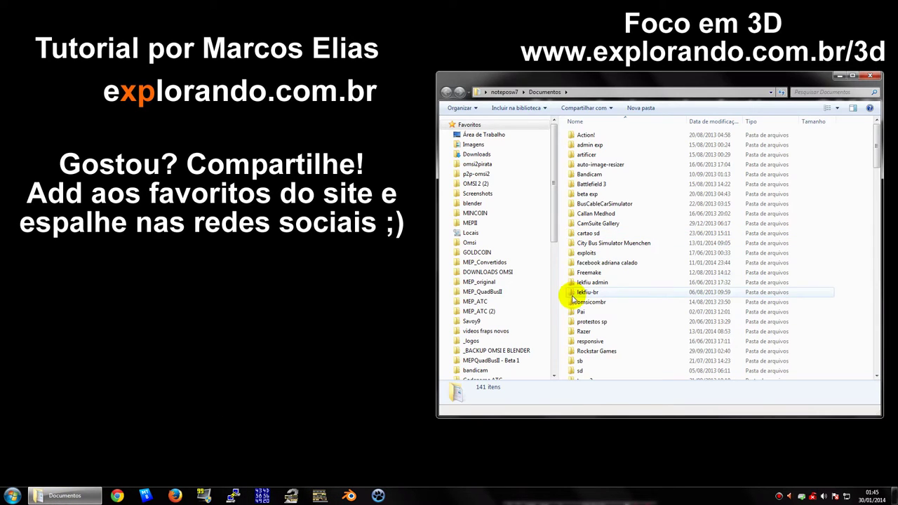
# - Go to drive Y: and open the _tutorial explorando.com.br folder
pyautogui.click(600, 92)
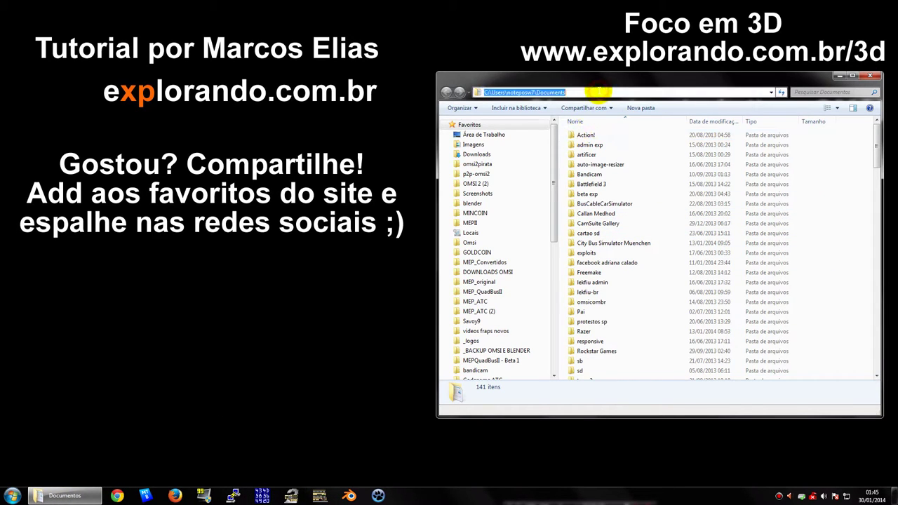
pyautogui.write('y:')
pyautogui.press('Return')
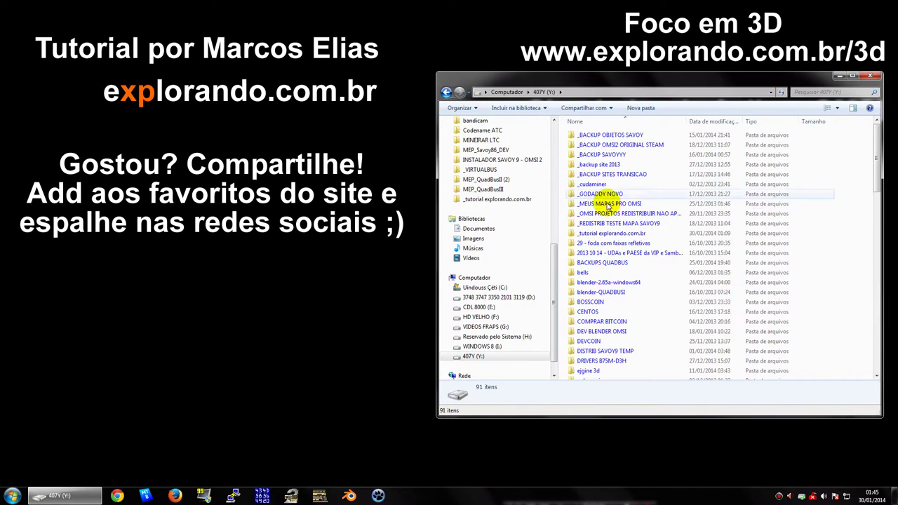
pyautogui.doubleClick(603, 234)
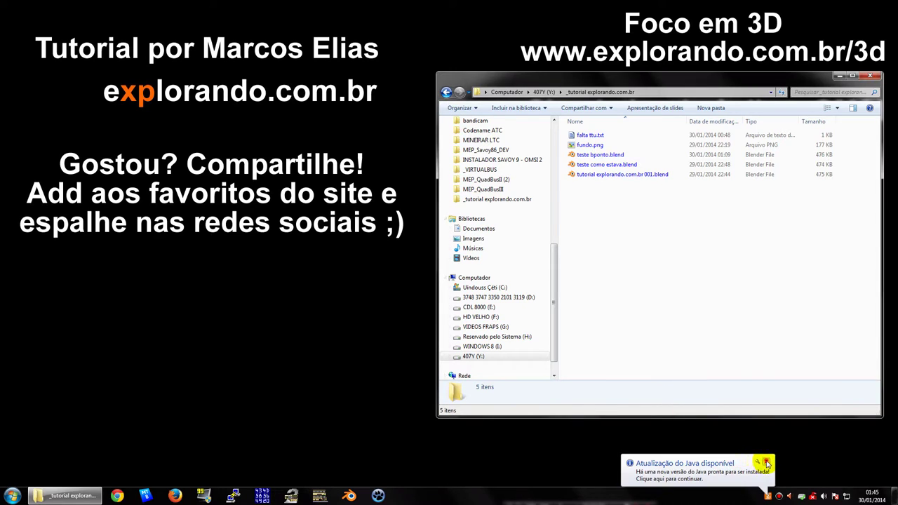
# - Dismiss the Java update notification and open teste bponto.blend in Blender
pyautogui.click(767, 463)
pyautogui.click(597, 154)
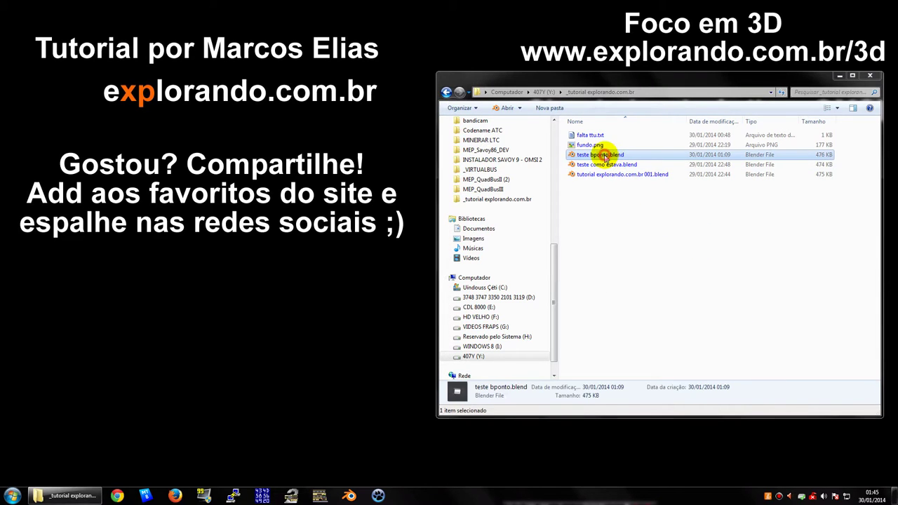
pyautogui.click(592, 174)
pyautogui.click(599, 156)
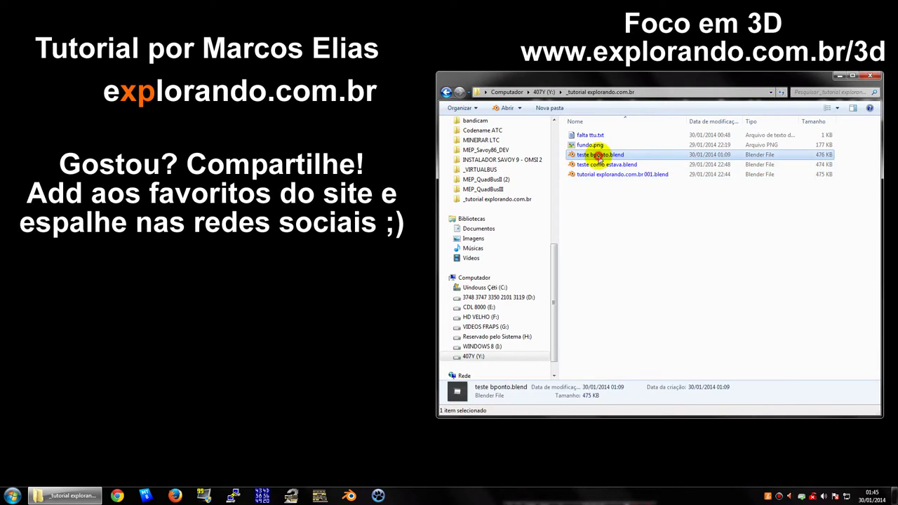
pyautogui.doubleClick(599, 156)
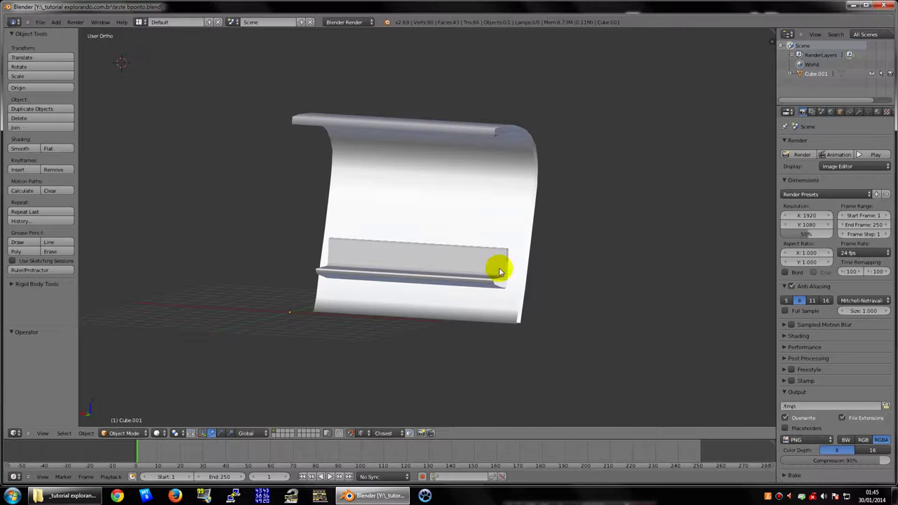
# - Orbit and zoom around the curved stand, then bring the Explorer folder window back
pyautogui.moveTo(483, 241)
pyautogui.mouseDown(button='middle')
pyautogui.moveTo(512, 260)
pyautogui.moveTo(467, 277)
pyautogui.moveTo(361, 148)
pyautogui.mouseUp(button='middle')
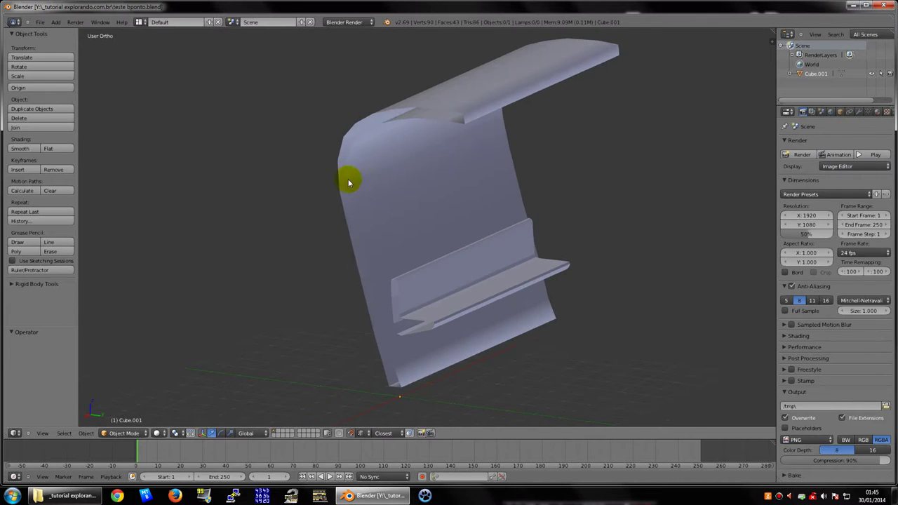
pyautogui.moveTo(348, 181)
pyautogui.mouseDown(button='middle')
pyautogui.moveTo(379, 220)
pyautogui.moveTo(453, 235)
pyautogui.moveTo(372, 257)
pyautogui.moveTo(428, 265)
pyautogui.moveTo(378, 271)
pyautogui.moveTo(411, 277)
pyautogui.mouseUp(button='middle')
pyautogui.scroll(2, 381, 335)
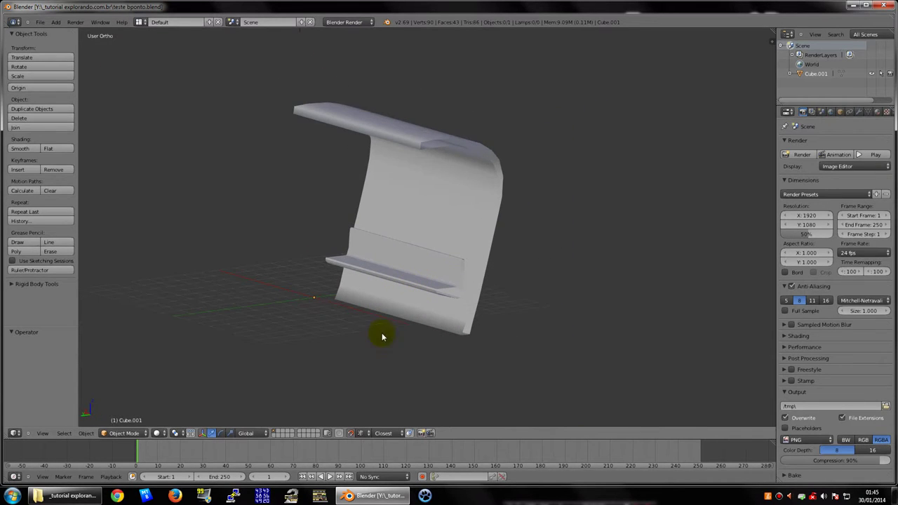
pyautogui.click(85, 497)
# - Open tutorial explorando.com.br 001.blend and orbit around its table-shaped mesh
pyautogui.click(621, 165)
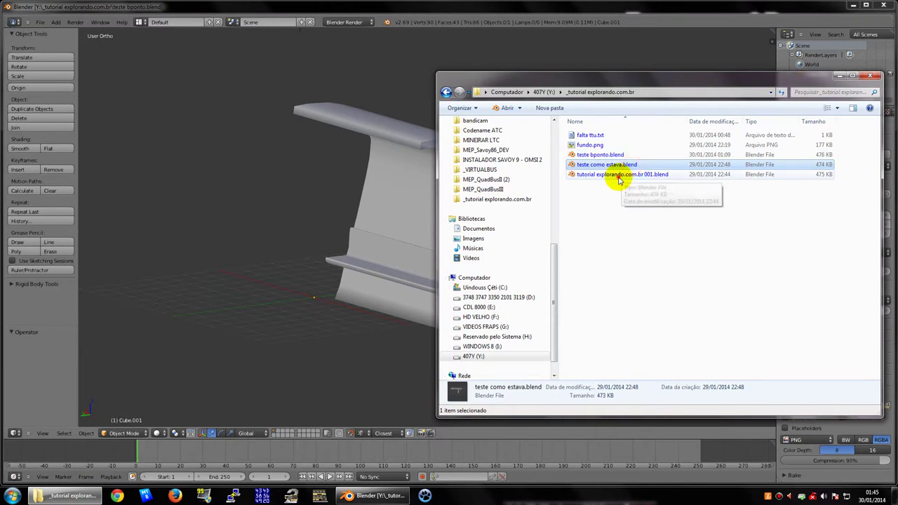
pyautogui.doubleClick(619, 175)
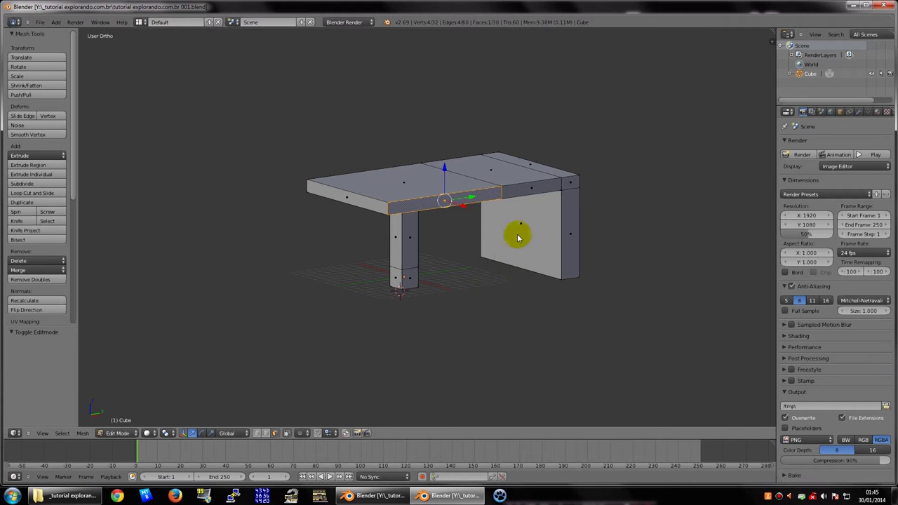
pyautogui.moveTo(517, 238)
pyautogui.mouseDown(button='middle')
pyautogui.moveTo(565, 245)
pyautogui.moveTo(545, 231)
pyautogui.moveTo(457, 221)
pyautogui.moveTo(497, 237)
pyautogui.moveTo(467, 195)
pyautogui.moveTo(387, 199)
pyautogui.moveTo(407, 208)
pyautogui.moveTo(400, 186)
pyautogui.mouseUp(button='middle')
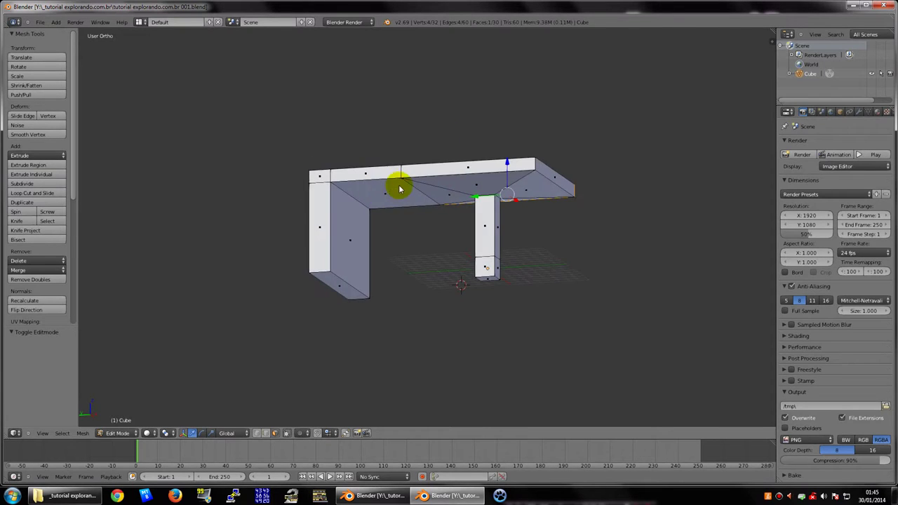
pyautogui.scroll(3, 393, 197)
pyautogui.scroll(-2, 372, 210)
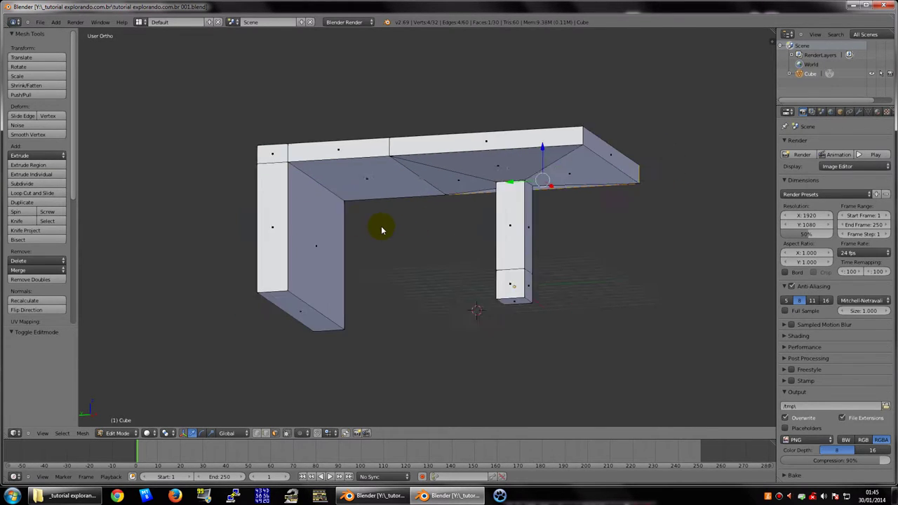
pyautogui.moveTo(381, 229)
pyautogui.mouseDown(button='middle')
pyautogui.moveTo(367, 232)
pyautogui.moveTo(517, 226)
pyautogui.moveTo(725, 161)
pyautogui.mouseUp(button='middle')
# - Close the 001.blend window and return to the curved stand in teste bponto.blend
pyautogui.click(876, 9)
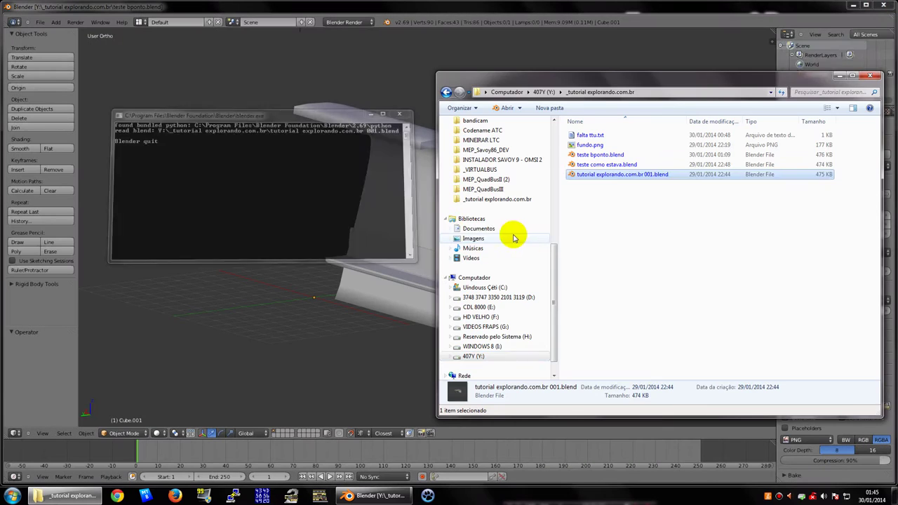
pyautogui.click(416, 217)
pyautogui.moveTo(512, 225)
pyautogui.mouseDown(button='middle')
pyautogui.moveTo(439, 231)
pyautogui.moveTo(471, 241)
pyautogui.moveTo(398, 232)
pyautogui.moveTo(477, 217)
pyautogui.moveTo(483, 237)
pyautogui.moveTo(397, 236)
pyautogui.moveTo(325, 254)
pyautogui.moveTo(296, 203)
pyautogui.mouseUp(button='middle')
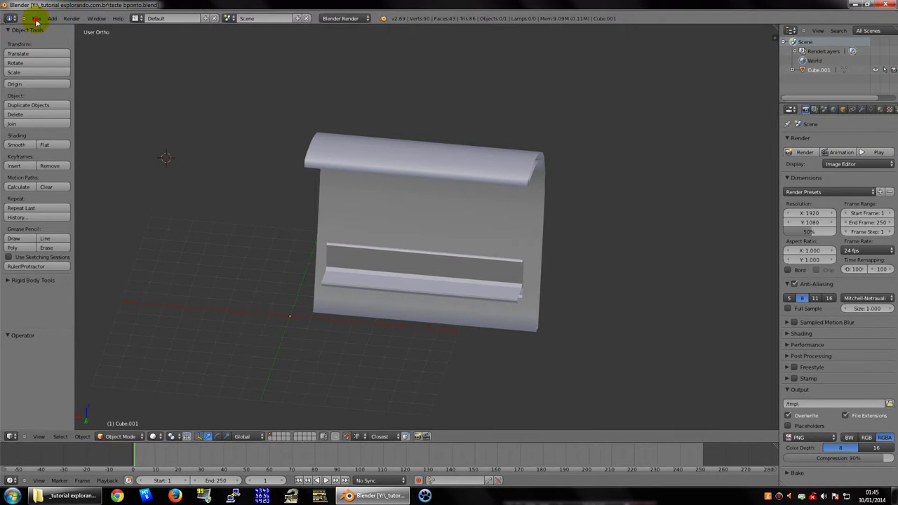
# - Reload the default start-up file to get a fresh scene with the cube
pyautogui.click(35, 18)
pyautogui.click(46, 28)
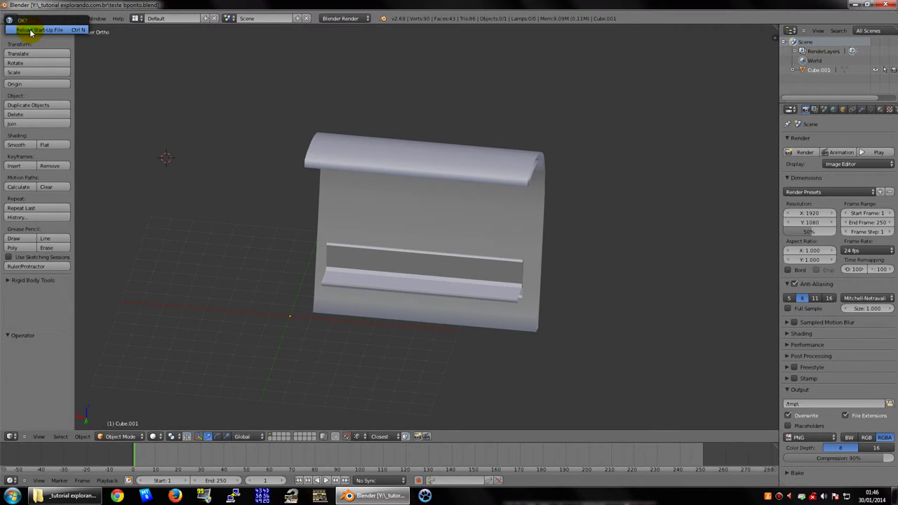
pyautogui.click(31, 32)
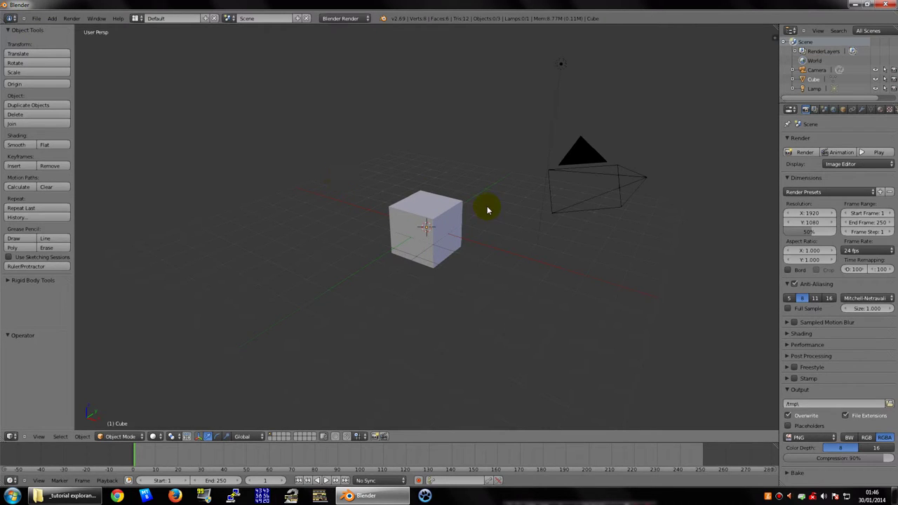
pyautogui.scroll(3, 492, 205)
pyautogui.scroll(2, 491, 204)
pyautogui.moveTo(470, 203)
pyautogui.mouseDown(button='middle')
pyautogui.moveTo(407, 197)
pyautogui.moveTo(457, 190)
pyautogui.moveTo(391, 200)
pyautogui.moveTo(459, 192)
pyautogui.moveTo(430, 201)
pyautogui.moveTo(465, 188)
pyautogui.moveTo(491, 161)
pyautogui.mouseUp(button='middle')
# - Switch to orthographic view and delete the lamp and camera together
pyautogui.press('KP_5')
pyautogui.scroll(-3, 391, 197)
pyautogui.scroll(-2, 425, 180)
pyautogui.rightClick(476, 163)
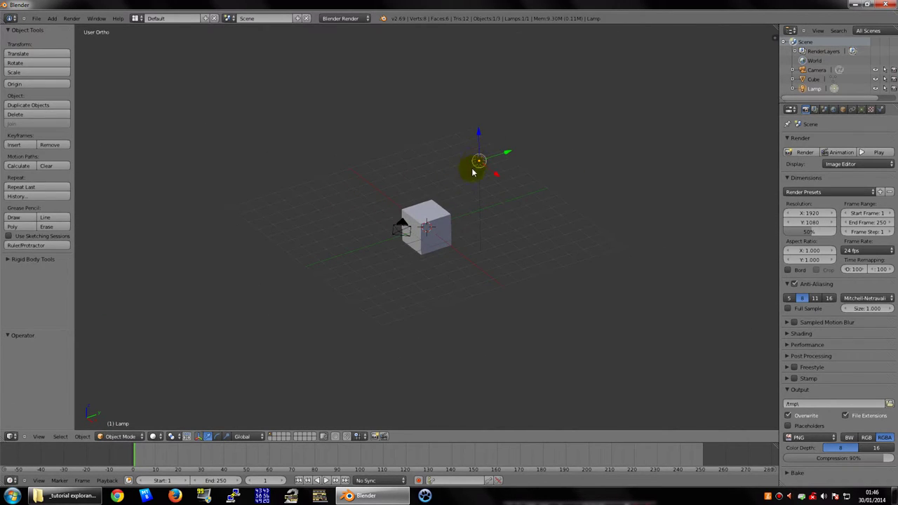
pyautogui.rightClick(400, 230)
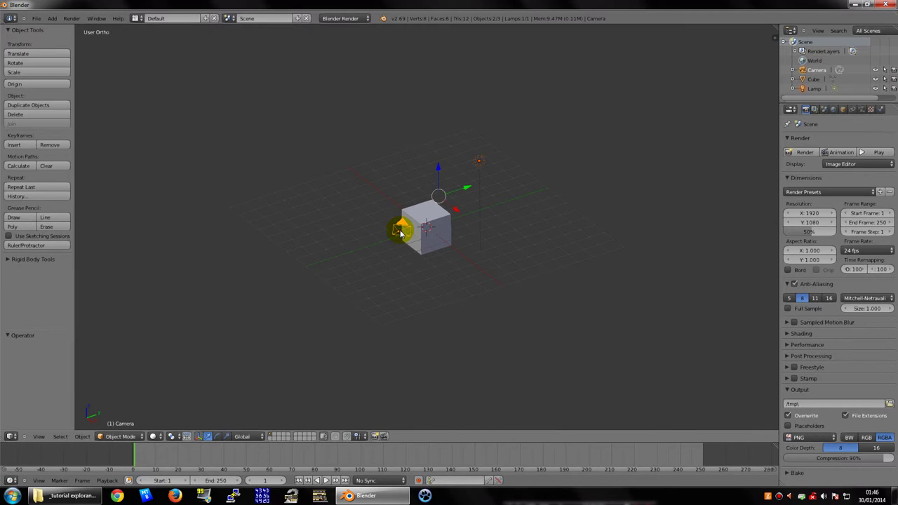
pyautogui.press('x')
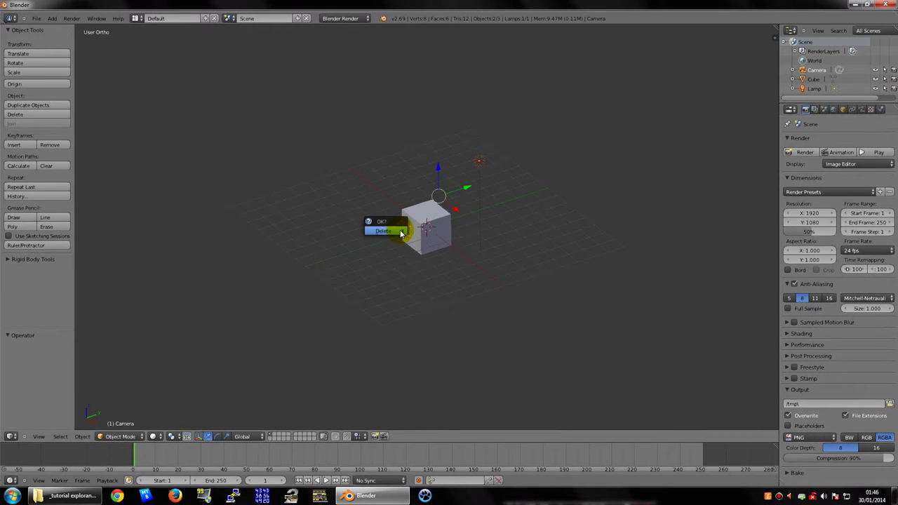
pyautogui.click(383, 230)
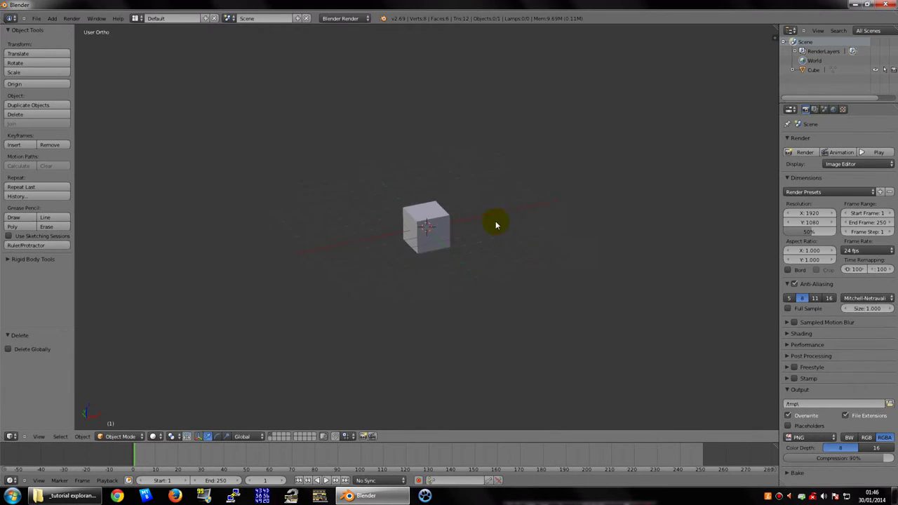
pyautogui.moveTo(495, 224)
pyautogui.mouseDown(button='middle')
pyautogui.moveTo(486, 203)
pyautogui.moveTo(462, 212)
pyautogui.moveTo(497, 219)
pyautogui.mouseUp(button='middle')
pyautogui.scroll(5, 516, 223)
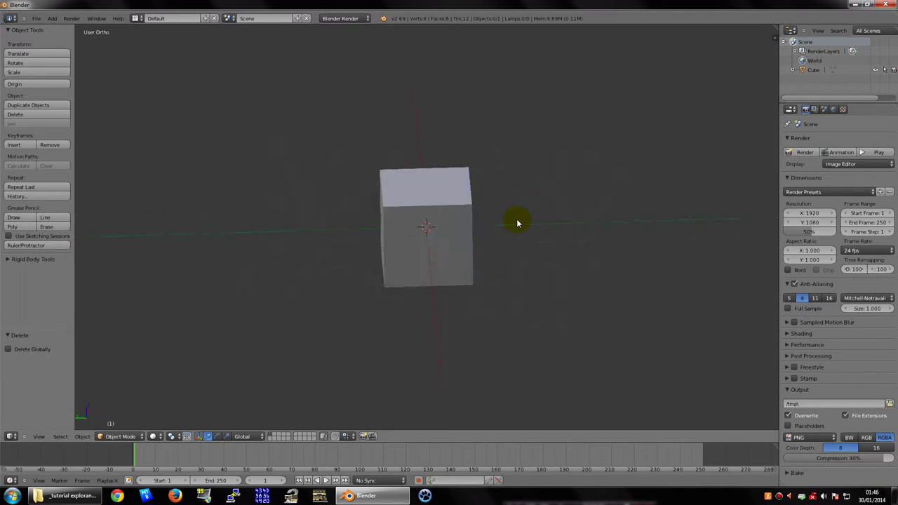
pyautogui.moveTo(437, 231); pyautogui.dragTo(454, 213, button='middle')
pyautogui.scroll(-3, 456, 215)
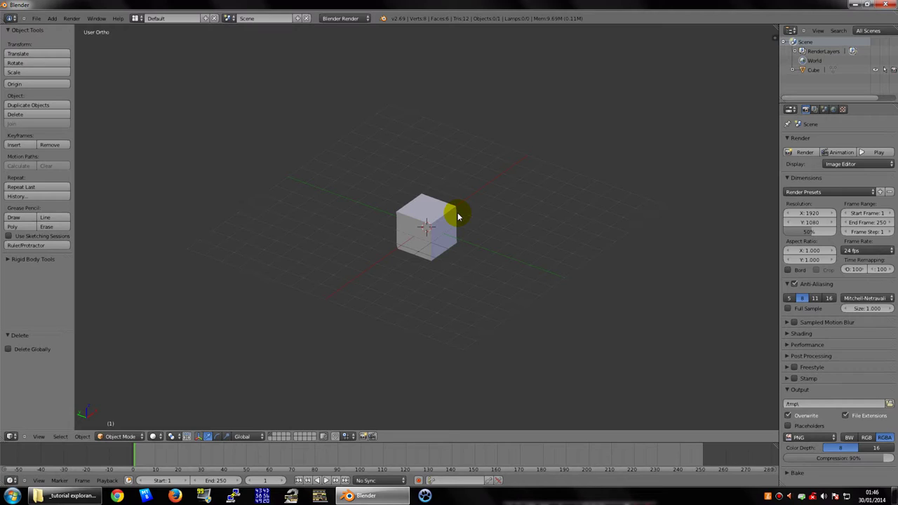
pyautogui.scroll(4, 521, 225)
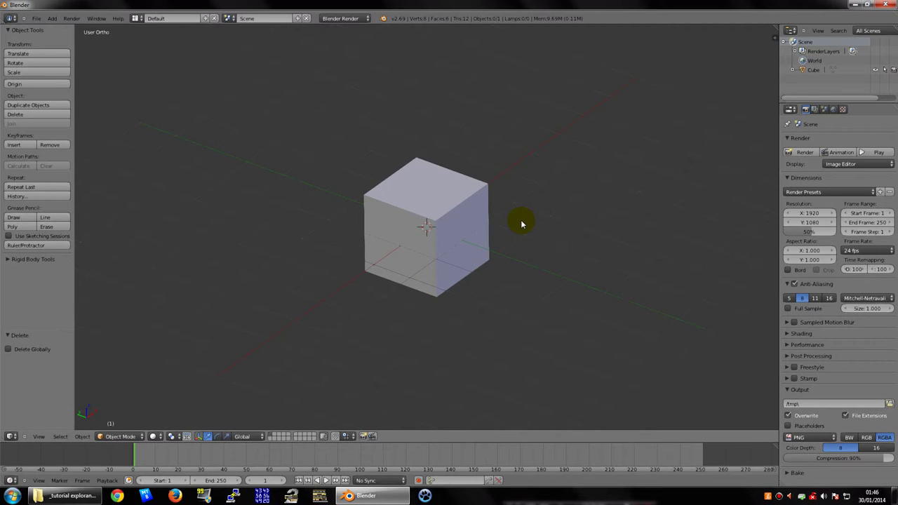
pyautogui.moveTo(520, 247); pyautogui.dragTo(533, 236, button='middle')
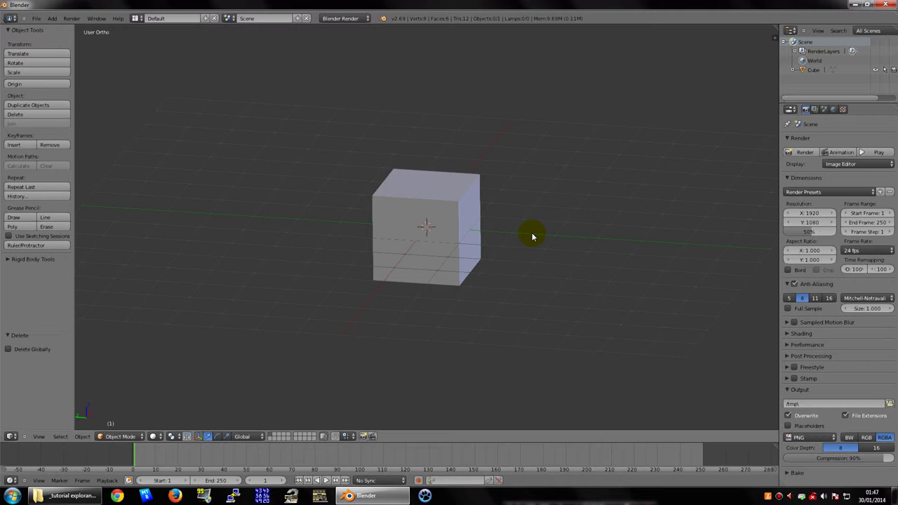
# - Select the cube, briefly pick a vertex in Edit Mode, then return to Object Mode and deselect
pyautogui.moveTo(420, 202)
pyautogui.mouseDown(button='middle')
pyautogui.moveTo(391, 221)
pyautogui.moveTo(391, 207)
pyautogui.mouseUp(button='middle')
pyautogui.rightClick(414, 214)
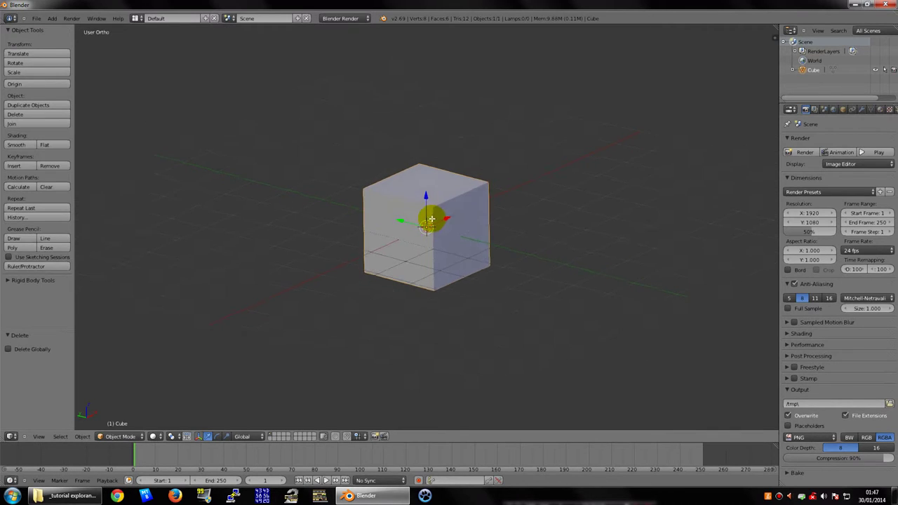
pyautogui.press('Tab')
pyautogui.moveTo(481, 207)
pyautogui.mouseDown(button='middle')
pyautogui.moveTo(507, 208)
pyautogui.moveTo(477, 216)
pyautogui.mouseUp(button='middle')
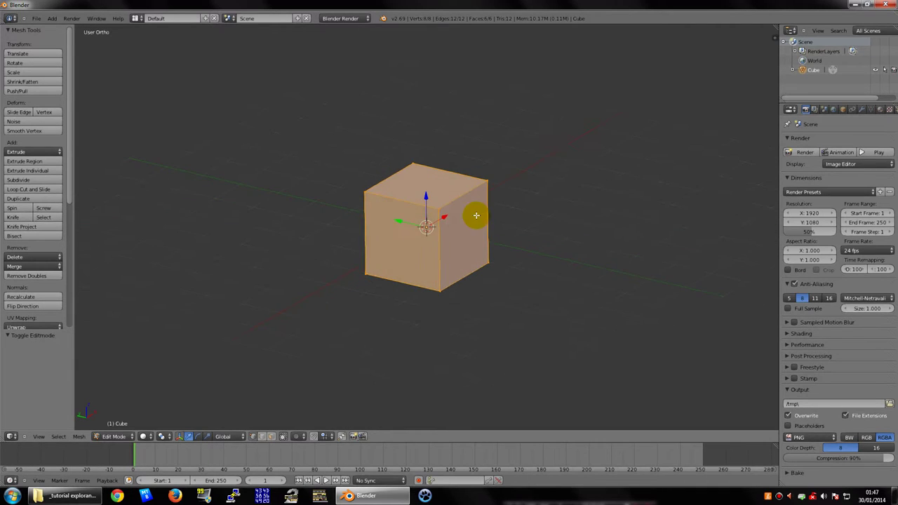
pyautogui.rightClick(363, 190)
pyautogui.moveTo(363, 190)
pyautogui.mouseDown(button='middle')
pyautogui.moveTo(412, 195)
pyautogui.moveTo(407, 166)
pyautogui.moveTo(440, 178)
pyautogui.moveTo(444, 190)
pyautogui.mouseUp(button='middle')
pyautogui.press('Tab')
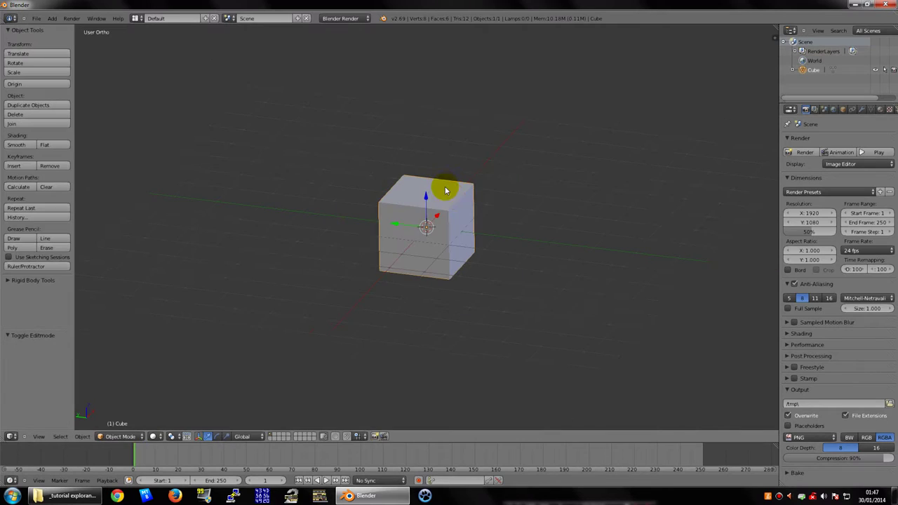
pyautogui.press('a')
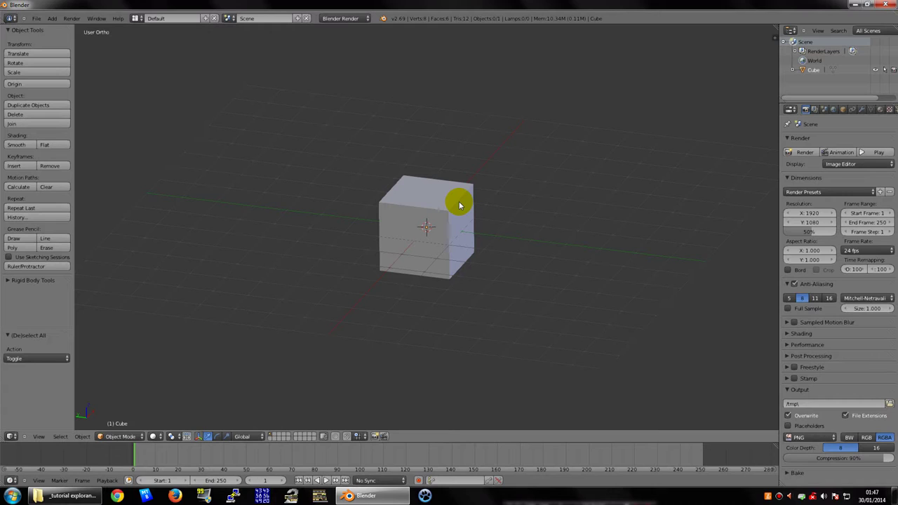
# - Reselect the cube and zoom in for a closer view of its right side
pyautogui.moveTo(460, 204); pyautogui.dragTo(457, 212, button='middle')
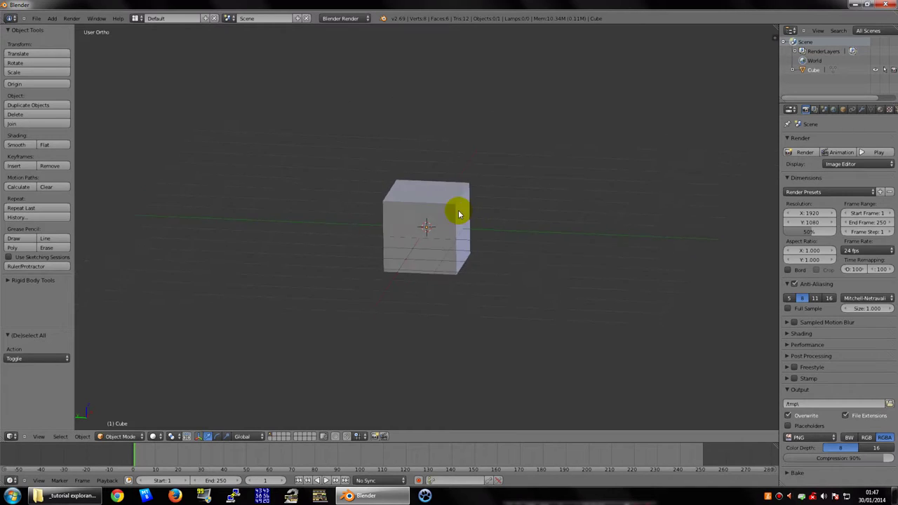
pyautogui.rightClick(405, 208)
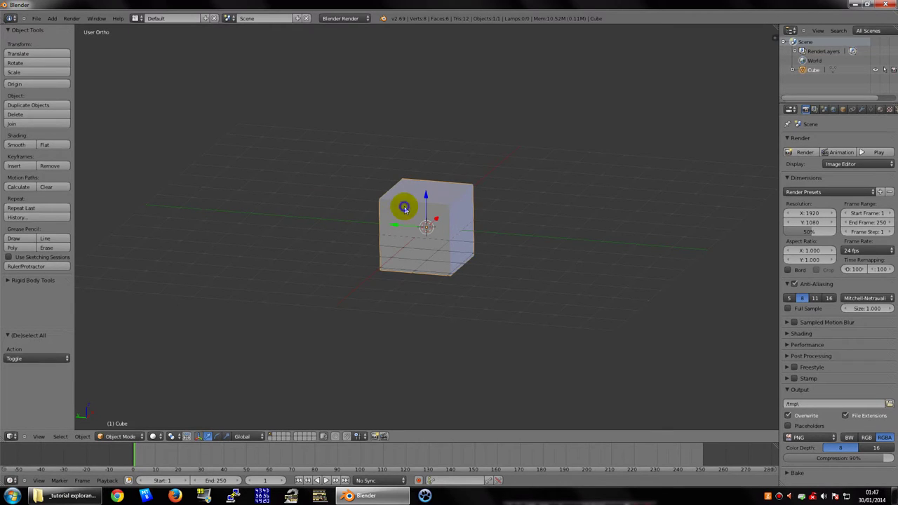
pyautogui.scroll(4, 501, 184)
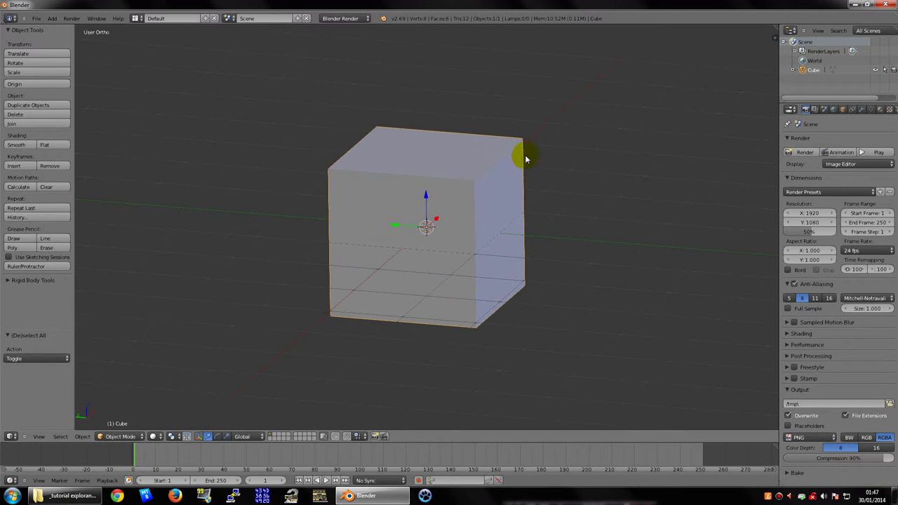
pyautogui.moveTo(538, 148)
pyautogui.mouseDown(button='middle')
pyautogui.moveTo(521, 175)
pyautogui.moveTo(537, 170)
pyautogui.moveTo(525, 184)
pyautogui.moveTo(428, 210)
pyautogui.moveTo(429, 197)
pyautogui.moveTo(531, 211)
pyautogui.moveTo(461, 204)
pyautogui.moveTo(516, 206)
pyautogui.moveTo(470, 219)
pyautogui.moveTo(515, 203)
pyautogui.moveTo(520, 219)
pyautogui.mouseUp(button='middle')
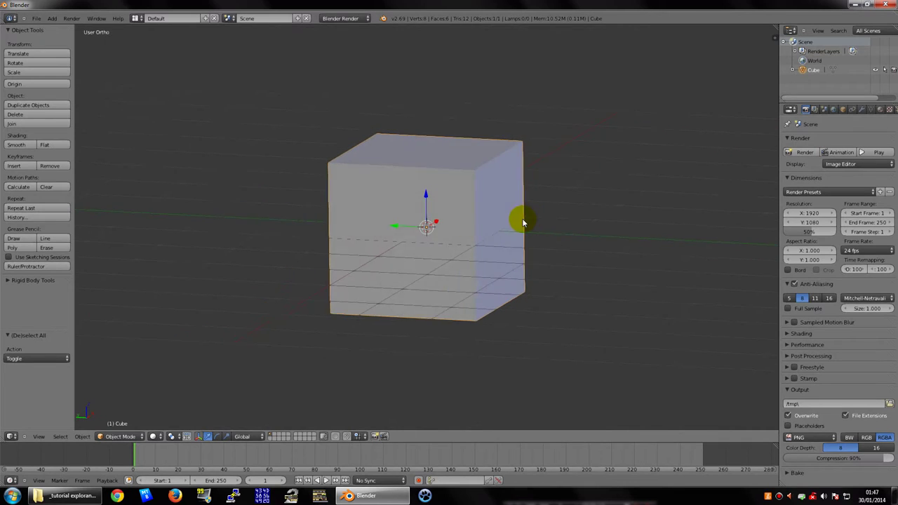
# - Enter Edit Mode on the cube and select its top front corner vertices
pyautogui.press('Tab')
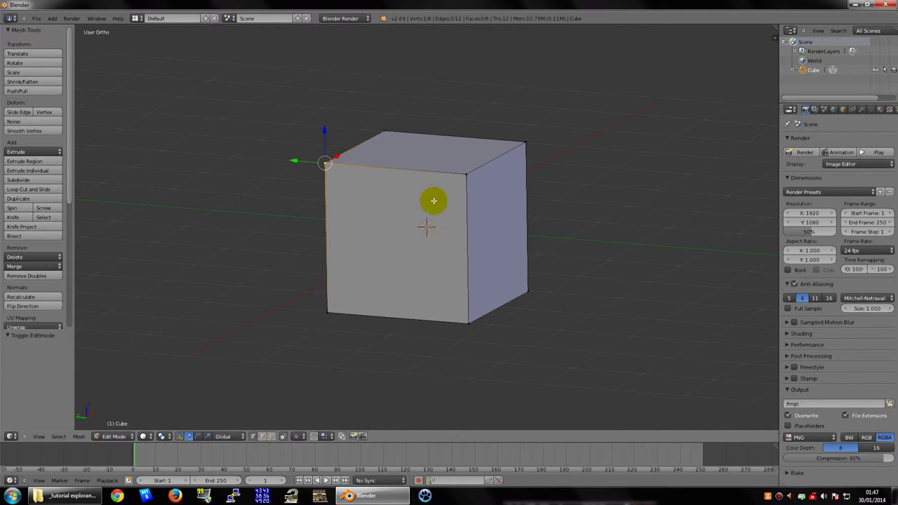
pyautogui.moveTo(381, 208)
pyautogui.mouseDown(button='middle')
pyautogui.moveTo(393, 214)
pyautogui.moveTo(421, 191)
pyautogui.mouseUp(button='middle')
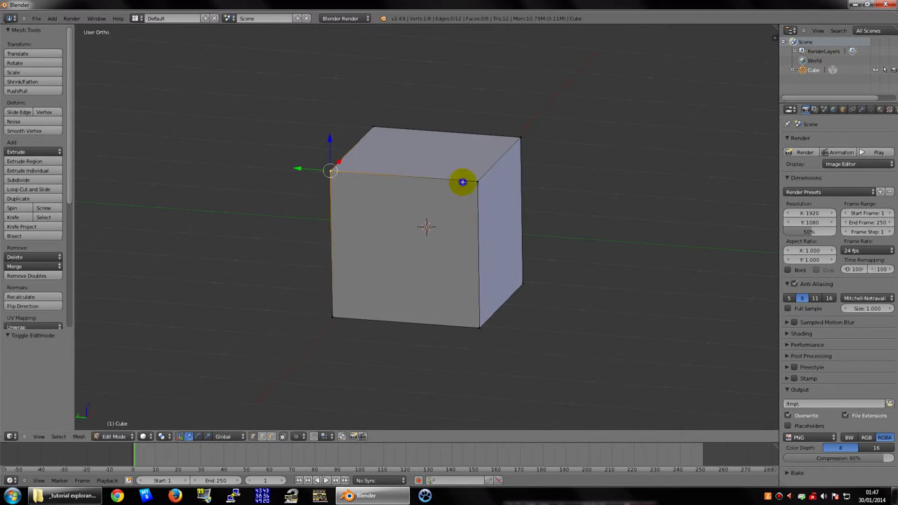
pyautogui.rightClick(455, 183)
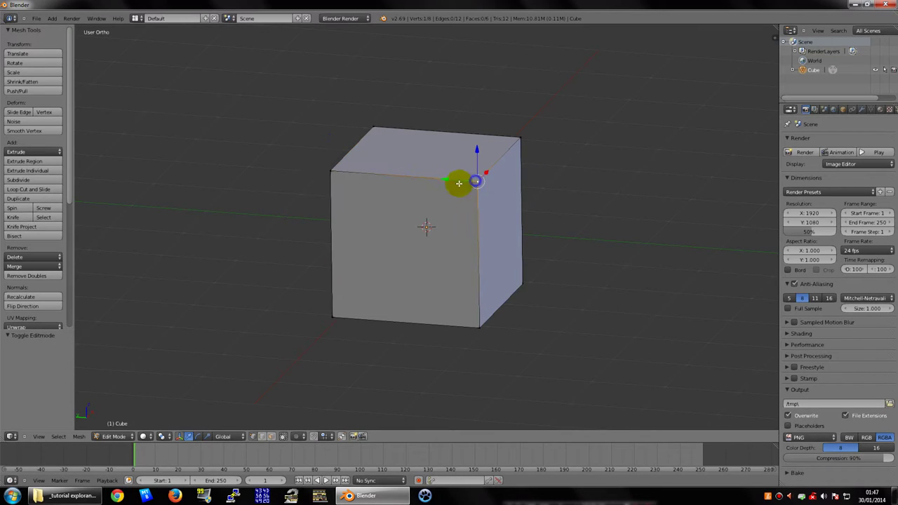
pyautogui.rightClick(340, 171)
pyautogui.moveTo(344, 166)
pyautogui.mouseDown(button='middle')
pyautogui.moveTo(377, 157)
pyautogui.moveTo(375, 183)
pyautogui.moveTo(411, 148)
pyautogui.mouseUp(button='middle')
pyautogui.moveTo(442, 187); pyautogui.dragTo(382, 191, button='middle')
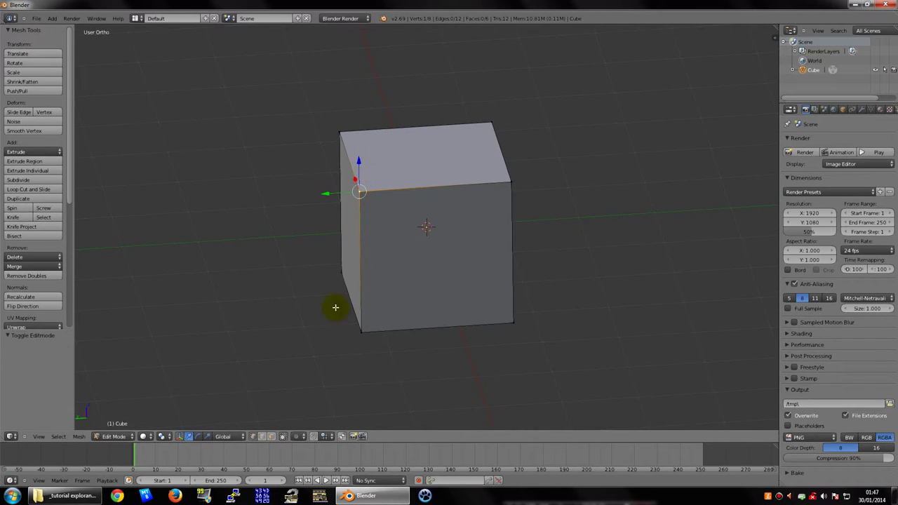
# - Try edge and face select modes, picking the top front edge, top face and left face
pyautogui.click(263, 436)
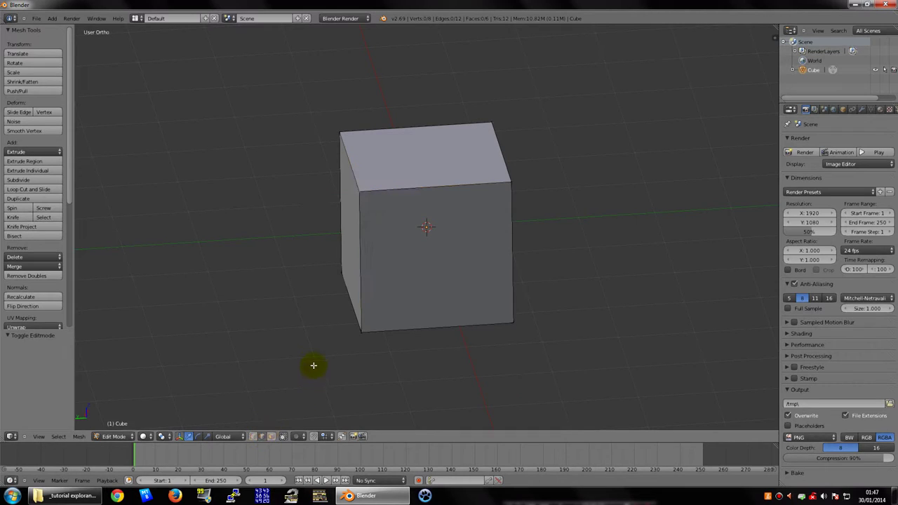
pyautogui.rightClick(374, 190)
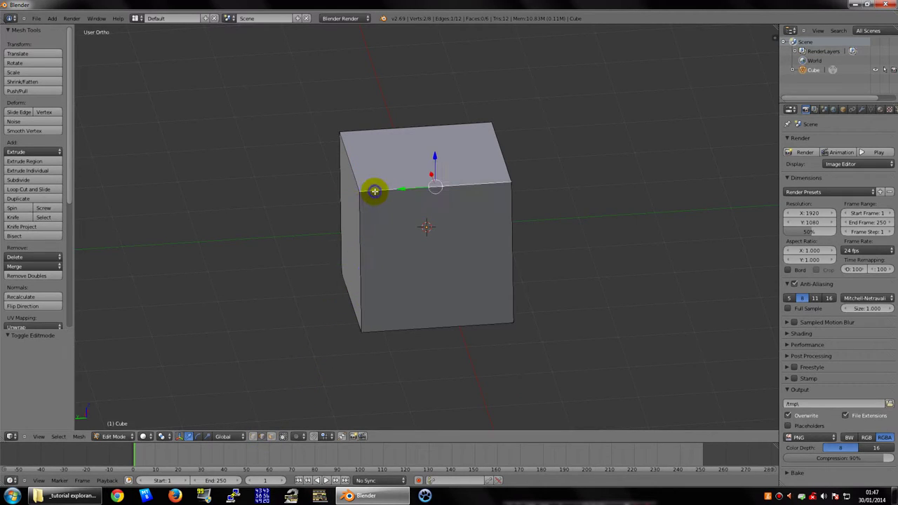
pyautogui.click(272, 437)
pyautogui.moveTo(375, 341); pyautogui.dragTo(379, 323, button='middle')
pyautogui.rightClick(421, 209)
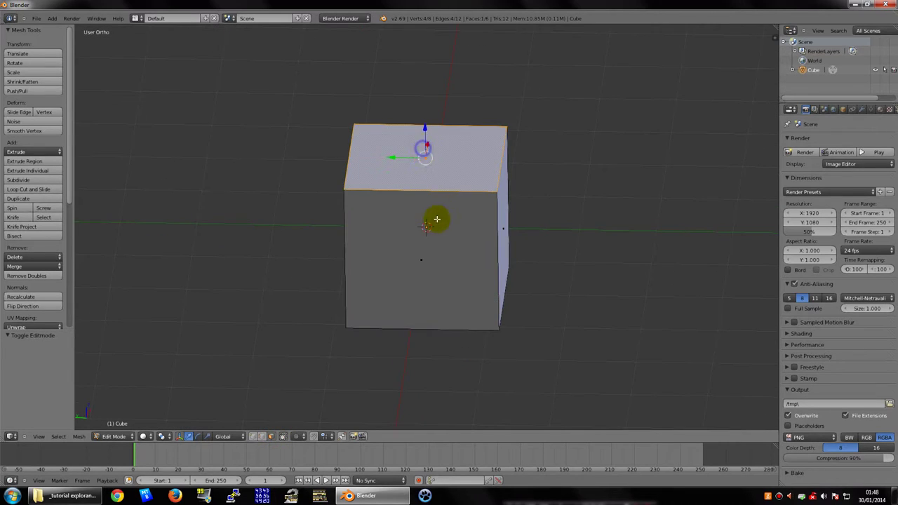
pyautogui.moveTo(436, 220)
pyautogui.mouseDown(button='middle')
pyautogui.moveTo(482, 250)
pyautogui.moveTo(415, 257)
pyautogui.mouseUp(button='middle')
pyautogui.rightClick(356, 242)
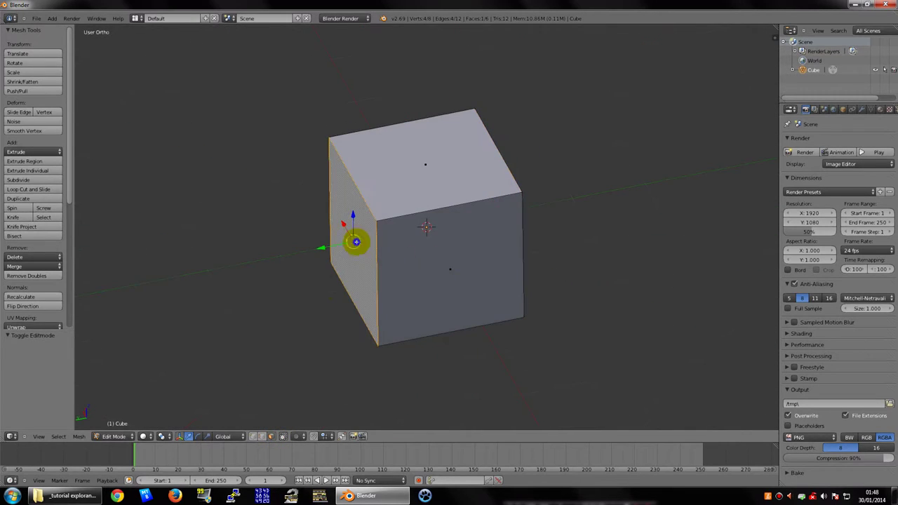
# - In vertex mode, select the front top-left corner and invert the selection with Ctrl+I
pyautogui.click(254, 440)
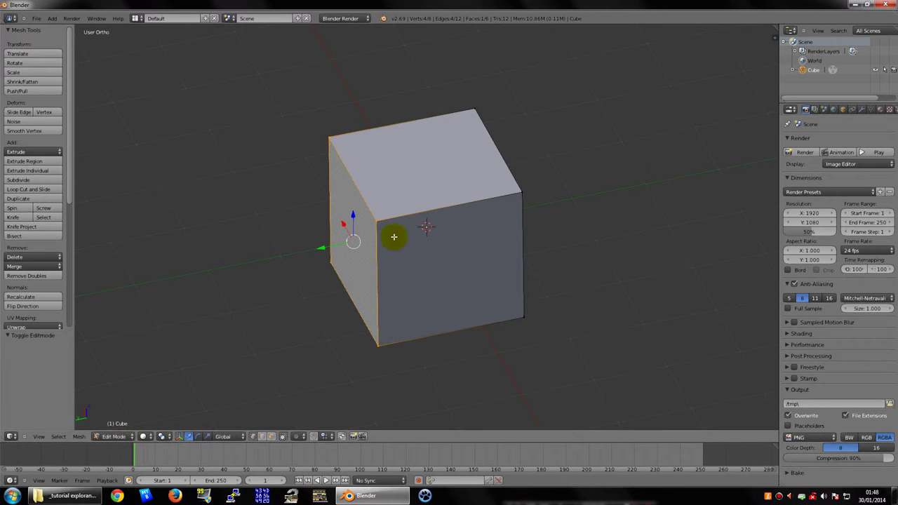
pyautogui.rightClick(377, 220)
pyautogui.moveTo(367, 232)
pyautogui.mouseDown(button='middle')
pyautogui.moveTo(348, 221)
pyautogui.moveTo(451, 212)
pyautogui.moveTo(417, 216)
pyautogui.mouseUp(button='middle')
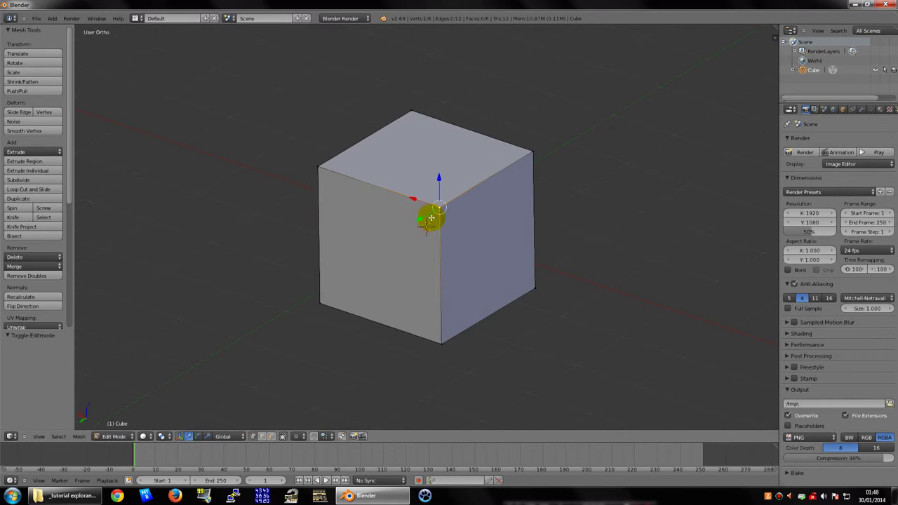
pyautogui.moveTo(431, 218)
pyautogui.mouseDown(button='middle')
pyautogui.moveTo(427, 232)
pyautogui.moveTo(449, 224)
pyautogui.moveTo(425, 220)
pyautogui.moveTo(367, 181)
pyautogui.moveTo(397, 217)
pyautogui.moveTo(506, 224)
pyautogui.moveTo(407, 226)
pyautogui.mouseUp(button='middle')
pyautogui.scroll(2, 420, 222)
pyautogui.scroll(-3, 421, 221)
pyautogui.scroll(1, 426, 227)
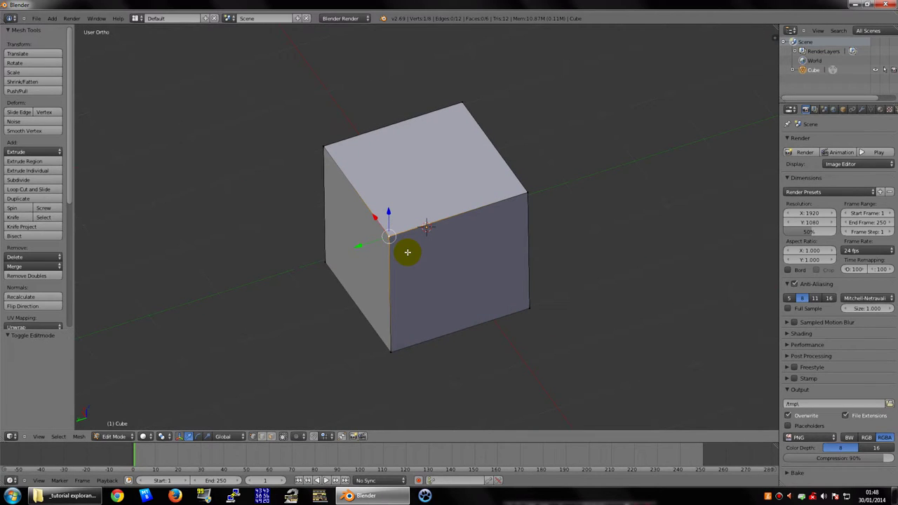
pyautogui.hotkey('ctrl', 'i')
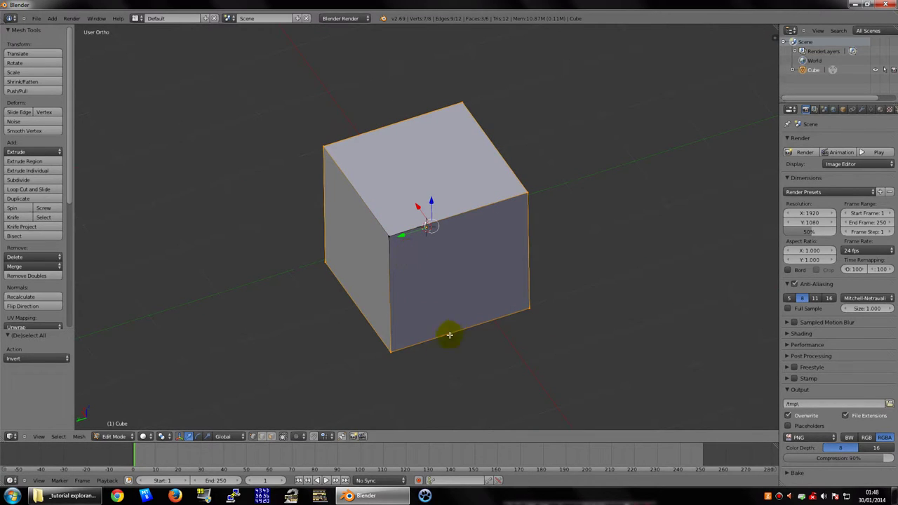
pyautogui.moveTo(591, 198)
pyautogui.mouseDown(button='middle')
pyautogui.moveTo(457, 153)
pyautogui.moveTo(470, 176)
pyautogui.moveTo(461, 178)
pyautogui.moveTo(475, 150)
pyautogui.moveTo(406, 140)
pyautogui.moveTo(427, 203)
pyautogui.moveTo(437, 150)
pyautogui.moveTo(358, 156)
pyautogui.moveTo(386, 217)
pyautogui.moveTo(503, 206)
pyautogui.moveTo(548, 214)
pyautogui.mouseUp(button='middle')
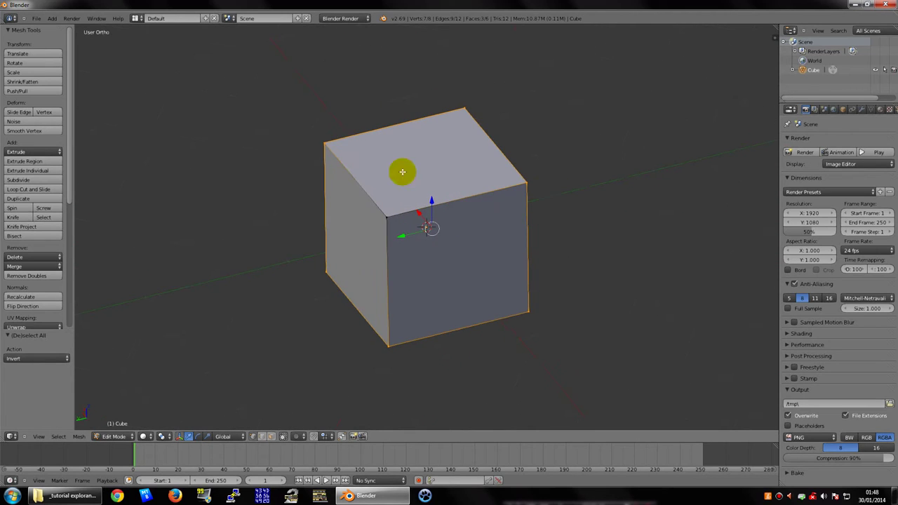
# - Delete the selected vertices, leaving a single vertex in the mesh
pyautogui.press('x')
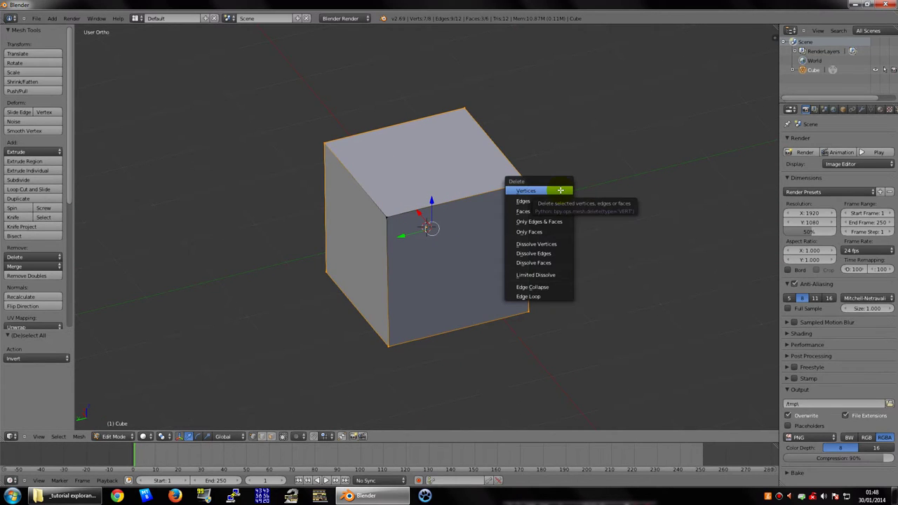
pyautogui.click(540, 191)
pyautogui.scroll(-5, 482, 201)
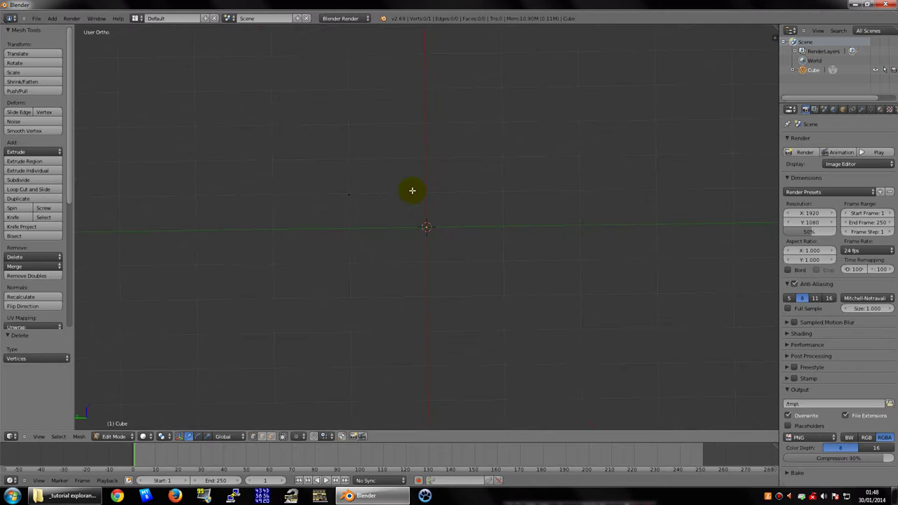
pyautogui.moveTo(372, 174); pyautogui.dragTo(366, 202, button='middle')
pyautogui.moveTo(295, 221); pyautogui.dragTo(411, 189)
pyautogui.moveTo(411, 189); pyautogui.dragTo(413, 185, button='middle')
# - In Right Ortho view, start moving the lone vertex constrained to the Z axis
pyautogui.press('KP_3')
pyautogui.moveTo(450, 188); pyautogui.dragTo(472, 168, button='right')
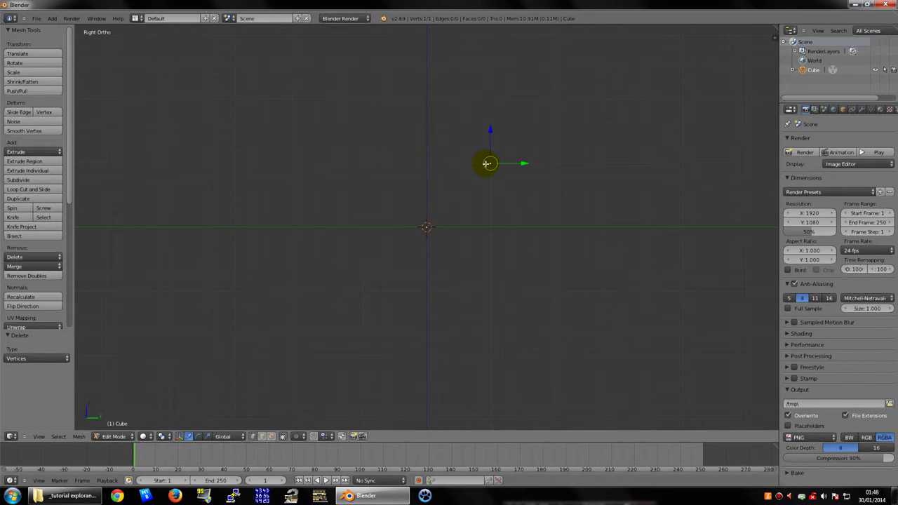
pyautogui.moveTo(487, 164)
pyautogui.keyDown('shift'); pyautogui.mouseDown(button='middle')
pyautogui.moveTo(456, 211)
pyautogui.moveTo(414, 218)
pyautogui.moveTo(463, 200)
pyautogui.moveTo(313, 255)
pyautogui.moveTo(301, 211)
pyautogui.moveTo(310, 281)
pyautogui.moveTo(428, 210)
pyautogui.moveTo(433, 244)
pyautogui.moveTo(477, 198)
pyautogui.moveTo(477, 209)
pyautogui.mouseUp(button='middle'); pyautogui.keyUp('shift')
pyautogui.scroll(3, 437, 247)
pyautogui.scroll(1, 437, 247)
pyautogui.press('g')
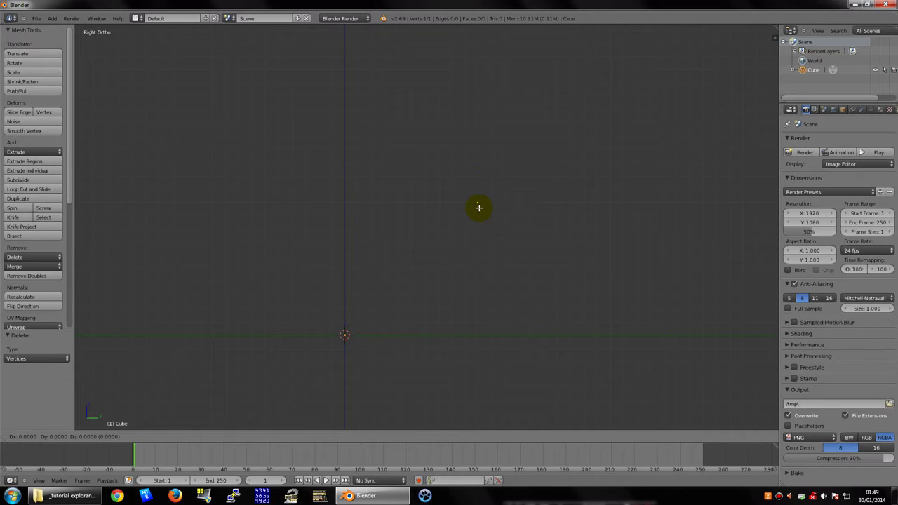
pyautogui.press('z')
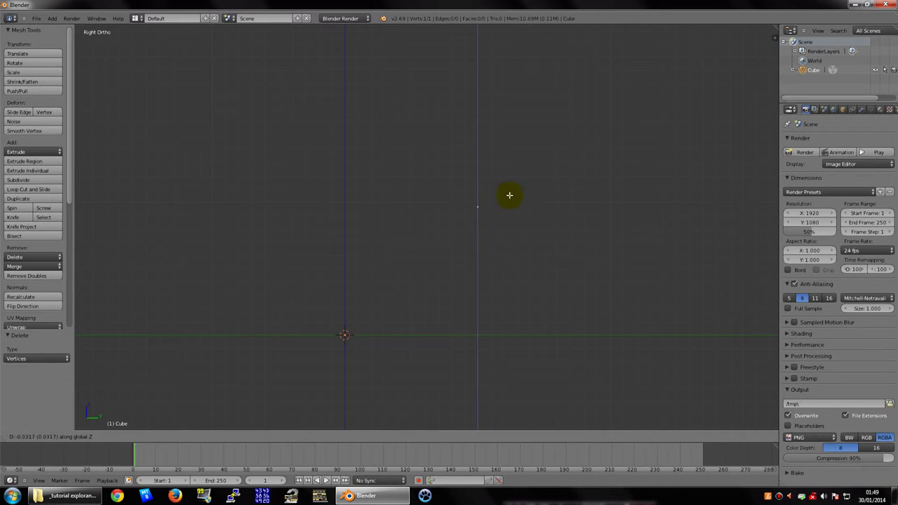
# - Undo the vertex move and set its X coordinate to -1 in the Transform panel
pyautogui.click(514, 339)
pyautogui.hotkey('ctrl', 'z')
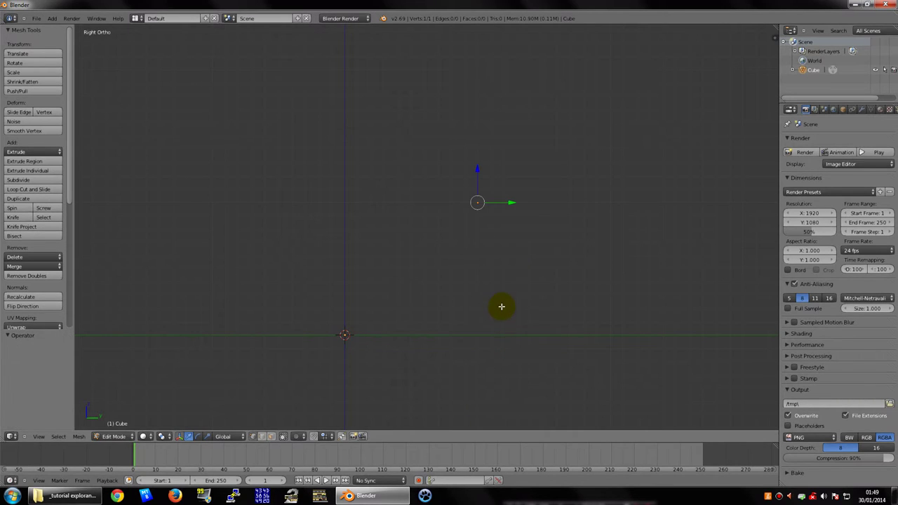
pyautogui.press('n')
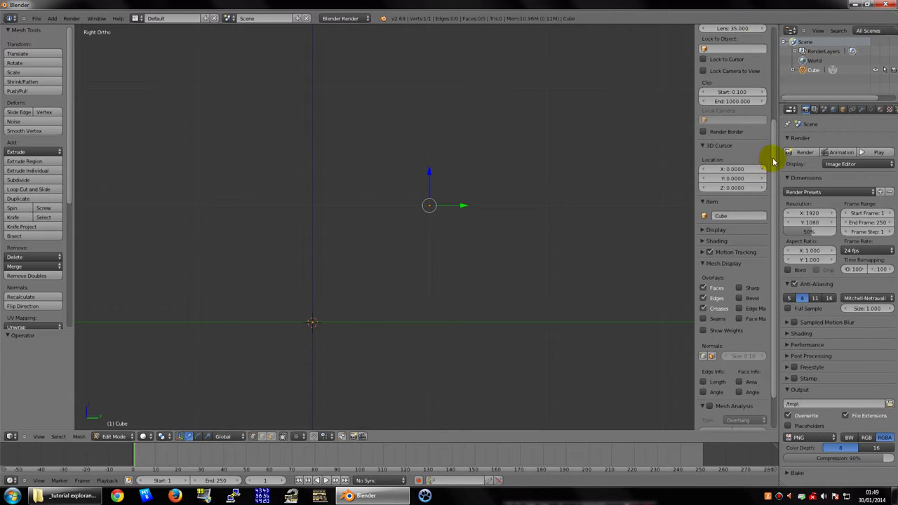
pyautogui.scroll(5, 765, 172)
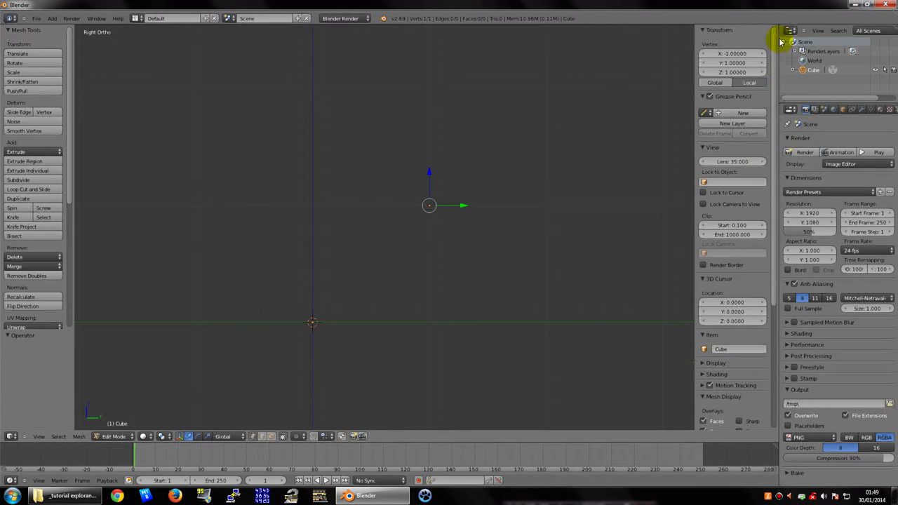
pyautogui.click(735, 55)
pyautogui.press('Return')
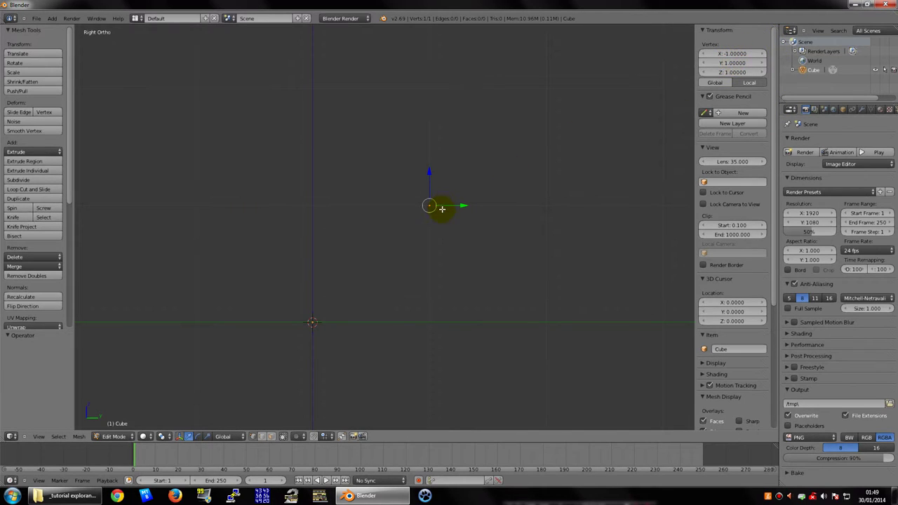
# - Toggle between Object and Edit Mode, ending back in Edit Mode
pyautogui.press('Tab')
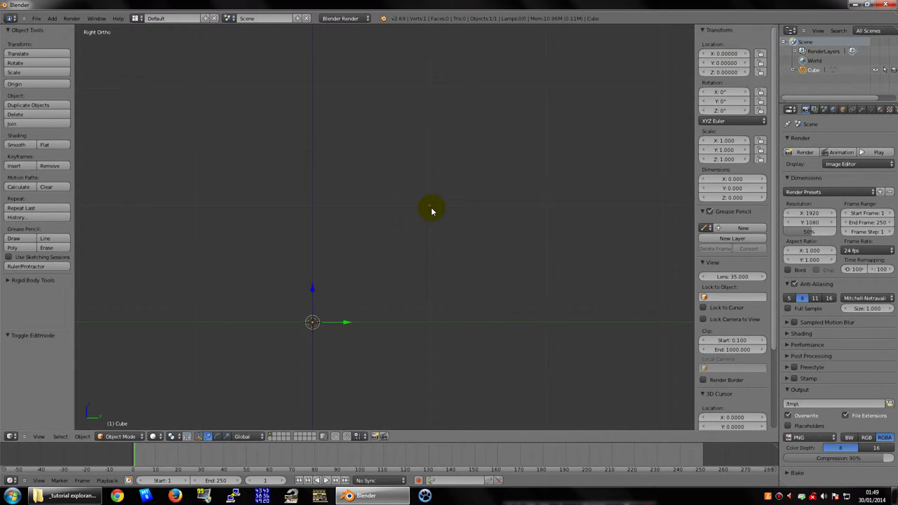
pyautogui.press('Tab')
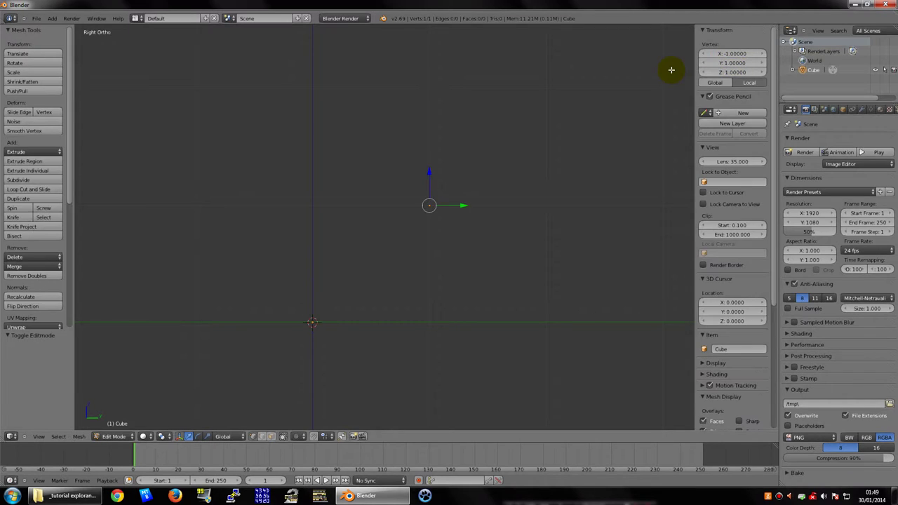
pyautogui.press('Tab')
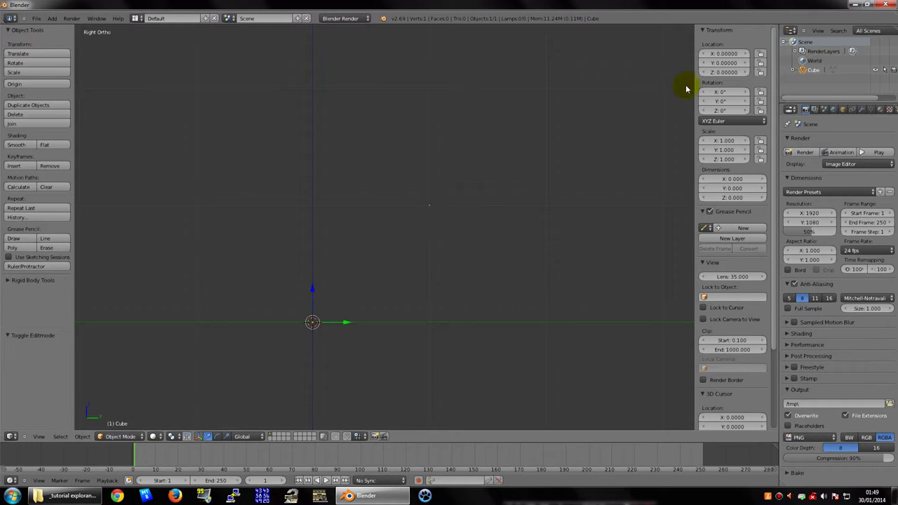
pyautogui.press('Tab')
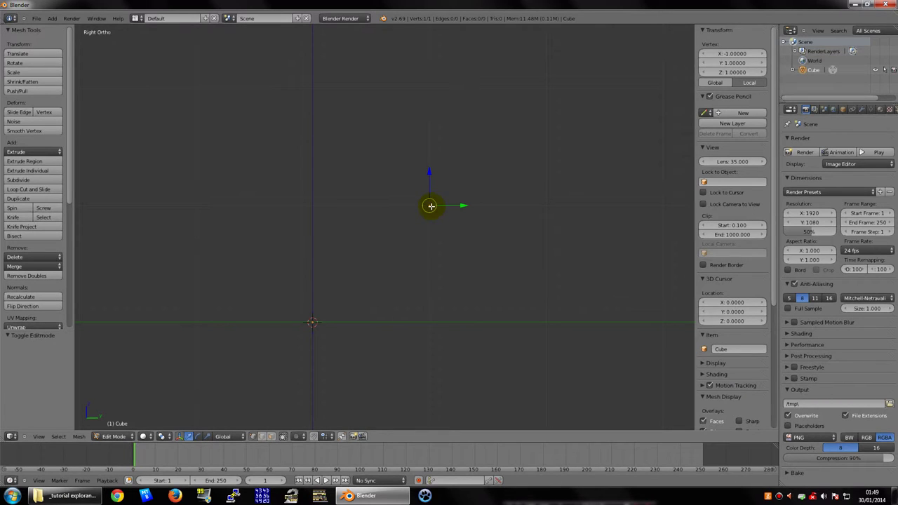
# - Set the vertex's X, Y and Z coordinates to 0 in the Transform panel
pyautogui.click(735, 53)
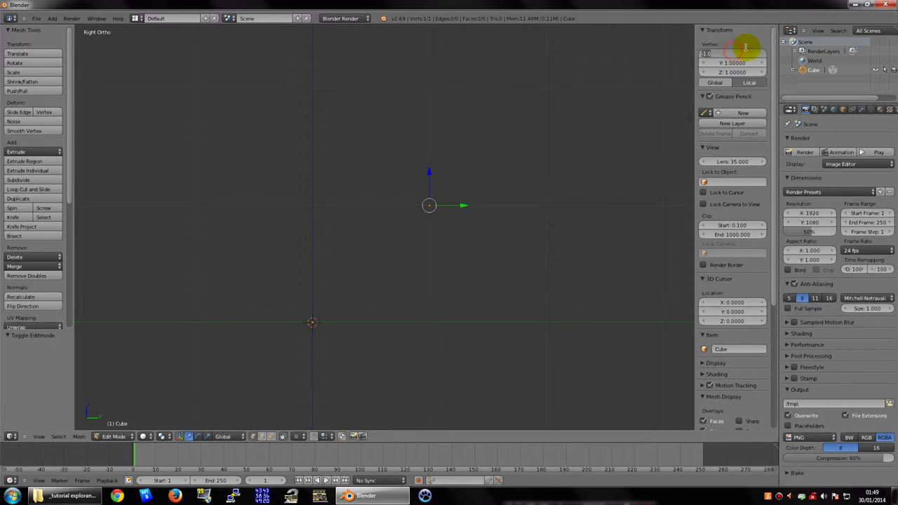
pyautogui.write('0')
pyautogui.press('Return')
pyautogui.click(735, 62)
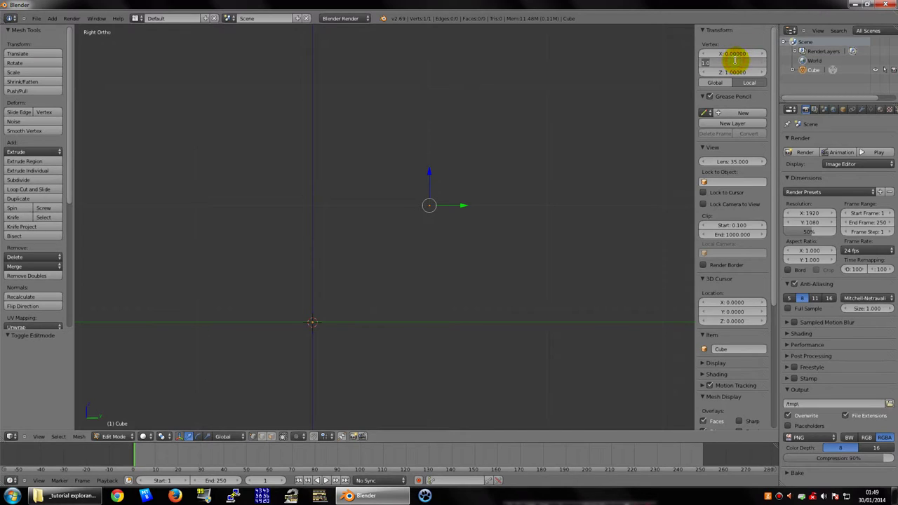
pyautogui.write('0')
pyautogui.press('Return')
pyautogui.click(736, 71)
pyautogui.write('0')
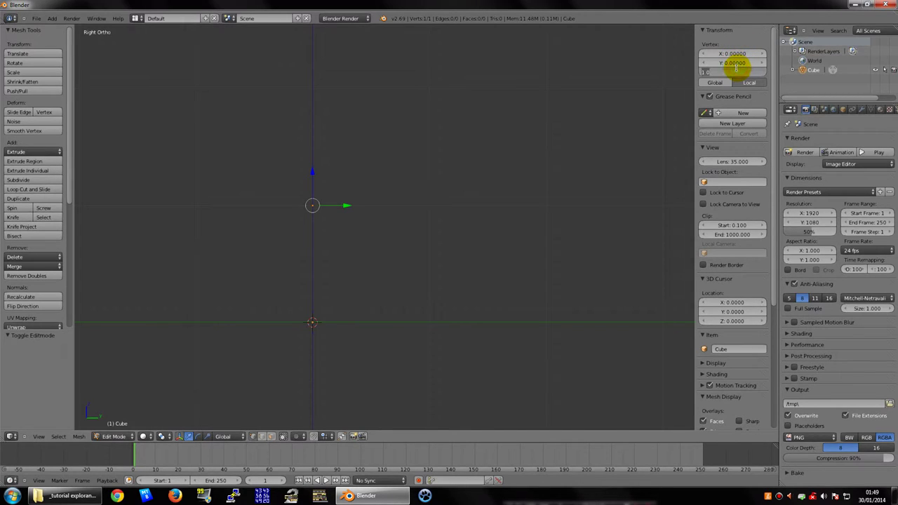
pyautogui.press('Return')
# - Frame the origin in the view and switch the Cube to Object Mode
pyautogui.moveTo(459, 266)
pyautogui.keyDown('shift'); pyautogui.mouseDown(button='middle')
pyautogui.moveTo(382, 241)
pyautogui.moveTo(321, 320)
pyautogui.moveTo(325, 337)
pyautogui.mouseUp(button='middle'); pyautogui.keyUp('shift')
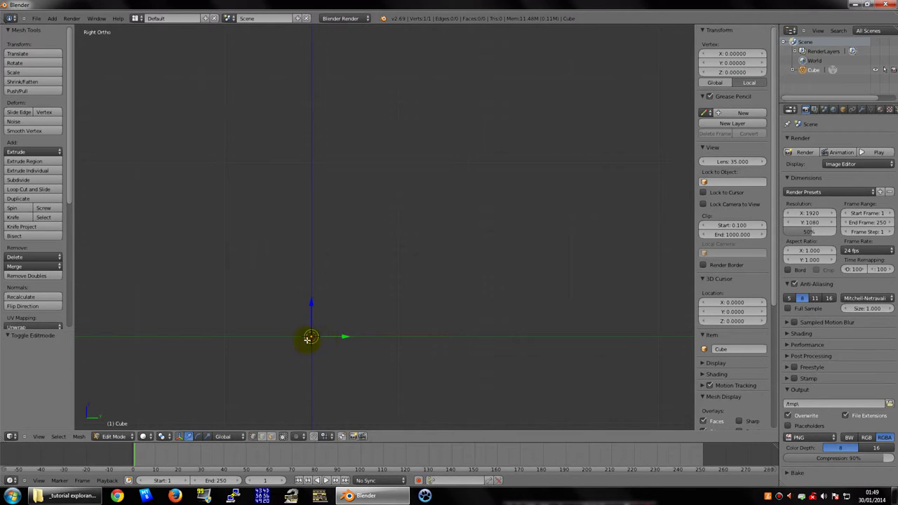
pyautogui.scroll(-1, 315, 330)
pyautogui.scroll(-1, 304, 312)
pyautogui.scroll(-4, 302, 305)
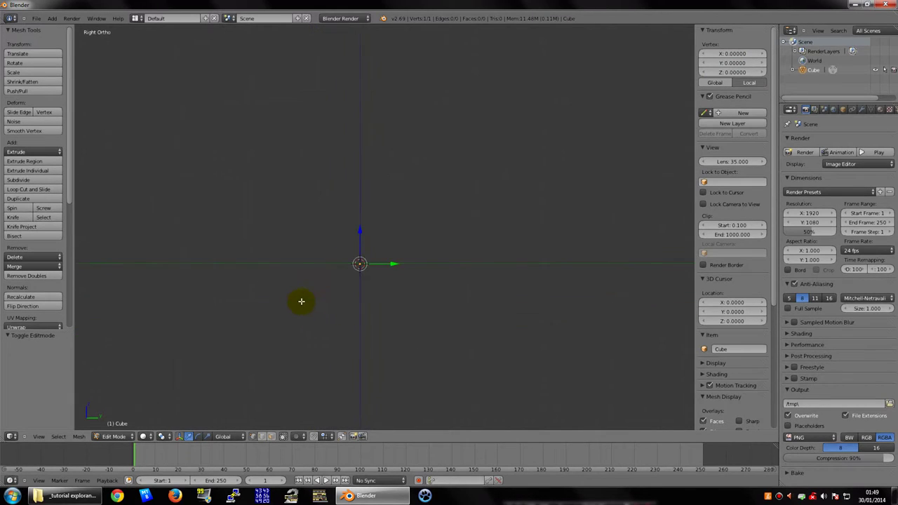
pyautogui.keyDown('shift'); pyautogui.moveTo(385, 232); pyautogui.dragTo(346, 272, button='middle'); pyautogui.keyUp('shift')
pyautogui.press('Tab')
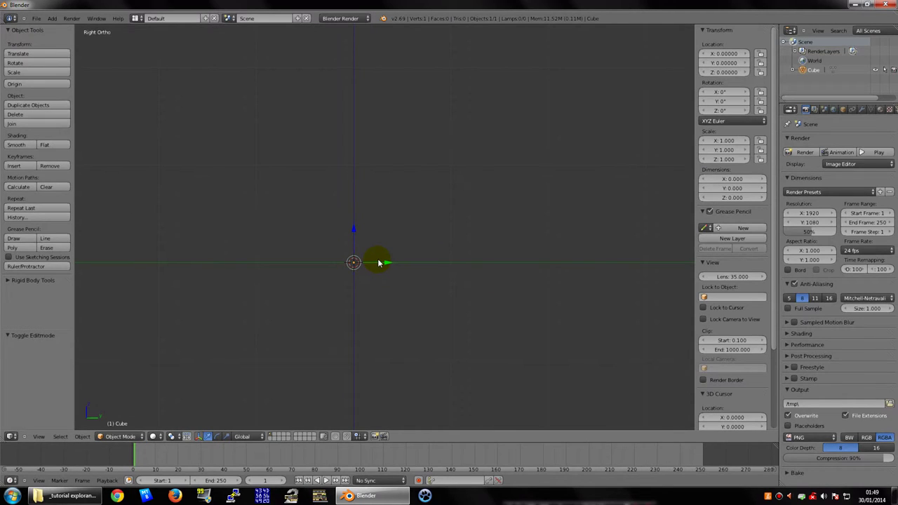
pyautogui.scroll(1, 378, 265)
pyautogui.moveTo(374, 258)
pyautogui.keyDown('shift'); pyautogui.mouseDown(button='middle')
pyautogui.moveTo(437, 265)
pyautogui.moveTo(428, 302)
pyautogui.moveTo(395, 278)
pyautogui.mouseUp(button='middle'); pyautogui.keyUp('shift')
# - Reselect the Cube and switch it back into Edit Mode via the mode menu
pyautogui.press('a')
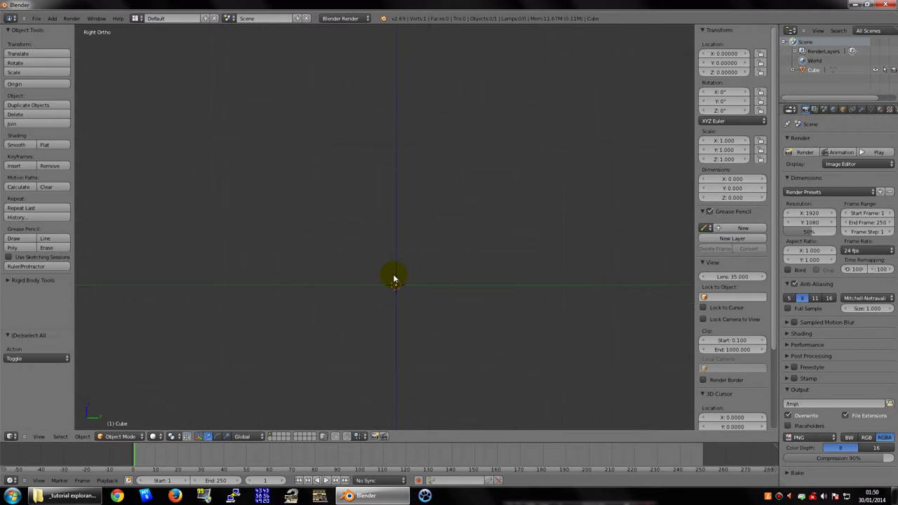
pyautogui.scroll(5, 413, 289)
pyautogui.press('a')
pyautogui.click(125, 437)
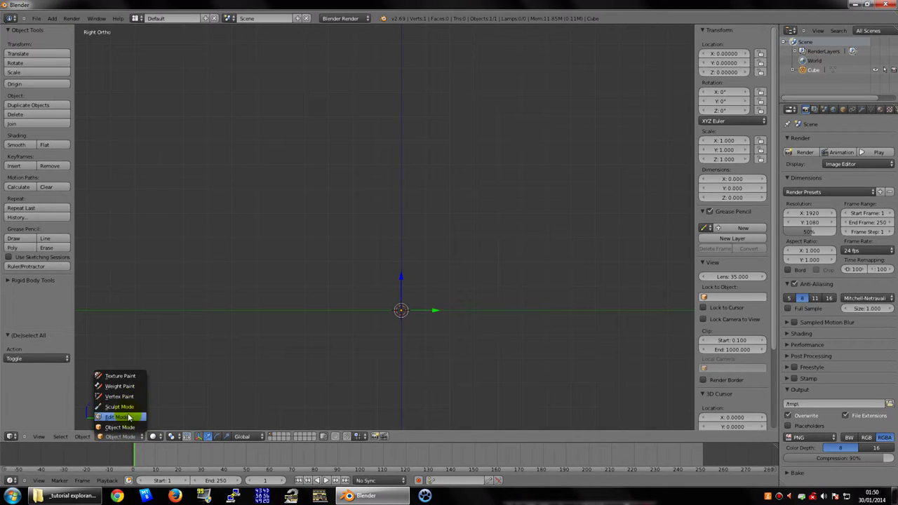
pyautogui.click(129, 418)
pyautogui.press('Tab')
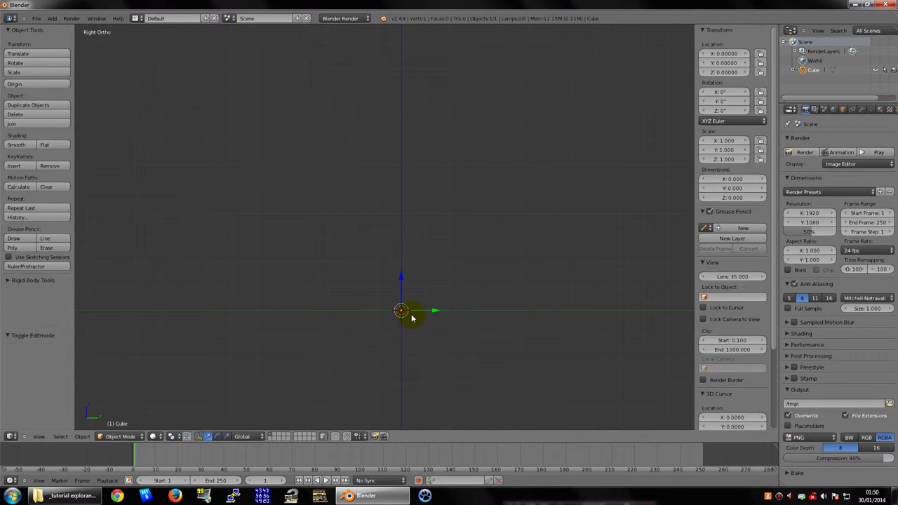
pyautogui.press('Tab')
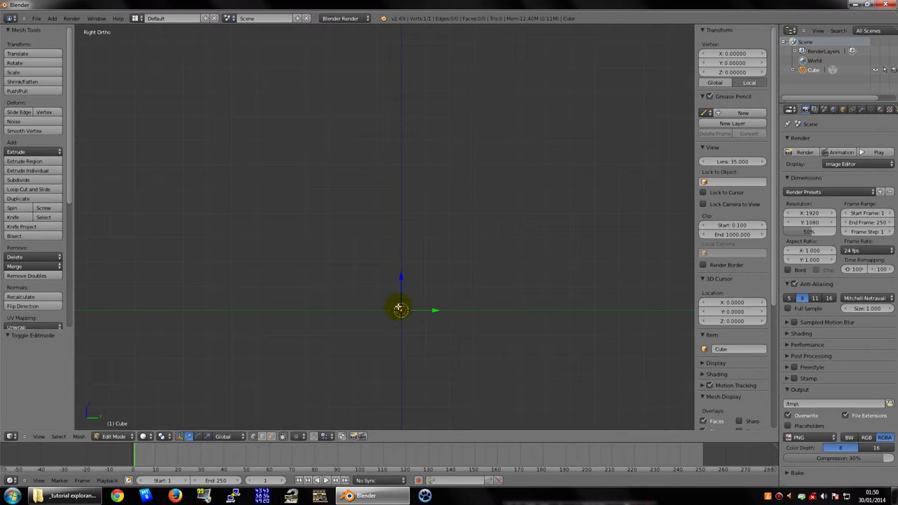
# - Extrude a new vertex from the origin, placing it up and slightly to one side
pyautogui.moveTo(400, 310)
pyautogui.keyDown('shift'); pyautogui.mouseDown(button='middle')
pyautogui.moveTo(430, 291)
pyautogui.moveTo(419, 245)
pyautogui.moveTo(431, 304)
pyautogui.mouseUp(button='middle'); pyautogui.keyUp('shift')
pyautogui.press('e')
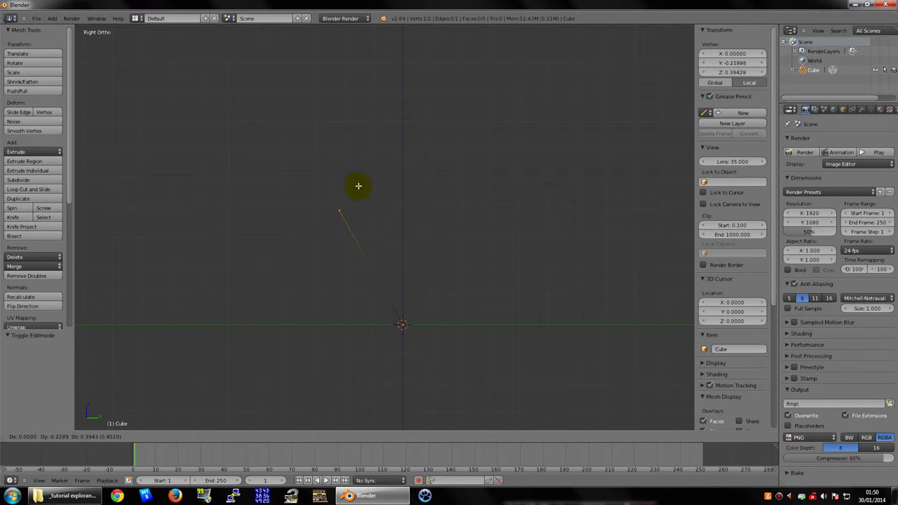
pyautogui.click(381, 171)
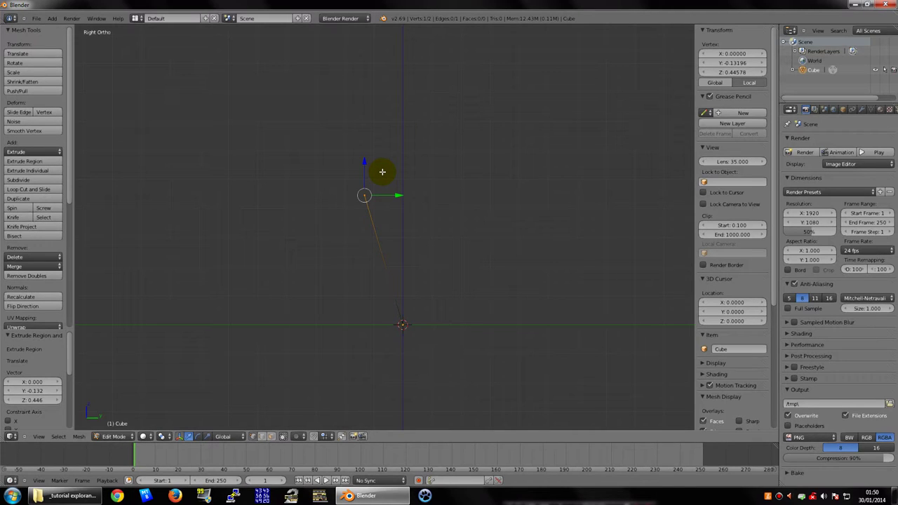
pyautogui.scroll(-1, 385, 176)
pyautogui.scroll(-1, 393, 178)
pyautogui.keyDown('shift'); pyautogui.moveTo(395, 178); pyautogui.dragTo(386, 265, button='middle'); pyautogui.keyUp('shift')
pyautogui.scroll(-1, 379, 270)
# - Extrude three more vertices upward, then undo back to the single first edge
pyautogui.moveTo(407, 266); pyautogui.dragTo(457, 257, button='middle')
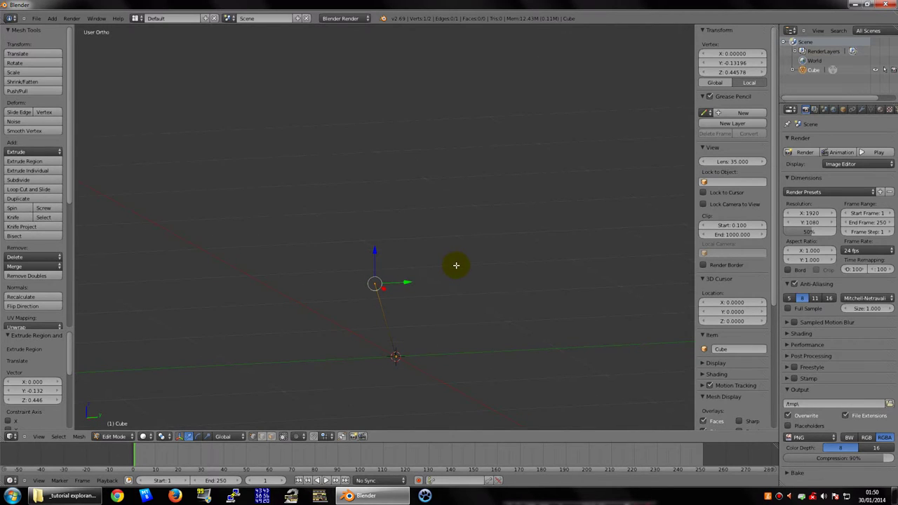
pyautogui.press('e')
pyautogui.click(425, 189)
pyautogui.press('e')
pyautogui.click(431, 118)
pyautogui.press('e')
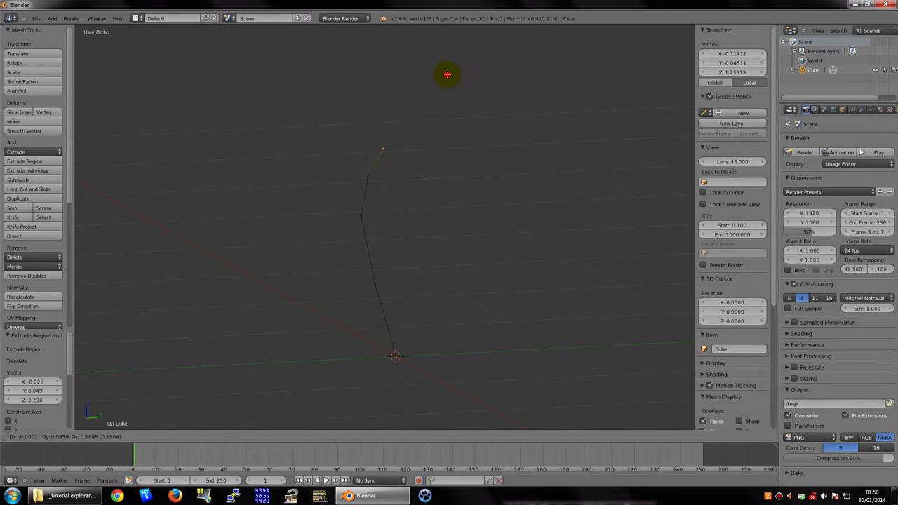
pyautogui.click(445, 79)
pyautogui.moveTo(495, 275)
pyautogui.mouseDown(button='middle')
pyautogui.moveTo(606, 286)
pyautogui.moveTo(363, 261)
pyautogui.mouseUp(button='middle')
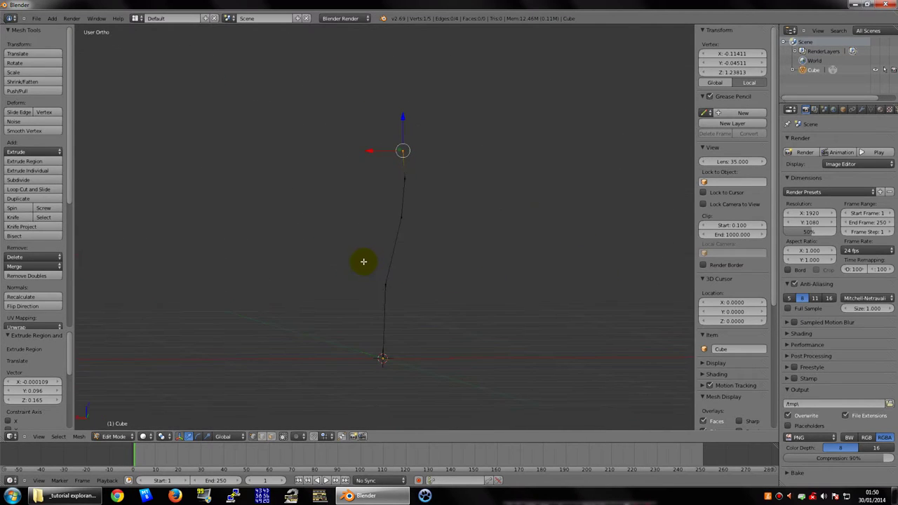
pyautogui.hotkey('ctrl', 'z')
pyautogui.hotkey('ctrl', 'z')
pyautogui.hotkey('ctrl', 'z')
pyautogui.press('KP_3')
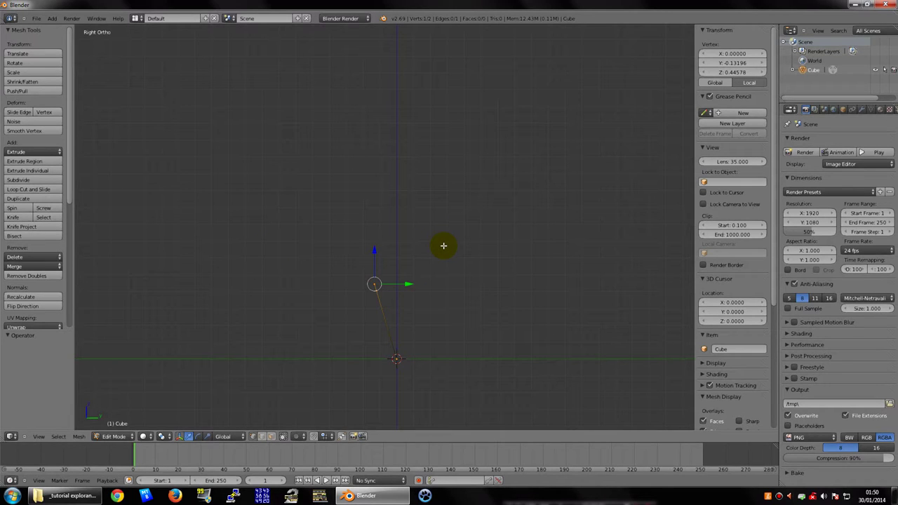
# - Extrude five vertices upward, continuing the profile's rise toward the top
pyautogui.keyDown('shift'); pyautogui.scroll(-2, 411, 257); pyautogui.keyUp('shift')
pyautogui.keyDown('shift'); pyautogui.scroll(-1, 405, 257); pyautogui.keyUp('shift')
pyautogui.press('e')
pyautogui.click(384, 186)
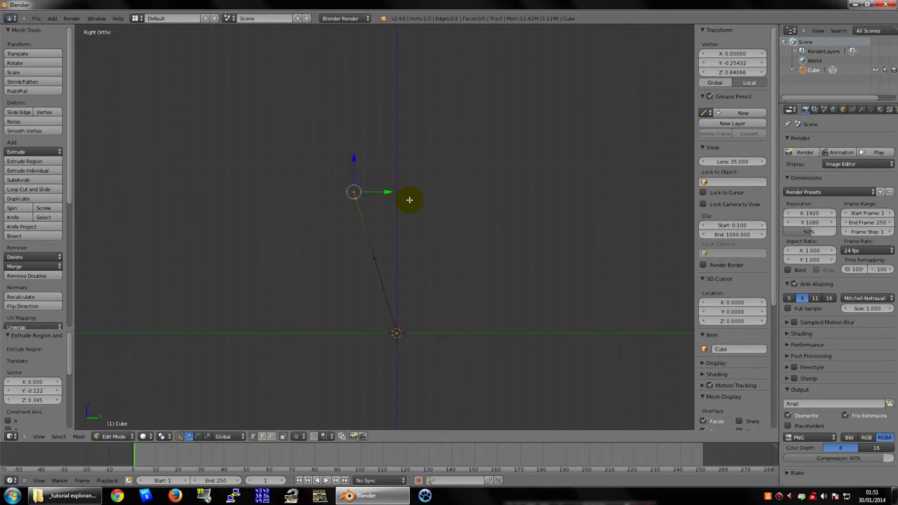
pyautogui.keyDown('shift'); pyautogui.moveTo(409, 200); pyautogui.dragTo(371, 291, button='middle'); pyautogui.keyUp('shift')
pyautogui.press('e')
pyautogui.click(321, 191)
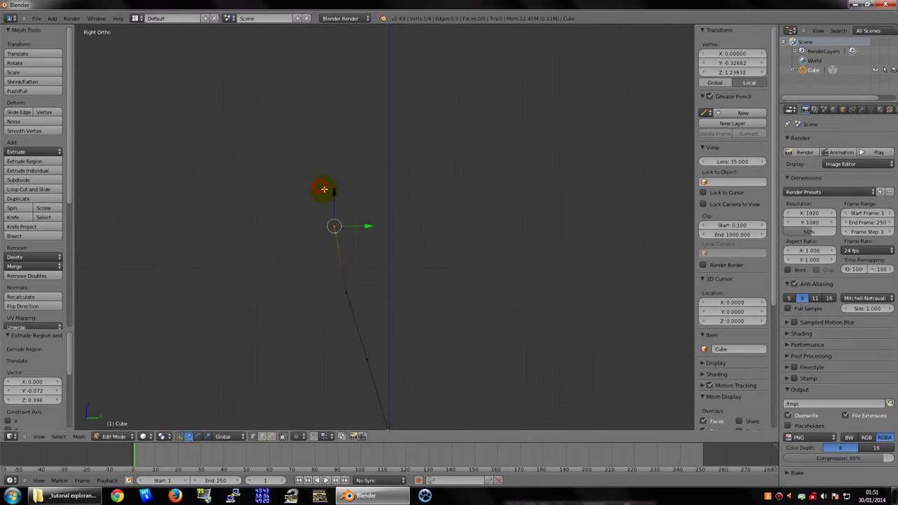
pyautogui.scroll(-3, 357, 220)
pyautogui.press('e')
pyautogui.click(352, 141)
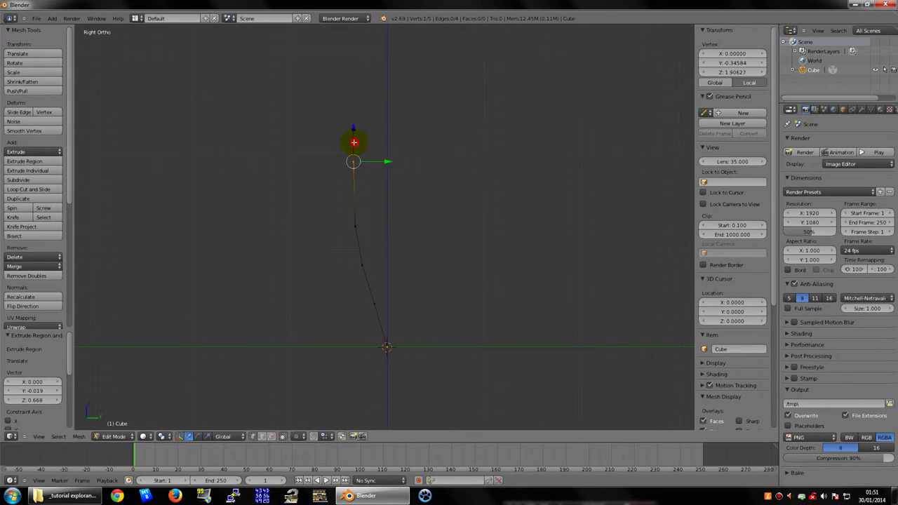
pyautogui.press('e')
pyautogui.click(362, 100)
pyautogui.press('e')
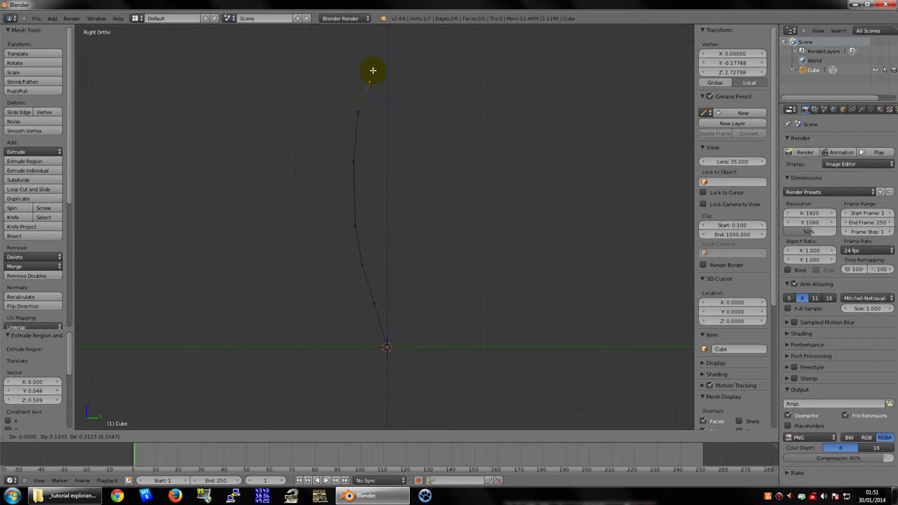
pyautogui.click(373, 70)
# - Extrude six more vertices curling over to the right, forming the hook for a 13-vertex profile
pyautogui.press('e')
pyautogui.click(399, 47)
pyautogui.press('e')
pyautogui.click(420, 41)
pyautogui.press('e')
pyautogui.click(459, 36)
pyautogui.press('e')
pyautogui.click(494, 45)
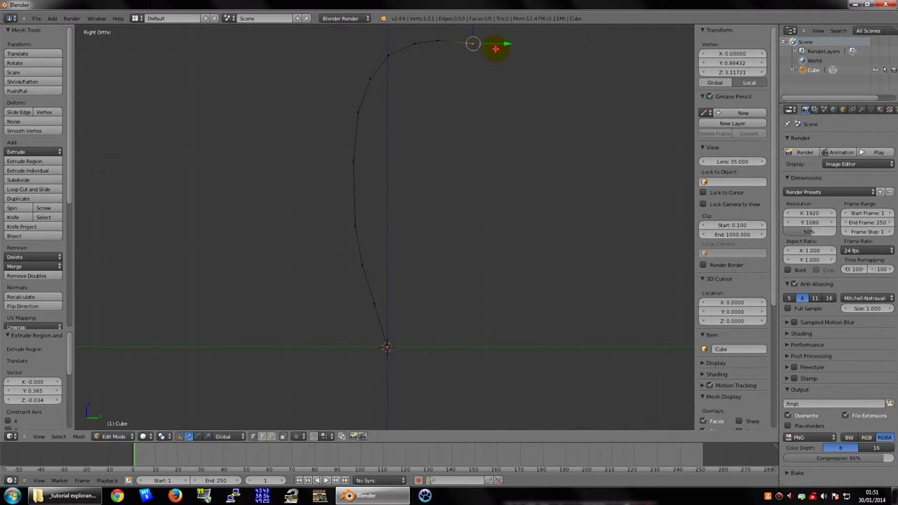
pyautogui.press('e')
pyautogui.click(522, 51)
pyautogui.press('e')
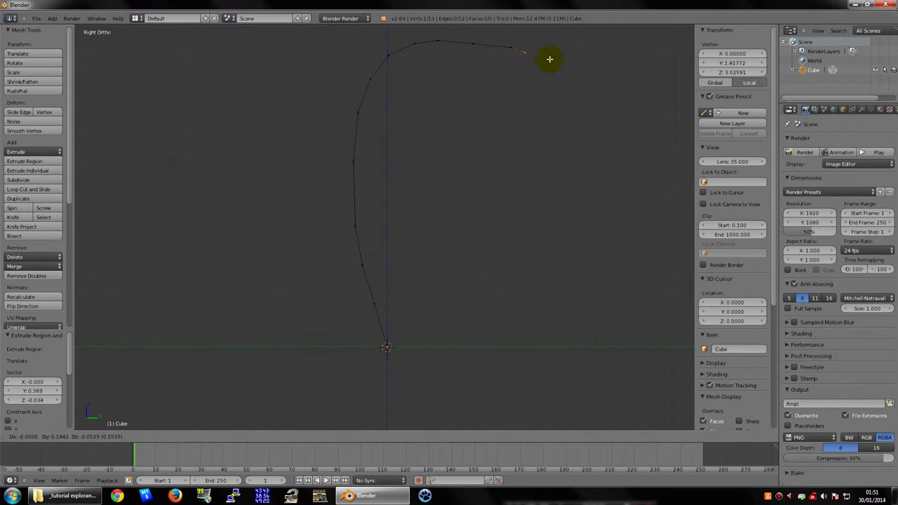
pyautogui.click(555, 61)
pyautogui.moveTo(547, 66)
pyautogui.keyDown('shift'); pyautogui.mouseDown(button='middle')
pyautogui.moveTo(521, 183)
pyautogui.moveTo(480, 161)
pyautogui.mouseUp(button='middle'); pyautogui.keyUp('shift')
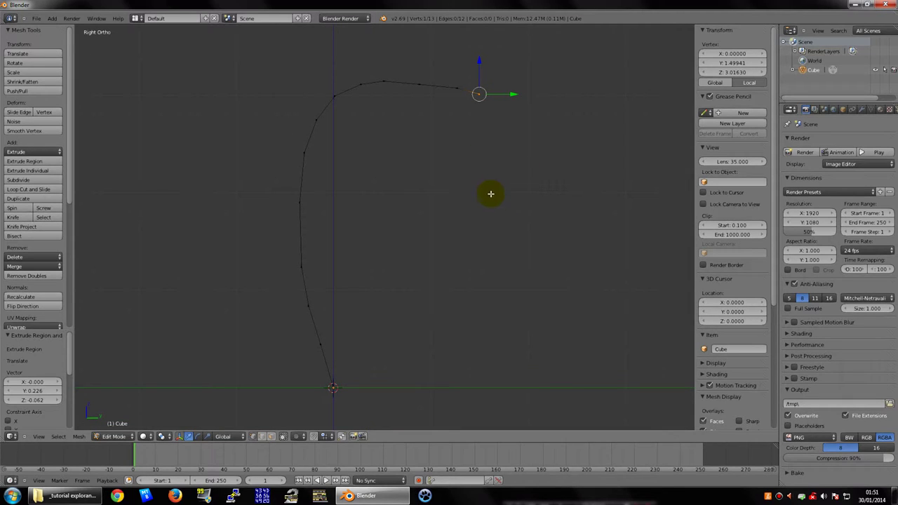
# - Select the hook's second-to-last vertex, nudge it slightly down along Z, then reposition it
pyautogui.rightClick(457, 90)
pyautogui.rightClick(474, 93)
pyautogui.scroll(1, 491, 134)
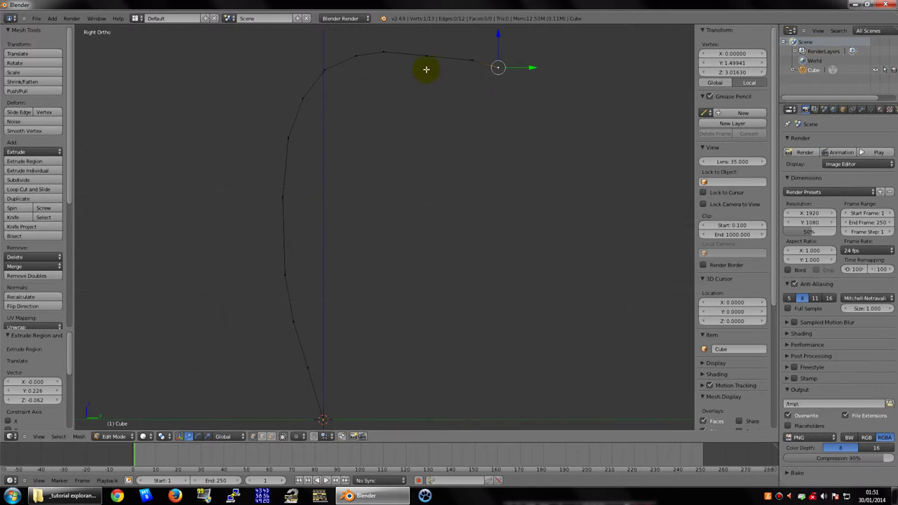
pyautogui.rightClick(462, 57)
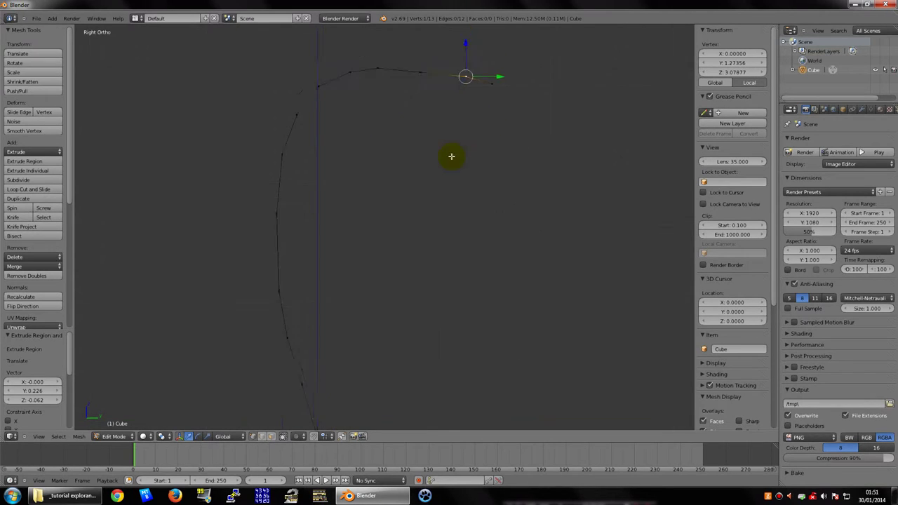
pyautogui.scroll(2, 442, 200)
pyautogui.scroll(2, 461, 228)
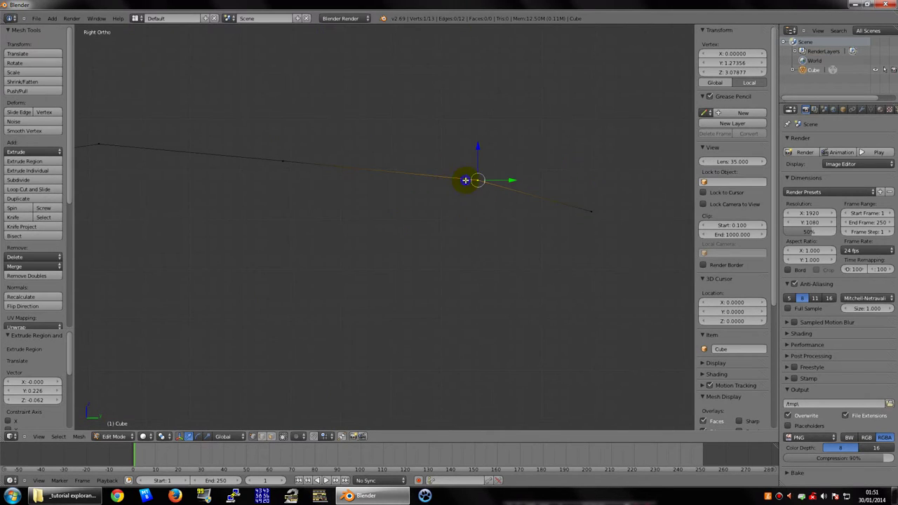
pyautogui.press('g')
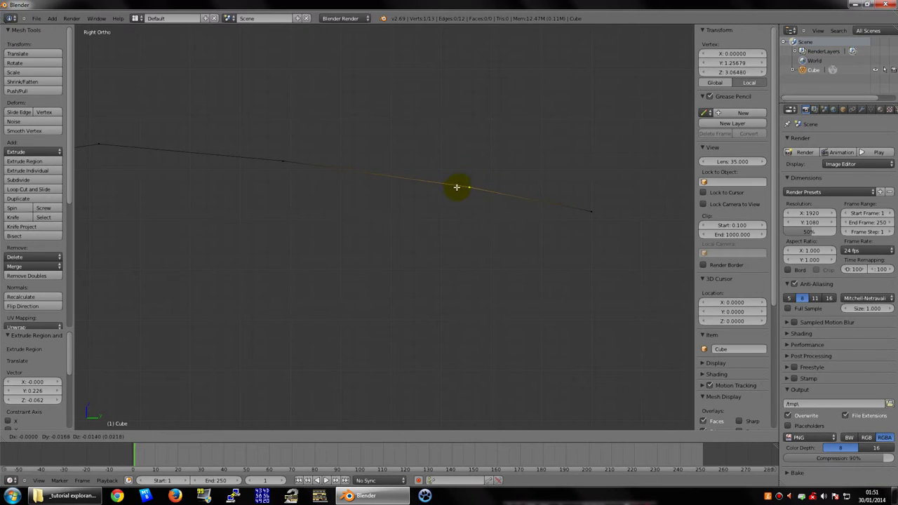
pyautogui.press('z')
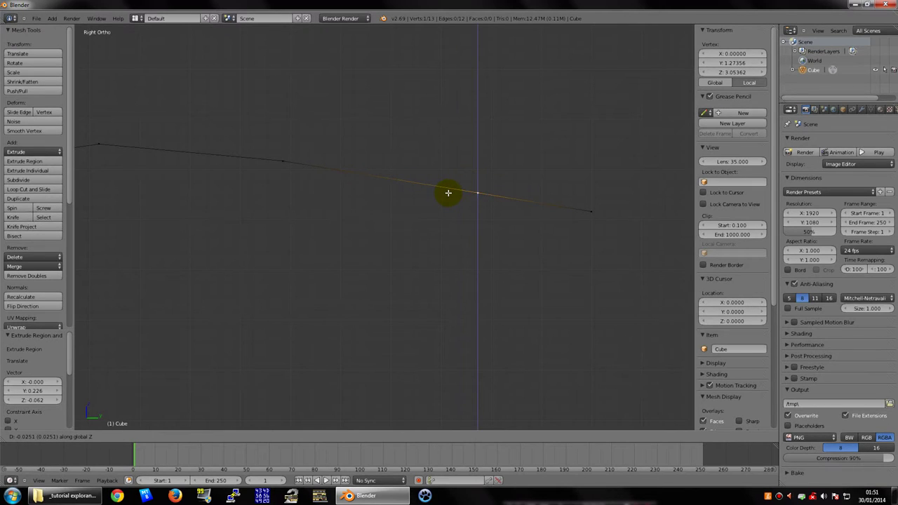
pyautogui.click(450, 192)
pyautogui.press('g')
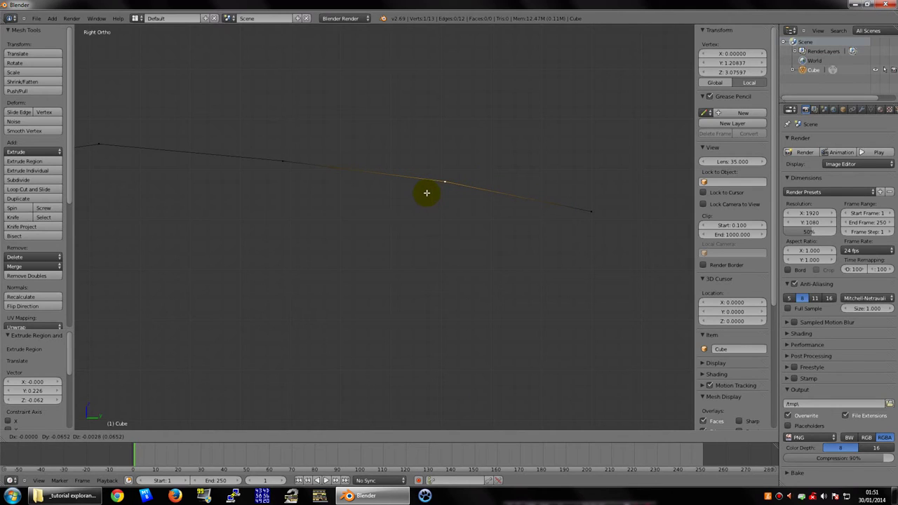
pyautogui.click(427, 192)
# - Toggle Edit Mode off and on, then move the end vertex to Y 1.49941, Z 3.01630
pyautogui.scroll(-6, 421, 200)
pyautogui.scroll(-4, 407, 218)
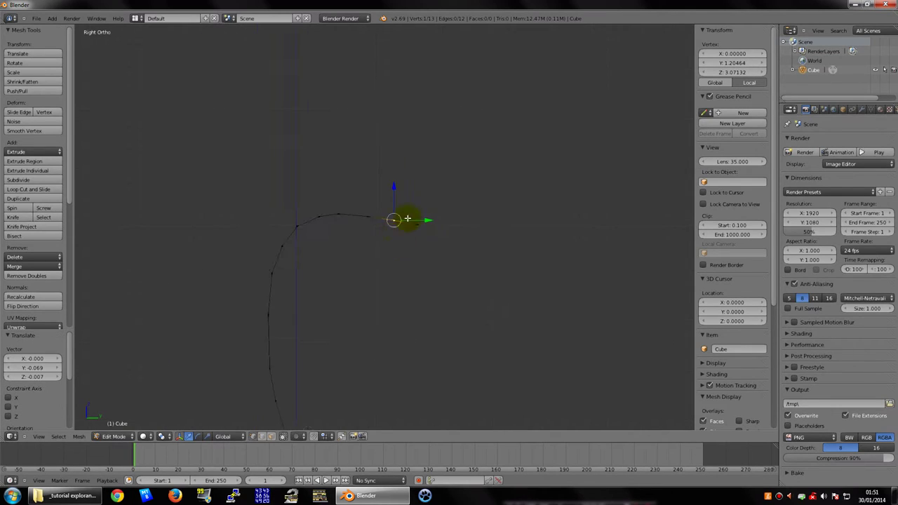
pyautogui.press('Tab')
pyautogui.scroll(-2, 407, 218)
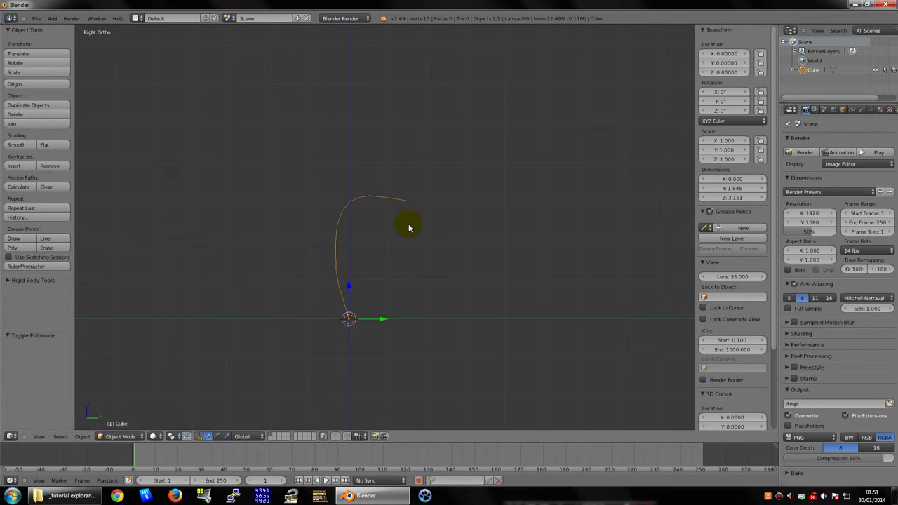
pyautogui.press('Tab')
pyautogui.press('Tab')
pyautogui.press('Tab')
pyautogui.scroll(4, 409, 207)
pyautogui.scroll(2, 436, 175)
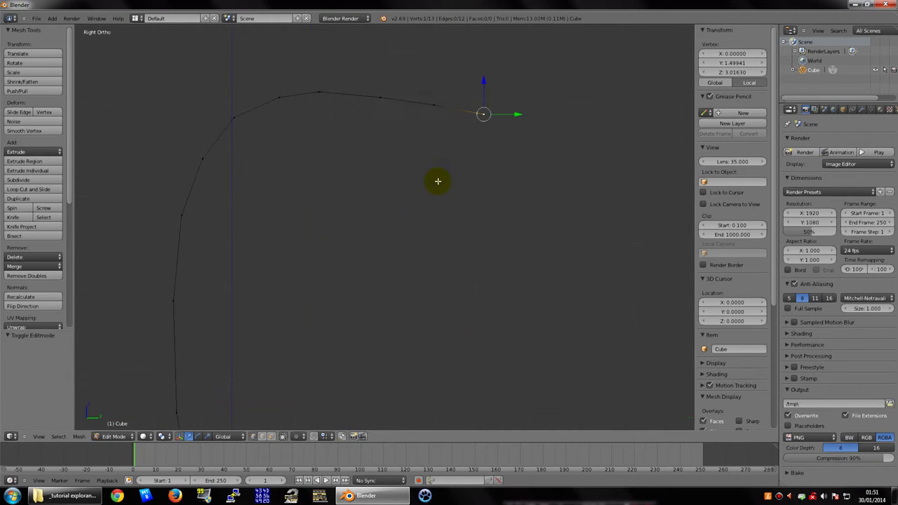
pyautogui.scroll(2, 437, 180)
pyautogui.press('g')
pyautogui.click(423, 208)
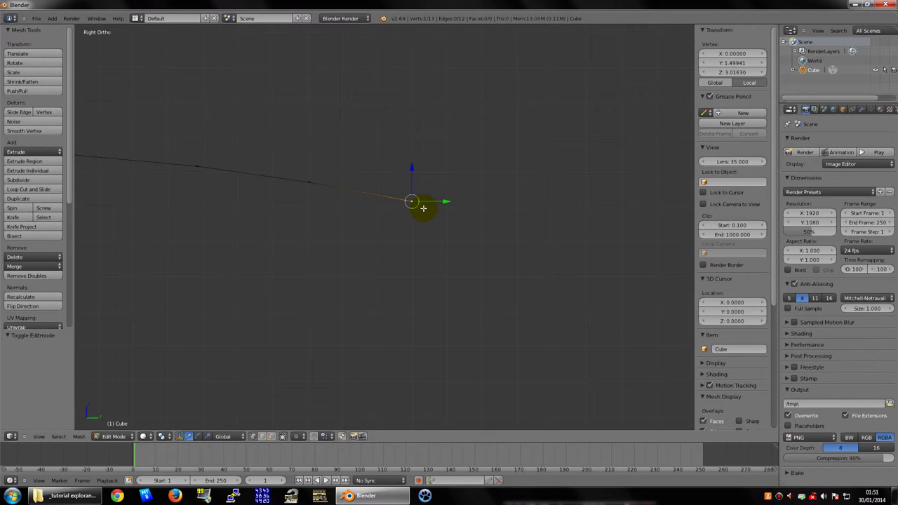
# - Extrude four vertices from the hook's tip, dropping down then folding back left under the top curve
pyautogui.press('e')
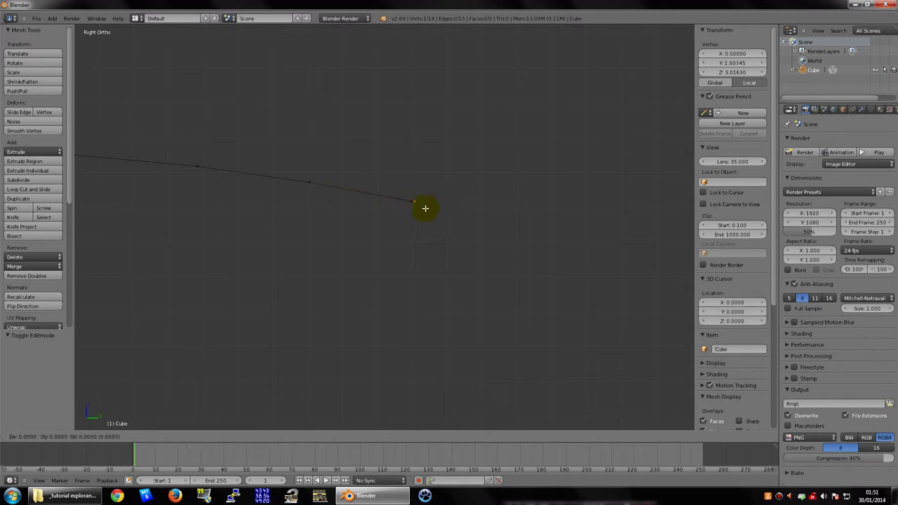
pyautogui.click(428, 214)
pyautogui.press('e')
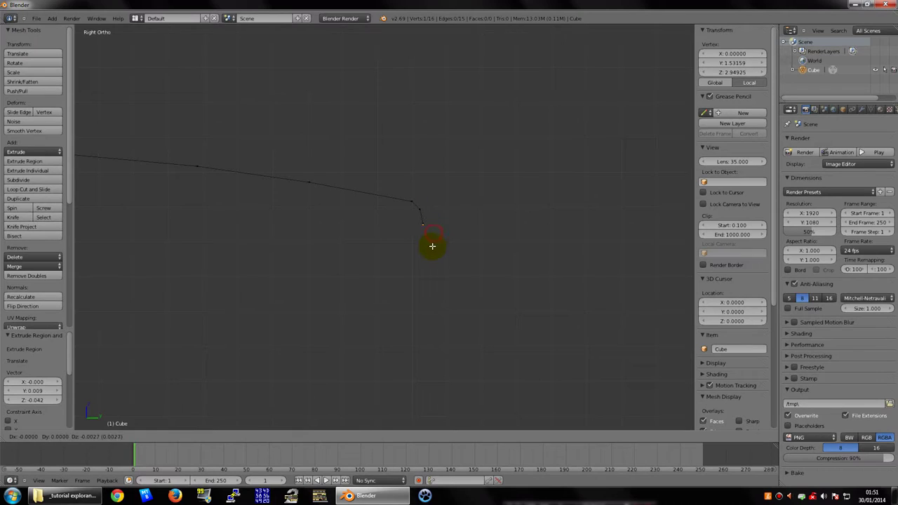
pyautogui.click(426, 247)
pyautogui.press('e')
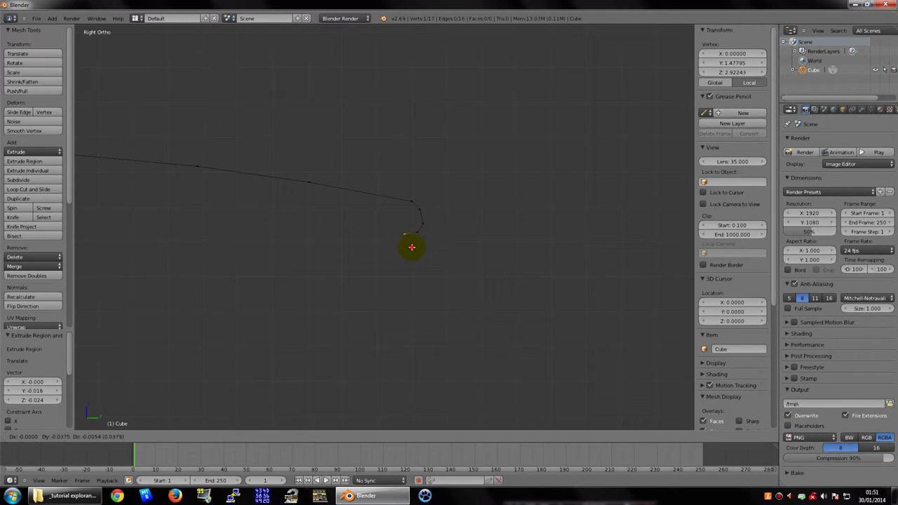
pyautogui.click(412, 247)
pyautogui.press('e')
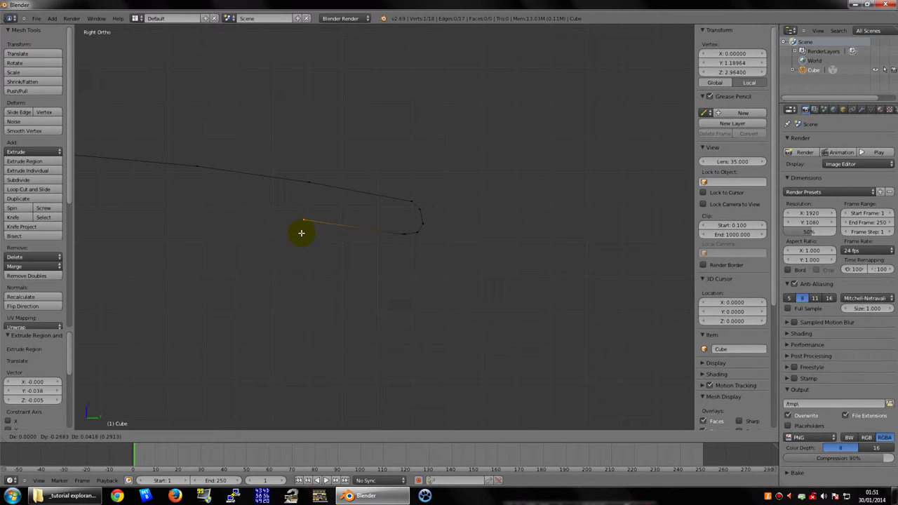
pyautogui.click(300, 233)
pyautogui.keyDown('shift'); pyautogui.moveTo(341, 241); pyautogui.dragTo(407, 248, button='middle'); pyautogui.keyUp('shift')
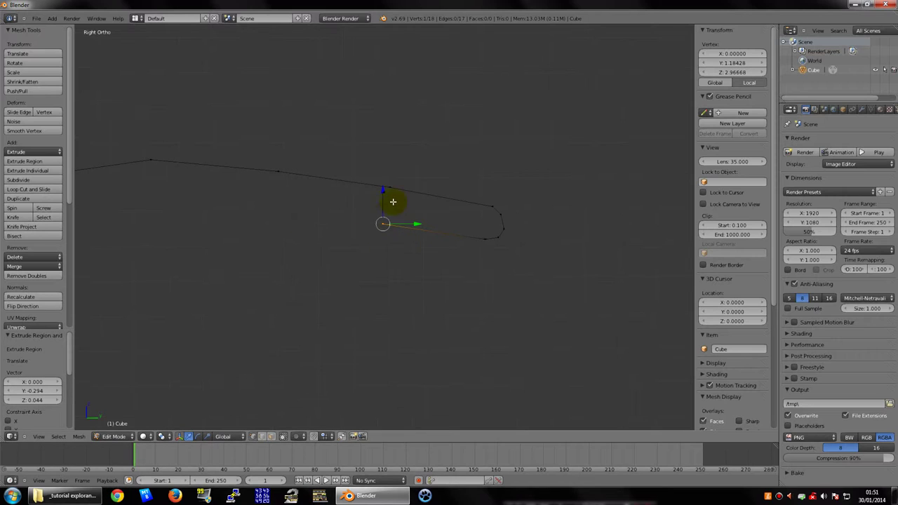
# - Extrude four more vertices along the underside, following the upper-left bend around
pyautogui.press('e')
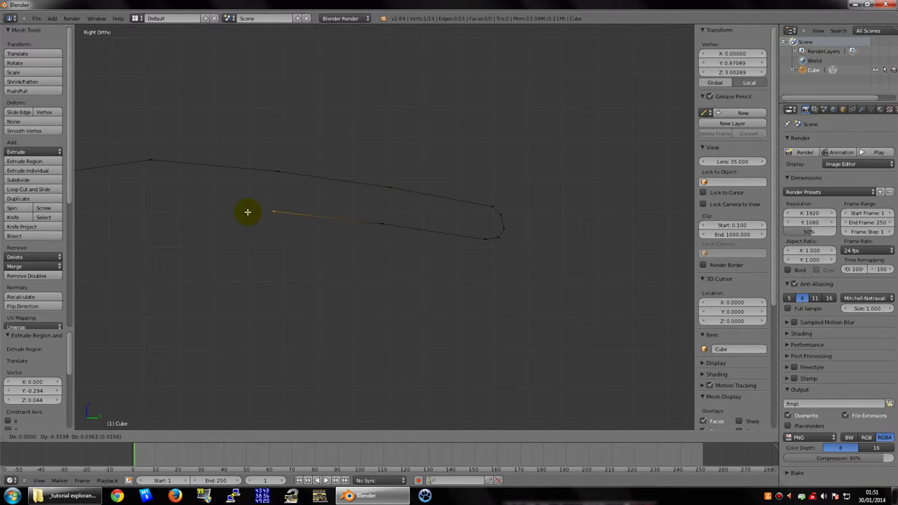
pyautogui.click(274, 213)
pyautogui.scroll(2, 281, 214)
pyautogui.keyDown('shift'); pyautogui.moveTo(411, 232); pyautogui.dragTo(442, 239, button='middle'); pyautogui.keyUp('shift')
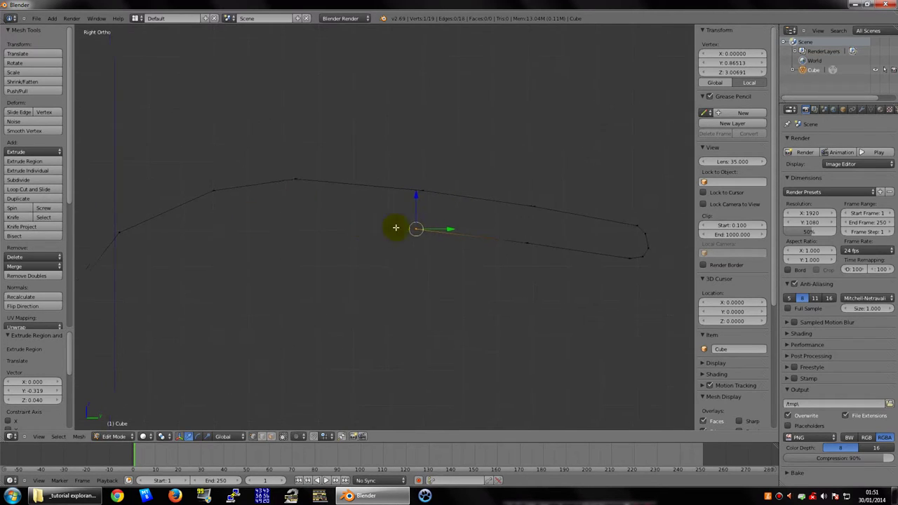
pyautogui.press('e')
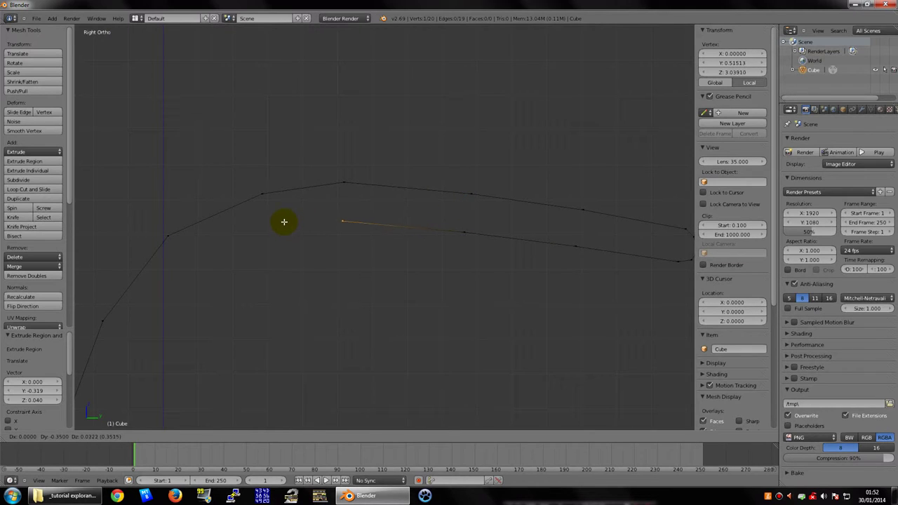
pyautogui.click(284, 221)
pyautogui.keyDown('shift'); pyautogui.moveTo(387, 245); pyautogui.dragTo(459, 245, button='middle'); pyautogui.keyUp('shift')
pyautogui.press('e')
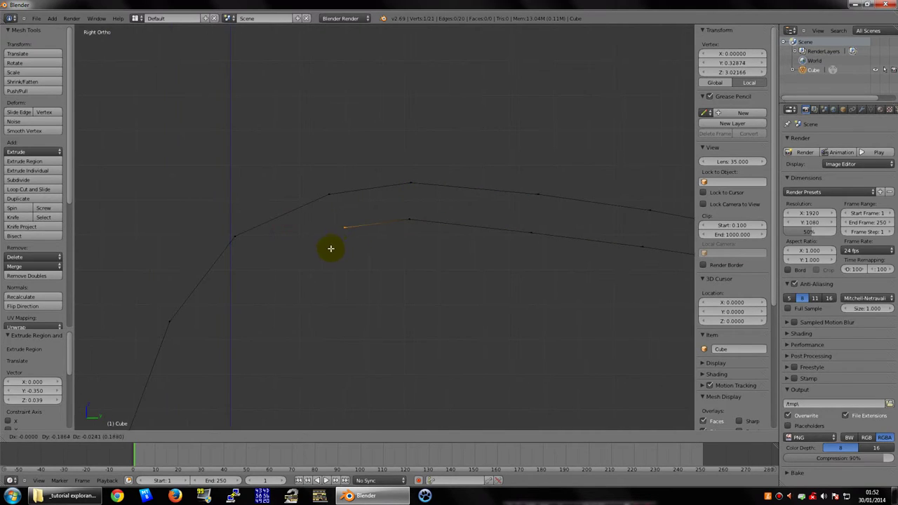
pyautogui.click(332, 250)
pyautogui.keyDown('shift'); pyautogui.moveTo(351, 252); pyautogui.dragTo(510, 226, button='middle'); pyautogui.keyUp('shift')
pyautogui.press('e')
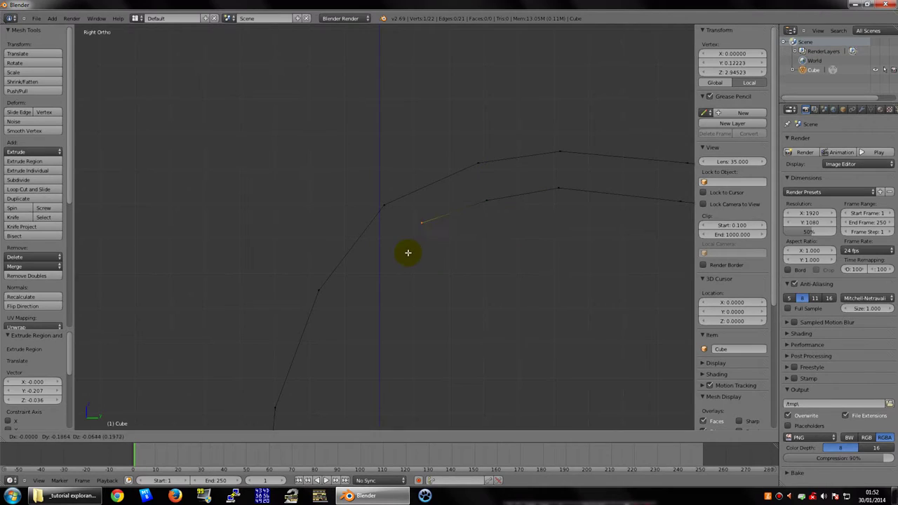
pyautogui.click(404, 268)
# - Extrude four vertices downward as an inner line parallel to the outer profile, reaching about Z 0.87
pyautogui.keyDown('shift'); pyautogui.moveTo(404, 267); pyautogui.dragTo(430, 188, button='middle'); pyautogui.keyUp('shift')
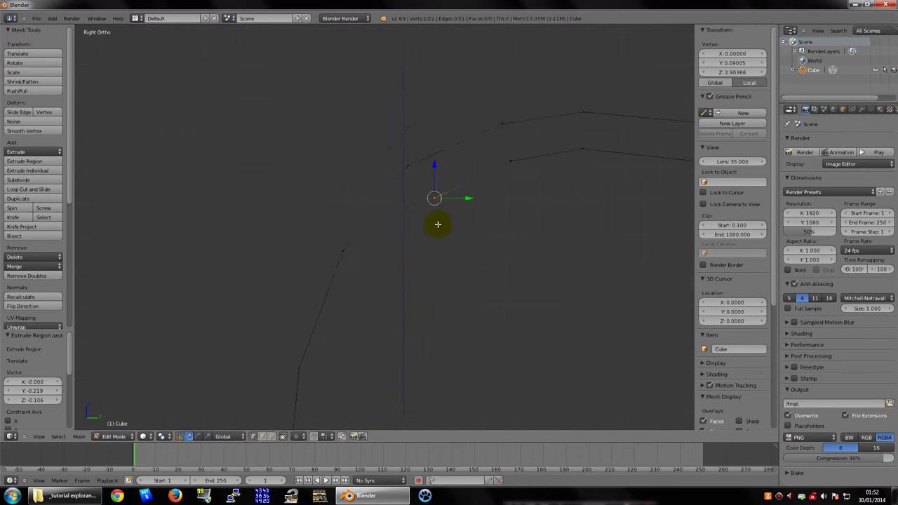
pyautogui.press('e')
pyautogui.click(370, 299)
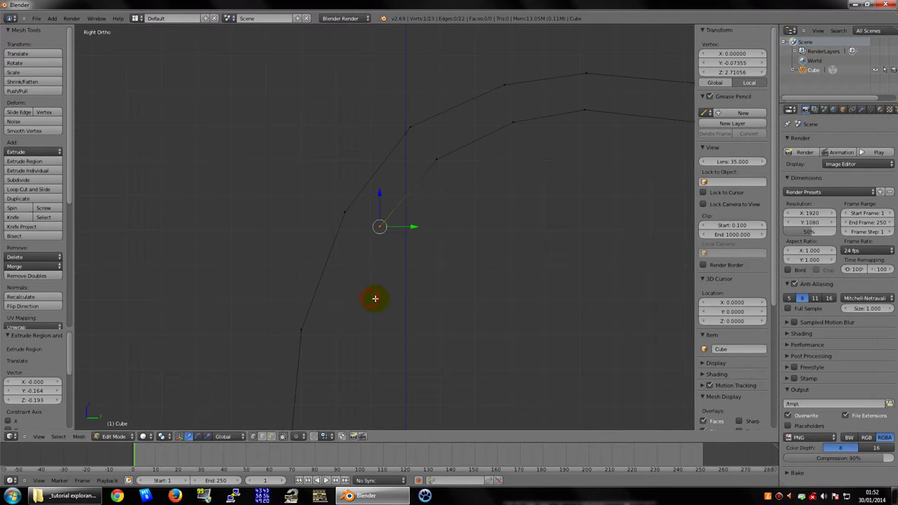
pyautogui.keyDown('shift'); pyautogui.moveTo(386, 314); pyautogui.dragTo(391, 246, button='middle'); pyautogui.keyUp('shift')
pyautogui.press('e')
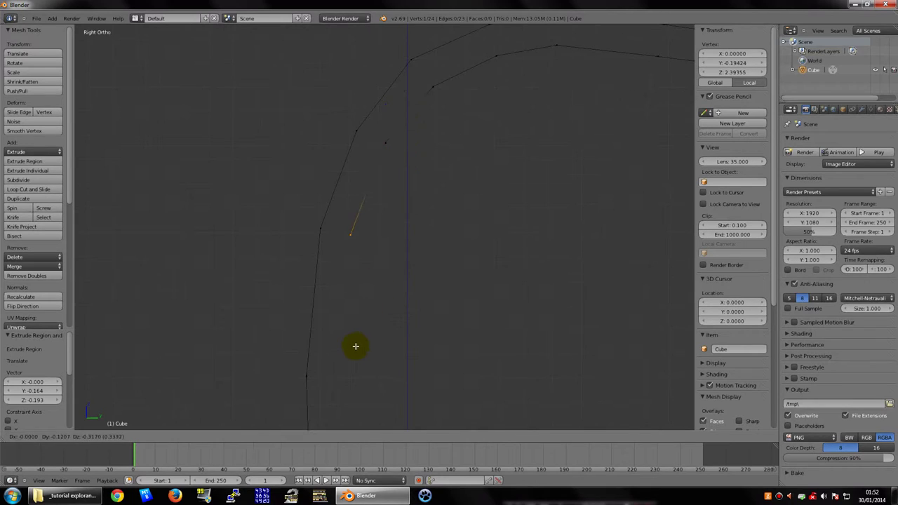
pyautogui.click(356, 346)
pyautogui.keyDown('shift'); pyautogui.moveTo(374, 323); pyautogui.dragTo(358, 239, button='middle'); pyautogui.keyUp('shift')
pyautogui.press('e')
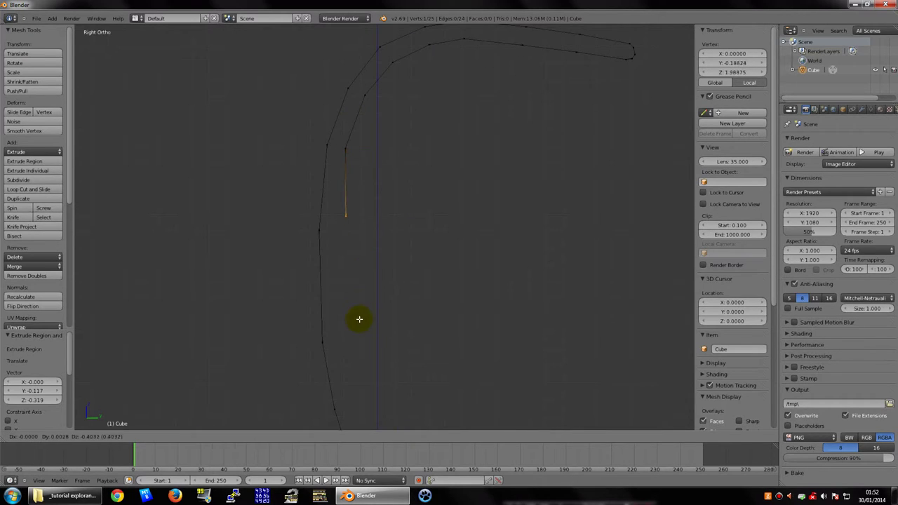
pyautogui.click(353, 317)
pyautogui.keyDown('shift'); pyautogui.moveTo(357, 317); pyautogui.dragTo(360, 248, button='middle'); pyautogui.keyUp('shift')
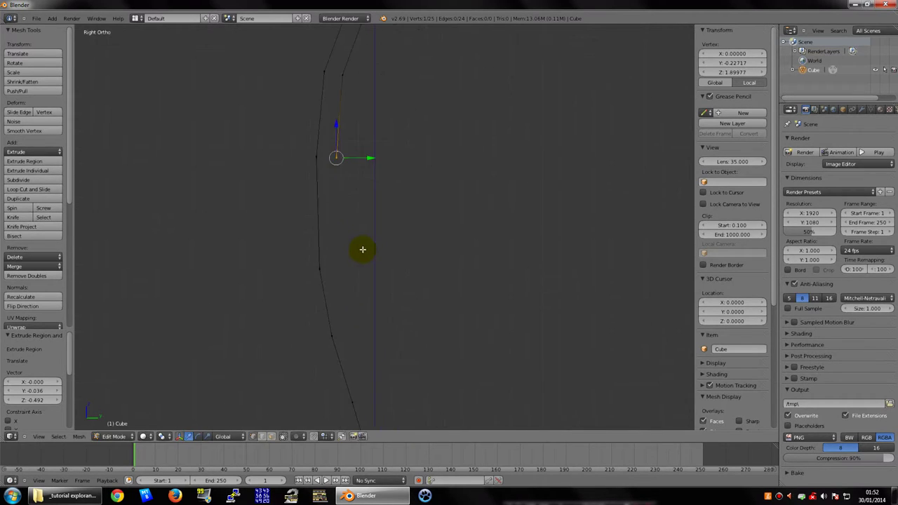
pyautogui.press('e')
pyautogui.click(370, 372)
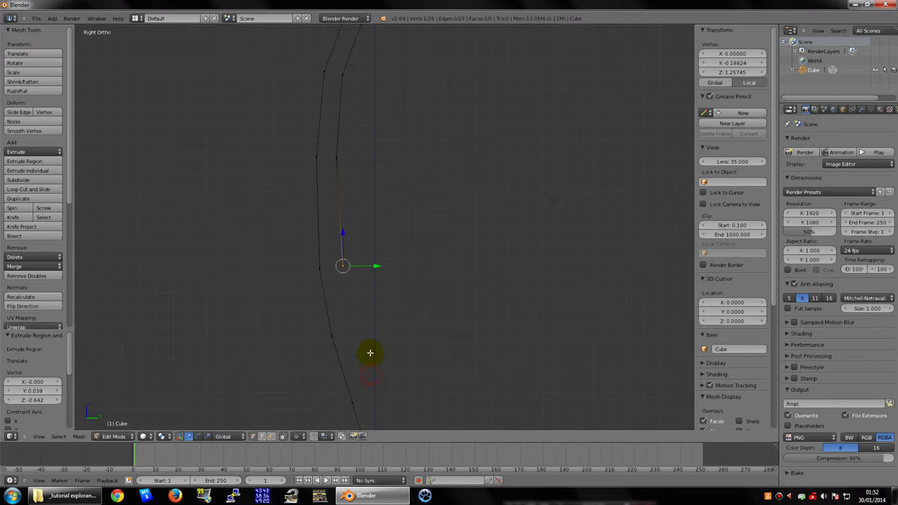
pyautogui.keyDown('shift'); pyautogui.moveTo(371, 353); pyautogui.dragTo(372, 274, button='middle'); pyautogui.keyUp('shift')
# - Extrude the inner line down to the ground and across to the outer line's base, totalling 30 vertices
pyautogui.press('e')
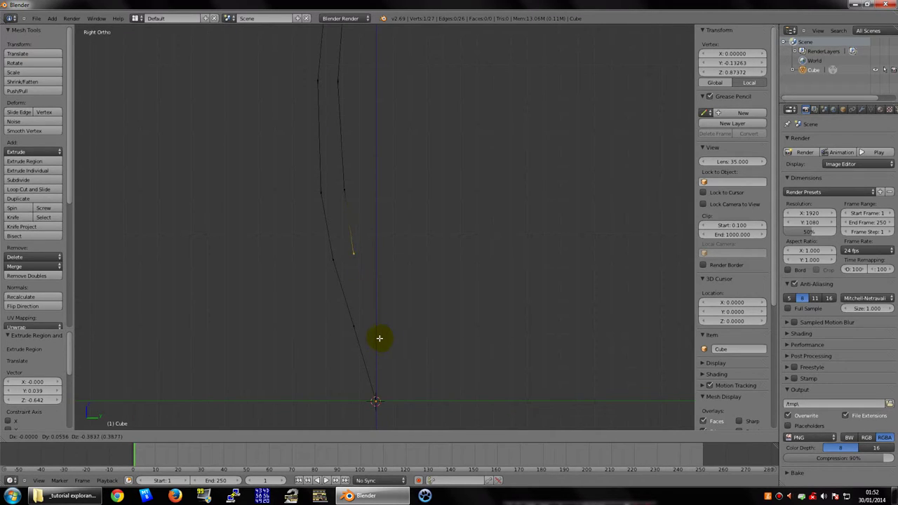
pyautogui.click(382, 337)
pyautogui.keyDown('shift'); pyautogui.moveTo(386, 337); pyautogui.dragTo(367, 272, button='middle'); pyautogui.keyUp('shift')
pyautogui.press('e')
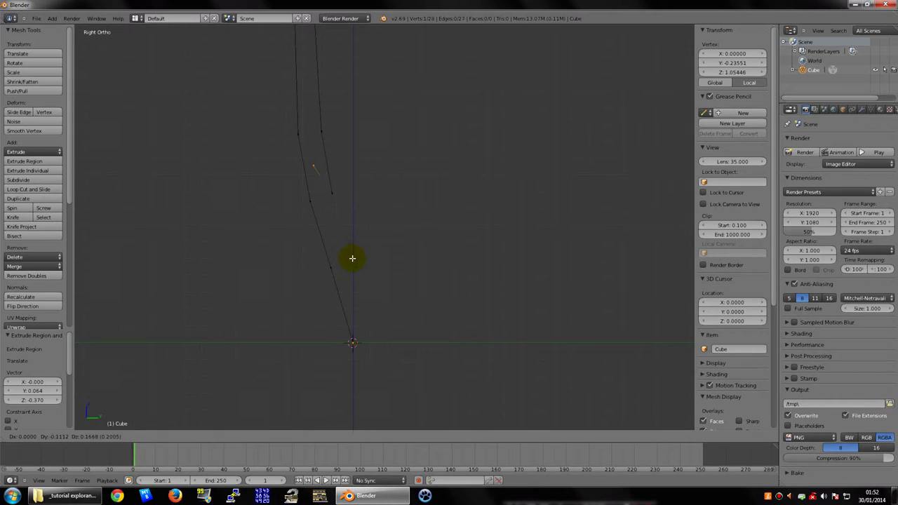
pyautogui.click(381, 336)
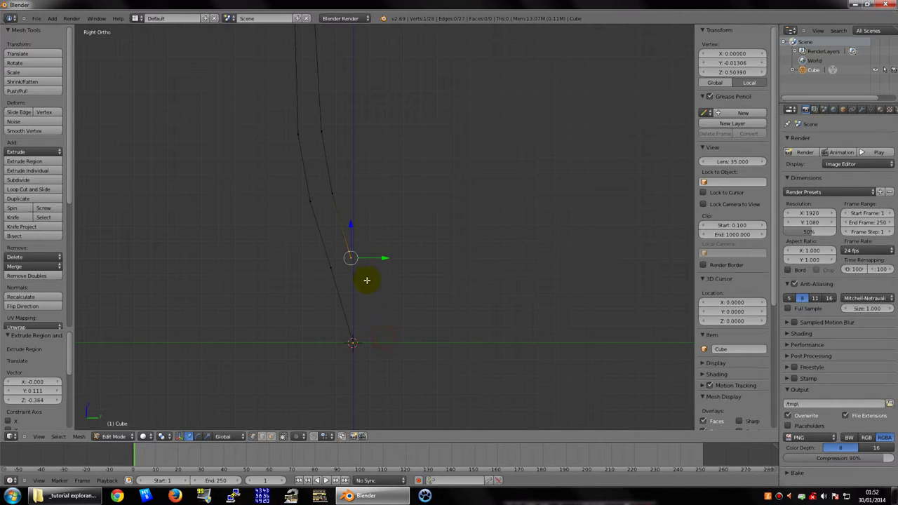
pyautogui.scroll(1, 366, 280)
pyautogui.scroll(1, 379, 259)
pyautogui.press('e')
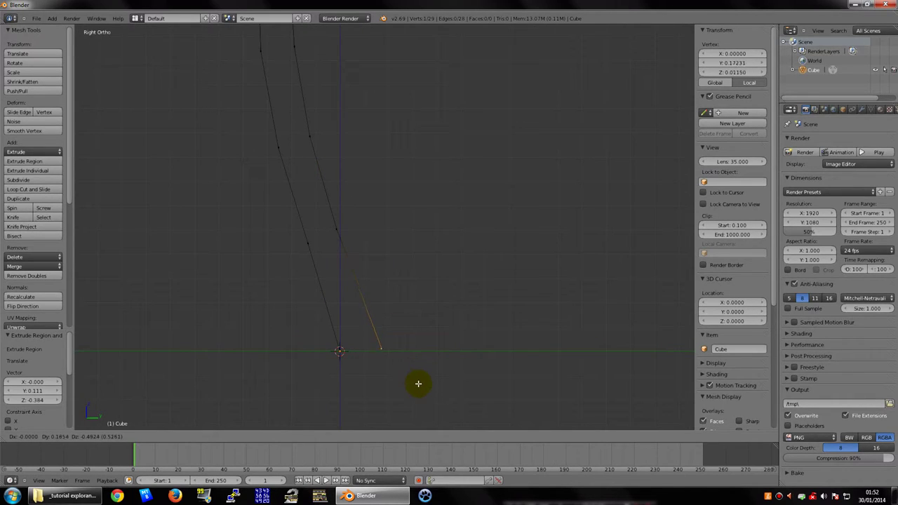
pyautogui.click(418, 384)
pyautogui.keyDown('shift'); pyautogui.moveTo(417, 383); pyautogui.dragTo(425, 268, button='middle'); pyautogui.keyUp('shift')
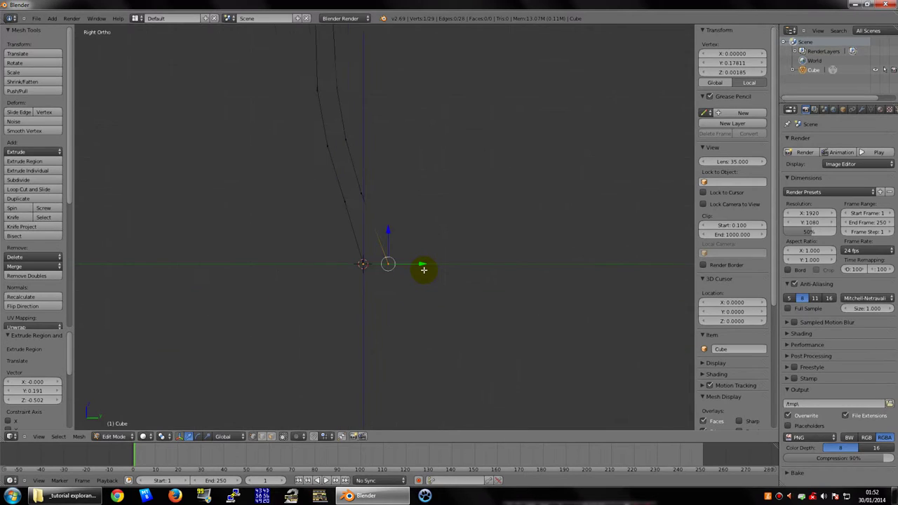
pyautogui.scroll(3, 407, 249)
pyautogui.scroll(2, 411, 306)
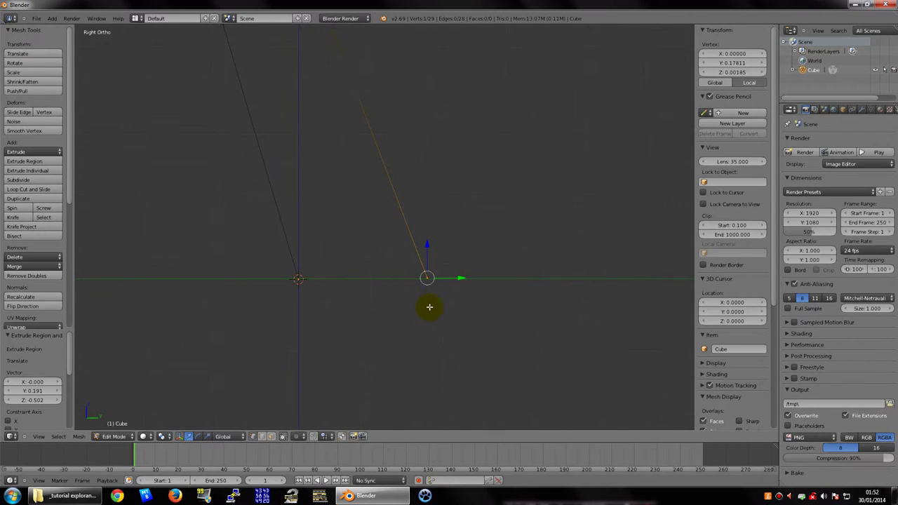
pyautogui.press('e')
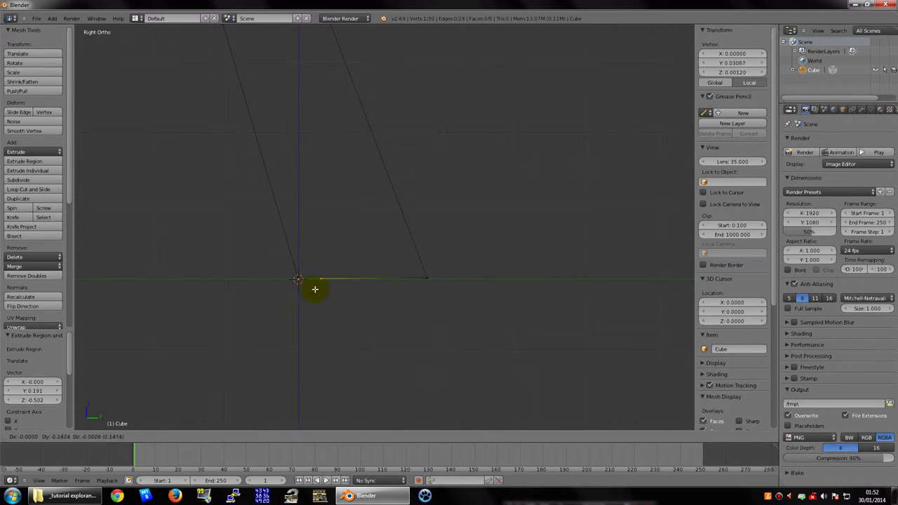
pyautogui.click(298, 287)
pyautogui.scroll(5, 295, 295)
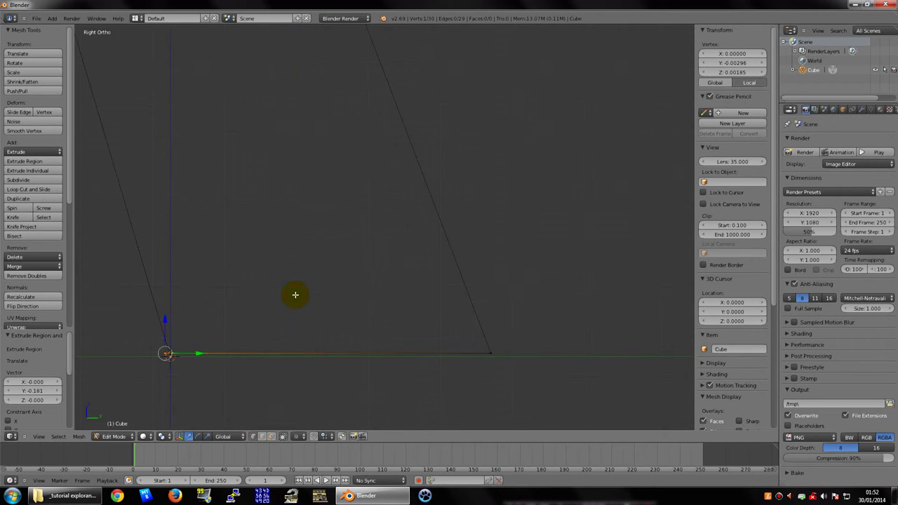
pyautogui.keyDown('shift'); pyautogui.moveTo(294, 295); pyautogui.dragTo(414, 220, button='middle'); pyautogui.keyUp('shift')
# - Move the profile's end vertex onto the world origin in Right Ortho view
pyautogui.scroll(-8, 253, 171)
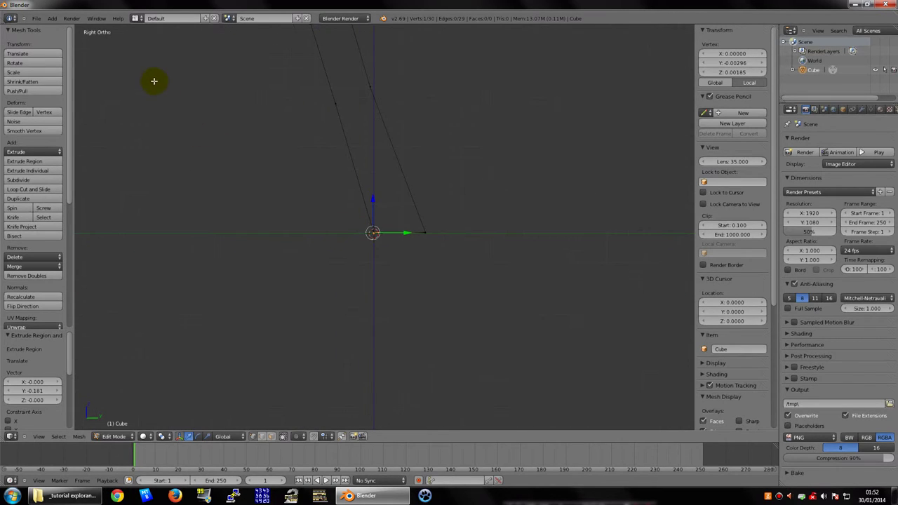
pyautogui.click(137, 67)
pyautogui.keyDown('shift'); pyautogui.moveTo(312, 230); pyautogui.dragTo(333, 287, button='middle'); pyautogui.keyUp('shift')
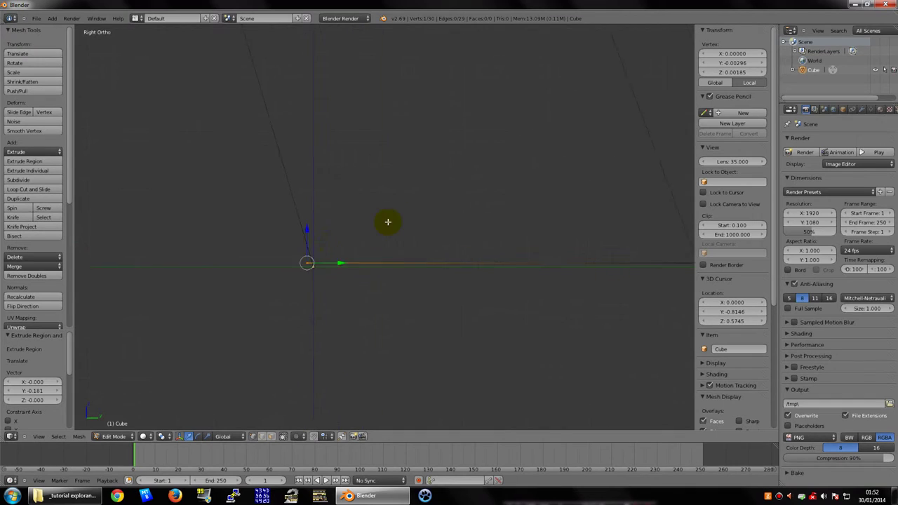
pyautogui.press('g')
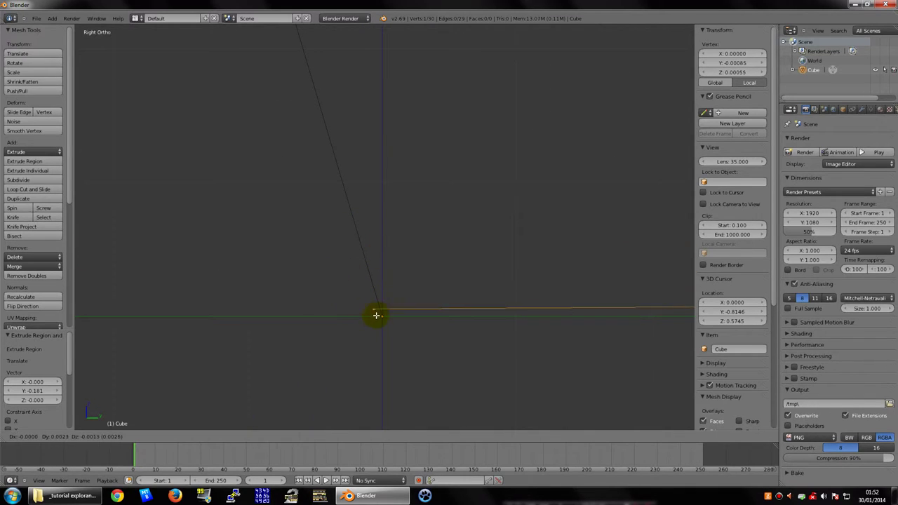
pyautogui.click(384, 317)
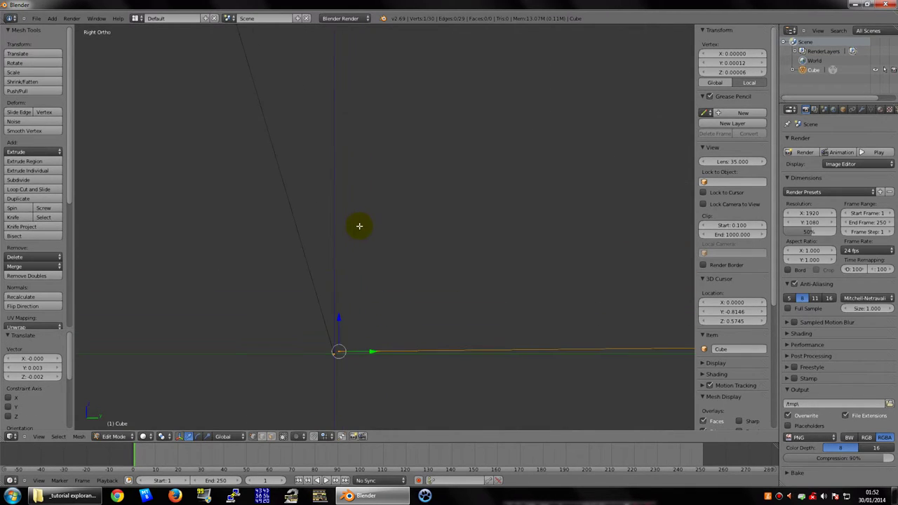
pyautogui.moveTo(384, 317)
pyautogui.keyDown('shift'); pyautogui.mouseDown(button='middle')
pyautogui.moveTo(337, 192)
pyautogui.moveTo(356, 198)
pyautogui.moveTo(314, 234)
pyautogui.moveTo(370, 239)
pyautogui.mouseUp(button='middle'); pyautogui.keyUp('shift')
pyautogui.press('g')
pyautogui.click(419, 250)
pyautogui.scroll(-2, 411, 187)
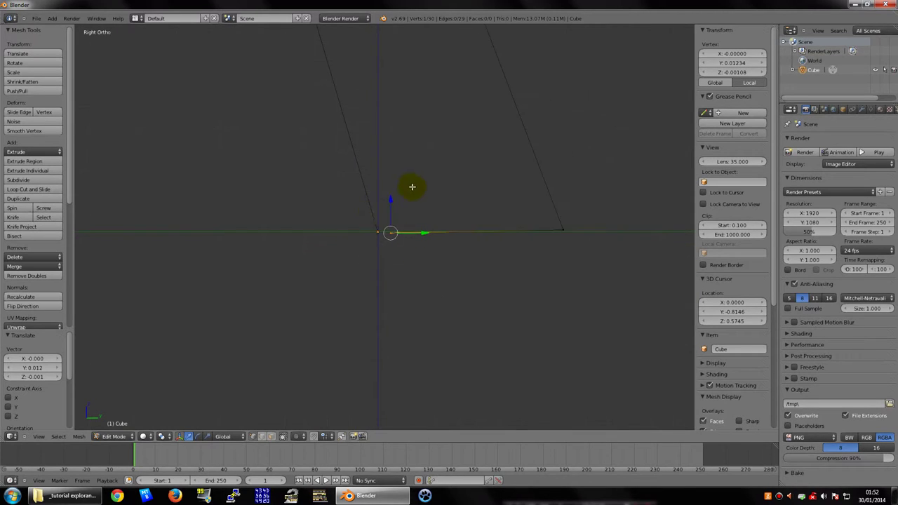
pyautogui.keyDown('shift'); pyautogui.moveTo(411, 187); pyautogui.dragTo(347, 234, button='middle'); pyautogui.keyUp('shift')
pyautogui.keyDown('shift'); pyautogui.moveTo(397, 211); pyautogui.dragTo(403, 195, button='middle'); pyautogui.keyUp('shift')
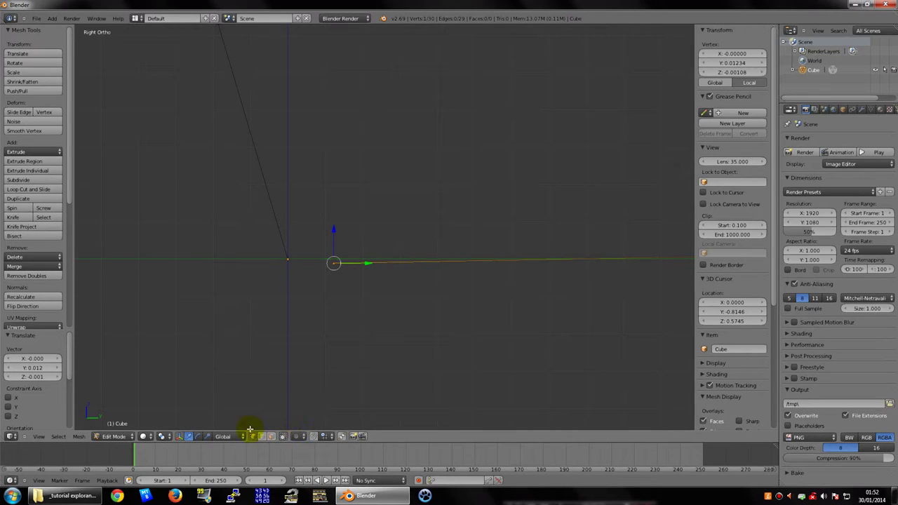
# - Enable the snap magnet and set the Snap Element to Vertex
pyautogui.click(315, 437)
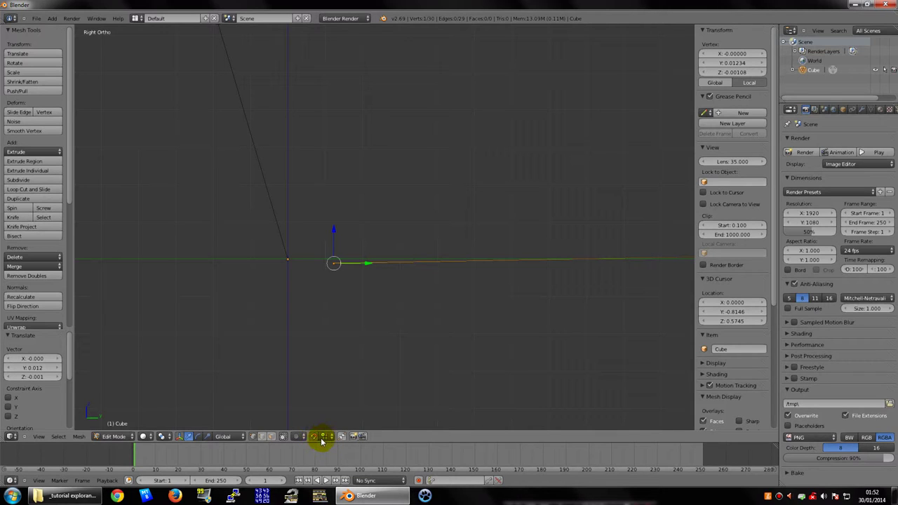
pyautogui.click(326, 437)
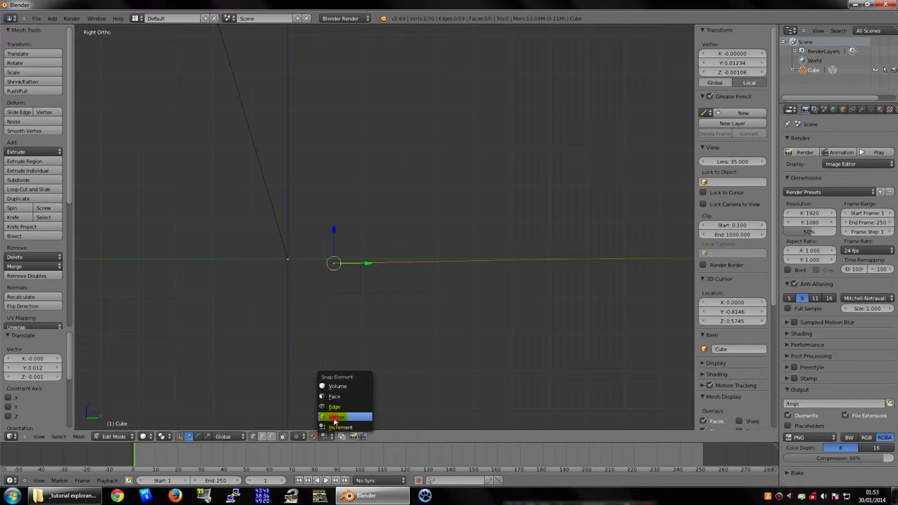
pyautogui.click(337, 418)
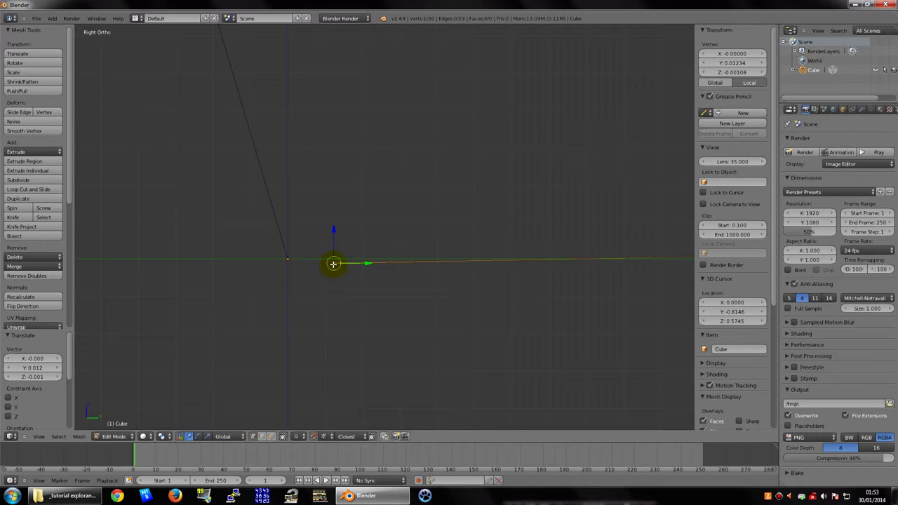
# - Snap the selected vertex onto neighbouring vertices on the vertical axis, then raise it up the axis
pyautogui.press('g')
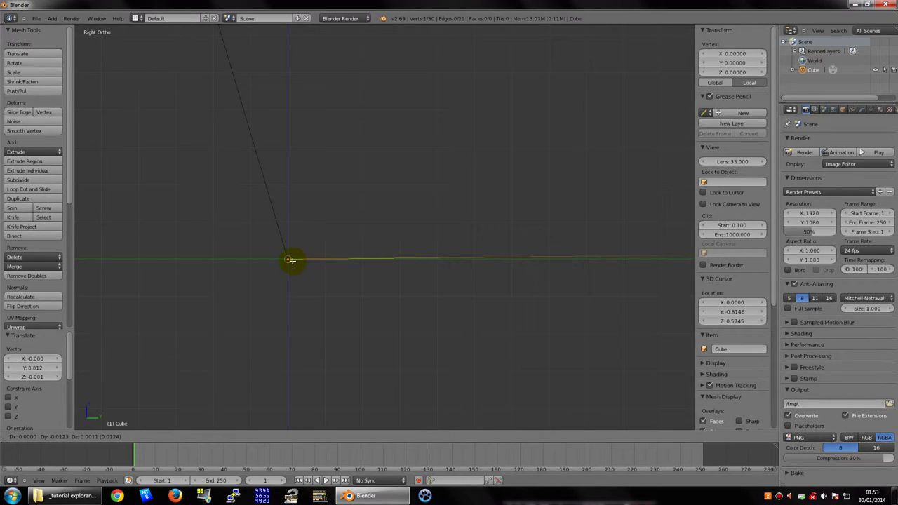
pyautogui.click(290, 260)
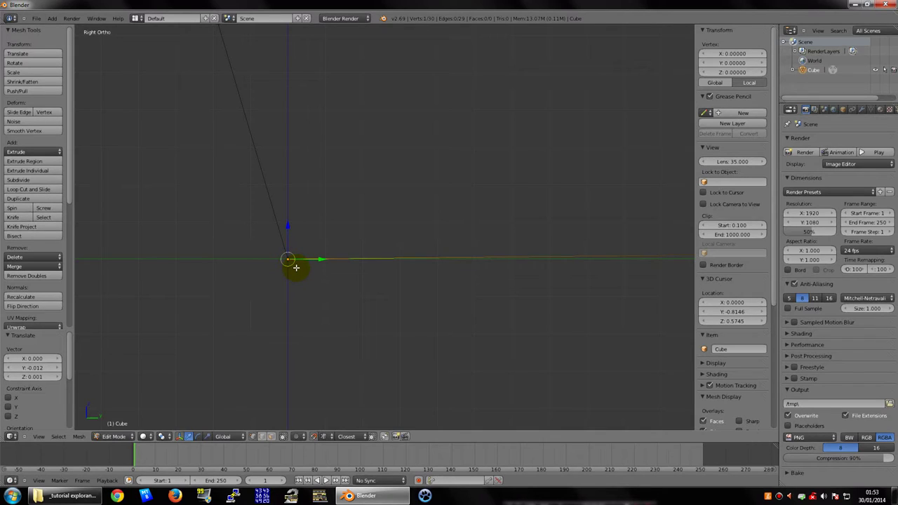
pyautogui.scroll(-5, 353, 319)
pyautogui.scroll(-4, 355, 316)
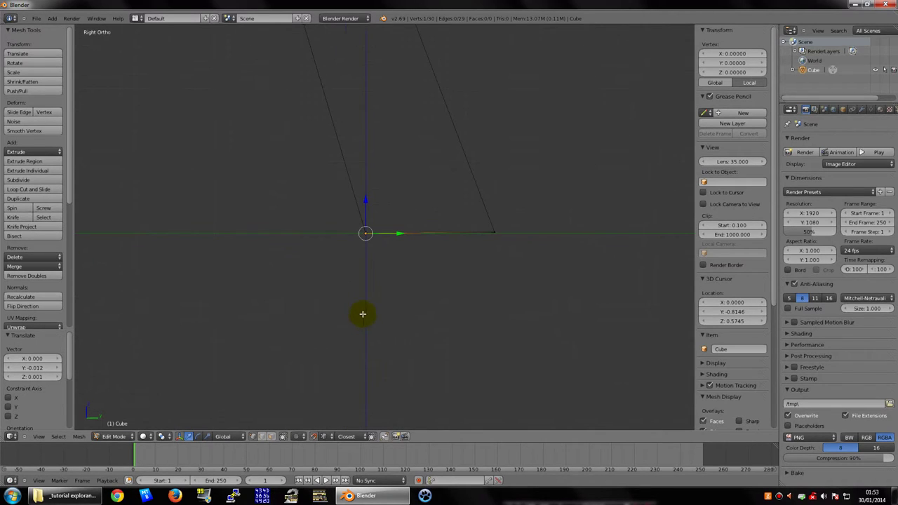
pyautogui.keyDown('shift'); pyautogui.moveTo(362, 315); pyautogui.dragTo(341, 313, button='middle'); pyautogui.keyUp('shift')
pyautogui.press('g')
pyautogui.click(427, 257)
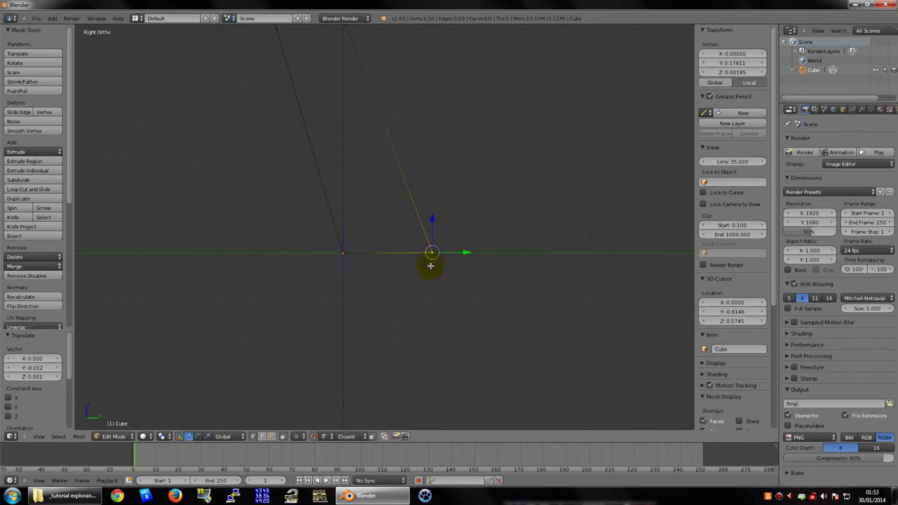
pyautogui.keyDown('shift'); pyautogui.moveTo(426, 260); pyautogui.dragTo(420, 305, button='middle'); pyautogui.keyUp('shift')
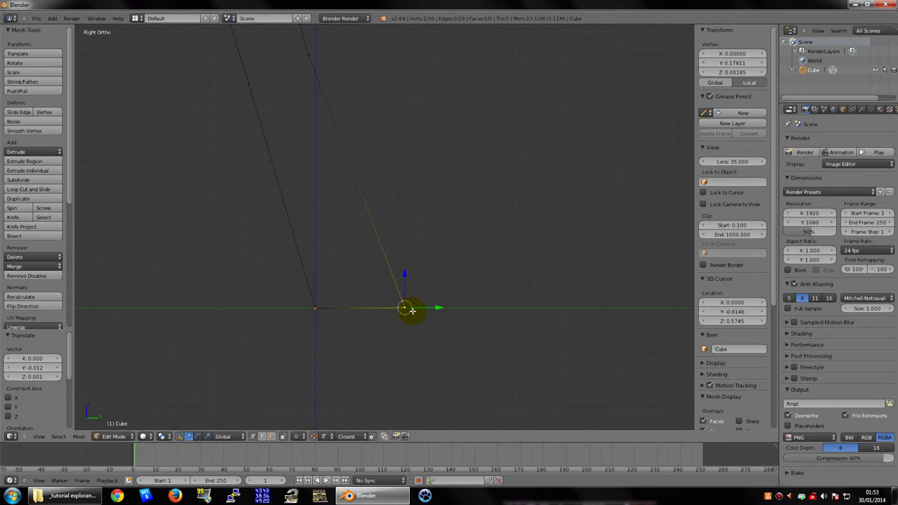
pyautogui.press('g')
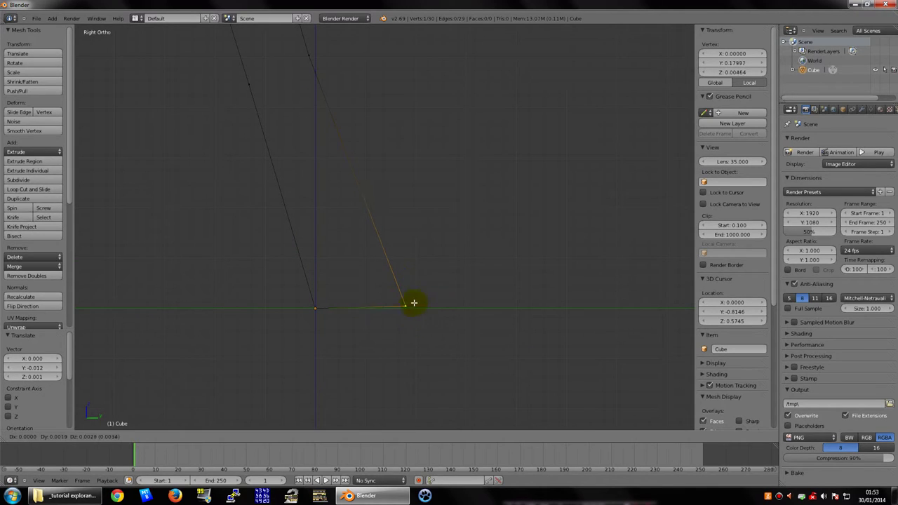
pyautogui.click(314, 305)
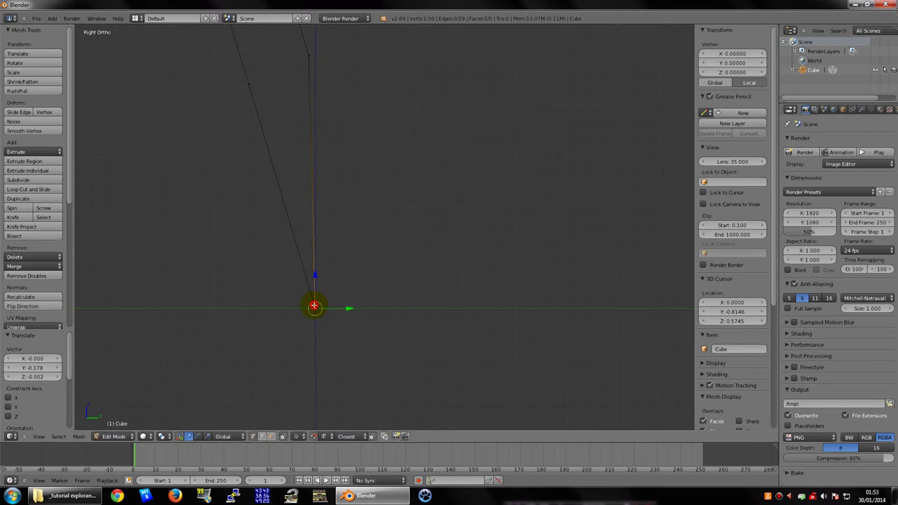
pyautogui.keyDown('shift'); pyautogui.moveTo(311, 304); pyautogui.dragTo(333, 304, button='middle'); pyautogui.keyUp('shift')
pyautogui.press('g')
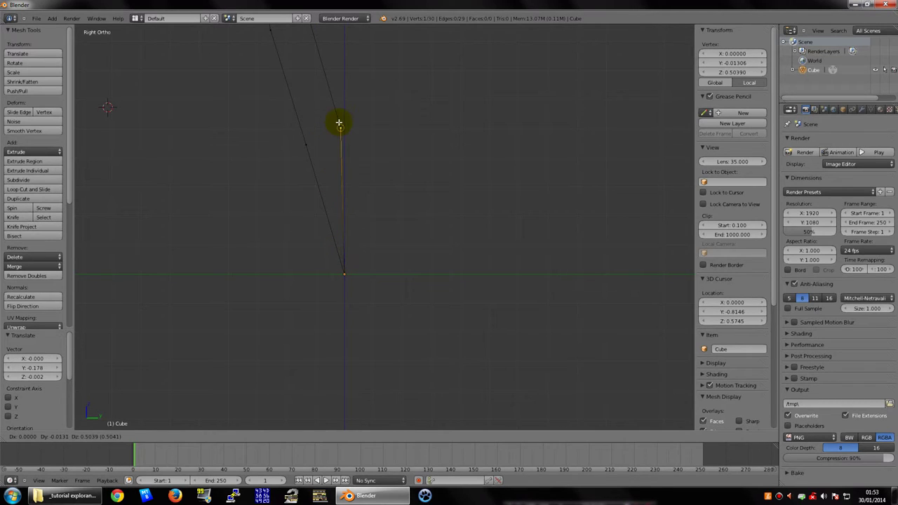
pyautogui.click(339, 127)
# - Select the bottom vertex, then undo a stray move so it stays at the origin 0,0,0
pyautogui.rightClick(311, 145)
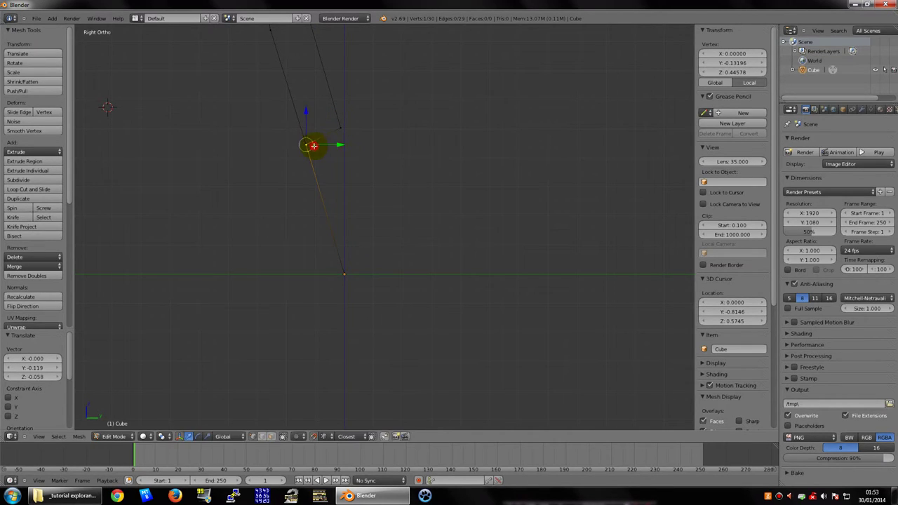
pyautogui.rightClick(348, 157)
pyautogui.rightClick(350, 158)
pyautogui.press('g')
pyautogui.click(494, 238)
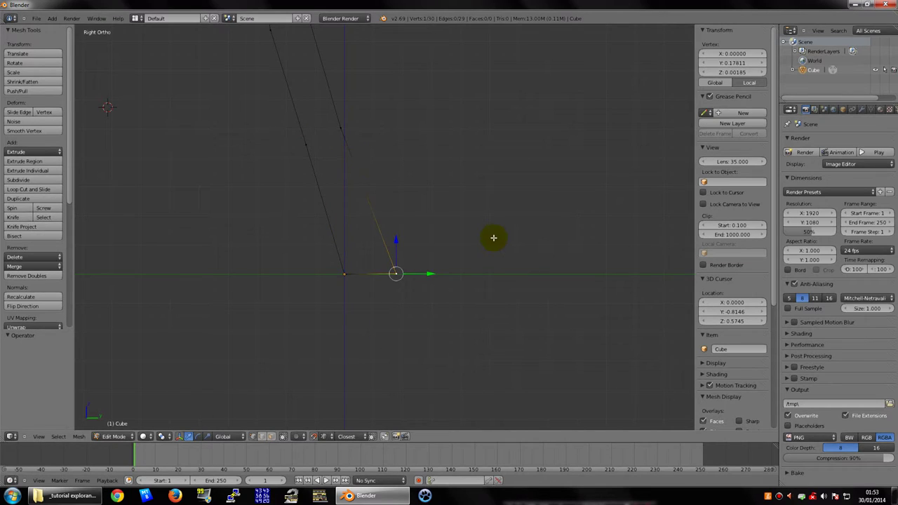
pyautogui.scroll(5, 438, 249)
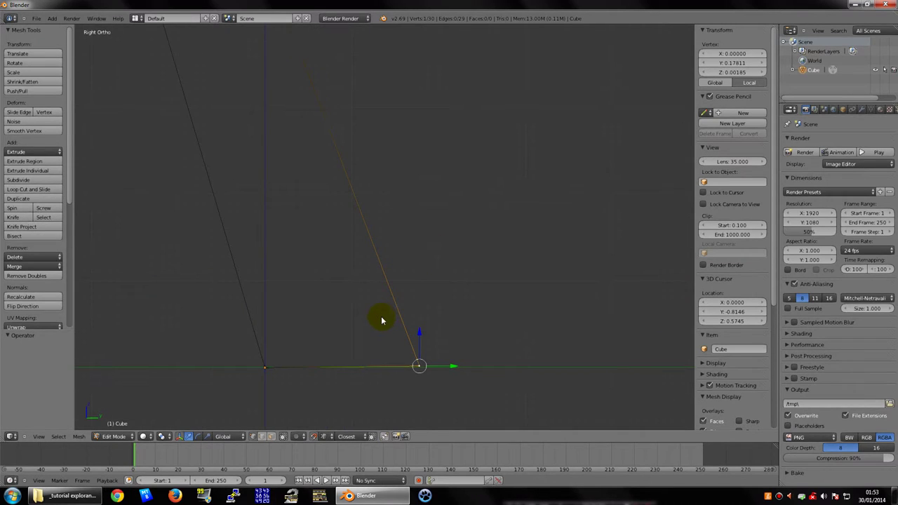
pyautogui.press('Tab')
pyautogui.press('Tab')
pyautogui.scroll(1, 370, 304)
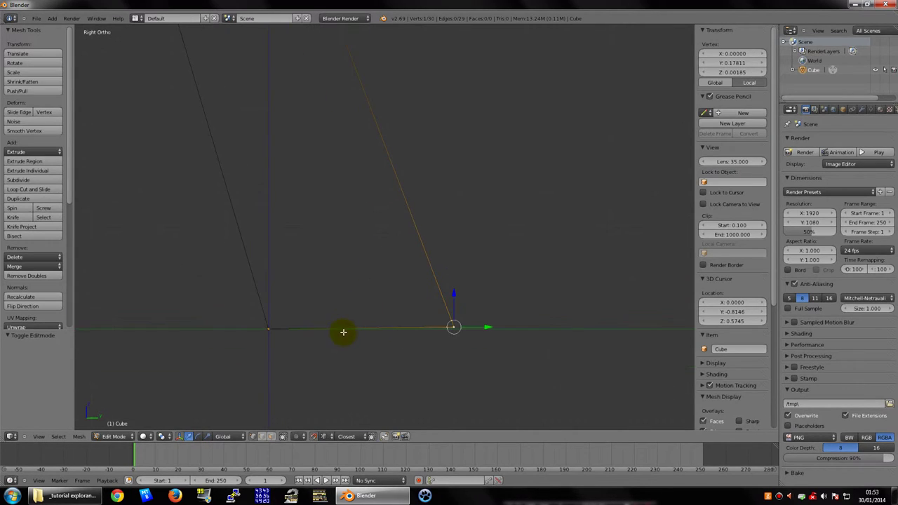
pyautogui.hotkey('ctrl', 'z')
pyautogui.hotkey('ctrl', 'z')
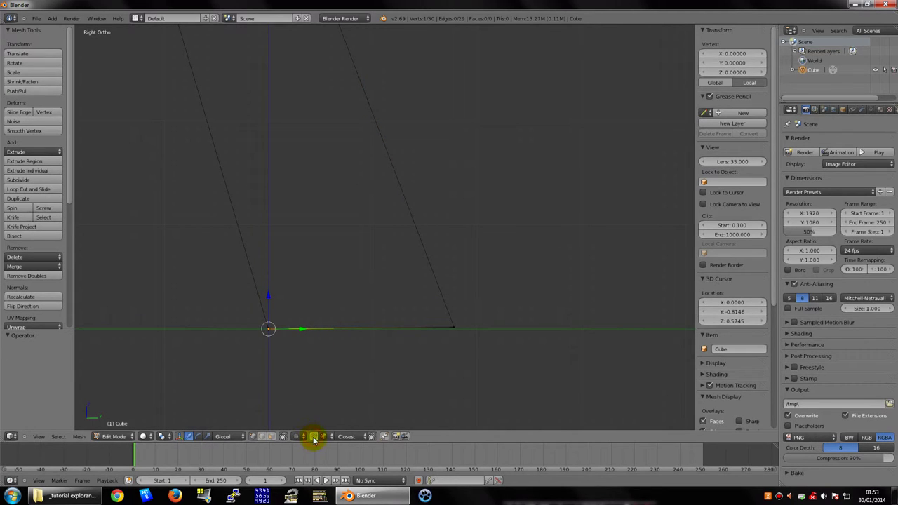
pyautogui.scroll(-5, 325, 407)
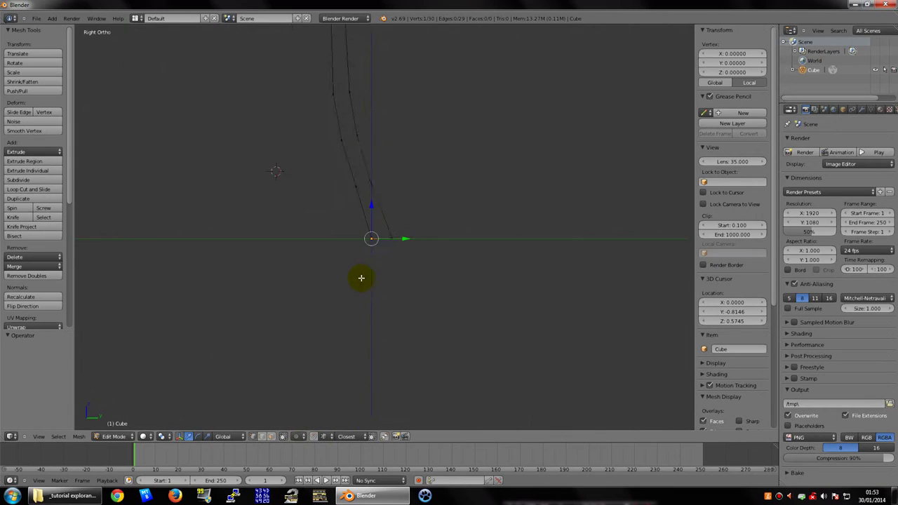
pyautogui.scroll(-5, 361, 277)
pyautogui.scroll(-3, 393, 283)
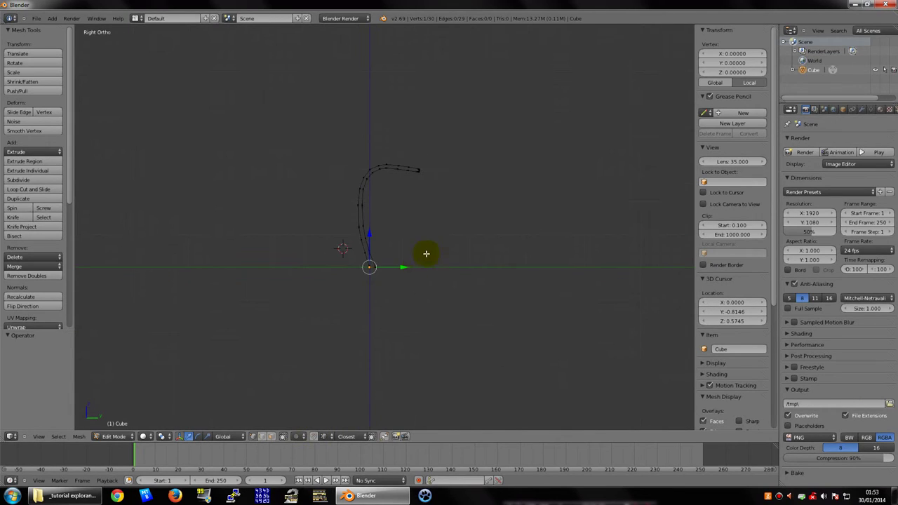
# - In edit mode, select all 30 outline vertices, fill them with a single face, then deselect
pyautogui.moveTo(447, 245)
pyautogui.mouseDown(button='middle')
pyautogui.moveTo(442, 271)
pyautogui.moveTo(403, 236)
pyautogui.moveTo(359, 253)
pyautogui.moveTo(249, 253)
pyautogui.moveTo(297, 231)
pyautogui.moveTo(233, 202)
pyautogui.moveTo(259, 190)
pyautogui.moveTo(400, 221)
pyautogui.moveTo(439, 206)
pyautogui.moveTo(521, 210)
pyautogui.moveTo(343, 210)
pyautogui.moveTo(435, 228)
pyautogui.moveTo(402, 262)
pyautogui.moveTo(428, 231)
pyautogui.moveTo(463, 233)
pyautogui.moveTo(442, 201)
pyautogui.moveTo(407, 257)
pyautogui.moveTo(374, 283)
pyautogui.mouseUp(button='middle')
pyautogui.scroll(3, 402, 263)
pyautogui.press('Tab')
pyautogui.press('Tab')
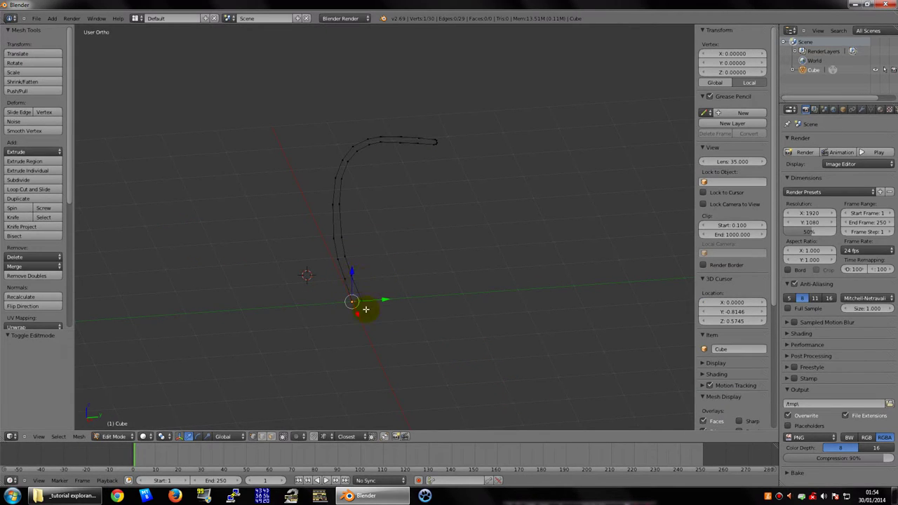
pyautogui.press('a')
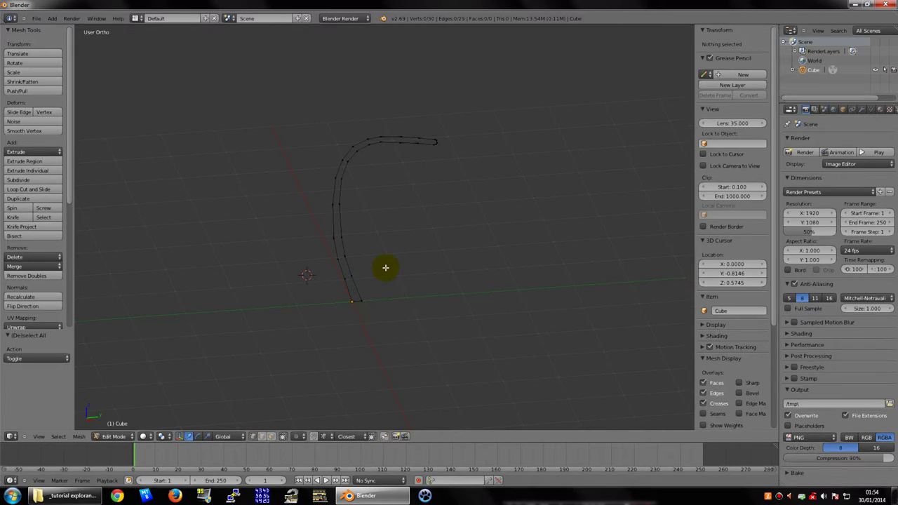
pyautogui.press('a')
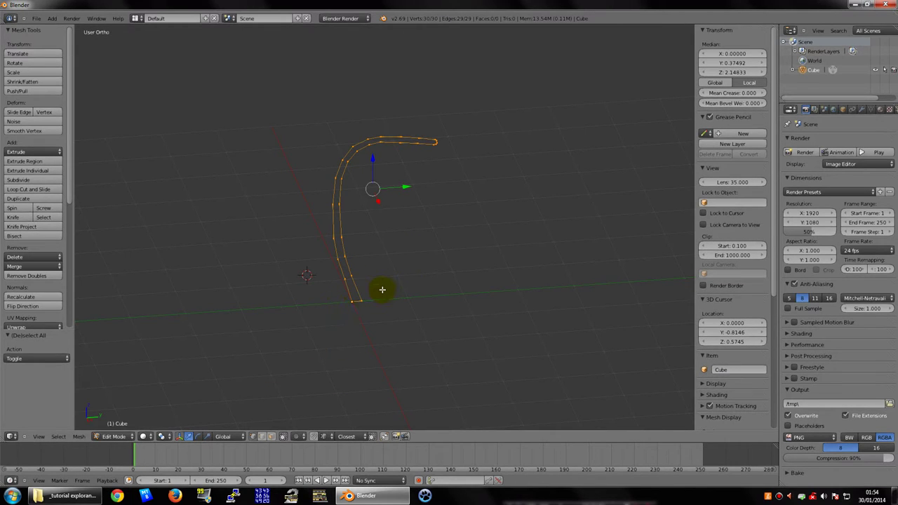
pyautogui.press('f')
pyautogui.scroll(4, 388, 284)
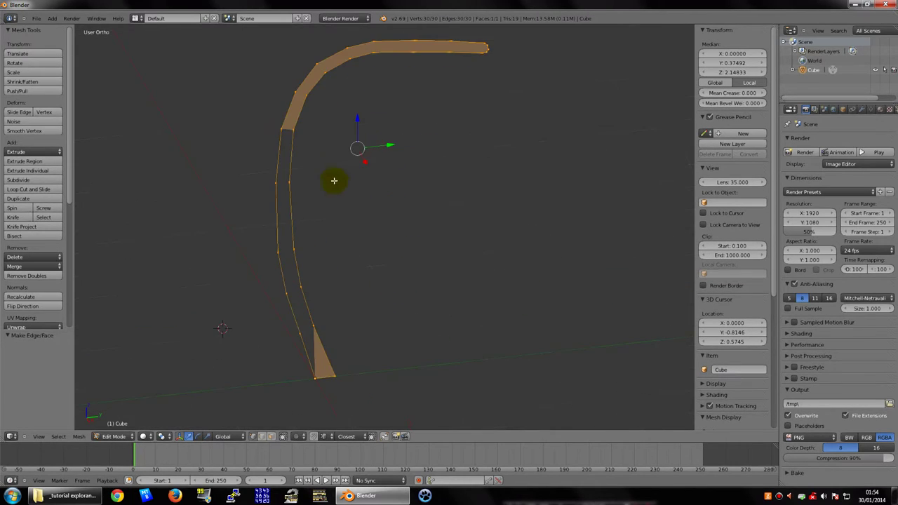
pyautogui.press('a')
pyautogui.moveTo(308, 181)
pyautogui.mouseDown(button='middle')
pyautogui.moveTo(495, 211)
pyautogui.moveTo(520, 188)
pyautogui.moveTo(319, 157)
pyautogui.moveTo(341, 254)
pyautogui.moveTo(354, 268)
pyautogui.mouseUp(button='middle')
# - Switch to wireframe and fill the lowest gap between the inner and outer lines with a quad
pyautogui.rightClick(319, 157)
pyautogui.press('z')
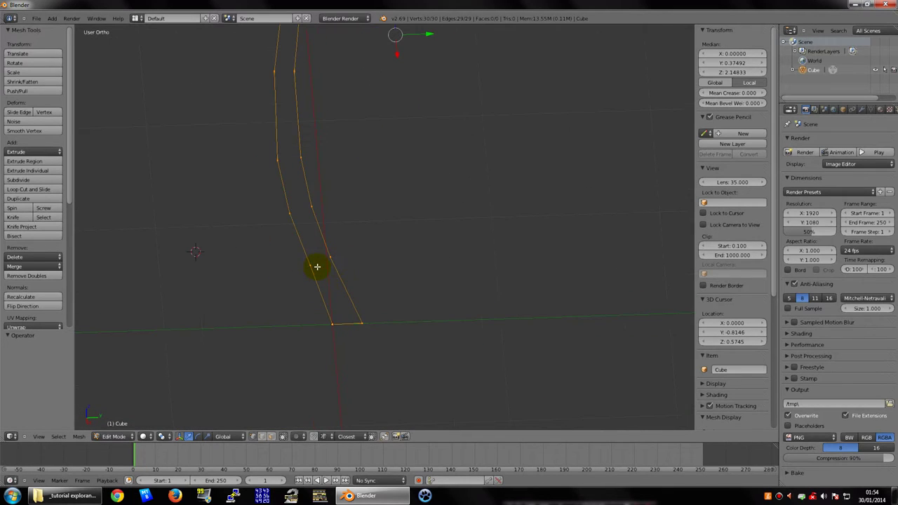
pyautogui.rightClick(317, 266)
pyautogui.keyDown('shift'); pyautogui.rightClick(336, 260); pyautogui.keyUp('shift')
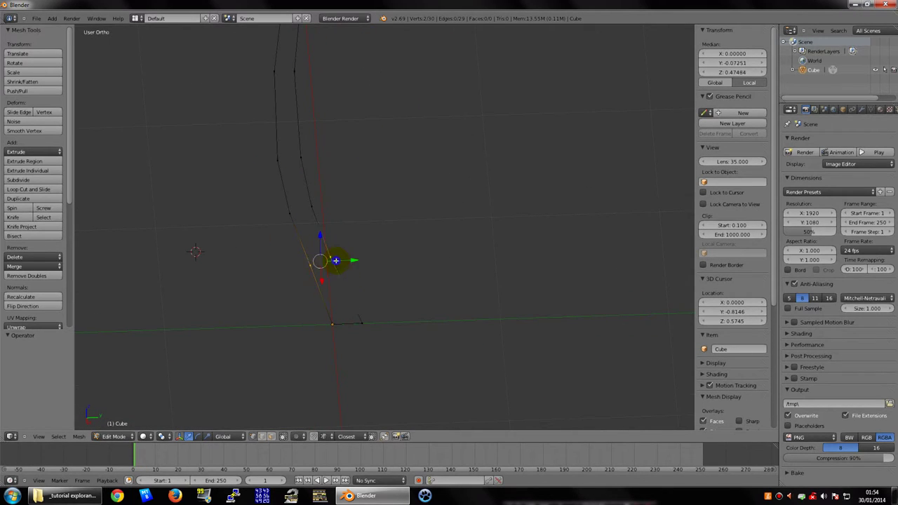
pyautogui.keyDown('shift'); pyautogui.rightClick(331, 319); pyautogui.keyUp('shift')
pyautogui.keyDown('shift'); pyautogui.rightClick(312, 291); pyautogui.keyUp('shift')
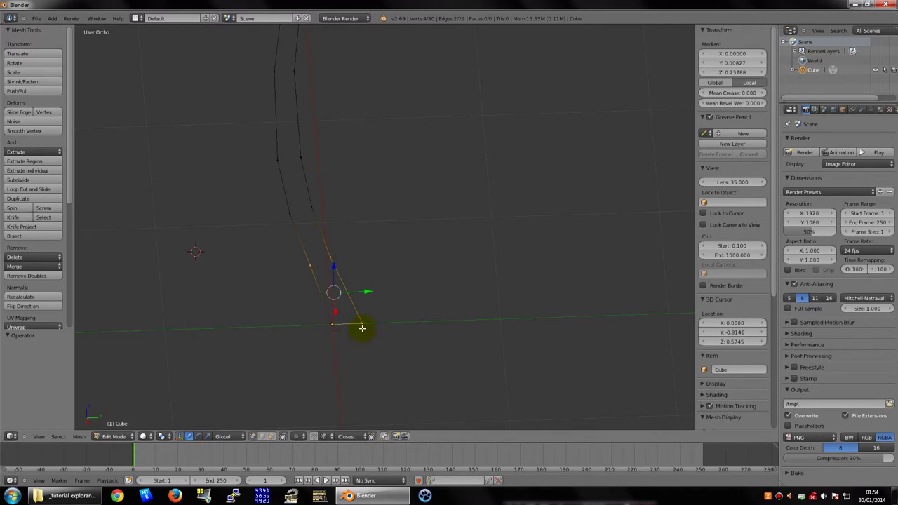
pyautogui.keyDown('shift'); pyautogui.rightClick(333, 325); pyautogui.keyUp('shift')
pyautogui.rightClick(333, 324)
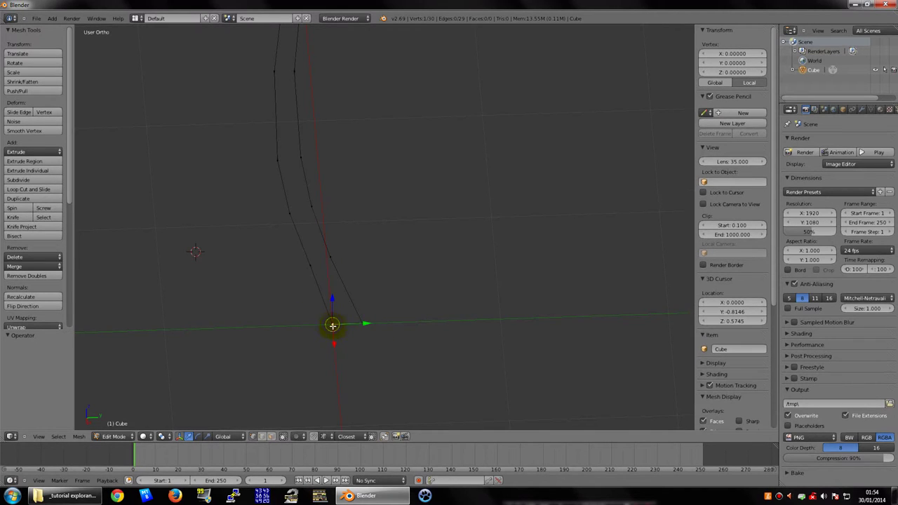
pyautogui.press('a')
pyautogui.rightClick(335, 325)
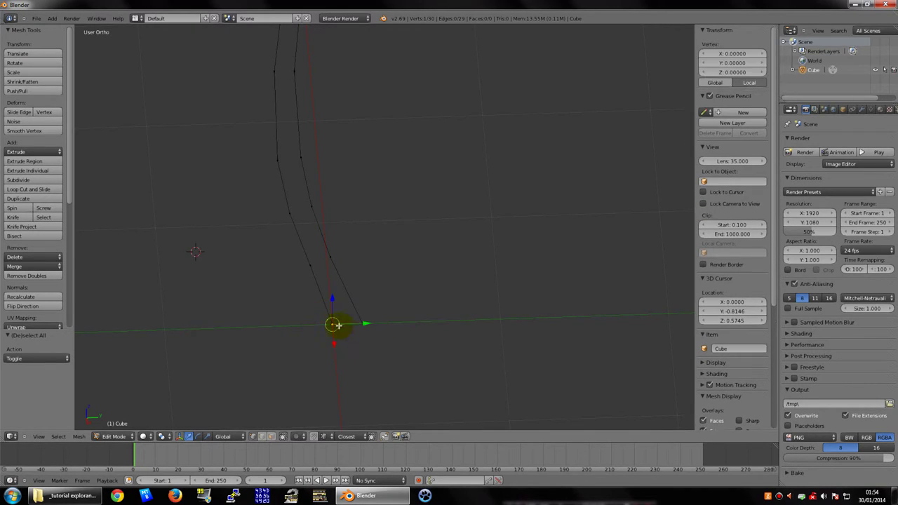
pyautogui.keyDown('shift'); pyautogui.rightClick(353, 325); pyautogui.keyUp('shift')
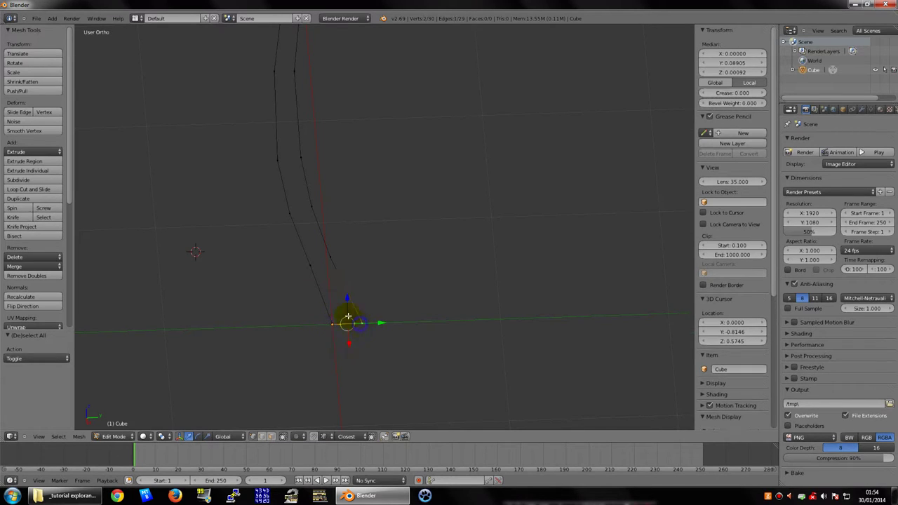
pyautogui.keyDown('shift'); pyautogui.rightClick(336, 264); pyautogui.keyUp('shift')
pyautogui.keyDown('shift'); pyautogui.rightClick(311, 262); pyautogui.keyUp('shift')
pyautogui.press('f')
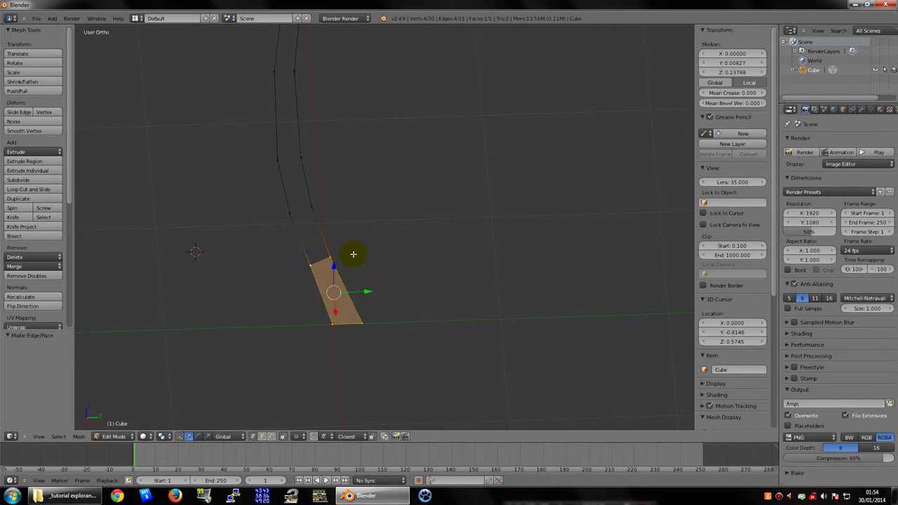
# - Fill the second and third quads up the profile, each from four corner vertices
pyautogui.rightClick(339, 257)
pyautogui.keyDown('shift'); pyautogui.rightClick(311, 263); pyautogui.keyUp('shift')
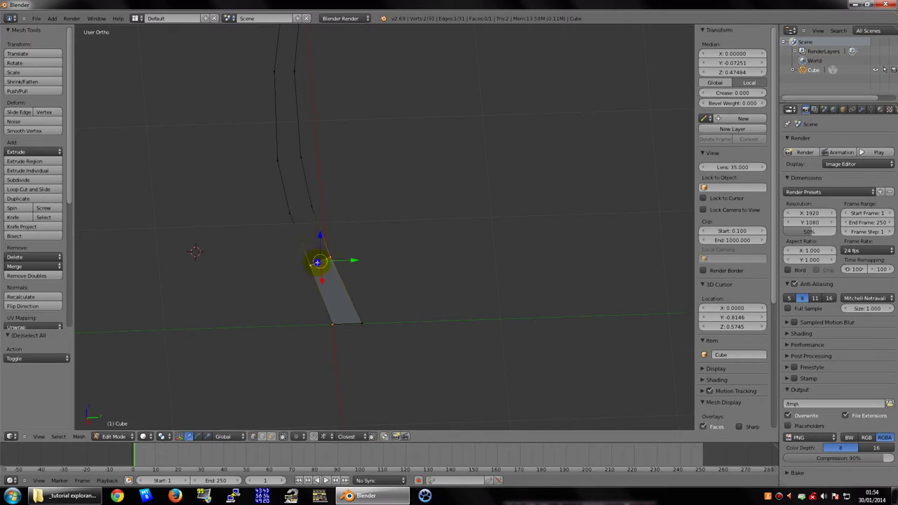
pyautogui.keyDown('shift'); pyautogui.rightClick(289, 212); pyautogui.keyUp('shift')
pyautogui.keyDown('shift'); pyautogui.rightClick(315, 205); pyautogui.keyUp('shift')
pyautogui.press('f')
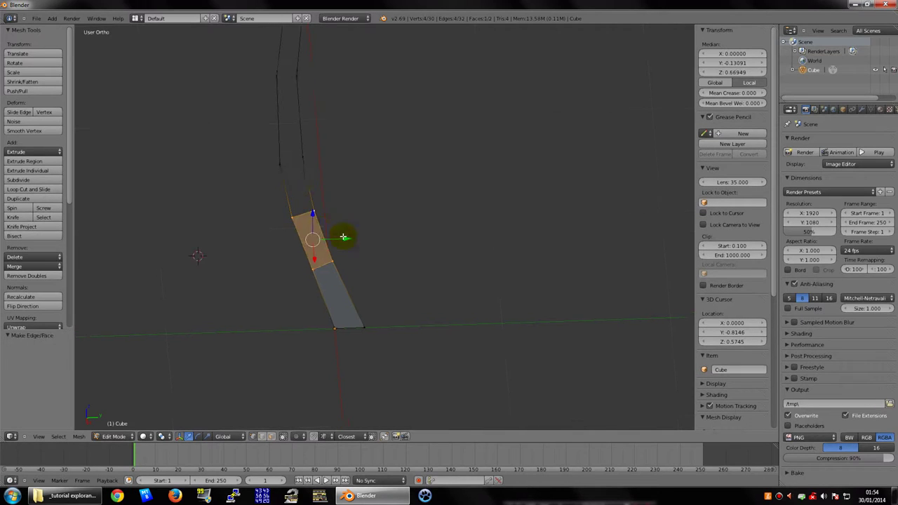
pyautogui.keyDown('shift'); pyautogui.moveTo(315, 205); pyautogui.dragTo(327, 261, button='middle'); pyautogui.keyUp('shift')
pyautogui.rightClick(327, 261)
pyautogui.keyDown('shift'); pyautogui.rightClick(300, 265); pyautogui.keyUp('shift')
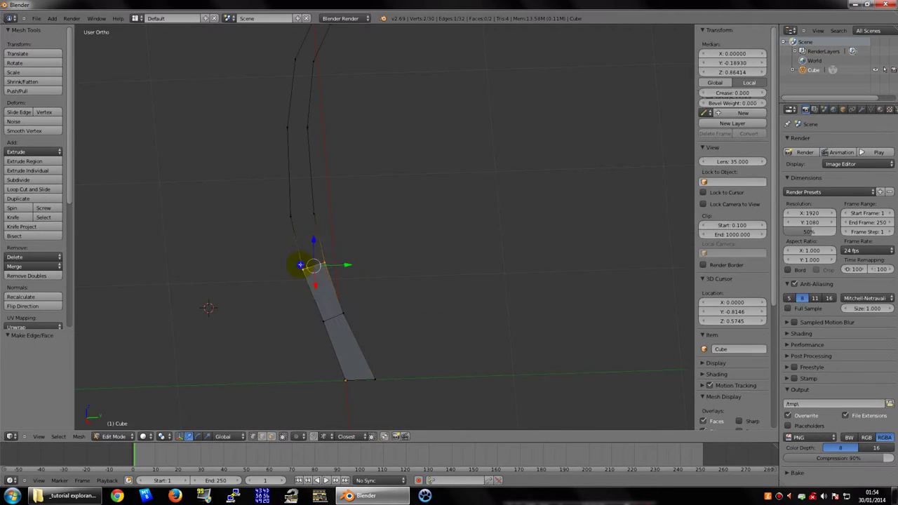
pyautogui.keyDown('shift'); pyautogui.rightClick(292, 214); pyautogui.keyUp('shift')
pyautogui.keyDown('shift'); pyautogui.rightClick(308, 215); pyautogui.keyUp('shift')
pyautogui.press('f')
# - Fill the fourth quad up the curve and select the four corners of the next gap
pyautogui.keyDown('shift'); pyautogui.moveTo(355, 222); pyautogui.dragTo(334, 259, button='middle'); pyautogui.keyUp('shift')
pyautogui.rightClick(321, 257)
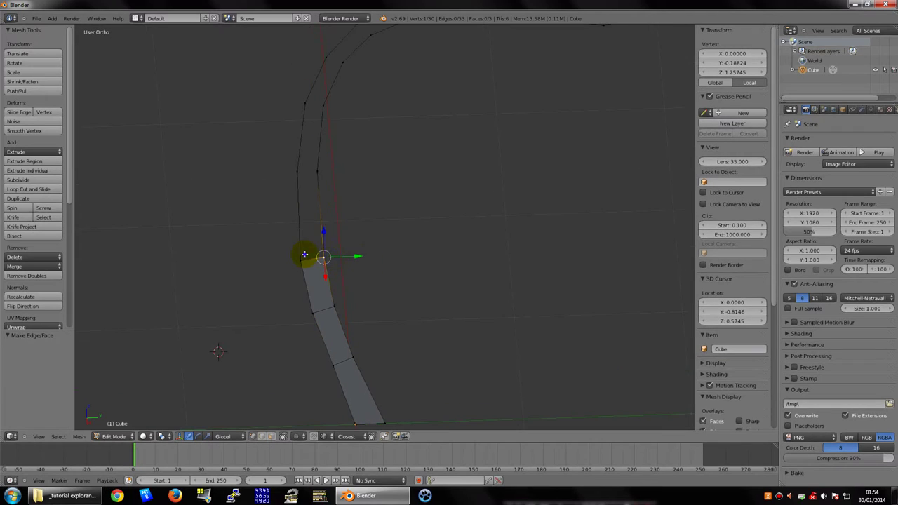
pyautogui.keyDown('shift'); pyautogui.rightClick(301, 258); pyautogui.keyUp('shift')
pyautogui.keyDown('shift'); pyautogui.rightClick(297, 172); pyautogui.keyUp('shift')
pyautogui.keyDown('shift'); pyautogui.rightClick(317, 172); pyautogui.keyUp('shift')
pyautogui.press('f')
pyautogui.keyDown('shift'); pyautogui.moveTo(317, 173); pyautogui.dragTo(357, 242, button='middle'); pyautogui.keyUp('shift')
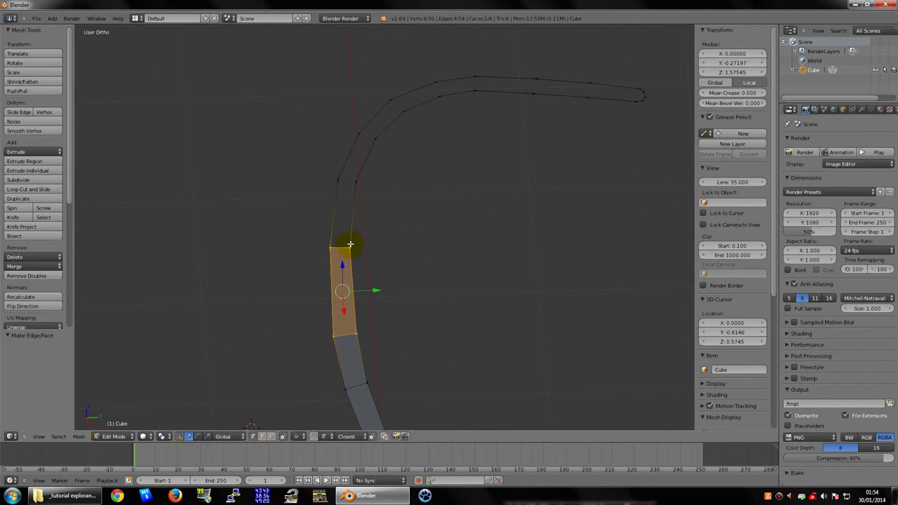
pyautogui.rightClick(350, 244)
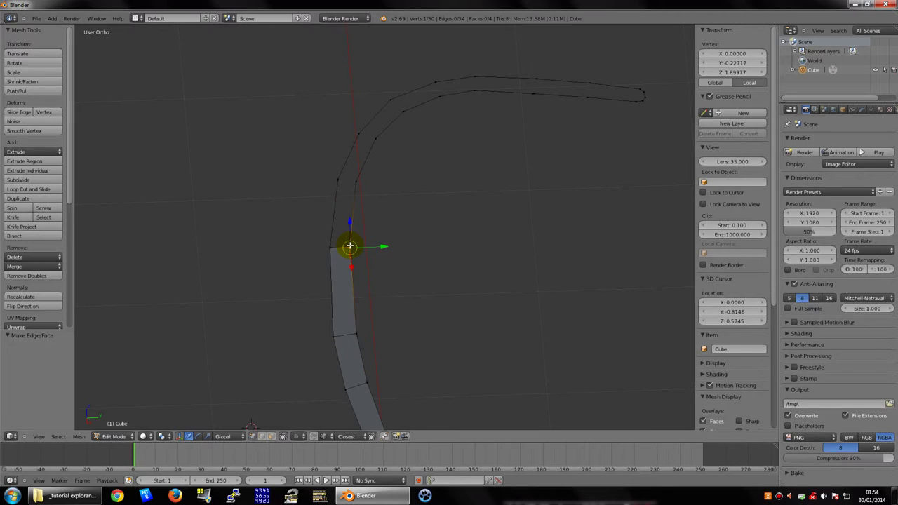
pyautogui.keyDown('shift'); pyautogui.rightClick(328, 246); pyautogui.keyUp('shift')
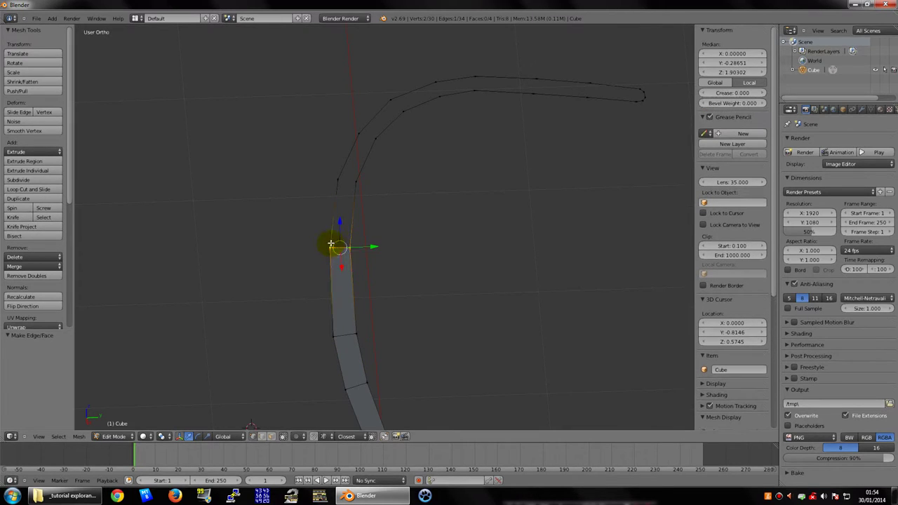
pyautogui.keyDown('shift'); pyautogui.rightClick(335, 179); pyautogui.keyUp('shift')
pyautogui.keyDown('shift'); pyautogui.rightClick(350, 181); pyautogui.keyUp('shift')
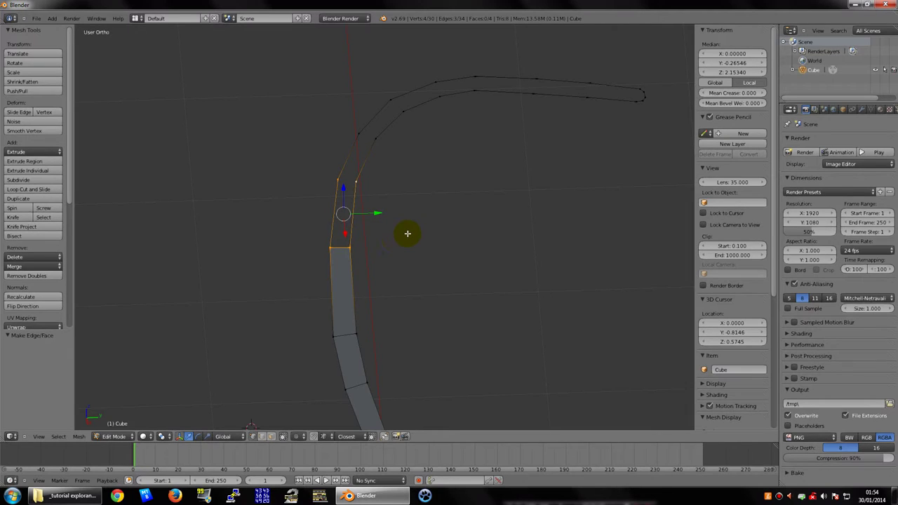
# - Fill the fifth quad, then bridge the next gap toward the bend with another face
pyautogui.press('f')
pyautogui.scroll(3, 393, 214)
pyautogui.moveTo(373, 265); pyautogui.dragTo(349, 218, button='middle')
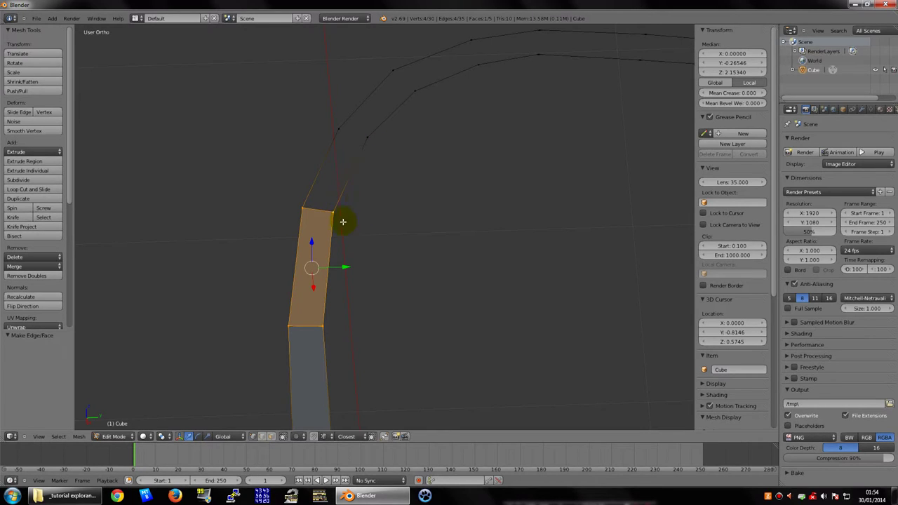
pyautogui.keyDown('shift'); pyautogui.click(368, 139); pyautogui.keyUp('shift')
pyautogui.keyDown('shift'); pyautogui.click(342, 132); pyautogui.keyUp('shift')
pyautogui.click(350, 211)
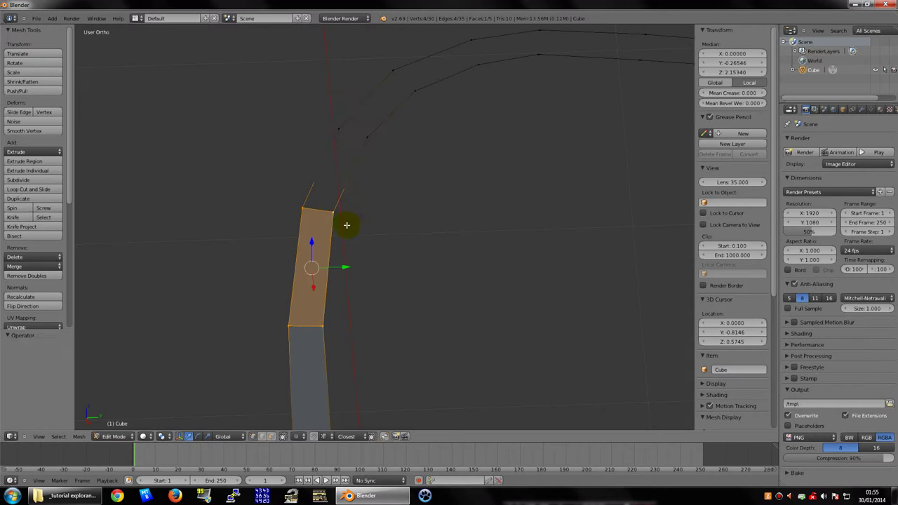
pyautogui.click(365, 144)
pyautogui.keyDown('shift'); pyautogui.click(343, 132); pyautogui.keyUp('shift')
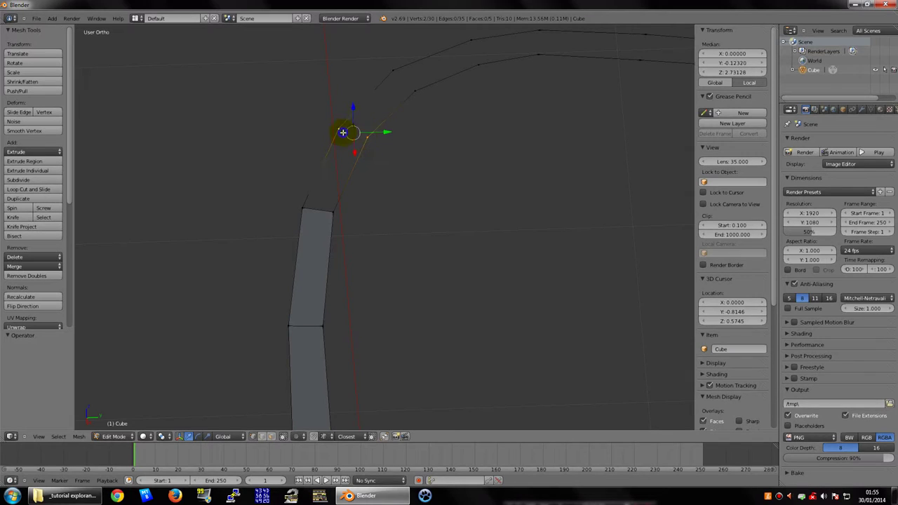
pyautogui.keyDown('shift'); pyautogui.click(332, 209); pyautogui.keyUp('shift')
pyautogui.keyDown('shift'); pyautogui.click(303, 208); pyautogui.keyUp('shift')
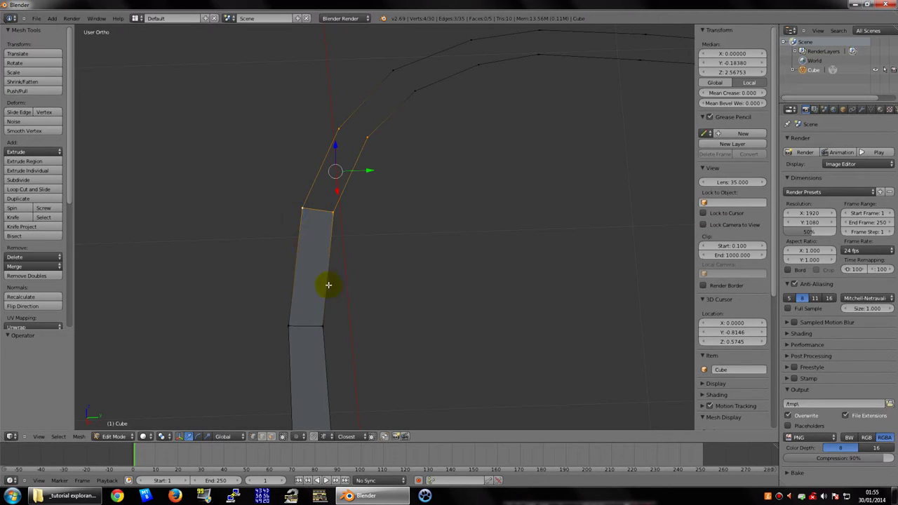
pyautogui.press('f')
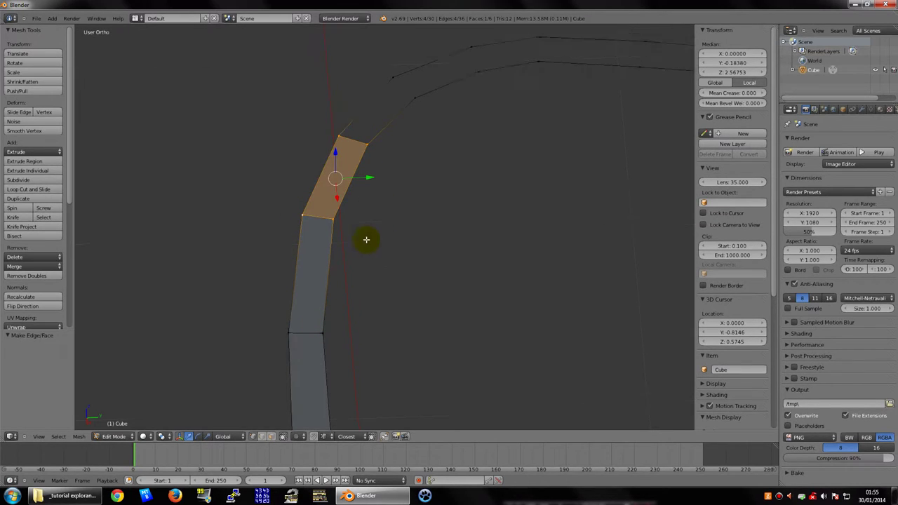
# - Fill the next faces around the bend of the profile
pyautogui.keyDown('shift'); pyautogui.scroll(5, 358, 245); pyautogui.keyUp('shift')
pyautogui.click(342, 233)
pyautogui.keyDown('shift'); pyautogui.click(311, 229); pyautogui.keyUp('shift')
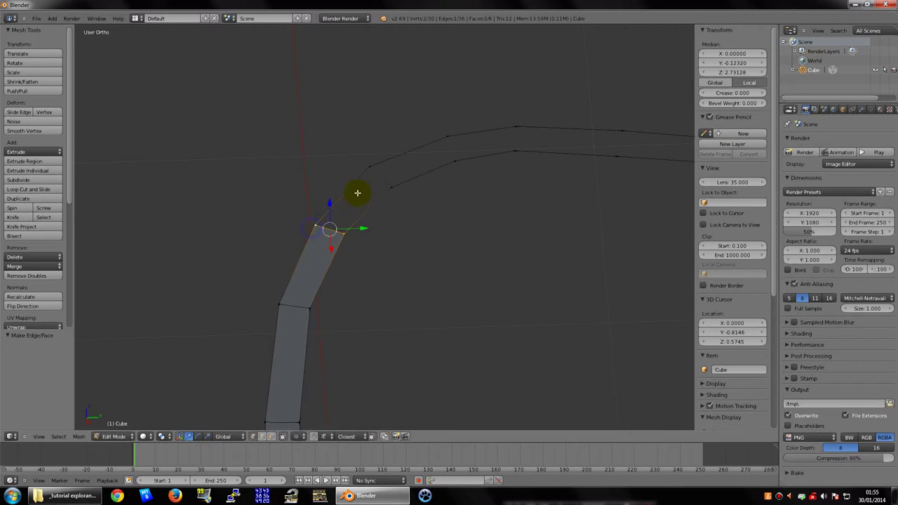
pyautogui.keyDown('shift'); pyautogui.click(370, 169); pyautogui.keyUp('shift')
pyautogui.keyDown('shift'); pyautogui.click(393, 187); pyautogui.keyUp('shift')
pyautogui.press('f')
pyautogui.press('e')
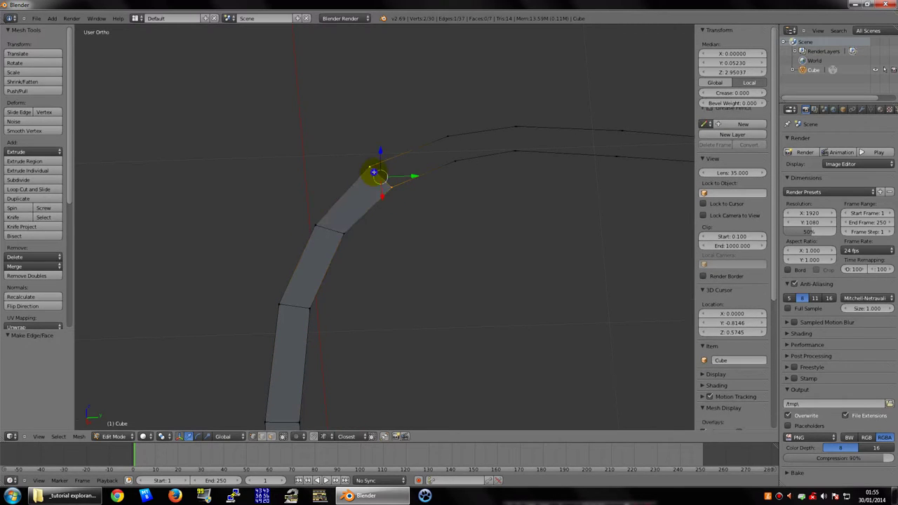
# - Fill the next face along the top of the stand
pyautogui.click(458, 162)
pyautogui.keyDown('shift'); pyautogui.moveTo(493, 206); pyautogui.dragTo(386, 239, button='middle'); pyautogui.keyUp('shift')
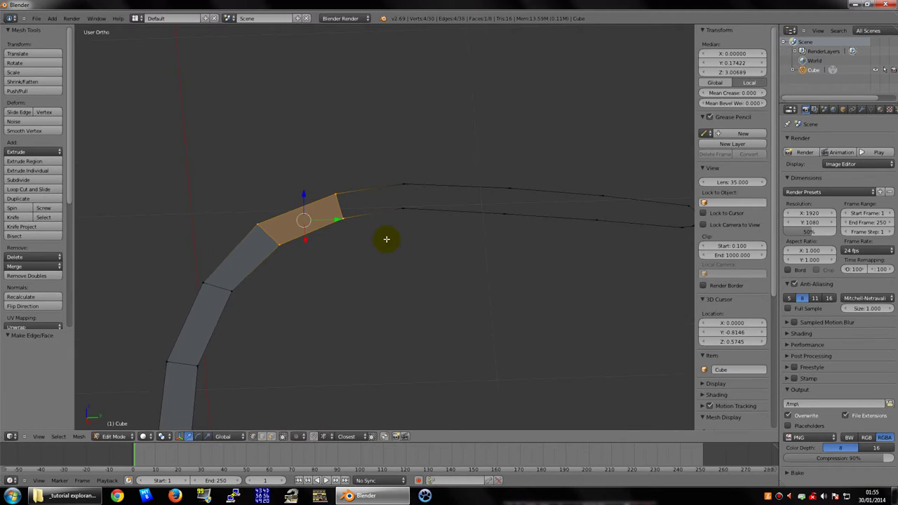
pyautogui.click(400, 194)
pyautogui.keyDown('shift'); pyautogui.click(333, 190); pyautogui.keyUp('shift')
pyautogui.keyDown('shift'); pyautogui.click(410, 208); pyautogui.keyUp('shift')
pyautogui.keyDown('shift'); pyautogui.click(373, 208); pyautogui.keyUp('shift')
pyautogui.press('f')
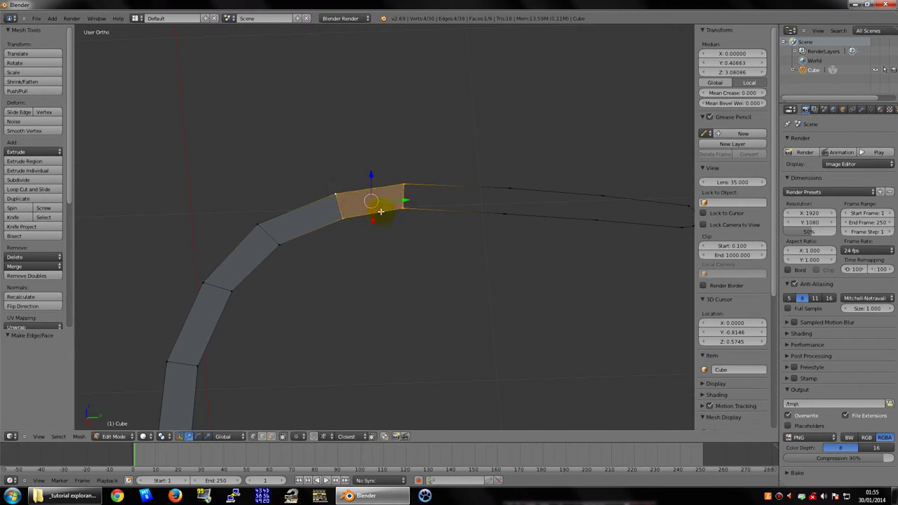
# - Fill the next two gaps to the right with faces
pyautogui.moveTo(372, 208); pyautogui.dragTo(360, 225, button='middle')
pyautogui.click(349, 191)
pyautogui.keyDown('shift'); pyautogui.click(349, 216); pyautogui.keyUp('shift')
pyautogui.keyDown('shift'); pyautogui.click(452, 197); pyautogui.keyUp('shift')
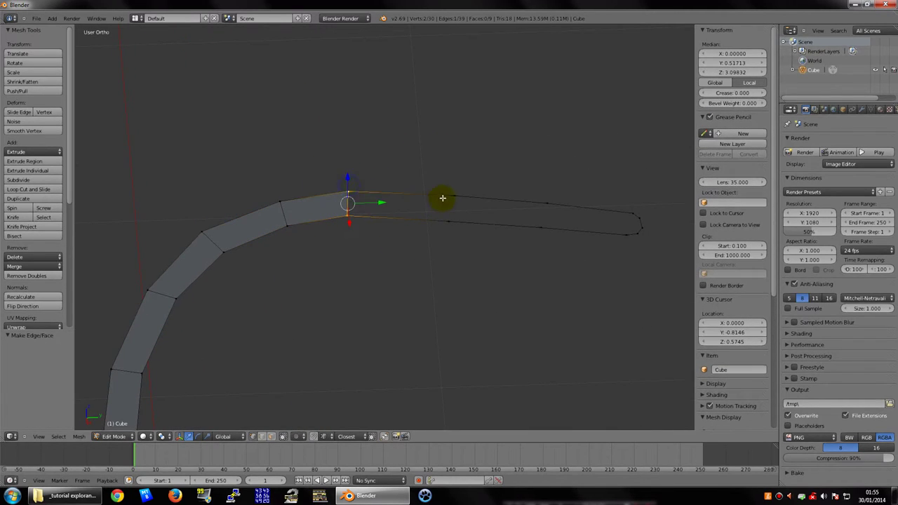
pyautogui.keyDown('shift'); pyautogui.click(449, 220); pyautogui.keyUp('shift')
pyautogui.press('f')
pyautogui.moveTo(477, 225); pyautogui.dragTo(411, 242, button='middle')
pyautogui.click(427, 194)
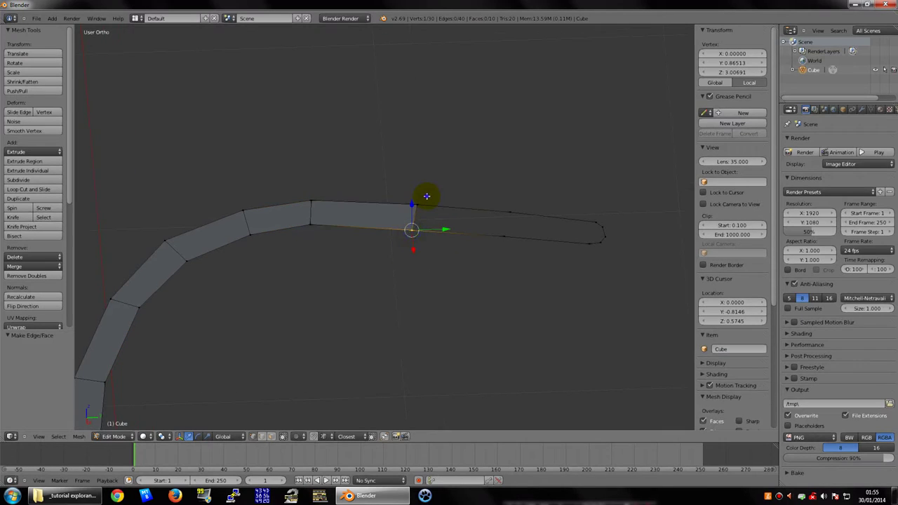
pyautogui.keyDown('shift'); pyautogui.click(497, 213); pyautogui.keyUp('shift')
pyautogui.keyDown('shift'); pyautogui.click(499, 232); pyautogui.keyUp('shift')
pyautogui.press('f')
# - Fill the last open gap near the profile's end with a face
pyautogui.moveTo(499, 231); pyautogui.dragTo(439, 246, button='middle')
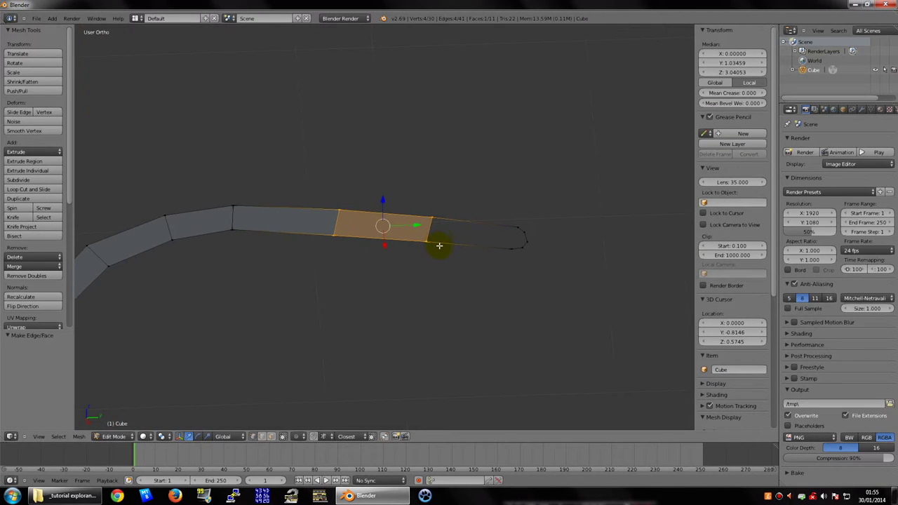
pyautogui.click(437, 234)
pyautogui.keyDown('shift'); pyautogui.click(440, 217); pyautogui.keyUp('shift')
pyautogui.keyDown('shift'); pyautogui.click(507, 225); pyautogui.keyUp('shift')
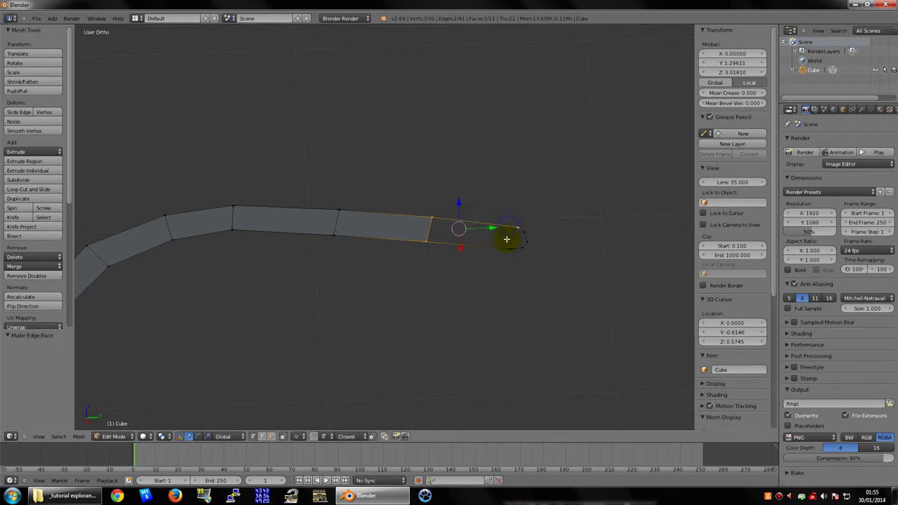
pyautogui.keyDown('shift'); pyautogui.click(509, 239); pyautogui.keyUp('shift')
pyautogui.press('f')
pyautogui.scroll(2, 417, 241)
pyautogui.scroll(1, 387, 226)
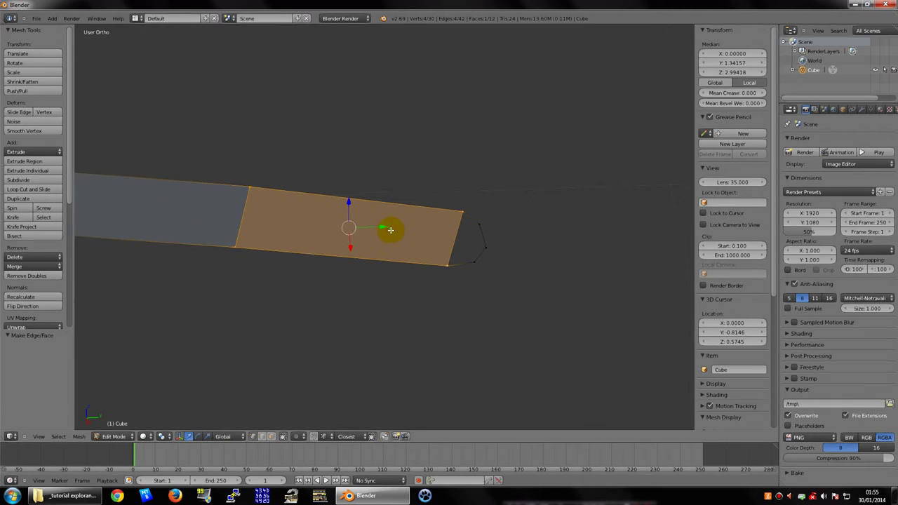
pyautogui.moveTo(387, 227)
pyautogui.keyDown('shift'); pyautogui.mouseDown(button='middle')
pyautogui.moveTo(337, 198)
pyautogui.moveTo(447, 234)
pyautogui.mouseUp(button='middle'); pyautogui.keyUp('shift')
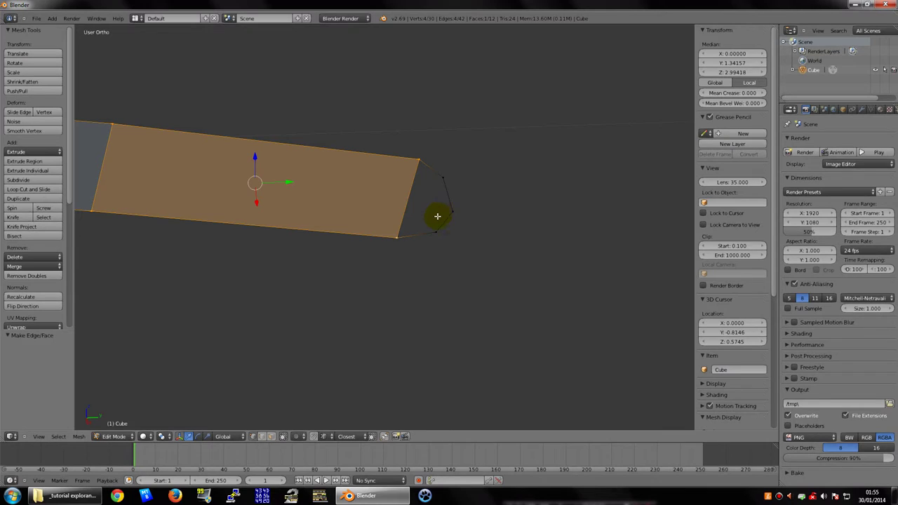
# - Remove the end faces at the profile's tip and clear the selection
pyautogui.rightClick(442, 183)
pyautogui.keyDown('shift'); pyautogui.rightClick(437, 228); pyautogui.keyUp('shift')
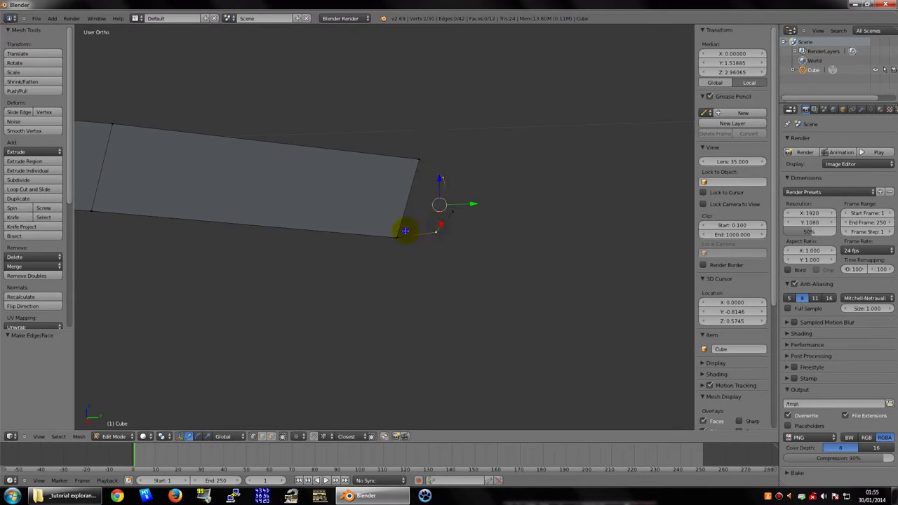
pyautogui.keyDown('shift'); pyautogui.rightClick(397, 236); pyautogui.keyUp('shift')
pyautogui.keyDown('shift'); pyautogui.rightClick(420, 162); pyautogui.keyUp('shift')
pyautogui.keyDown('shift'); pyautogui.rightClick(447, 177); pyautogui.keyUp('shift')
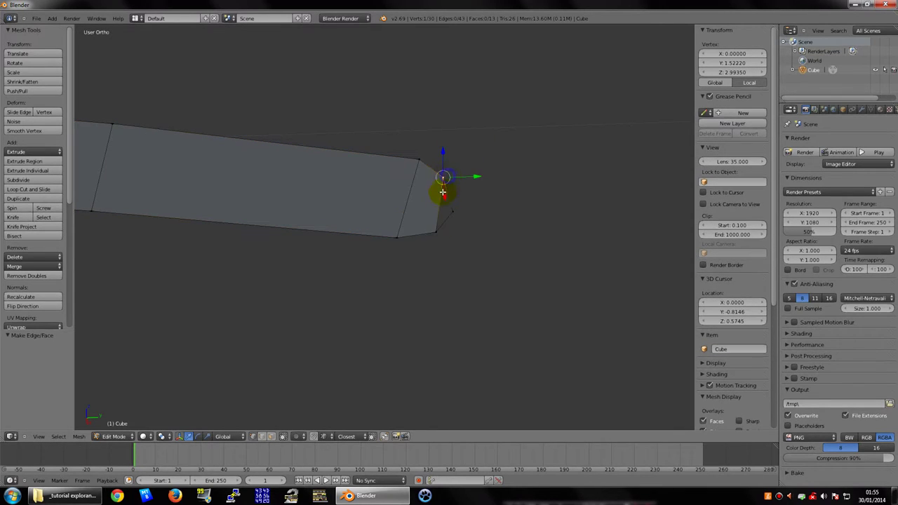
pyautogui.keyDown('shift'); pyautogui.rightClick(442, 211); pyautogui.keyUp('shift')
pyautogui.press('f')
pyautogui.hotkey('ctrl', 'z')
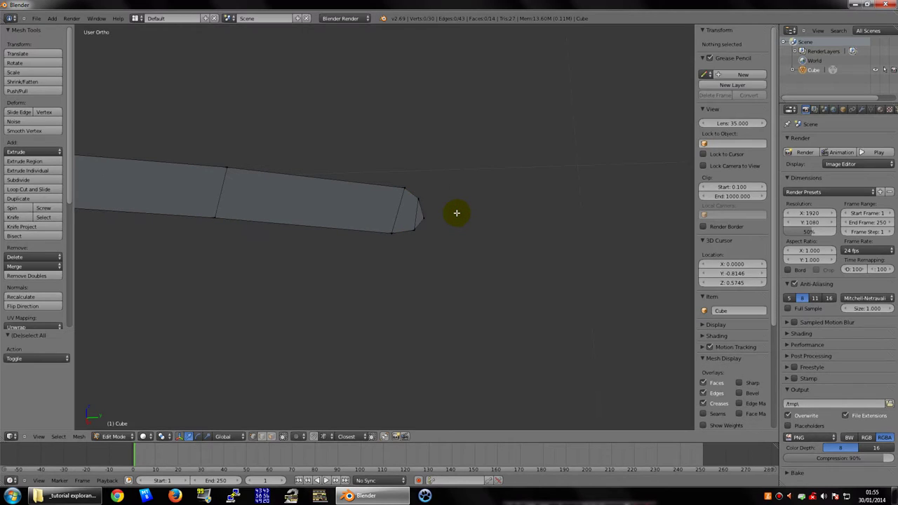
pyautogui.hotkey('ctrl', 'z')
pyautogui.hotkey('ctrl', 'z')
pyautogui.hotkey('ctrl', 'z')
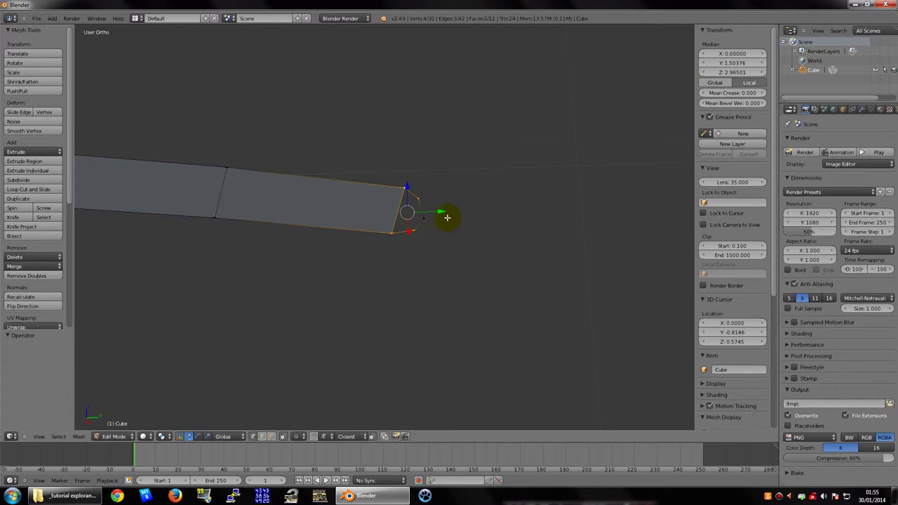
pyautogui.moveTo(455, 212); pyautogui.dragTo(445, 277, button='middle')
pyautogui.hotkey('ctrl', 'z')
pyautogui.press('a')
# - Fill two triangular faces at the tip, each from three selected vertices
pyautogui.moveTo(421, 211); pyautogui.dragTo(452, 232, button='middle')
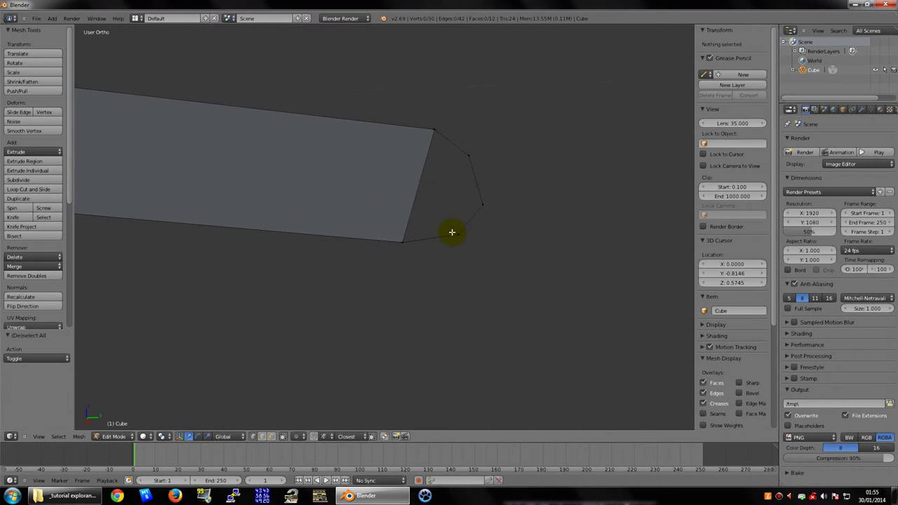
pyautogui.rightClick(460, 231)
pyautogui.keyDown('shift'); pyautogui.rightClick(403, 242); pyautogui.keyUp('shift')
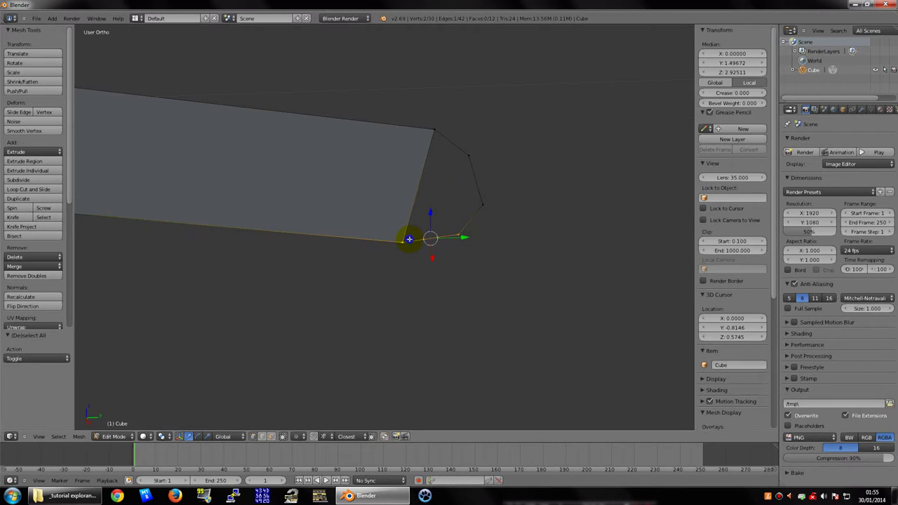
pyautogui.keyDown('shift'); pyautogui.rightClick(466, 157); pyautogui.keyUp('shift')
pyautogui.press('f')
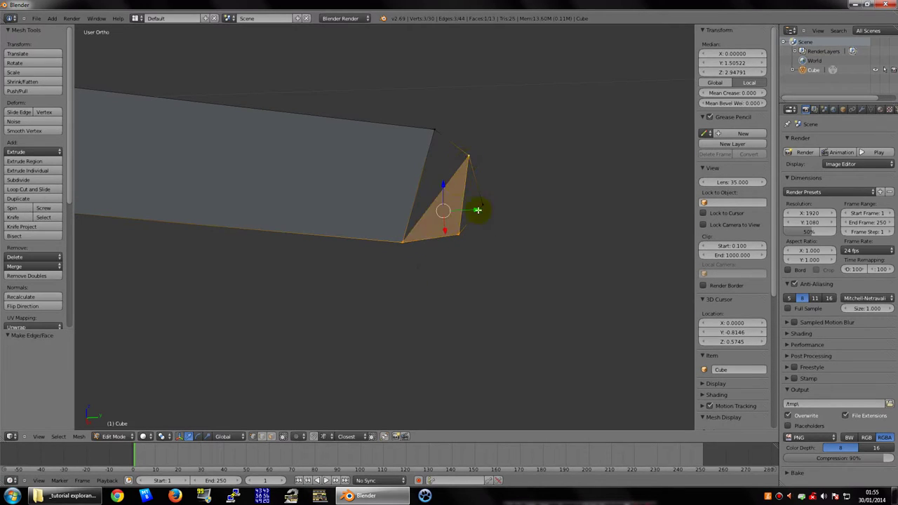
pyautogui.rightClick(469, 157)
pyautogui.keyDown('shift'); pyautogui.rightClick(435, 133); pyautogui.keyUp('shift')
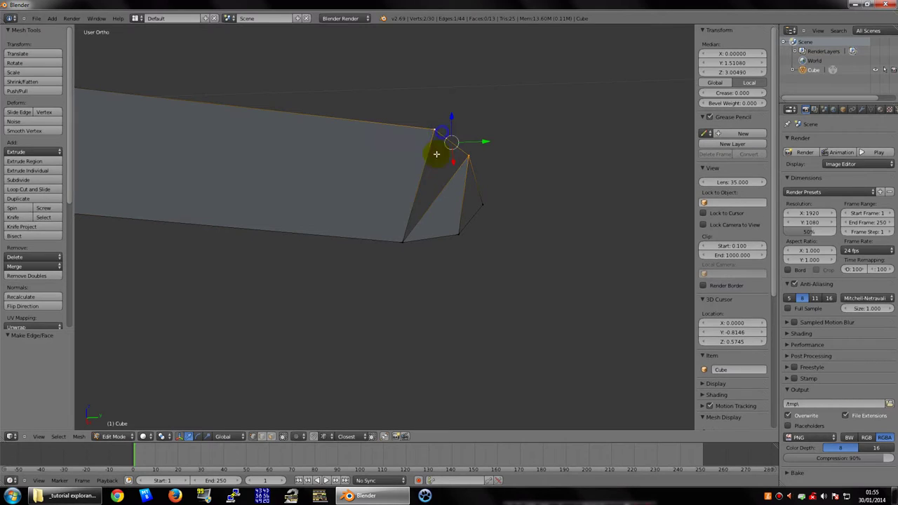
pyautogui.keyDown('shift'); pyautogui.rightClick(398, 232); pyautogui.keyUp('shift')
pyautogui.press('f')
# - Fill the last remaining gap at the tip and deselect everything
pyautogui.press('a')
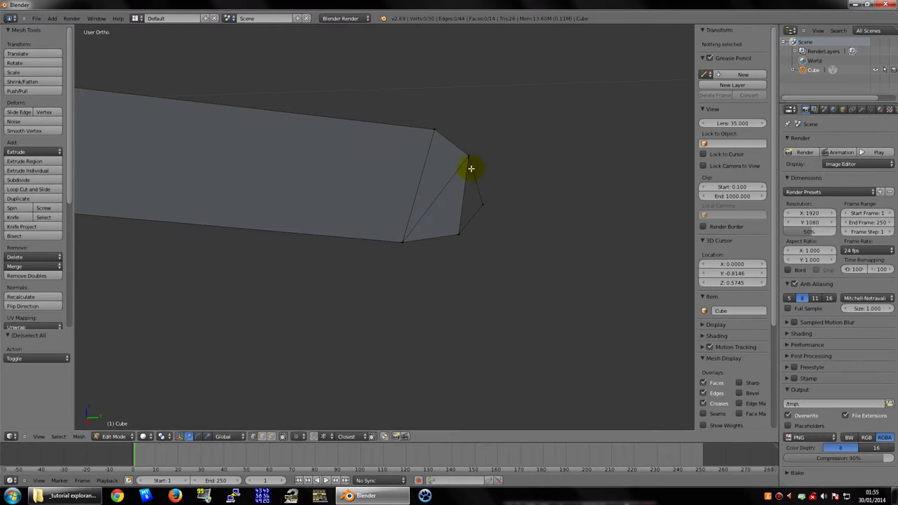
pyautogui.rightClick(470, 158)
pyautogui.keyDown('shift'); pyautogui.rightClick(456, 224); pyautogui.keyUp('shift')
pyautogui.press('f')
pyautogui.press('a')
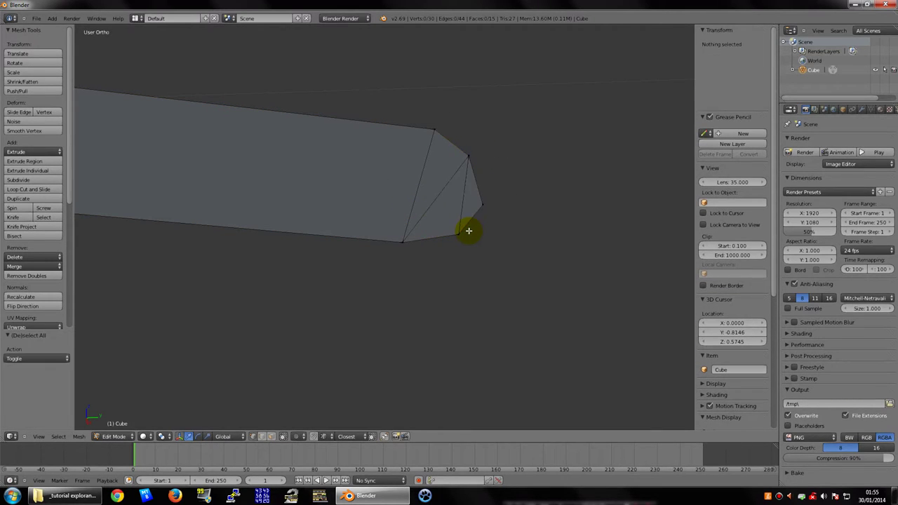
# - Orbit around the filled hook-shaped profile and return to Object Mode to view it
pyautogui.moveTo(468, 231); pyautogui.dragTo(469, 231, button='middle')
pyautogui.scroll(-3, 403, 223)
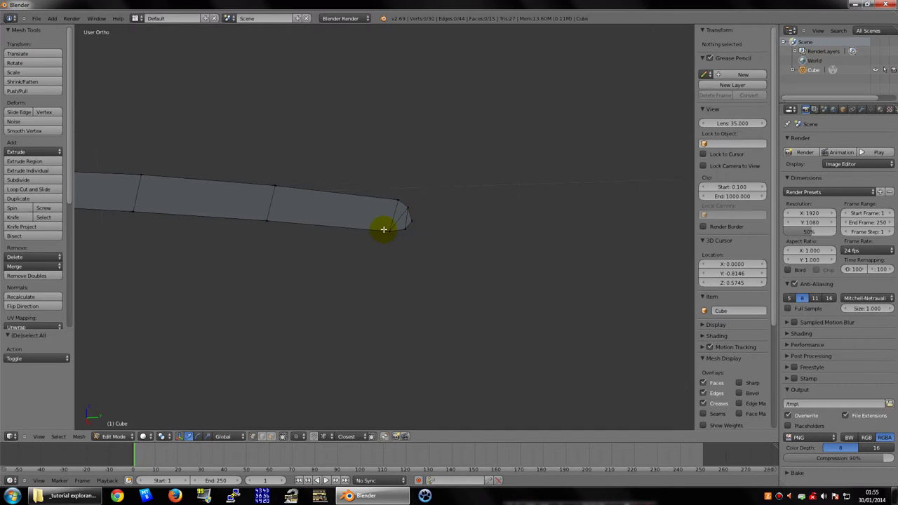
pyautogui.scroll(-3, 386, 228)
pyautogui.scroll(-3, 401, 239)
pyautogui.moveTo(397, 253)
pyautogui.mouseDown(button='middle')
pyautogui.moveTo(361, 274)
pyautogui.moveTo(345, 260)
pyautogui.moveTo(384, 242)
pyautogui.moveTo(453, 254)
pyautogui.moveTo(510, 245)
pyautogui.moveTo(459, 255)
pyautogui.moveTo(431, 212)
pyautogui.moveTo(489, 201)
pyautogui.moveTo(492, 153)
pyautogui.mouseUp(button='middle')
pyautogui.scroll(3, 460, 255)
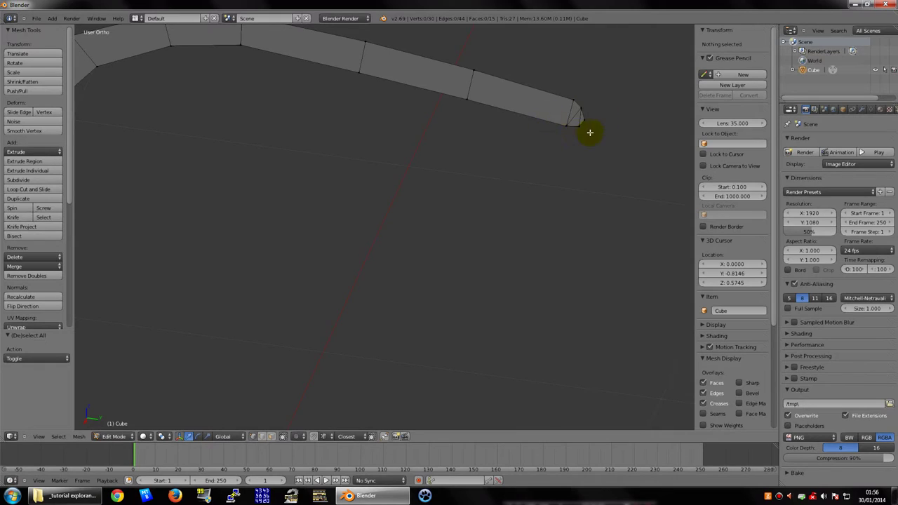
pyautogui.scroll(-2, 575, 131)
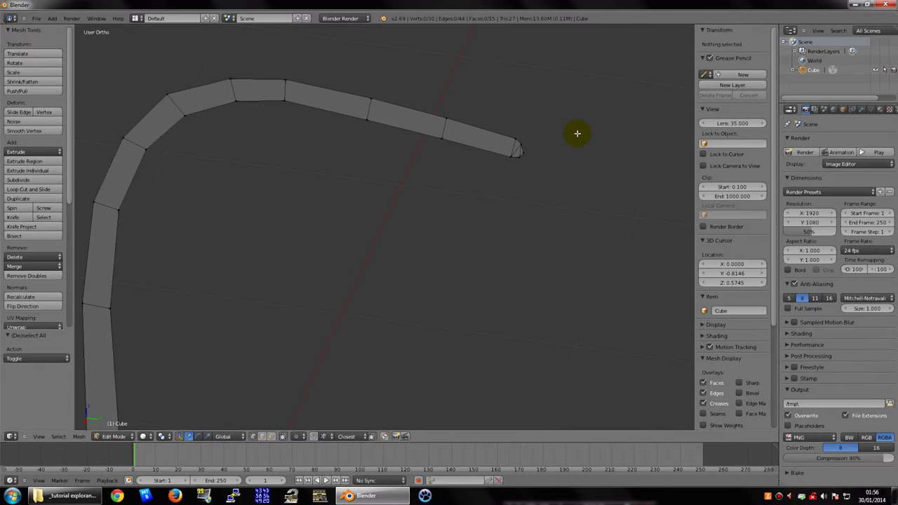
pyautogui.moveTo(577, 134)
pyautogui.mouseDown(button='middle')
pyautogui.moveTo(456, 149)
pyautogui.moveTo(486, 155)
pyautogui.moveTo(393, 185)
pyautogui.moveTo(291, 160)
pyautogui.moveTo(371, 190)
pyautogui.moveTo(495, 174)
pyautogui.moveTo(337, 160)
pyautogui.moveTo(417, 173)
pyautogui.moveTo(479, 166)
pyautogui.moveTo(395, 177)
pyautogui.moveTo(393, 201)
pyautogui.moveTo(423, 300)
pyautogui.mouseUp(button='middle')
pyautogui.press('Tab')
pyautogui.scroll(-2, 393, 184)
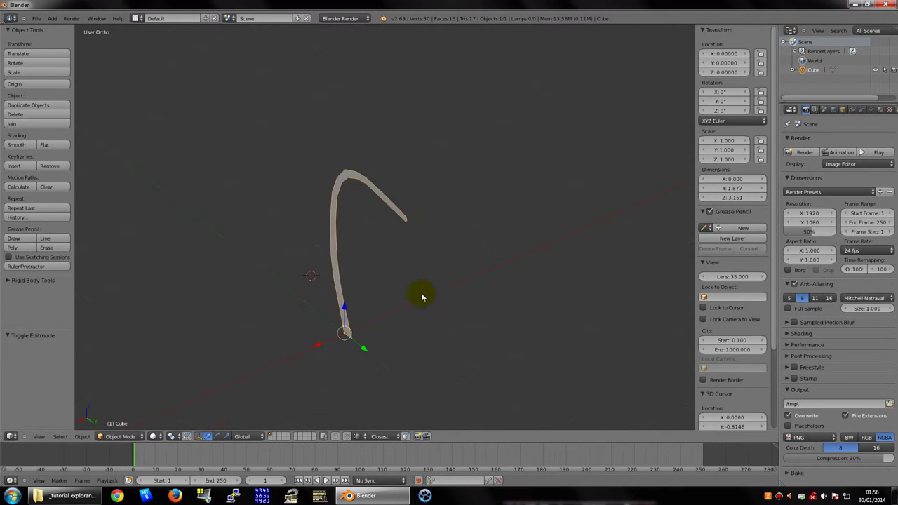
# - Enter Edit Mode on the Cube and select the entire bent profile
pyautogui.moveTo(444, 261); pyautogui.dragTo(467, 256, button='middle')
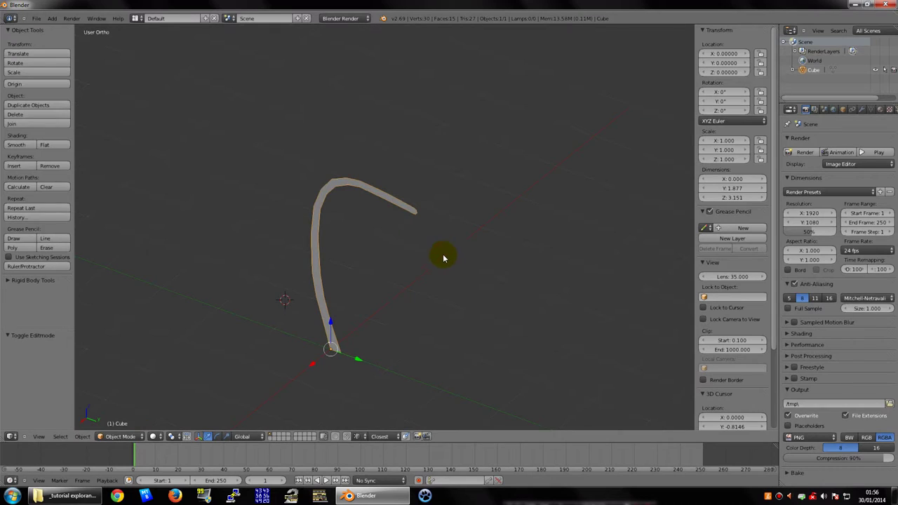
pyautogui.press('Tab')
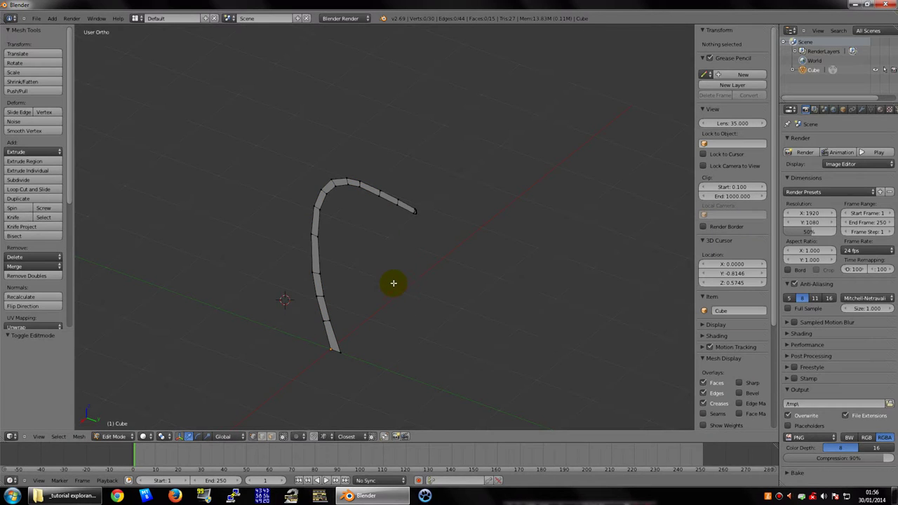
pyautogui.press('a')
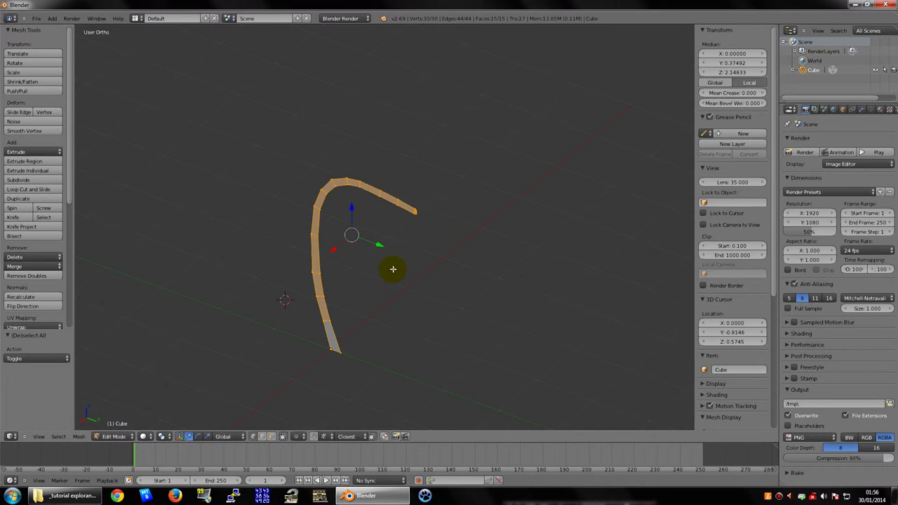
pyautogui.rightClick(324, 320)
pyautogui.press('a')
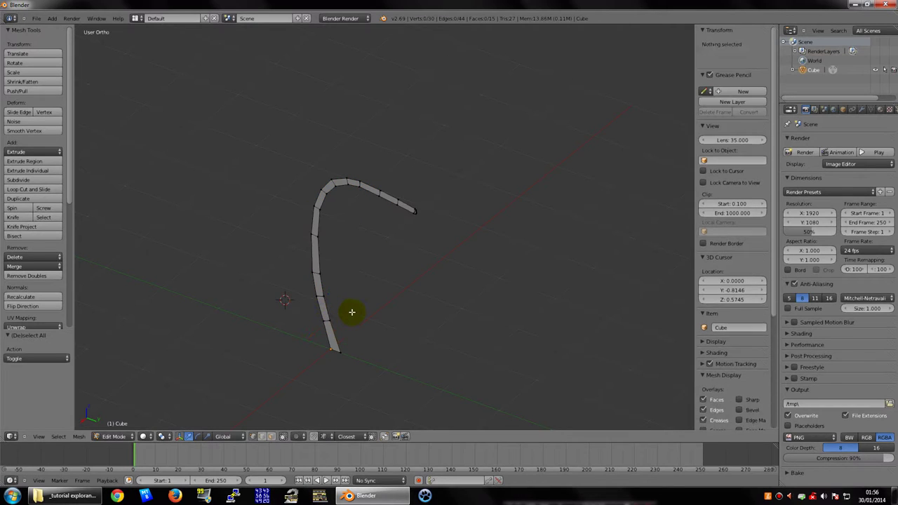
pyautogui.press('a')
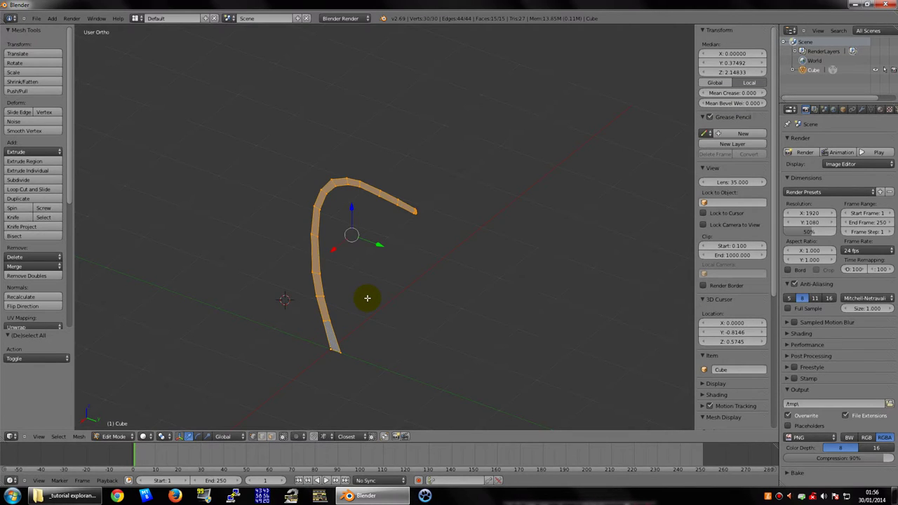
pyautogui.moveTo(377, 287)
pyautogui.mouseDown(button='middle')
pyautogui.moveTo(283, 288)
pyautogui.moveTo(377, 288)
pyautogui.mouseUp(button='middle')
# - Extrude the profile along the X axis by about 4 units
pyautogui.press('e')
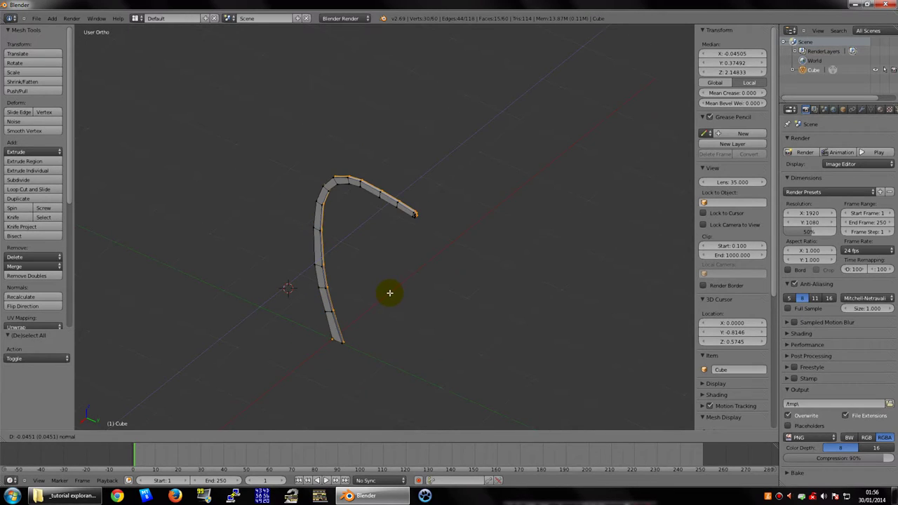
pyautogui.press('x')
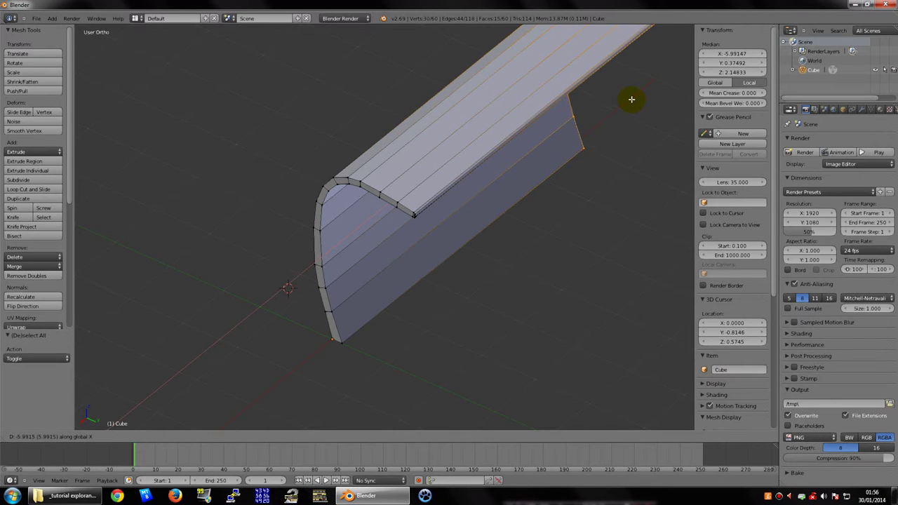
pyautogui.write('3')
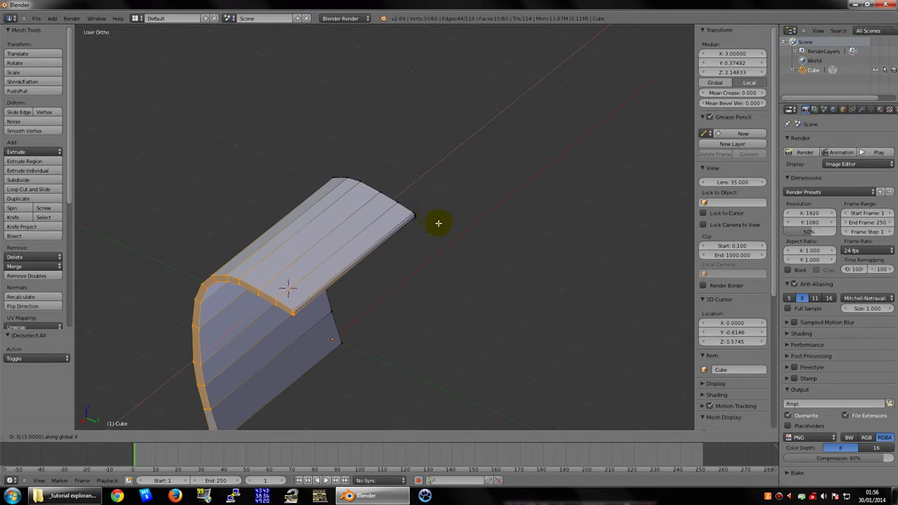
pyautogui.write('z')
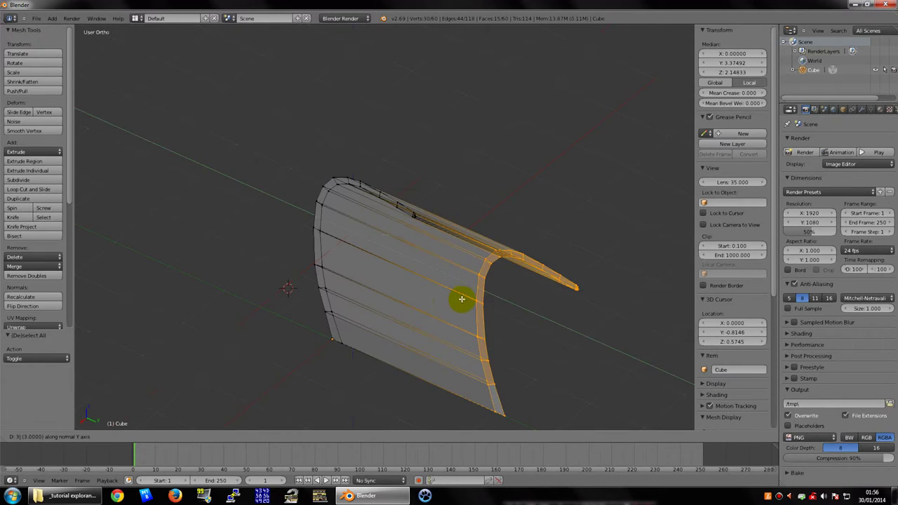
pyautogui.write('z')
pyautogui.write('3')
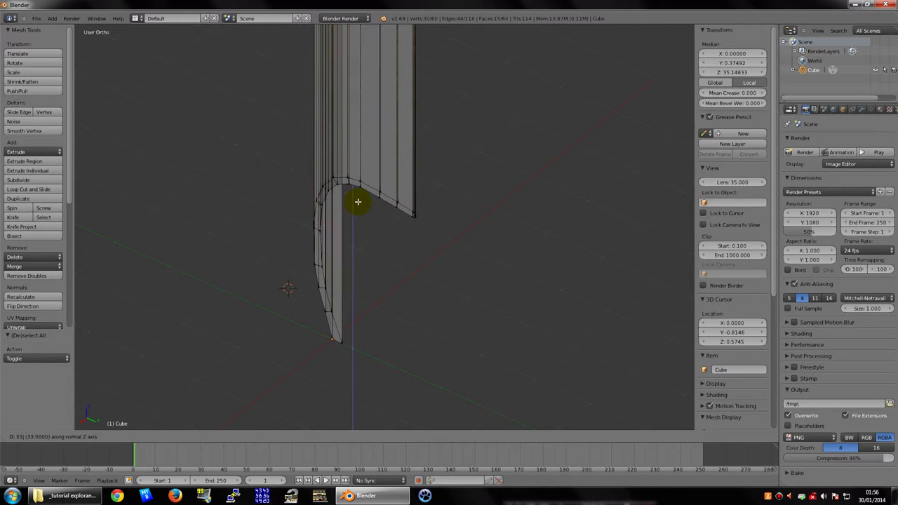
pyautogui.press('Return')
pyautogui.scroll(-3, 432, 226)
pyautogui.moveTo(432, 226); pyautogui.dragTo(407, 236, button='middle')
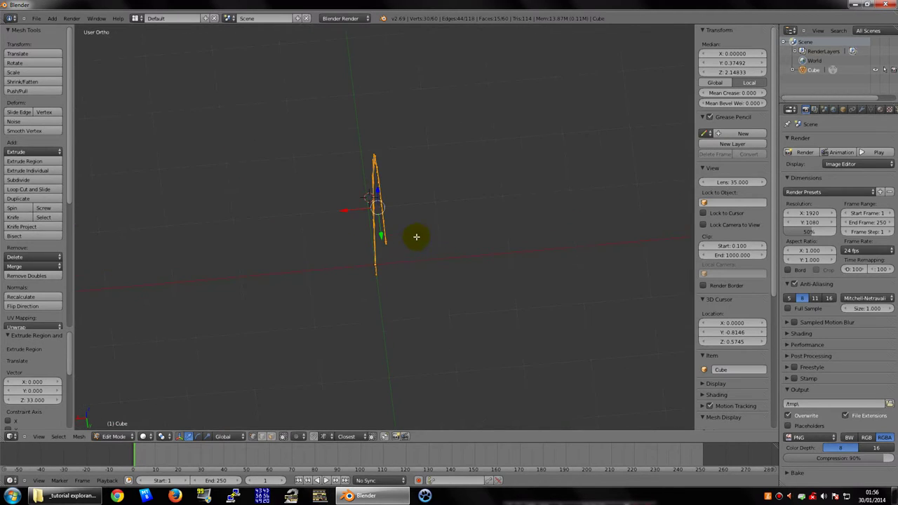
# - Undo that extrusion, clear the selection and begin extruding the profile again
pyautogui.press('g')
pyautogui.press('Escape')
pyautogui.hotkey('ctrl', 'z')
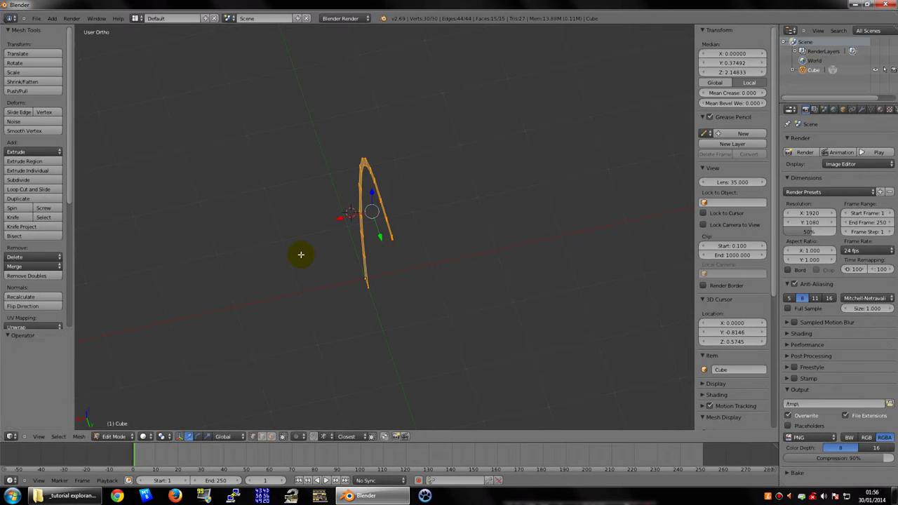
pyautogui.press('a')
pyautogui.press('a')
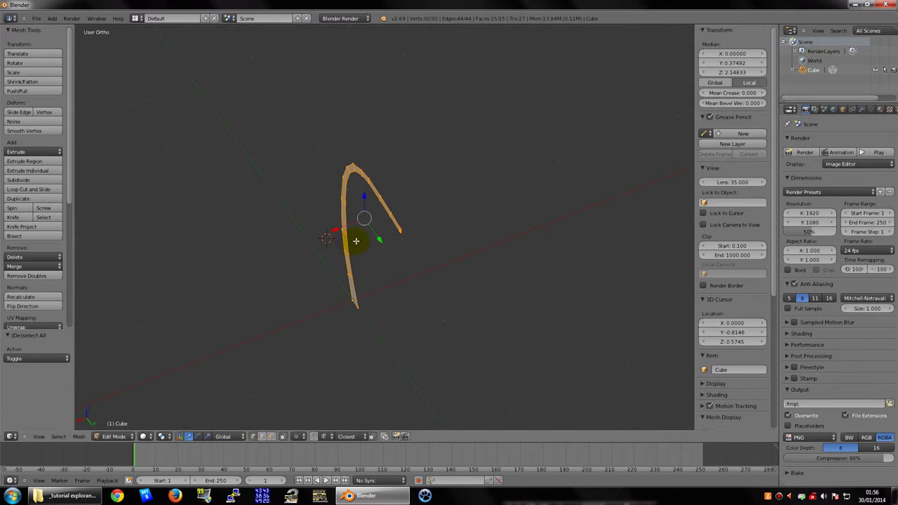
pyautogui.keyDown('shift'); pyautogui.moveTo(357, 241); pyautogui.dragTo(432, 210, button='middle'); pyautogui.keyUp('shift')
pyautogui.press('e')
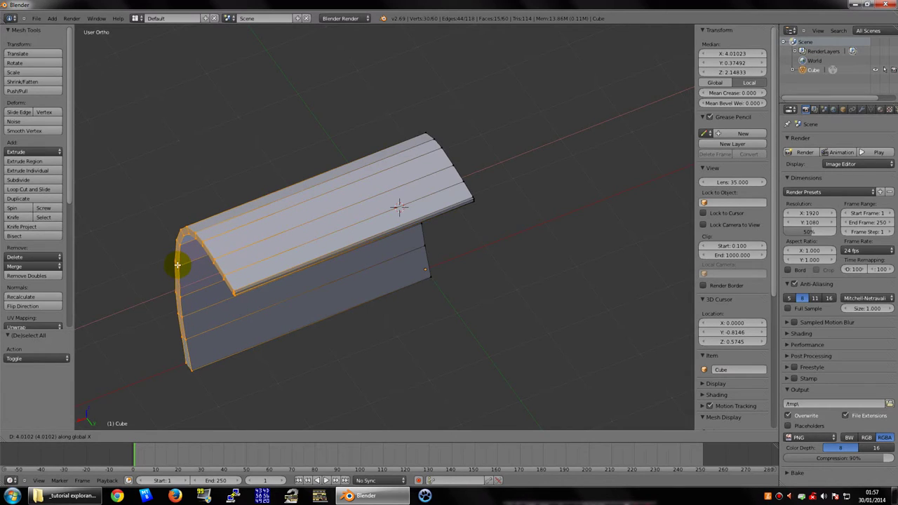
# - Confirm the extrusion along X and inspect the curved sheet in Object Mode
pyautogui.click(179, 266)
pyautogui.scroll(-3, 186, 263)
pyautogui.moveTo(191, 263)
pyautogui.mouseDown(button='middle')
pyautogui.moveTo(129, 218)
pyautogui.moveTo(331, 254)
pyautogui.moveTo(381, 232)
pyautogui.moveTo(390, 216)
pyautogui.moveTo(412, 257)
pyautogui.mouseUp(button='middle')
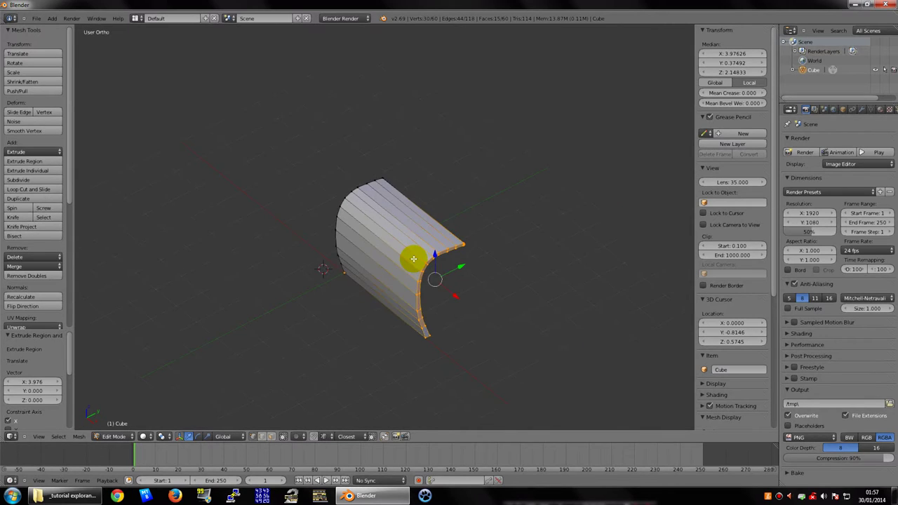
pyautogui.press('Tab')
pyautogui.moveTo(471, 277)
pyautogui.mouseDown(button='middle')
pyautogui.moveTo(523, 253)
pyautogui.moveTo(230, 223)
pyautogui.moveTo(268, 242)
pyautogui.moveTo(401, 252)
pyautogui.moveTo(383, 270)
pyautogui.mouseUp(button='middle')
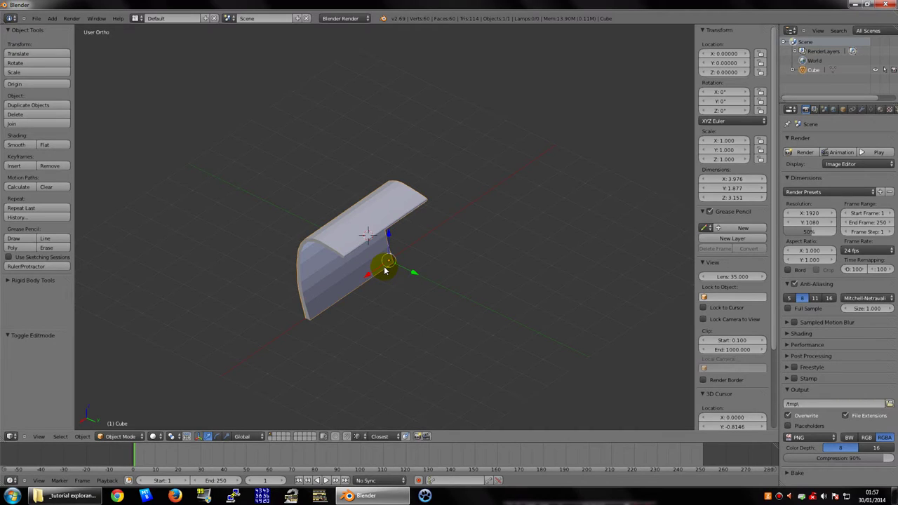
# - Undo and redo the last change, then go back into Edit Mode
pyautogui.hotkey('ctrl', 'z')
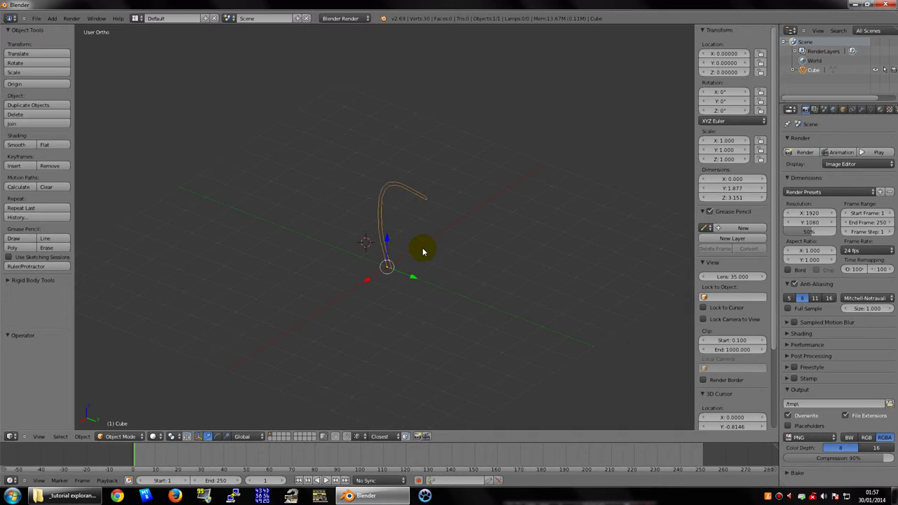
pyautogui.hotkey('ctrl', 'shift', 'z')
pyautogui.scroll(2, 421, 253)
pyautogui.scroll(3, 414, 254)
pyautogui.press('Tab')
# - Extrude the bent strip 3.5 units along X
pyautogui.press('Tab')
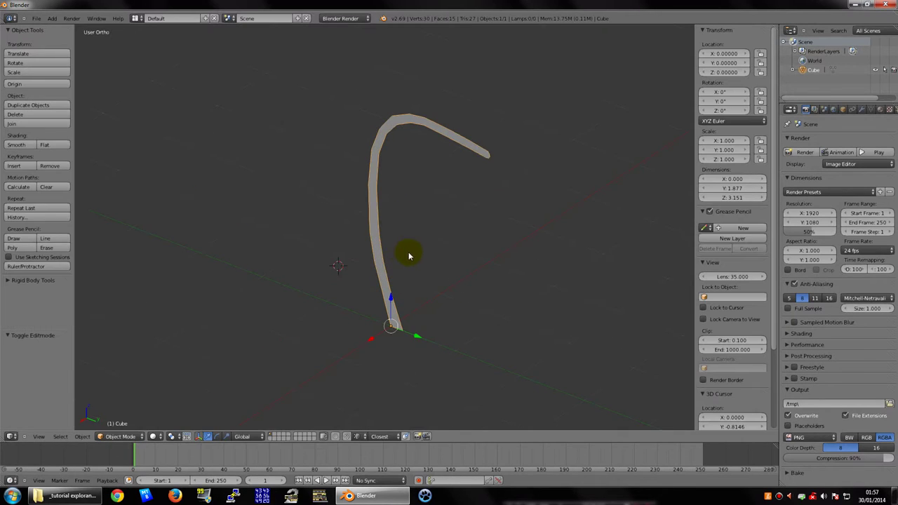
pyautogui.keyDown('shift'); pyautogui.moveTo(409, 256); pyautogui.dragTo(437, 209, button='middle'); pyautogui.keyUp('shift')
pyautogui.press('Tab')
pyautogui.scroll(-2, 447, 214)
pyautogui.scroll(-2, 455, 229)
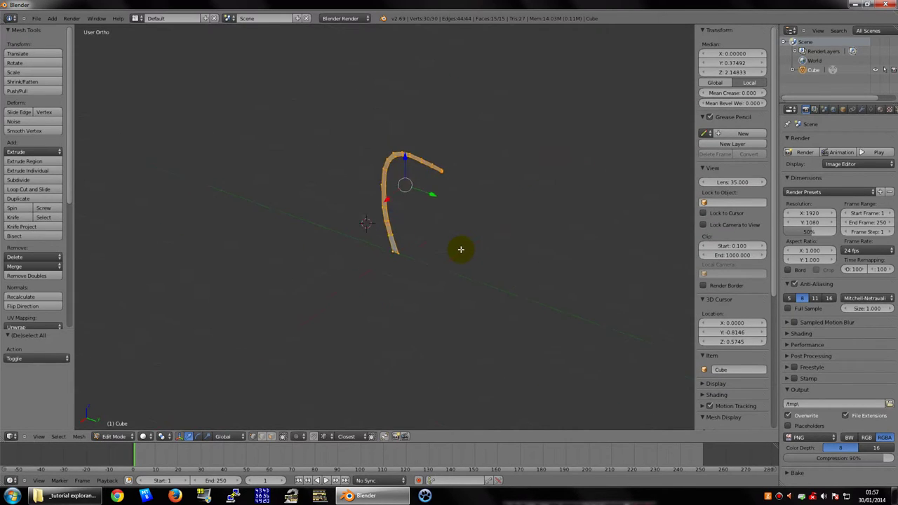
pyautogui.moveTo(461, 249); pyautogui.dragTo(530, 245, button='middle')
pyautogui.press('e')
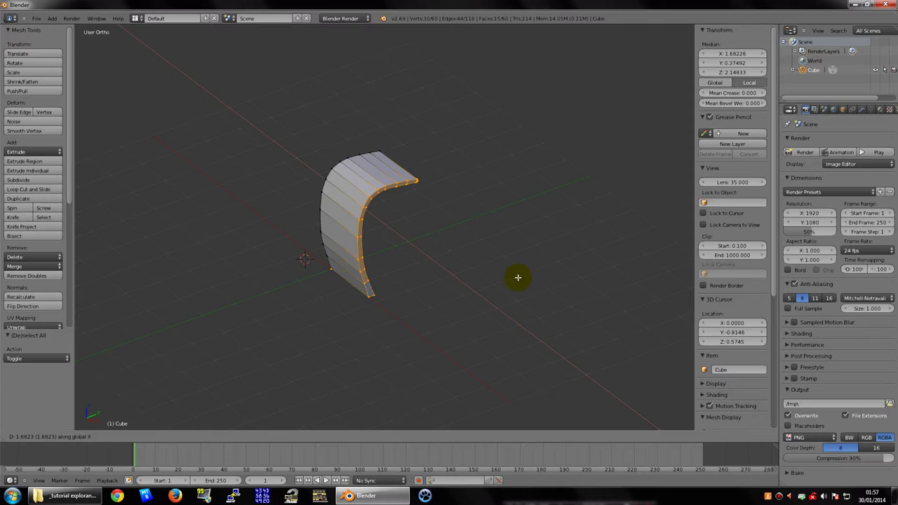
pyautogui.write('3')
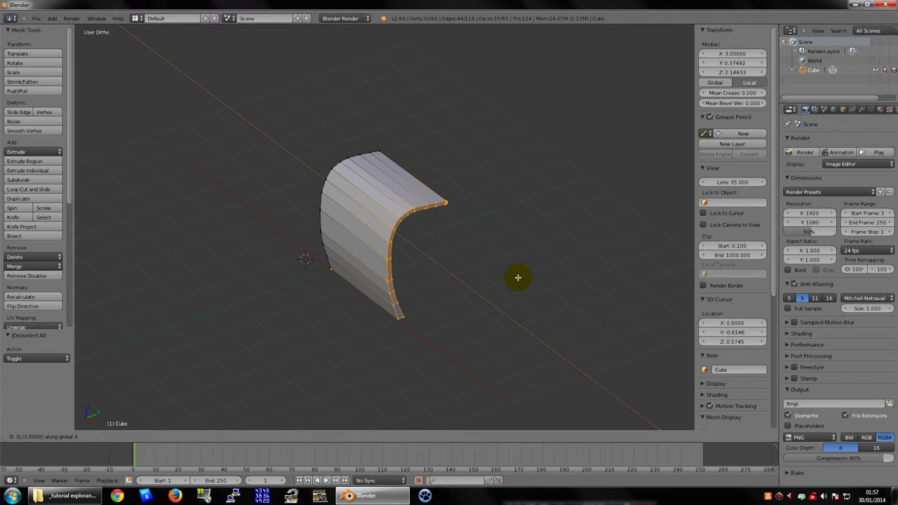
pyautogui.write('.5')
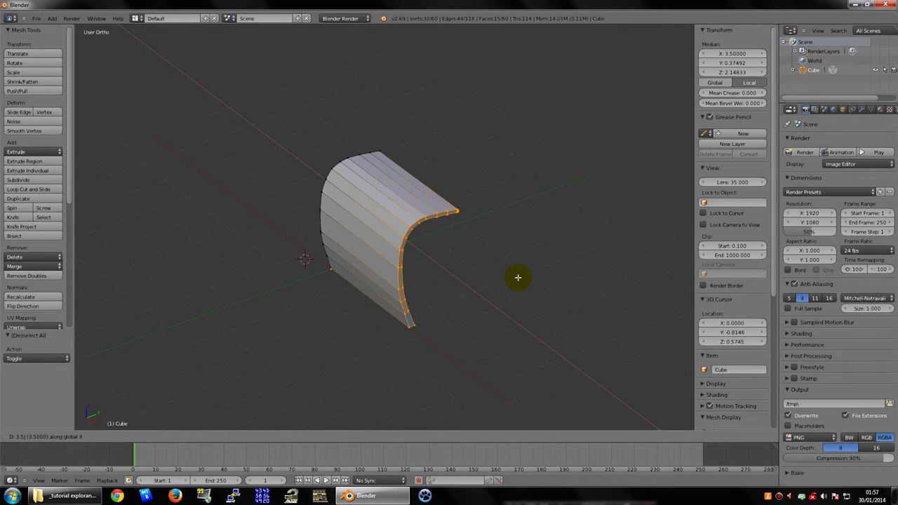
pyautogui.press('Return')
# - Inspect the extruded sheet from several angles and return to Object Mode
pyautogui.moveTo(518, 277)
pyautogui.mouseDown(button='middle')
pyautogui.moveTo(401, 321)
pyautogui.moveTo(348, 327)
pyautogui.moveTo(435, 305)
pyautogui.mouseUp(button='middle')
pyautogui.moveTo(305, 309)
pyautogui.mouseDown(button='middle')
pyautogui.moveTo(405, 335)
pyautogui.moveTo(461, 301)
pyautogui.moveTo(468, 307)
pyautogui.mouseUp(button='middle')
pyautogui.scroll(1, 467, 306)
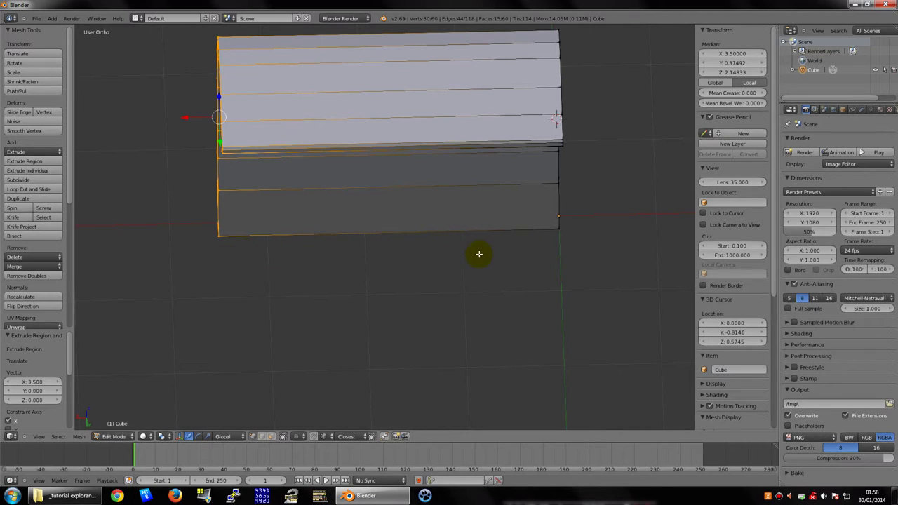
pyautogui.moveTo(320, 214)
pyautogui.mouseDown(button='middle')
pyautogui.moveTo(267, 198)
pyautogui.moveTo(381, 246)
pyautogui.moveTo(539, 252)
pyautogui.moveTo(425, 273)
pyautogui.moveTo(335, 317)
pyautogui.moveTo(293, 257)
pyautogui.moveTo(355, 255)
pyautogui.mouseUp(button='middle')
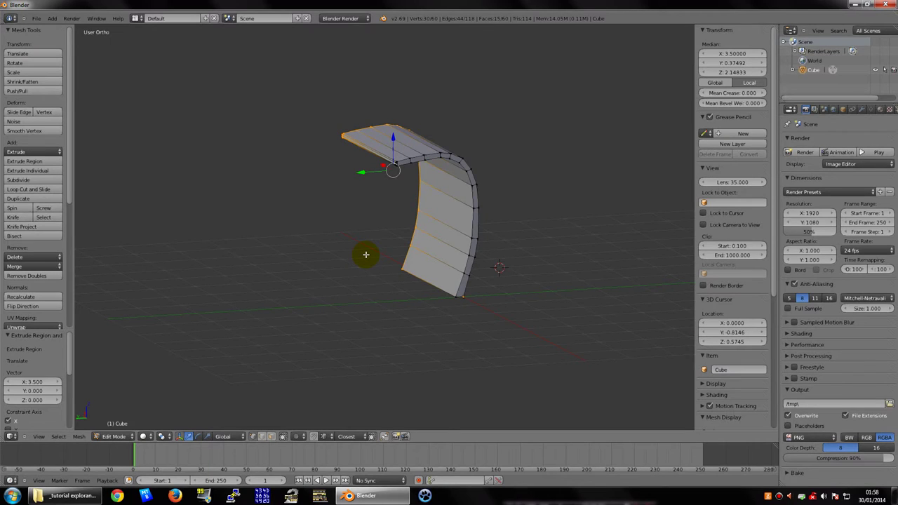
pyautogui.moveTo(378, 251)
pyautogui.mouseDown(button='middle')
pyautogui.moveTo(498, 273)
pyautogui.moveTo(388, 252)
pyautogui.moveTo(455, 253)
pyautogui.mouseUp(button='middle')
pyautogui.press('Tab')
pyautogui.moveTo(387, 254)
pyautogui.mouseDown(button='middle')
pyautogui.moveTo(311, 259)
pyautogui.moveTo(456, 234)
pyautogui.moveTo(374, 221)
pyautogui.moveTo(527, 241)
pyautogui.mouseUp(button='middle')
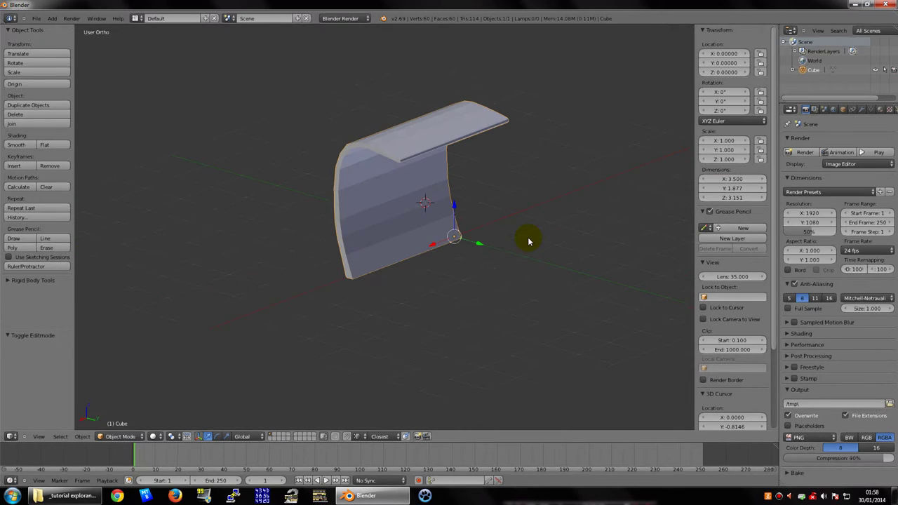
# - Apply Smooth shading to the curved sheet and check the faceting is gone
pyautogui.moveTo(433, 224)
pyautogui.mouseDown(button='middle')
pyautogui.moveTo(473, 207)
pyautogui.moveTo(433, 206)
pyautogui.moveTo(455, 202)
pyautogui.moveTo(455, 190)
pyautogui.moveTo(430, 200)
pyautogui.moveTo(438, 212)
pyautogui.moveTo(447, 206)
pyautogui.mouseUp(button='middle')
pyautogui.scroll(2, 445, 214)
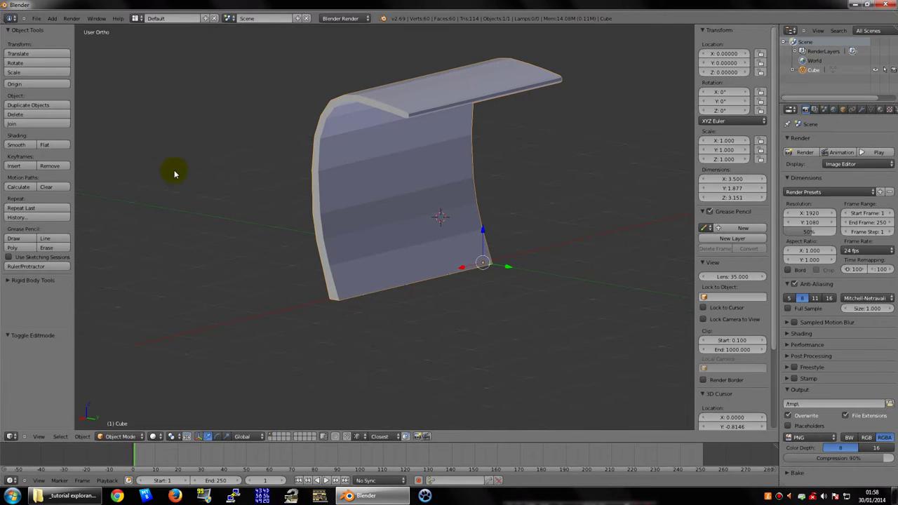
pyautogui.moveTo(199, 175)
pyautogui.mouseDown(button='middle')
pyautogui.moveTo(415, 215)
pyautogui.moveTo(346, 178)
pyautogui.moveTo(395, 190)
pyautogui.moveTo(372, 204)
pyautogui.mouseUp(button='middle')
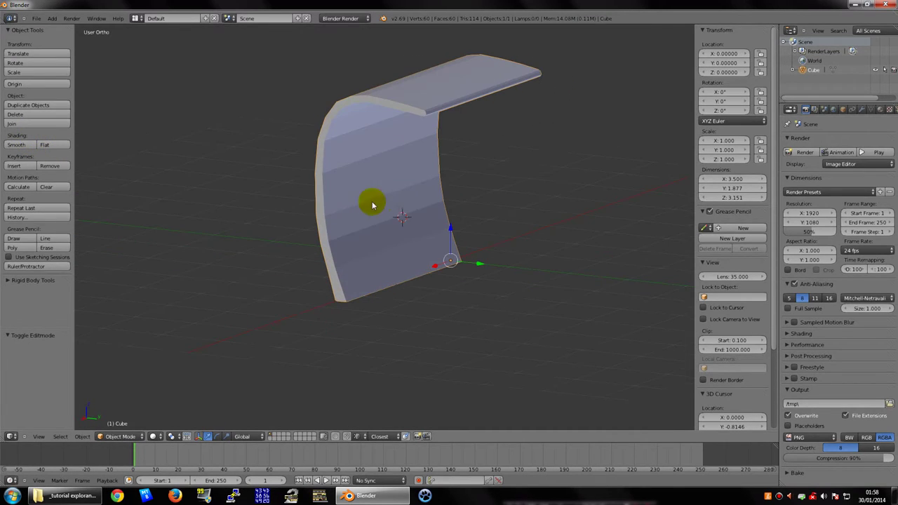
pyautogui.click(16, 145)
pyautogui.moveTo(274, 185)
pyautogui.mouseDown(button='middle')
pyautogui.moveTo(190, 157)
pyautogui.moveTo(126, 176)
pyautogui.moveTo(126, 201)
pyautogui.moveTo(98, 205)
pyautogui.moveTo(260, 220)
pyautogui.moveTo(372, 166)
pyautogui.moveTo(407, 188)
pyautogui.moveTo(471, 186)
pyautogui.moveTo(449, 220)
pyautogui.moveTo(429, 154)
pyautogui.moveTo(449, 178)
pyautogui.moveTo(411, 195)
pyautogui.moveTo(413, 182)
pyautogui.moveTo(421, 194)
pyautogui.mouseUp(button='middle')
pyautogui.press('Tab')
pyautogui.press('Tab')
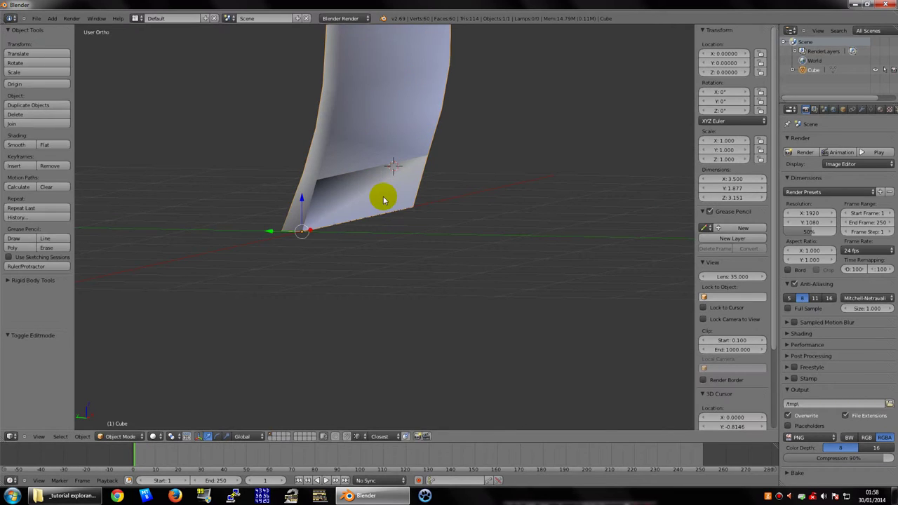
# - Enter Edit Mode and select the bottom face of the sheet
pyautogui.scroll(5, 392, 194)
pyautogui.moveTo(294, 148)
pyautogui.mouseDown(button='middle')
pyautogui.moveTo(241, 161)
pyautogui.moveTo(307, 175)
pyautogui.moveTo(274, 182)
pyautogui.moveTo(295, 194)
pyautogui.mouseUp(button='middle')
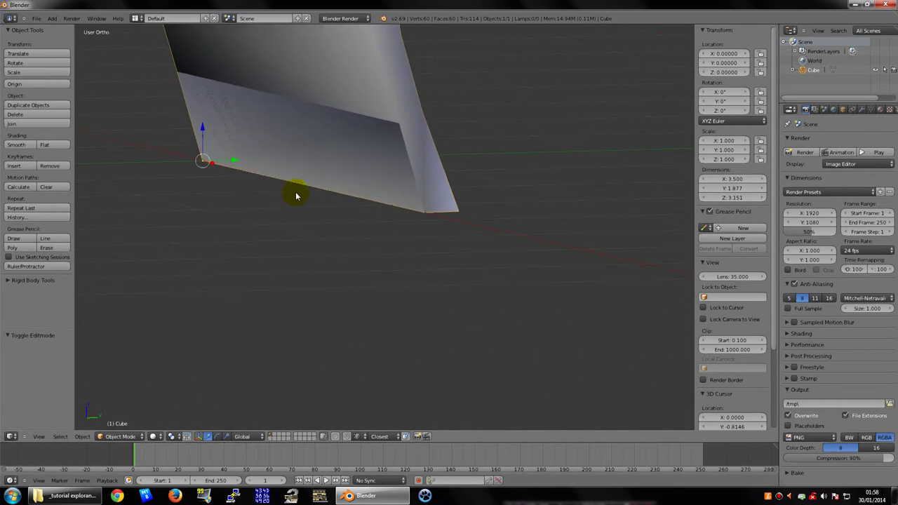
pyautogui.press('Tab')
pyautogui.moveTo(351, 185)
pyautogui.mouseDown(button='middle')
pyautogui.moveTo(350, 176)
pyautogui.moveTo(461, 161)
pyautogui.moveTo(461, 176)
pyautogui.moveTo(485, 177)
pyautogui.moveTo(457, 184)
pyautogui.moveTo(357, 280)
pyautogui.mouseUp(button='middle')
pyautogui.press('a')
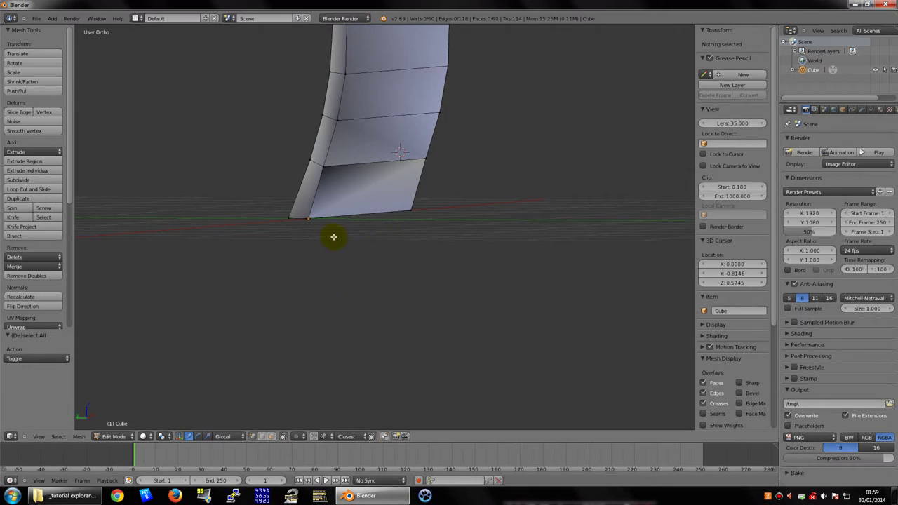
pyautogui.moveTo(366, 247); pyautogui.dragTo(345, 213, button='middle')
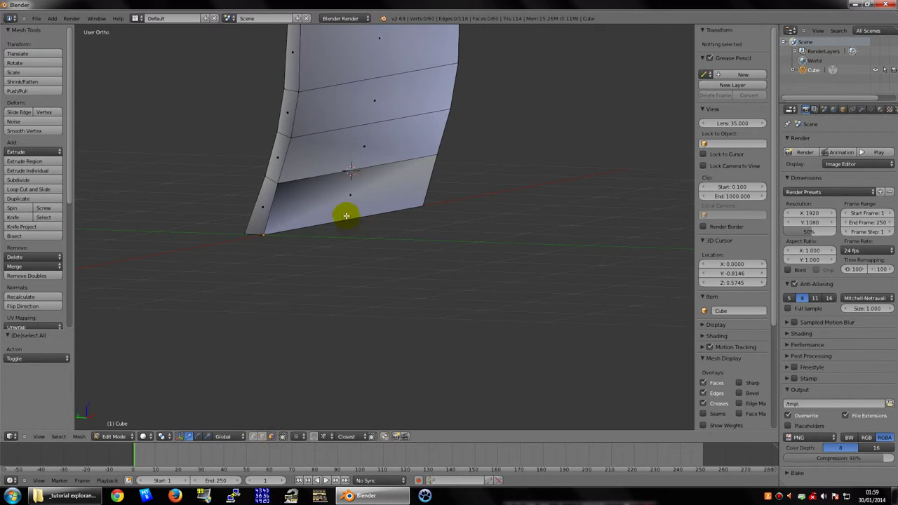
pyautogui.rightClick(344, 196)
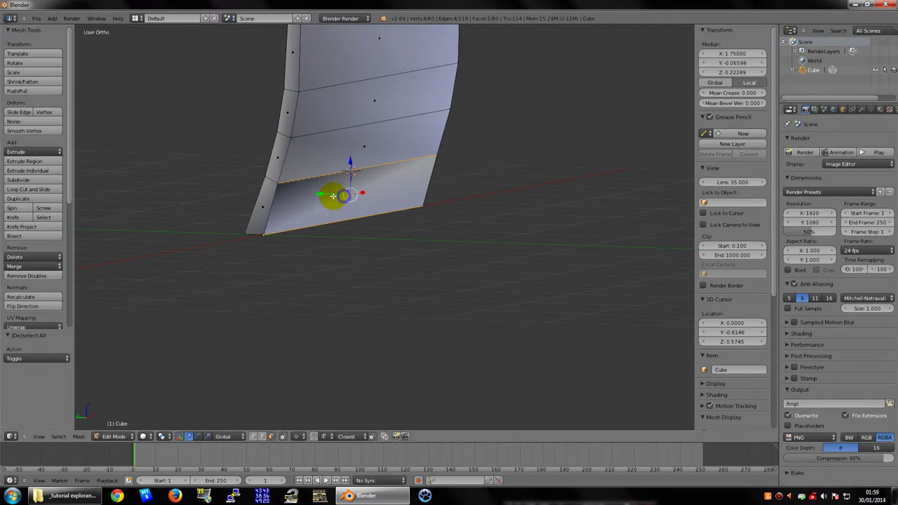
# - Delete the selected bottom face in wireframe view and check the result
pyautogui.press('z')
pyautogui.moveTo(344, 192); pyautogui.dragTo(333, 163, button='middle')
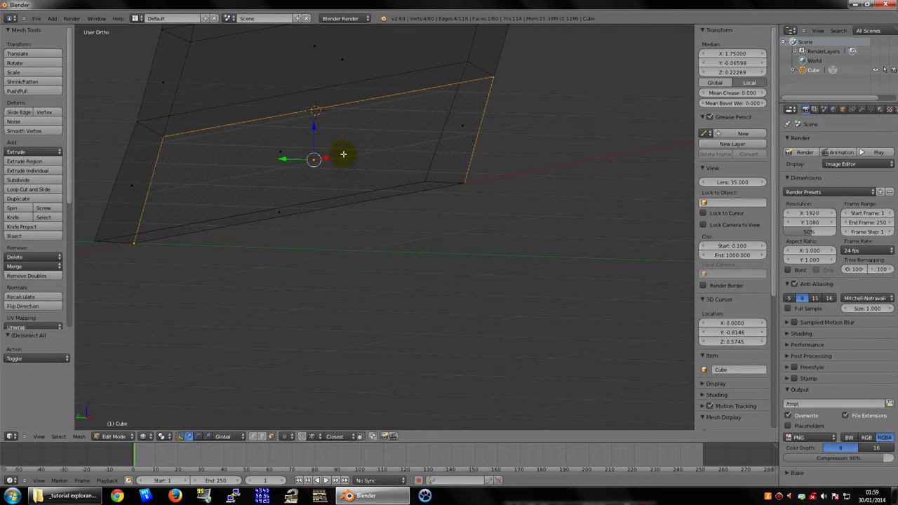
pyautogui.press('x')
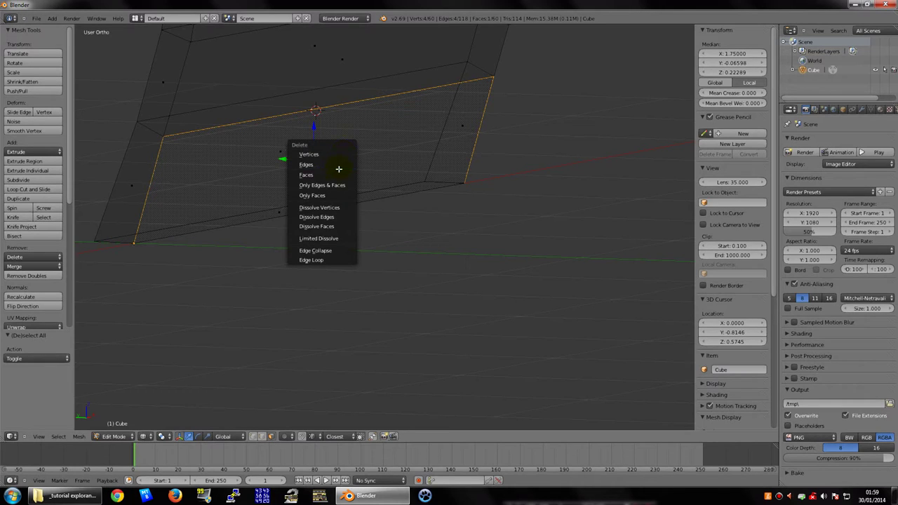
pyautogui.click(338, 171)
pyautogui.press('Tab')
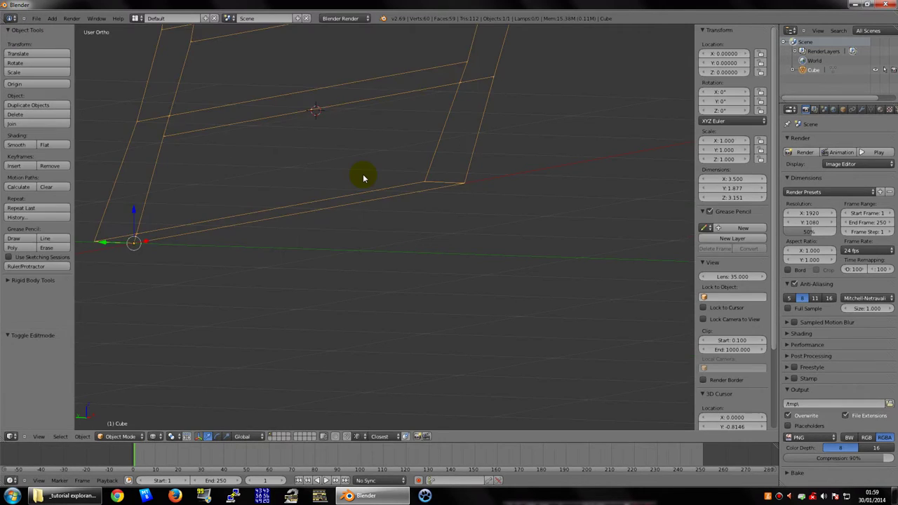
pyautogui.press('z')
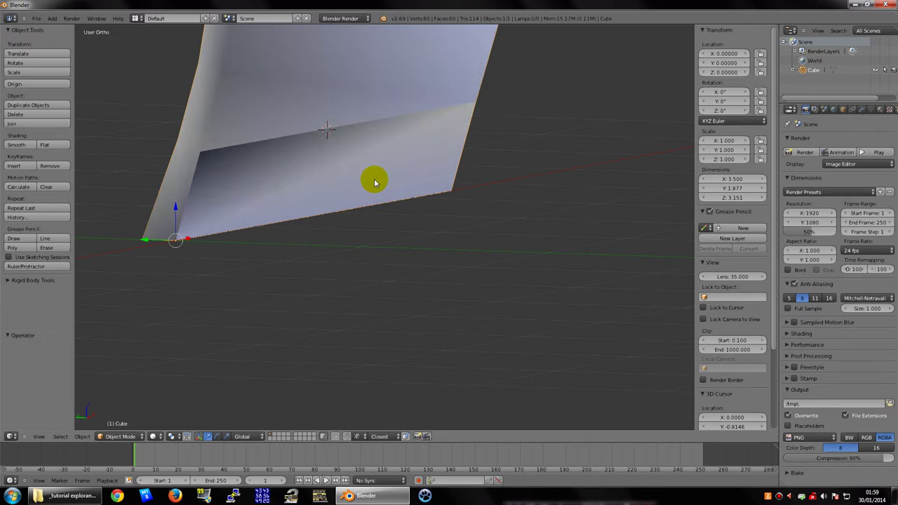
# - Delete the remaining lower face and inspect the open underside of the stand
pyautogui.press('Tab')
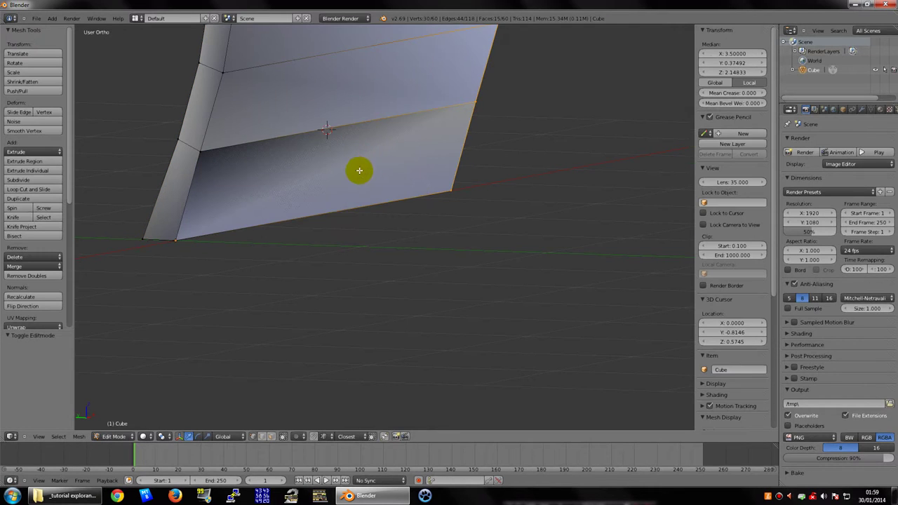
pyautogui.rightClick(315, 174)
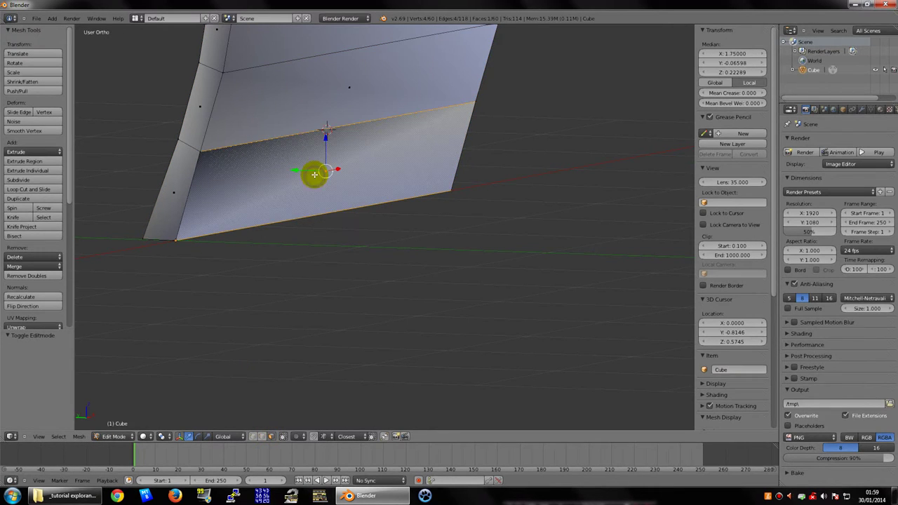
pyautogui.press('x')
pyautogui.click(314, 173)
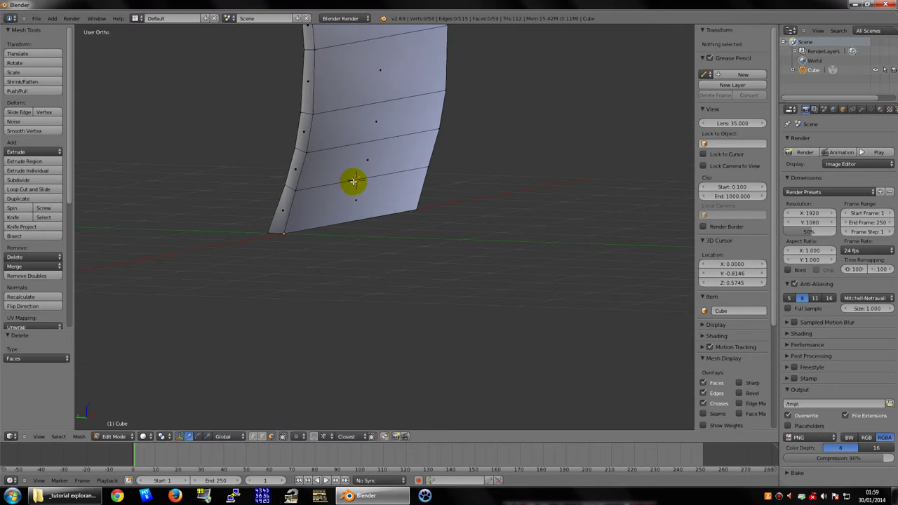
pyautogui.press('Tab')
pyautogui.moveTo(357, 186)
pyautogui.mouseDown(button='middle')
pyautogui.moveTo(269, 174)
pyautogui.moveTo(431, 203)
pyautogui.moveTo(364, 202)
pyautogui.mouseUp(button='middle')
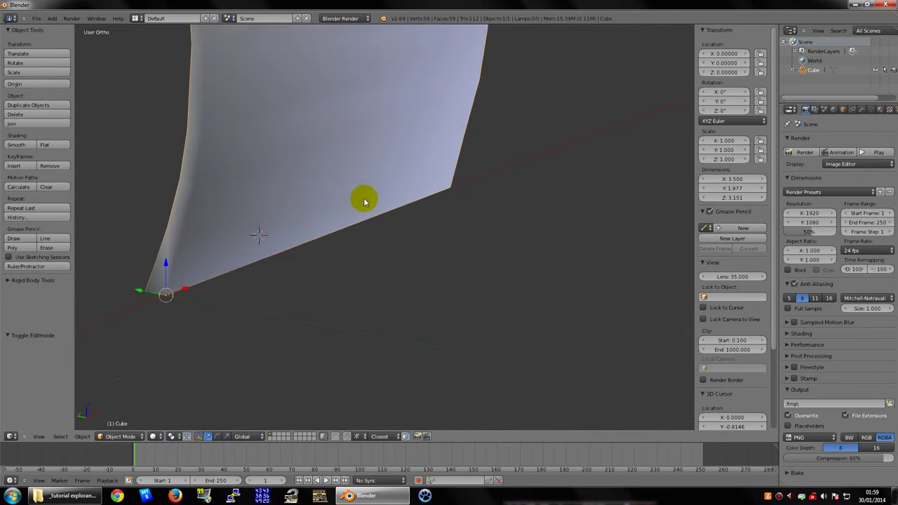
pyautogui.moveTo(304, 202)
pyautogui.mouseDown(button='middle')
pyautogui.moveTo(341, 161)
pyautogui.moveTo(240, 131)
pyautogui.moveTo(212, 89)
pyautogui.moveTo(371, 145)
pyautogui.moveTo(345, 144)
pyautogui.moveTo(438, 161)
pyautogui.moveTo(387, 198)
pyautogui.moveTo(440, 194)
pyautogui.mouseUp(button='middle')
pyautogui.press('Tab')
pyautogui.press('Tab')
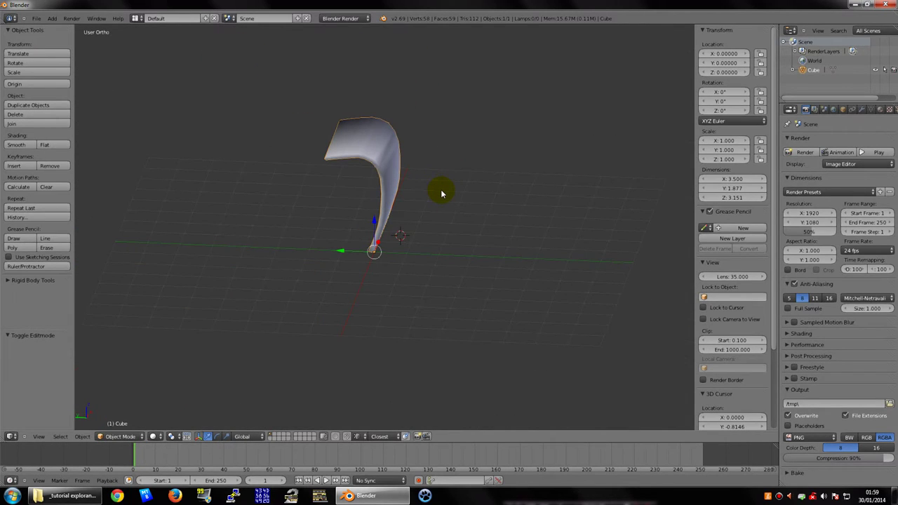
pyautogui.moveTo(416, 197)
pyautogui.mouseDown(button='middle')
pyautogui.moveTo(381, 201)
pyautogui.moveTo(392, 183)
pyautogui.moveTo(351, 154)
pyautogui.moveTo(351, 172)
pyautogui.moveTo(370, 161)
pyautogui.moveTo(317, 189)
pyautogui.moveTo(379, 181)
pyautogui.moveTo(265, 163)
pyautogui.moveTo(379, 168)
pyautogui.moveTo(365, 192)
pyautogui.moveTo(396, 177)
pyautogui.mouseUp(button='middle')
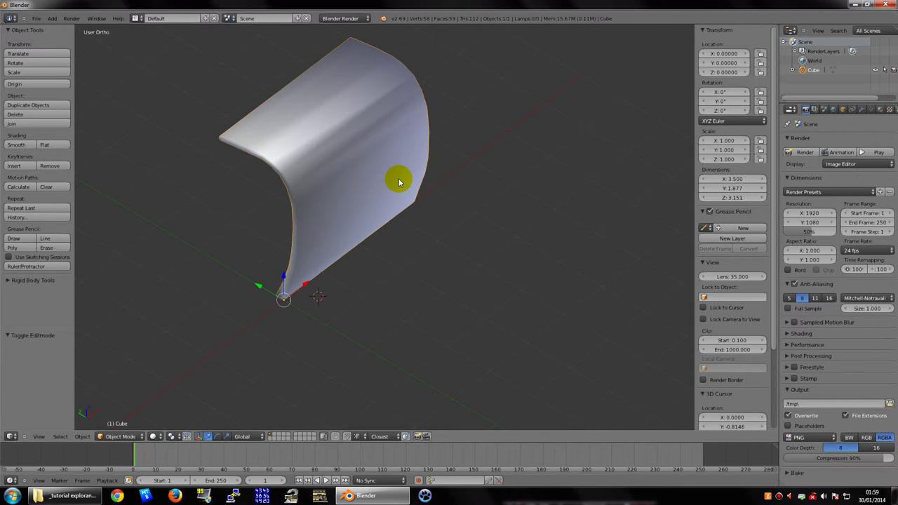
# - Try extruding a face band, cancel it, and view the smooth sheet in Object Mode
pyautogui.press('Tab')
pyautogui.keyDown('alt'); pyautogui.rightClick(369, 169); pyautogui.keyUp('alt')
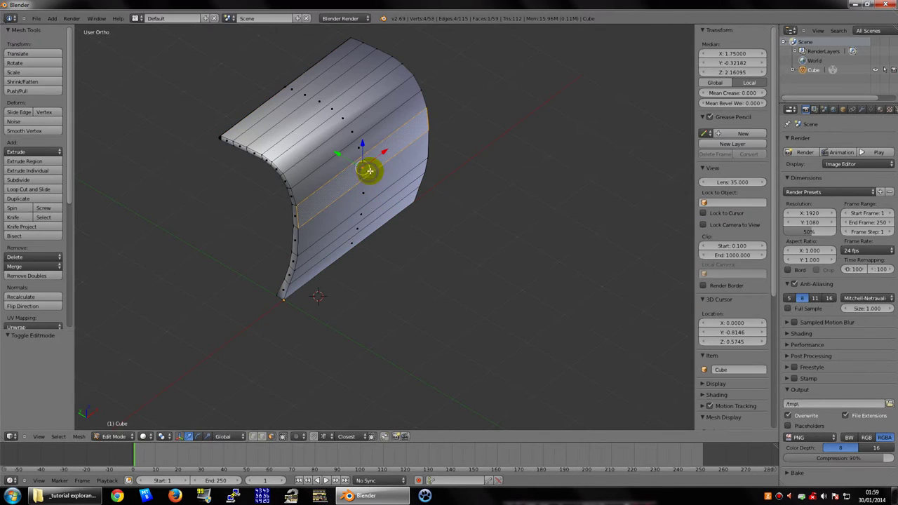
pyautogui.press('e')
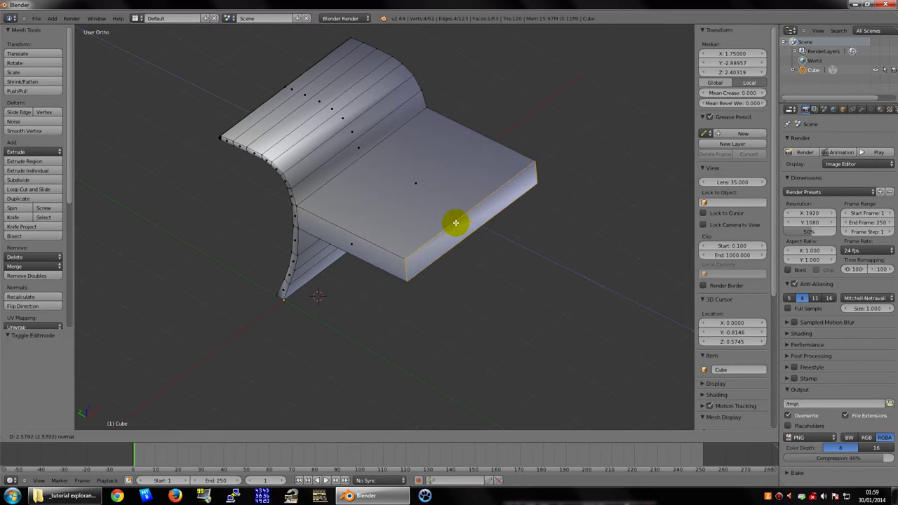
pyautogui.rightClick(468, 239)
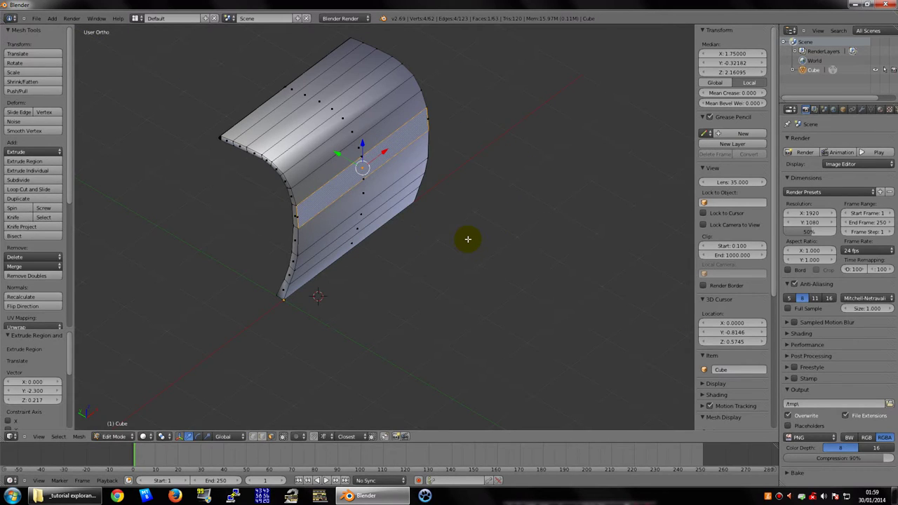
pyautogui.scroll(4, 456, 242)
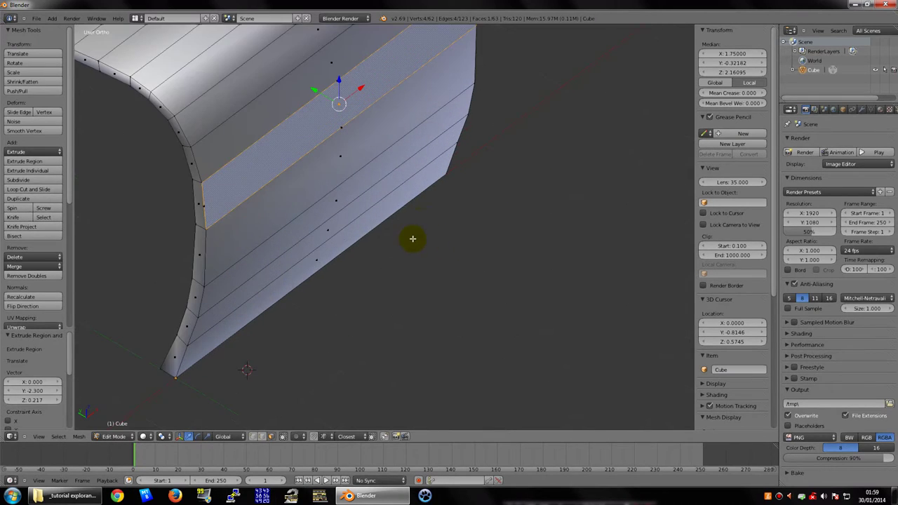
pyautogui.press('Tab')
pyautogui.moveTo(401, 231)
pyautogui.mouseDown(button='middle')
pyautogui.moveTo(510, 237)
pyautogui.moveTo(483, 194)
pyautogui.moveTo(413, 182)
pyautogui.moveTo(357, 157)
pyautogui.moveTo(395, 186)
pyautogui.moveTo(439, 183)
pyautogui.moveTo(425, 87)
pyautogui.moveTo(438, 107)
pyautogui.mouseUp(button='middle')
# - Extrude a different face band on the sheet, then undo it
pyautogui.press('Tab')
pyautogui.scroll(3, 434, 181)
pyautogui.rightClick(440, 108)
pyautogui.press('e')
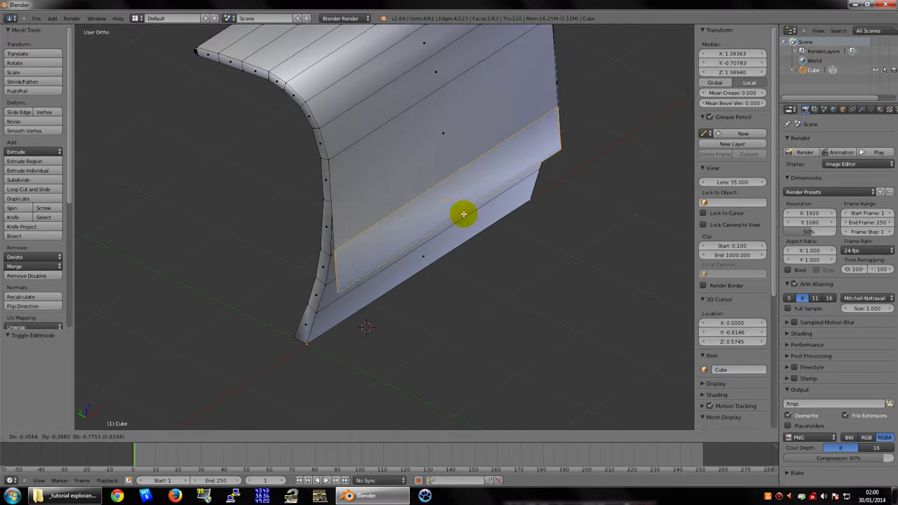
pyautogui.click(531, 227)
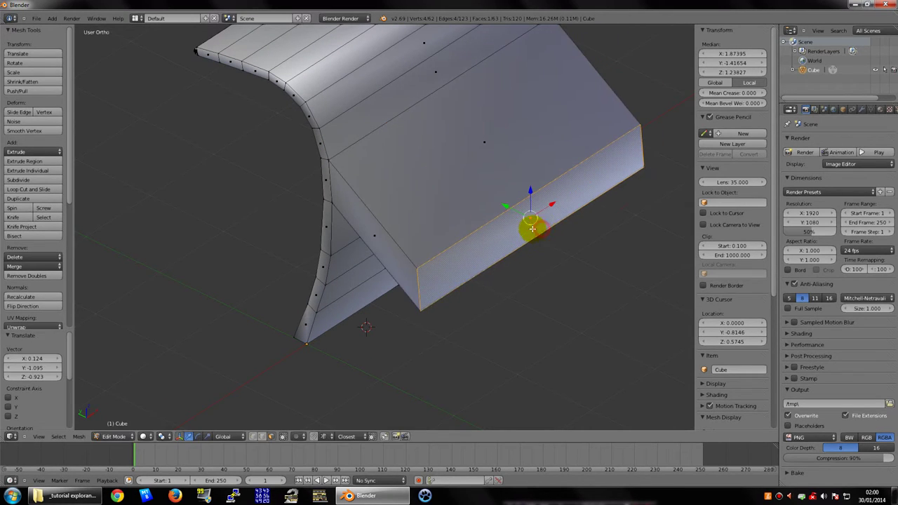
pyautogui.moveTo(531, 226)
pyautogui.mouseDown(button='middle')
pyautogui.moveTo(569, 217)
pyautogui.moveTo(517, 246)
pyautogui.mouseUp(button='middle')
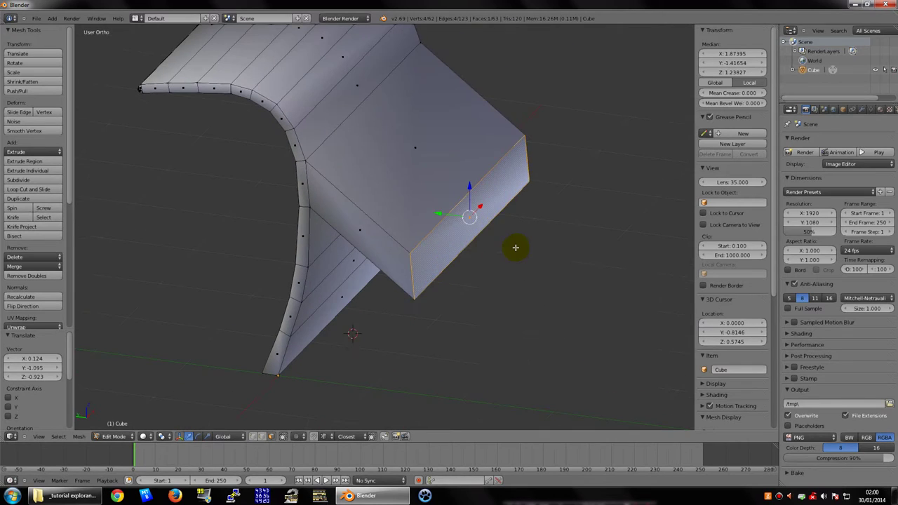
pyautogui.hotkey('ctrl', 'z')
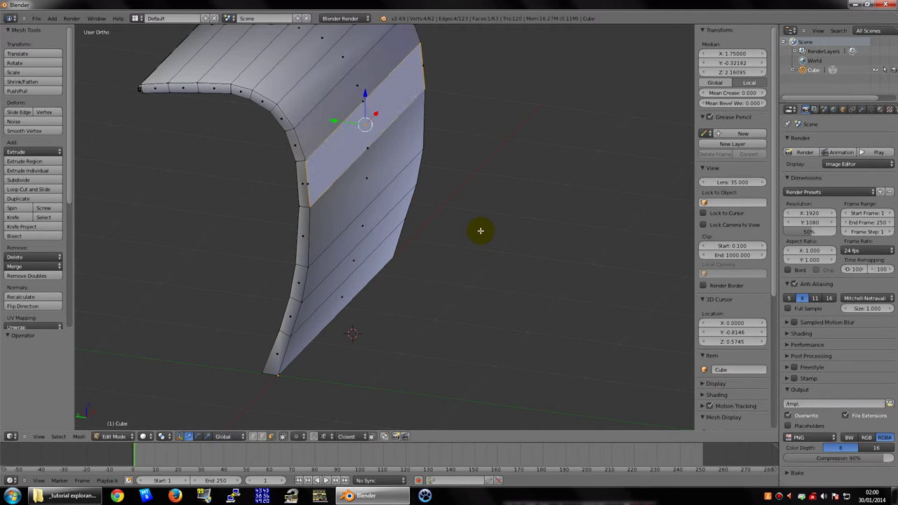
# - Undo once more and inspect the clean sheet before returning to Edit Mode
pyautogui.hotkey('ctrl', 'z')
pyautogui.press('Tab')
pyautogui.scroll(-3, 451, 224)
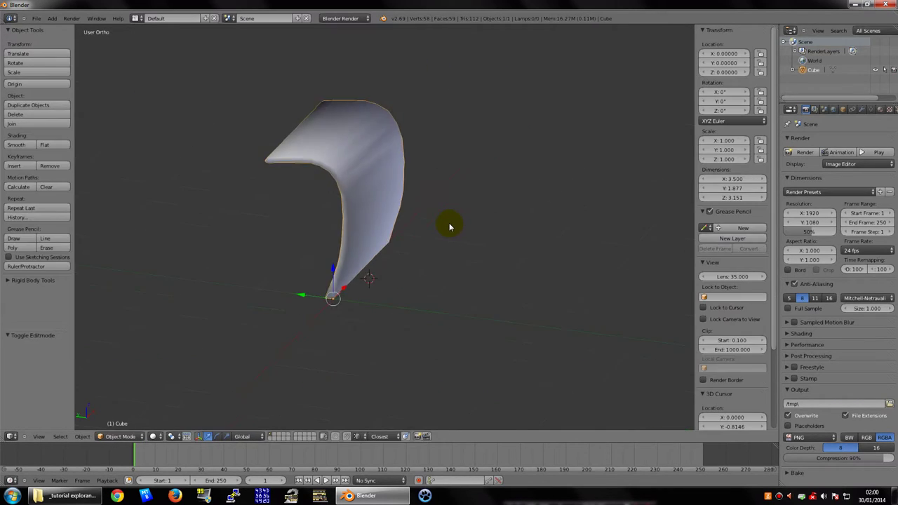
pyautogui.moveTo(451, 224); pyautogui.dragTo(392, 213, button='middle')
pyautogui.scroll(2, 390, 207)
pyautogui.press('Tab')
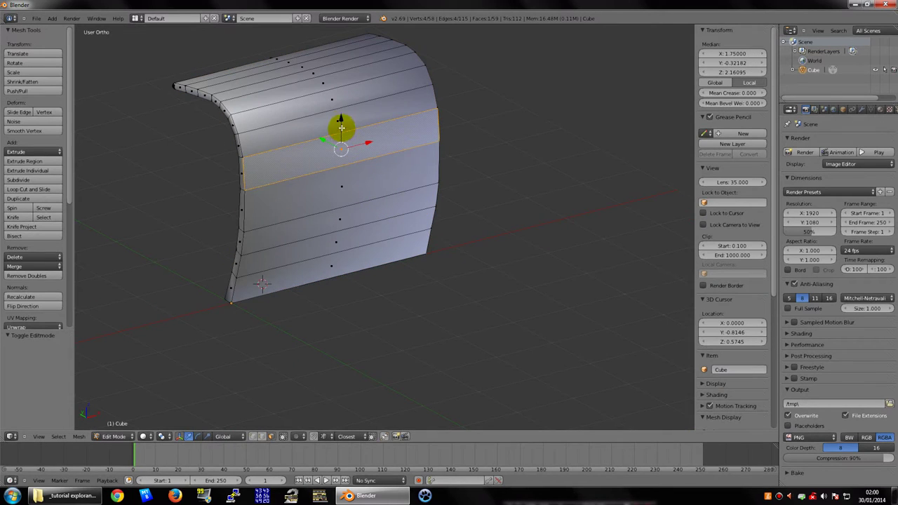
pyautogui.keyDown('alt'); pyautogui.rightClick(339, 116); pyautogui.keyUp('alt')
pyautogui.moveTo(338, 116); pyautogui.dragTo(353, 124, button='middle')
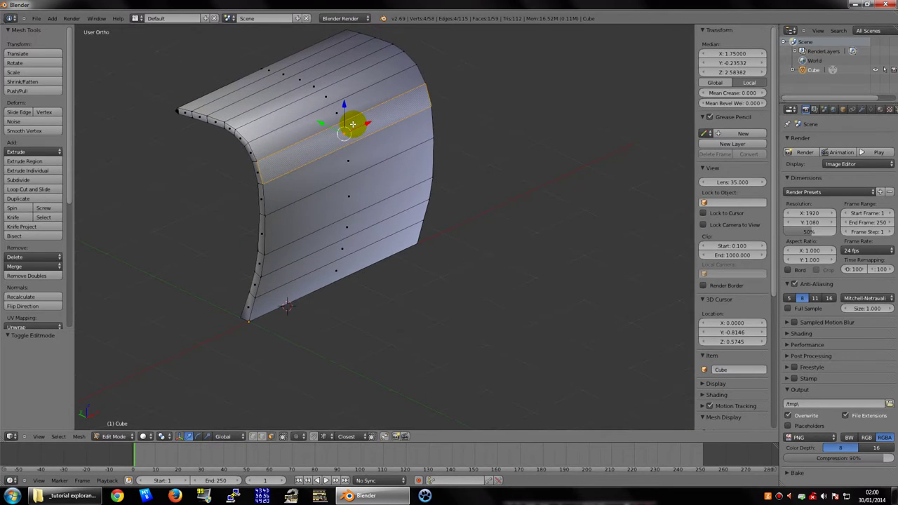
pyautogui.press('g')
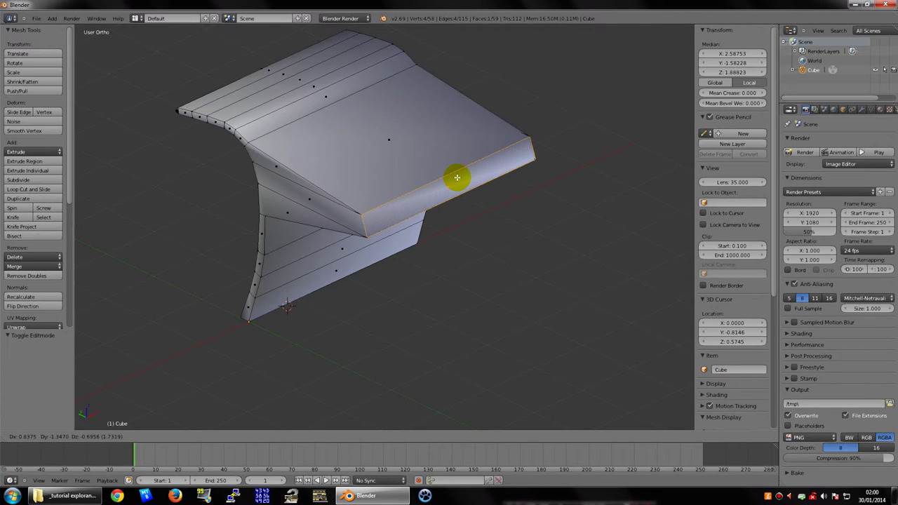
pyautogui.rightClick(457, 177)
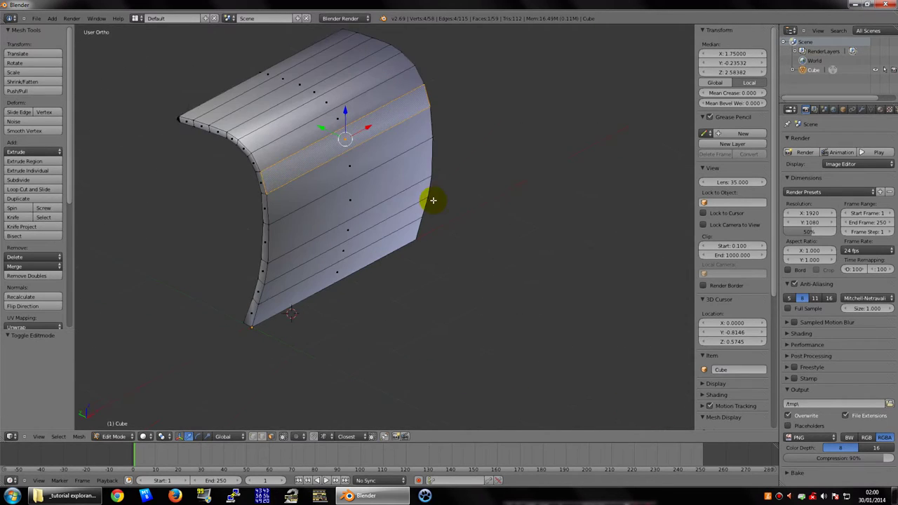
pyautogui.rightClick(358, 166)
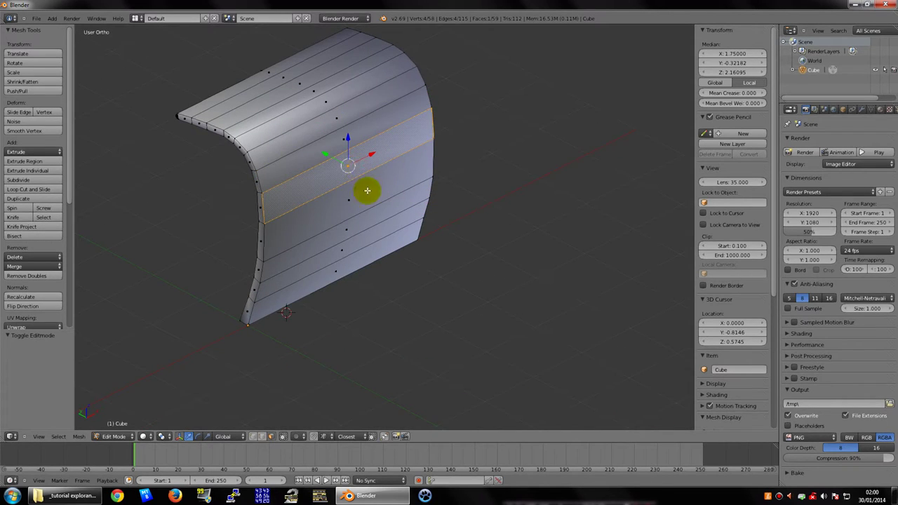
pyautogui.moveTo(365, 193); pyautogui.dragTo(391, 187, button='middle')
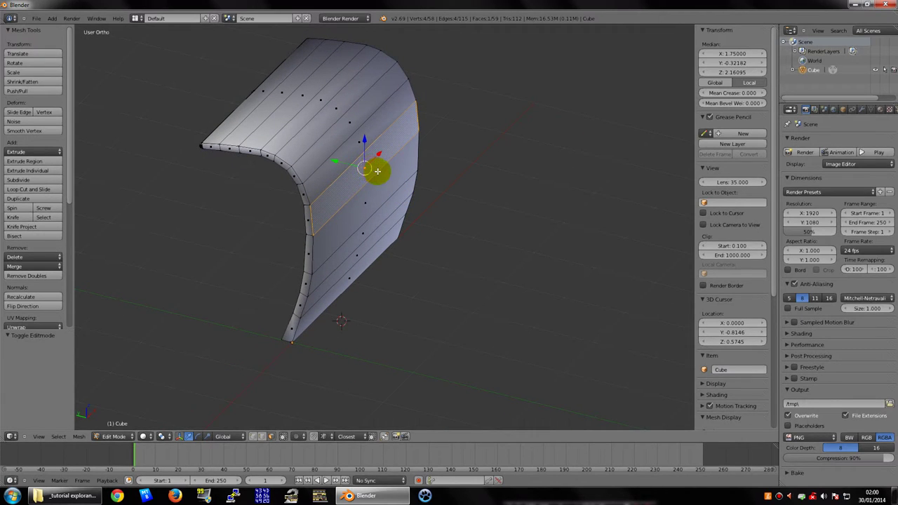
pyautogui.moveTo(334, 181)
pyautogui.mouseDown(button='middle')
pyautogui.moveTo(437, 181)
pyautogui.moveTo(352, 185)
pyautogui.moveTo(400, 176)
pyautogui.moveTo(468, 181)
pyautogui.moveTo(432, 194)
pyautogui.moveTo(537, 194)
pyautogui.moveTo(397, 209)
pyautogui.moveTo(359, 238)
pyautogui.moveTo(381, 230)
pyautogui.moveTo(400, 248)
pyautogui.moveTo(376, 250)
pyautogui.moveTo(398, 234)
pyautogui.mouseUp(button='middle')
pyautogui.scroll(5, 382, 230)
pyautogui.scroll(-4, 376, 249)
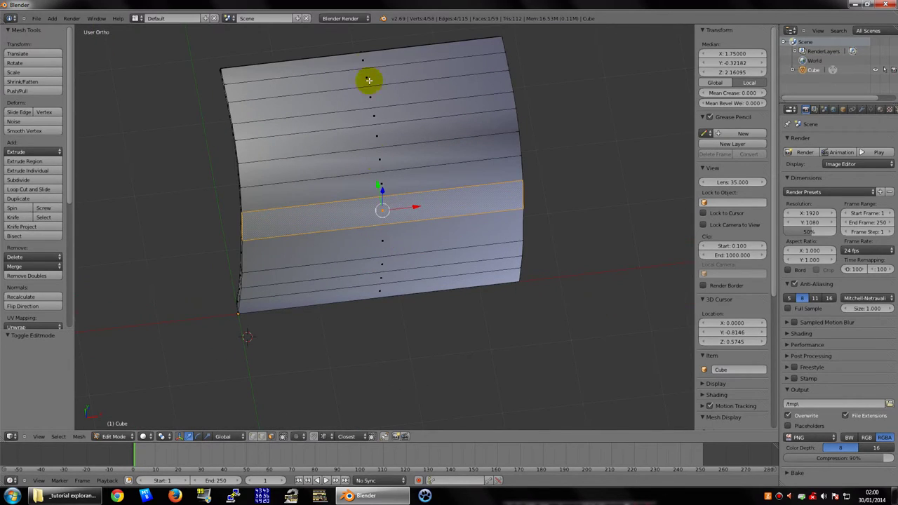
pyautogui.scroll(-5, 347, 251)
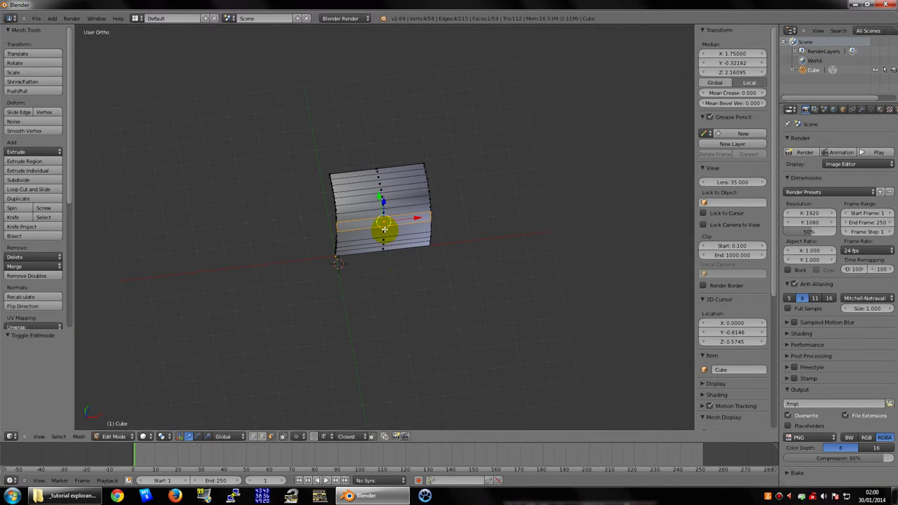
pyautogui.moveTo(401, 262); pyautogui.dragTo(435, 257, button='middle')
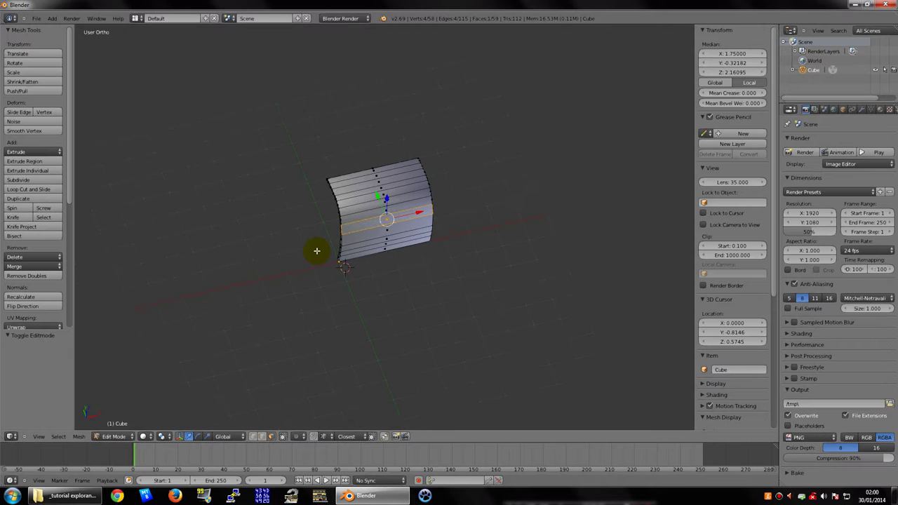
pyautogui.moveTo(361, 243)
pyautogui.mouseDown(button='middle')
pyautogui.moveTo(307, 239)
pyautogui.moveTo(243, 216)
pyautogui.moveTo(306, 232)
pyautogui.moveTo(363, 231)
pyautogui.moveTo(346, 265)
pyautogui.mouseUp(button='middle')
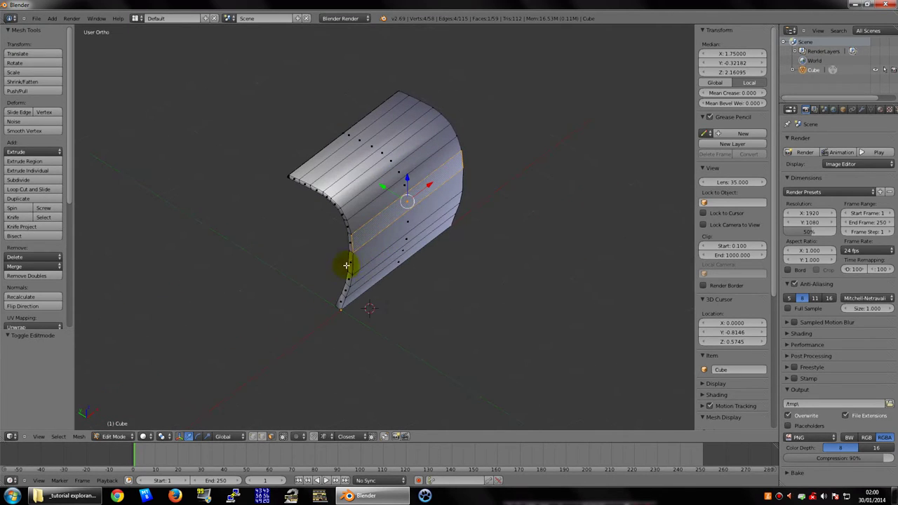
pyautogui.rightClick(350, 261)
pyautogui.press('g')
pyautogui.press('x')
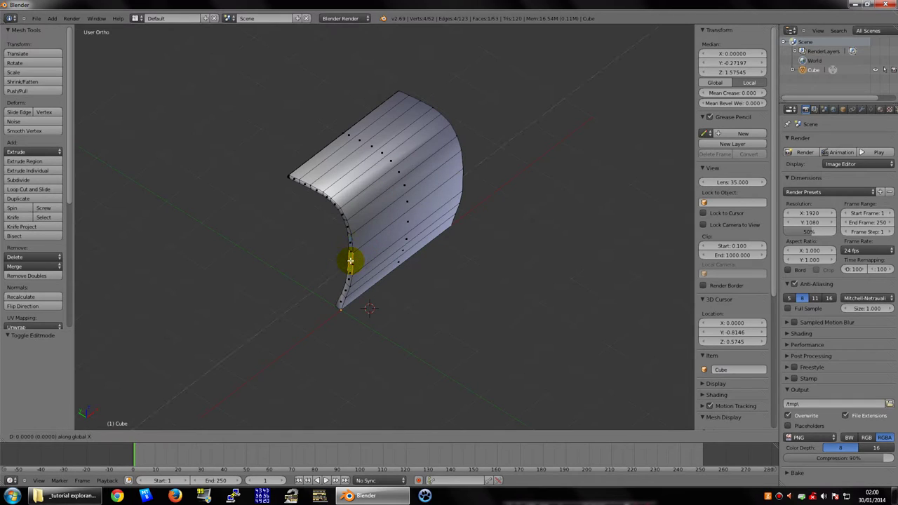
pyautogui.click(261, 300)
pyautogui.moveTo(261, 300)
pyautogui.mouseDown(button='middle')
pyautogui.moveTo(281, 281)
pyautogui.moveTo(262, 252)
pyautogui.mouseUp(button='middle')
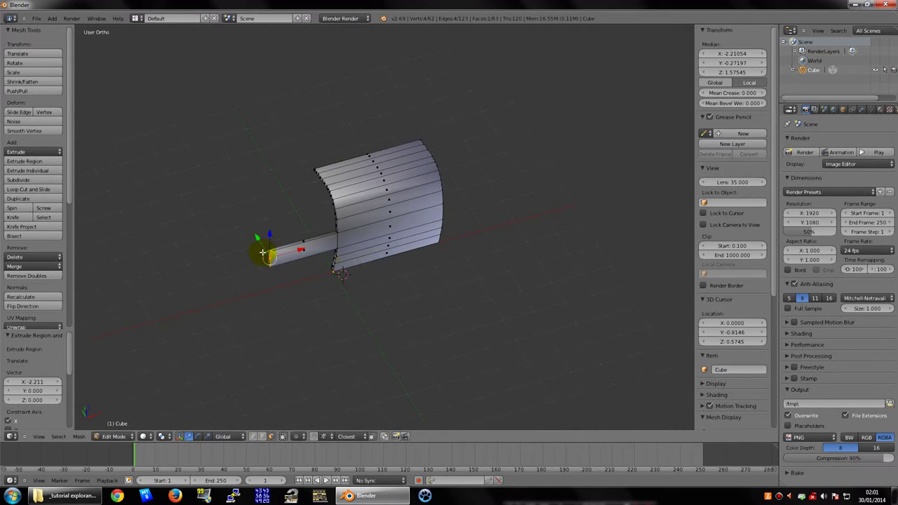
pyautogui.hotkey('ctrl', 'z')
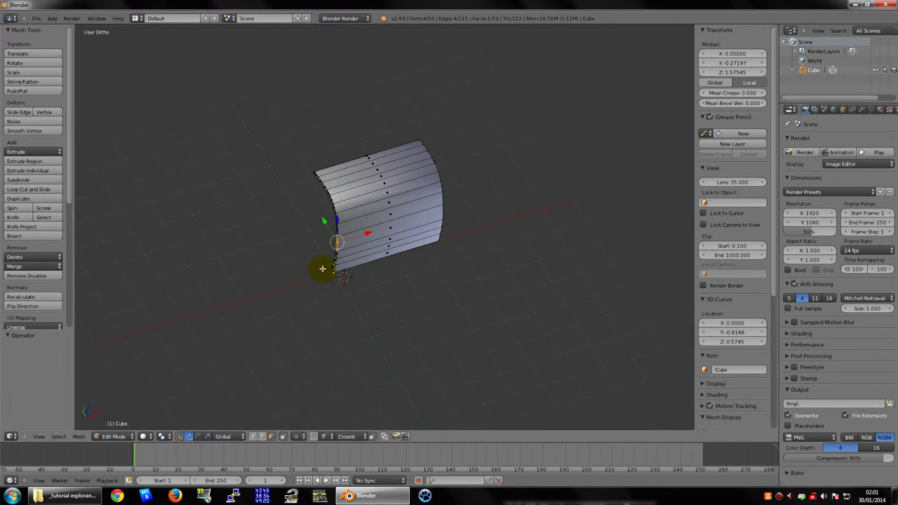
pyautogui.press('KP_1')
pyautogui.moveTo(372, 241)
pyautogui.mouseDown(button='middle')
pyautogui.moveTo(437, 236)
pyautogui.moveTo(261, 201)
pyautogui.moveTo(402, 203)
pyautogui.moveTo(319, 206)
pyautogui.moveTo(445, 222)
pyautogui.mouseUp(button='middle')
pyautogui.press('a')
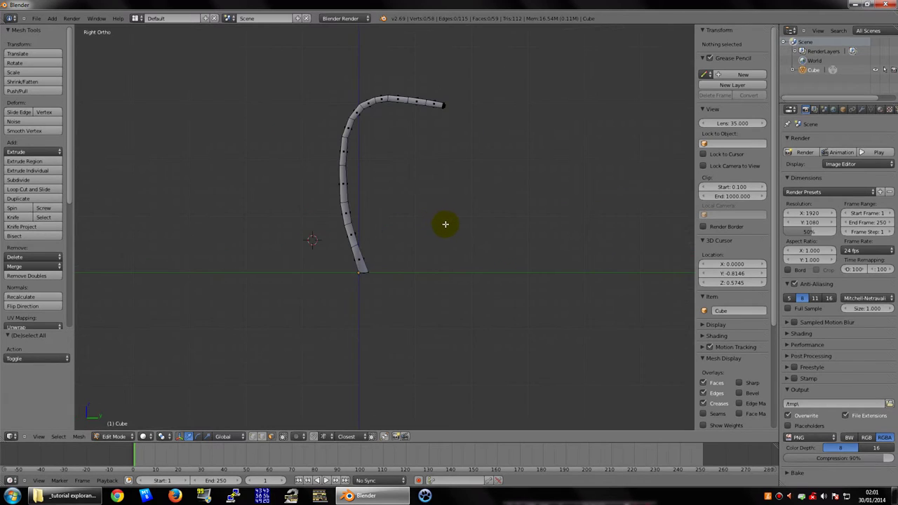
# - View the sheet's profile from the right side, then orbit to an oblique angle
pyautogui.press('KP_3')
pyautogui.moveTo(441, 184)
pyautogui.mouseDown(button='middle')
pyautogui.moveTo(411, 207)
pyautogui.moveTo(423, 212)
pyautogui.moveTo(407, 205)
pyautogui.moveTo(395, 213)
pyautogui.moveTo(435, 208)
pyautogui.moveTo(373, 257)
pyautogui.moveTo(449, 222)
pyautogui.moveTo(546, 214)
pyautogui.moveTo(427, 225)
pyautogui.moveTo(459, 207)
pyautogui.mouseUp(button='middle')
pyautogui.press('KP_3')
pyautogui.scroll(3, 436, 219)
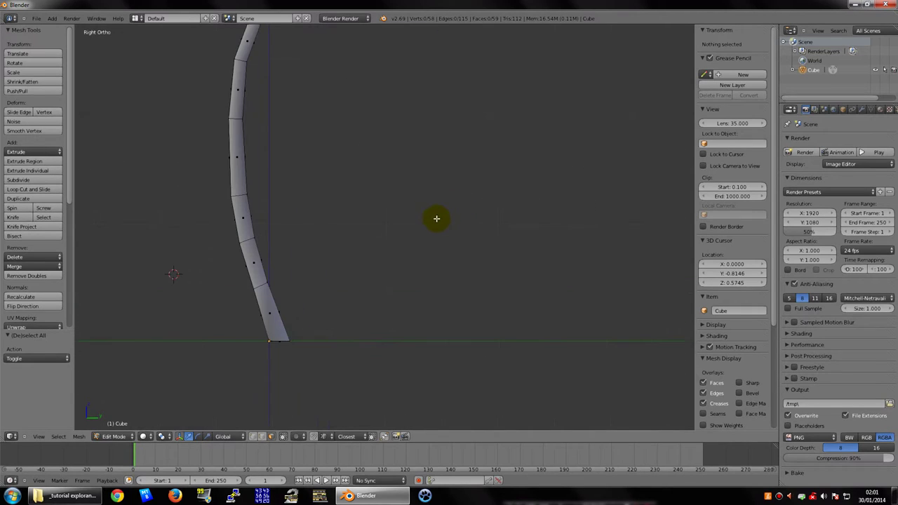
pyautogui.scroll(-3, 344, 241)
pyautogui.scroll(3, 389, 255)
pyautogui.moveTo(301, 249)
pyautogui.mouseDown(button='middle')
pyautogui.moveTo(344, 257)
pyautogui.moveTo(341, 240)
pyautogui.mouseUp(button='middle')
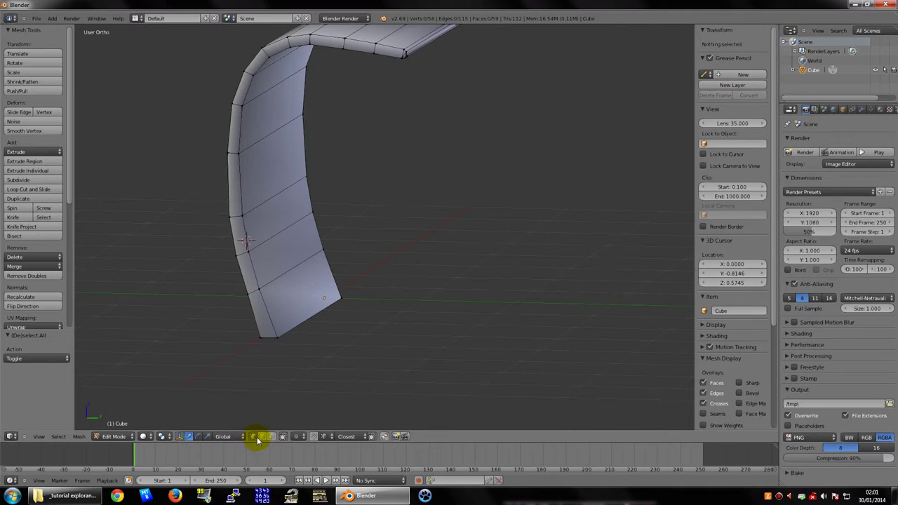
# - Select a vertex at the sheet's bottom corner and pull it about 0.38 along Y
pyautogui.keyDown('ctrl'); pyautogui.moveTo(253, 395); pyautogui.dragTo(243, 314, button='middle'); pyautogui.keyUp('ctrl')
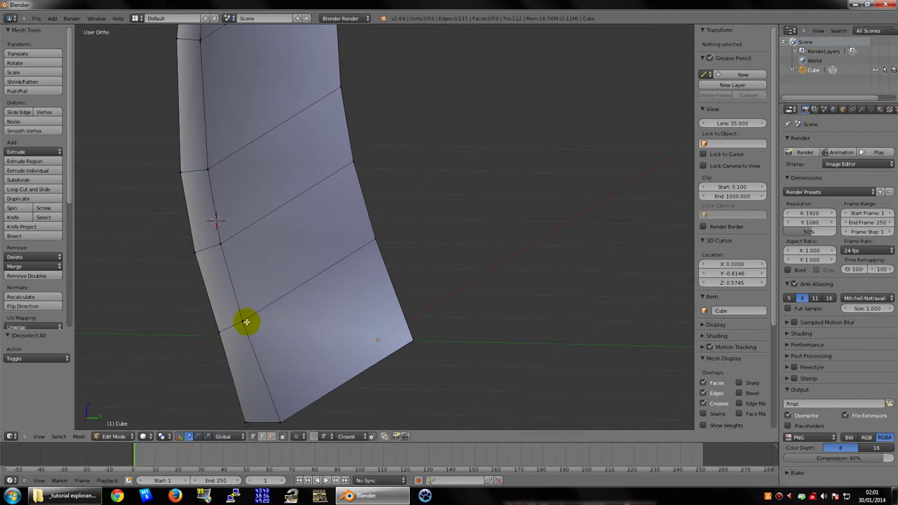
pyautogui.rightClick(243, 321)
pyautogui.scroll(-3, 245, 315)
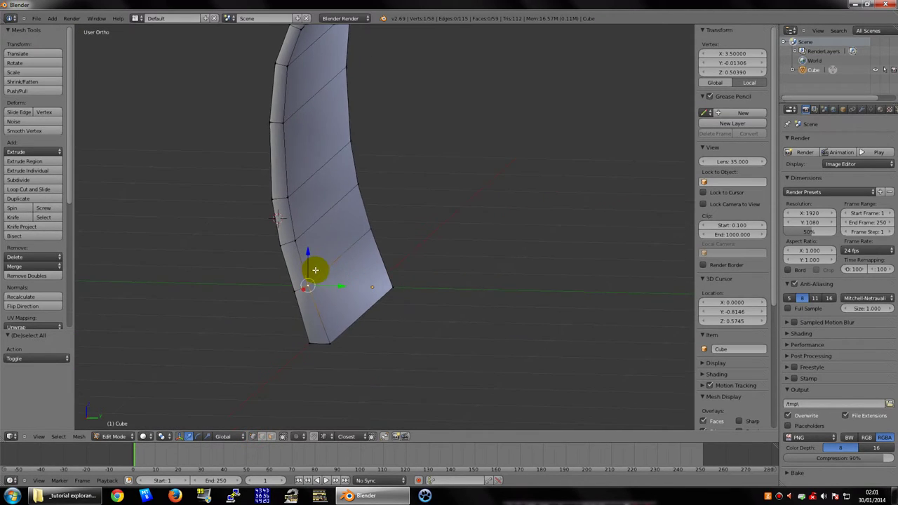
pyautogui.moveTo(316, 269); pyautogui.dragTo(311, 292, button='middle')
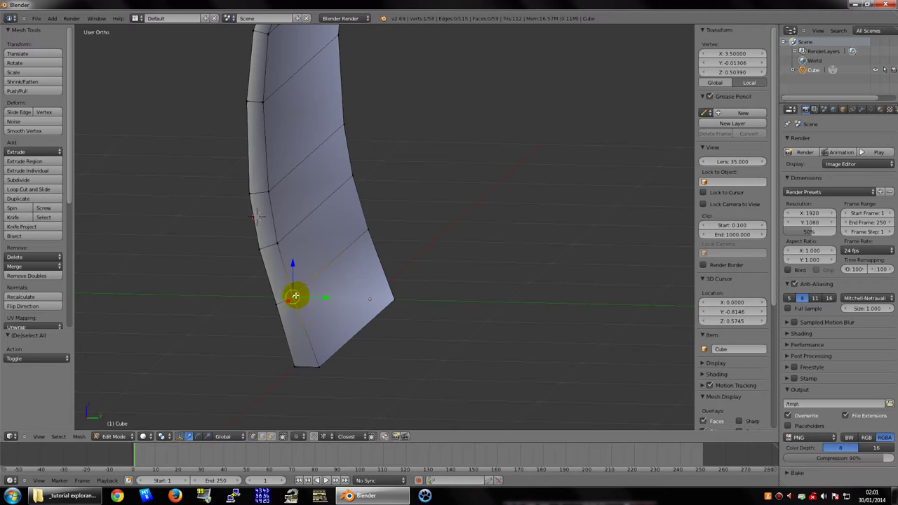
pyautogui.scroll(-4, 315, 291)
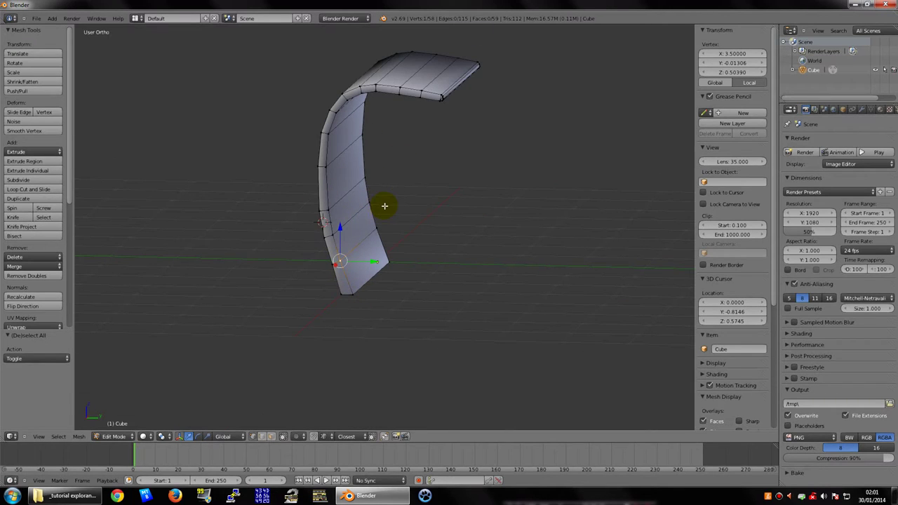
pyautogui.scroll(2, 405, 243)
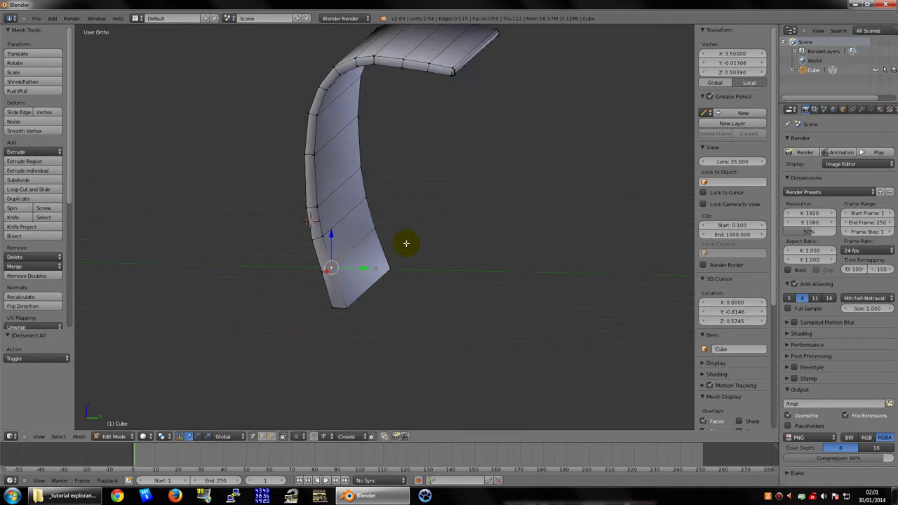
pyautogui.scroll(4, 297, 310)
pyautogui.moveTo(311, 319)
pyautogui.mouseDown(button='middle')
pyautogui.moveTo(341, 274)
pyautogui.moveTo(315, 269)
pyautogui.mouseUp(button='middle')
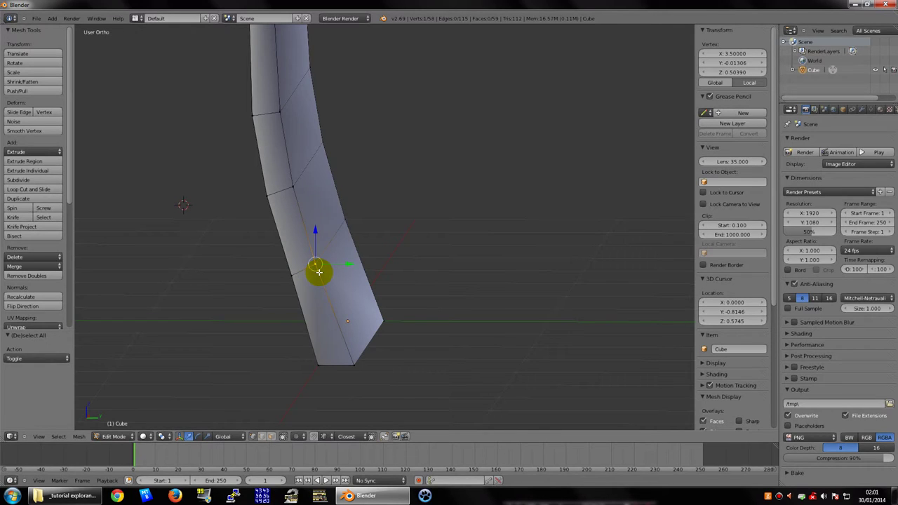
pyautogui.press('g')
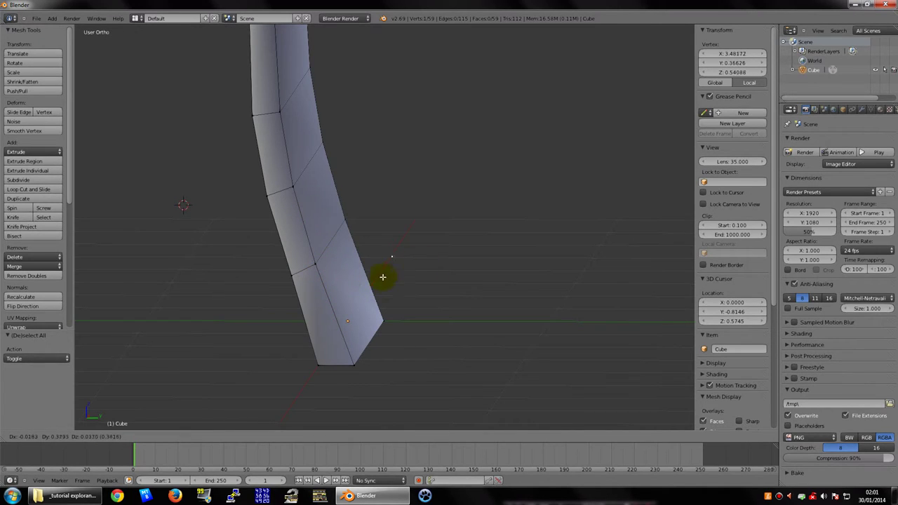
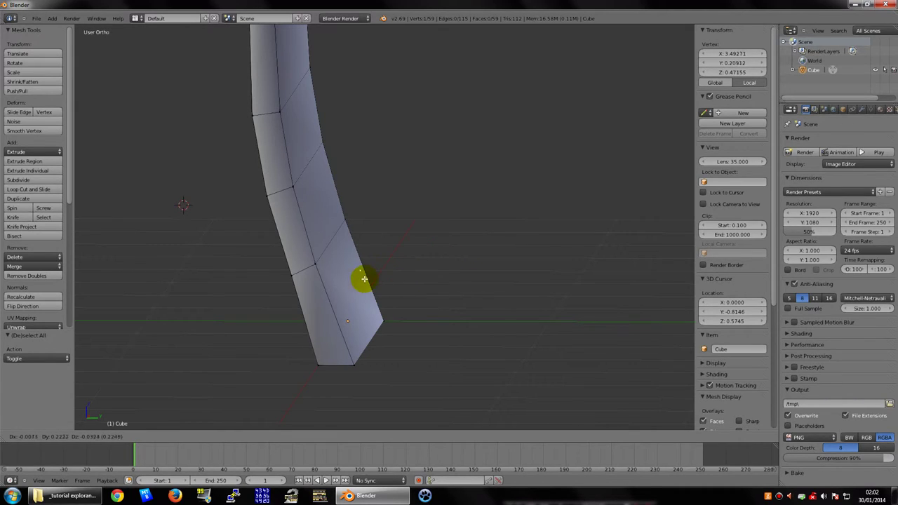
# - Move the duplicated loose vertex 0.102 along global Y, after trying the X and Z constraints
pyautogui.press('y')
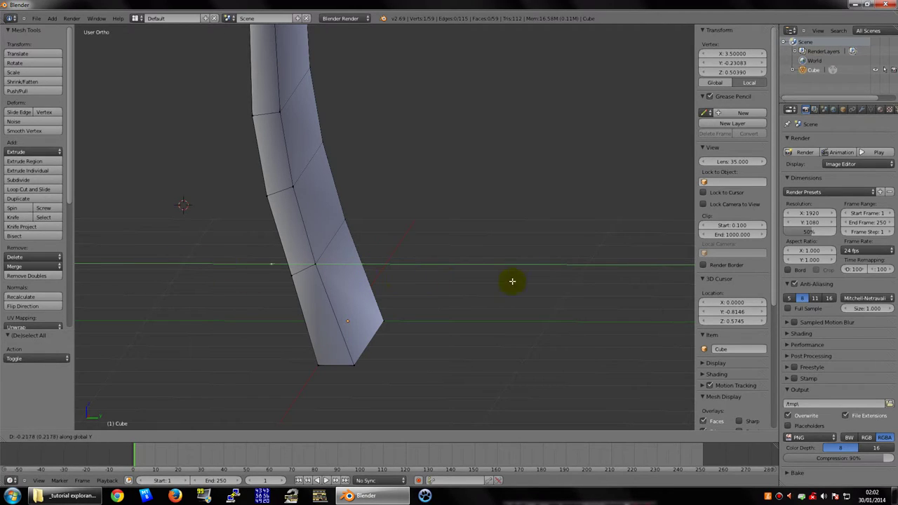
pyautogui.press('x')
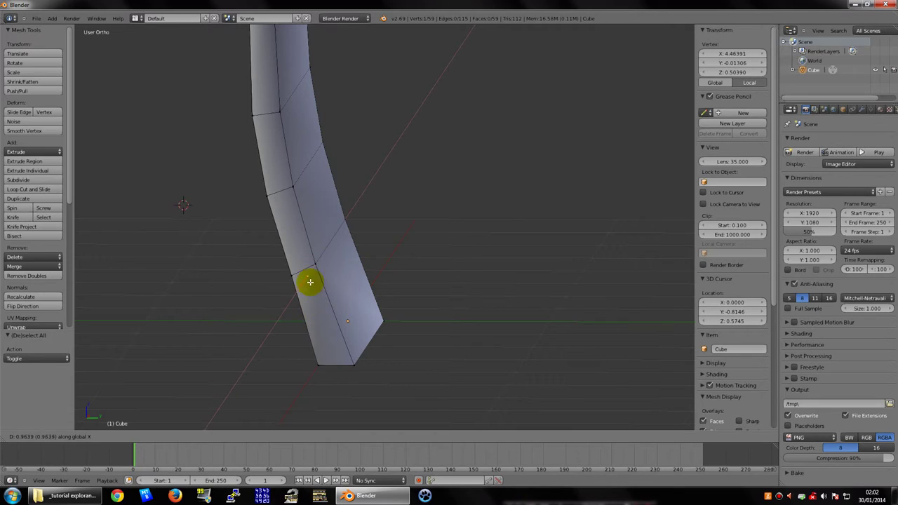
pyautogui.press('z')
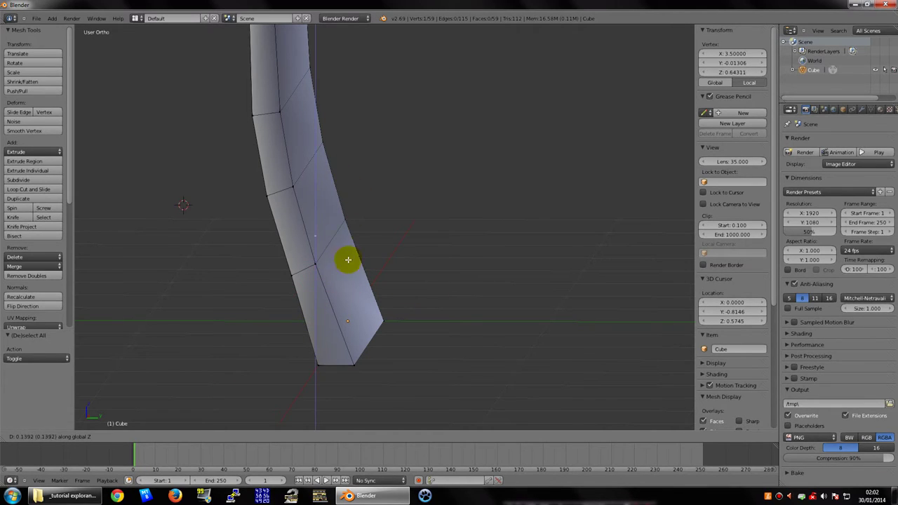
pyautogui.press('y')
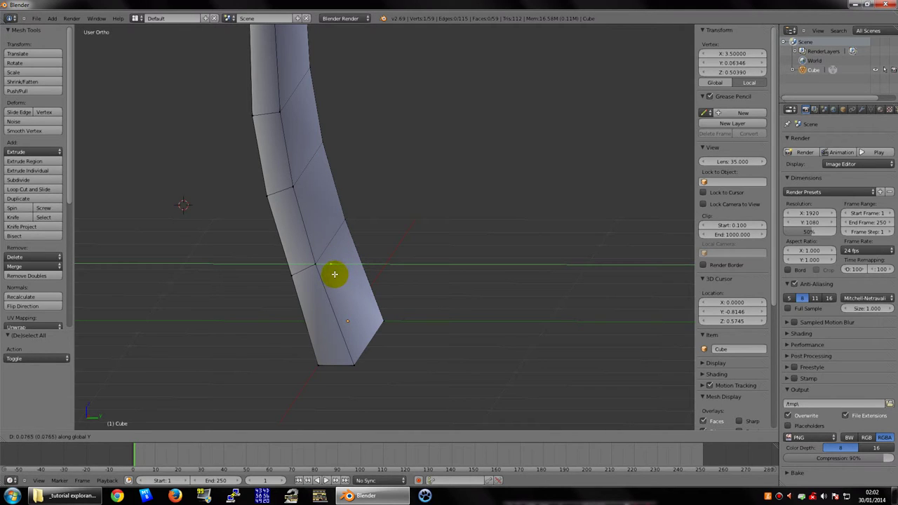
pyautogui.click(361, 272)
pyautogui.moveTo(361, 271)
pyautogui.mouseDown(button='middle')
pyautogui.moveTo(393, 250)
pyautogui.moveTo(387, 257)
pyautogui.mouseUp(button='middle')
# - In Right Ortho view, extrude the loose vertex sideways into a new edge
pyautogui.scroll(2, 393, 257)
pyautogui.scroll(3, 341, 255)
pyautogui.press('KP_3')
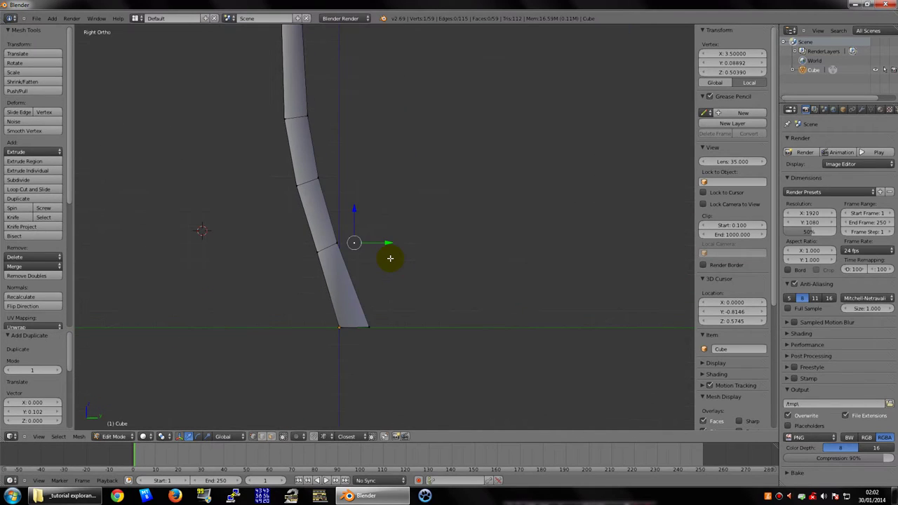
pyautogui.scroll(3, 399, 257)
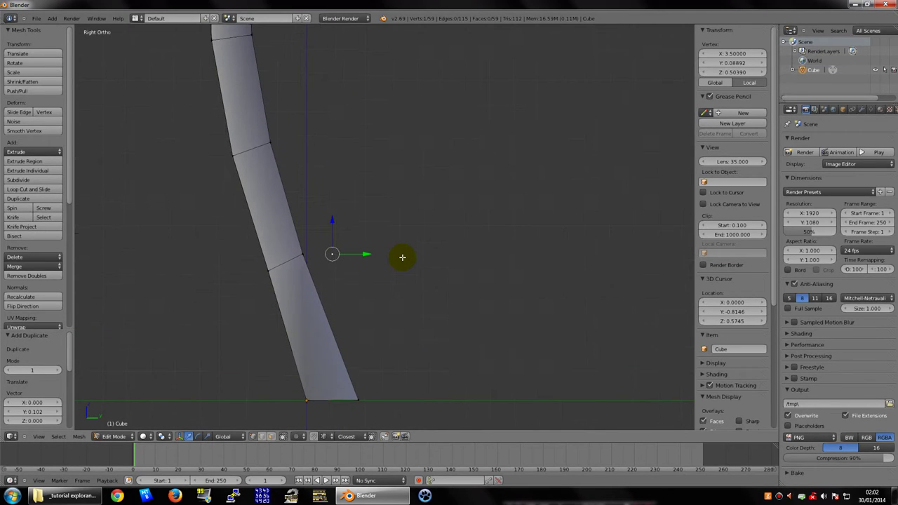
pyautogui.press('KP_5')
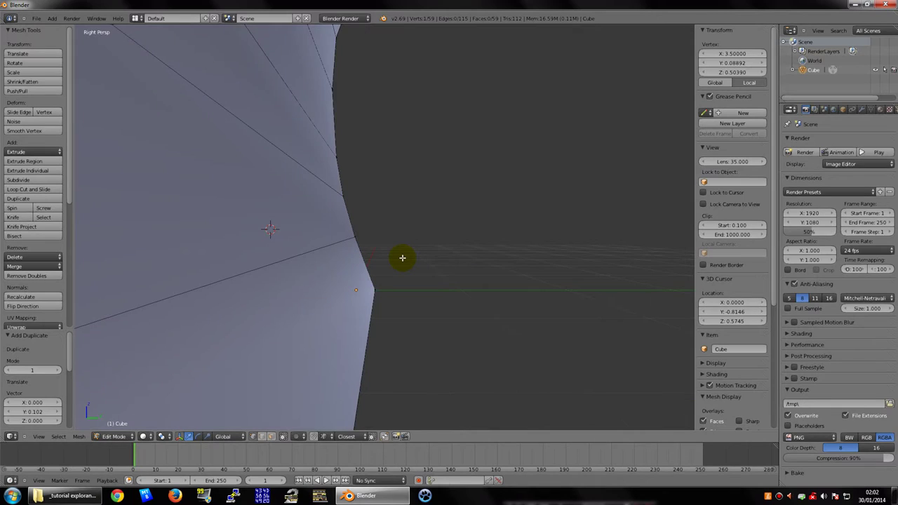
pyautogui.scroll(-5, 410, 267)
pyautogui.scroll(-2, 471, 299)
pyautogui.press('KP_5')
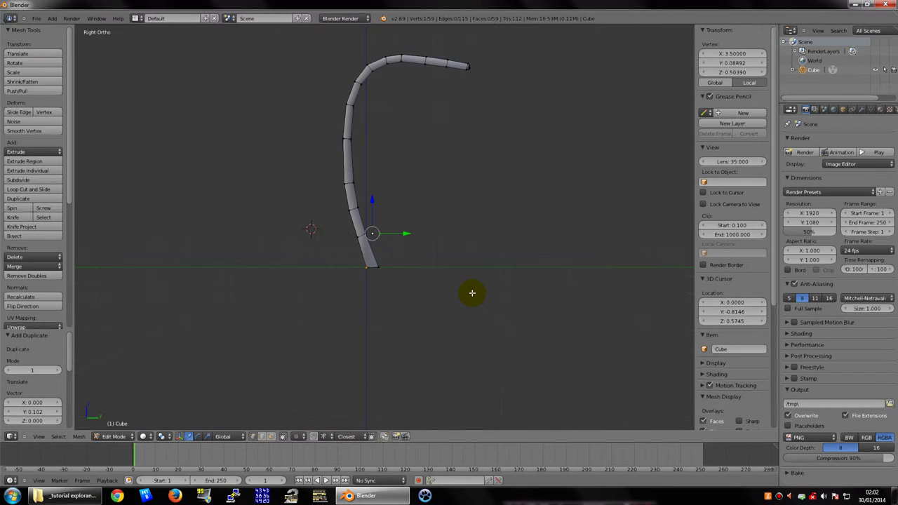
pyautogui.scroll(4, 472, 293)
pyautogui.scroll(4, 417, 286)
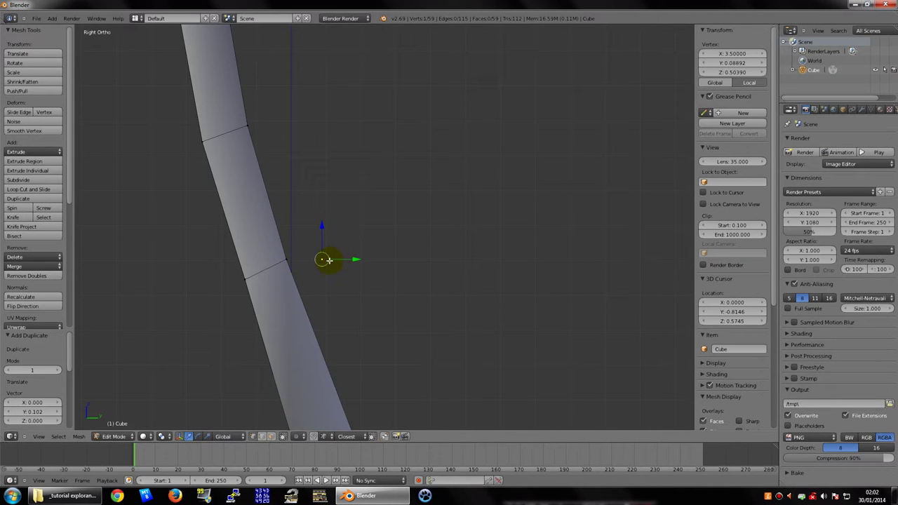
pyautogui.press('e')
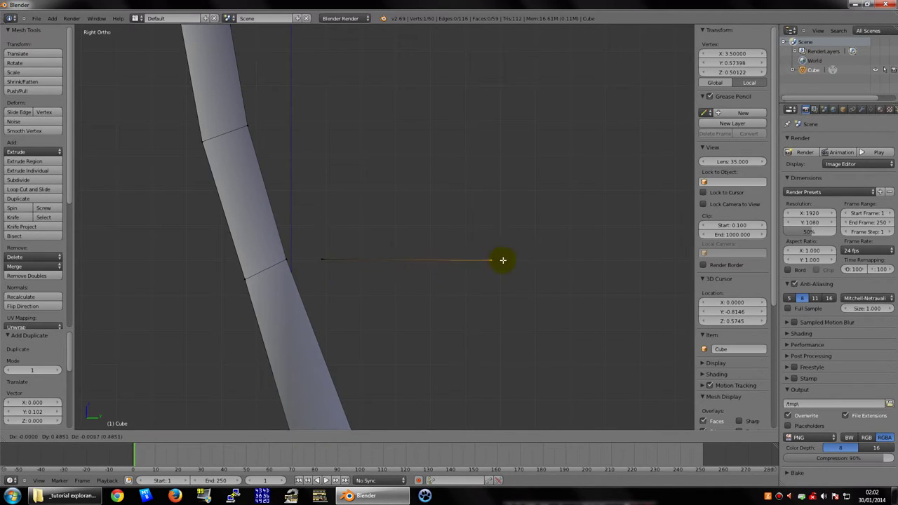
pyautogui.click(563, 257)
# - Reposition the extruded vertex, first freely and then vertically along Z
pyautogui.scroll(-3, 564, 257)
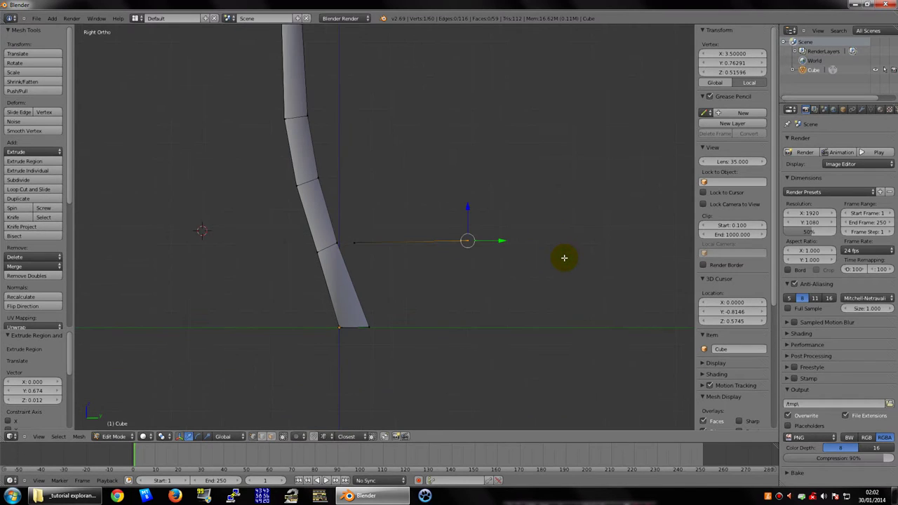
pyautogui.scroll(-1, 589, 259)
pyautogui.scroll(1, 475, 235)
pyautogui.scroll(1, 481, 231)
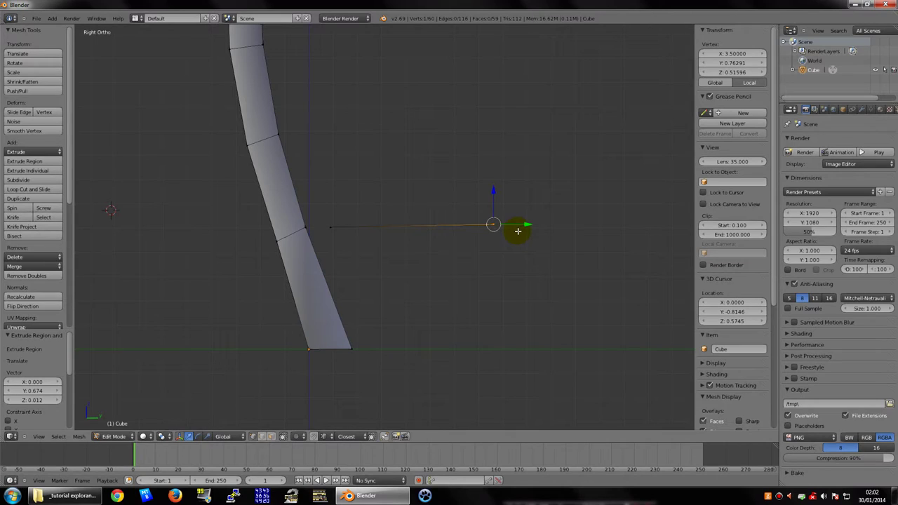
pyautogui.press('g')
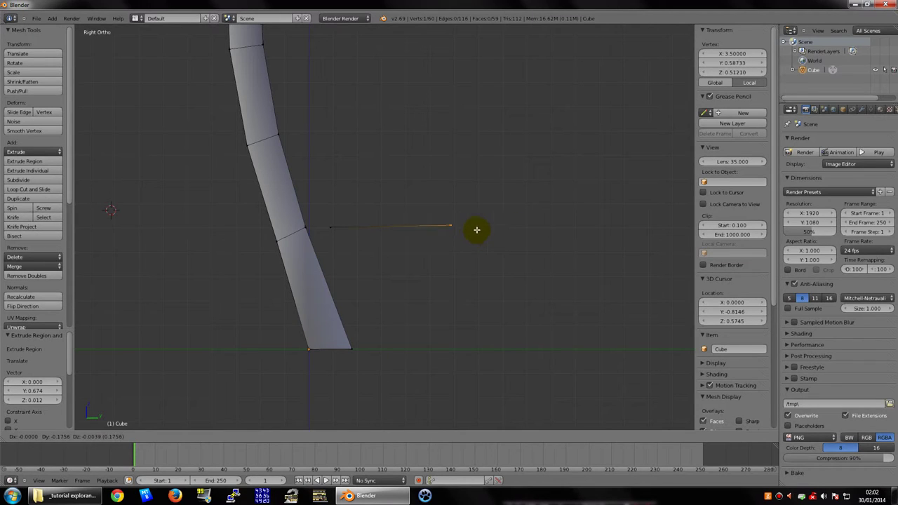
pyautogui.click(474, 226)
pyautogui.scroll(1, 470, 226)
pyautogui.scroll(2, 503, 219)
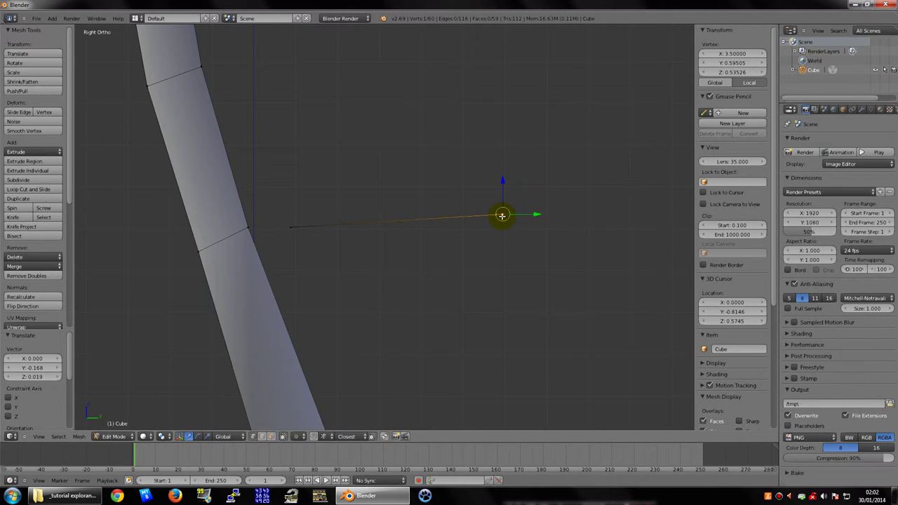
pyautogui.press('g')
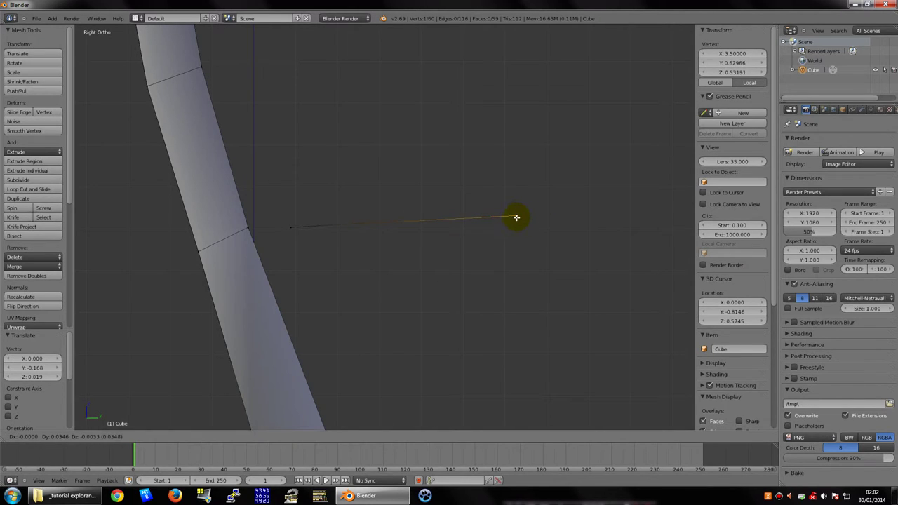
pyautogui.press('y')
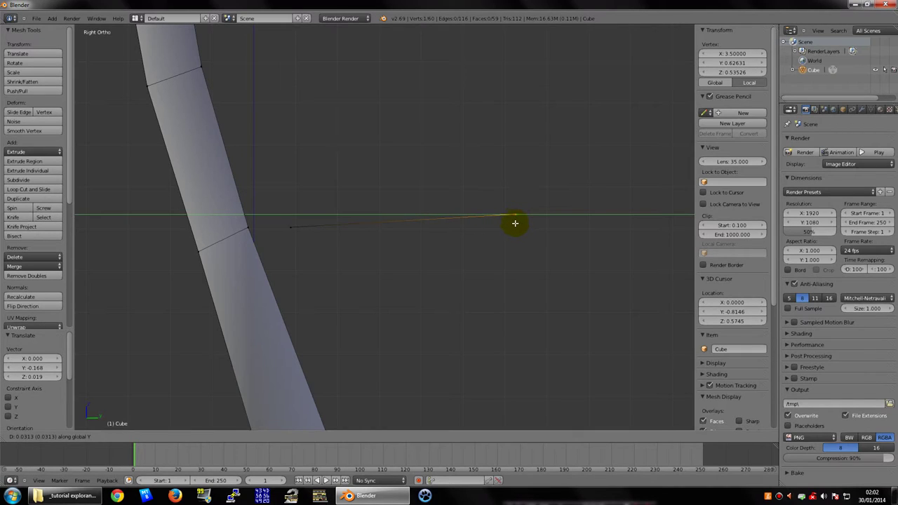
pyautogui.press('z')
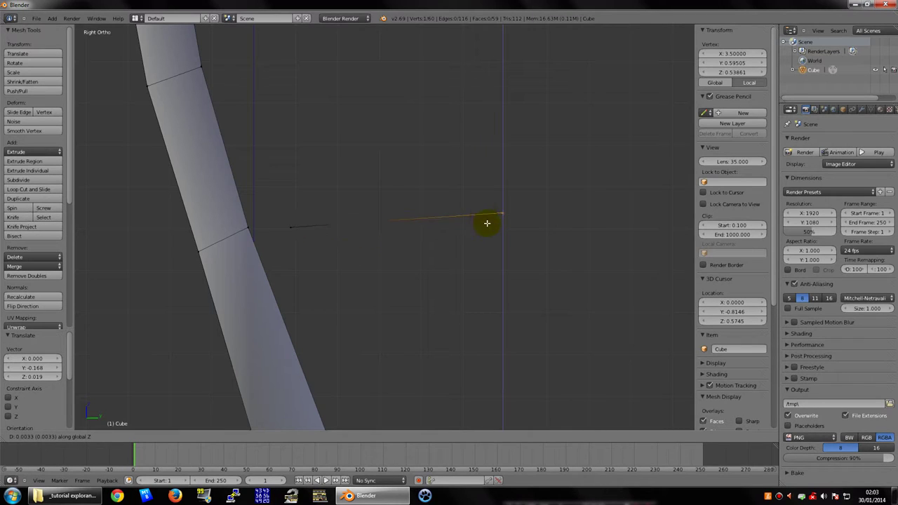
pyautogui.click(513, 219)
# - Settle the outer vertex at Y 0.59505, Z 0.53526 and open the Snap Element dropdown
pyautogui.hotkey('ctrl', 'space')
pyautogui.moveTo(507, 220)
pyautogui.mouseDown(button='middle')
pyautogui.moveTo(492, 231)
pyautogui.moveTo(538, 207)
pyautogui.mouseUp(button='middle')
pyautogui.press('KP_3')
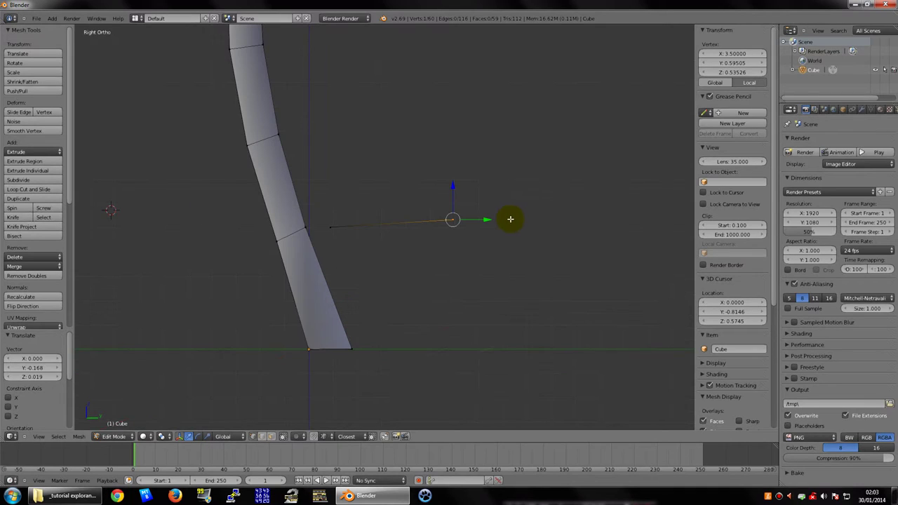
pyautogui.scroll(1, 453, 193)
pyautogui.scroll(2, 456, 195)
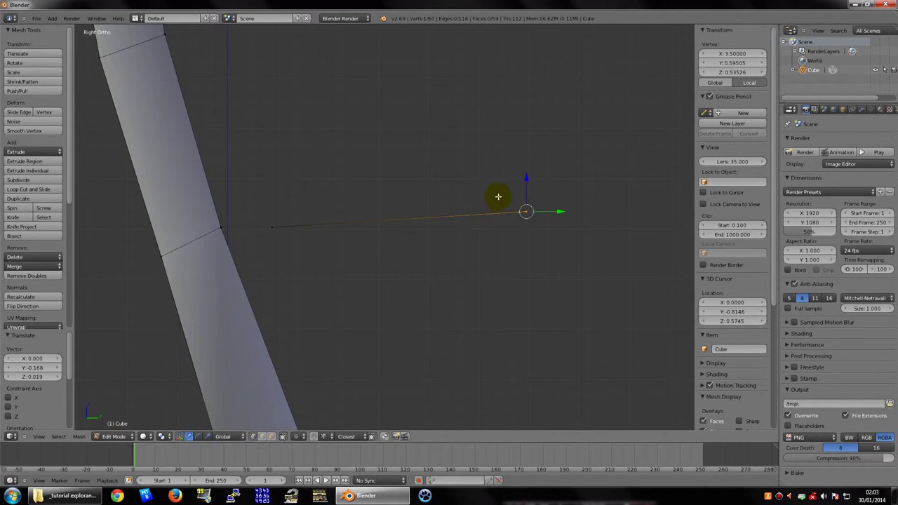
pyautogui.scroll(-1, 491, 204)
pyautogui.rightClick(313, 227)
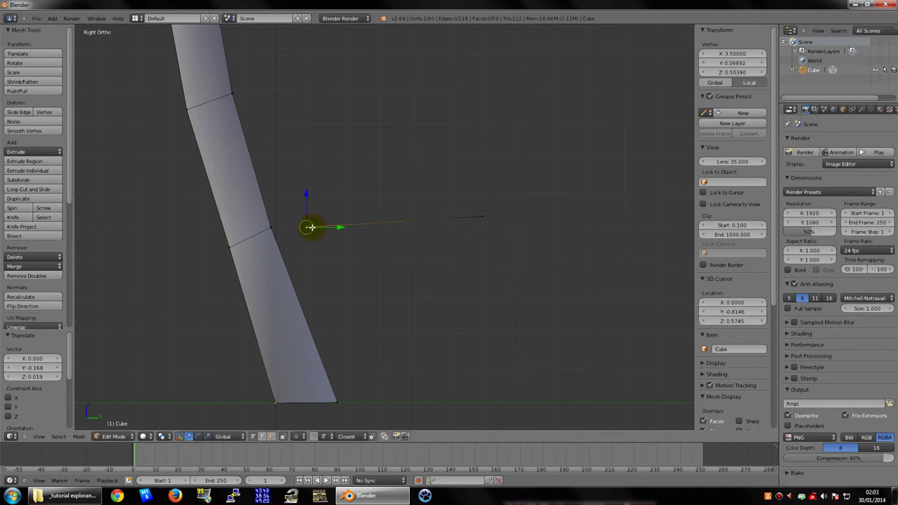
pyautogui.rightClick(482, 216)
pyautogui.scroll(1, 523, 210)
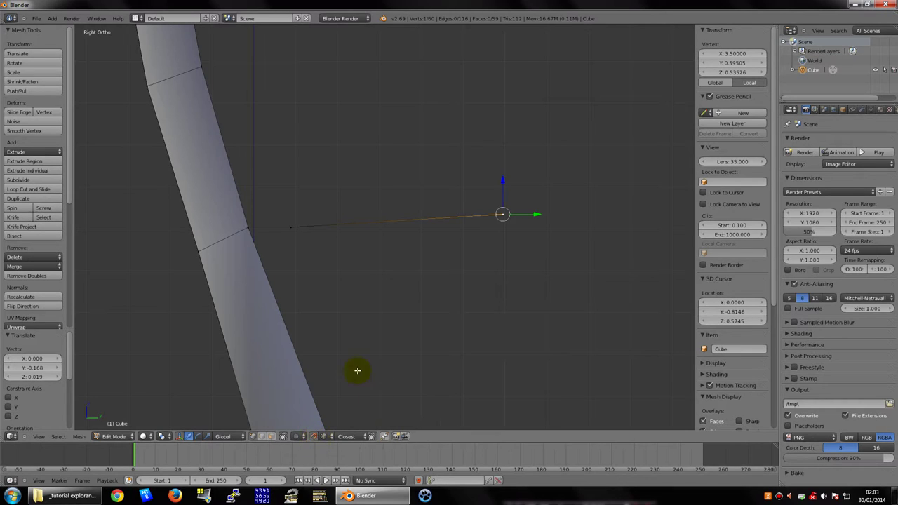
pyautogui.press('g')
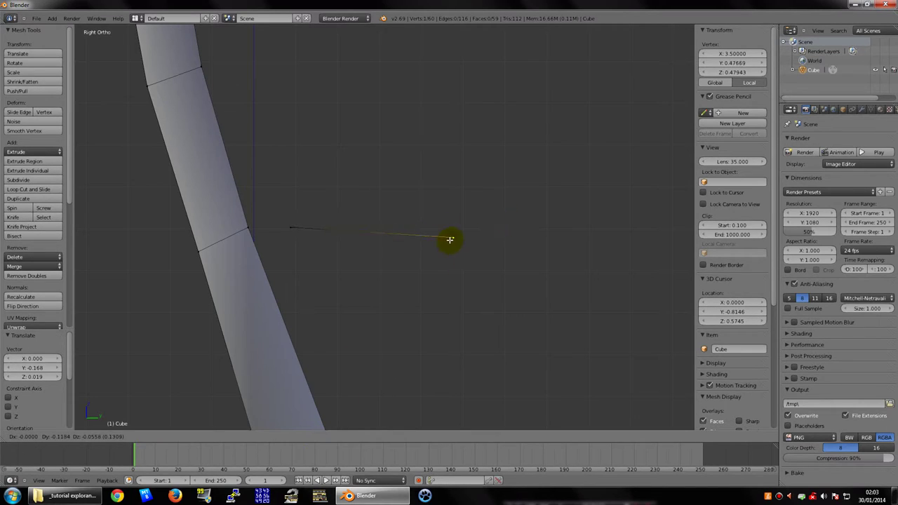
pyautogui.click(295, 228)
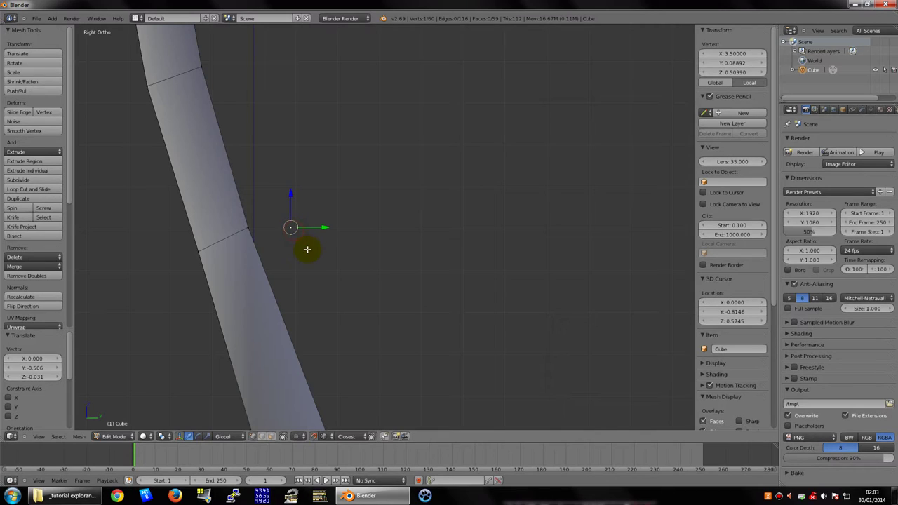
pyautogui.keyDown('ctrl'); pyautogui.click(308, 243); pyautogui.keyUp('ctrl')
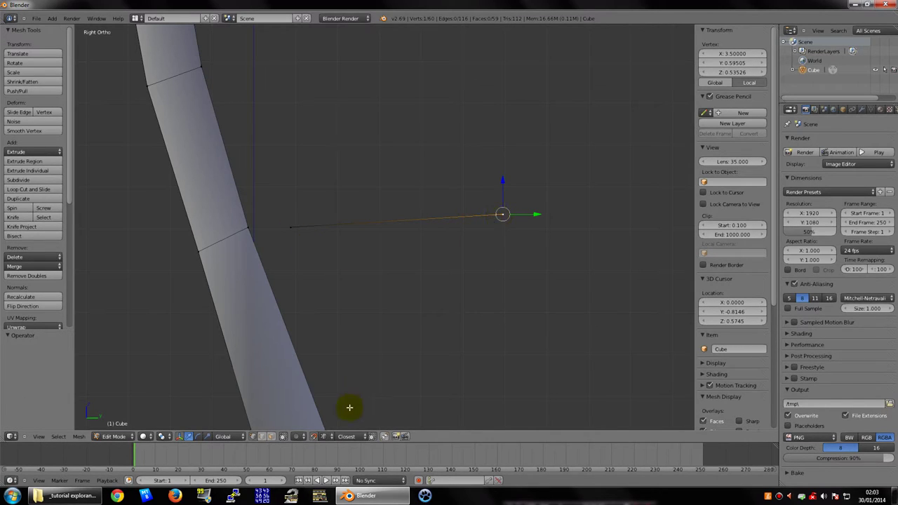
pyautogui.click(323, 437)
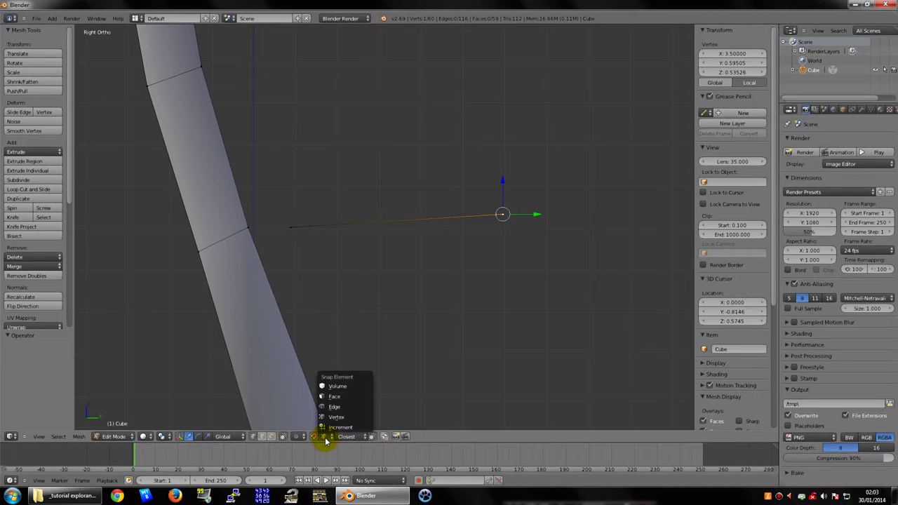
pyautogui.moveTo(502, 214); pyautogui.dragTo(501, 228)
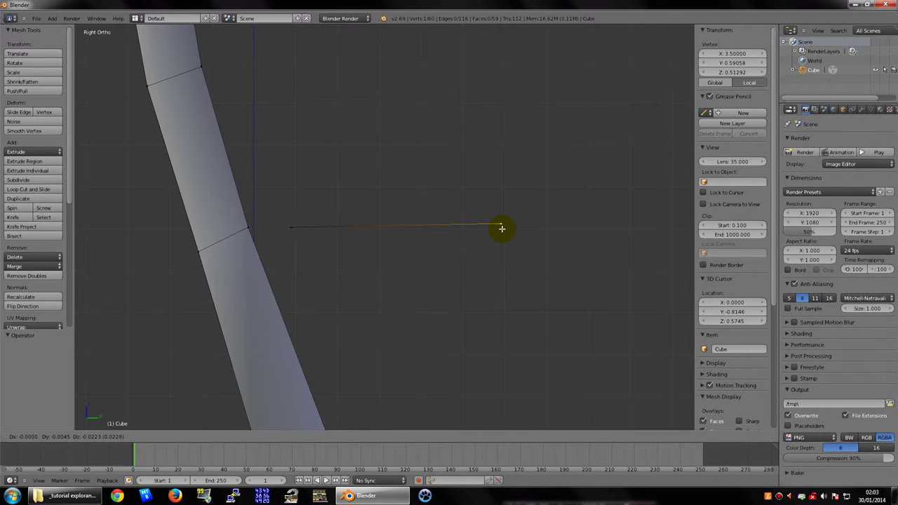
pyautogui.press('z')
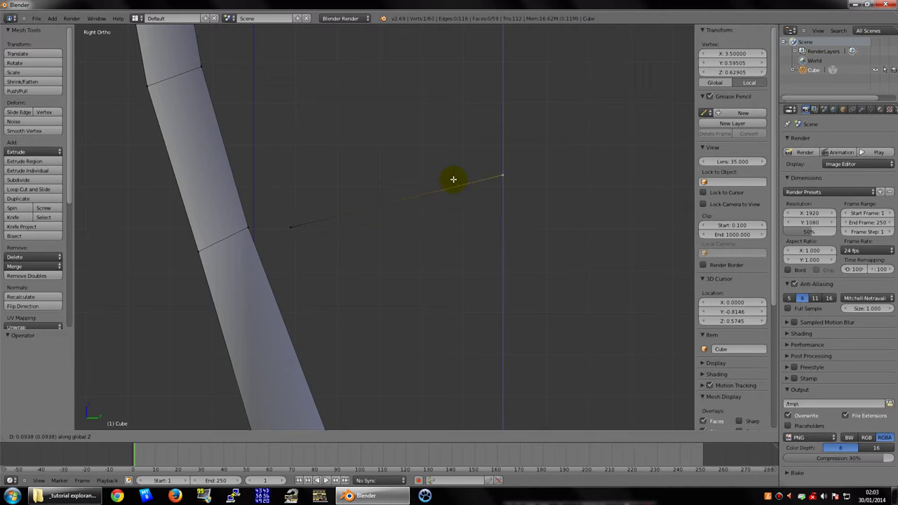
pyautogui.moveTo(501, 228)
pyautogui.mouseDown()
pyautogui.moveTo(461, 116)
pyautogui.moveTo(491, 194)
pyautogui.moveTo(517, 211)
pyautogui.moveTo(521, 202)
pyautogui.moveTo(504, 248)
pyautogui.moveTo(489, 239)
pyautogui.moveTo(353, 245)
pyautogui.moveTo(295, 225)
pyautogui.mouseUp()
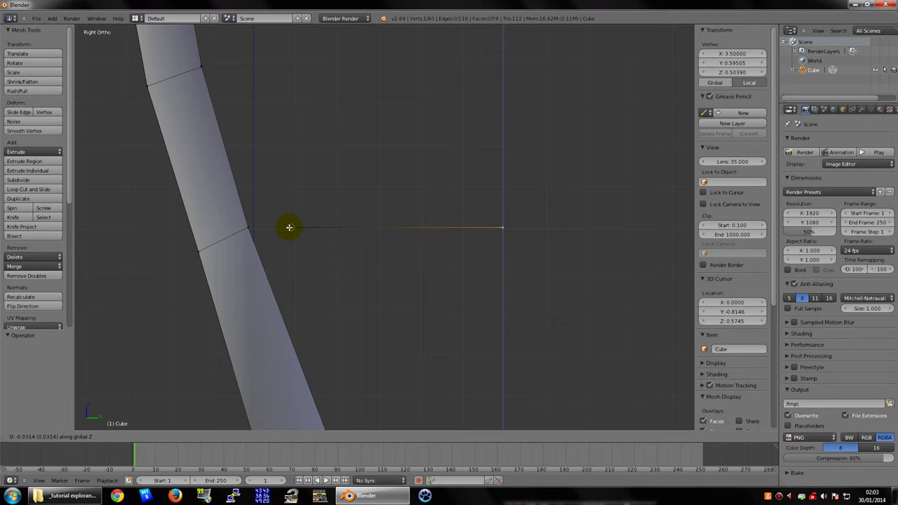
pyautogui.click(289, 227)
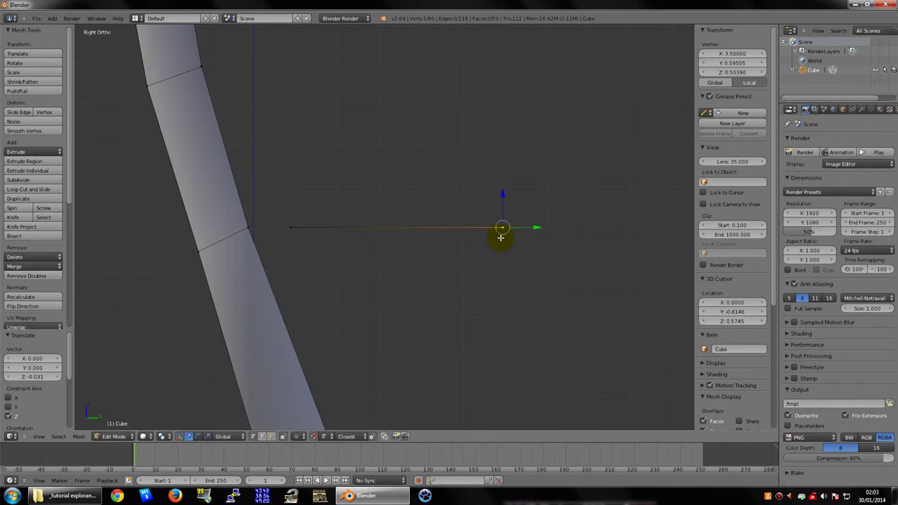
pyautogui.hotkey('ctrl', 'z')
pyautogui.rightClick(570, 226)
pyautogui.hotkey('ctrl', 'z')
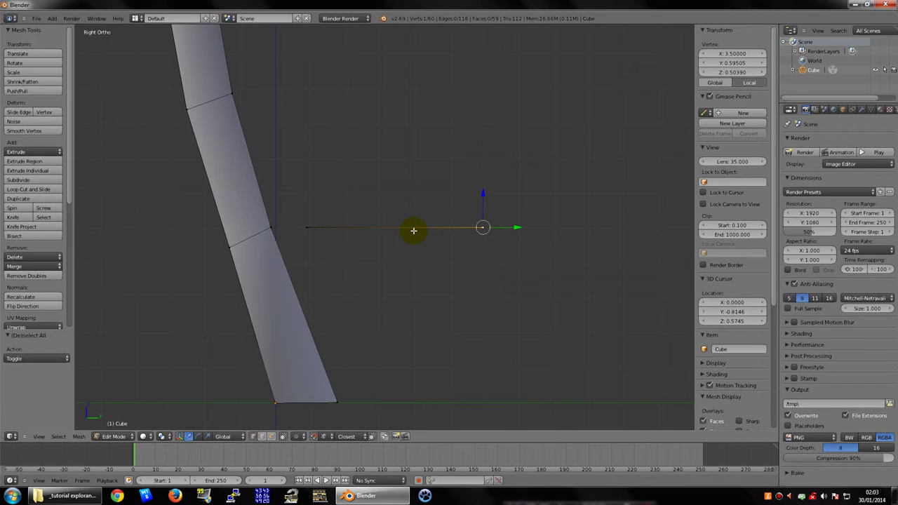
pyautogui.press('g')
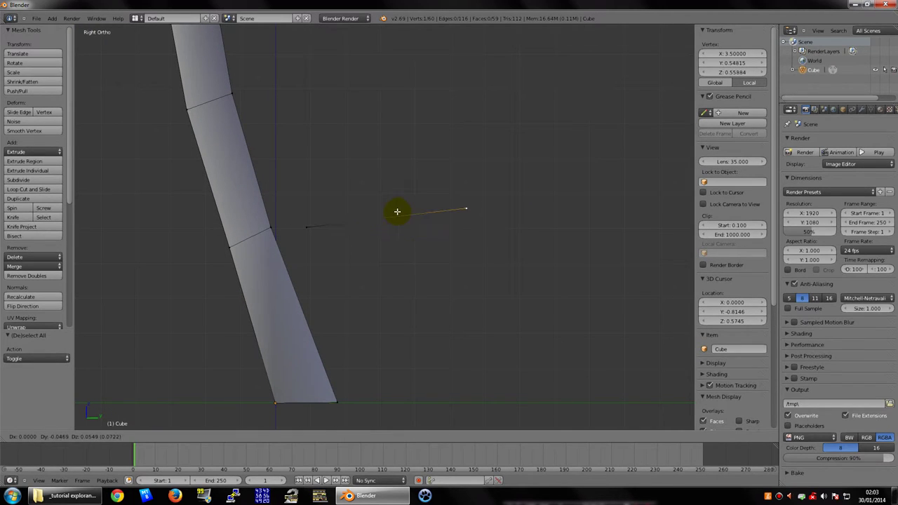
pyautogui.press('y')
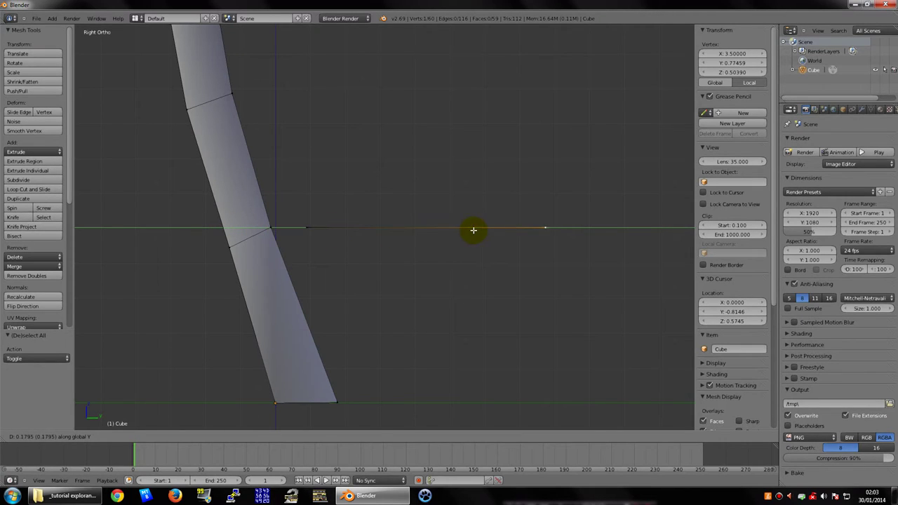
pyautogui.rightClick(452, 231)
pyautogui.press('g')
pyautogui.press('x')
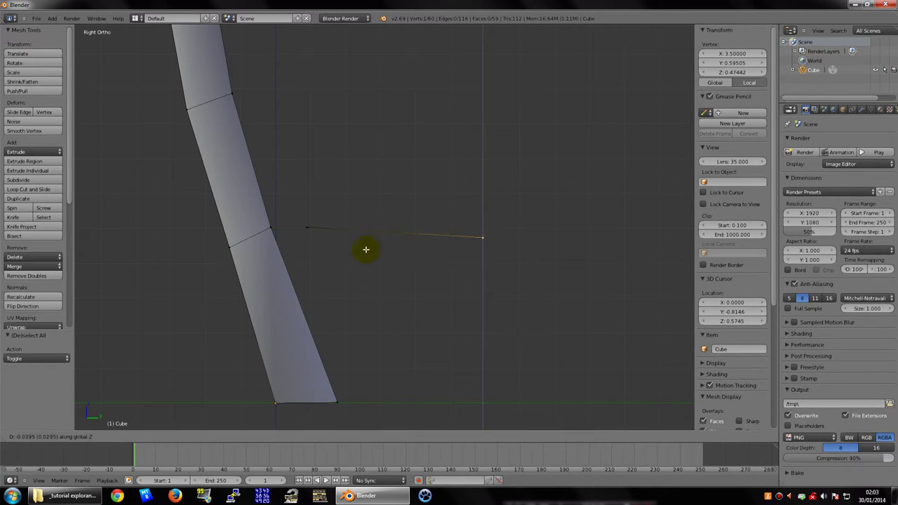
pyautogui.rightClick(390, 224)
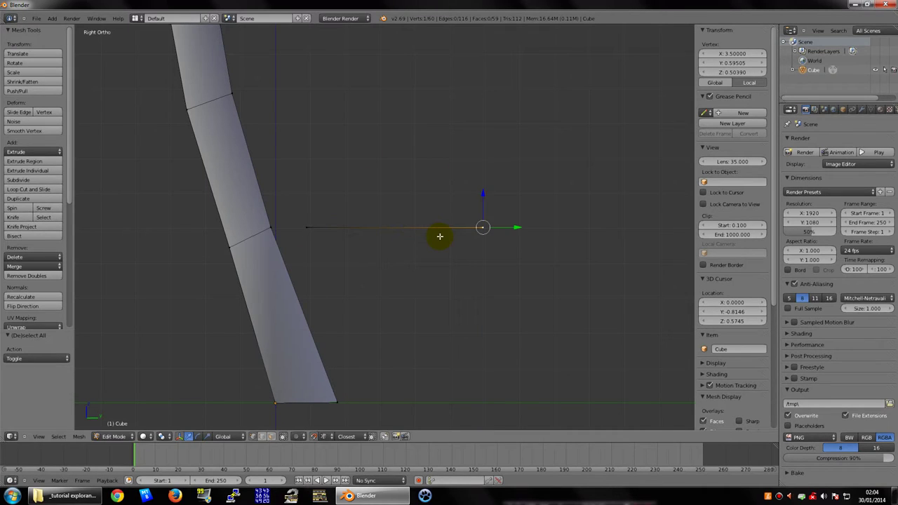
pyautogui.press('g')
pyautogui.press('x')
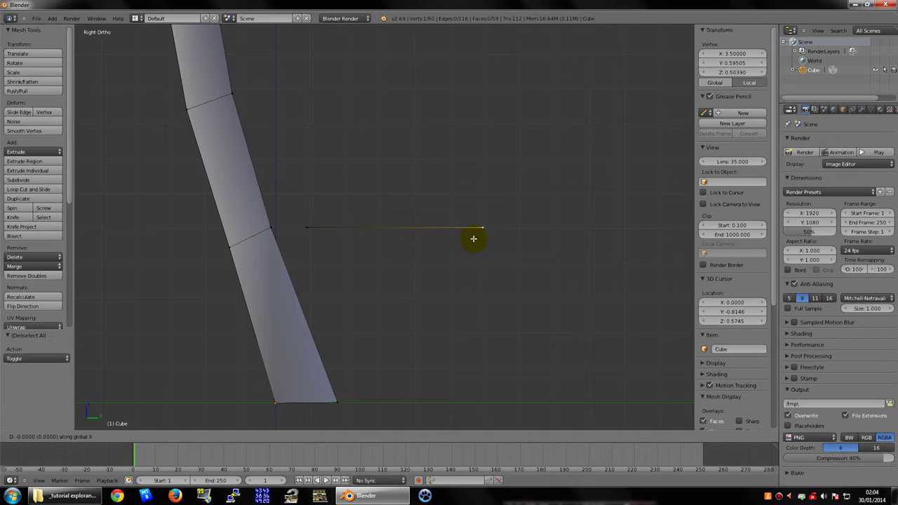
pyautogui.rightClick(473, 239)
pyautogui.scroll(-4, 479, 227)
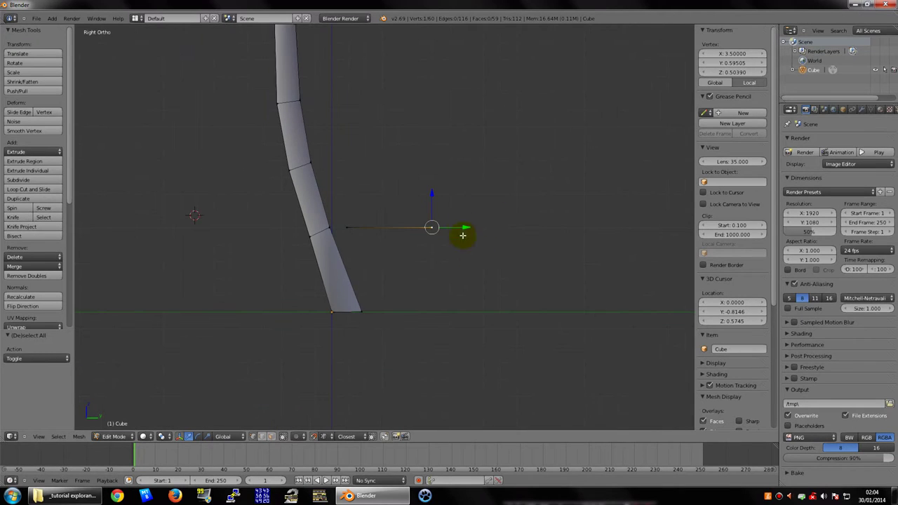
pyautogui.moveTo(463, 235)
pyautogui.mouseDown(button='middle')
pyautogui.moveTo(427, 243)
pyautogui.moveTo(461, 206)
pyautogui.mouseUp(button='middle')
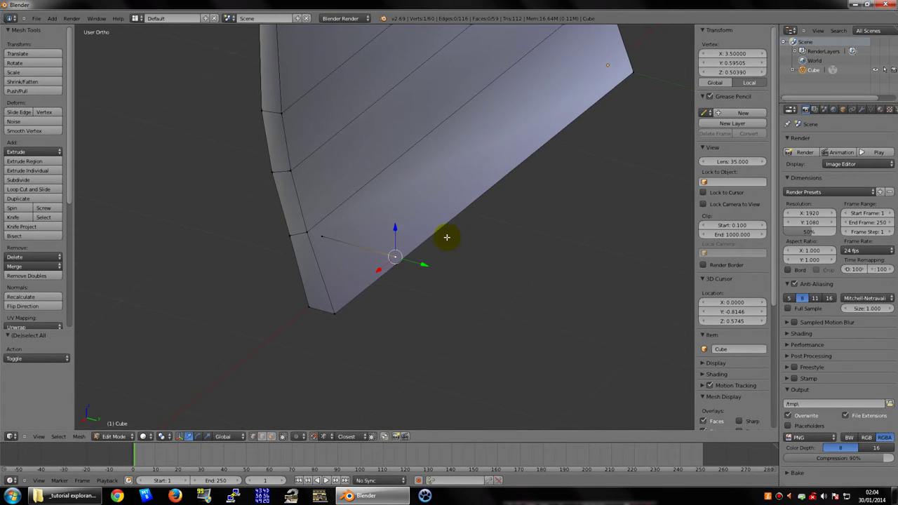
# - Undo the vertex's X move so the stray vertex sits back on the strip's vertex
pyautogui.press('g')
pyautogui.press('x')
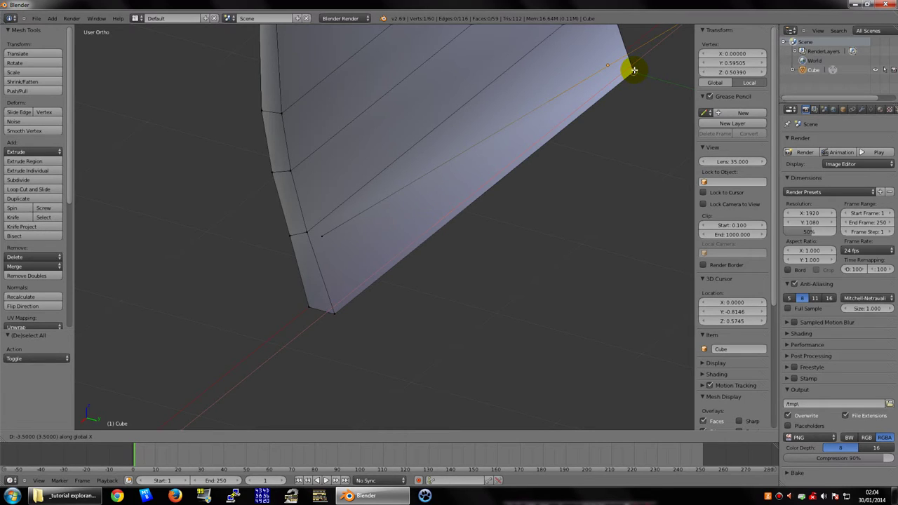
pyautogui.click(629, 70)
pyautogui.moveTo(611, 113)
pyautogui.mouseDown(button='middle')
pyautogui.moveTo(597, 141)
pyautogui.moveTo(433, 168)
pyautogui.moveTo(411, 154)
pyautogui.moveTo(414, 164)
pyautogui.moveTo(345, 150)
pyautogui.moveTo(427, 175)
pyautogui.moveTo(395, 190)
pyautogui.moveTo(528, 270)
pyautogui.mouseUp(button='middle')
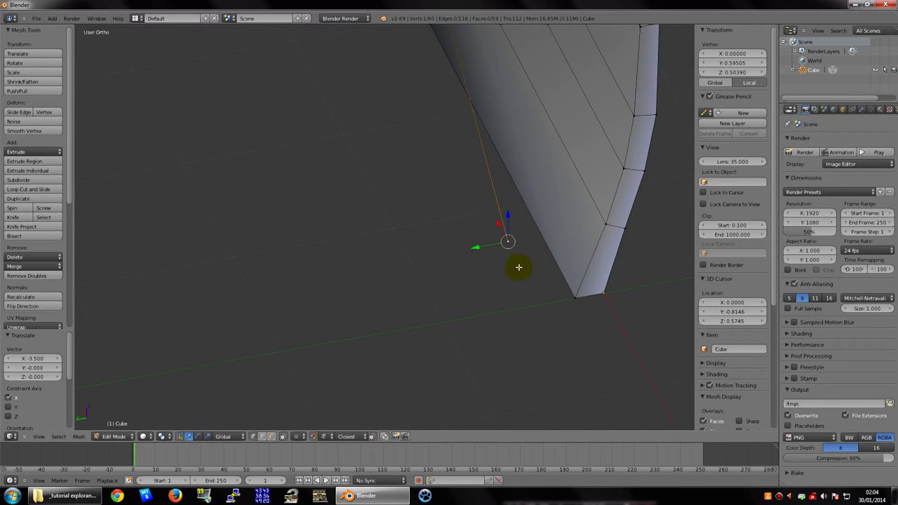
pyautogui.press('g')
pyautogui.press('x')
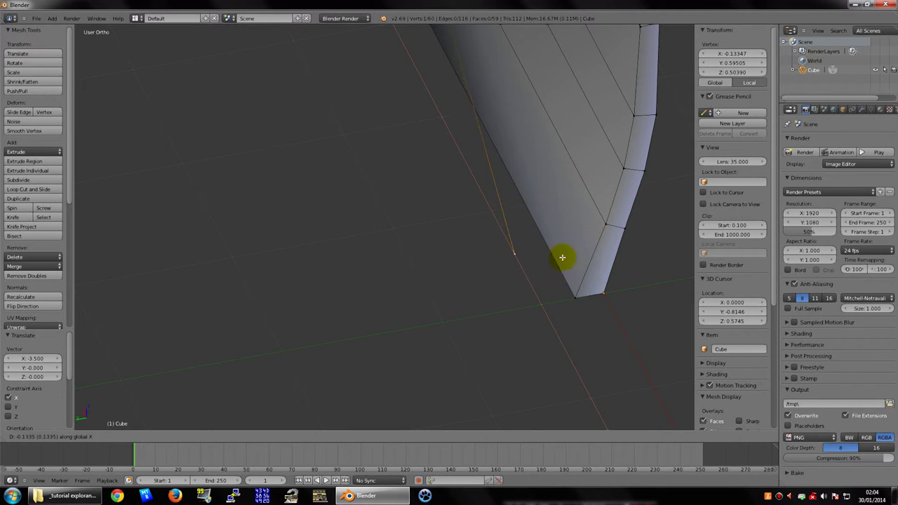
pyautogui.rightClick(482, 193)
pyautogui.moveTo(482, 193)
pyautogui.mouseDown(button='middle')
pyautogui.moveTo(563, 169)
pyautogui.moveTo(593, 172)
pyautogui.mouseUp(button='middle')
pyautogui.hotkey('ctrl', 'z')
pyautogui.moveTo(481, 167)
pyautogui.mouseDown(button='middle')
pyautogui.moveTo(509, 176)
pyautogui.moveTo(484, 172)
pyautogui.moveTo(507, 172)
pyautogui.moveTo(485, 175)
pyautogui.moveTo(489, 182)
pyautogui.mouseUp(button='middle')
pyautogui.press('a')
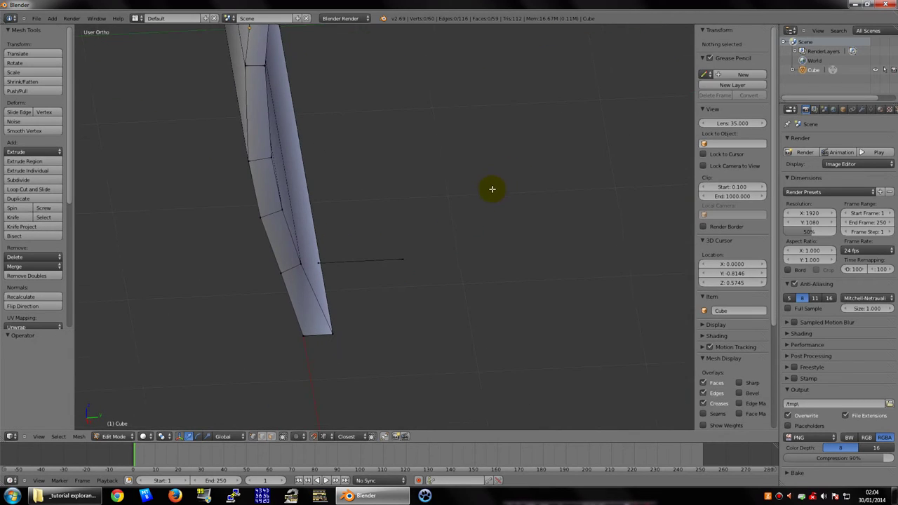
pyautogui.hotkey('ctrl', 'z')
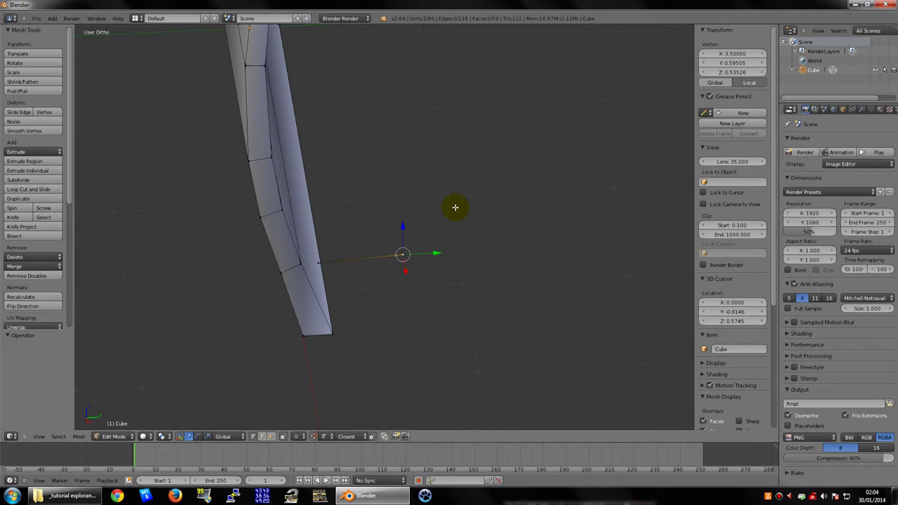
pyautogui.hotkey('ctrl', 'z')
pyautogui.hotkey('ctrl', 'z')
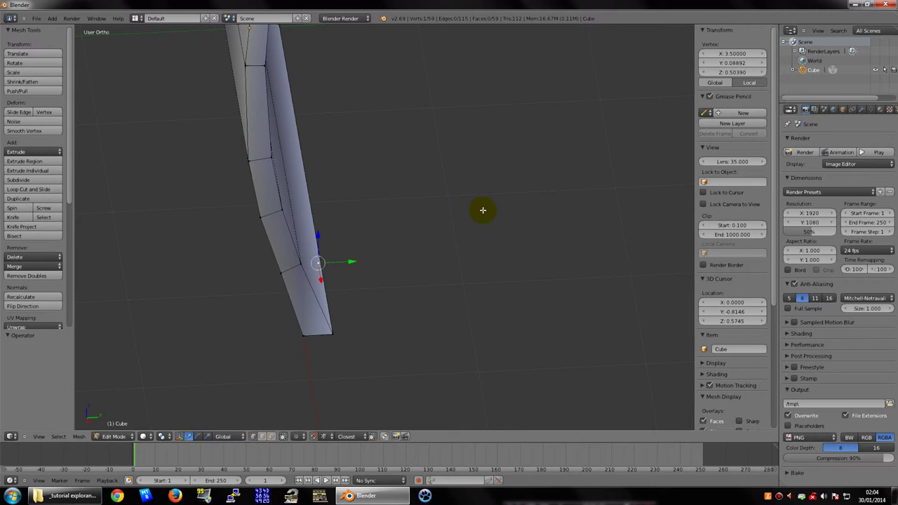
# - In Right Ortho view, extrude a new edge 0.515 along Y from the strip
pyautogui.press('KP_3')
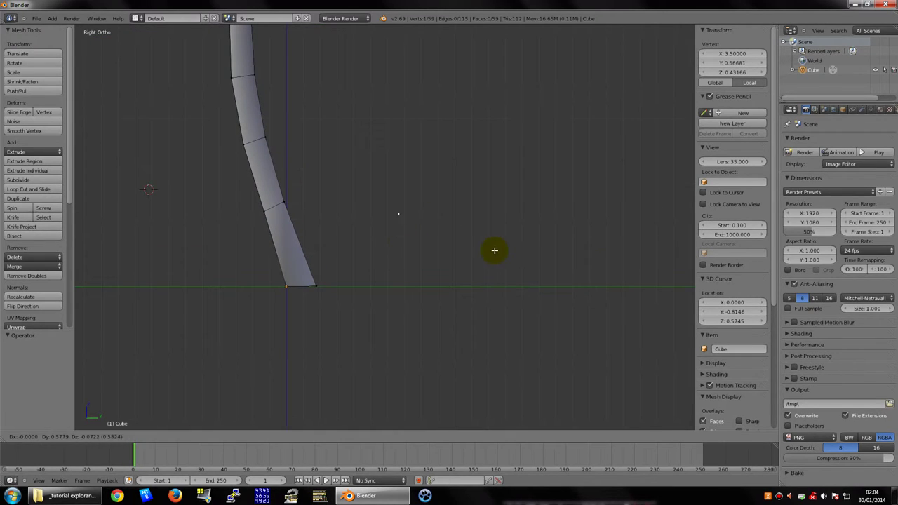
pyautogui.scroll(5, 431, 243)
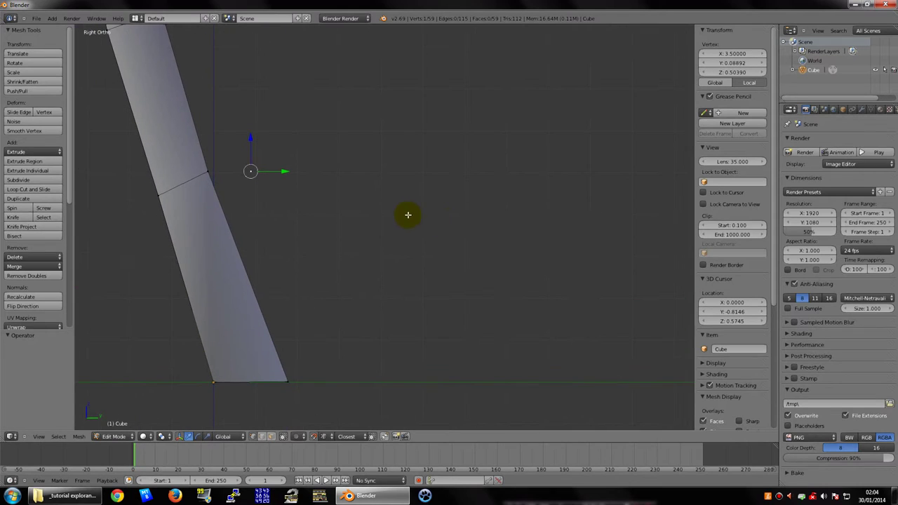
pyautogui.keyDown('shift'); pyautogui.moveTo(281, 200); pyautogui.dragTo(302, 168, button='middle'); pyautogui.keyUp('shift')
pyautogui.press('g')
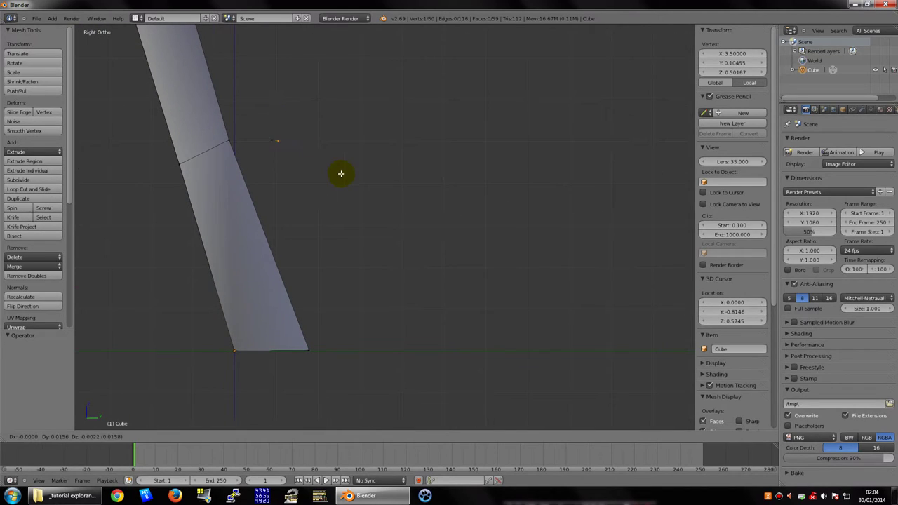
pyautogui.press('y')
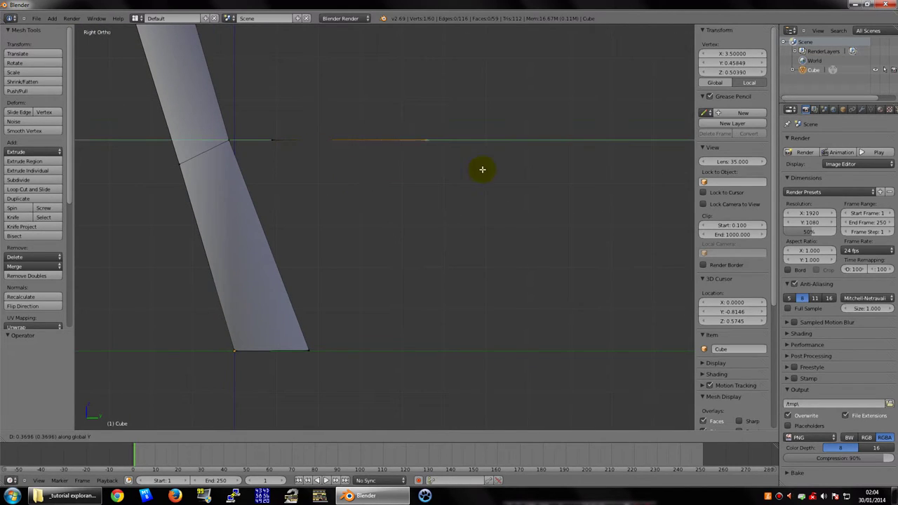
pyautogui.click(530, 169)
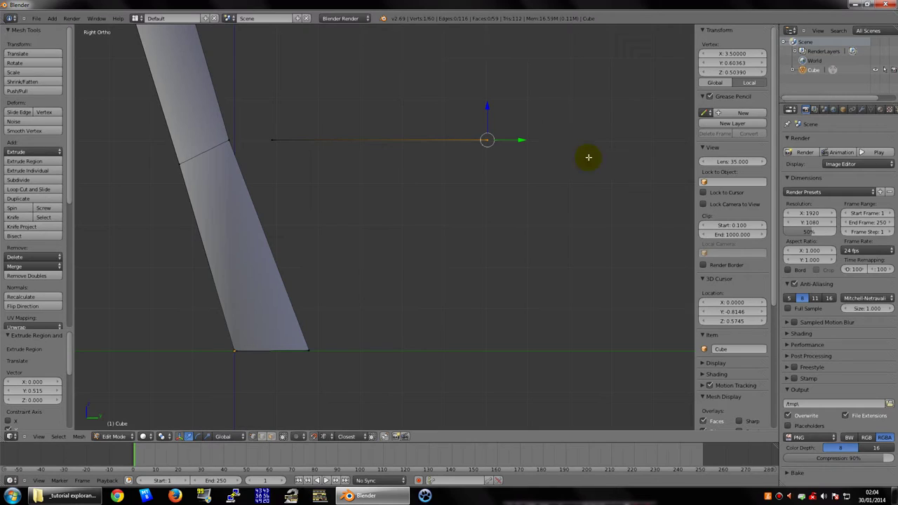
# - Extrude short edges rightward, round a downward U-bend and back left, then start a long return edge
pyautogui.scroll(1, 457, 152)
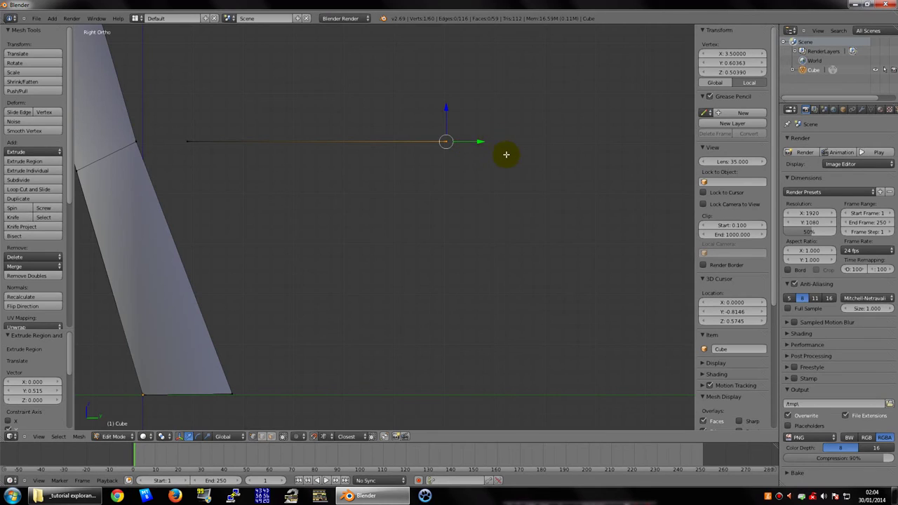
pyautogui.press('g')
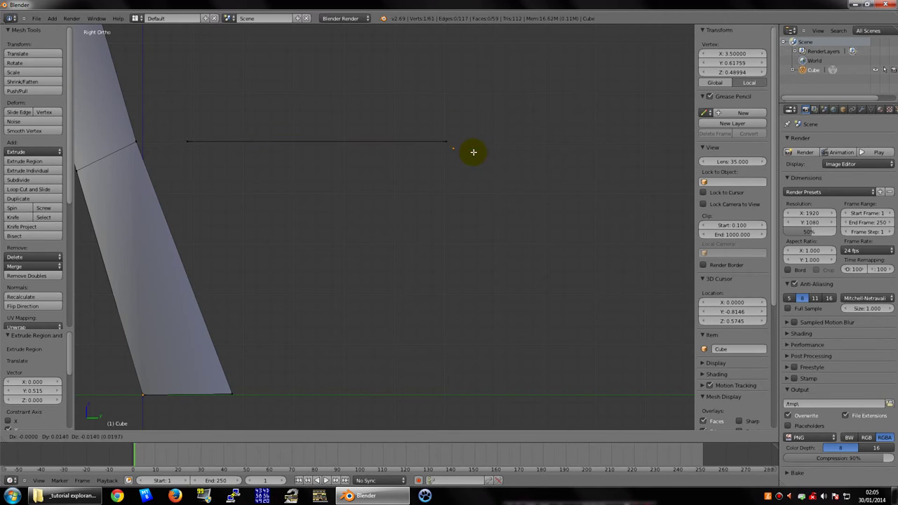
pyautogui.click(479, 149)
pyautogui.press('e')
pyautogui.click(487, 159)
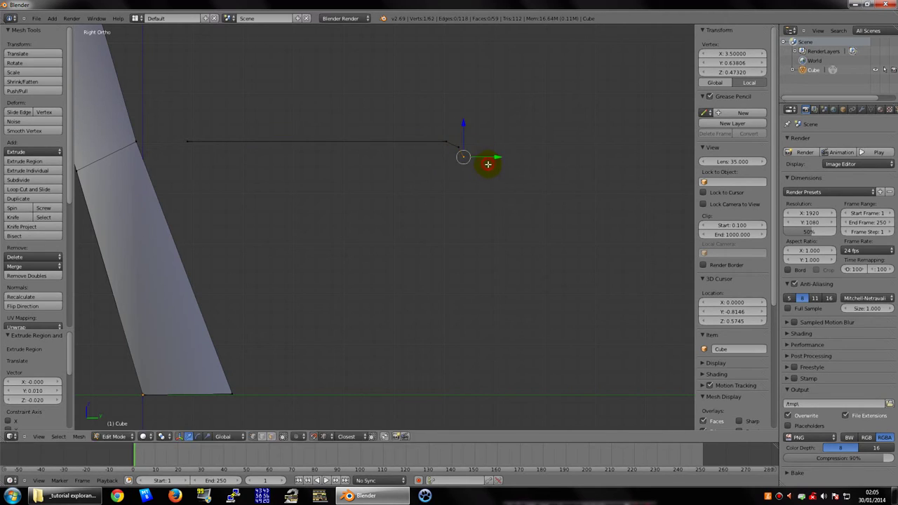
pyautogui.press('e')
pyautogui.click(488, 179)
pyautogui.press('e')
pyautogui.click(486, 192)
pyautogui.press('e')
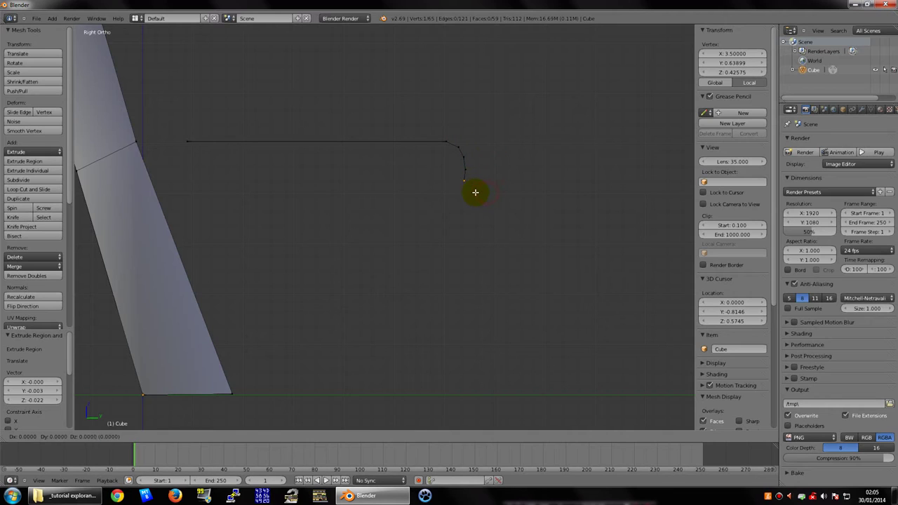
pyautogui.click(471, 202)
pyautogui.press('e')
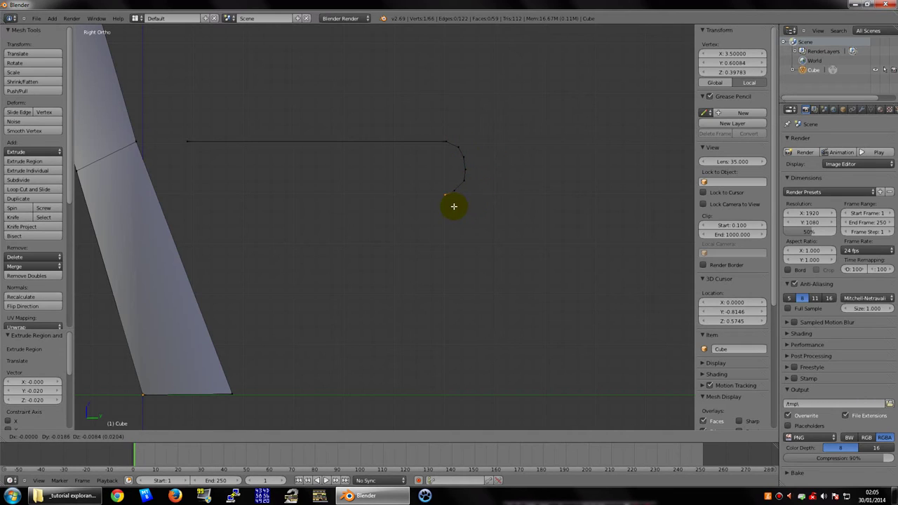
pyautogui.click(446, 207)
pyautogui.press('e')
pyautogui.click(435, 207)
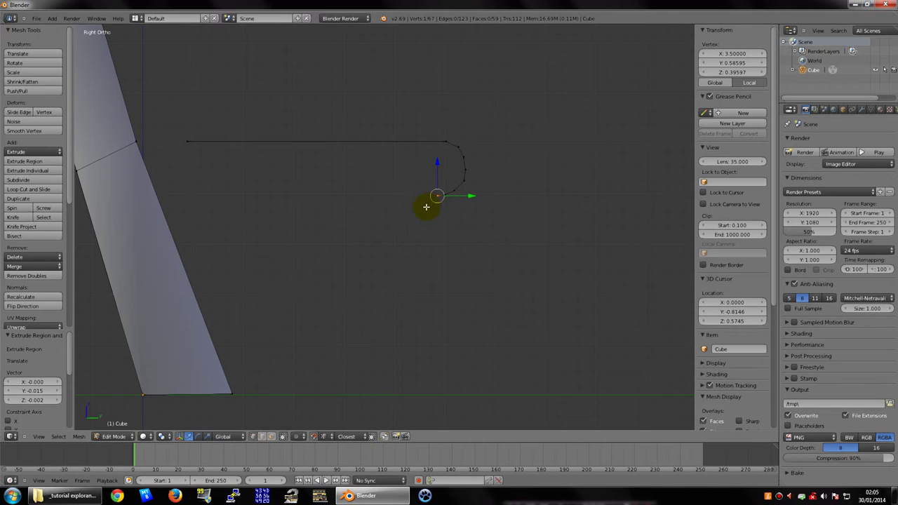
pyautogui.press('e')
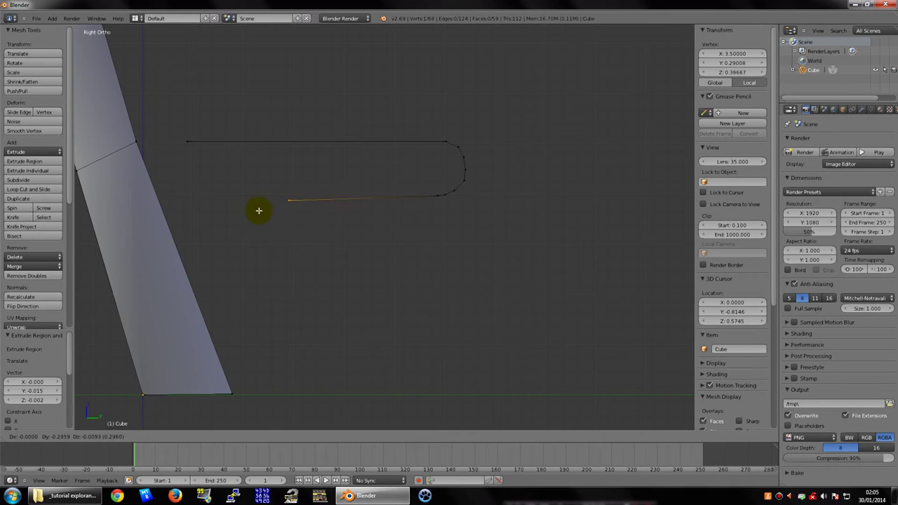
# - Place the long return edge near the strip and extrude three vertices climbing upward
pyautogui.click(180, 203)
pyautogui.keyDown('shift'); pyautogui.moveTo(243, 190); pyautogui.dragTo(349, 184, button='middle'); pyautogui.keyUp('shift')
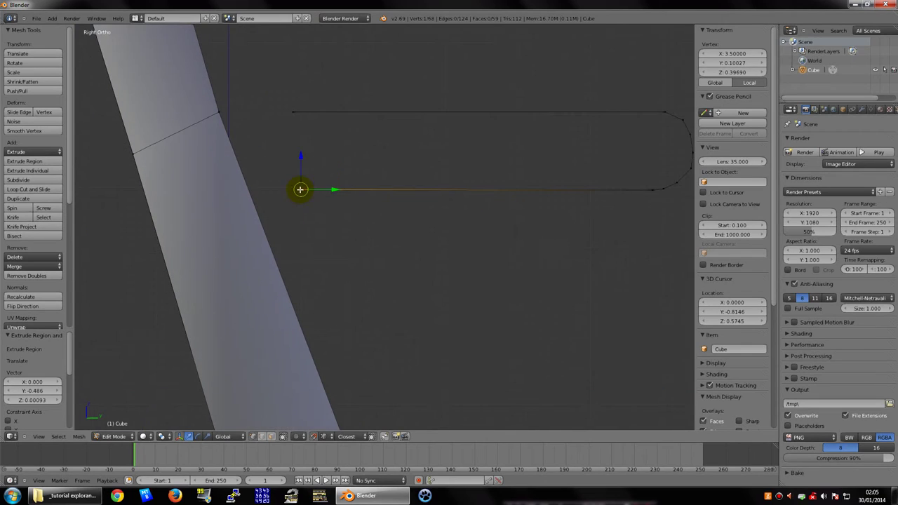
pyautogui.press('e')
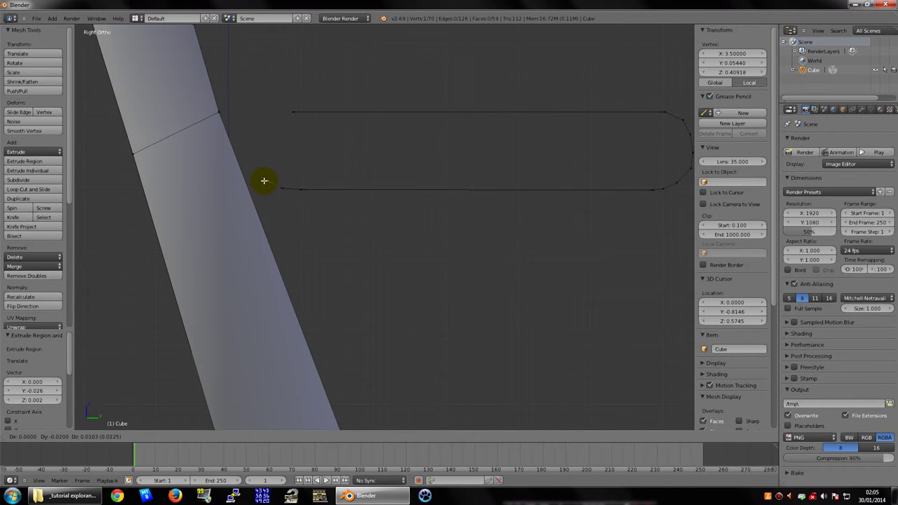
pyautogui.click(264, 181)
pyautogui.press('e')
pyautogui.click(255, 163)
pyautogui.keyDown('shift'); pyautogui.moveTo(296, 177); pyautogui.dragTo(330, 211, button='middle'); pyautogui.keyUp('shift')
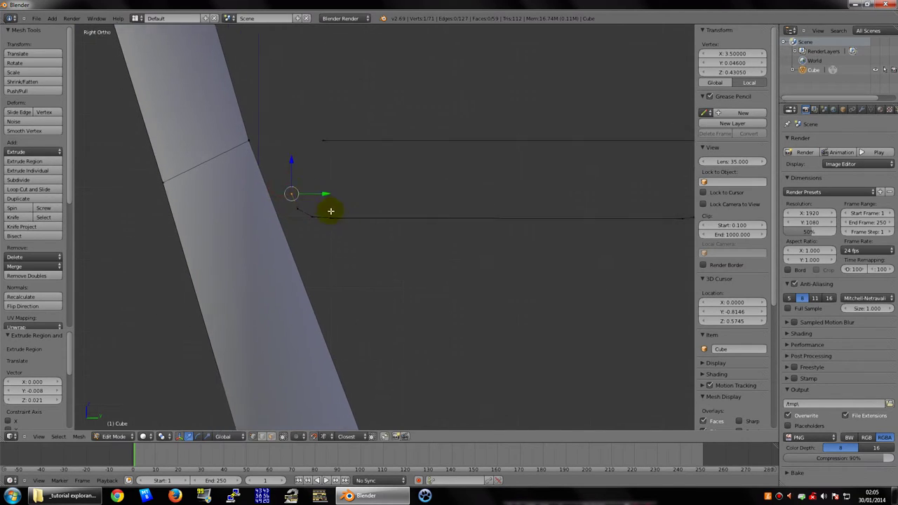
pyautogui.press('e')
pyautogui.click(301, 191)
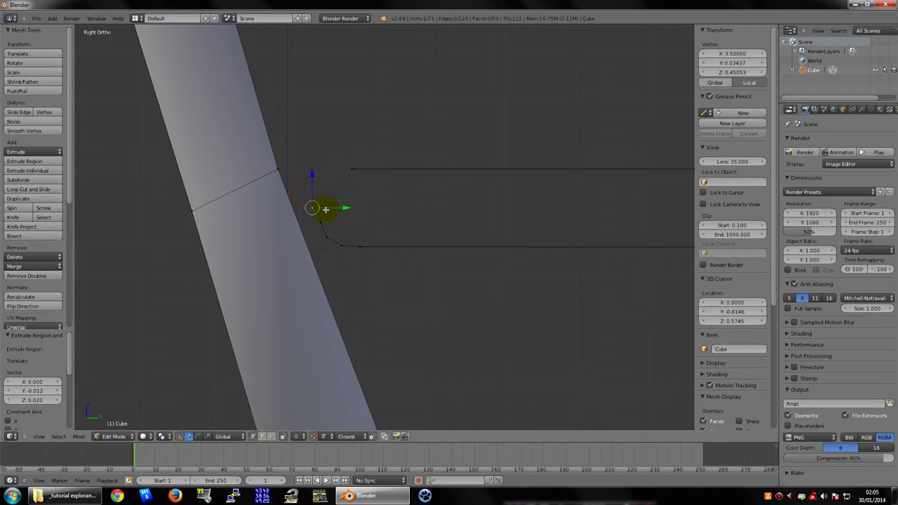
pyautogui.moveTo(312, 207); pyautogui.dragTo(314, 205)
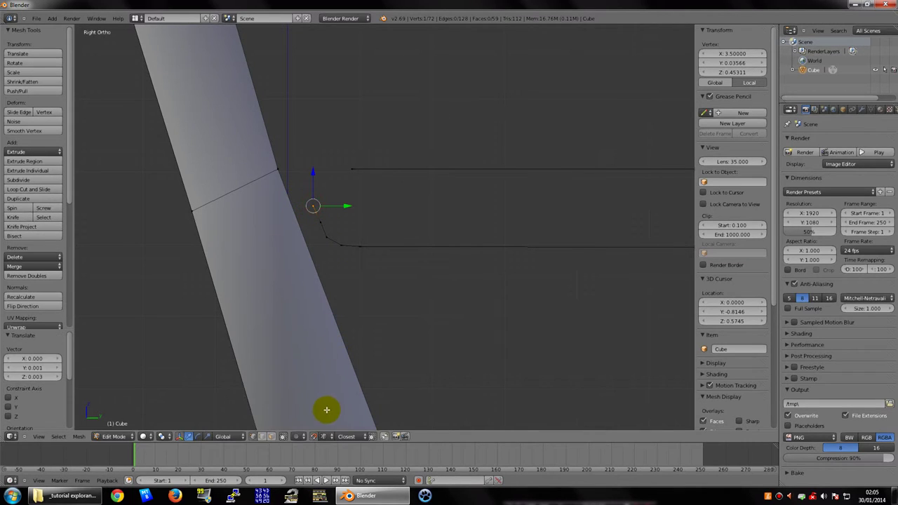
# - With snapping on, extrude four more vertices up along the strip's edge and reference outline
pyautogui.click(316, 436)
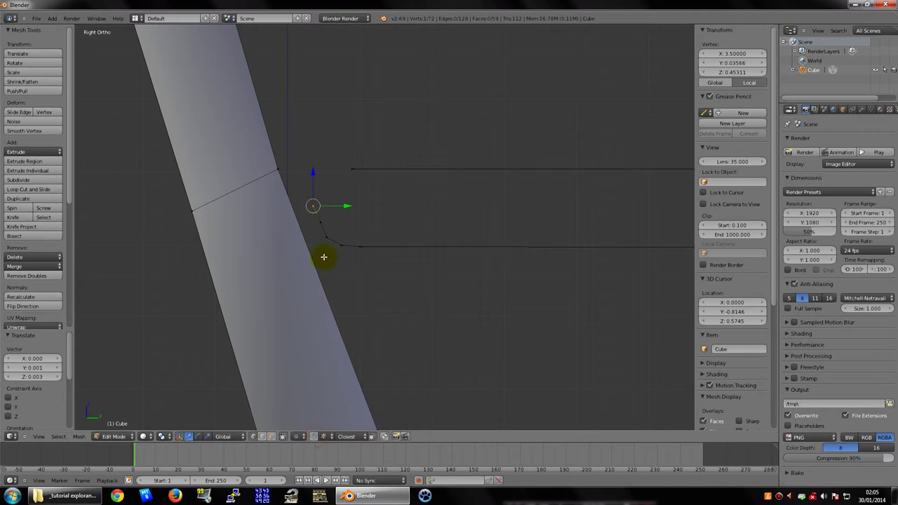
pyautogui.press('e')
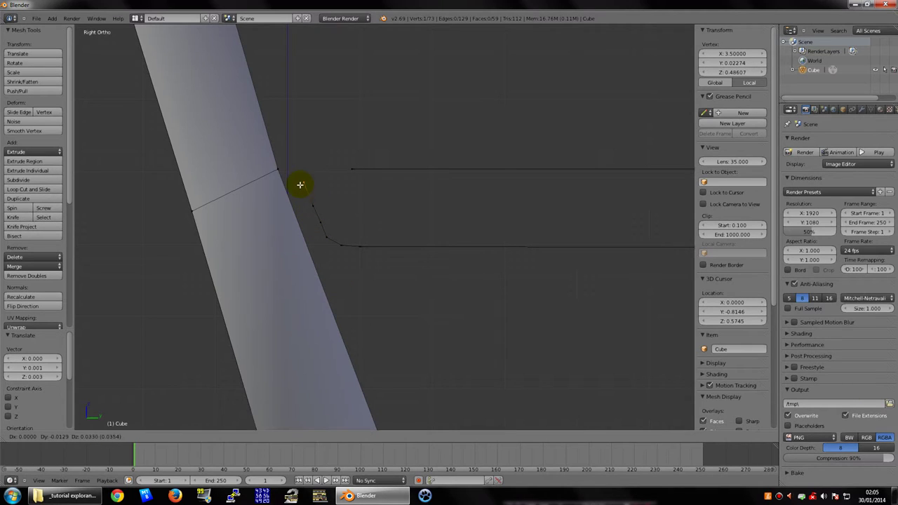
pyautogui.click(302, 186)
pyautogui.press('e')
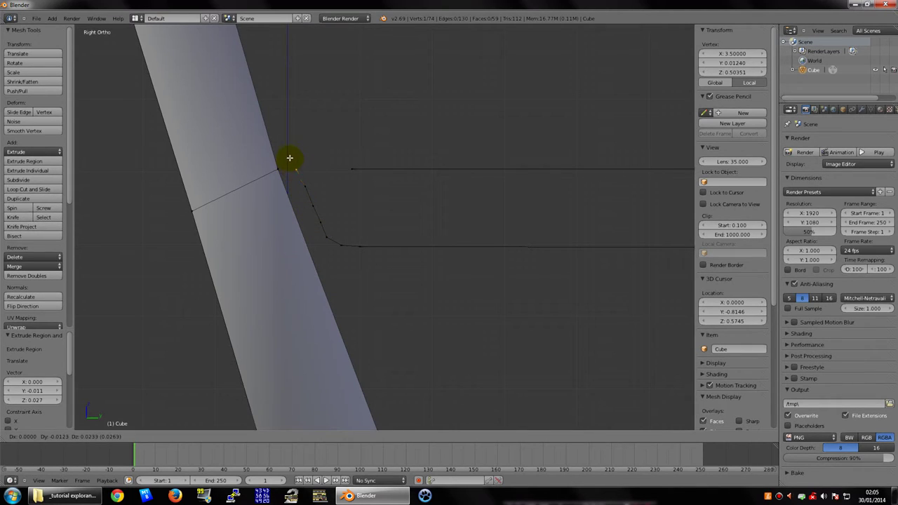
pyautogui.click(291, 153)
pyautogui.keyDown('shift'); pyautogui.moveTo(320, 150); pyautogui.dragTo(353, 207, button='middle'); pyautogui.keyUp('shift')
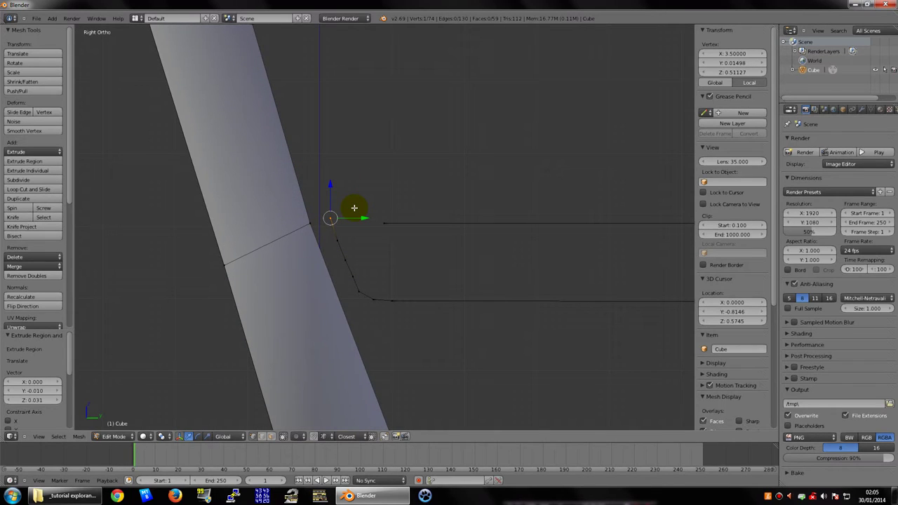
pyautogui.press('e')
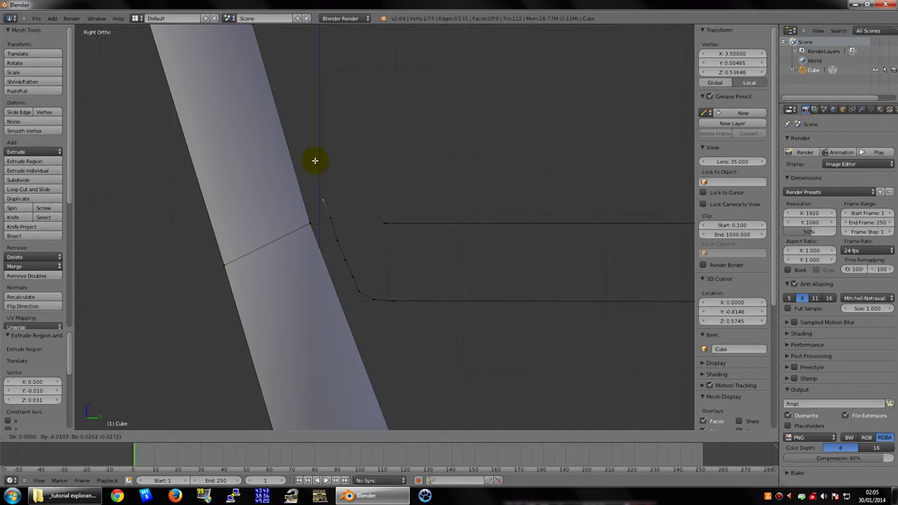
pyautogui.click(316, 161)
pyautogui.press('e')
pyautogui.click(316, 144)
# - Extrude vertices up the rising side of the outline to its top
pyautogui.press('e')
pyautogui.click(302, 119)
pyautogui.scroll(-2, 320, 136)
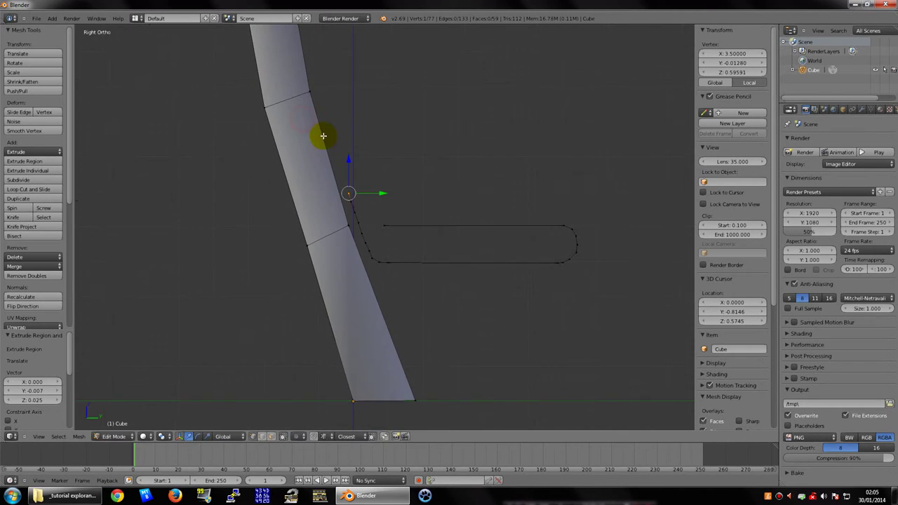
pyautogui.scroll(-1, 351, 169)
pyautogui.press('e')
pyautogui.click(347, 146)
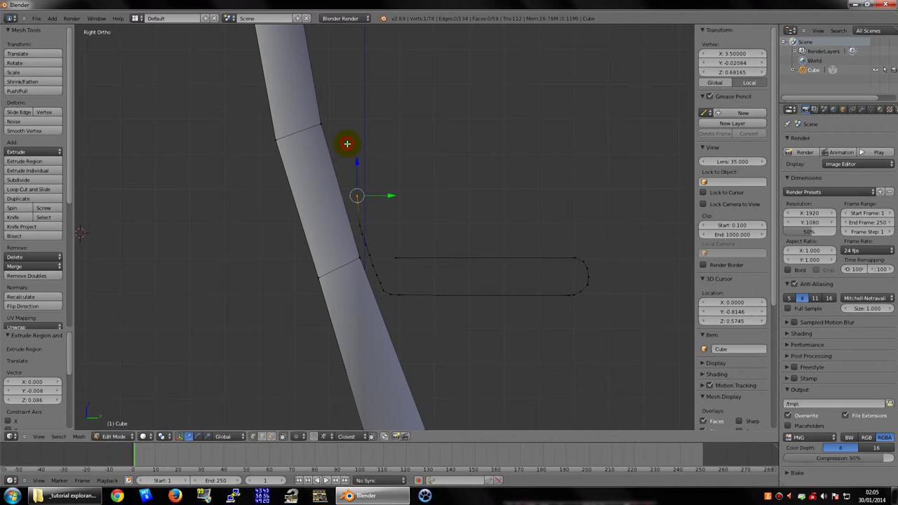
pyautogui.press('e')
pyautogui.click(352, 119)
pyautogui.press('e')
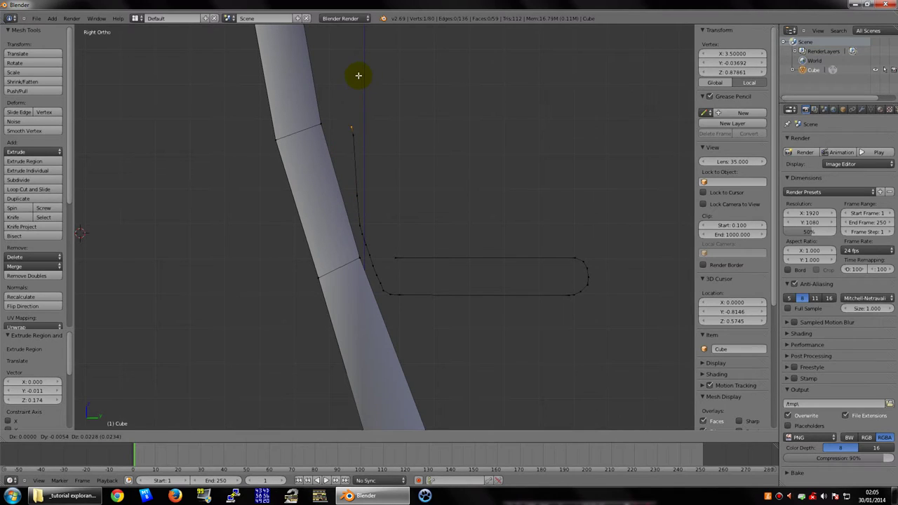
pyautogui.click(361, 80)
pyautogui.press('e')
pyautogui.click(366, 82)
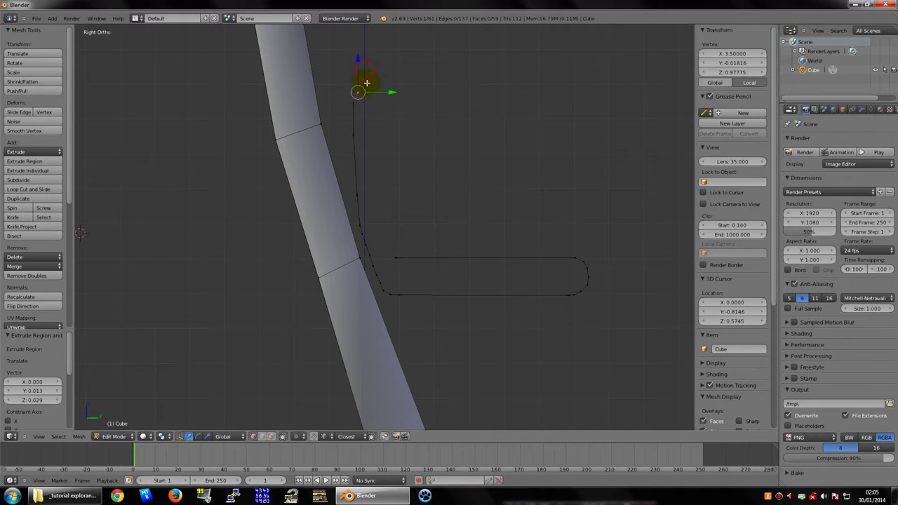
# - Extrude vertices around the rounded top and start down the far side
pyautogui.press('e')
pyautogui.click(373, 77)
pyautogui.press('e')
pyautogui.click(386, 82)
pyautogui.press('e')
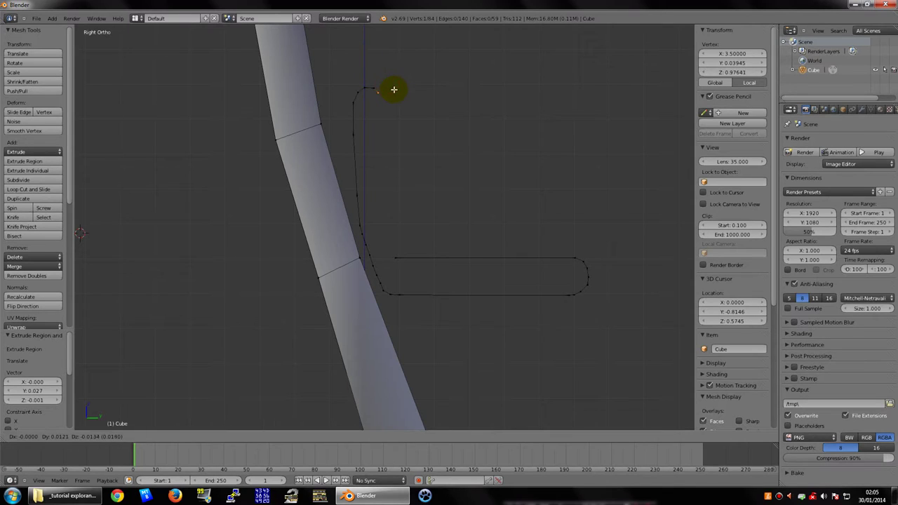
pyautogui.click(395, 90)
pyautogui.press('e')
pyautogui.click(395, 109)
pyautogui.press('e')
pyautogui.click(397, 128)
# - Extrude vertices down the descending side toward the horizontal edge
pyautogui.press('e')
pyautogui.click(396, 162)
pyautogui.press('e')
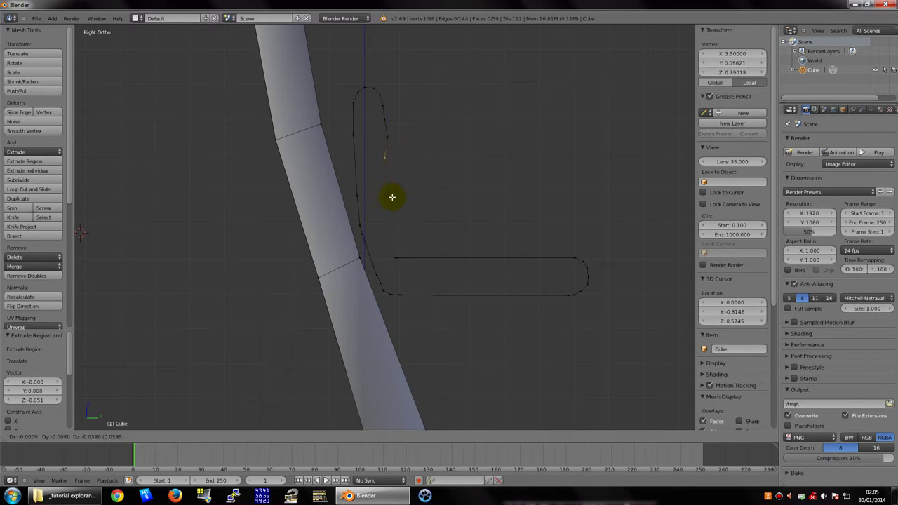
pyautogui.click(401, 204)
pyautogui.press('e')
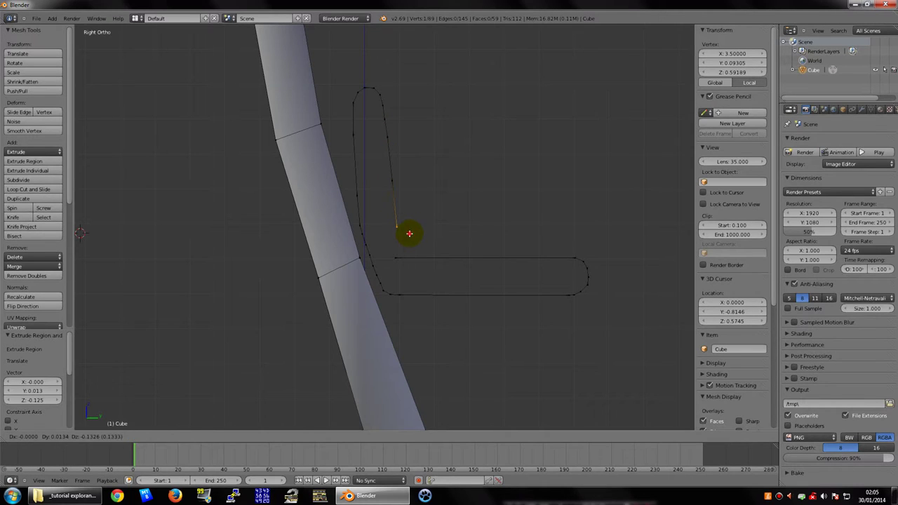
pyautogui.click(409, 233)
pyautogui.press('e')
pyautogui.click(411, 252)
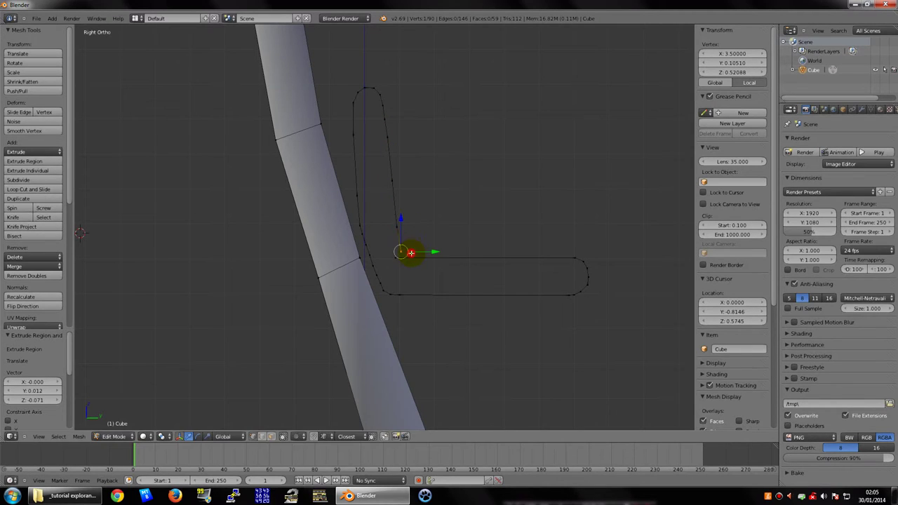
pyautogui.scroll(2, 421, 246)
pyautogui.scroll(1, 401, 220)
pyautogui.scroll(1, 384, 261)
# - Reposition the end vertex near the corner, constraining the move to the Y axis
pyautogui.press('g')
pyautogui.click(450, 279)
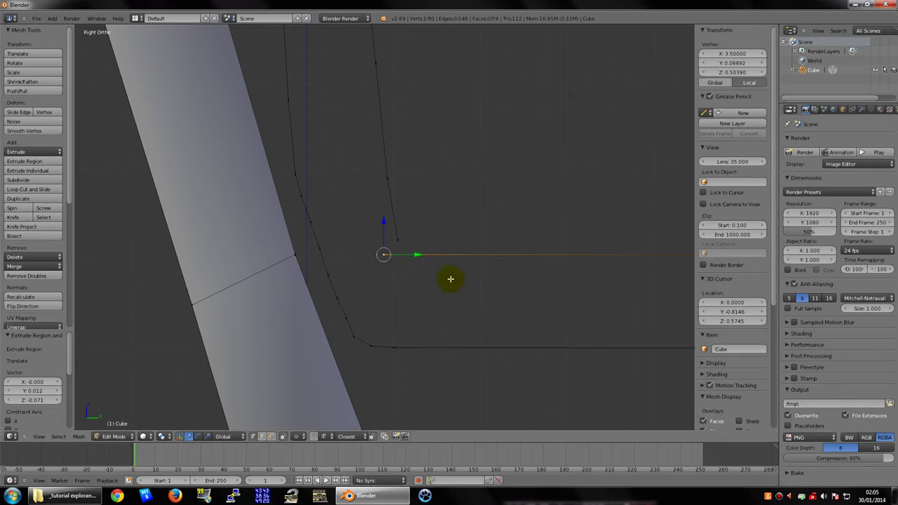
pyautogui.scroll(-4, 429, 234)
pyautogui.scroll(3, 370, 262)
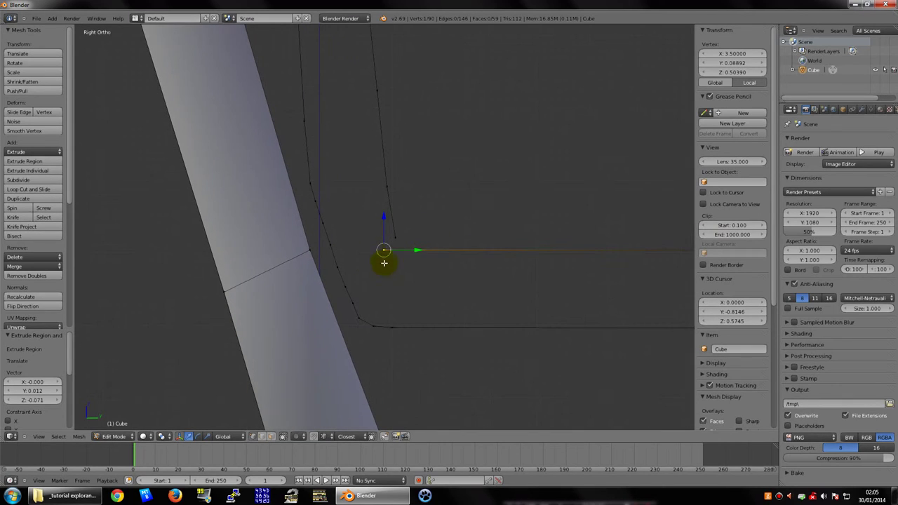
pyautogui.press('e')
pyautogui.press('y')
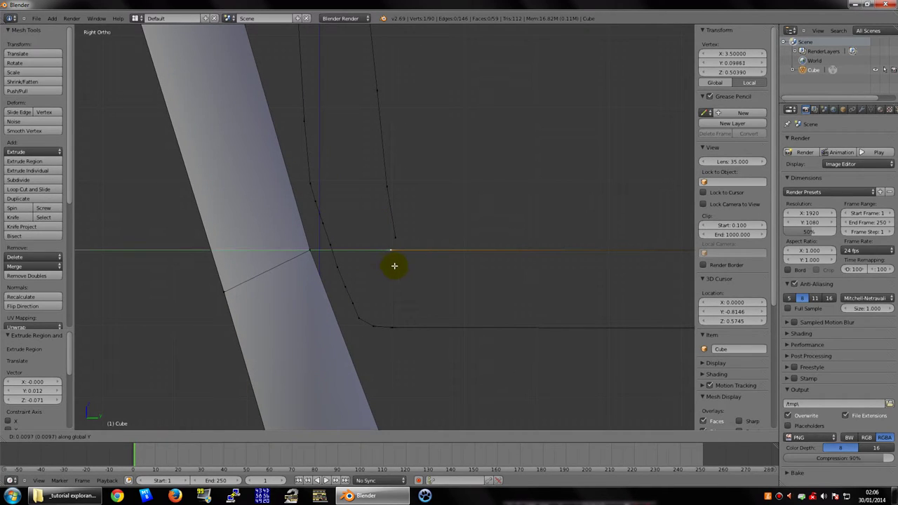
pyautogui.click(415, 267)
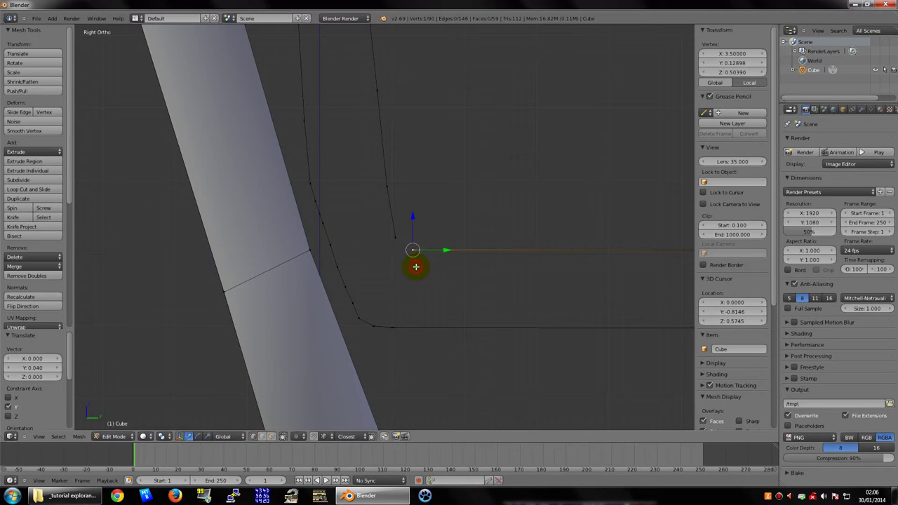
pyautogui.scroll(2, 415, 264)
pyautogui.scroll(3, 383, 277)
pyautogui.scroll(2, 351, 245)
# - Extend the other chain's end with three vertices to reach the horizontal edge
pyautogui.rightClick(316, 218)
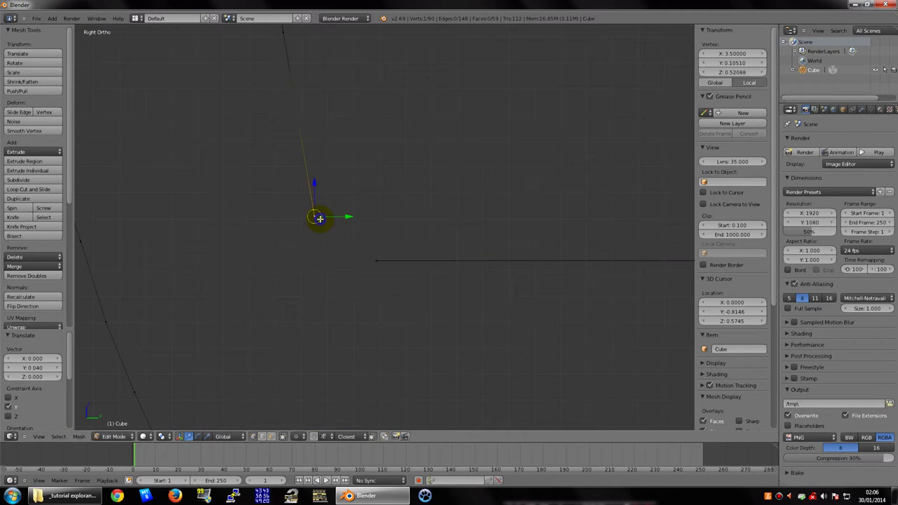
pyautogui.scroll(-1, 321, 232)
pyautogui.press('e')
pyautogui.click(329, 247)
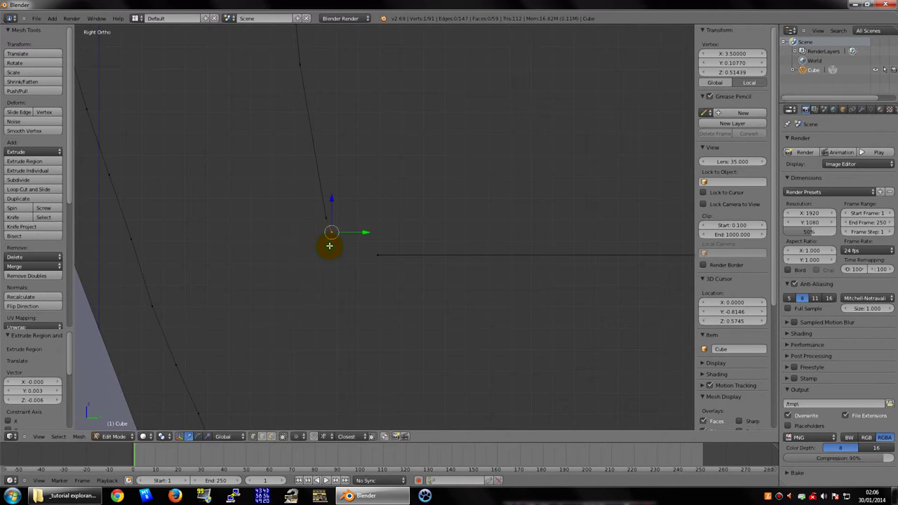
pyautogui.press('e')
pyautogui.click(343, 261)
pyautogui.press('e')
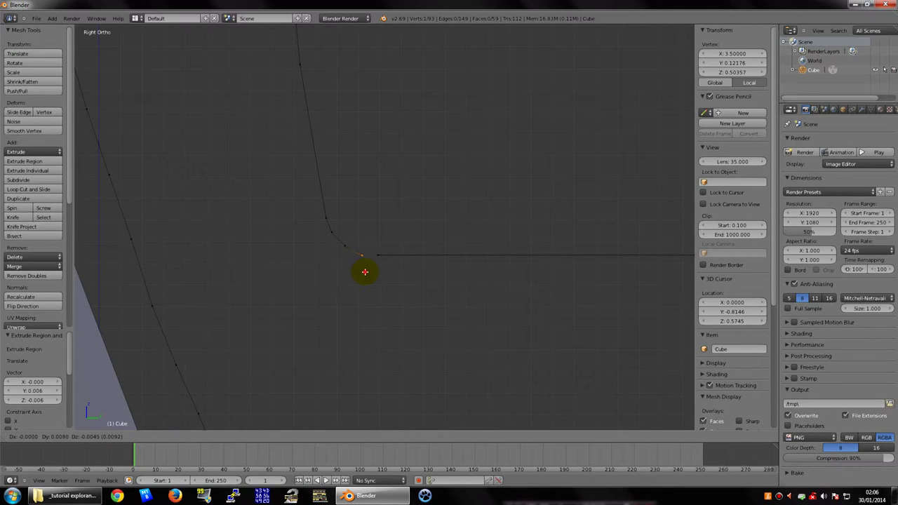
pyautogui.click(365, 272)
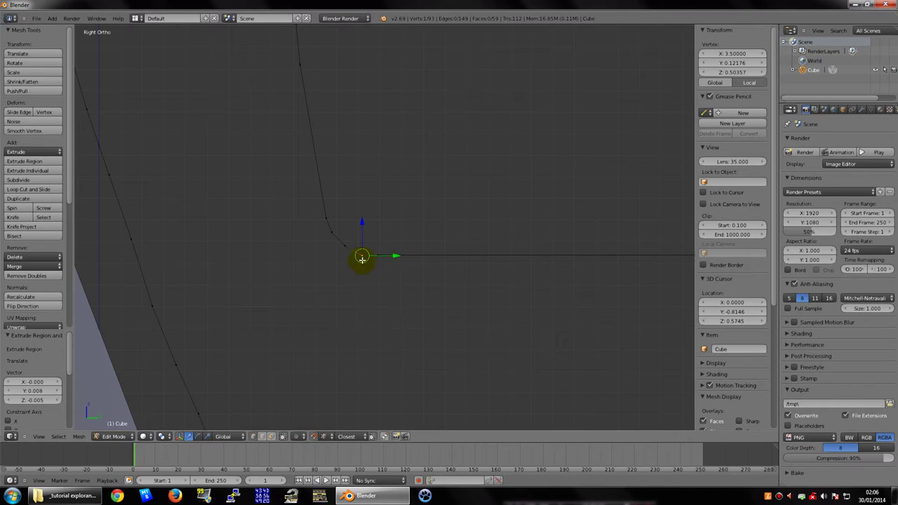
pyautogui.press('Tab')
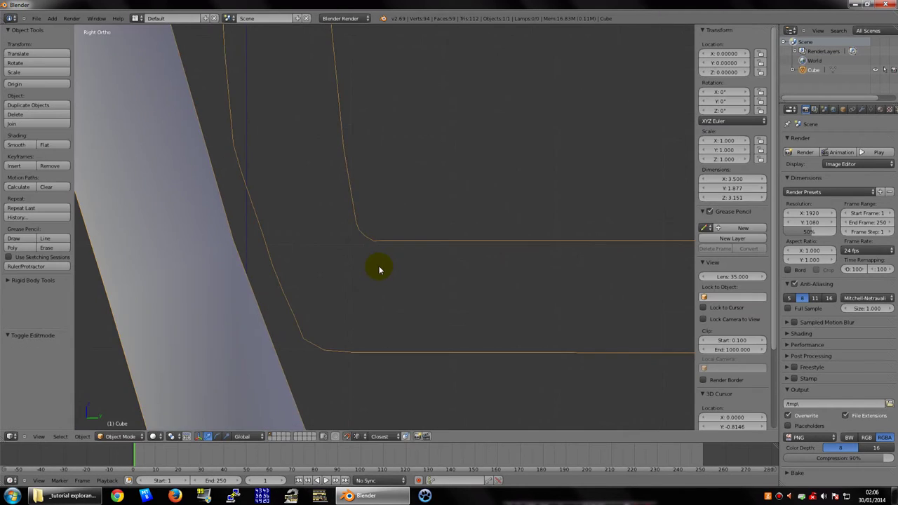
pyautogui.scroll(-2, 381, 268)
pyautogui.scroll(-2, 380, 269)
pyautogui.moveTo(372, 263); pyautogui.dragTo(311, 282, button='middle')
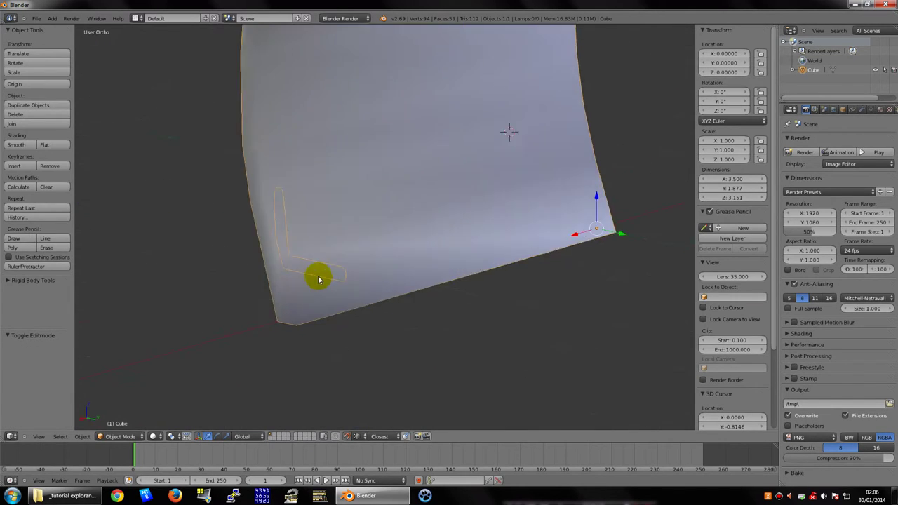
pyautogui.moveTo(304, 181)
pyautogui.mouseDown(button='middle')
pyautogui.moveTo(371, 231)
pyautogui.moveTo(386, 260)
pyautogui.moveTo(427, 245)
pyautogui.moveTo(361, 236)
pyautogui.moveTo(423, 236)
pyautogui.moveTo(401, 245)
pyautogui.moveTo(423, 263)
pyautogui.moveTo(435, 254)
pyautogui.moveTo(423, 232)
pyautogui.moveTo(443, 245)
pyautogui.moveTo(430, 227)
pyautogui.mouseUp(button='middle')
pyautogui.press('Tab')
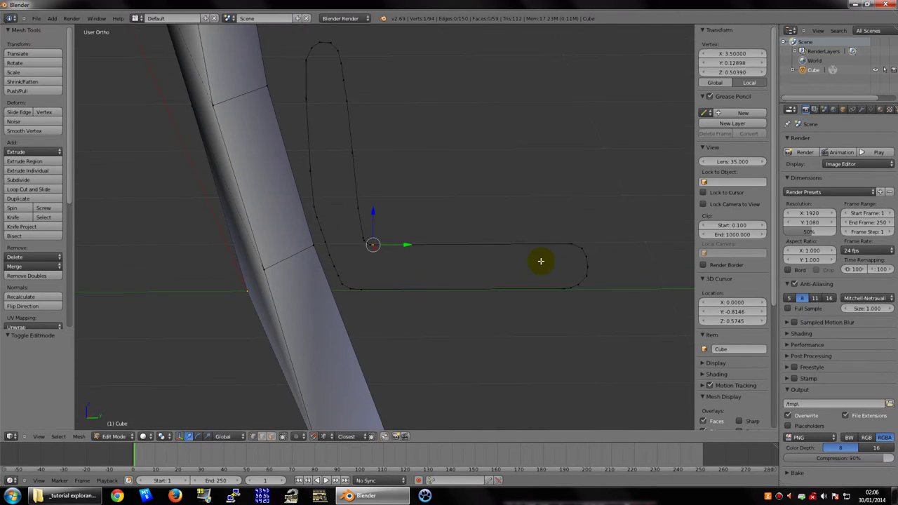
# - Merge the two outline vertices at the inner corner into one
pyautogui.moveTo(538, 262)
pyautogui.mouseDown(button='middle')
pyautogui.moveTo(546, 260)
pyautogui.moveTo(493, 251)
pyautogui.moveTo(510, 240)
pyautogui.mouseUp(button='middle')
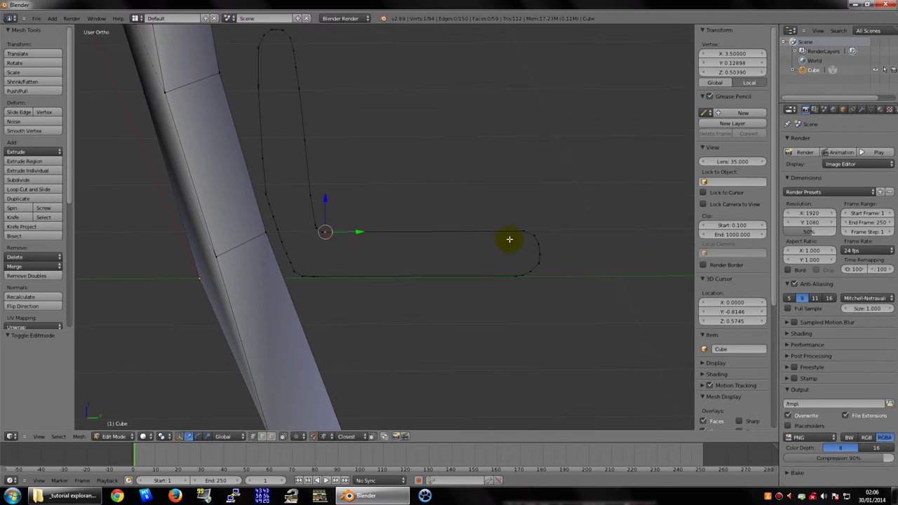
pyautogui.rightClick(517, 246)
pyautogui.keyDown('shift'); pyautogui.rightClick(515, 265); pyautogui.keyUp('shift')
pyautogui.hotkey('alt', 'm')
pyautogui.click(514, 271)
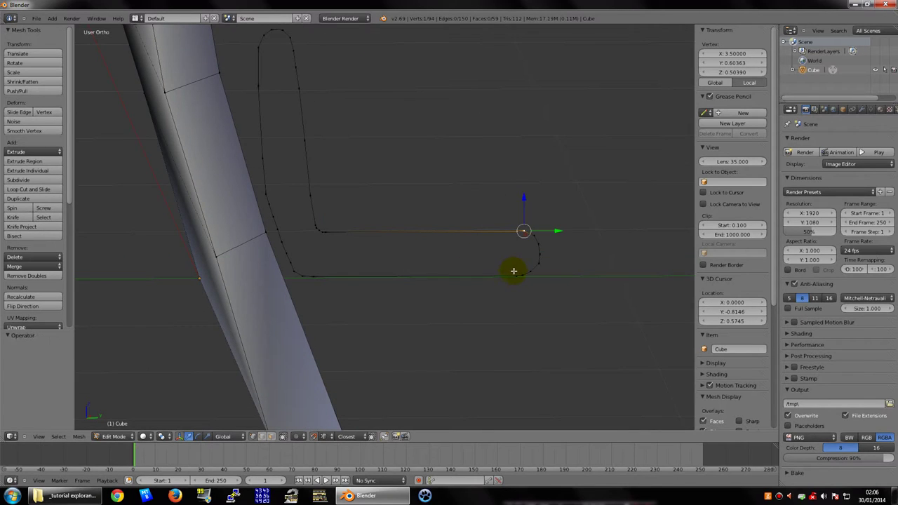
# - Fill a quad face between four corner vertices of the arm
pyautogui.keyDown('shift'); pyautogui.rightClick(516, 273); pyautogui.keyUp('shift')
pyautogui.keyDown('shift'); pyautogui.rightClick(316, 271); pyautogui.keyUp('shift')
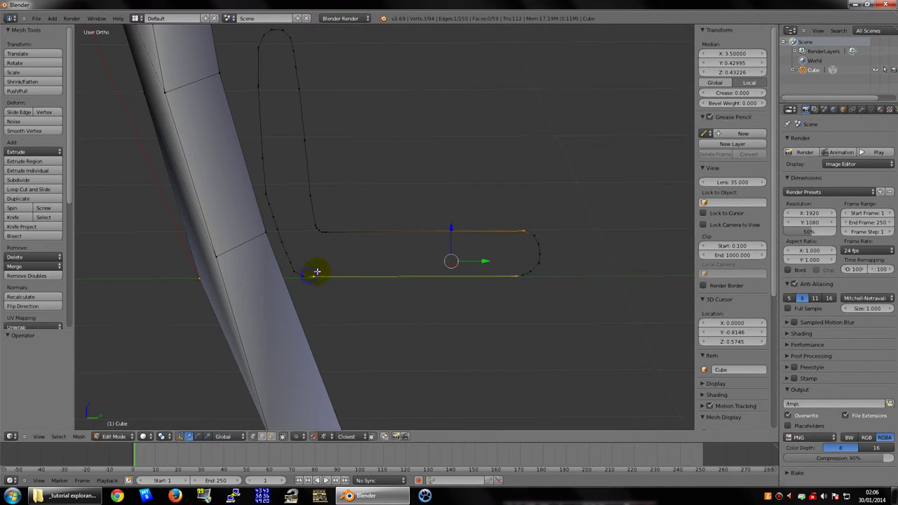
pyautogui.scroll(1, 329, 248)
pyautogui.scroll(2, 357, 235)
pyautogui.scroll(2, 379, 232)
pyautogui.keyDown('shift'); pyautogui.rightClick(361, 239); pyautogui.keyUp('shift')
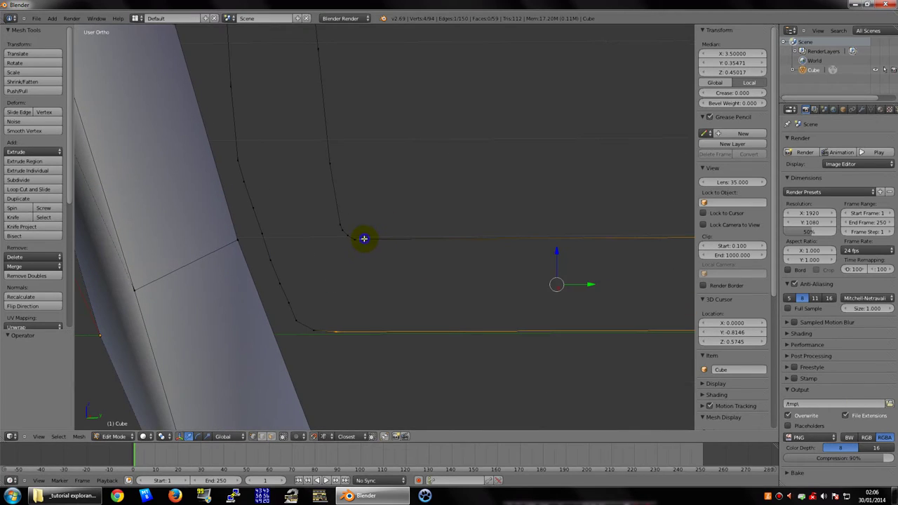
pyautogui.scroll(-3, 421, 245)
pyautogui.press('f')
pyautogui.scroll(1, 456, 238)
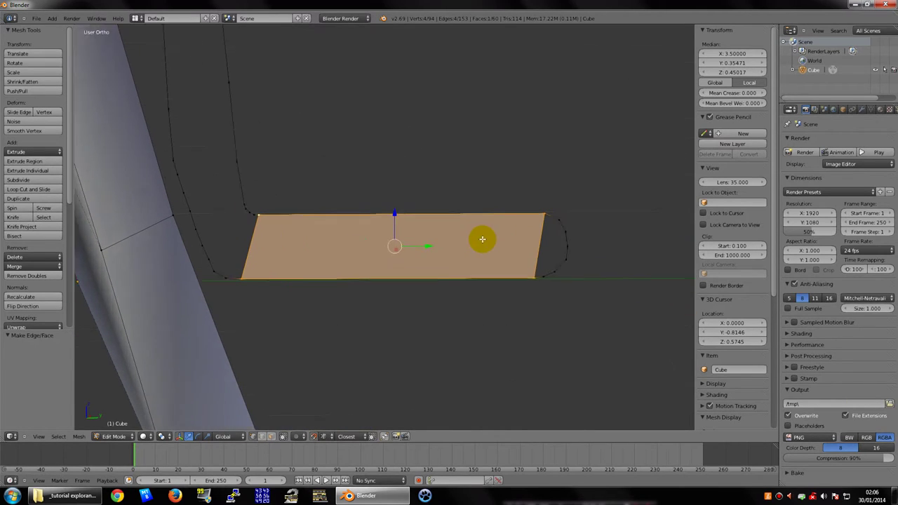
pyautogui.keyDown('ctrl'); pyautogui.scroll(-3, 426, 257); pyautogui.keyUp('ctrl')
# - Fill the first two faces of the rounded end
pyautogui.rightClick(449, 282)
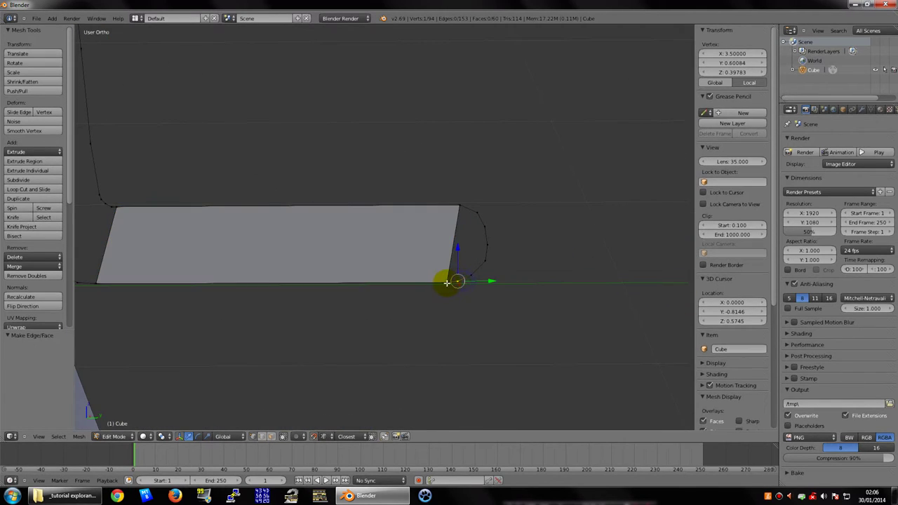
pyautogui.keyDown('shift'); pyautogui.rightClick(459, 207); pyautogui.keyUp('shift')
pyautogui.keyDown('shift'); pyautogui.rightClick(477, 211); pyautogui.keyUp('shift')
pyautogui.press('f')
pyautogui.rightClick(481, 218)
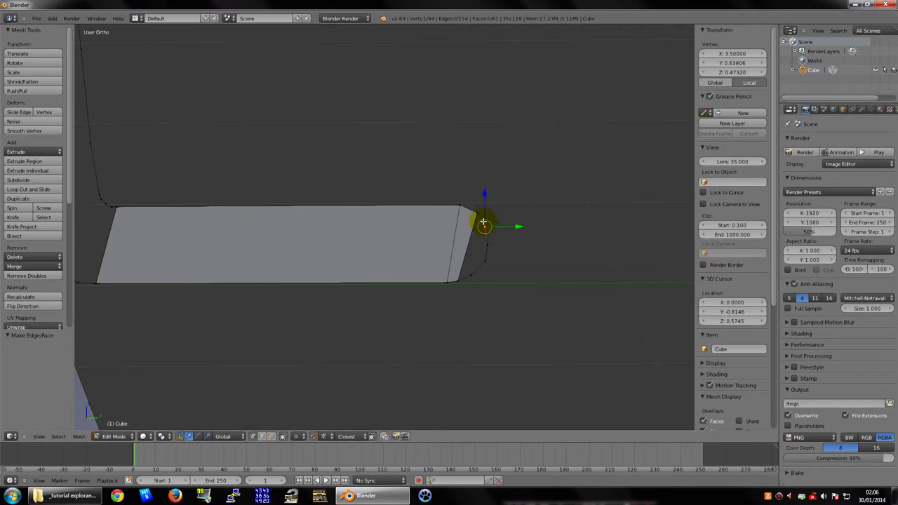
pyautogui.keyDown('shift'); pyautogui.rightClick(465, 262); pyautogui.keyUp('shift')
pyautogui.keyDown('shift'); pyautogui.rightClick(463, 278); pyautogui.keyUp('shift')
pyautogui.press('f')
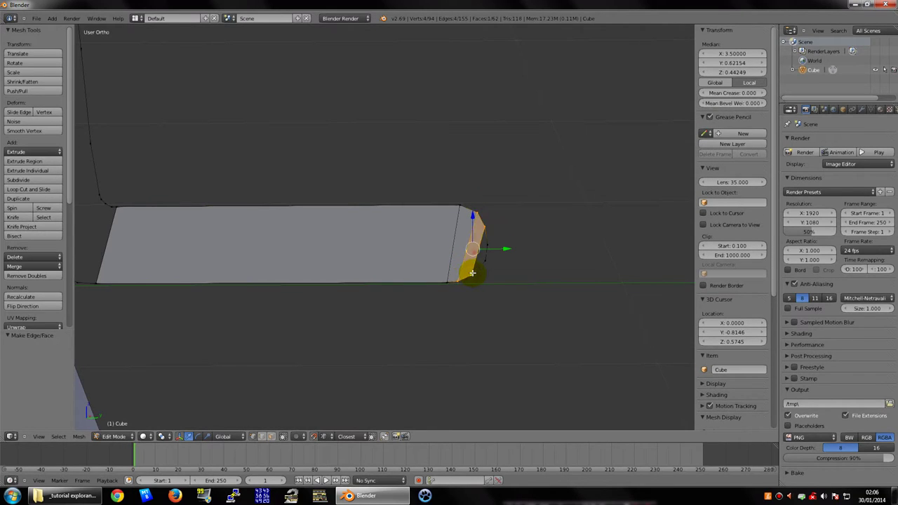
# - Fill the remaining faces to close the rounded end
pyautogui.rightClick(471, 275)
pyautogui.keyDown('shift'); pyautogui.rightClick(479, 216); pyautogui.keyUp('shift')
pyautogui.keyDown('shift'); pyautogui.rightClick(485, 246); pyautogui.keyUp('shift')
pyautogui.press('f')
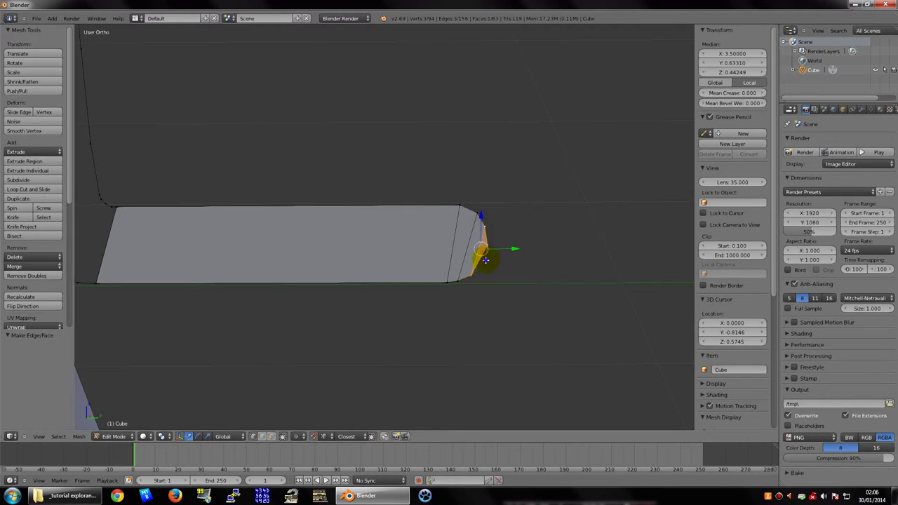
pyautogui.rightClick(475, 267)
pyautogui.keyDown('shift'); pyautogui.rightClick(481, 250); pyautogui.keyUp('shift')
pyautogui.press('f')
pyautogui.moveTo(482, 251); pyautogui.dragTo(416, 226, button='middle')
pyautogui.scroll(4, 416, 226)
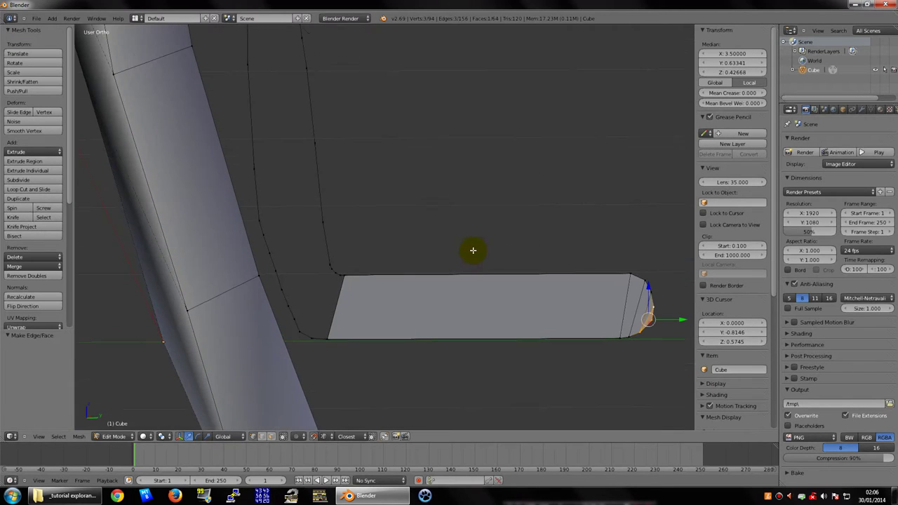
# - Fill two faces across the gaps at the strip's left end
pyautogui.rightClick(319, 321)
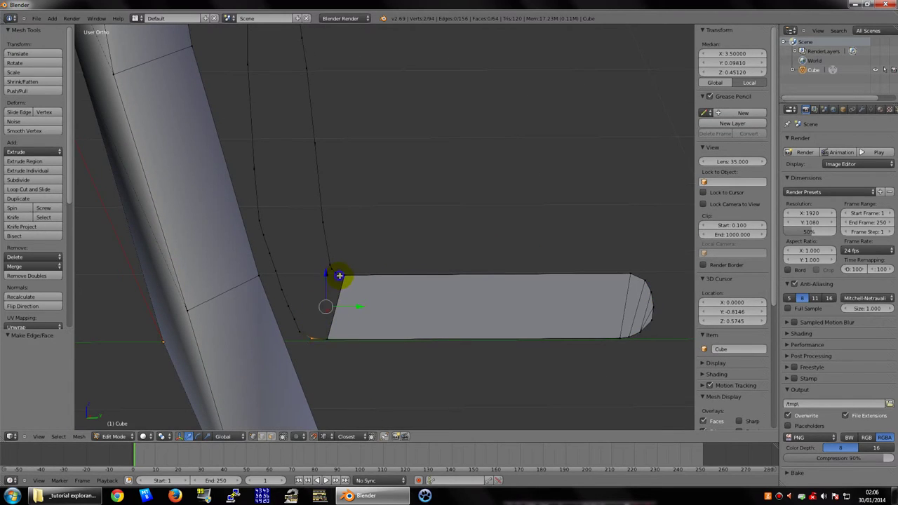
pyautogui.rightClick(327, 335)
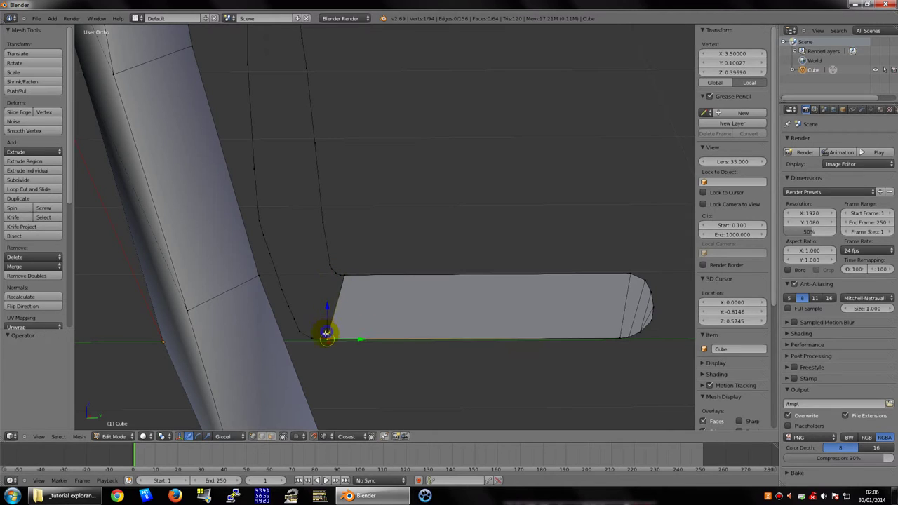
pyautogui.keyDown('shift'); pyautogui.rightClick(316, 323); pyautogui.keyUp('shift')
pyautogui.keyDown('shift'); pyautogui.rightClick(347, 277); pyautogui.keyUp('shift')
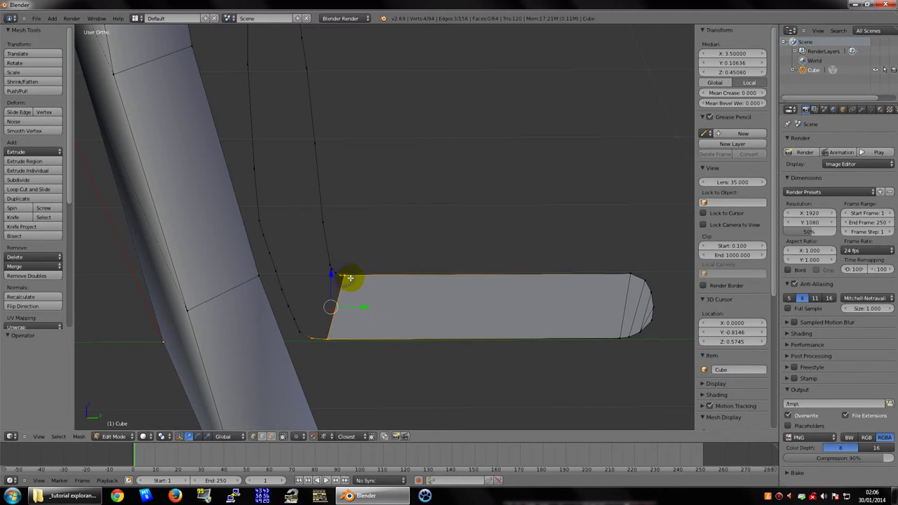
pyautogui.press('f')
pyautogui.scroll(3, 397, 234)
pyautogui.rightClick(400, 224)
pyautogui.keyDown('shift'); pyautogui.rightClick(405, 230); pyautogui.keyUp('shift')
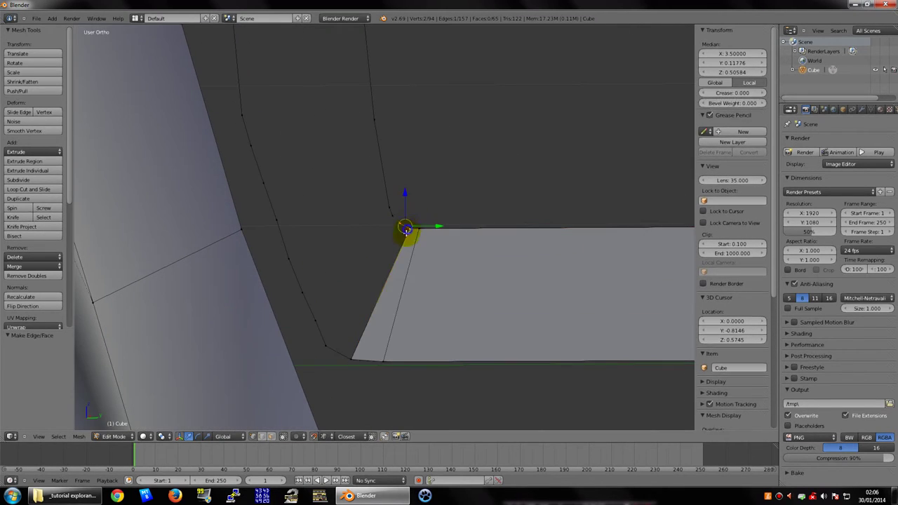
pyautogui.keyDown('shift'); pyautogui.rightClick(347, 351); pyautogui.keyUp('shift')
pyautogui.keyDown('shift'); pyautogui.rightClick(327, 341); pyautogui.keyUp('shift')
pyautogui.press('f')
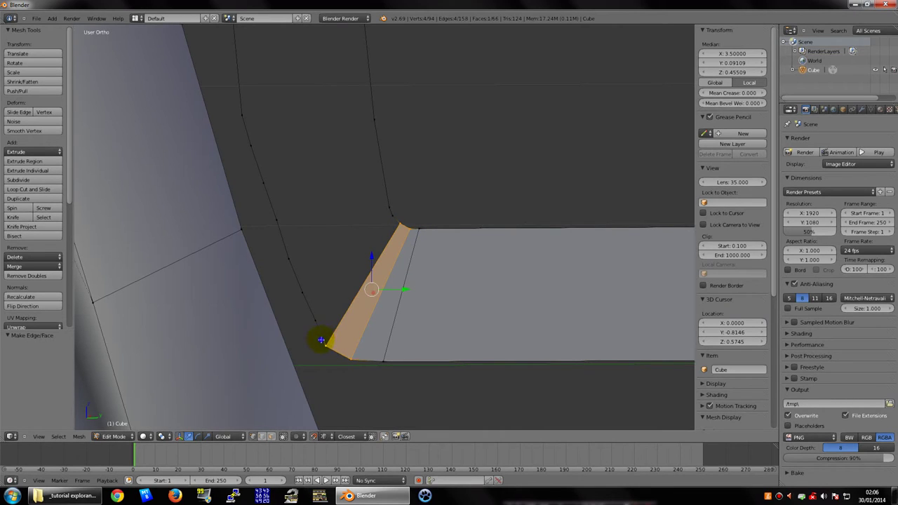
# - Close the next gaps toward the upper edge with two more faces
pyautogui.rightClick(324, 340)
pyautogui.keyDown('shift'); pyautogui.rightClick(317, 320); pyautogui.keyUp('shift')
pyautogui.keyDown('shift'); pyautogui.rightClick(391, 220); pyautogui.keyUp('shift')
pyautogui.keyDown('shift'); pyautogui.rightClick(398, 225); pyautogui.keyUp('shift')
pyautogui.press('f')
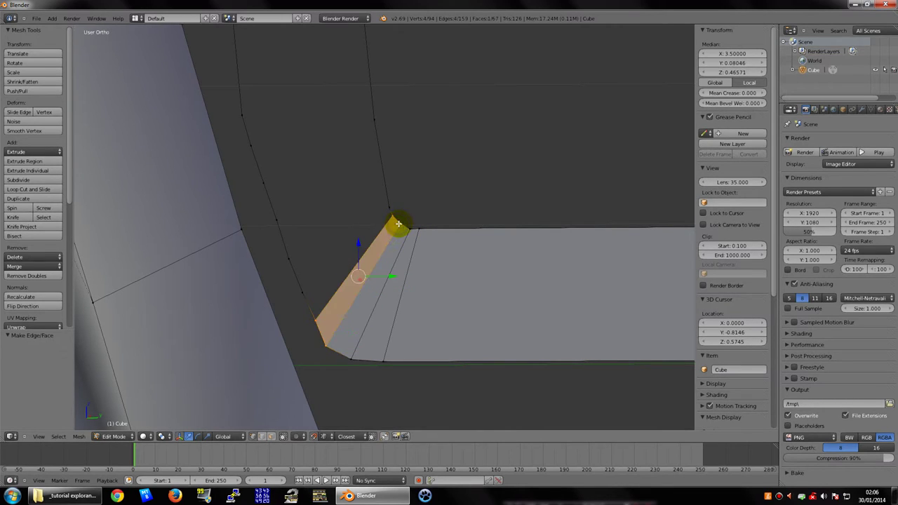
pyautogui.rightClick(393, 208)
pyautogui.keyDown('shift'); pyautogui.rightClick(307, 291); pyautogui.keyUp('shift')
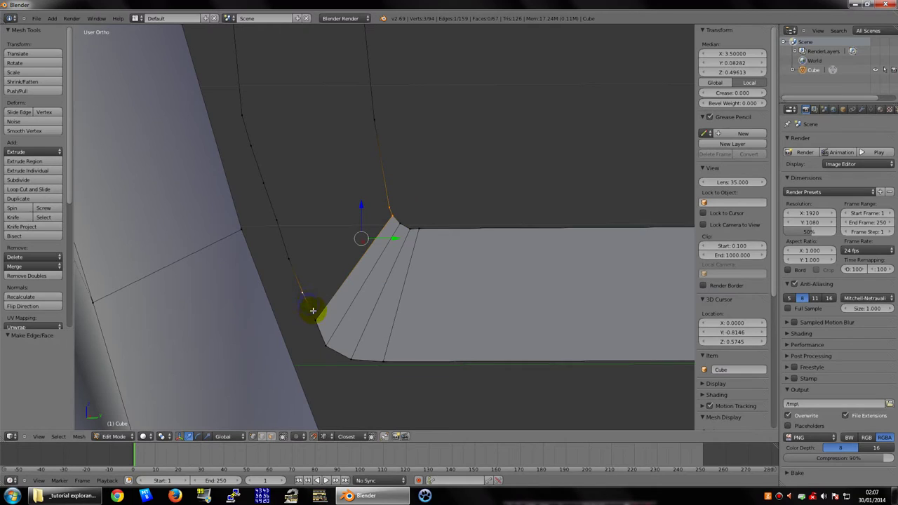
pyautogui.press('f')
# - Fill the triangular faces in the corner along the left edge
pyautogui.rightClick(306, 293)
pyautogui.keyDown('shift'); pyautogui.rightClick(287, 260); pyautogui.keyUp('shift')
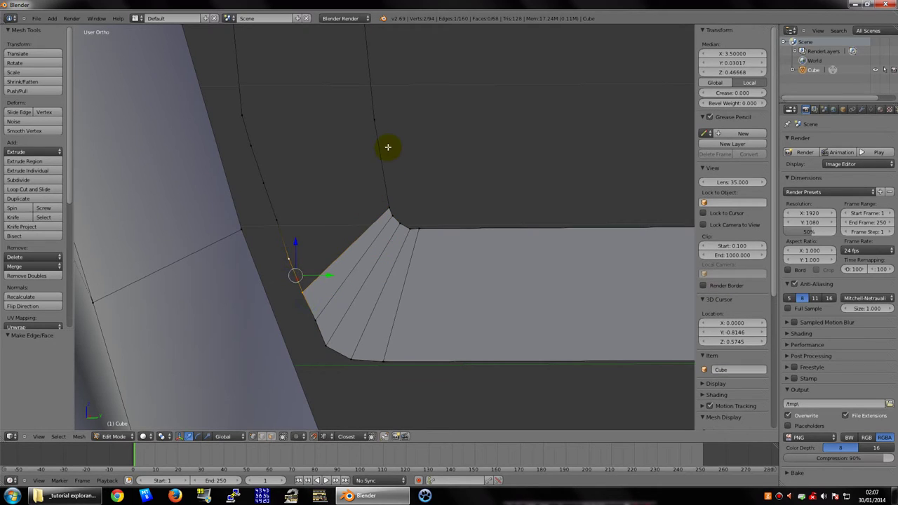
pyautogui.keyDown('shift'); pyautogui.rightClick(380, 125); pyautogui.keyUp('shift')
pyautogui.hotkey('ctrl', 'z')
pyautogui.keyDown('shift'); pyautogui.rightClick(387, 206); pyautogui.keyUp('shift')
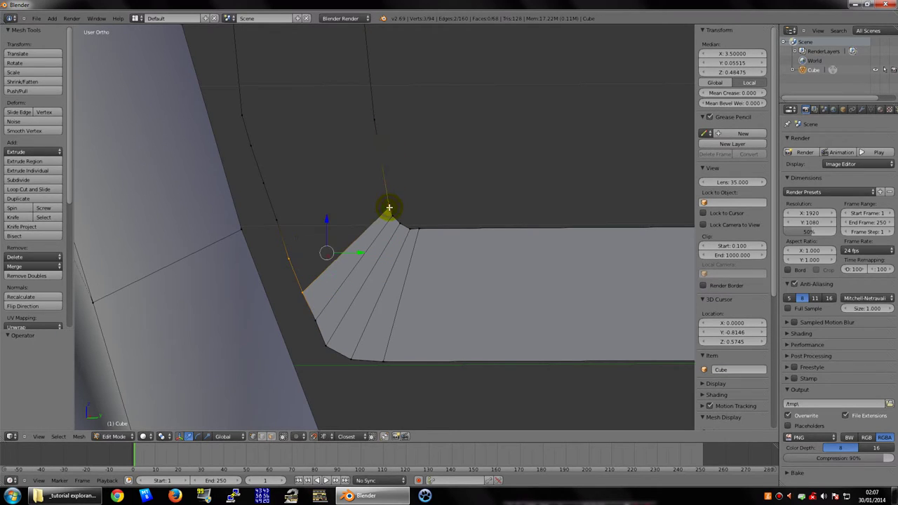
pyautogui.press('f')
pyautogui.rightClick(388, 207)
pyautogui.keyDown('shift'); pyautogui.rightClick(276, 220); pyautogui.keyUp('shift')
pyautogui.keyDown('shift'); pyautogui.rightClick(287, 259); pyautogui.keyUp('shift')
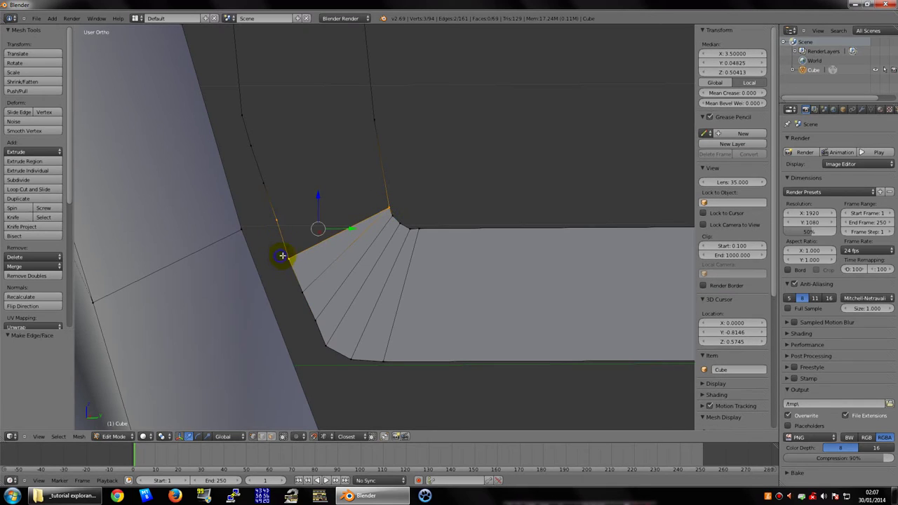
pyautogui.press('f')
pyautogui.moveTo(315, 253)
pyautogui.keyDown('shift'); pyautogui.mouseDown(button='middle')
pyautogui.moveTo(385, 296)
pyautogui.moveTo(332, 268)
pyautogui.mouseUp(button='middle'); pyautogui.keyUp('shift')
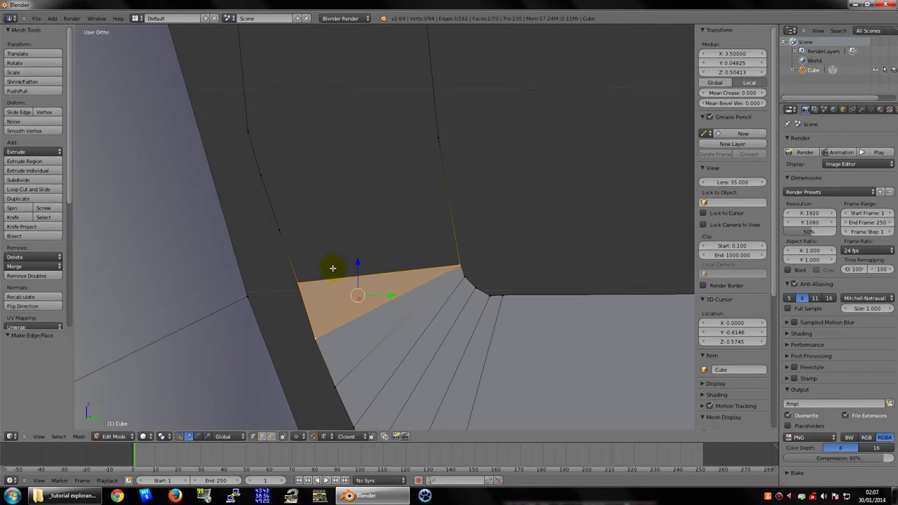
# - Fill a quad and a triangle across the next gaps of the arm
pyautogui.rightClick(284, 234)
pyautogui.keyDown('shift'); pyautogui.rightClick(441, 137); pyautogui.keyUp('shift')
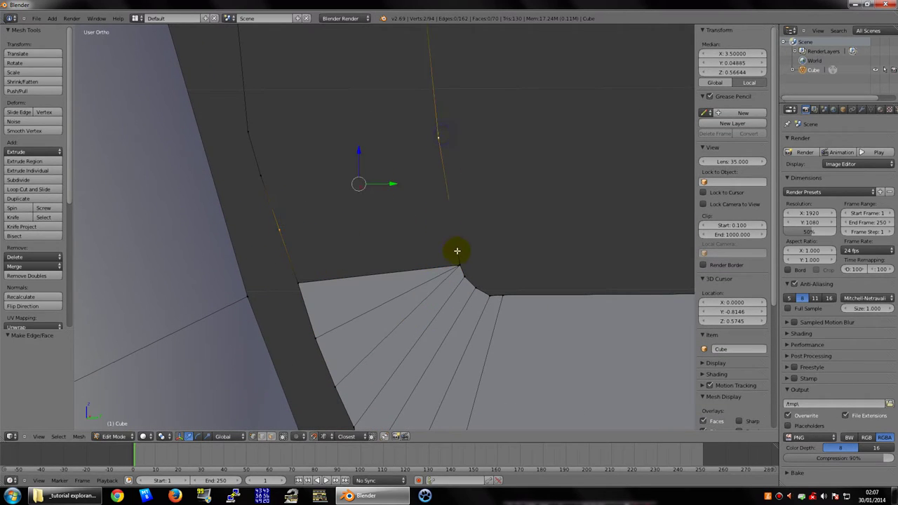
pyautogui.keyDown('shift'); pyautogui.rightClick(461, 263); pyautogui.keyUp('shift')
pyautogui.keyDown('shift'); pyautogui.rightClick(297, 282); pyautogui.keyUp('shift')
pyautogui.press('f')
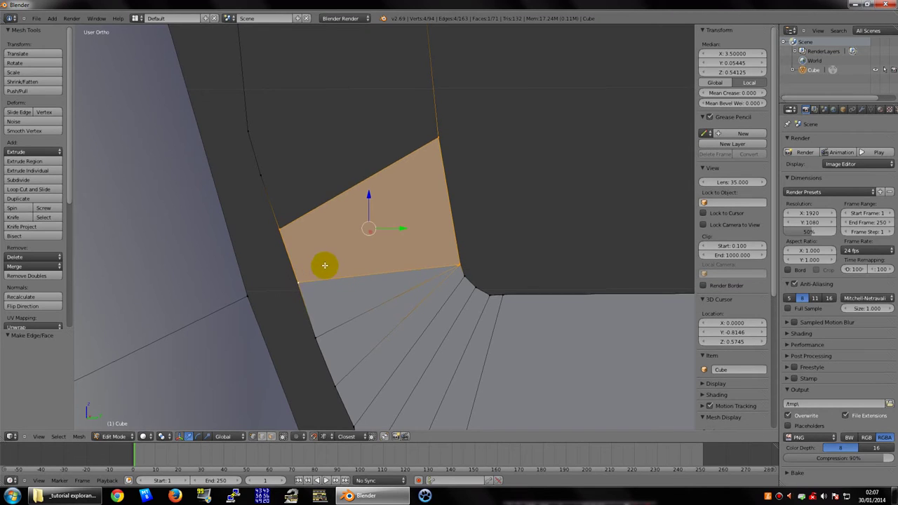
pyautogui.moveTo(323, 262); pyautogui.dragTo(316, 285, button='middle')
pyautogui.rightClick(310, 277)
pyautogui.keyDown('shift'); pyautogui.rightClick(292, 231); pyautogui.keyUp('shift')
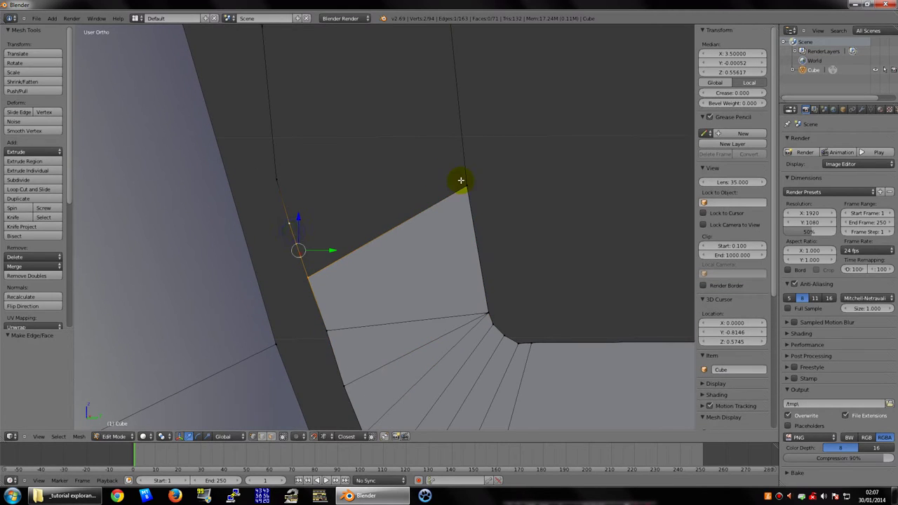
pyautogui.keyDown('shift'); pyautogui.rightClick(467, 188); pyautogui.keyUp('shift')
pyautogui.moveTo(467, 188); pyautogui.dragTo(470, 192, button='middle')
pyautogui.press('f')
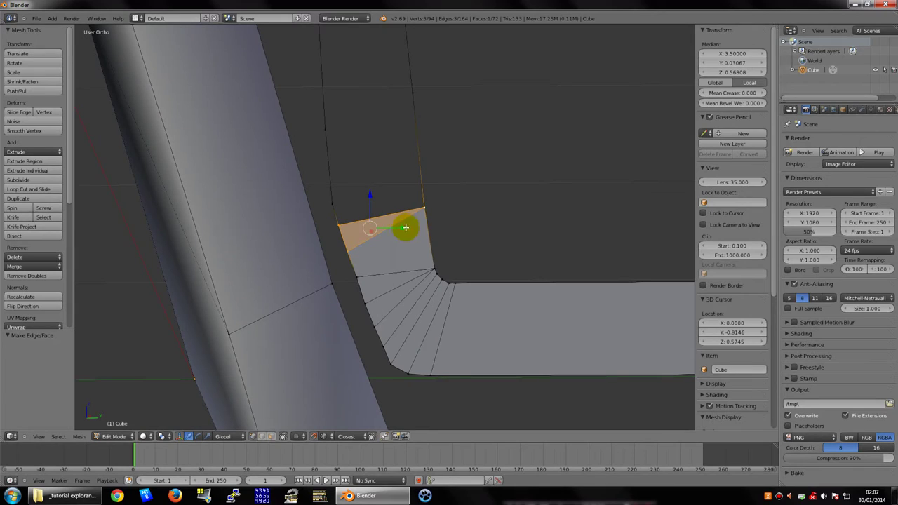
# - Fill a triangular face and a quad across the following gaps
pyautogui.rightClick(330, 205)
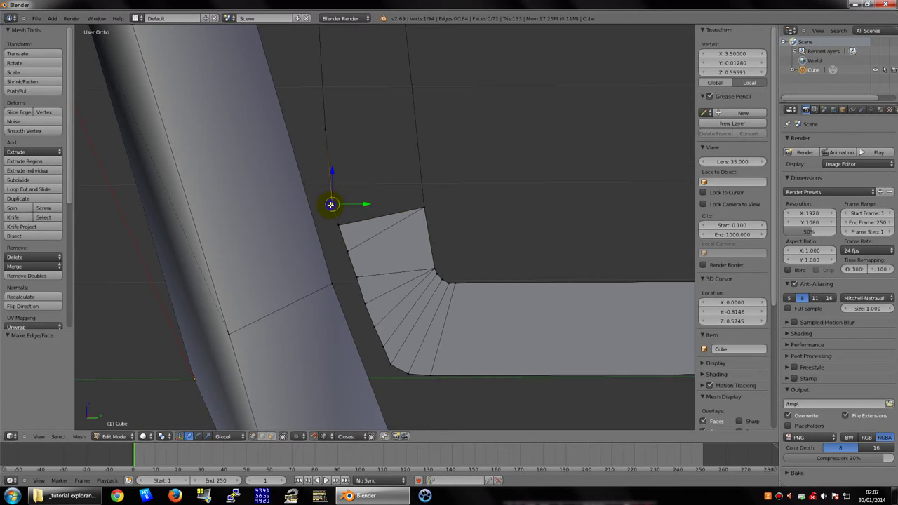
pyautogui.keyDown('shift'); pyautogui.rightClick(413, 206); pyautogui.keyUp('shift')
pyautogui.keyDown('shift'); pyautogui.rightClick(348, 228); pyautogui.keyUp('shift')
pyautogui.press('f')
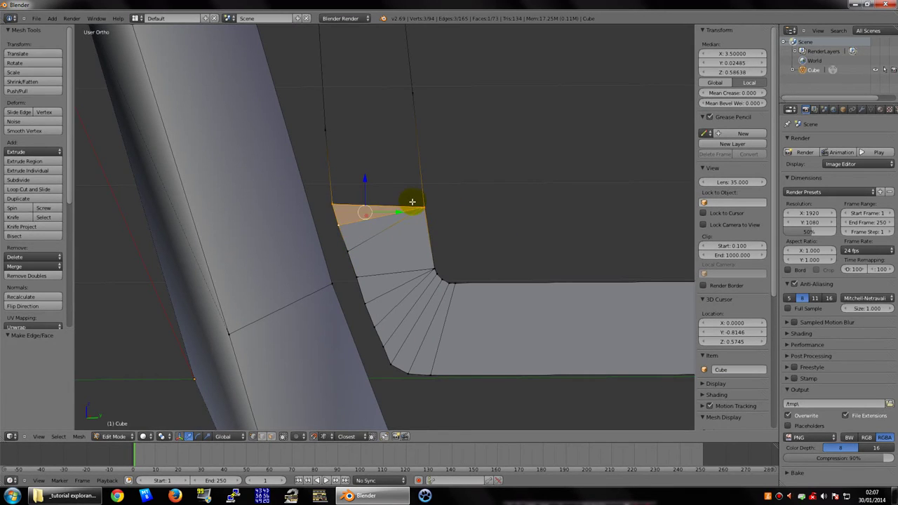
pyautogui.moveTo(411, 201)
pyautogui.mouseDown(button='middle')
pyautogui.moveTo(414, 220)
pyautogui.moveTo(431, 210)
pyautogui.moveTo(395, 230)
pyautogui.moveTo(401, 221)
pyautogui.mouseUp(button='middle')
pyautogui.rightClick(415, 219)
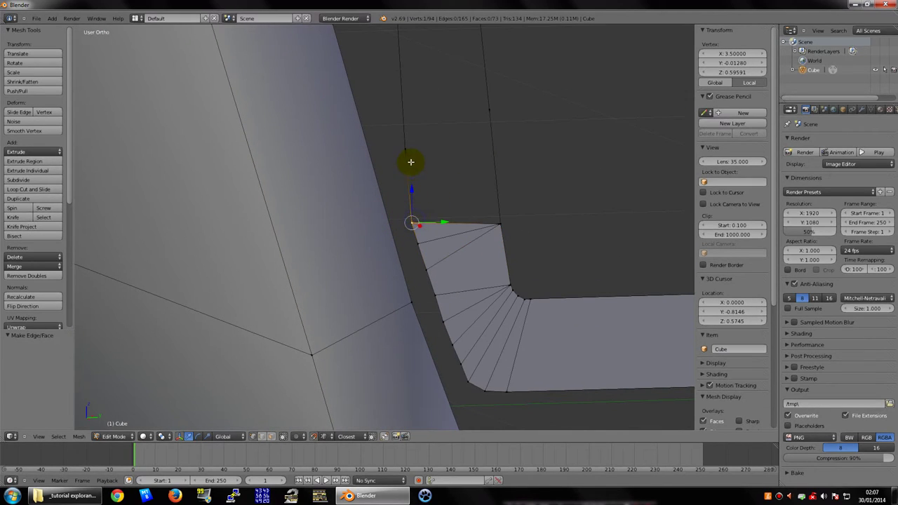
pyautogui.keyDown('shift'); pyautogui.rightClick(445, 134); pyautogui.keyUp('shift')
pyautogui.keyDown('shift'); pyautogui.rightClick(489, 112); pyautogui.keyUp('shift')
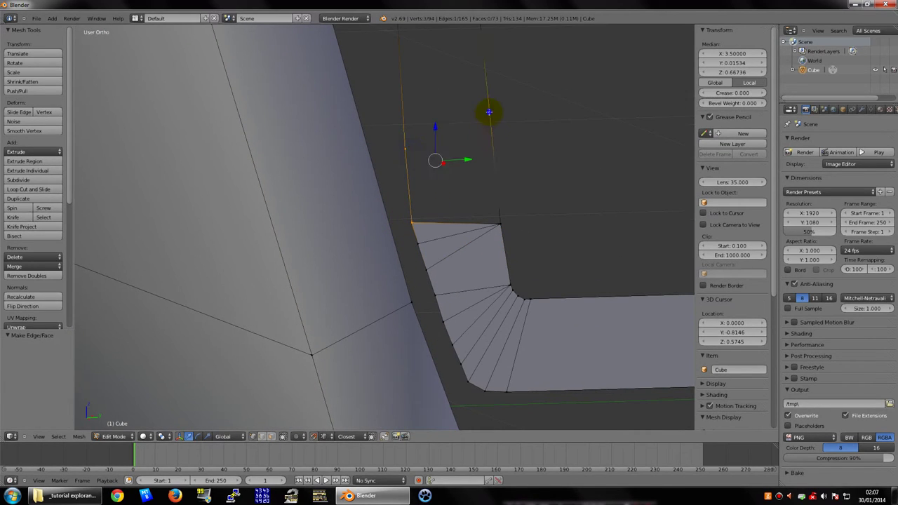
pyautogui.keyDown('shift'); pyautogui.rightClick(495, 219); pyautogui.keyUp('shift')
pyautogui.press('f')
# - Fill the face along the upright strip of the L
pyautogui.scroll(-4, 494, 218)
pyautogui.moveTo(461, 206)
pyautogui.mouseDown(button='middle')
pyautogui.moveTo(413, 192)
pyautogui.moveTo(475, 239)
pyautogui.moveTo(385, 236)
pyautogui.mouseUp(button='middle')
pyautogui.scroll(2, 475, 239)
pyautogui.scroll(2, 401, 215)
pyautogui.rightClick(401, 214)
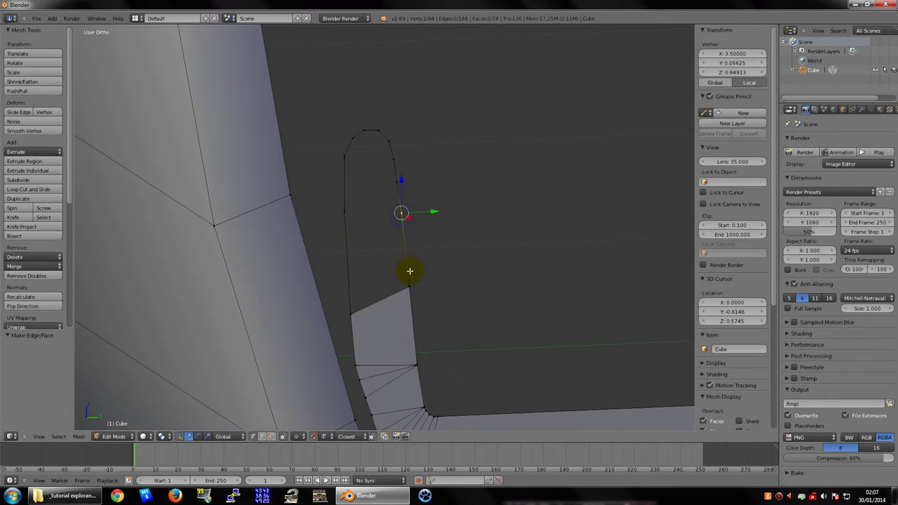
pyautogui.keyDown('shift'); pyautogui.rightClick(409, 287); pyautogui.keyUp('shift')
pyautogui.keyDown('shift'); pyautogui.rightClick(352, 312); pyautogui.keyUp('shift')
pyautogui.keyDown('shift'); pyautogui.rightClick(345, 212); pyautogui.keyUp('shift')
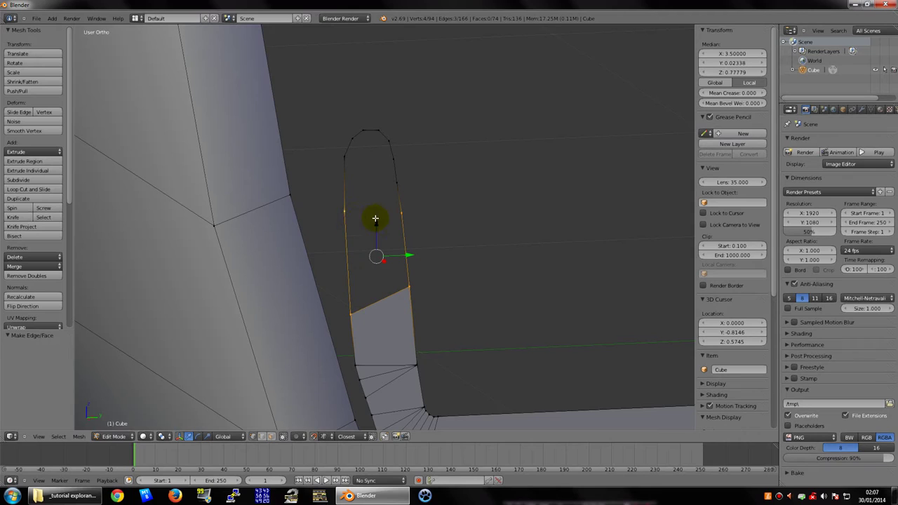
pyautogui.press('f')
# - Fill the face just below the rounded tip
pyautogui.scroll(2, 381, 216)
pyautogui.scroll(1, 352, 208)
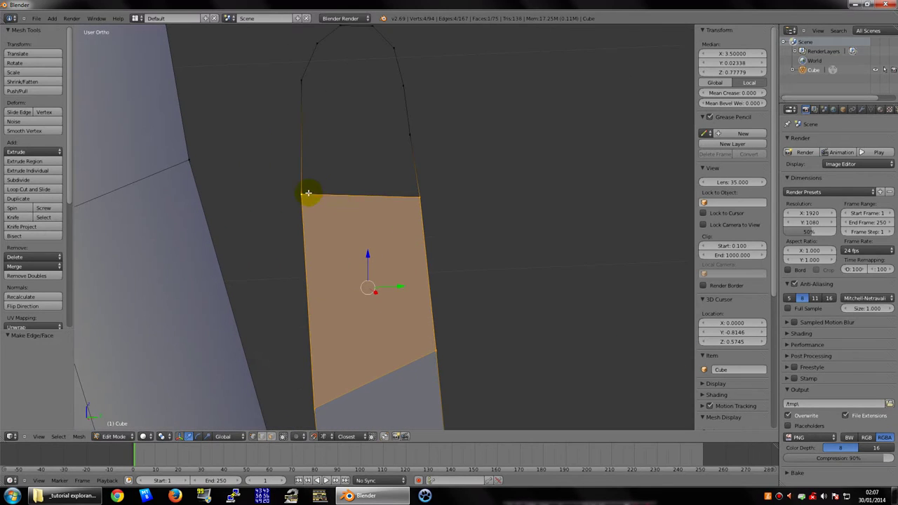
pyautogui.rightClick(302, 194)
pyautogui.keyDown('shift'); pyautogui.rightClick(411, 141); pyautogui.keyUp('shift')
pyautogui.keyDown('shift'); pyautogui.rightClick(303, 81); pyautogui.keyUp('shift')
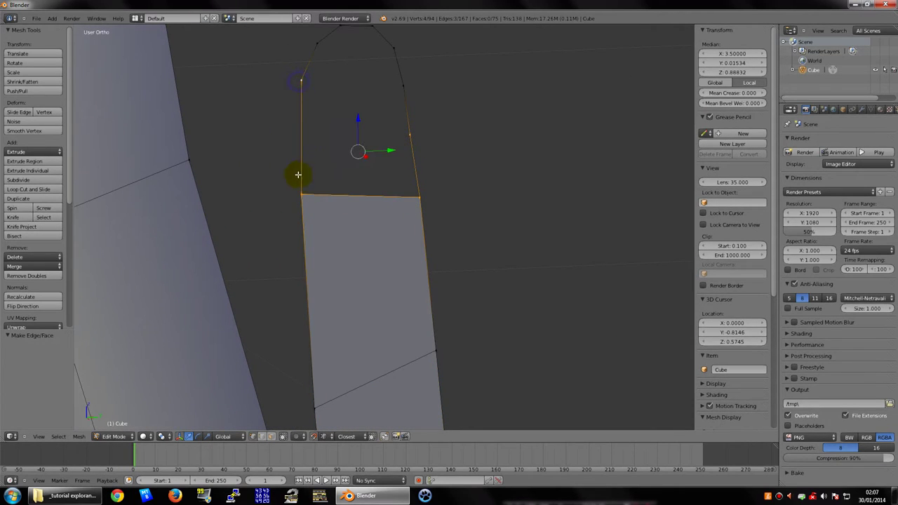
pyautogui.keyDown('shift'); pyautogui.rightClick(296, 196); pyautogui.keyUp('shift')
pyautogui.keyDown('shift'); pyautogui.rightClick(295, 197); pyautogui.keyUp('shift')
pyautogui.press('f')
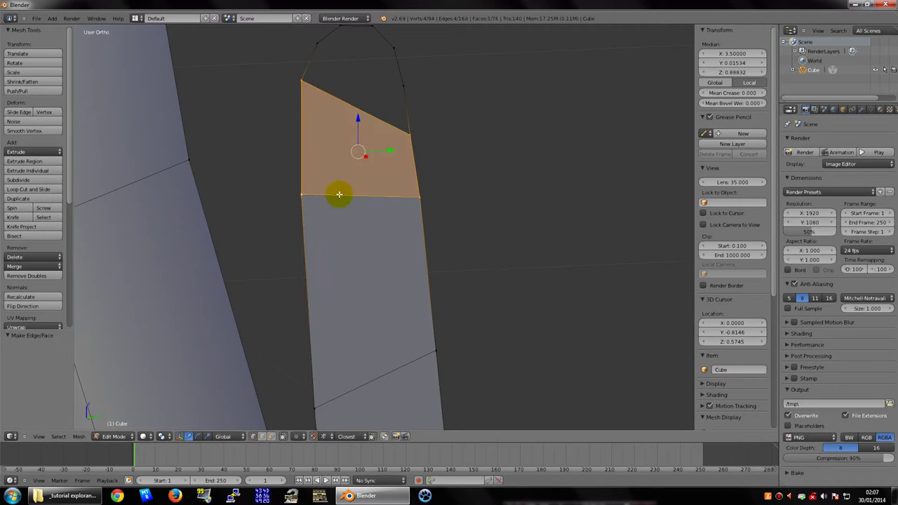
# - Fill the last faces of the rounded tip, closing the arm's end
pyautogui.moveTo(341, 195); pyautogui.dragTo(304, 172, button='middle')
pyautogui.rightClick(311, 173)
pyautogui.keyDown('shift'); pyautogui.rightClick(320, 134); pyautogui.keyUp('shift')
pyautogui.keyDown('shift'); pyautogui.rightClick(414, 179); pyautogui.keyUp('shift')
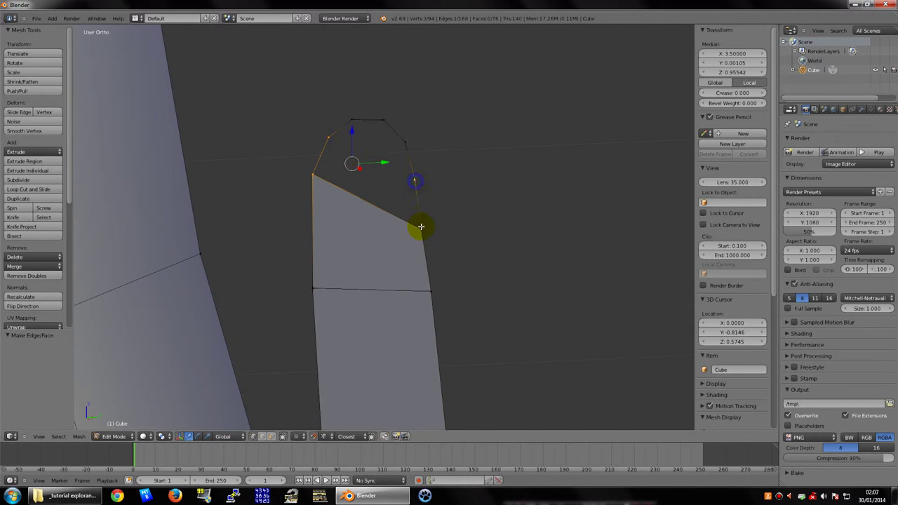
pyautogui.keyDown('shift'); pyautogui.rightClick(422, 227); pyautogui.keyUp('shift')
pyautogui.rightClick(420, 178)
pyautogui.keyDown('shift'); pyautogui.rightClick(330, 139); pyautogui.keyUp('shift')
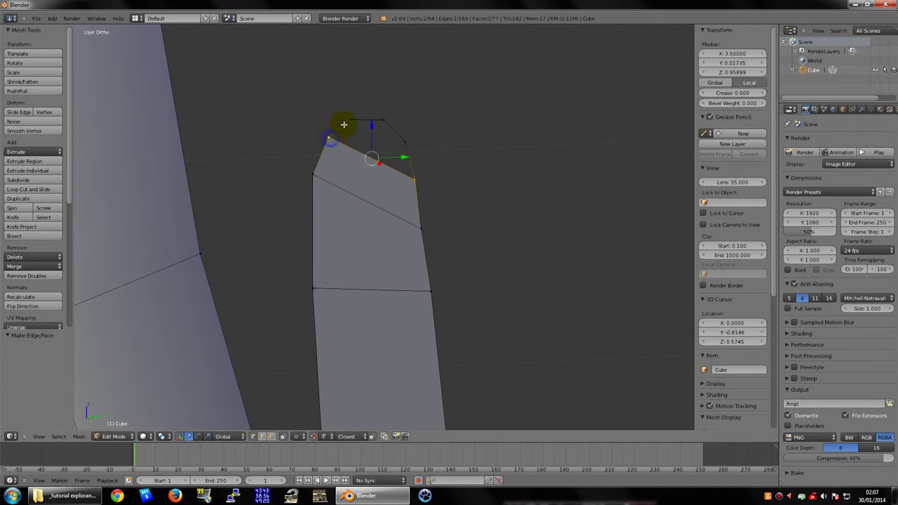
pyautogui.keyDown('shift'); pyautogui.rightClick(351, 120); pyautogui.keyUp('shift')
pyautogui.press('f')
pyautogui.rightClick(353, 120)
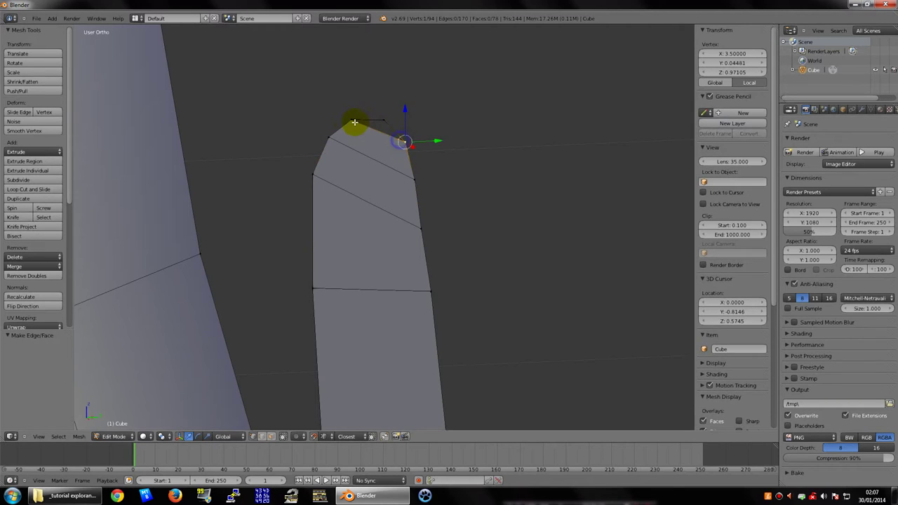
pyautogui.keyDown('shift'); pyautogui.rightClick(375, 114); pyautogui.keyUp('shift')
pyautogui.press('f')
pyautogui.moveTo(378, 116)
pyautogui.mouseDown(button='middle')
pyautogui.moveTo(373, 187)
pyautogui.moveTo(238, 191)
pyautogui.moveTo(274, 201)
pyautogui.moveTo(215, 194)
pyautogui.moveTo(300, 196)
pyautogui.mouseUp(button='middle')
# - Inspect the whole mesh from the side in Object Mode, then return to Edit Mode with nothing selected
pyautogui.press('Tab')
pyautogui.scroll(-5, 301, 196)
pyautogui.moveTo(367, 194)
pyautogui.mouseDown(button='middle')
pyautogui.moveTo(457, 192)
pyautogui.moveTo(430, 202)
pyautogui.moveTo(433, 189)
pyautogui.moveTo(407, 192)
pyautogui.moveTo(421, 186)
pyautogui.mouseUp(button='middle')
pyautogui.scroll(2, 433, 189)
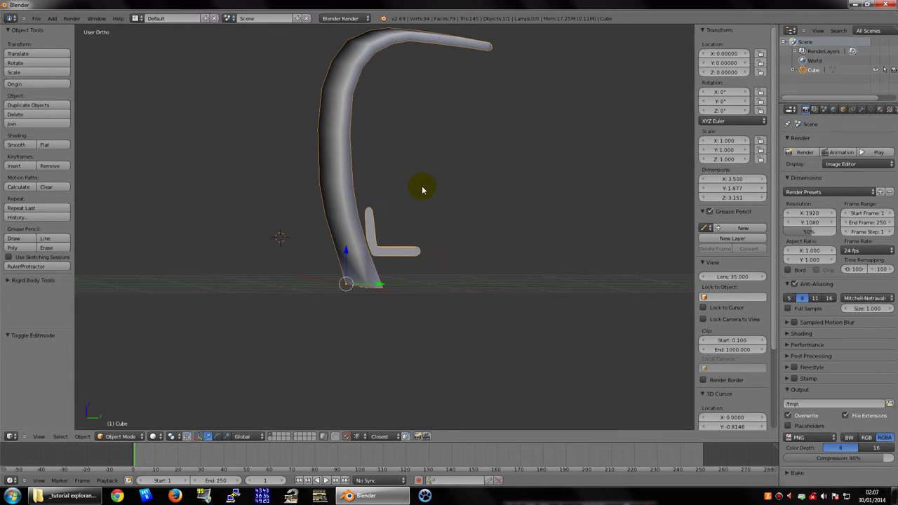
pyautogui.press('KP_3')
pyautogui.scroll(3, 434, 191)
pyautogui.press('Tab')
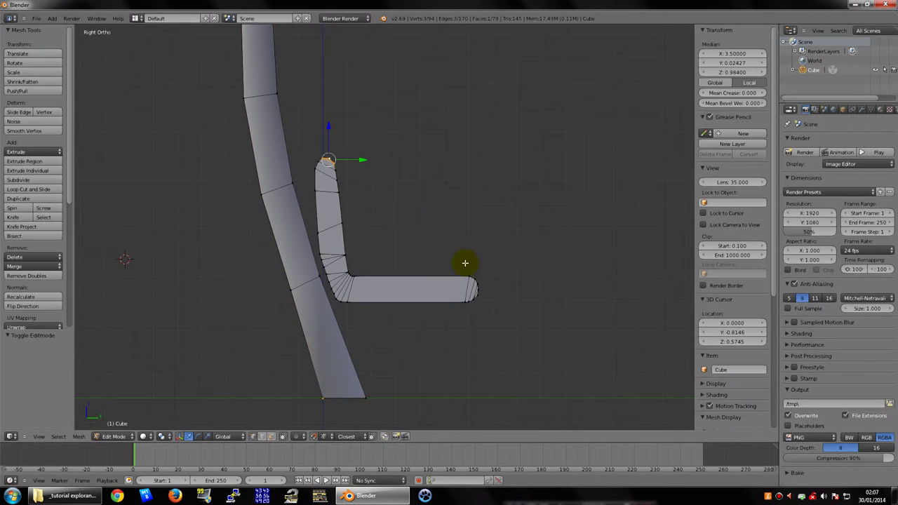
pyautogui.press('a')
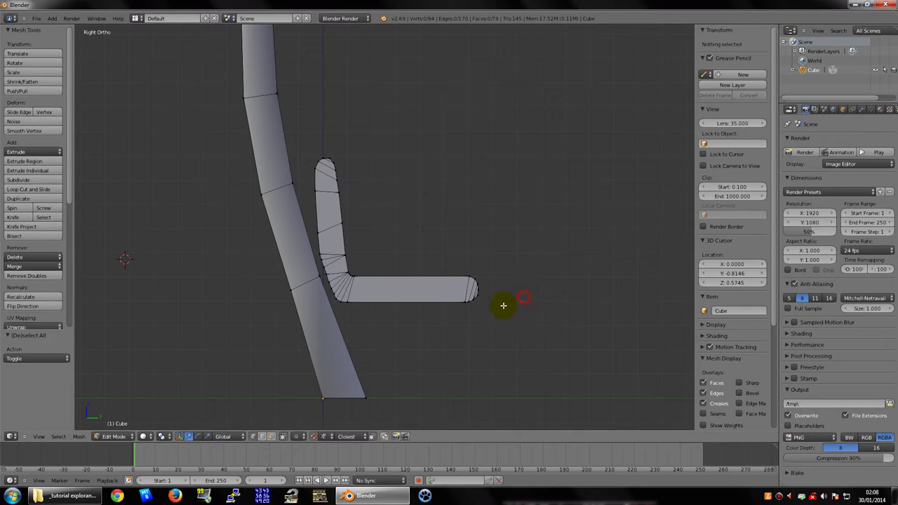
# - Box-select the L-shaped arm's vertices and Shift+right-click to deselect two stray vertices
pyautogui.keyDown('ctrl'); pyautogui.moveTo(503, 305); pyautogui.dragTo(355, 130); pyautogui.keyUp('ctrl')
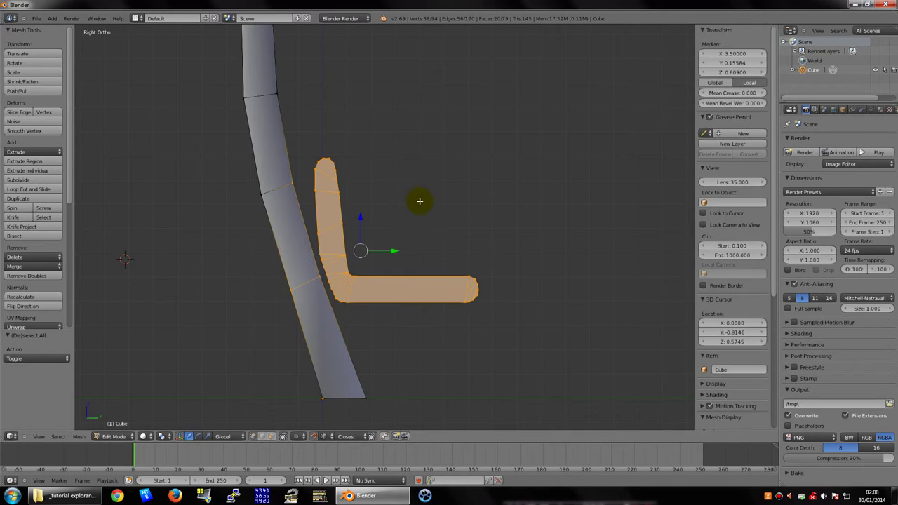
pyautogui.moveTo(419, 201); pyautogui.dragTo(397, 215, button='middle')
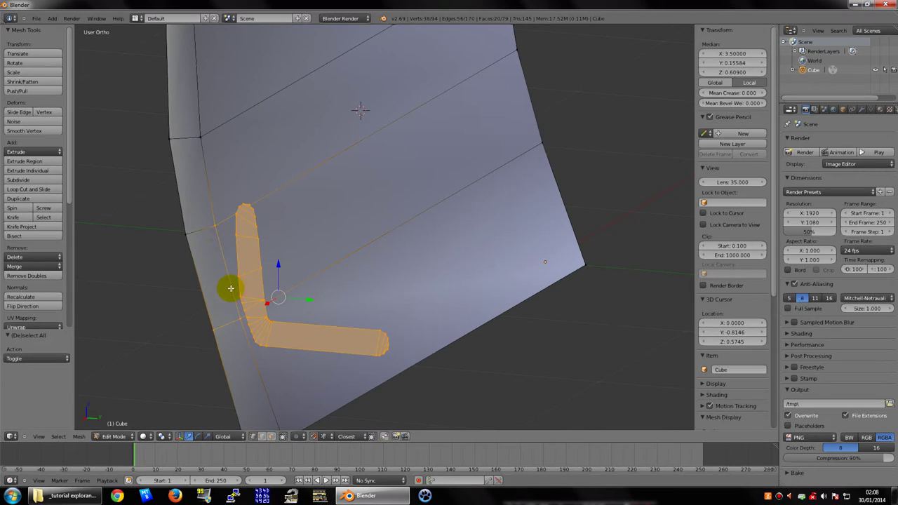
pyautogui.moveTo(541, 148)
pyautogui.mouseDown(button='middle')
pyautogui.moveTo(447, 201)
pyautogui.moveTo(331, 200)
pyautogui.mouseUp(button='middle')
pyautogui.scroll(2, 381, 204)
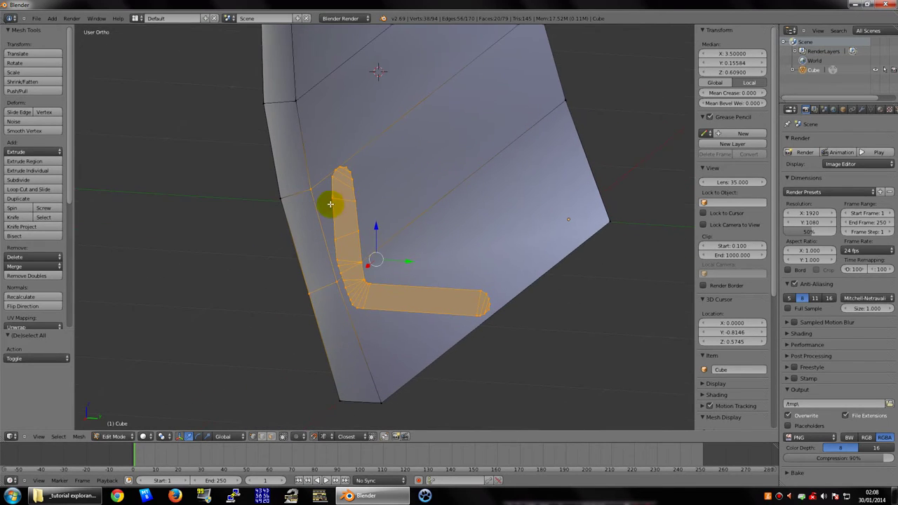
pyautogui.keyDown('shift'); pyautogui.rightClick(329, 280); pyautogui.keyUp('shift')
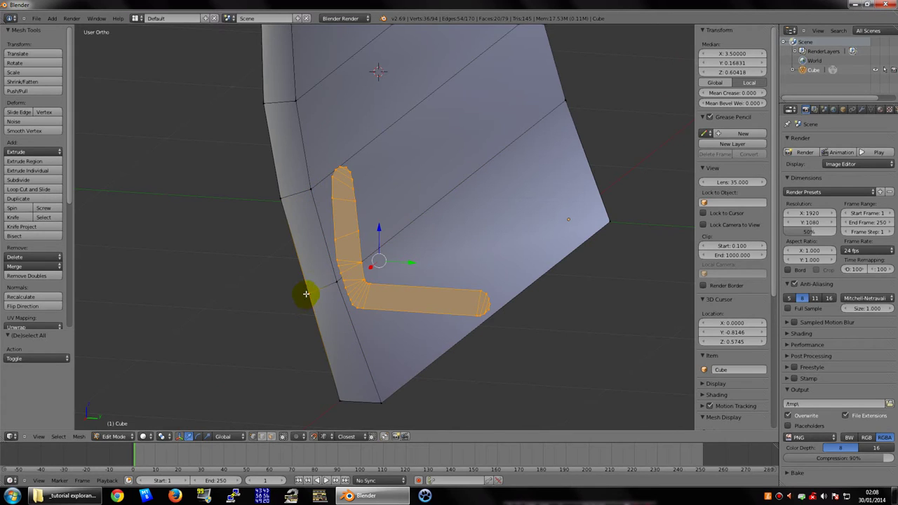
pyautogui.keyDown('shift'); pyautogui.rightClick(306, 293); pyautogui.keyUp('shift')
# - Check the L-profile selection from another angle, toggling wireframe and solid with Z
pyautogui.moveTo(316, 287); pyautogui.dragTo(362, 270, button='middle')
pyautogui.scroll(-4, 352, 253)
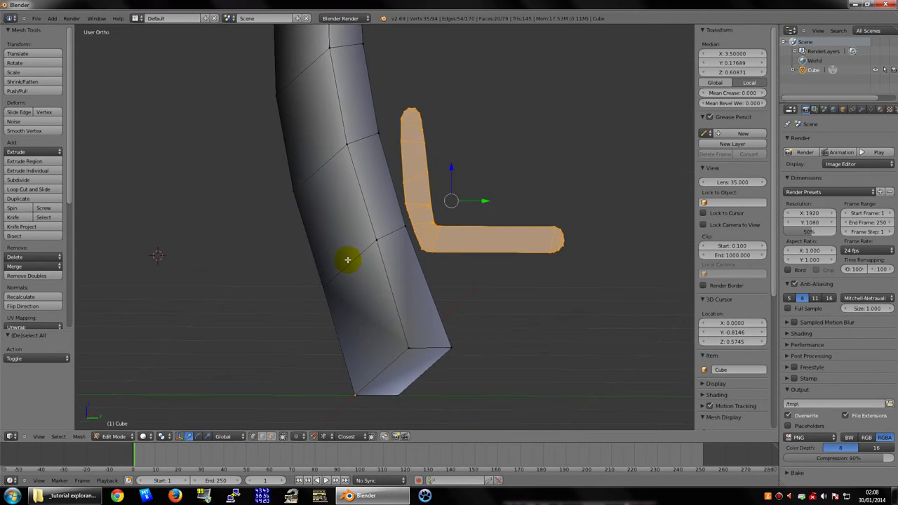
pyautogui.scroll(-3, 403, 253)
pyautogui.scroll(4, 372, 236)
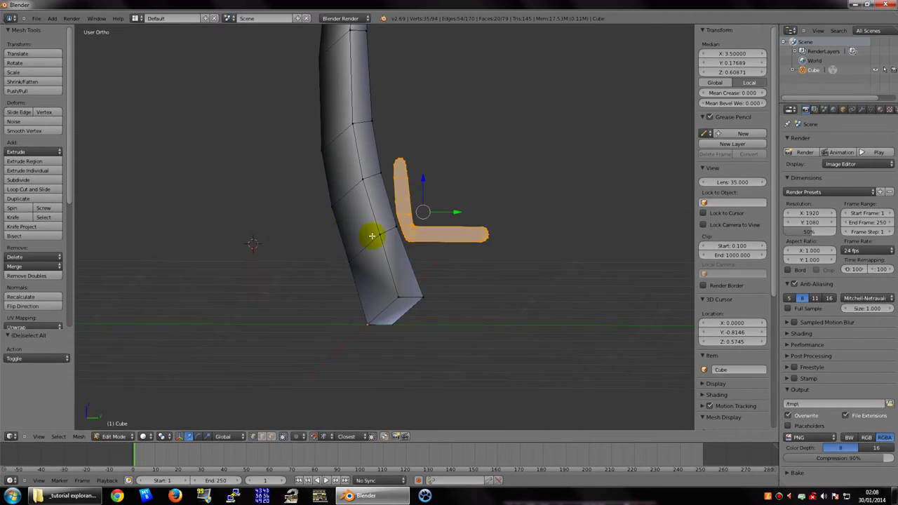
pyautogui.keyDown('shift'); pyautogui.moveTo(429, 176); pyautogui.dragTo(409, 249, button='middle'); pyautogui.keyUp('shift')
pyautogui.scroll(-3, 410, 248)
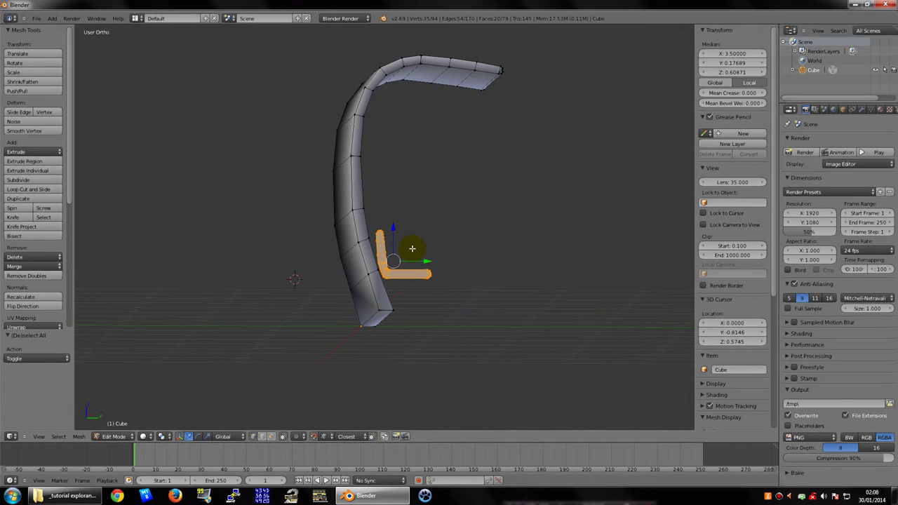
pyautogui.press('z')
pyautogui.moveTo(470, 241)
pyautogui.mouseDown(button='middle')
pyautogui.moveTo(423, 256)
pyautogui.moveTo(330, 257)
pyautogui.moveTo(399, 265)
pyautogui.moveTo(456, 253)
pyautogui.moveTo(458, 243)
pyautogui.mouseUp(button='middle')
pyautogui.press('z')
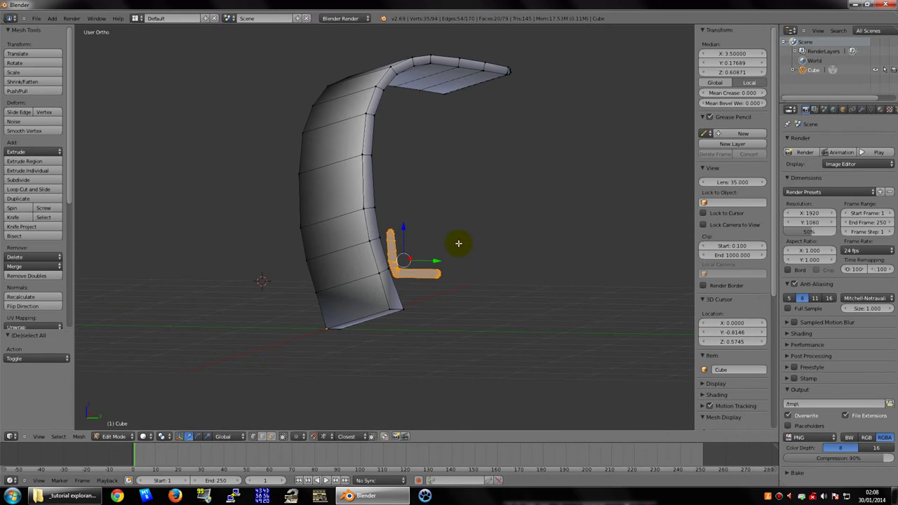
# - Recheck it via the wireframe and solid shading buttons, ending with the curved panel facing the viewer
pyautogui.click(143, 437)
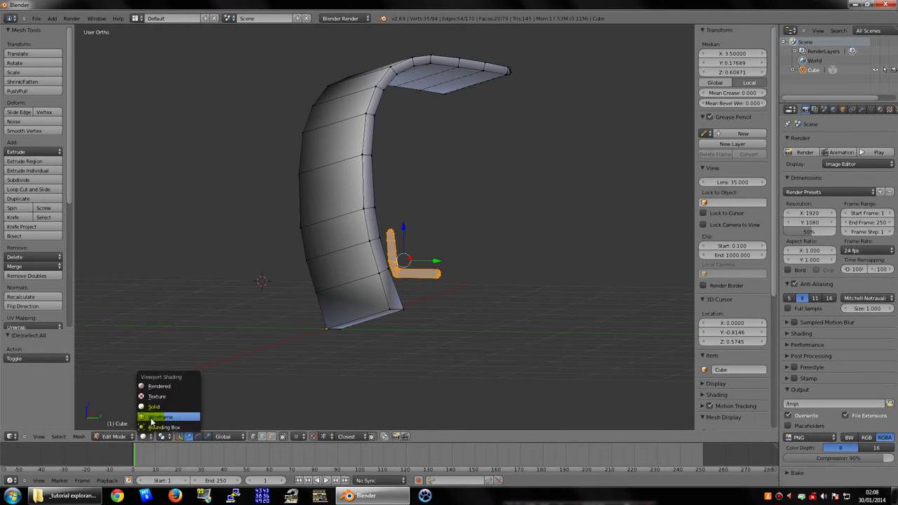
pyautogui.click(159, 416)
pyautogui.click(148, 437)
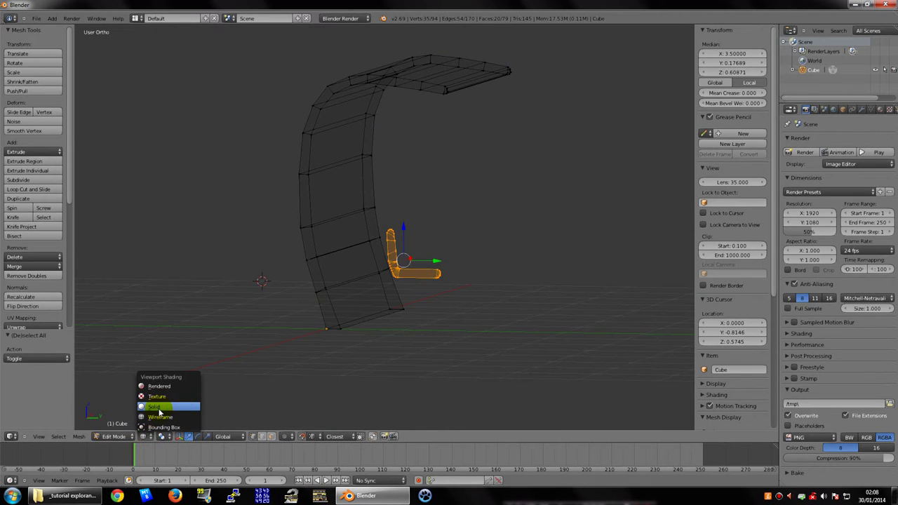
pyautogui.click(157, 407)
pyautogui.scroll(2, 353, 300)
pyautogui.moveTo(353, 300)
pyautogui.mouseDown(button='middle')
pyautogui.moveTo(273, 302)
pyautogui.moveTo(295, 302)
pyautogui.moveTo(295, 316)
pyautogui.moveTo(416, 297)
pyautogui.mouseUp(button='middle')
pyautogui.scroll(-2, 427, 306)
# - Extrude the L-shaped profile along X into a long ledge
pyautogui.scroll(-2, 426, 315)
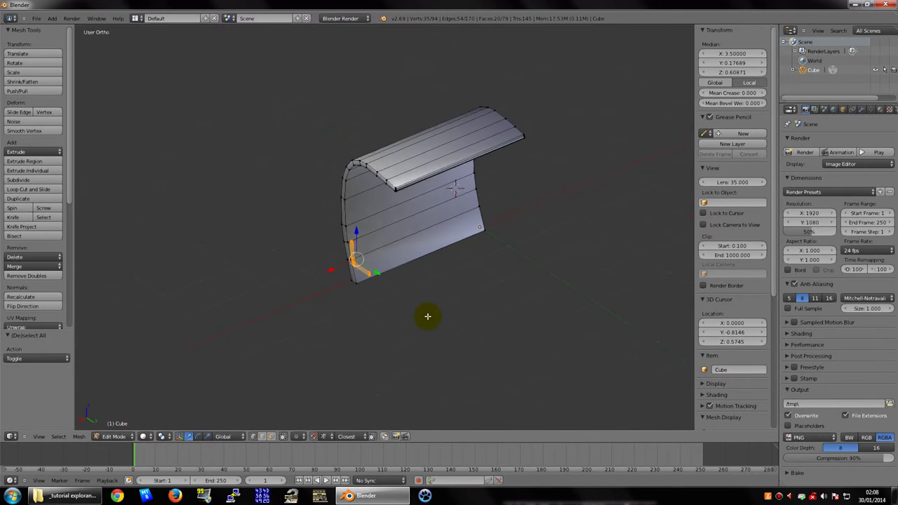
pyautogui.press('e')
pyautogui.press('x')
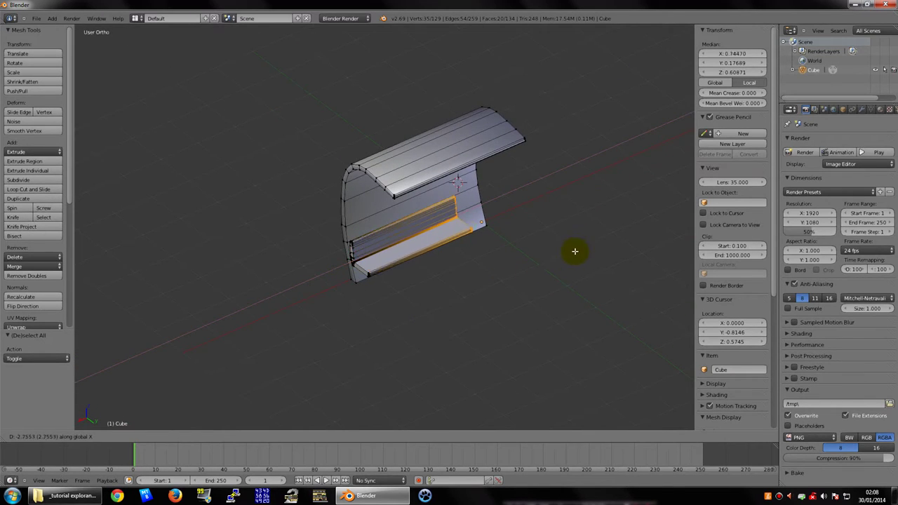
pyautogui.click(554, 237)
# - Slide the ledge's end edges along X until the end sits flush with the panel
pyautogui.moveTo(531, 237)
pyautogui.mouseDown(button='middle')
pyautogui.moveTo(492, 249)
pyautogui.moveTo(383, 201)
pyautogui.moveTo(417, 217)
pyautogui.moveTo(511, 202)
pyautogui.moveTo(504, 197)
pyautogui.moveTo(345, 237)
pyautogui.moveTo(375, 216)
pyautogui.mouseUp(button='middle')
pyautogui.scroll(1, 457, 227)
pyautogui.scroll(4, 467, 230)
pyautogui.press('g')
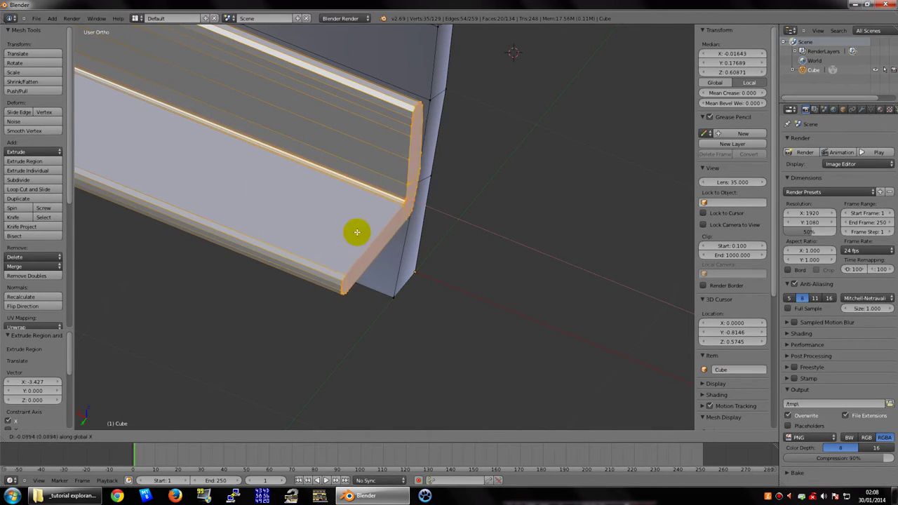
pyautogui.press('x')
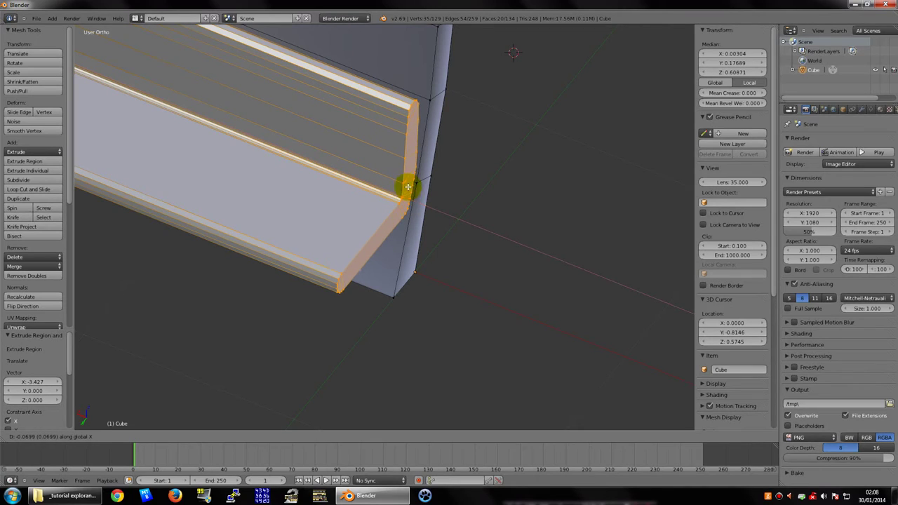
pyautogui.click(368, 195)
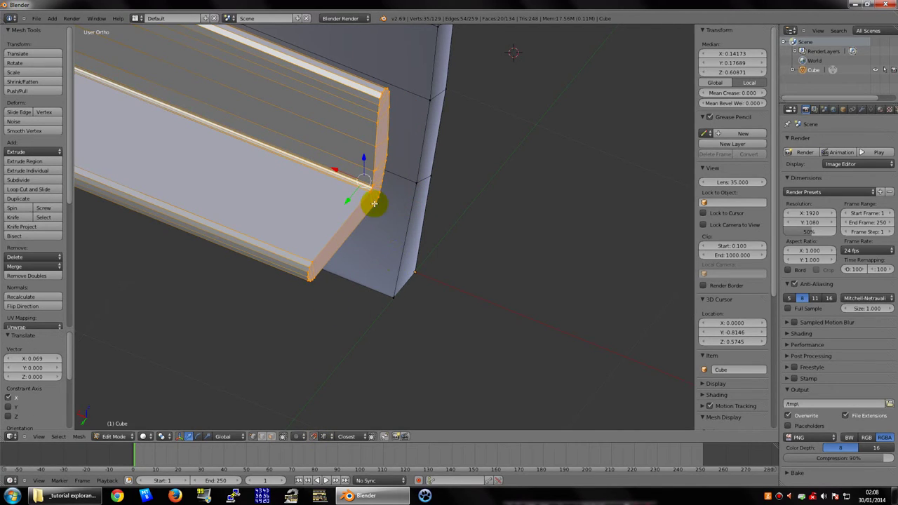
pyautogui.press('g')
pyautogui.press('x')
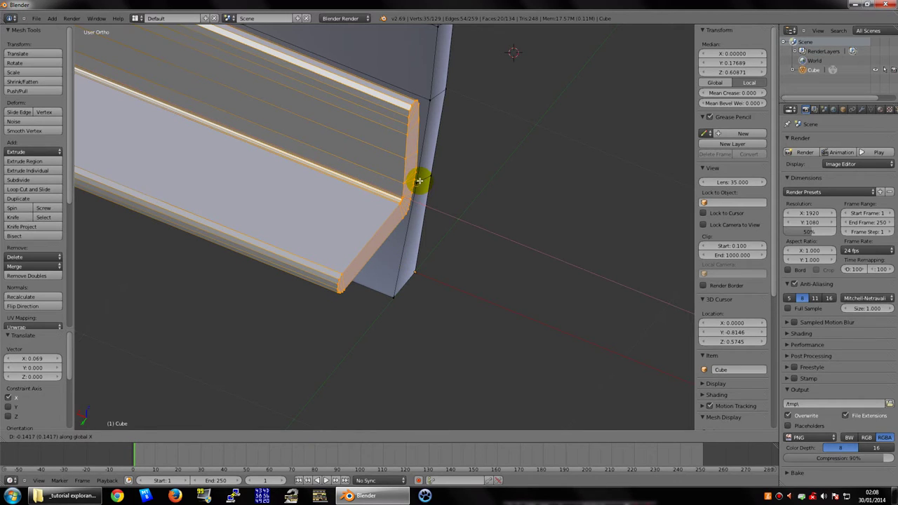
pyautogui.click(417, 181)
# - Extrude an extra end section at the ledge tip and begin rotating its end face
pyautogui.moveTo(401, 227); pyautogui.dragTo(375, 231, button='middle')
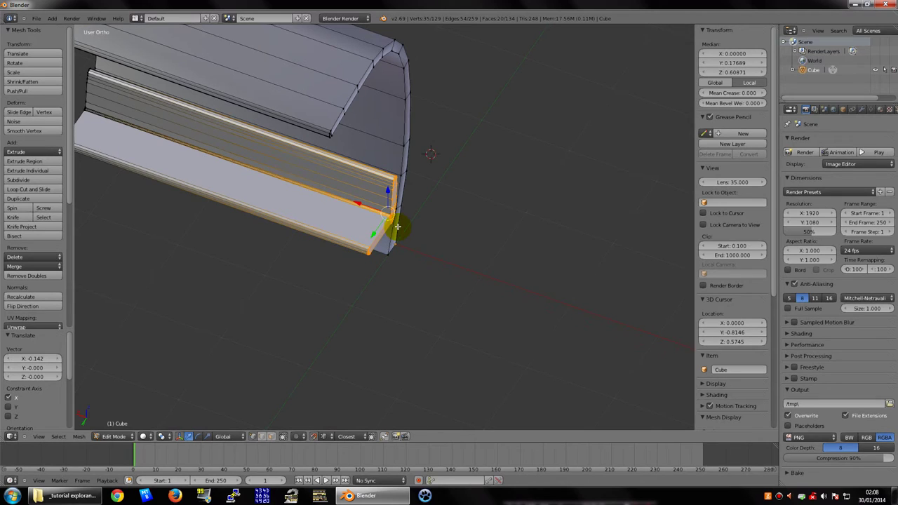
pyautogui.press('e')
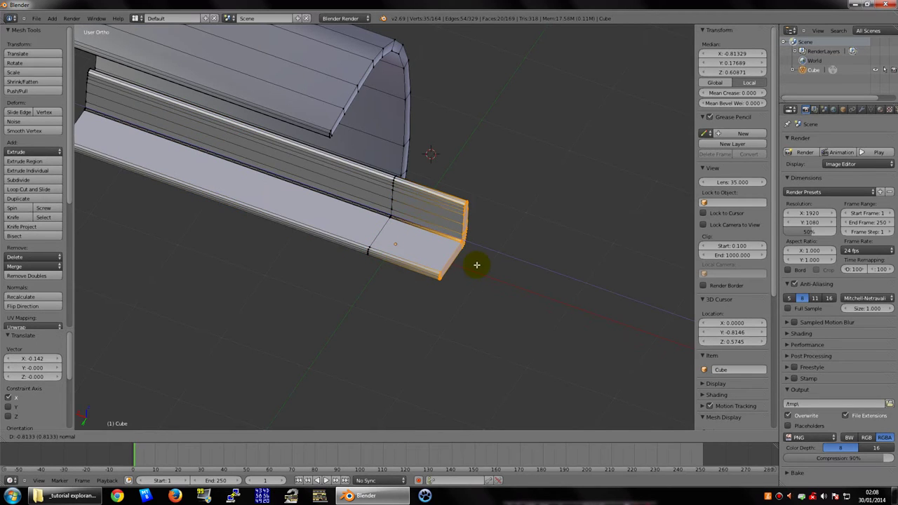
pyautogui.click(479, 266)
pyautogui.moveTo(490, 252)
pyautogui.mouseDown(button='middle')
pyautogui.moveTo(545, 226)
pyautogui.moveTo(507, 221)
pyautogui.moveTo(481, 236)
pyautogui.moveTo(485, 266)
pyautogui.moveTo(377, 207)
pyautogui.moveTo(511, 225)
pyautogui.moveTo(561, 220)
pyautogui.moveTo(498, 191)
pyautogui.moveTo(412, 251)
pyautogui.moveTo(474, 183)
pyautogui.moveTo(483, 271)
pyautogui.moveTo(486, 246)
pyautogui.mouseUp(button='middle')
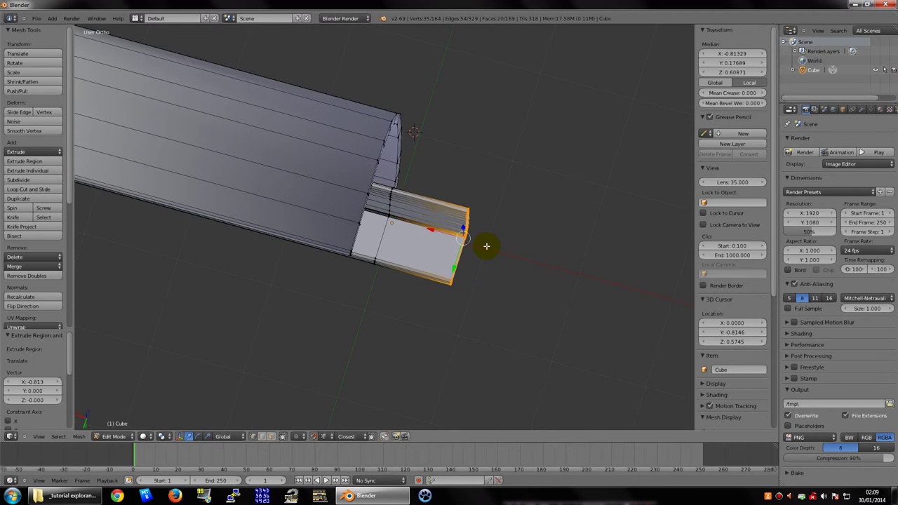
pyautogui.press('r')
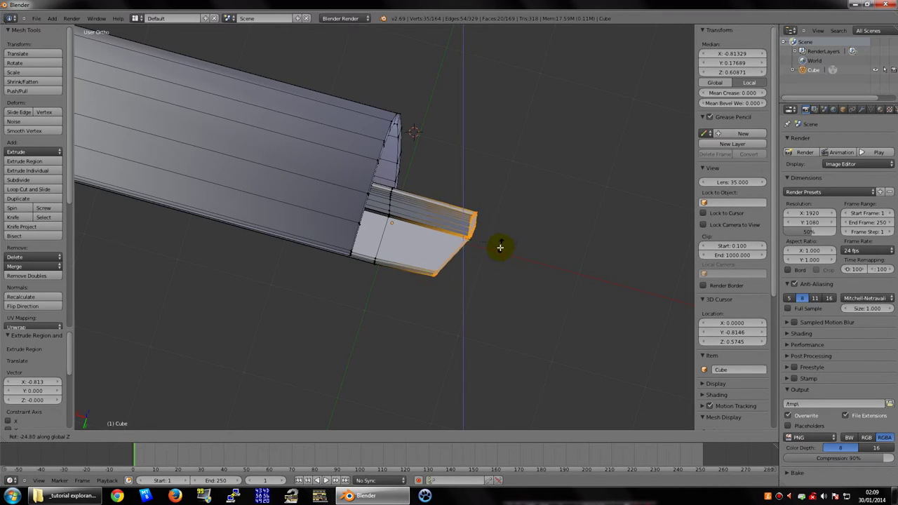
# - Angle the end about -21.7 degrees and extrude two more angled tip sections
pyautogui.click(506, 244)
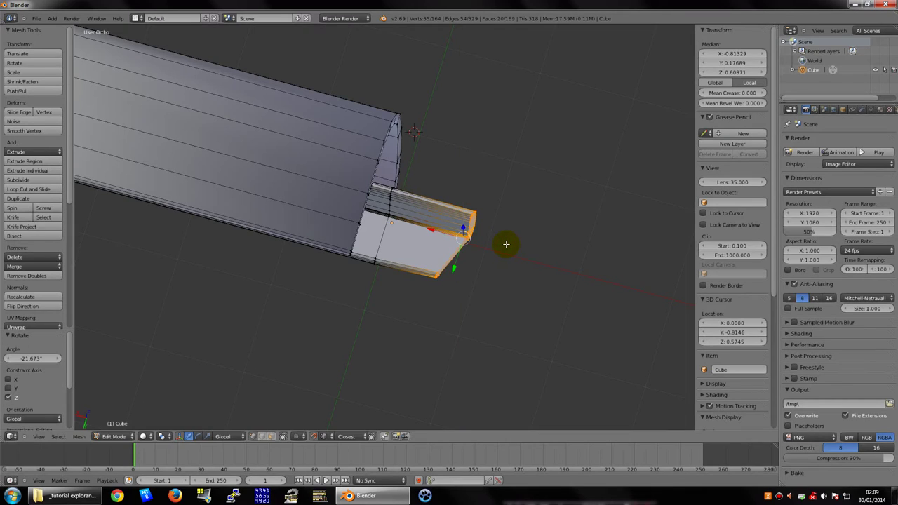
pyautogui.press('e')
pyautogui.click(536, 320)
pyautogui.press('r')
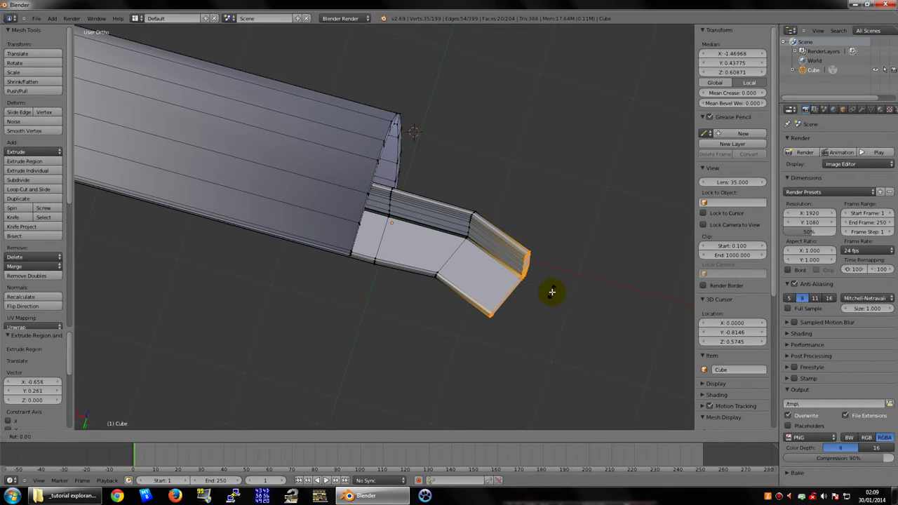
pyautogui.press('z')
pyautogui.click(544, 305)
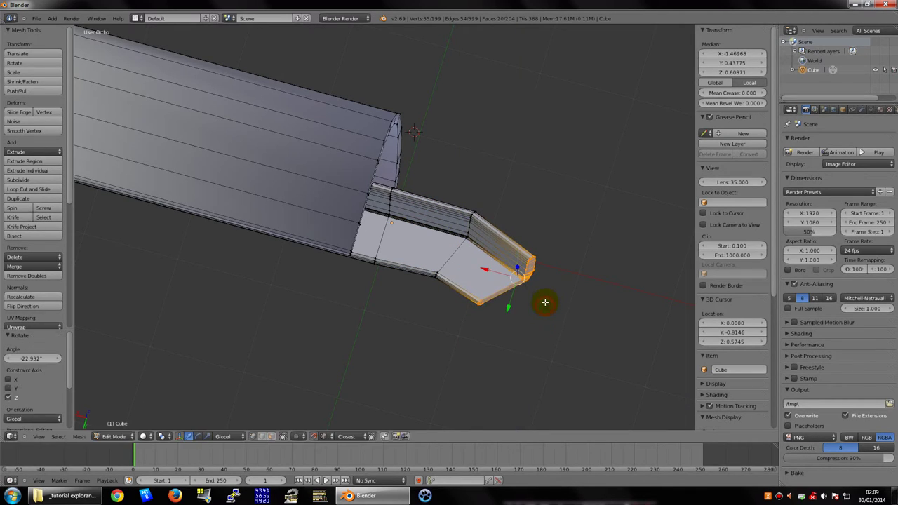
pyautogui.press('e')
pyautogui.click(568, 364)
# - Preview the ledge in Object Mode, then undo the angled end extrusions
pyautogui.moveTo(569, 367); pyautogui.dragTo(569, 266, button='middle')
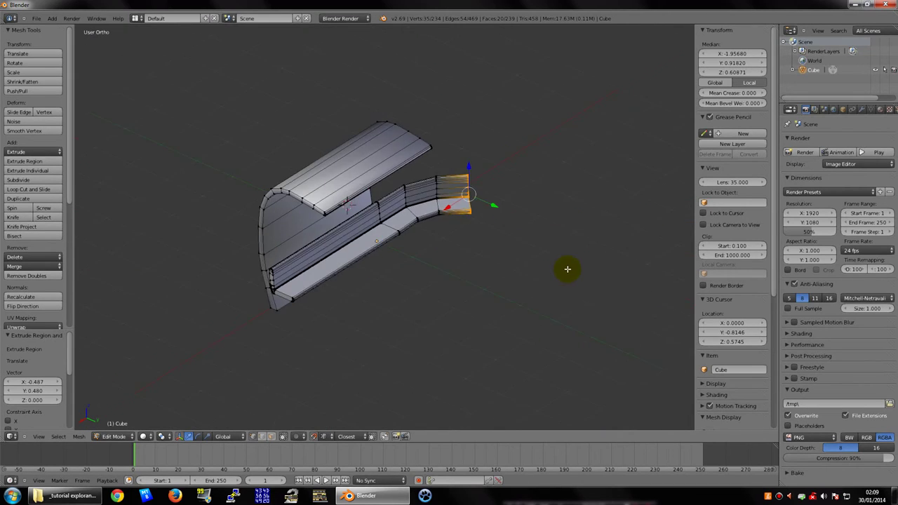
pyautogui.scroll(3, 587, 238)
pyautogui.press('Tab')
pyautogui.scroll(2, 596, 228)
pyautogui.scroll(-3, 580, 221)
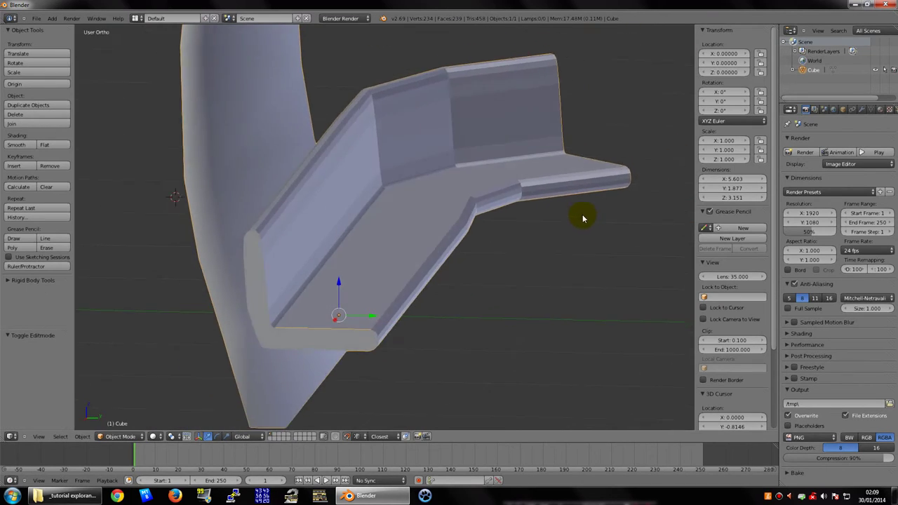
pyautogui.moveTo(582, 217)
pyautogui.mouseDown(button='middle')
pyautogui.moveTo(543, 234)
pyautogui.moveTo(538, 255)
pyautogui.mouseUp(button='middle')
pyautogui.press('Tab')
pyautogui.hotkey('ctrl', 'z')
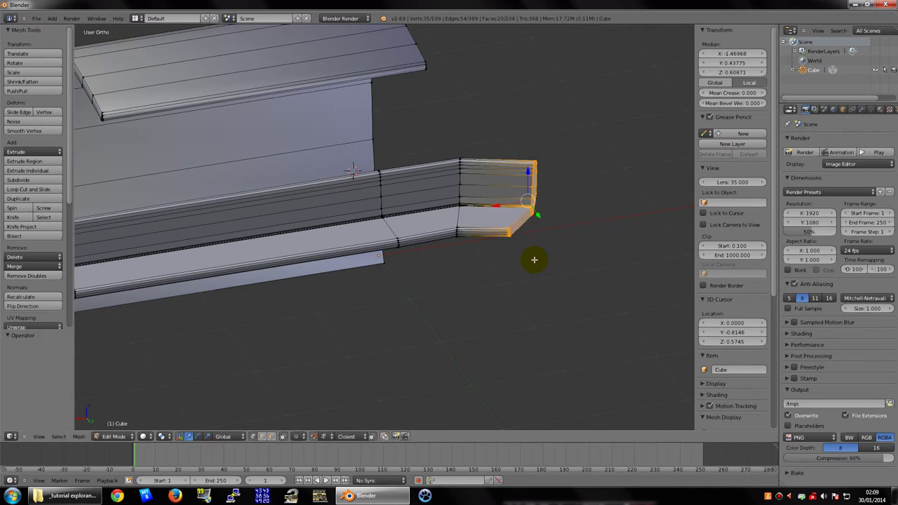
pyautogui.hotkey('ctrl', 'z')
pyautogui.hotkey('ctrl', 'z')
pyautogui.hotkey('ctrl', 'z')
pyautogui.moveTo(514, 254)
pyautogui.mouseDown(button='middle')
pyautogui.moveTo(475, 263)
pyautogui.moveTo(453, 243)
pyautogui.moveTo(399, 244)
pyautogui.moveTo(355, 222)
pyautogui.mouseUp(button='middle')
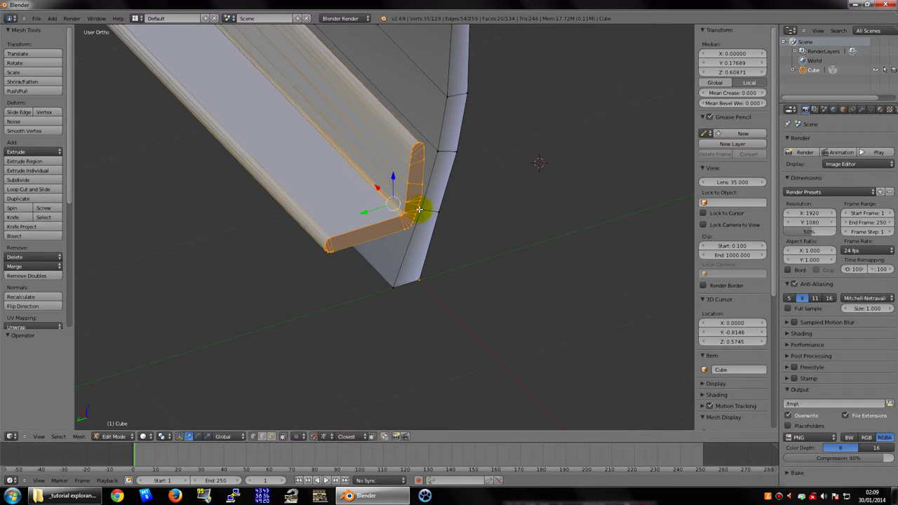
pyautogui.moveTo(404, 209)
pyautogui.mouseDown(button='middle')
pyautogui.moveTo(341, 206)
pyautogui.moveTo(321, 174)
pyautogui.moveTo(445, 236)
pyautogui.moveTo(442, 216)
pyautogui.mouseUp(button='middle')
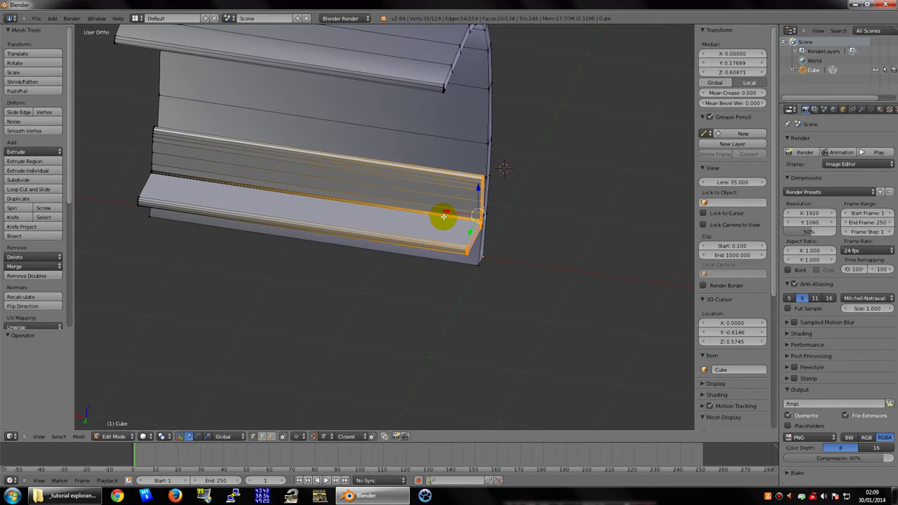
pyautogui.scroll(-4, 443, 216)
pyautogui.moveTo(403, 215)
pyautogui.mouseDown(button='middle')
pyautogui.moveTo(457, 200)
pyautogui.moveTo(370, 194)
pyautogui.mouseUp(button='middle')
pyautogui.press('Tab')
pyautogui.moveTo(419, 171)
pyautogui.mouseDown(button='middle')
pyautogui.moveTo(421, 104)
pyautogui.moveTo(425, 144)
pyautogui.moveTo(467, 152)
pyautogui.moveTo(456, 180)
pyautogui.moveTo(489, 174)
pyautogui.mouseUp(button='middle')
pyautogui.press('Tab')
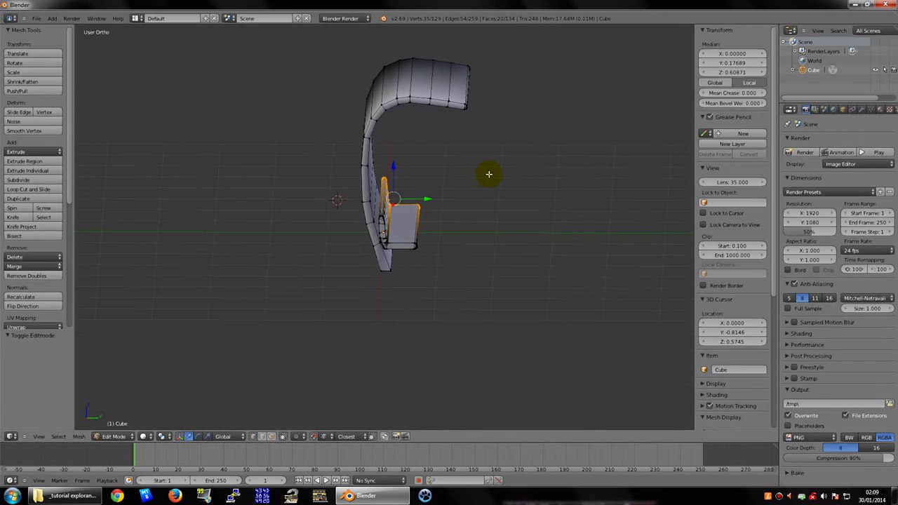
pyautogui.press('KP_3')
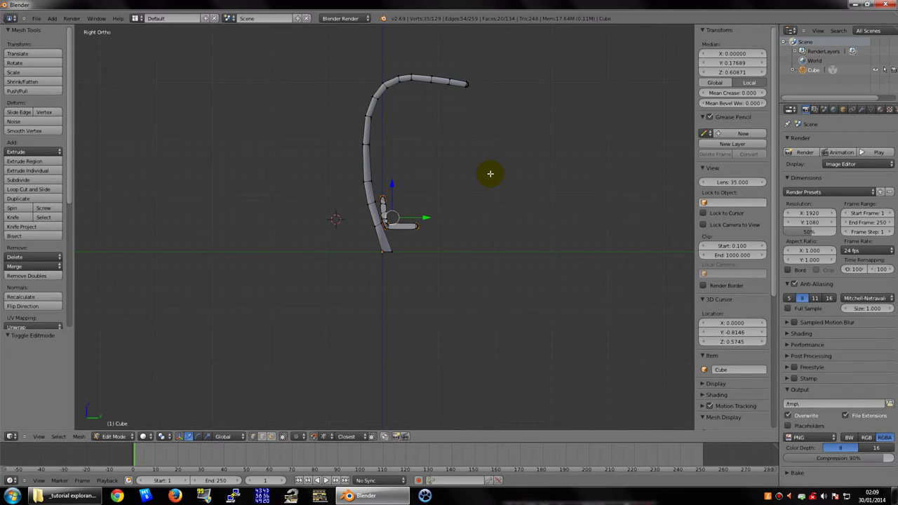
pyautogui.scroll(6, 488, 182)
pyautogui.press('l')
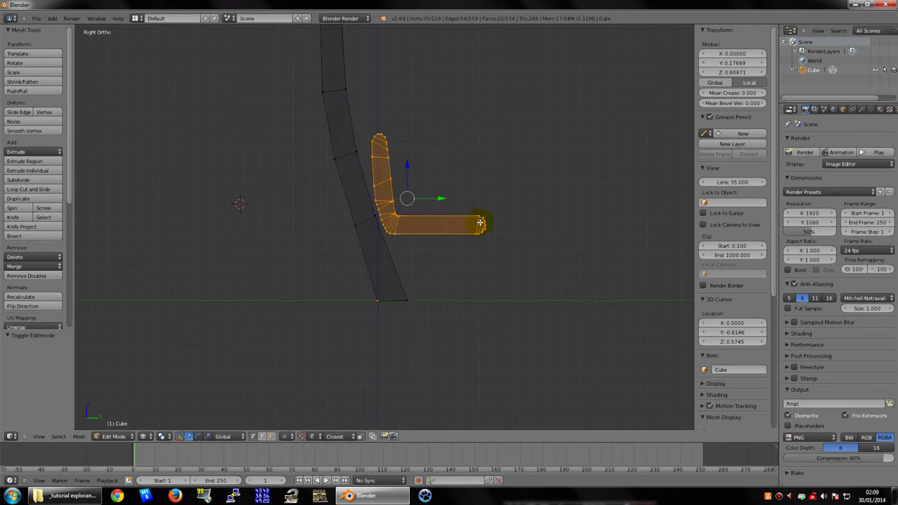
pyautogui.press('a')
pyautogui.scroll(2, 437, 212)
pyautogui.scroll(1, 459, 228)
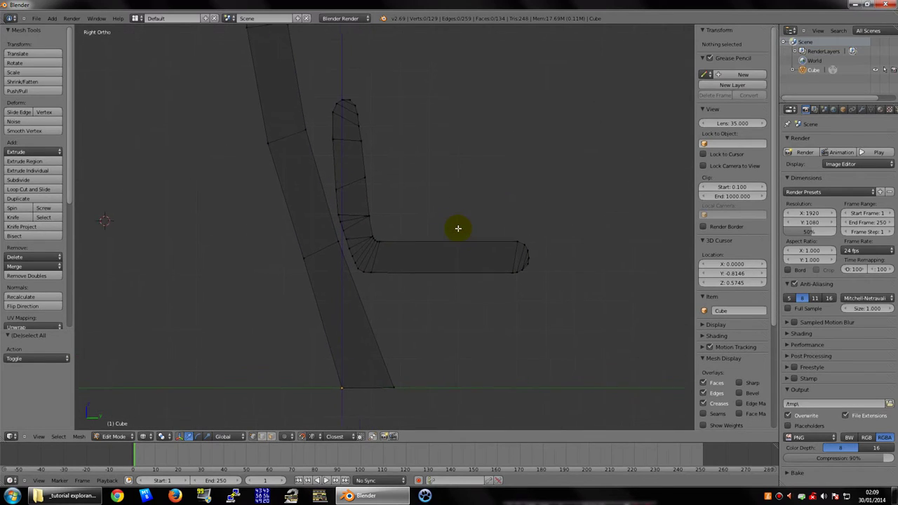
pyautogui.press('a')
pyautogui.press('a')
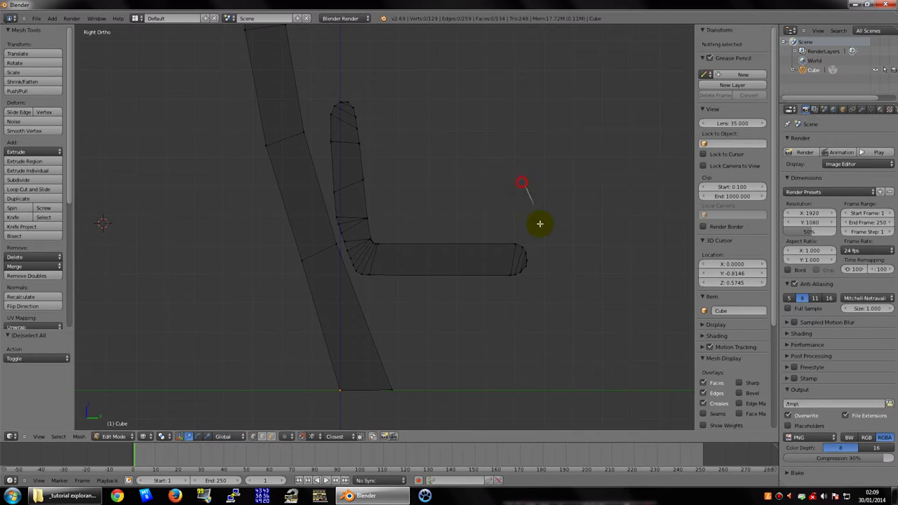
pyautogui.keyDown('ctrl'); pyautogui.moveTo(539, 223); pyautogui.dragTo(475, 270); pyautogui.keyUp('ctrl')
pyautogui.keyDown('ctrl'); pyautogui.moveTo(452, 209); pyautogui.dragTo(392, 270); pyautogui.keyUp('ctrl')
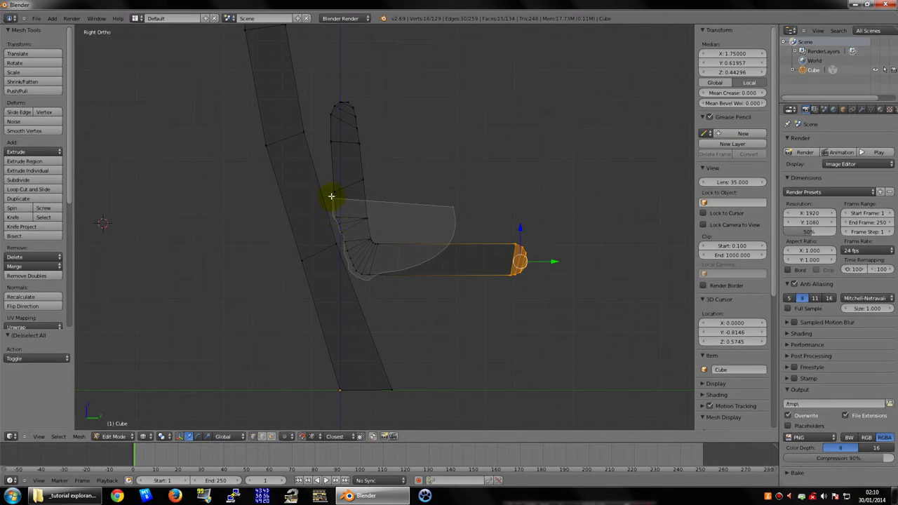
pyautogui.keyDown('ctrl'); pyautogui.moveTo(331, 196); pyautogui.dragTo(371, 67); pyautogui.keyUp('ctrl')
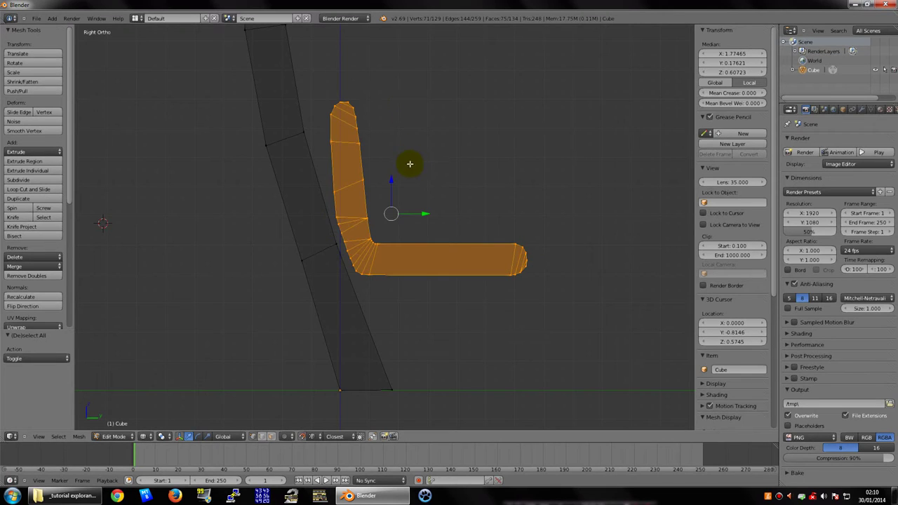
pyautogui.scroll(3, 361, 208)
pyautogui.scroll(-2, 277, 204)
pyautogui.scroll(-8, 338, 250)
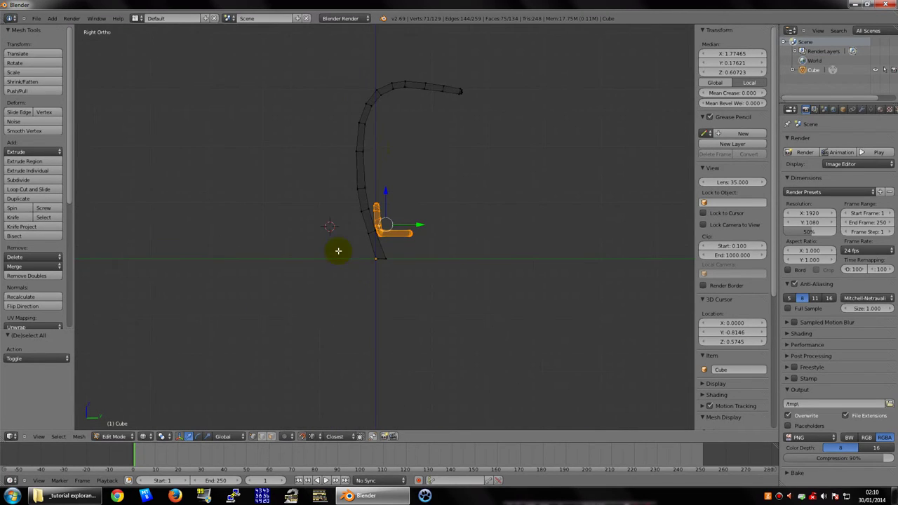
pyautogui.scroll(1, 404, 200)
pyautogui.scroll(3, 407, 205)
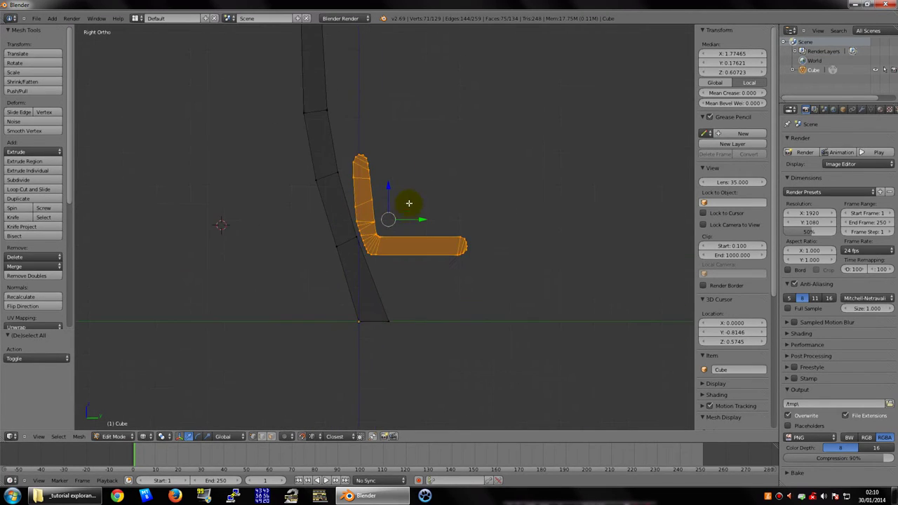
pyautogui.scroll(-4, 407, 205)
pyautogui.moveTo(407, 204)
pyautogui.mouseDown(button='middle')
pyautogui.moveTo(351, 217)
pyautogui.moveTo(380, 225)
pyautogui.moveTo(377, 191)
pyautogui.moveTo(366, 206)
pyautogui.moveTo(380, 224)
pyautogui.moveTo(579, 197)
pyautogui.moveTo(546, 201)
pyautogui.moveTo(555, 195)
pyautogui.moveTo(435, 253)
pyautogui.moveTo(427, 206)
pyautogui.moveTo(525, 224)
pyautogui.mouseUp(button='middle')
# - Cancel a first resize of the bench seat and reorient the view to look from above and the front
pyautogui.scroll(3, 545, 194)
pyautogui.scroll(-3, 545, 195)
pyautogui.scroll(3, 477, 231)
pyautogui.scroll(-3, 456, 242)
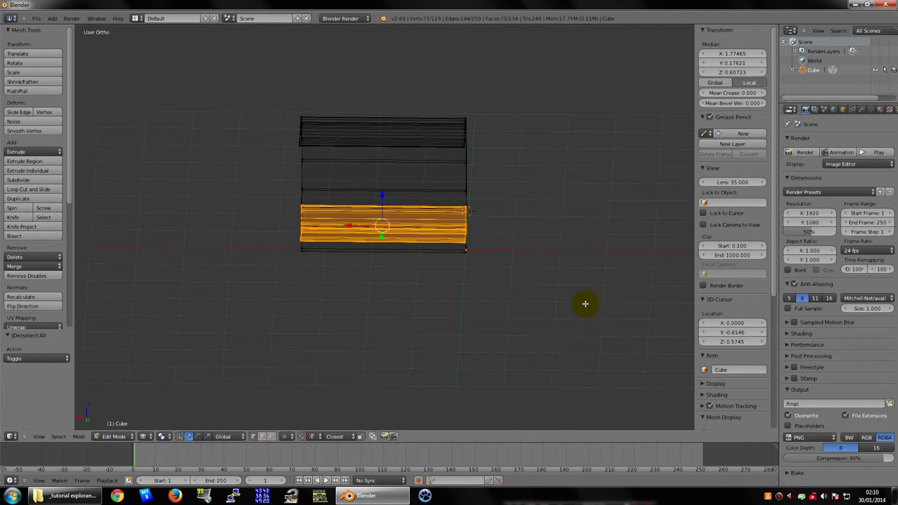
pyautogui.press('s')
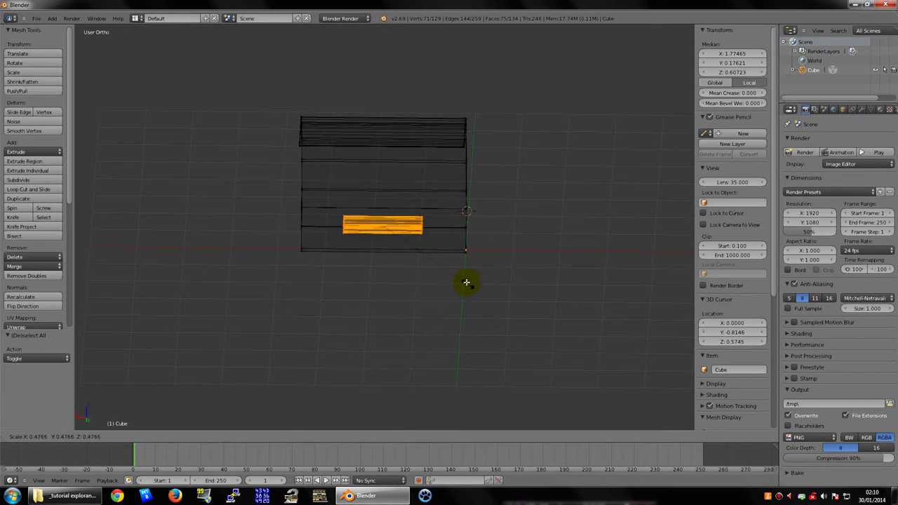
pyautogui.click(576, 317)
pyautogui.moveTo(575, 316); pyautogui.dragTo(550, 288, button='middle')
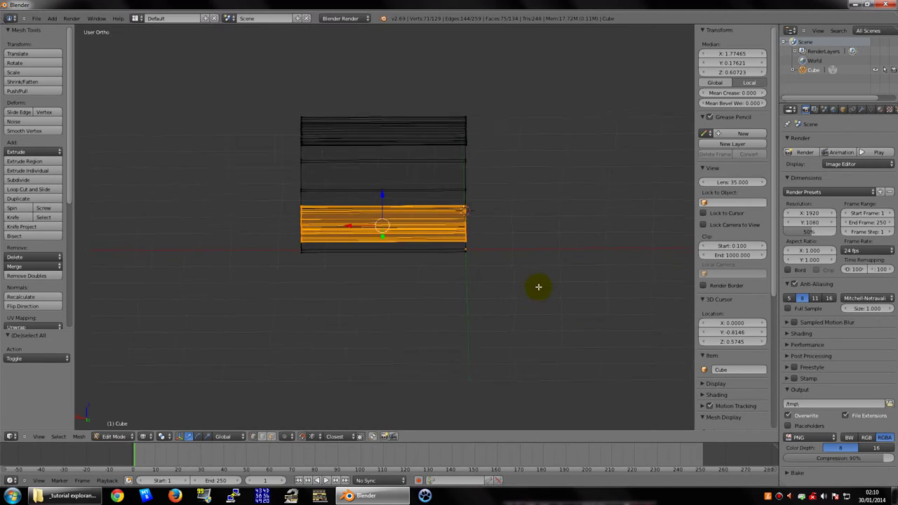
pyautogui.moveTo(504, 240); pyautogui.dragTo(338, 265, button='middle')
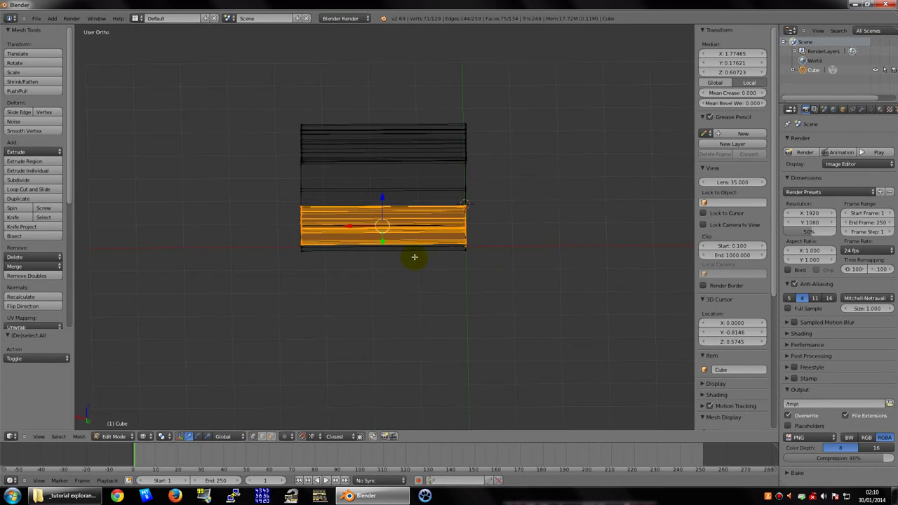
pyautogui.press('KP_8')
pyautogui.press('KP_4')
pyautogui.moveTo(434, 271); pyautogui.dragTo(538, 284, button='middle')
# - Narrow the bench seat to 0.705 along X after one more cancelled attempt
pyautogui.press('s')
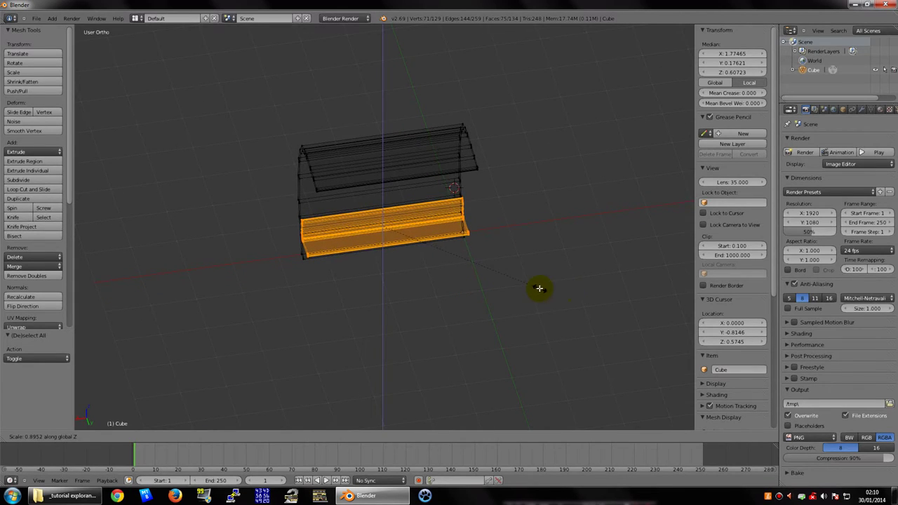
pyautogui.click(544, 286)
pyautogui.press('s')
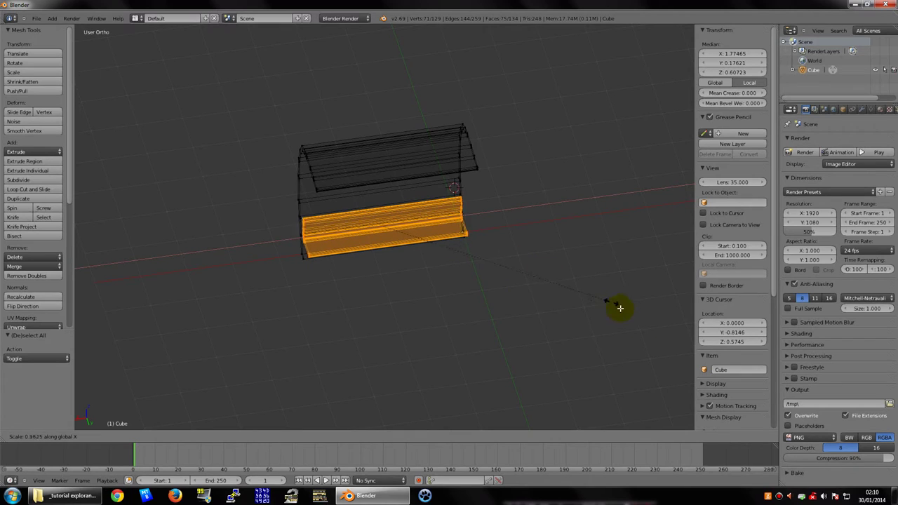
pyautogui.click(549, 281)
pyautogui.moveTo(483, 262)
pyautogui.mouseDown(button='middle')
pyautogui.moveTo(527, 246)
pyautogui.moveTo(491, 228)
pyautogui.moveTo(508, 228)
pyautogui.mouseUp(button='middle')
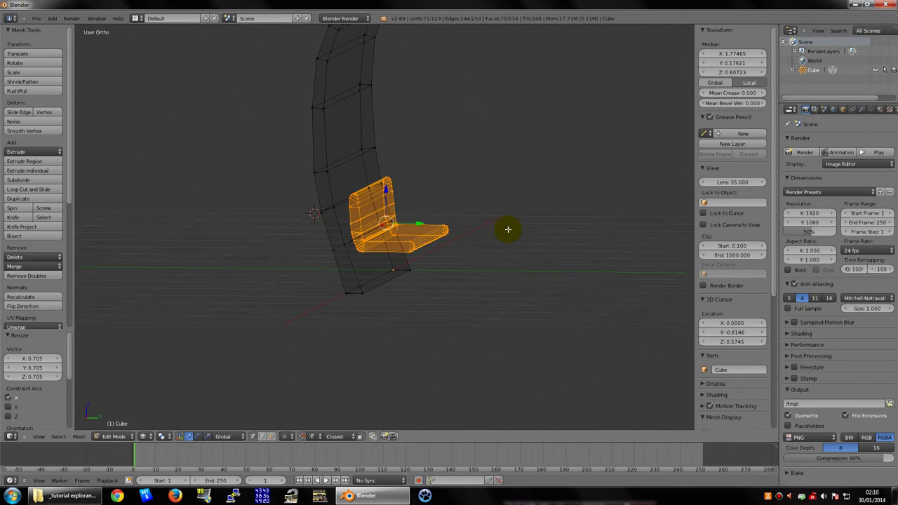
# - Scale the bench seat slightly taller and view it from the front
pyautogui.press('s')
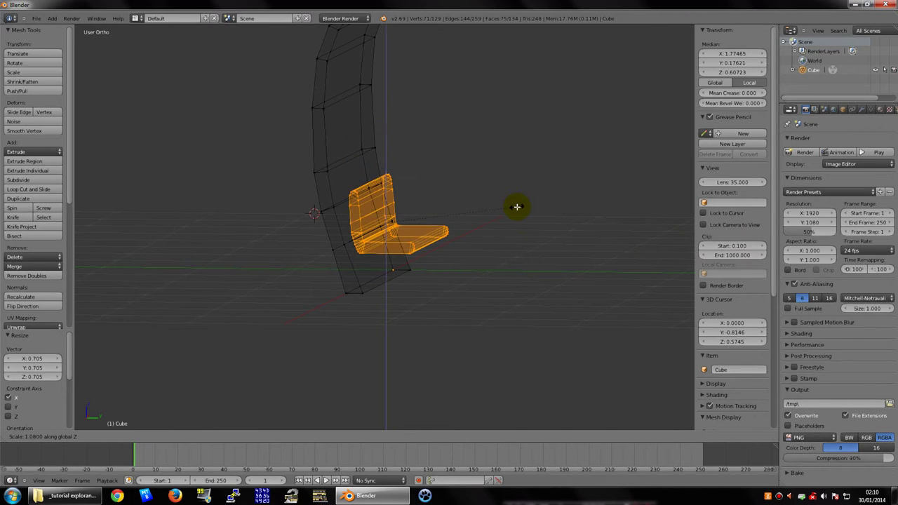
pyautogui.click(517, 206)
pyautogui.scroll(5, 487, 194)
pyautogui.moveTo(463, 218)
pyautogui.mouseDown(button='middle')
pyautogui.moveTo(449, 226)
pyautogui.moveTo(449, 239)
pyautogui.mouseUp(button='middle')
pyautogui.scroll(-4, 449, 226)
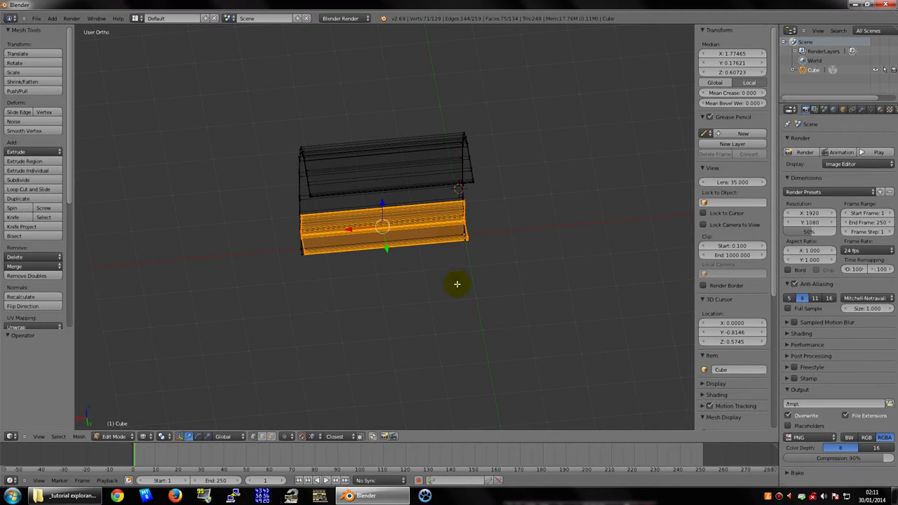
pyautogui.moveTo(438, 235); pyautogui.dragTo(415, 262, button='middle')
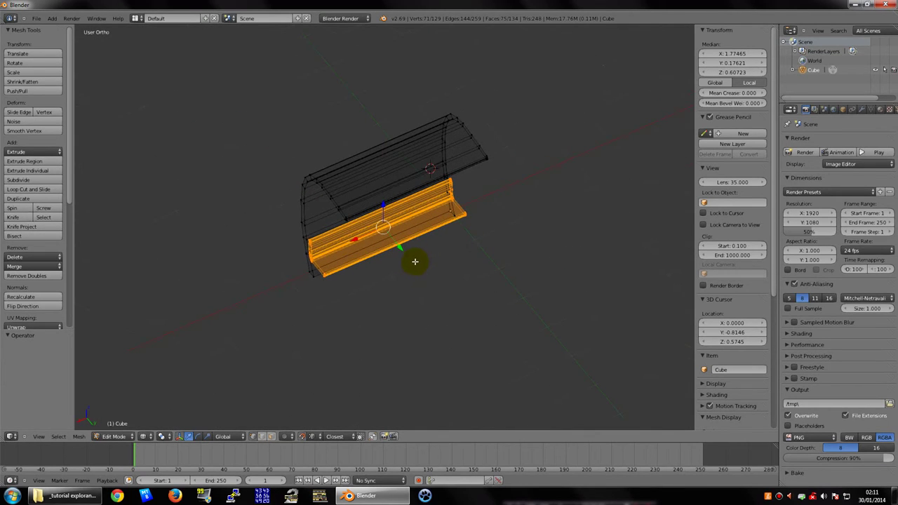
# - Halve the bench width with a 0.5 scale along X
pyautogui.press('s')
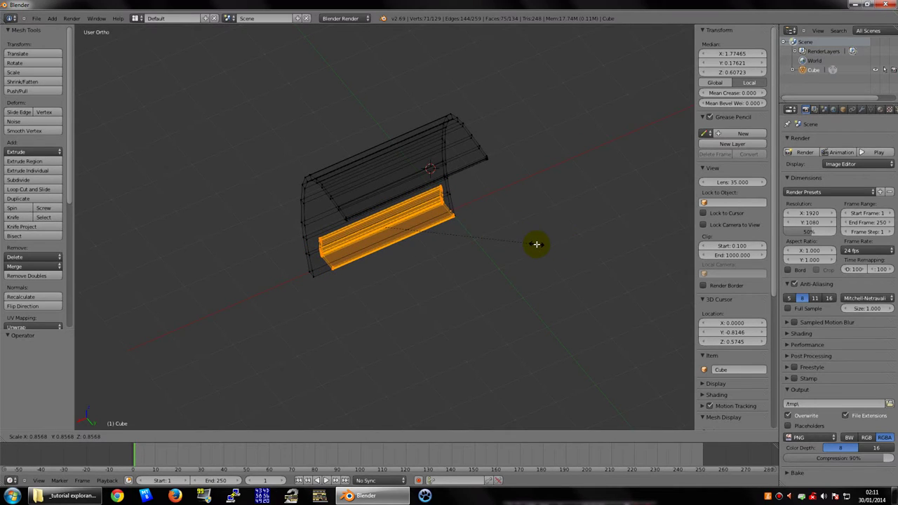
pyautogui.press('x')
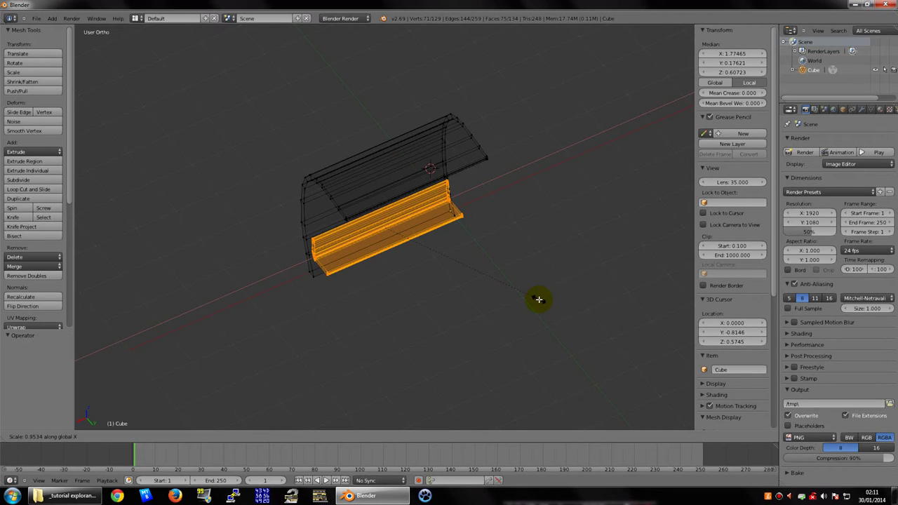
pyautogui.write('0')
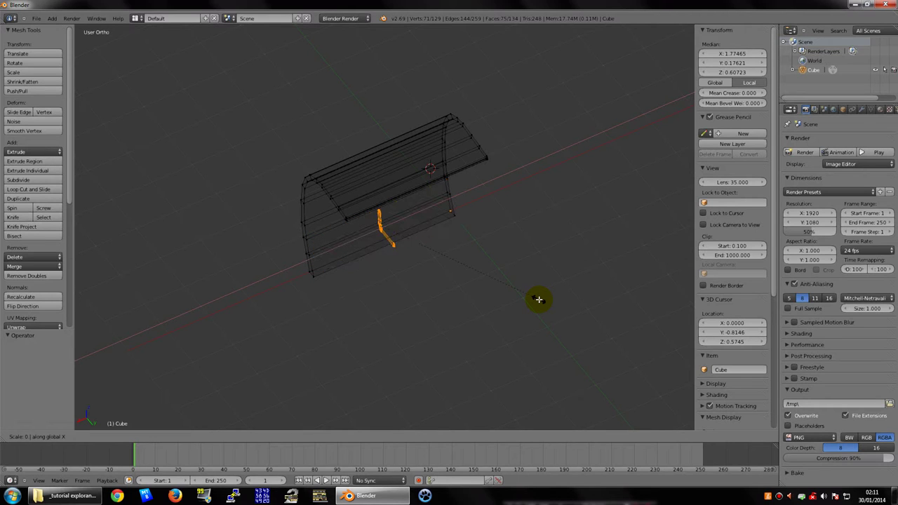
pyautogui.write('.5')
pyautogui.press('Return')
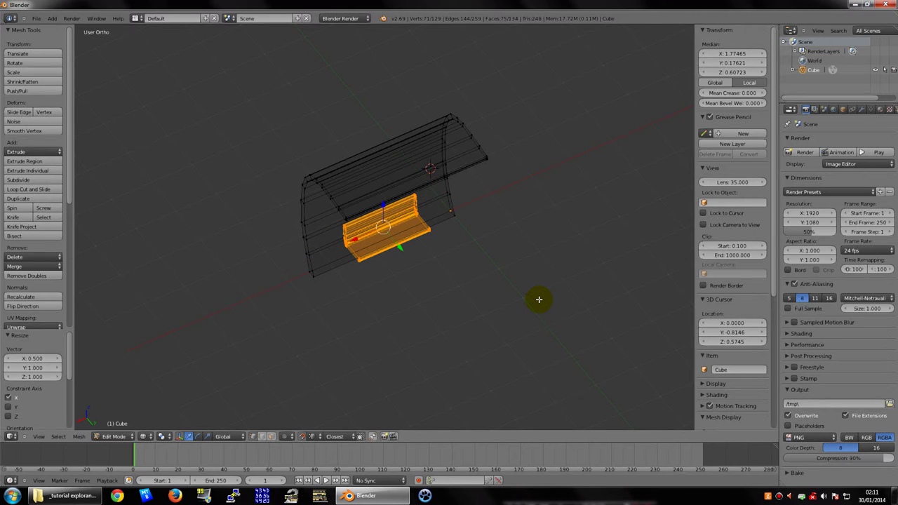
pyautogui.moveTo(539, 300)
pyautogui.mouseDown(button='middle')
pyautogui.moveTo(453, 297)
pyautogui.moveTo(359, 184)
pyautogui.mouseUp(button='middle')
pyautogui.moveTo(363, 208); pyautogui.dragTo(463, 198, button='middle')
pyautogui.moveTo(495, 170)
pyautogui.mouseDown(button='middle')
pyautogui.moveTo(512, 192)
pyautogui.moveTo(431, 182)
pyautogui.moveTo(432, 212)
pyautogui.moveTo(512, 227)
pyautogui.moveTo(477, 240)
pyautogui.moveTo(507, 247)
pyautogui.mouseUp(button='middle')
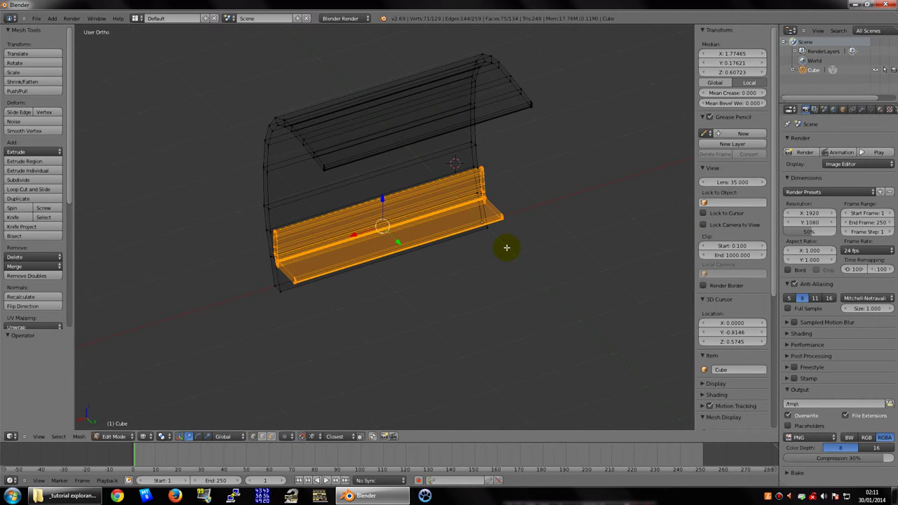
# - Squash the bench flat with a scale of 0 and frame the selection
pyautogui.press('s')
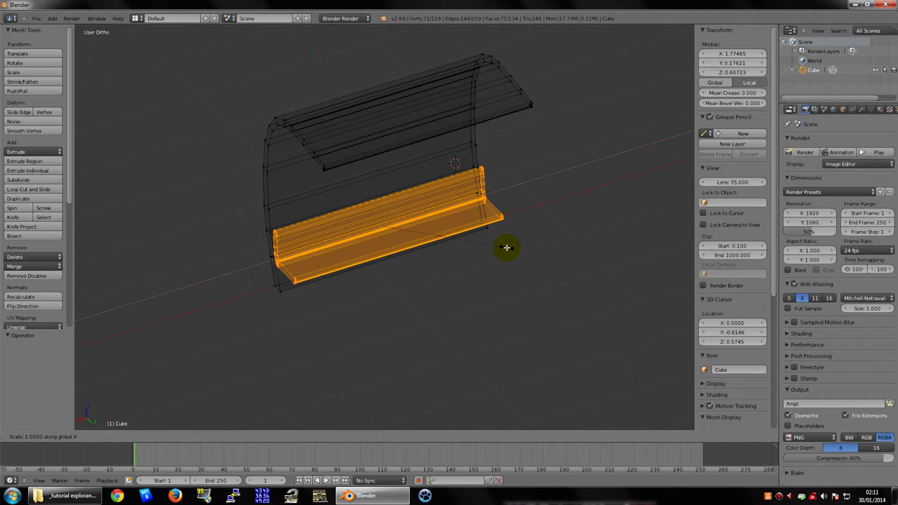
pyautogui.press('0')
pyautogui.press('Return')
pyautogui.press('KP_Decimal')
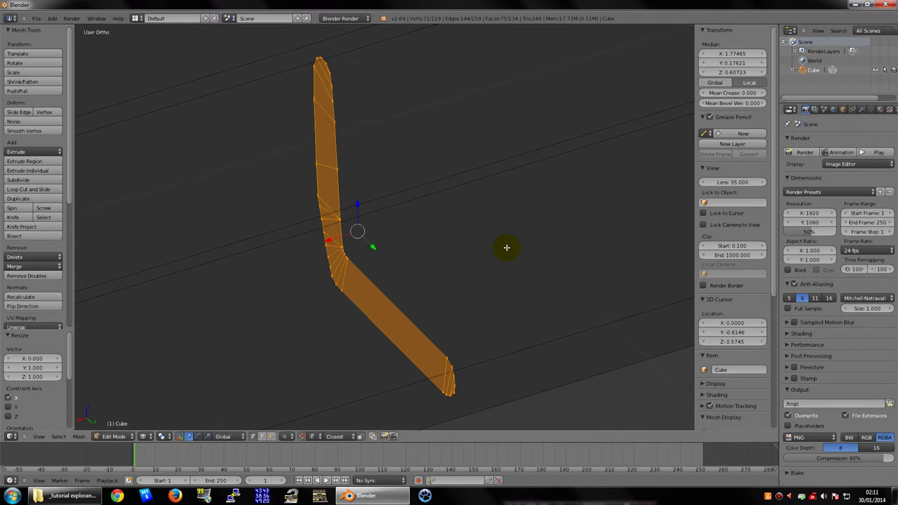
# - Undo the flattening, trial a 0.9 scale on the bench, then undo it
pyautogui.scroll(-2, 507, 247)
pyautogui.scroll(-8, 505, 249)
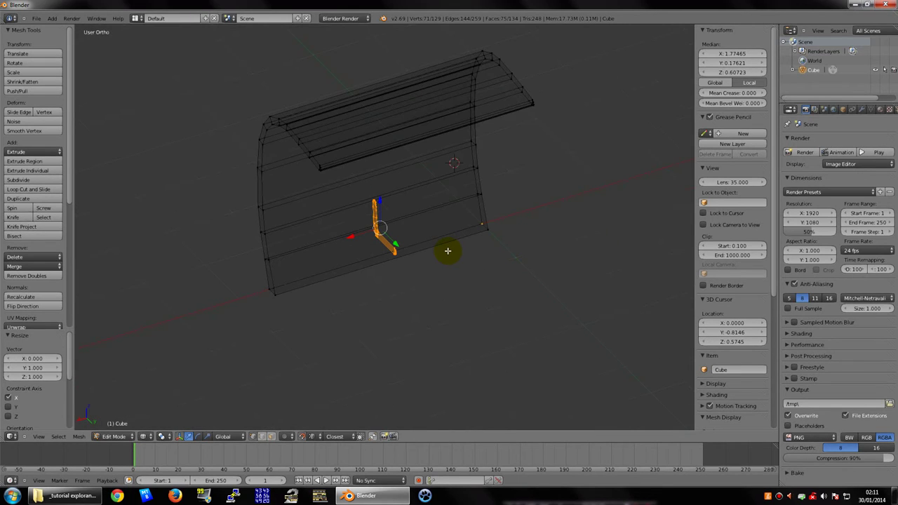
pyautogui.hotkey('ctrl', 'z')
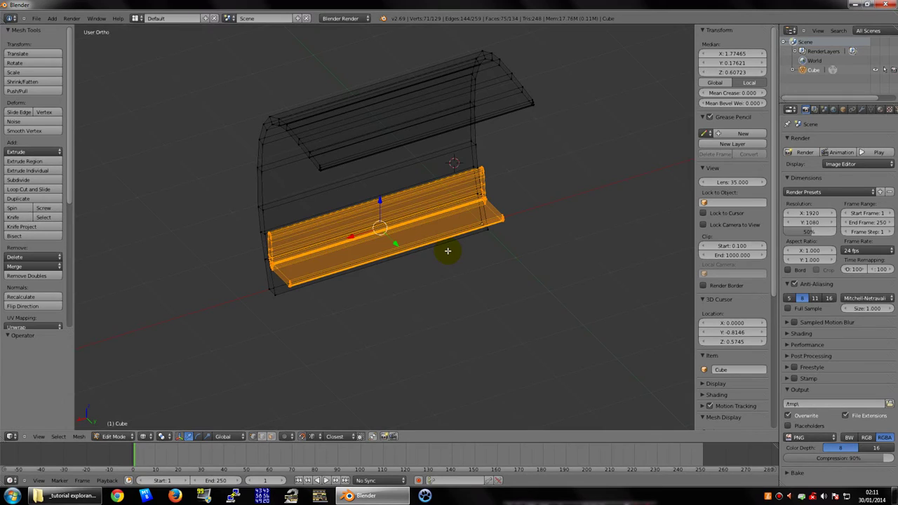
pyautogui.press('s')
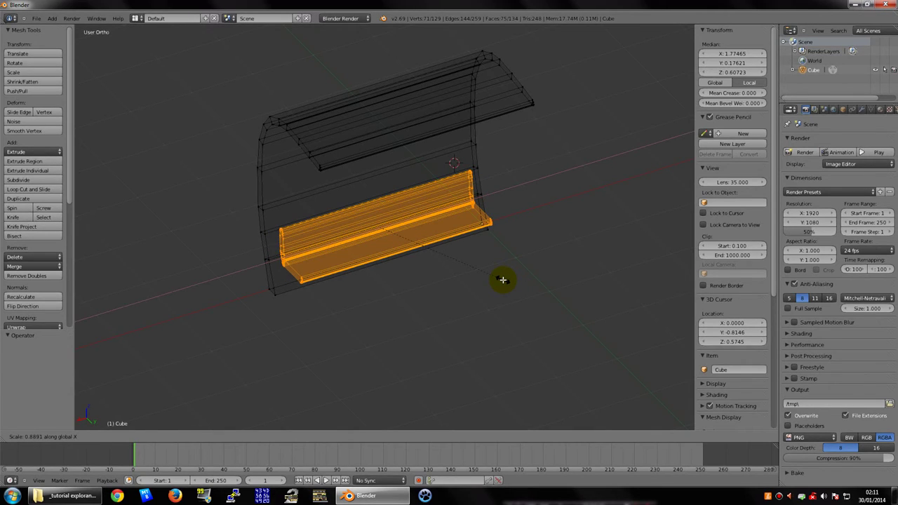
pyautogui.write('0.9')
pyautogui.press('Return')
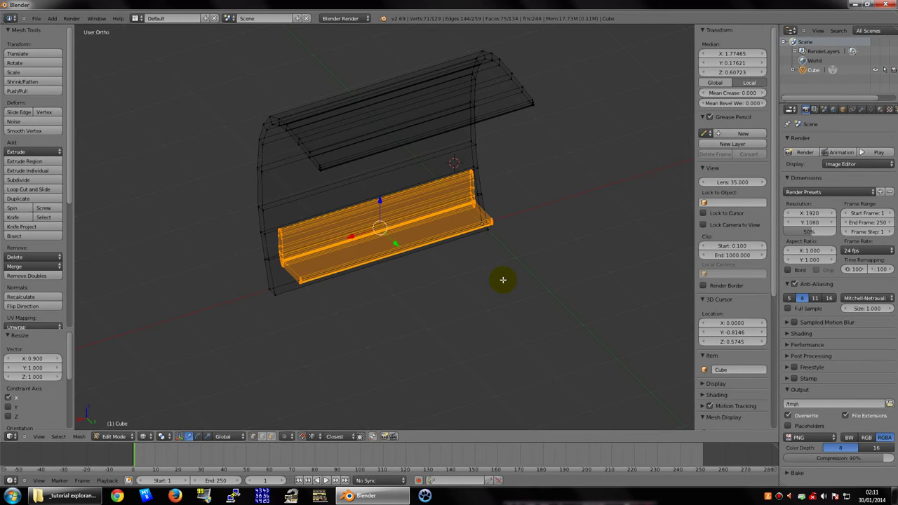
pyautogui.moveTo(504, 269)
pyautogui.mouseDown(button='middle')
pyautogui.moveTo(452, 218)
pyautogui.moveTo(465, 262)
pyautogui.moveTo(493, 252)
pyautogui.moveTo(481, 245)
pyautogui.moveTo(490, 249)
pyautogui.mouseUp(button='middle')
pyautogui.scroll(1, 449, 225)
pyautogui.scroll(1, 452, 214)
pyautogui.scroll(-3, 452, 214)
pyautogui.hotkey('ctrl', 'z')
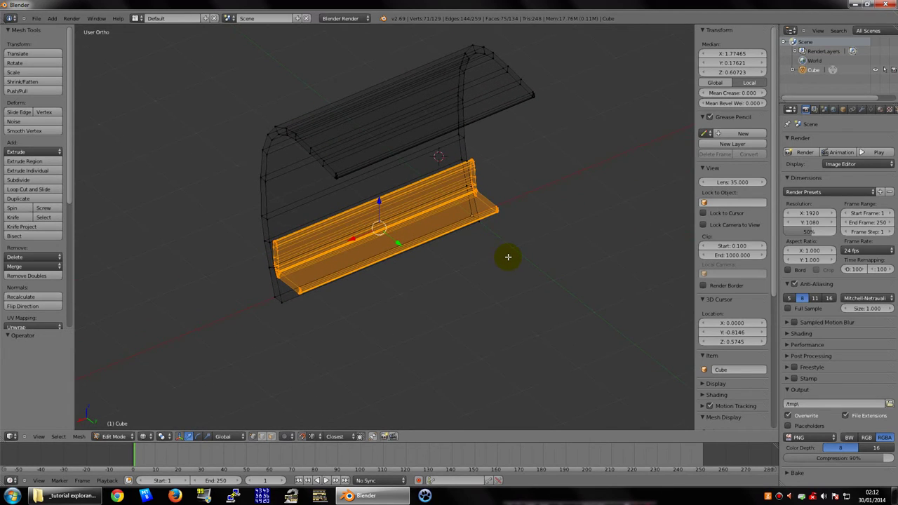
# - Try stretching the bench to 1.2 and then 200 along X, undoing the 200 stretch
pyautogui.press('s')
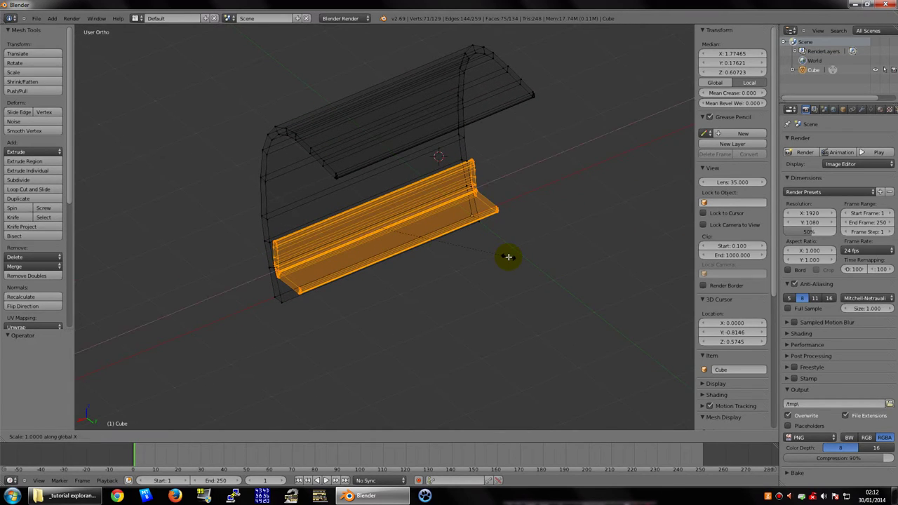
pyautogui.write('.2')
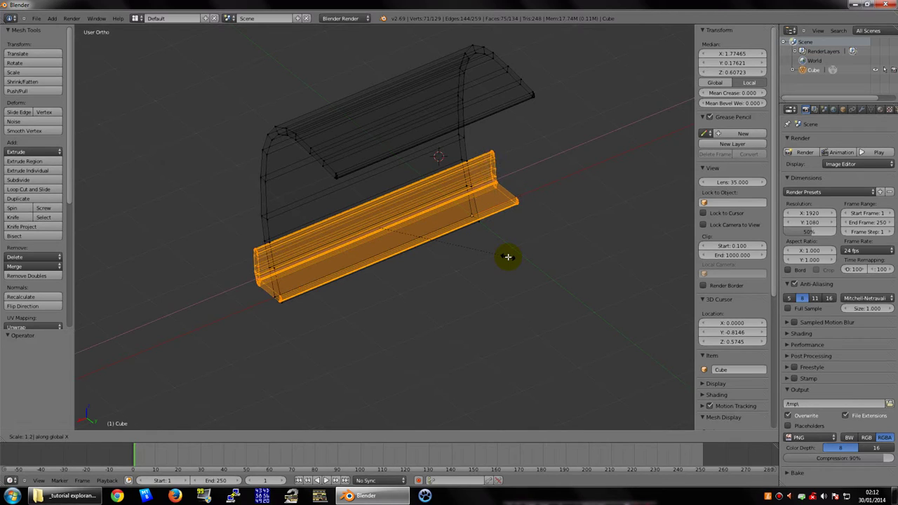
pyautogui.press('Return')
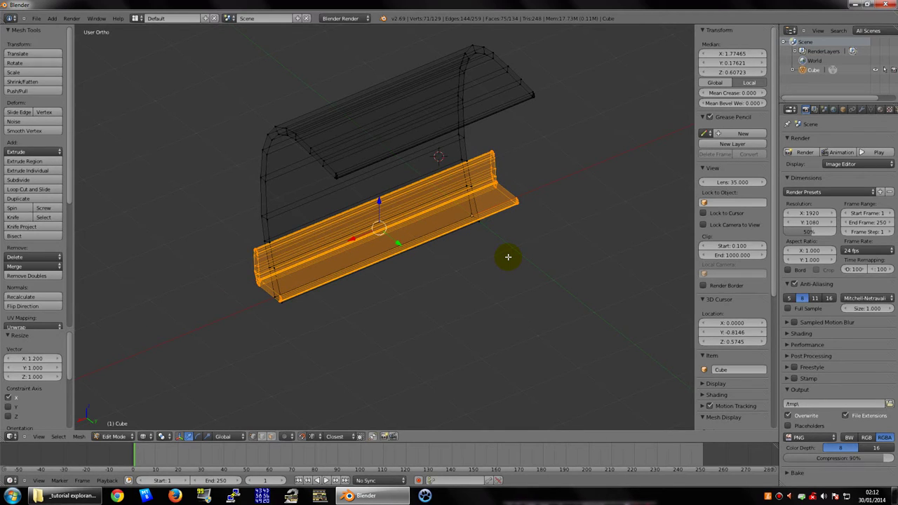
pyautogui.moveTo(508, 257); pyautogui.dragTo(467, 259, button='middle')
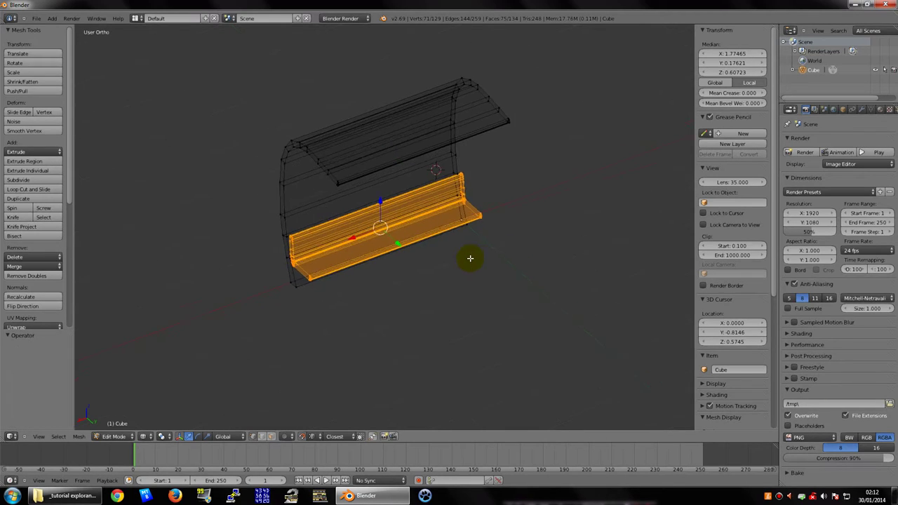
pyautogui.scroll(-3, 468, 261)
pyautogui.press('s')
pyautogui.press('x')
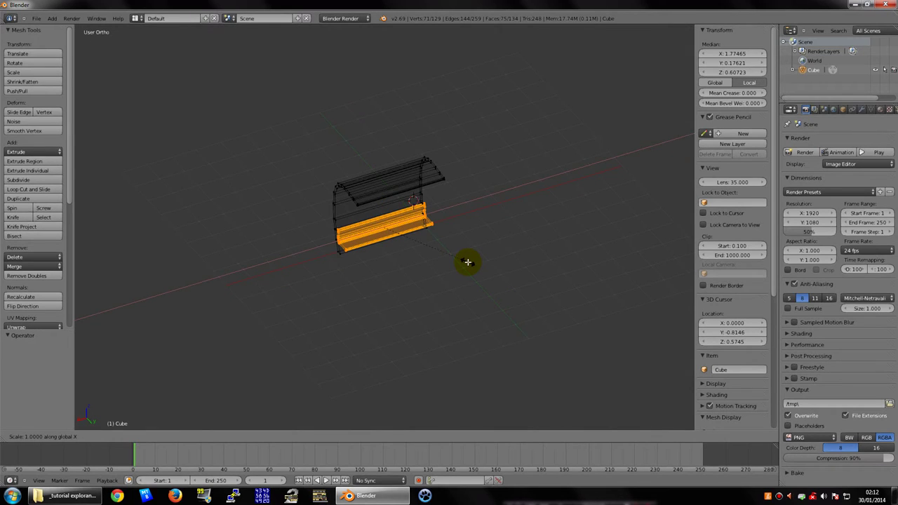
pyautogui.write('xx')
pyautogui.write('x200')
pyautogui.press('Return')
pyautogui.scroll(-2, 468, 262)
pyautogui.moveTo(468, 262)
pyautogui.mouseDown(button='middle')
pyautogui.moveTo(453, 211)
pyautogui.moveTo(484, 186)
pyautogui.moveTo(478, 204)
pyautogui.moveTo(421, 231)
pyautogui.mouseUp(button='middle')
pyautogui.hotkey('ctrl', 'z')
# - Scale the bench to 0.9 along X and show the model in solid shading
pyautogui.scroll(2, 400, 259)
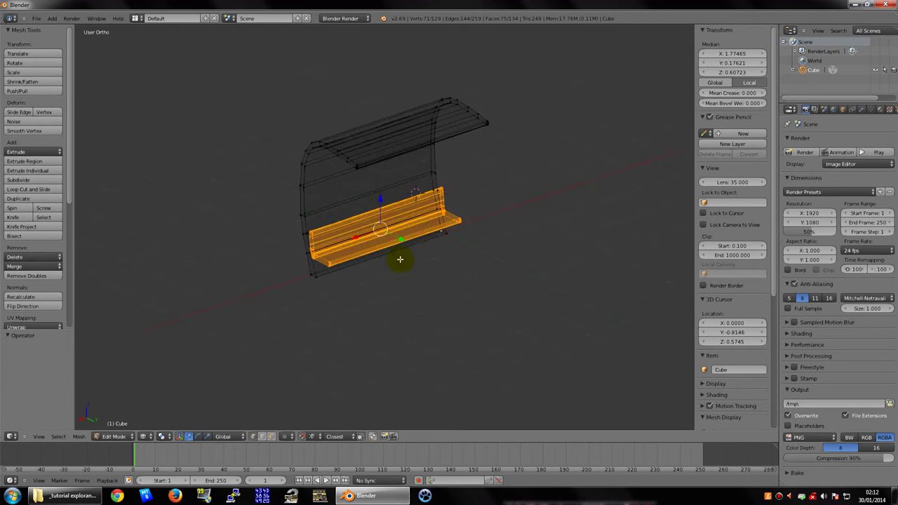
pyautogui.scroll(2, 400, 260)
pyautogui.moveTo(399, 259)
pyautogui.mouseDown(button='middle')
pyautogui.moveTo(412, 281)
pyautogui.moveTo(481, 272)
pyautogui.moveTo(498, 297)
pyautogui.moveTo(518, 306)
pyautogui.mouseUp(button='middle')
pyautogui.write('sx')
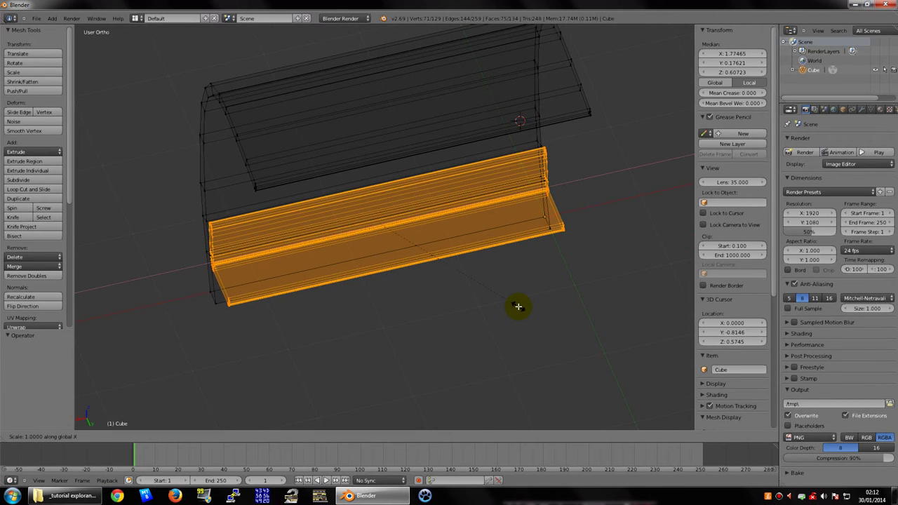
pyautogui.write('0.9')
pyautogui.press('Return')
pyautogui.moveTo(518, 306)
pyautogui.mouseDown(button='middle')
pyautogui.moveTo(475, 313)
pyautogui.moveTo(461, 278)
pyautogui.moveTo(407, 267)
pyautogui.moveTo(545, 273)
pyautogui.moveTo(453, 299)
pyautogui.moveTo(353, 299)
pyautogui.moveTo(307, 322)
pyautogui.moveTo(475, 308)
pyautogui.moveTo(486, 290)
pyautogui.mouseUp(button='middle')
pyautogui.press('Tab')
pyautogui.press('Tab')
pyautogui.press('z')
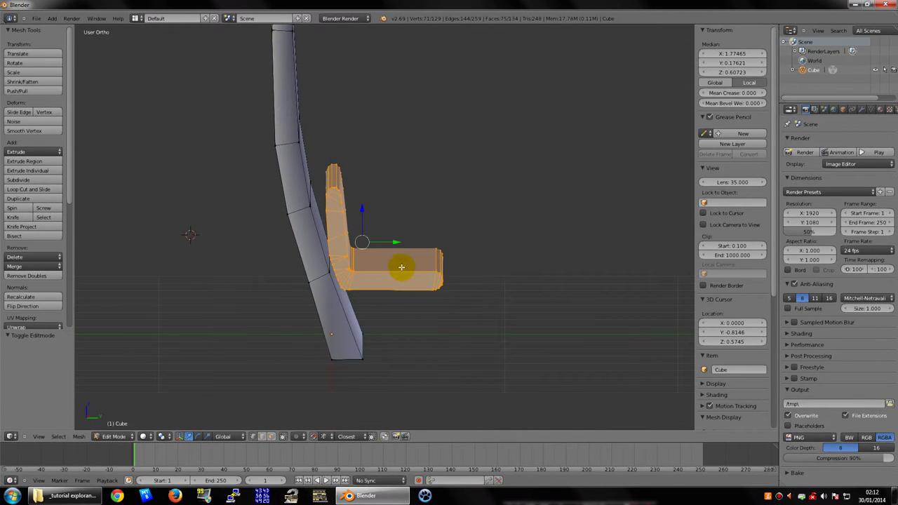
pyautogui.press('KP_8')
# - Switch to Right Ortho view and zoom in on the seat's L-shaped profile
pyautogui.press('KP_3')
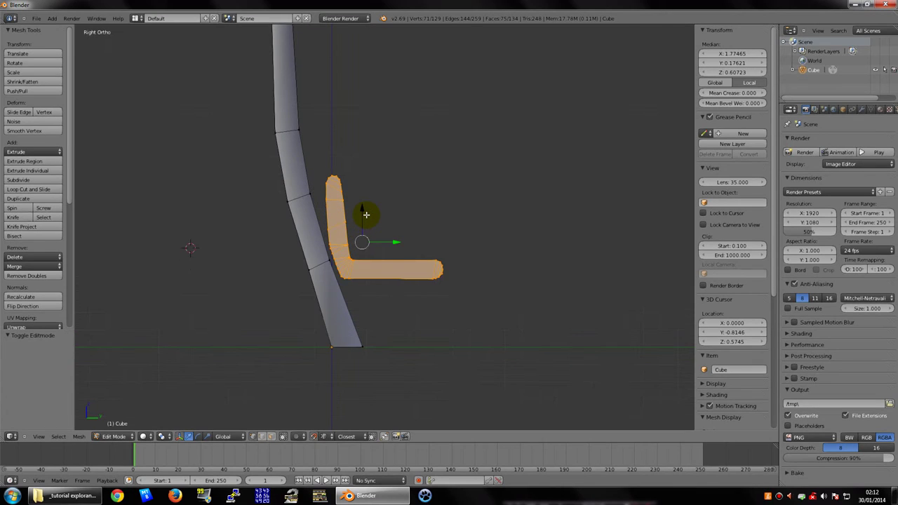
pyautogui.scroll(3, 370, 215)
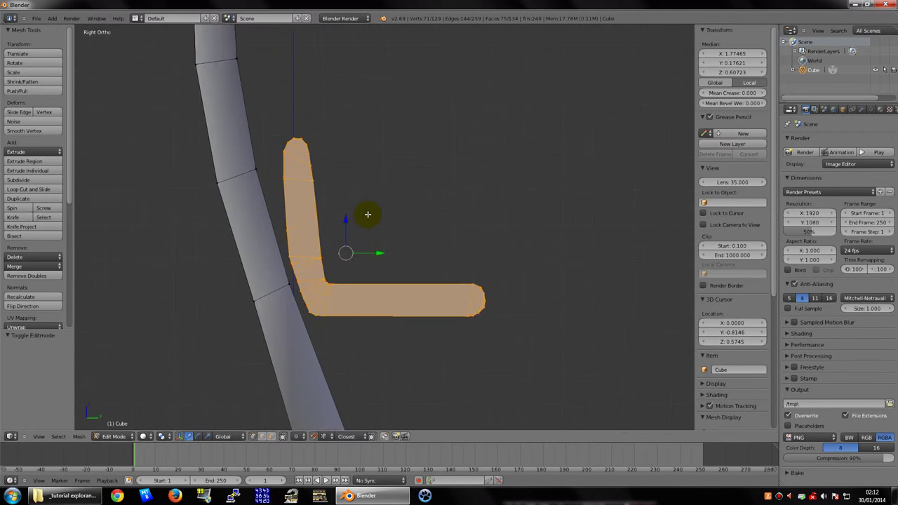
pyautogui.scroll(1, 401, 257)
pyautogui.keyDown('shift'); pyautogui.moveTo(401, 257); pyautogui.dragTo(399, 222, button='middle'); pyautogui.keyUp('shift')
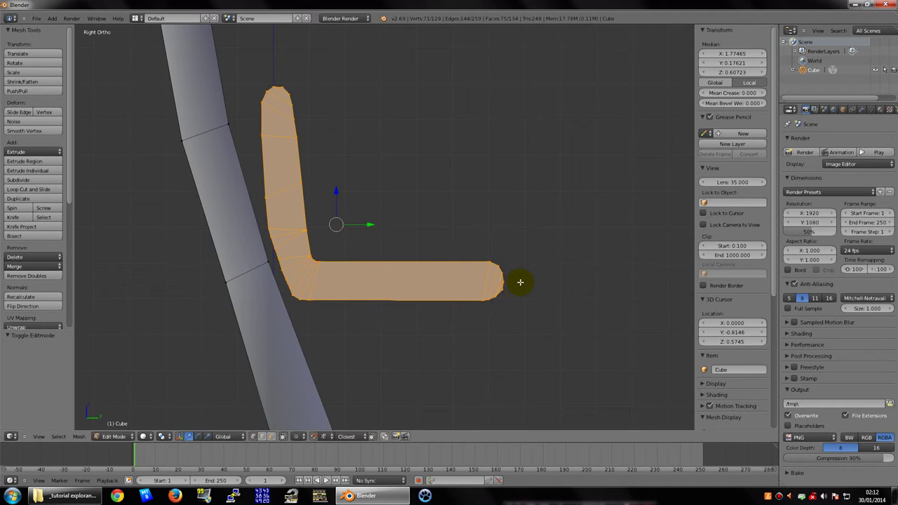
# - Turn on see-through wireframe display and clear the mesh selection
pyautogui.press('z')
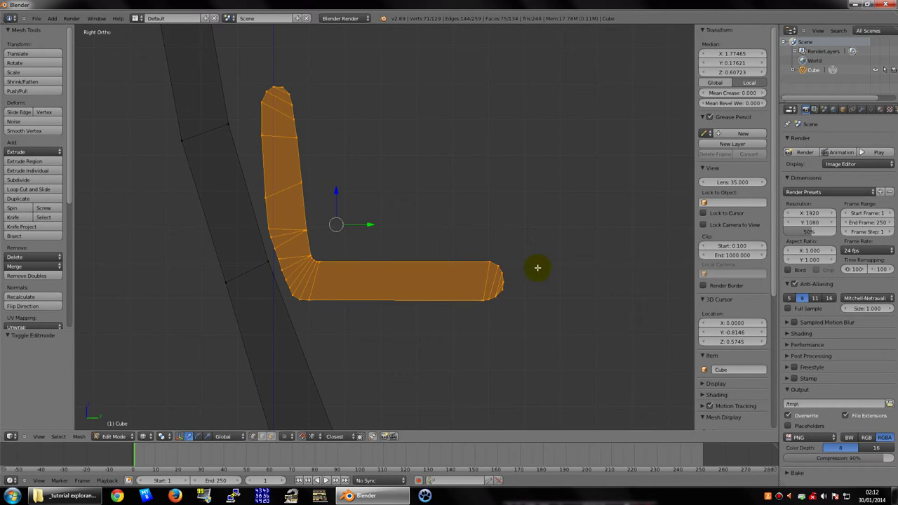
pyautogui.press('a')
pyautogui.scroll(-4, 404, 278)
pyautogui.scroll(-3, 443, 282)
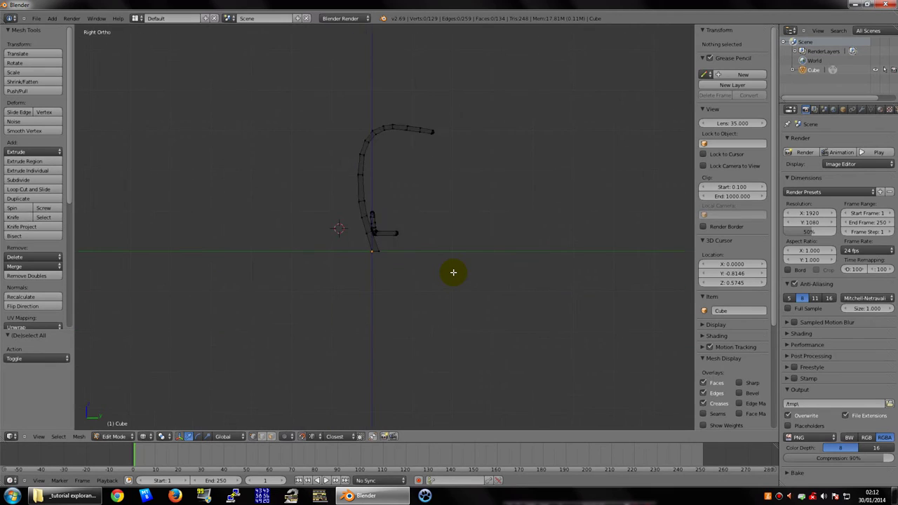
pyautogui.press('a')
pyautogui.press('a')
pyautogui.scroll(8, 456, 262)
pyautogui.press('a')
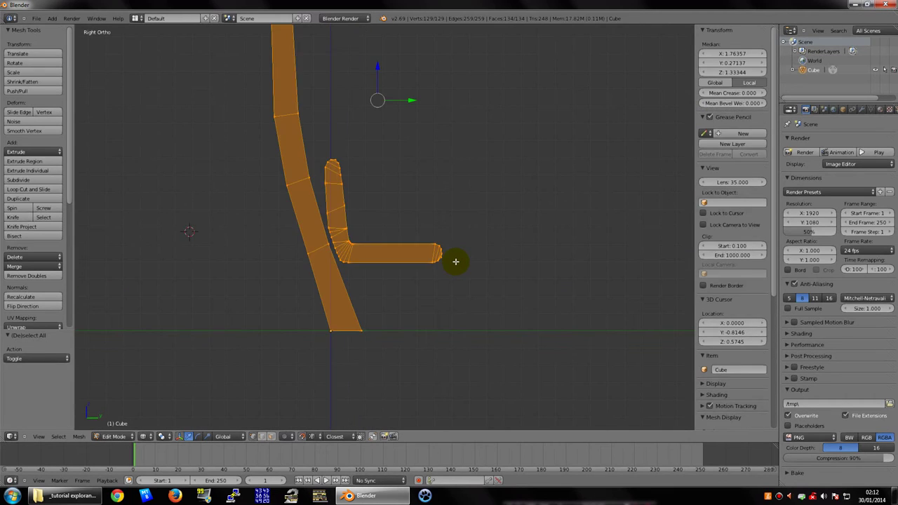
pyautogui.press('a')
pyautogui.scroll(1, 345, 207)
pyautogui.scroll(4, 448, 274)
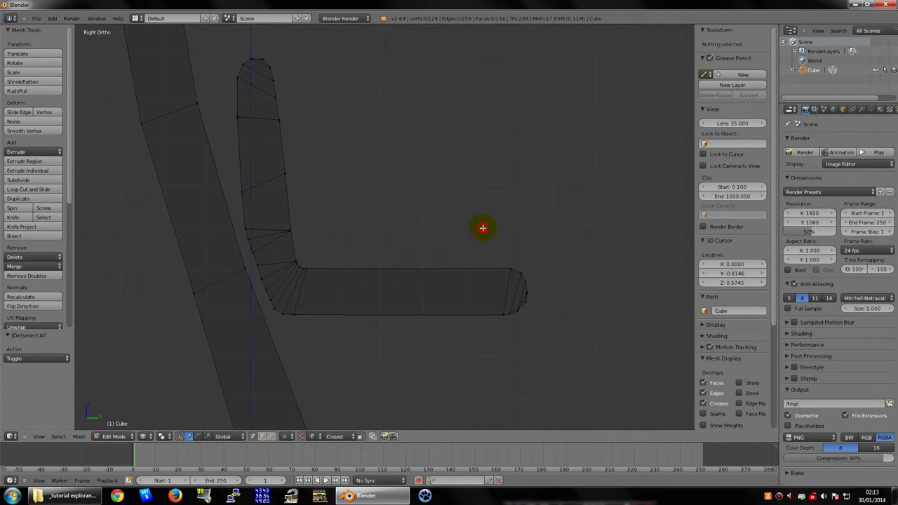
# - Select the seat's outer-end vertices and move them 0.102 back along Y toward the backrest
pyautogui.moveTo(483, 227)
pyautogui.keyDown('ctrl'); pyautogui.mouseDown()
pyautogui.moveTo(555, 267)
pyautogui.moveTo(501, 365)
pyautogui.moveTo(487, 330)
pyautogui.mouseUp(); pyautogui.keyUp('ctrl')
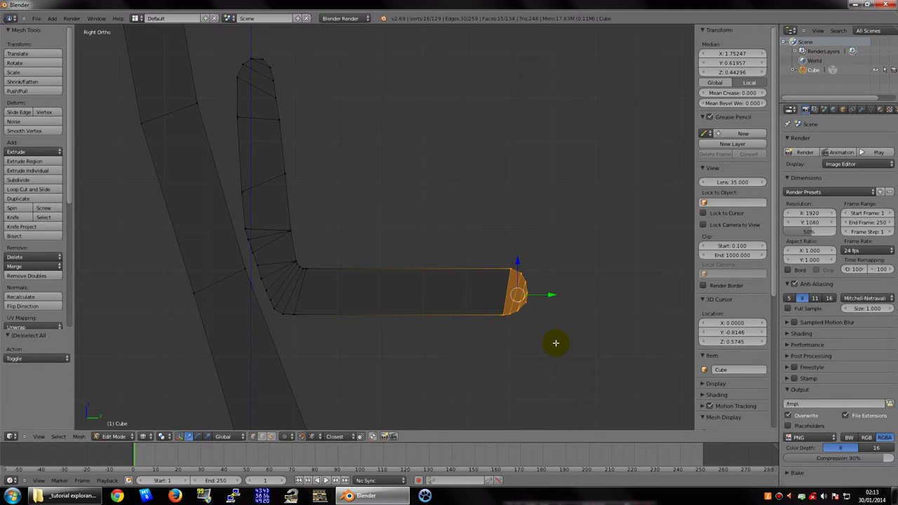
pyautogui.press('g')
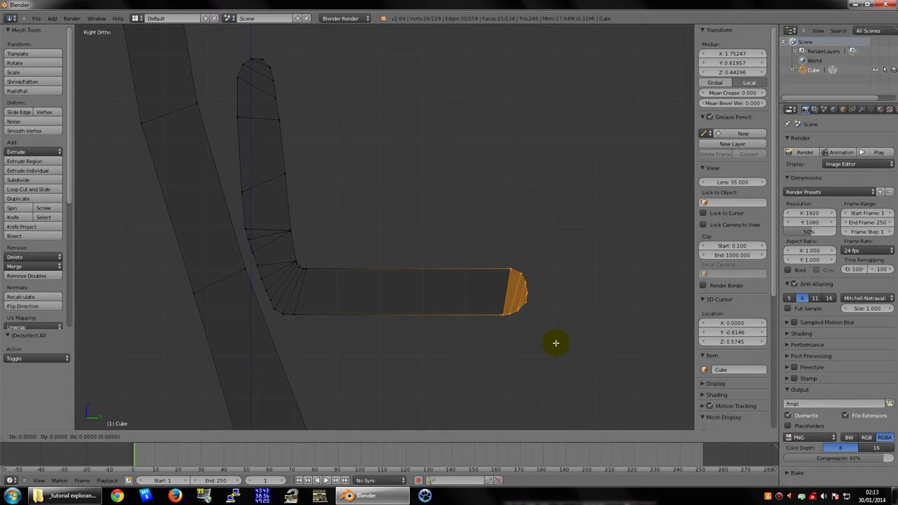
pyautogui.press('y')
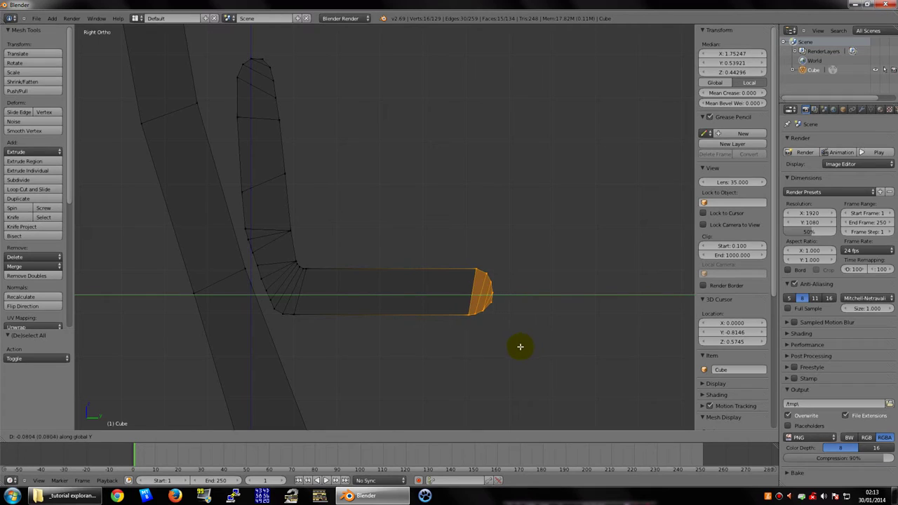
pyautogui.click(511, 347)
pyautogui.scroll(-4, 511, 347)
pyautogui.scroll(1, 511, 348)
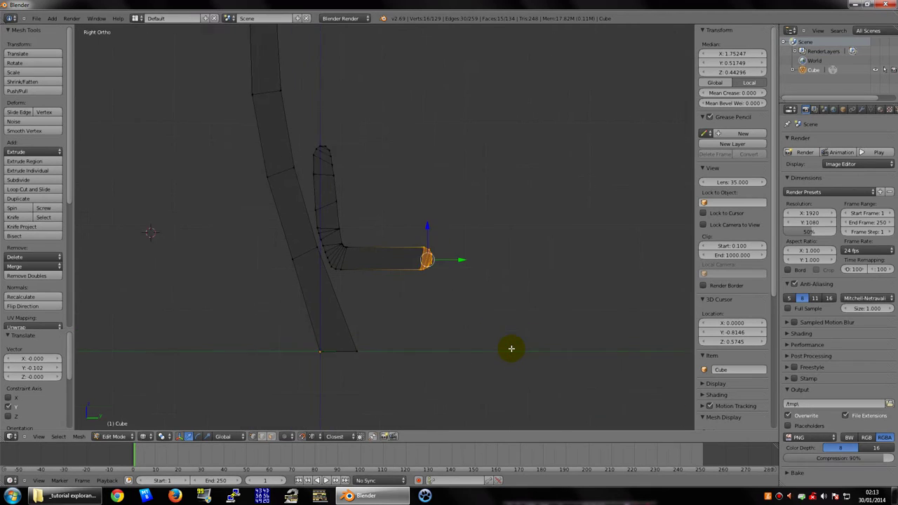
pyautogui.scroll(2, 511, 348)
pyautogui.press('a')
pyautogui.keyDown('shift'); pyautogui.moveTo(448, 268); pyautogui.dragTo(472, 306, button='middle'); pyautogui.keyUp('shift')
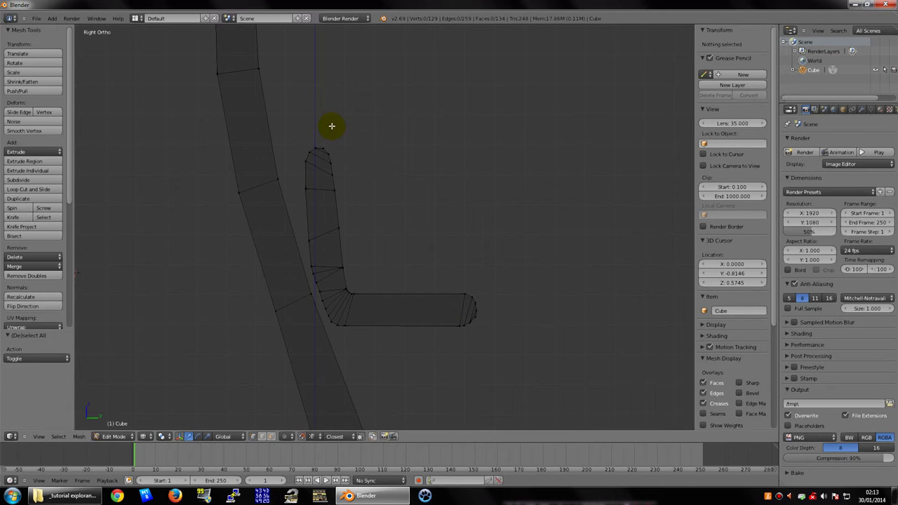
# - Select the seat back's top tip and raise it 0.084 along Z, then deselect
pyautogui.moveTo(368, 150)
pyautogui.keyDown('ctrl'); pyautogui.mouseDown()
pyautogui.moveTo(326, 212)
pyautogui.moveTo(292, 170)
pyautogui.mouseUp(); pyautogui.keyUp('ctrl')
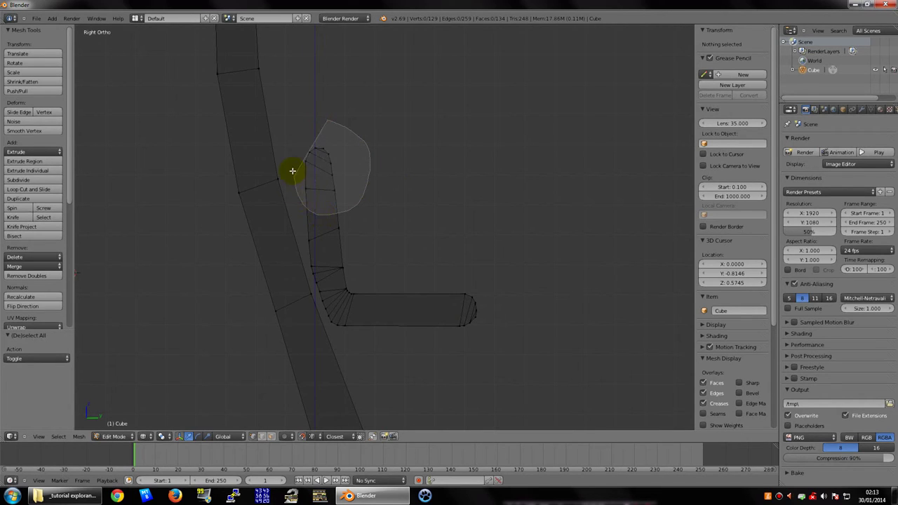
pyautogui.keyDown('ctrl'); pyautogui.moveTo(296, 134); pyautogui.dragTo(300, 136); pyautogui.keyUp('ctrl')
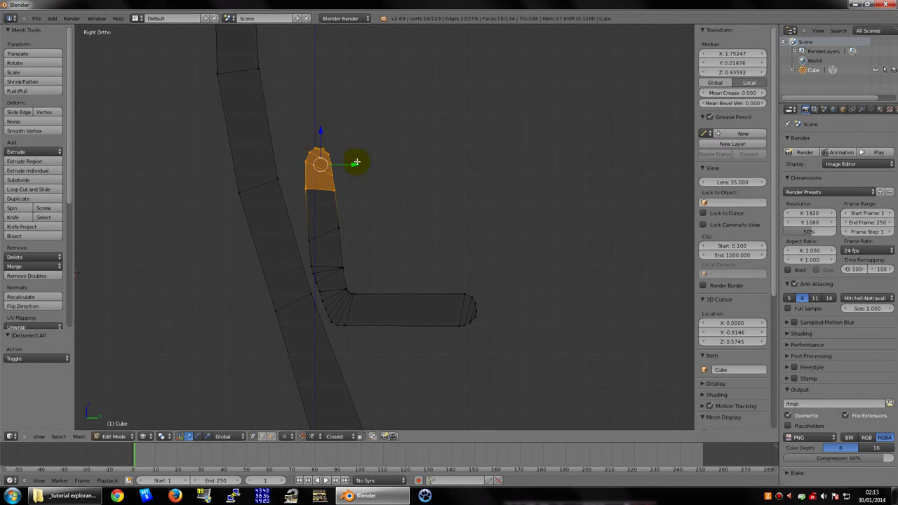
pyautogui.press('g')
pyautogui.press('z')
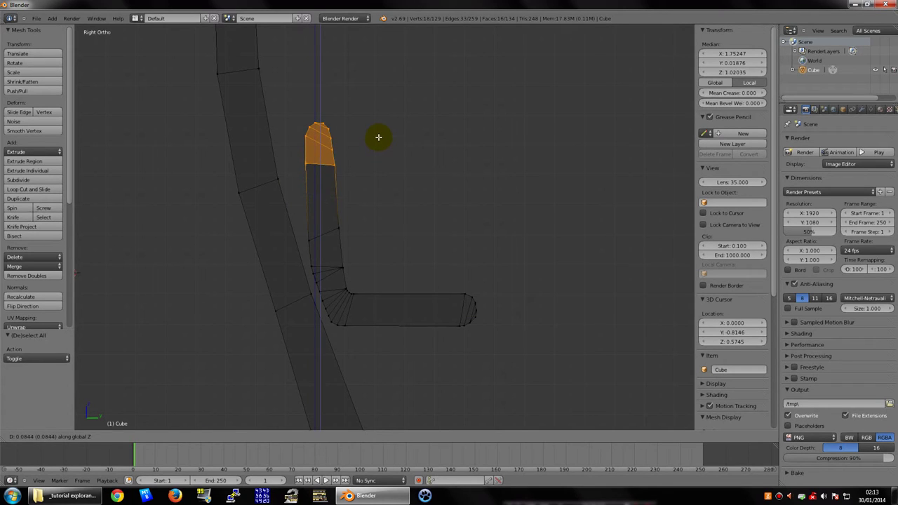
pyautogui.click(378, 137)
pyautogui.scroll(-5, 384, 153)
pyautogui.press('a')
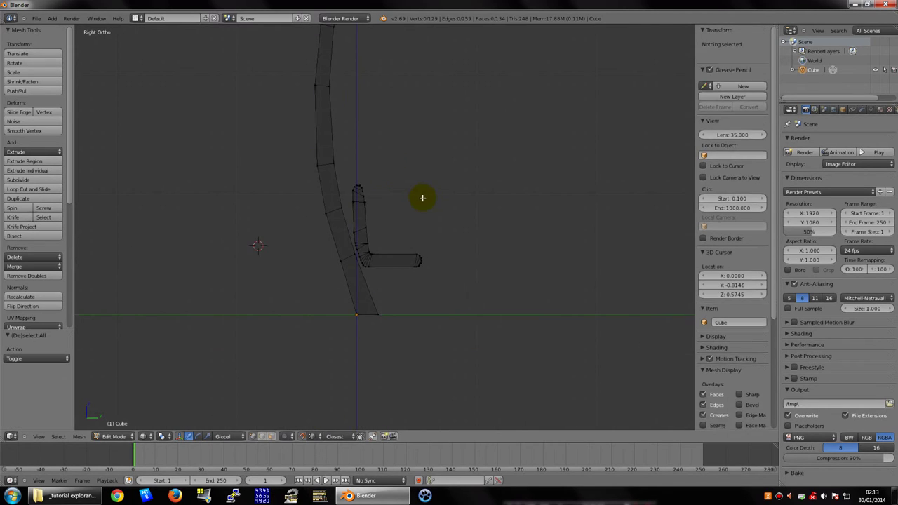
pyautogui.moveTo(423, 196)
pyautogui.mouseDown(button='middle')
pyautogui.moveTo(325, 193)
pyautogui.moveTo(255, 205)
pyautogui.moveTo(349, 236)
pyautogui.moveTo(397, 205)
pyautogui.moveTo(403, 174)
pyautogui.moveTo(208, 201)
pyautogui.moveTo(289, 213)
pyautogui.moveTo(407, 202)
pyautogui.moveTo(429, 192)
pyautogui.moveTo(357, 220)
pyautogui.moveTo(475, 199)
pyautogui.moveTo(534, 206)
pyautogui.moveTo(491, 245)
pyautogui.moveTo(335, 190)
pyautogui.moveTo(347, 200)
pyautogui.moveTo(427, 201)
pyautogui.moveTo(415, 223)
pyautogui.mouseUp(button='middle')
# - Return to solid shading, switch to Object Mode, and orbit around the curved shell
pyautogui.press('Tab')
pyautogui.press('Tab')
pyautogui.press('z')
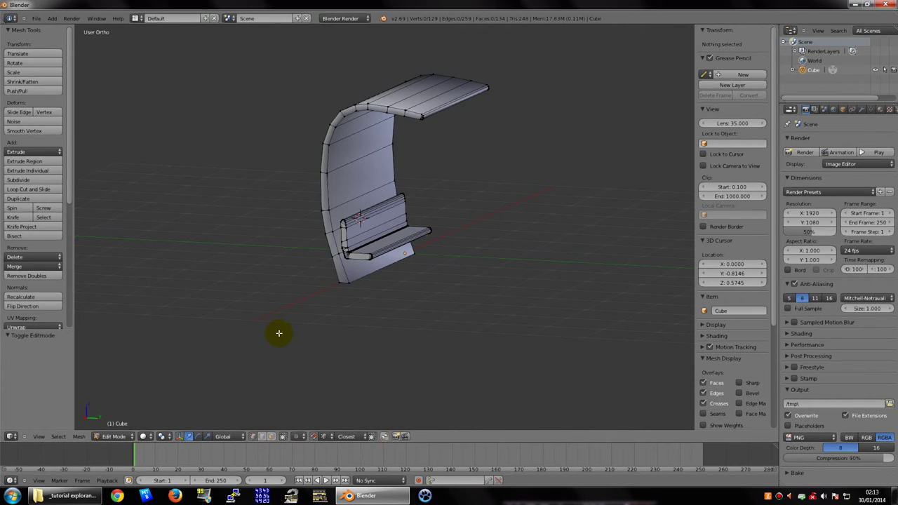
pyautogui.moveTo(358, 258)
pyautogui.mouseDown(button='middle')
pyautogui.moveTo(341, 251)
pyautogui.moveTo(377, 245)
pyautogui.mouseUp(button='middle')
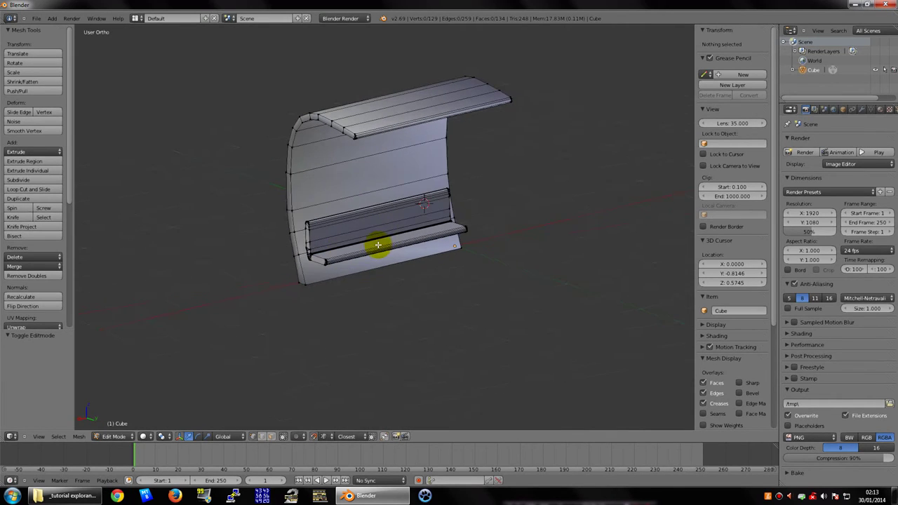
pyautogui.moveTo(320, 281); pyautogui.dragTo(180, 428, button='middle')
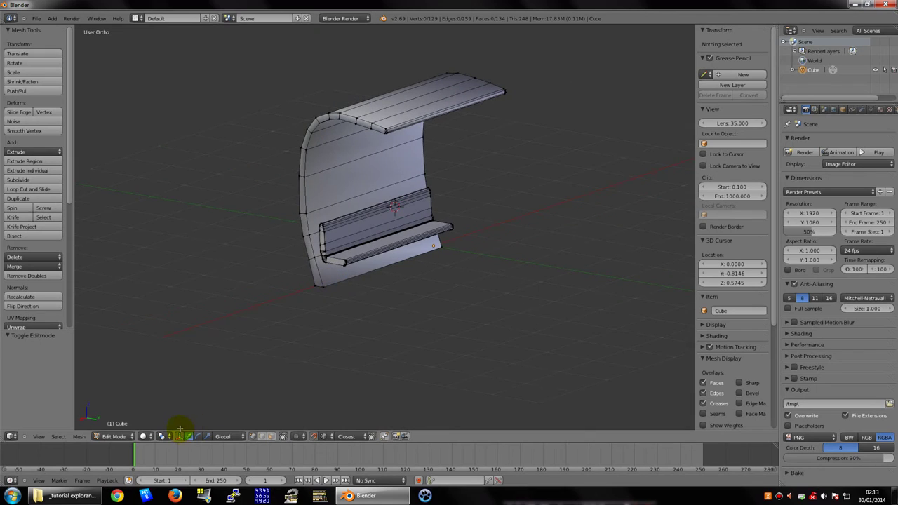
pyautogui.click(143, 436)
pyautogui.press('Tab')
pyautogui.moveTo(320, 287)
pyautogui.mouseDown(button='middle')
pyautogui.moveTo(364, 270)
pyautogui.moveTo(201, 267)
pyautogui.moveTo(320, 254)
pyautogui.moveTo(297, 246)
pyautogui.moveTo(295, 267)
pyautogui.moveTo(445, 267)
pyautogui.moveTo(491, 250)
pyautogui.moveTo(433, 241)
pyautogui.moveTo(401, 265)
pyautogui.moveTo(297, 270)
pyautogui.moveTo(345, 176)
pyautogui.mouseUp(button='middle')
pyautogui.moveTo(331, 217)
pyautogui.mouseDown(button='middle')
pyautogui.moveTo(339, 191)
pyautogui.moveTo(377, 204)
pyautogui.moveTo(358, 191)
pyautogui.moveTo(368, 210)
pyautogui.mouseUp(button='middle')
pyautogui.scroll(3, 377, 204)
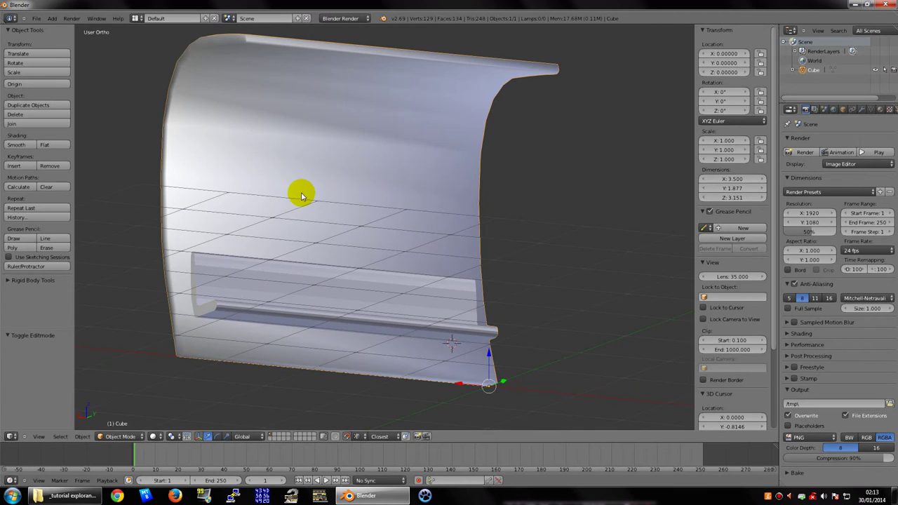
pyautogui.scroll(-3, 302, 196)
pyautogui.moveTo(330, 165)
pyautogui.mouseDown(button='middle')
pyautogui.moveTo(367, 203)
pyautogui.moveTo(449, 226)
pyautogui.moveTo(495, 227)
pyautogui.moveTo(310, 213)
pyautogui.moveTo(301, 251)
pyautogui.moveTo(426, 227)
pyautogui.moveTo(432, 241)
pyautogui.mouseUp(button='middle')
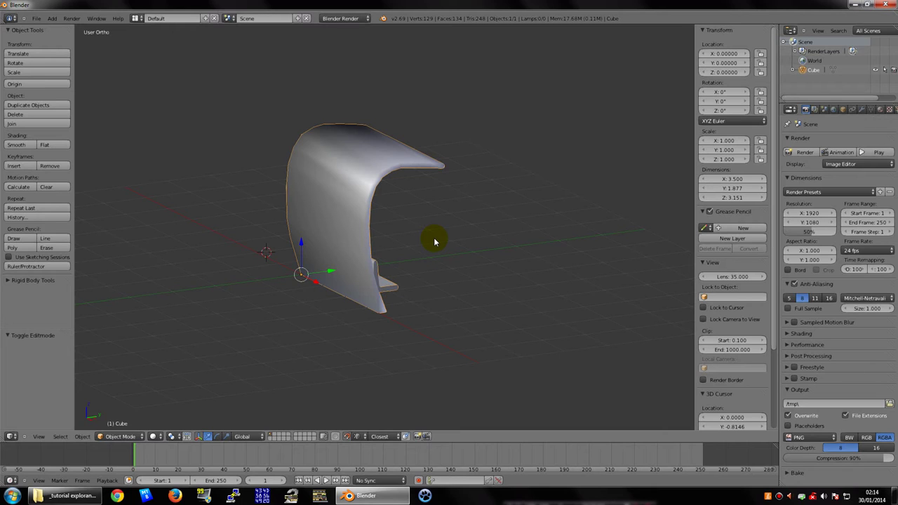
pyautogui.moveTo(332, 236)
pyautogui.mouseDown(button='middle')
pyautogui.moveTo(361, 227)
pyautogui.moveTo(290, 235)
pyautogui.moveTo(459, 215)
pyautogui.moveTo(240, 214)
pyautogui.moveTo(217, 257)
pyautogui.moveTo(345, 288)
pyautogui.moveTo(383, 229)
pyautogui.moveTo(290, 221)
pyautogui.moveTo(493, 271)
pyautogui.moveTo(434, 269)
pyautogui.moveTo(391, 255)
pyautogui.moveTo(571, 269)
pyautogui.moveTo(200, 154)
pyautogui.mouseUp(button='middle')
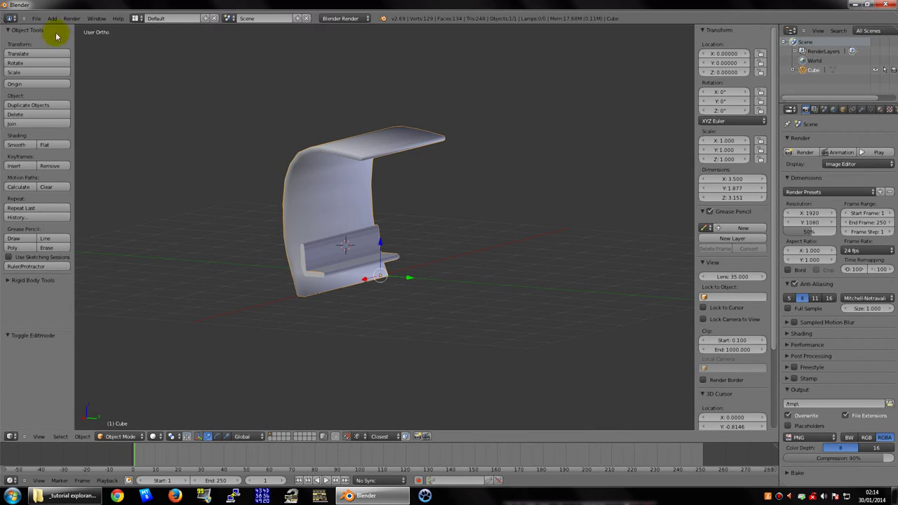
# - Use Save As to store the bench as tutorial explorando.com.br 002.blend
pyautogui.click(36, 18)
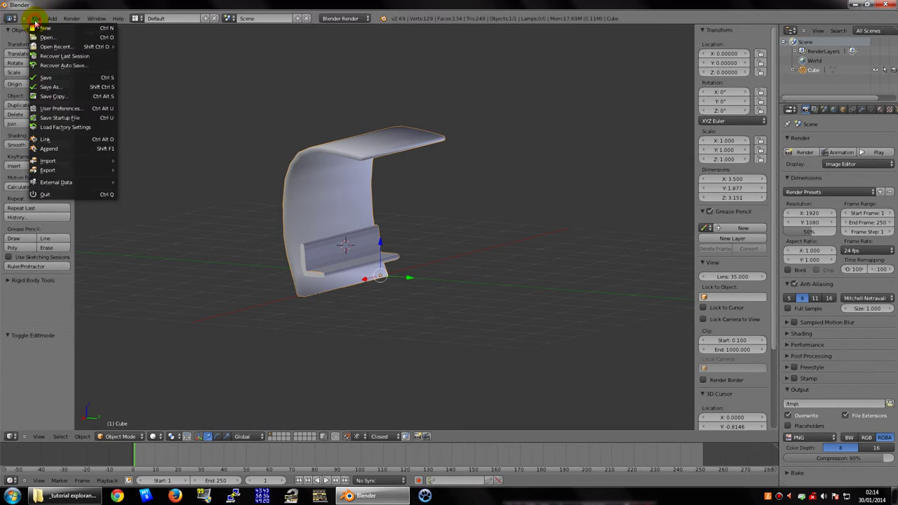
pyautogui.click(68, 88)
pyautogui.click(160, 50)
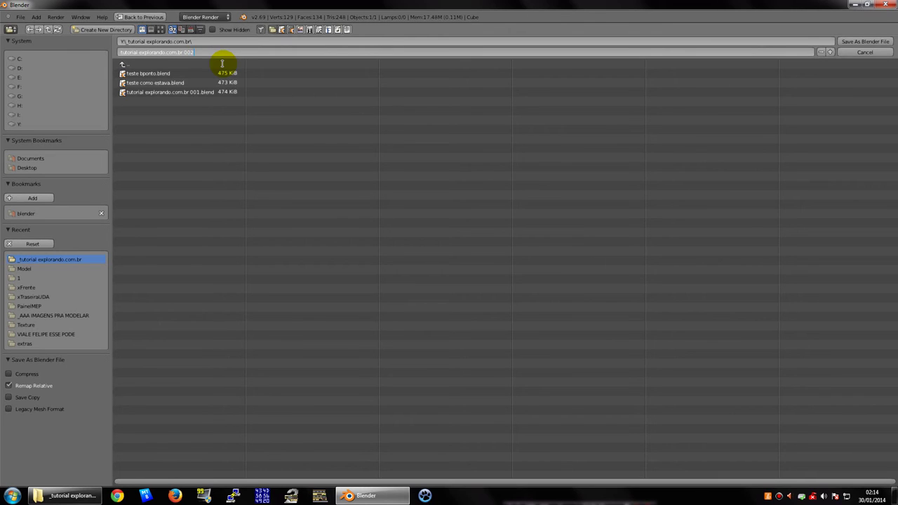
pyautogui.press('Return')
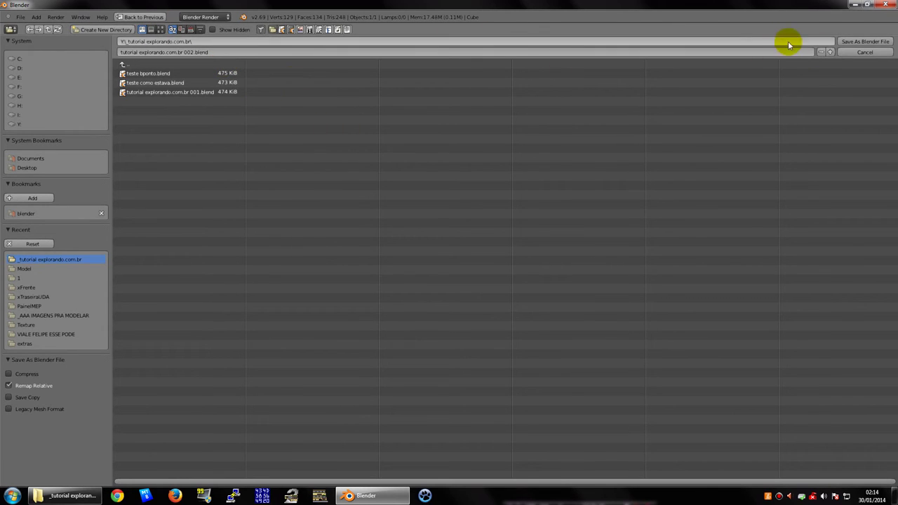
pyautogui.click(864, 42)
pyautogui.moveTo(452, 214)
pyautogui.mouseDown(button='middle')
pyautogui.moveTo(391, 211)
pyautogui.moveTo(483, 224)
pyautogui.moveTo(333, 272)
pyautogui.moveTo(431, 236)
pyautogui.moveTo(401, 220)
pyautogui.moveTo(389, 260)
pyautogui.mouseUp(button='middle')
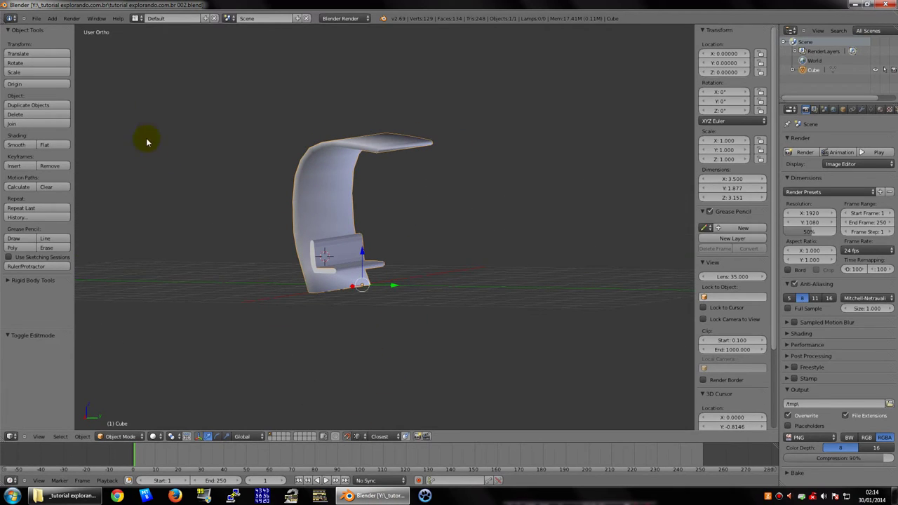
# - Browse to OMSI 2 > Sceneryobjects > MEP_original > model and open relogio novo.blend
pyautogui.click(36, 18)
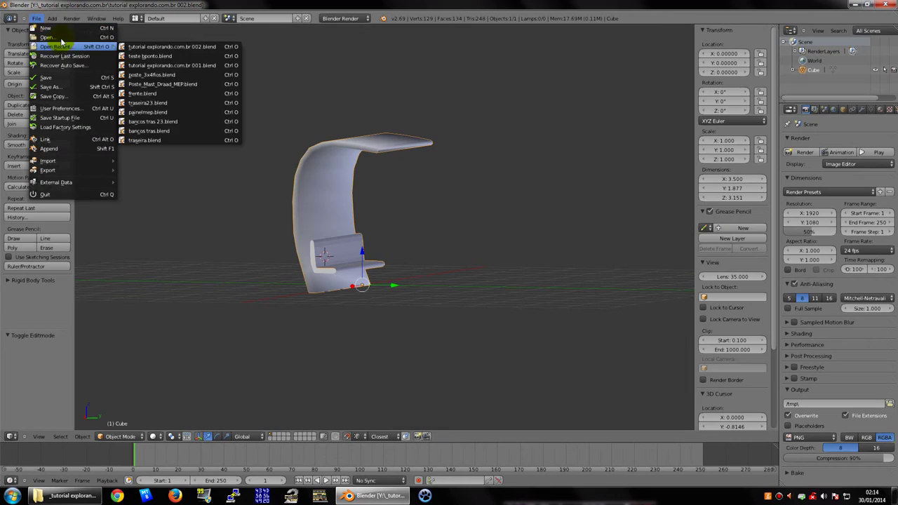
pyautogui.click(59, 37)
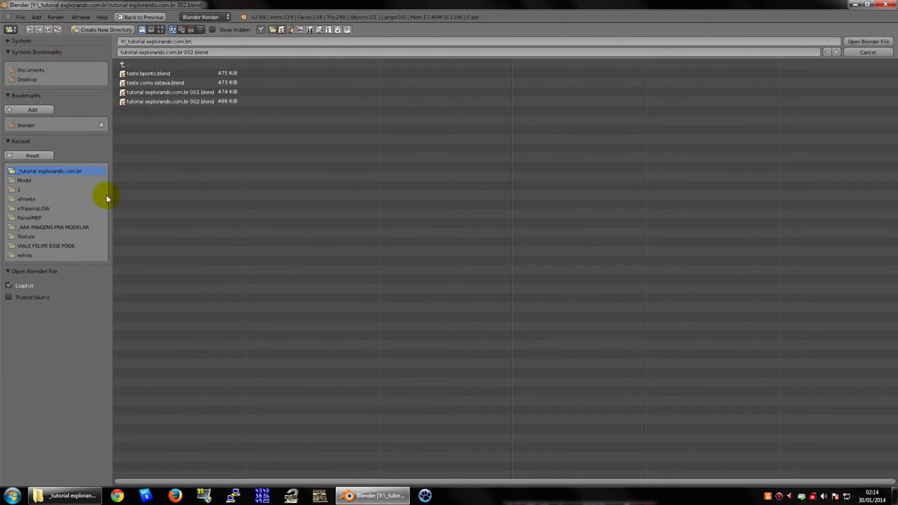
pyautogui.click(35, 209)
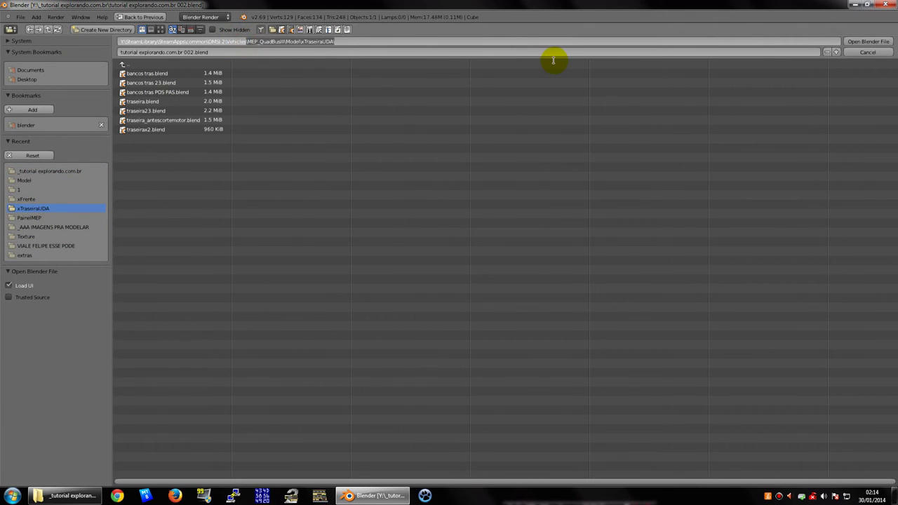
pyautogui.press('BackSpace')
pyautogui.press('Return')
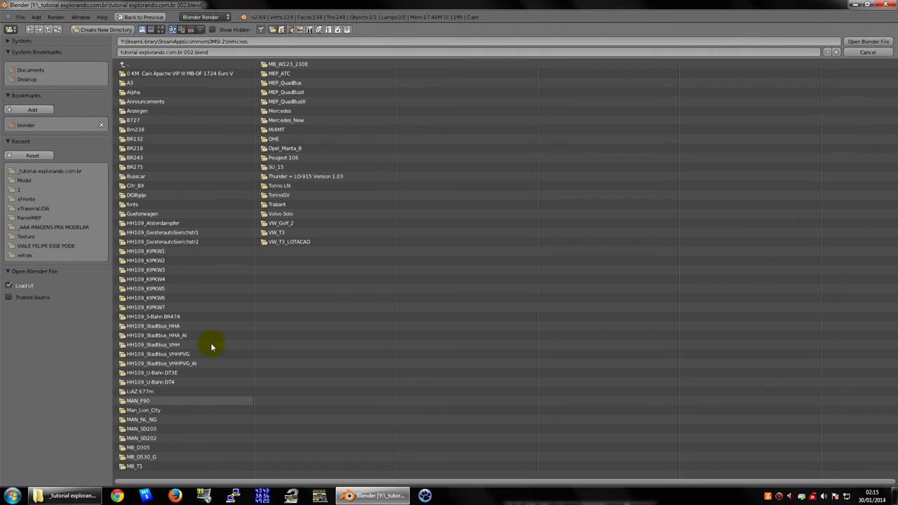
pyautogui.click(148, 66)
pyautogui.click(156, 252)
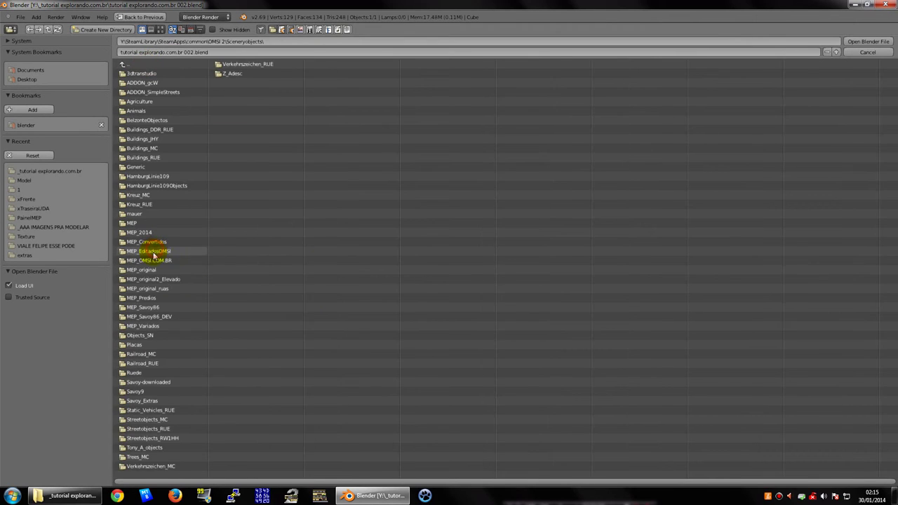
pyautogui.click(147, 266)
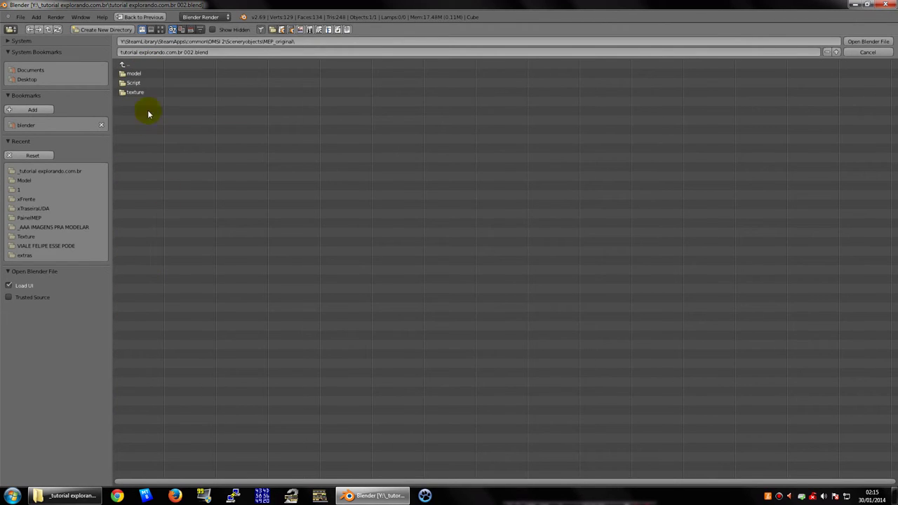
pyautogui.click(134, 73)
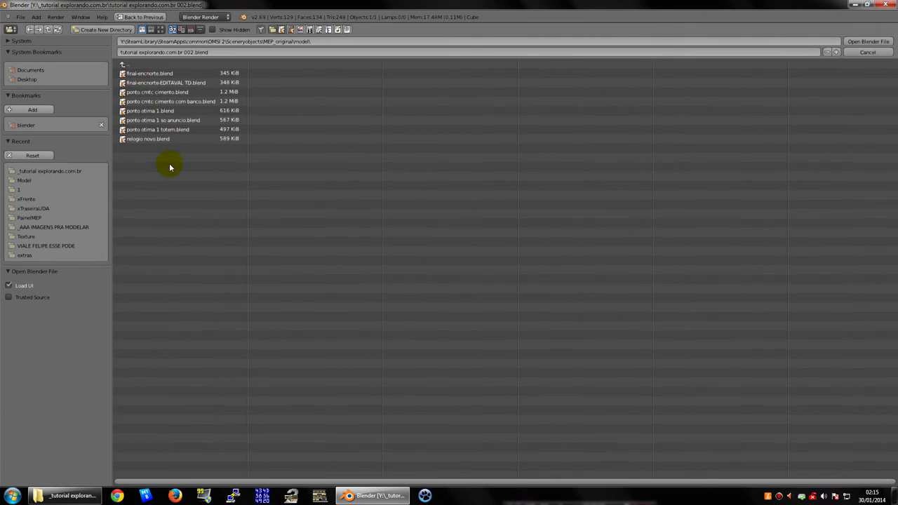
pyautogui.click(134, 140)
pyautogui.click(868, 43)
pyautogui.scroll(-3, 475, 239)
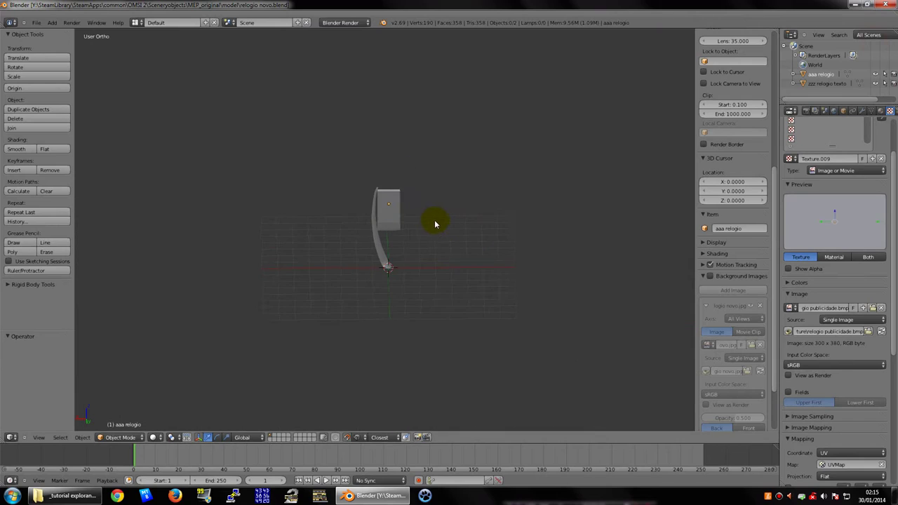
pyautogui.moveTo(435, 223)
pyautogui.mouseDown(button='middle')
pyautogui.moveTo(322, 206)
pyautogui.moveTo(465, 231)
pyautogui.moveTo(596, 216)
pyautogui.moveTo(402, 252)
pyautogui.moveTo(345, 229)
pyautogui.moveTo(439, 243)
pyautogui.moveTo(425, 248)
pyautogui.moveTo(439, 254)
pyautogui.moveTo(397, 217)
pyautogui.moveTo(416, 220)
pyautogui.moveTo(440, 255)
pyautogui.moveTo(474, 267)
pyautogui.mouseUp(button='middle')
pyautogui.scroll(-2, 694, 291)
pyautogui.scroll(-3, 698, 297)
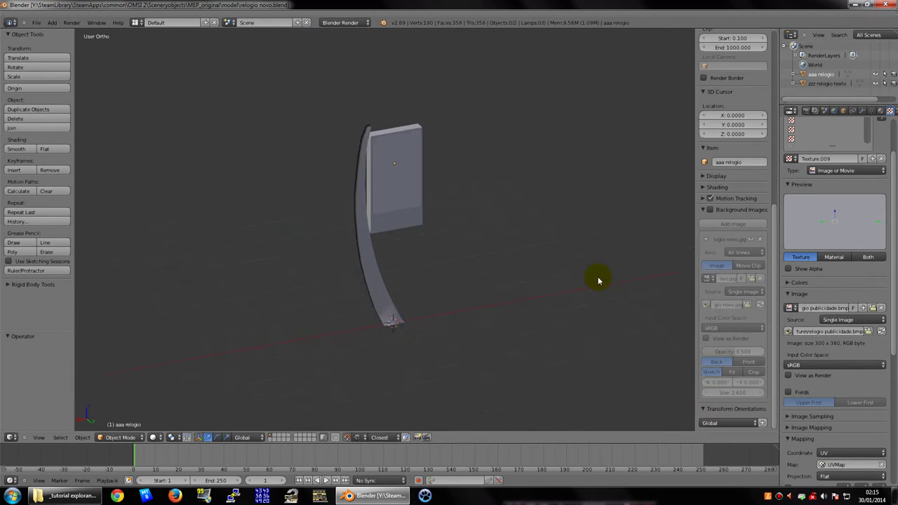
pyautogui.scroll(4, 597, 278)
pyautogui.moveTo(552, 243)
pyautogui.mouseDown(button='middle')
pyautogui.moveTo(597, 245)
pyautogui.moveTo(307, 233)
pyautogui.moveTo(383, 230)
pyautogui.moveTo(414, 263)
pyautogui.moveTo(492, 229)
pyautogui.mouseUp(button='middle')
pyautogui.scroll(-3, 307, 228)
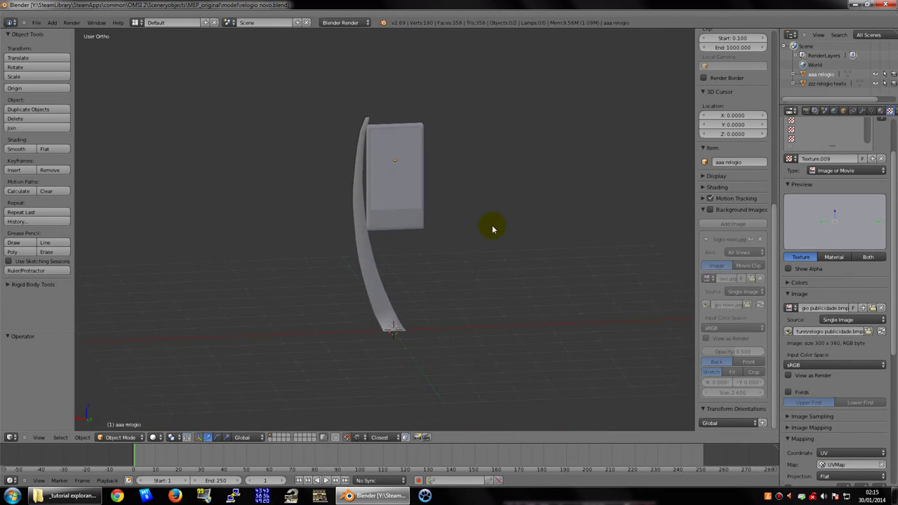
pyautogui.press('KP_3')
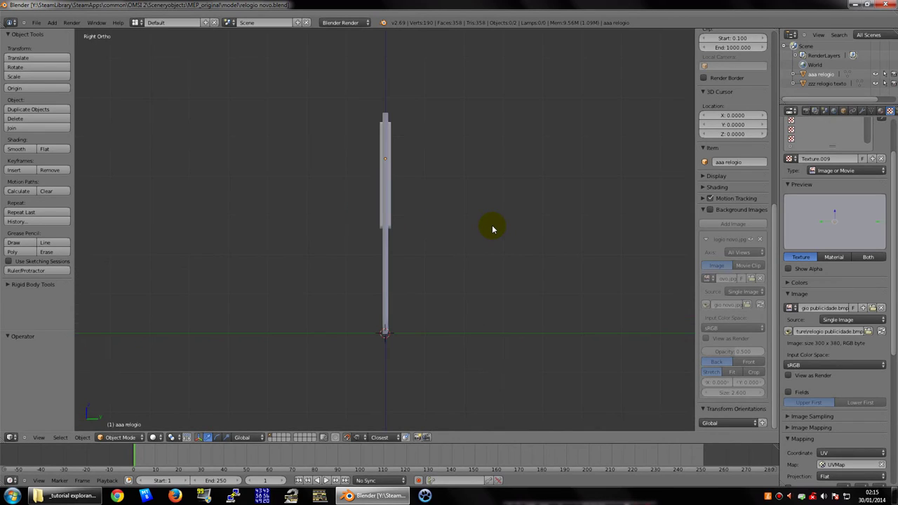
pyautogui.press('KP_1')
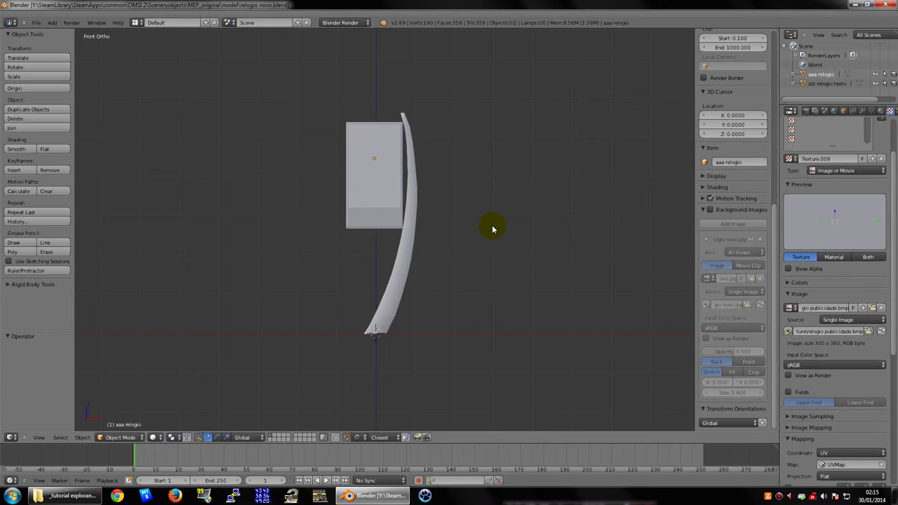
pyautogui.scroll(1, 487, 230)
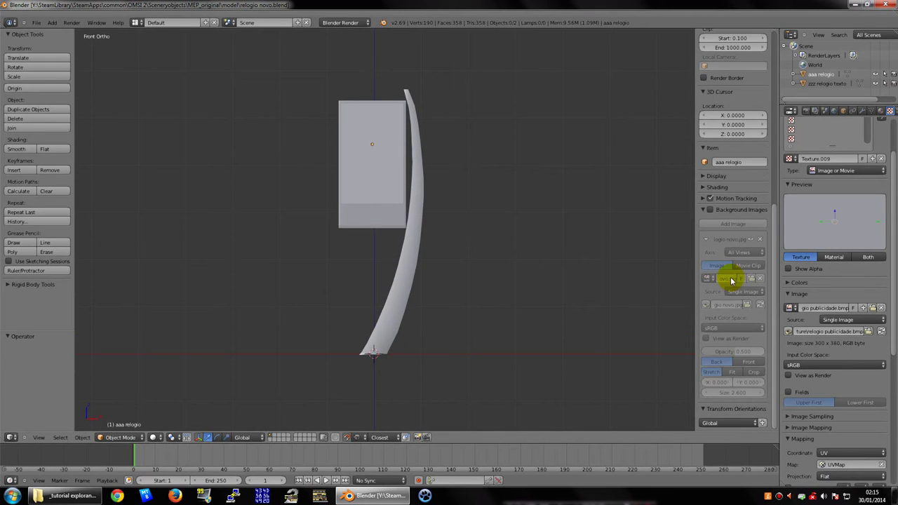
pyautogui.scroll(2, 611, 206)
pyautogui.scroll(3, 595, 244)
pyautogui.scroll(-4, 673, 211)
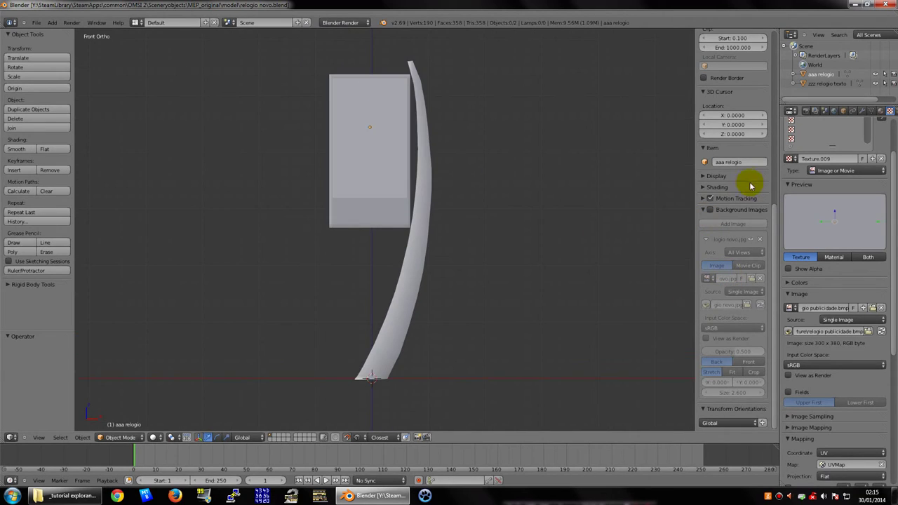
pyautogui.moveTo(770, 227)
pyautogui.mouseDown()
pyautogui.moveTo(768, 124)
pyautogui.moveTo(782, 50)
pyautogui.mouseUp()
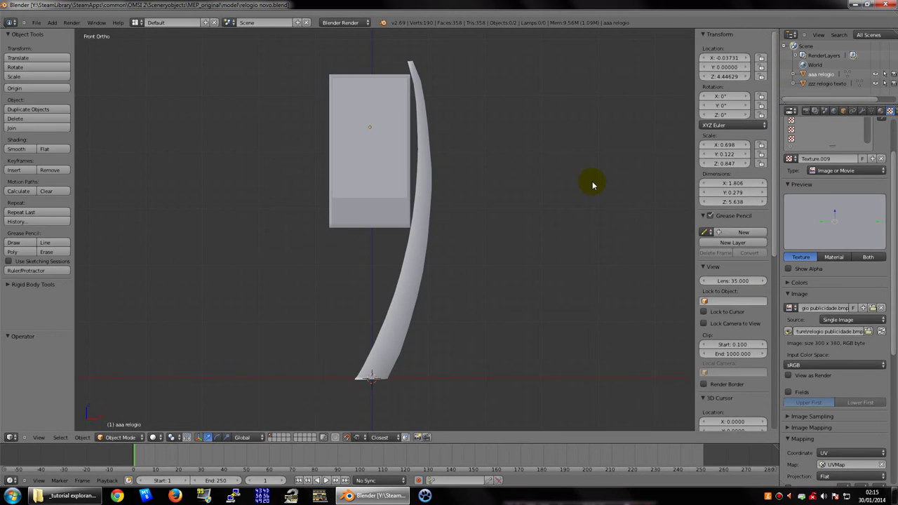
pyautogui.press('n')
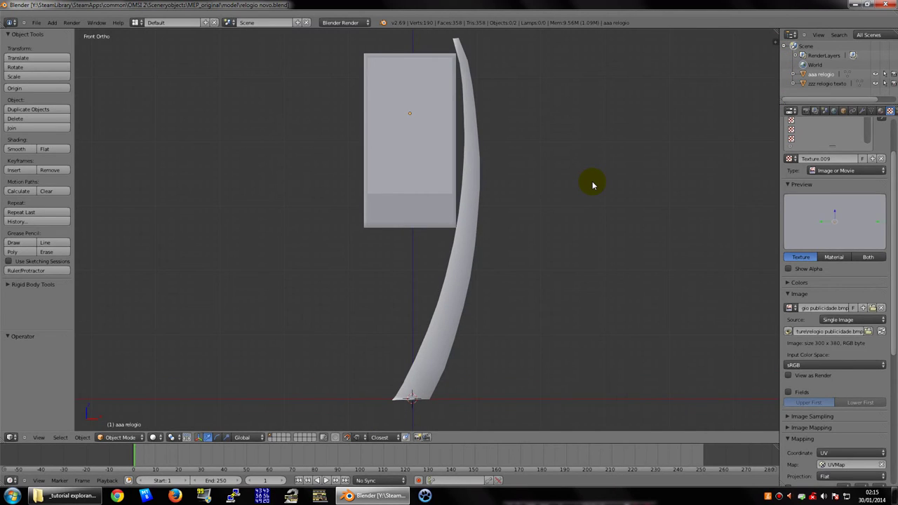
pyautogui.press('n')
pyautogui.scroll(-4, 758, 224)
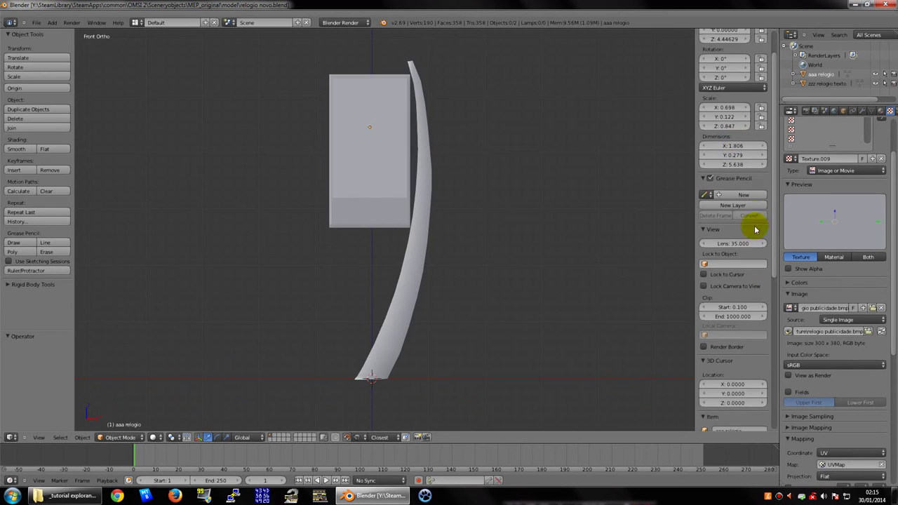
pyautogui.scroll(-3, 758, 246)
pyautogui.scroll(-3, 763, 257)
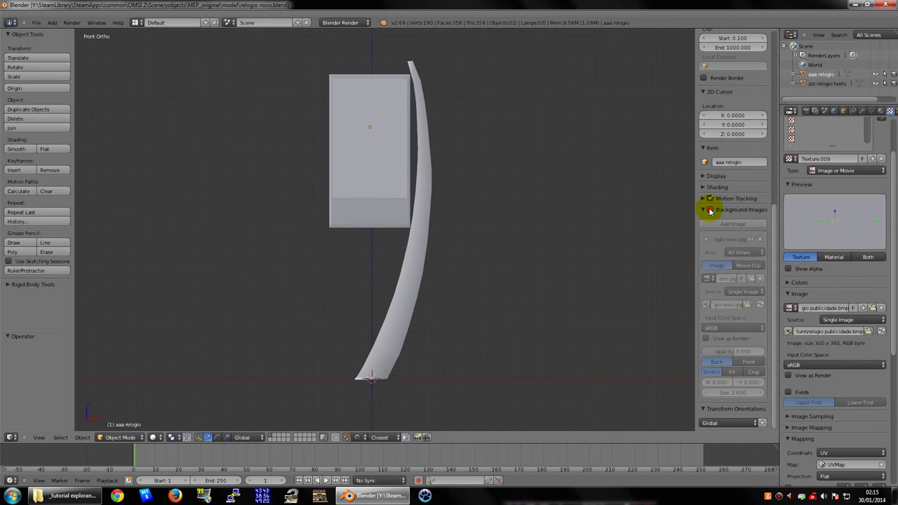
# - Enable Background Images and set the photo's Axis to Camera, then back to All Views
pyautogui.click(710, 210)
pyautogui.scroll(-2, 567, 221)
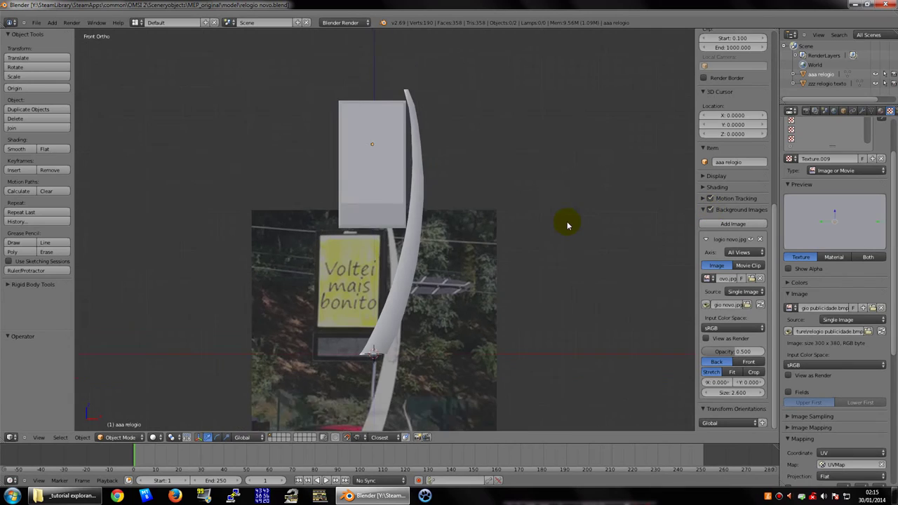
pyautogui.scroll(-2, 567, 224)
pyautogui.scroll(2, 526, 281)
pyautogui.scroll(-2, 482, 290)
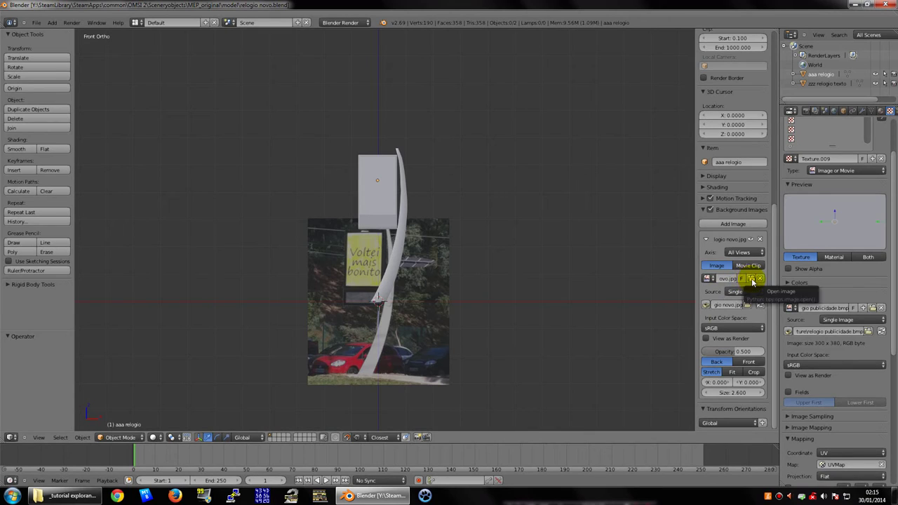
pyautogui.click(742, 252)
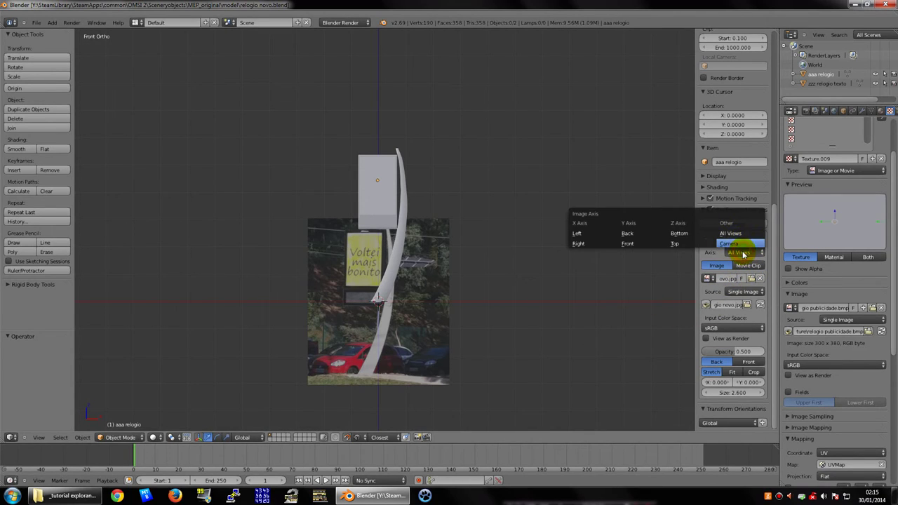
pyautogui.click(742, 251)
pyautogui.click(741, 253)
pyautogui.click(740, 236)
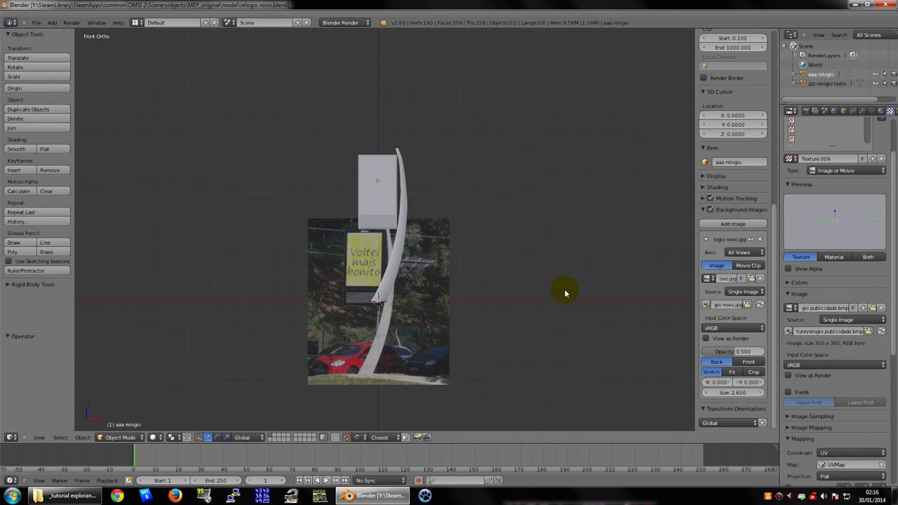
# - Check the background photo from the right, rotated, perspective and top views
pyautogui.press('KP_3')
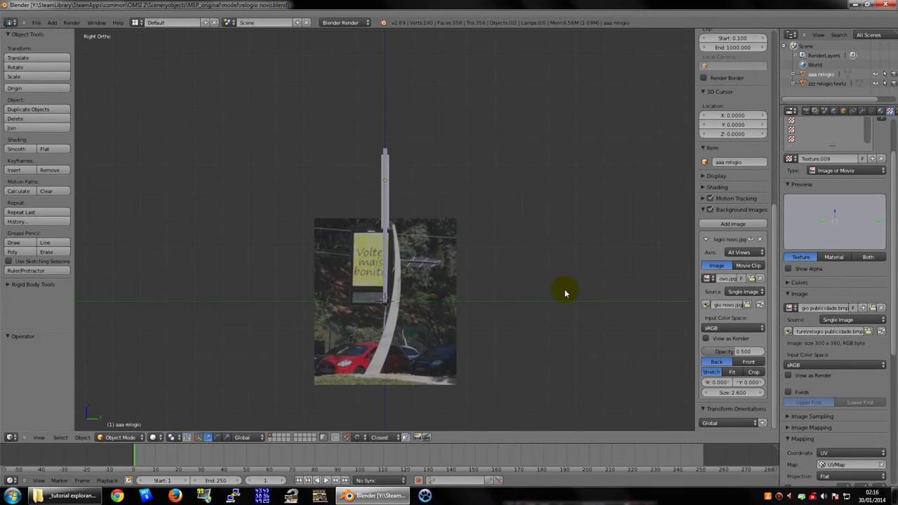
pyautogui.press('KP_8')
pyautogui.press('KP_4')
pyautogui.press('KP_5')
pyautogui.press('KP_2')
pyautogui.press('KP_5')
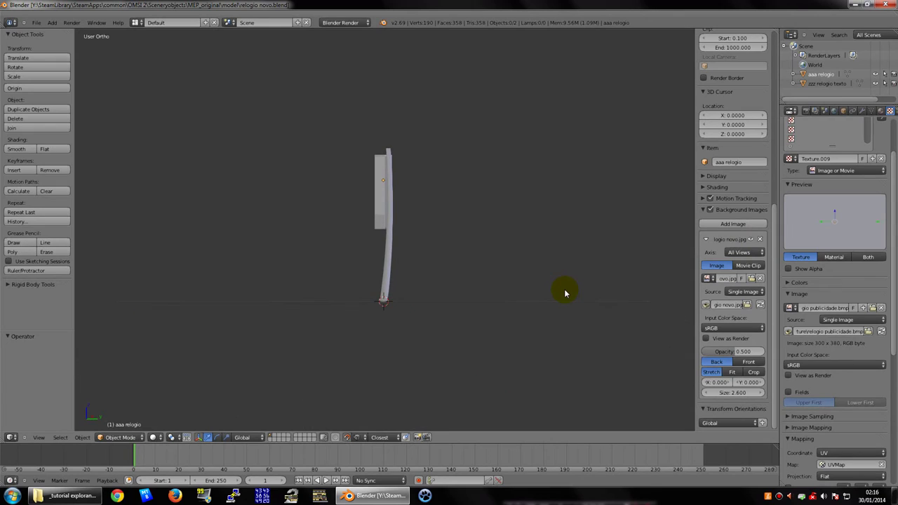
pyautogui.press('KP_7')
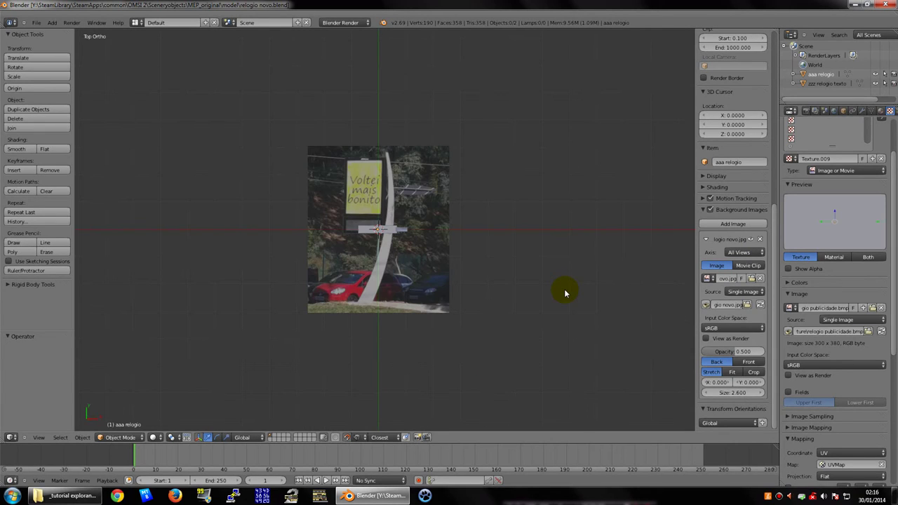
# - Check the bottom, right and front views, recentring the post against the photo
pyautogui.press('KP_1')
pyautogui.press('KP_3')
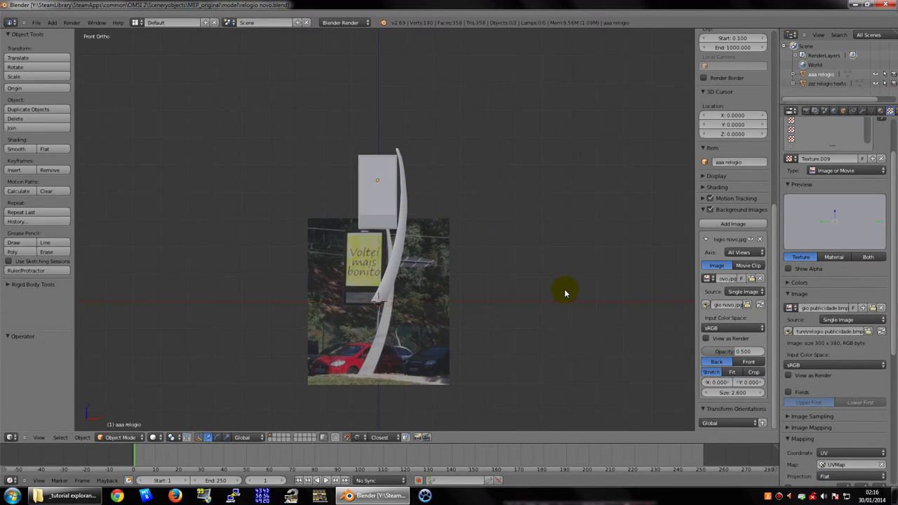
pyautogui.press('KP_7')
pyautogui.press('ctrl+KP_7')
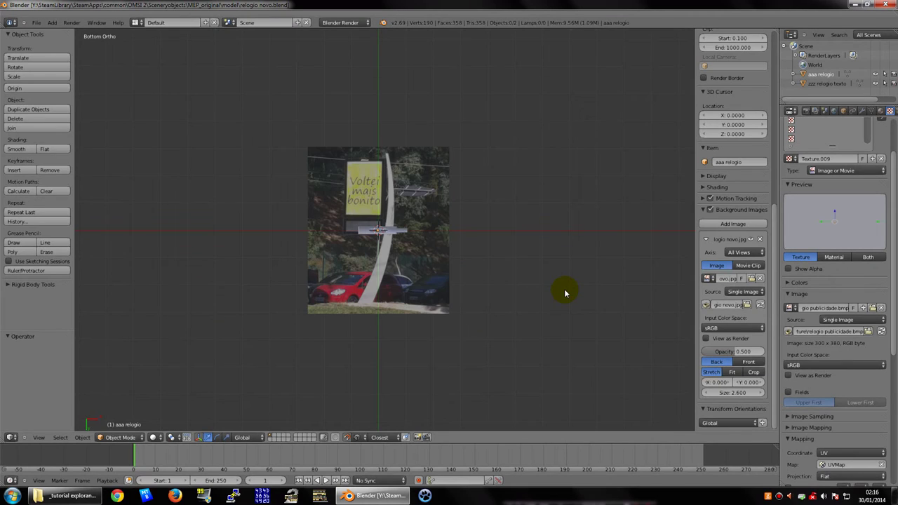
pyautogui.press('KP_3')
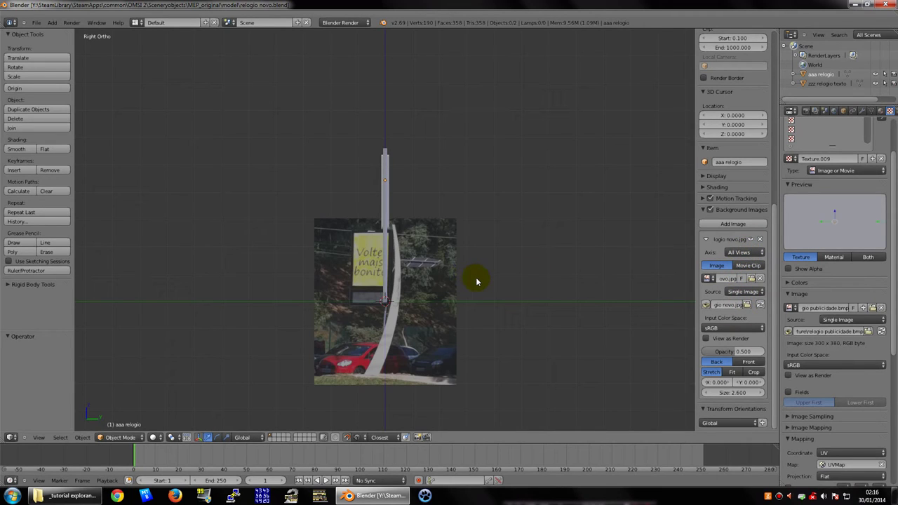
pyautogui.press('KP_1')
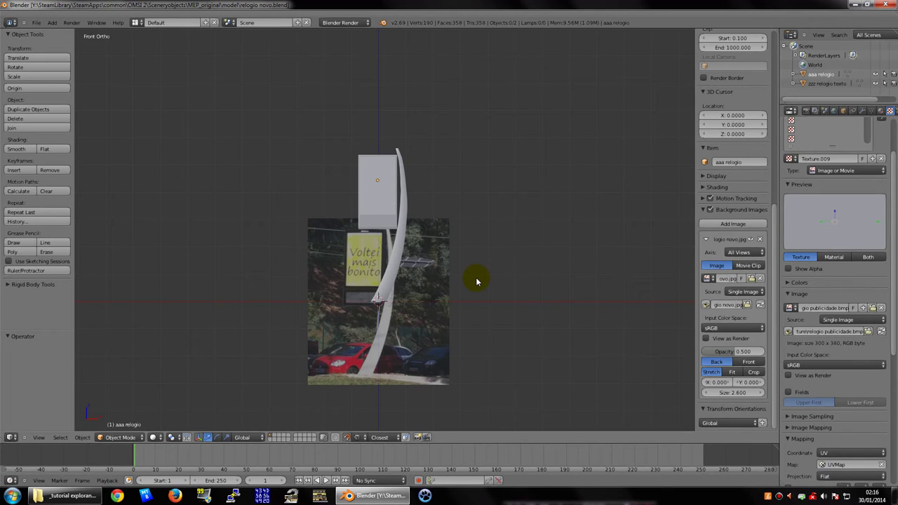
pyautogui.scroll(3, 454, 300)
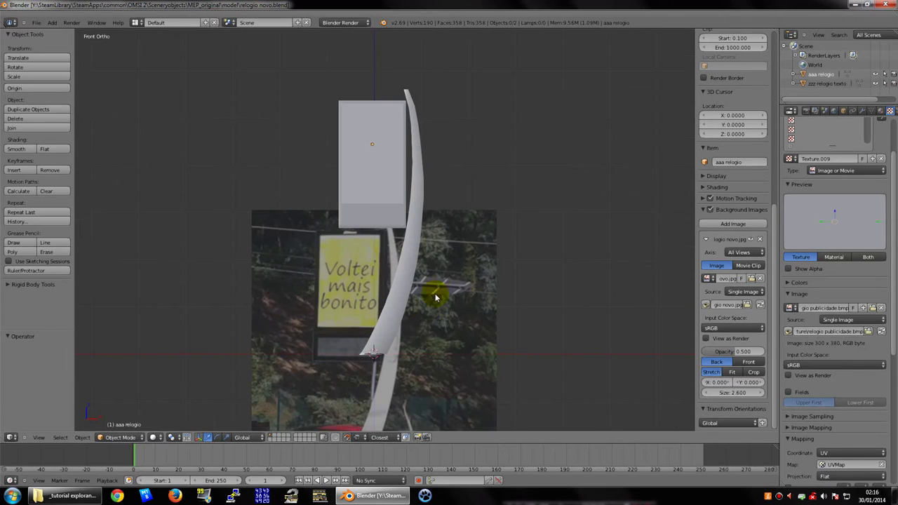
pyautogui.keyDown('shift'); pyautogui.moveTo(434, 298); pyautogui.dragTo(471, 237, button='middle'); pyautogui.keyUp('shift')
pyautogui.scroll(-3, 471, 239)
pyautogui.scroll(-2, 417, 233)
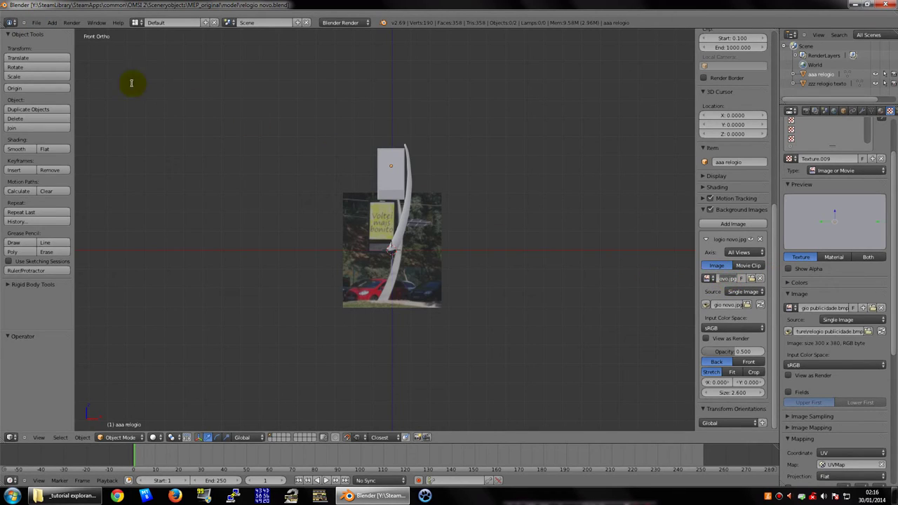
# - Reload the default start-up file for a fresh scene
pyautogui.click(37, 22)
pyautogui.click(45, 32)
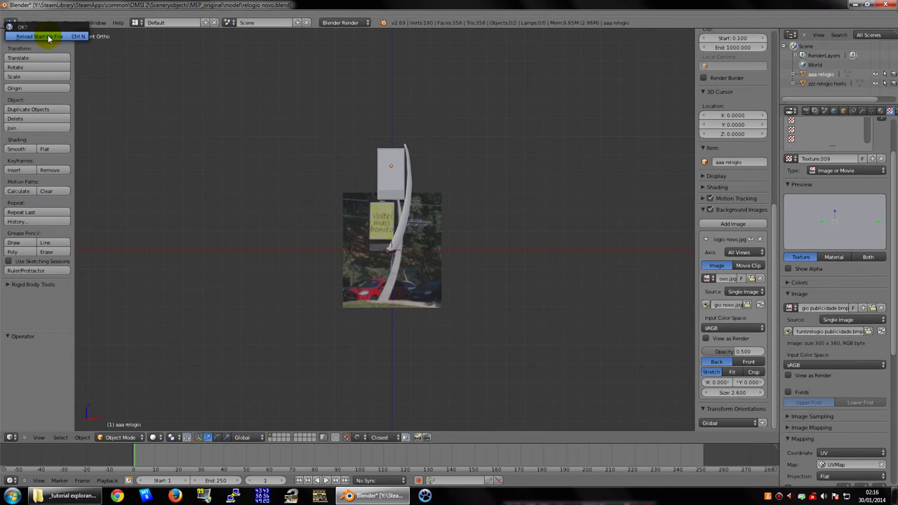
pyautogui.click(46, 39)
pyautogui.scroll(-4, 421, 204)
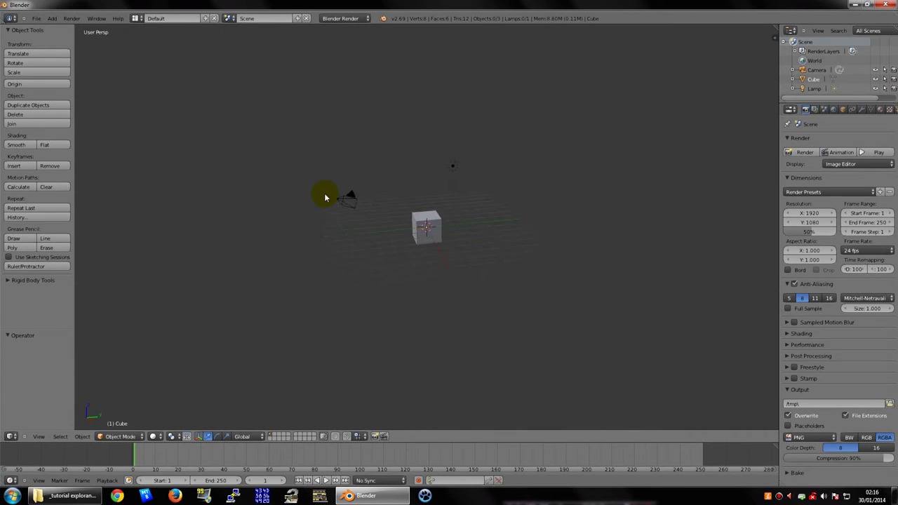
# - Delete the camera and lamp, leaving only the Cube
pyautogui.rightClick(470, 205)
pyautogui.keyDown('shift'); pyautogui.rightClick(479, 168); pyautogui.keyUp('shift')
pyautogui.press('x')
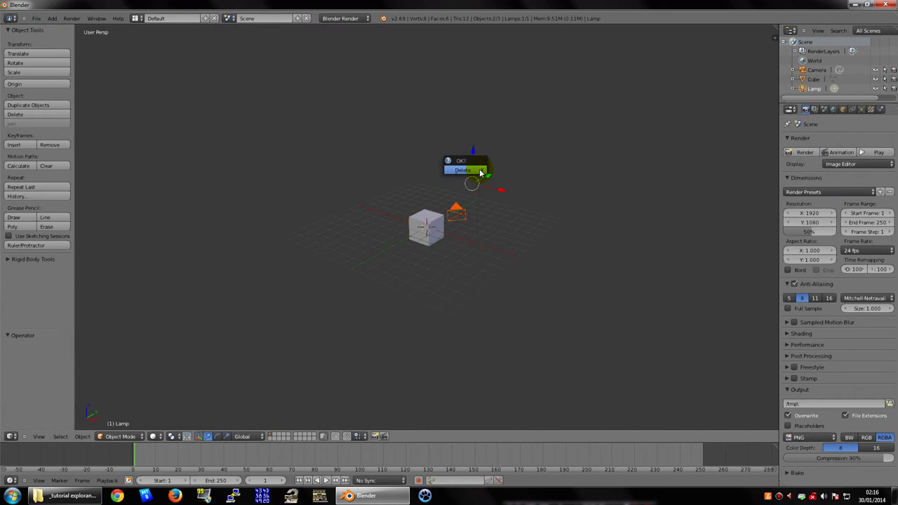
pyautogui.click(479, 169)
# - Set a right-side orthographic view and enable Background Images in the N sidebar
pyautogui.press('KP_3')
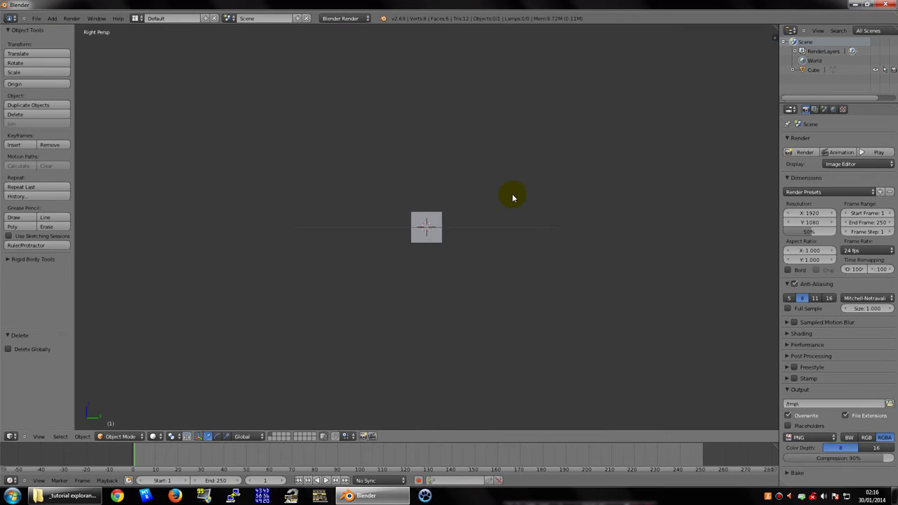
pyautogui.scroll(5, 512, 198)
pyautogui.press('KP_5')
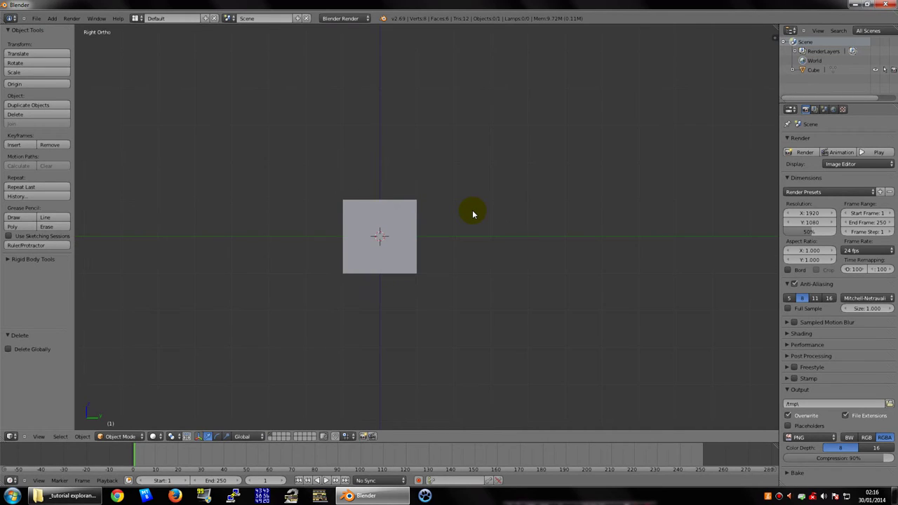
pyautogui.press('KP_5')
pyautogui.press('KP_5')
pyautogui.press('n')
pyautogui.click(702, 178)
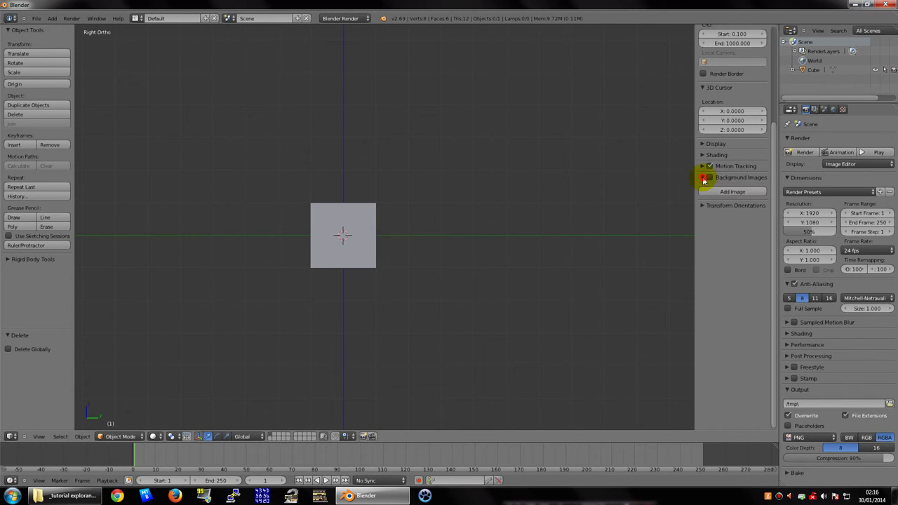
pyautogui.click(710, 179)
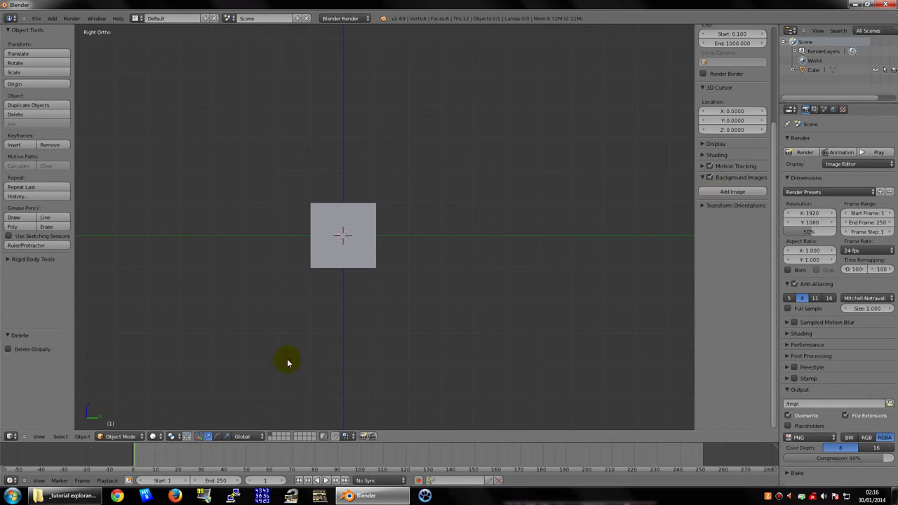
# - In Explorer, go to y:\ and open OMSI 2 > Sceneryobjects
pyautogui.click(69, 495)
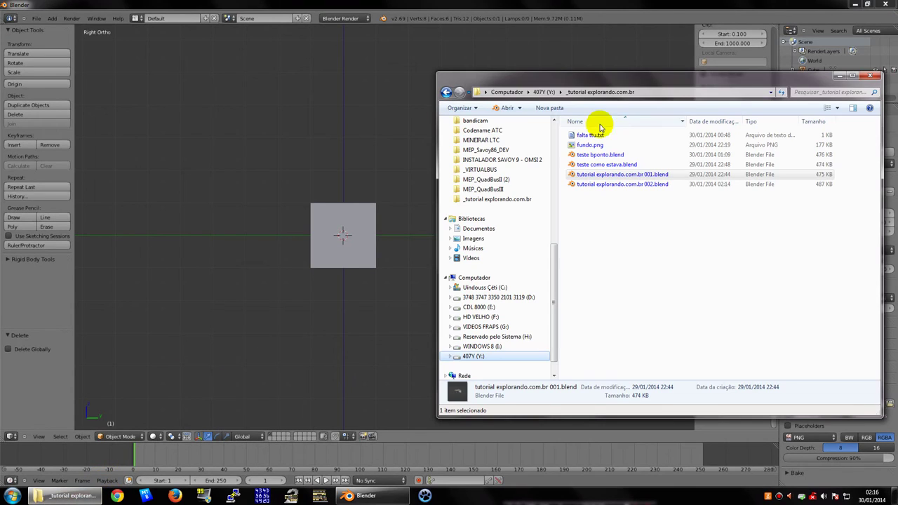
pyautogui.click(674, 99)
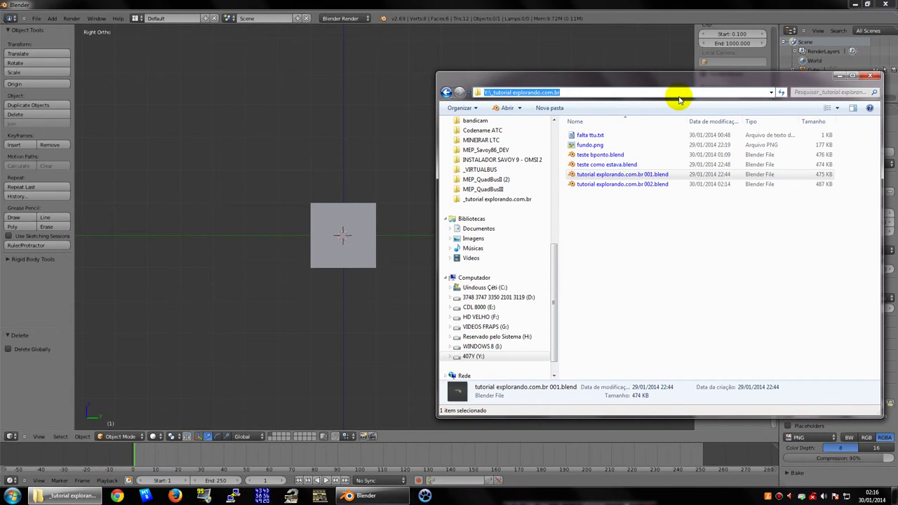
pyautogui.write('y:\\')
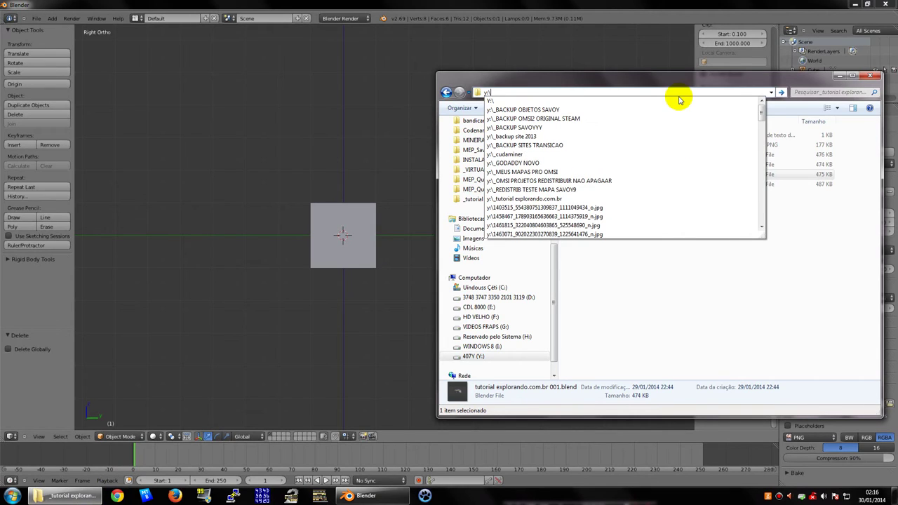
pyautogui.click(695, 254)
pyautogui.moveTo(554, 274); pyautogui.dragTo(553, 175)
pyautogui.click(476, 141)
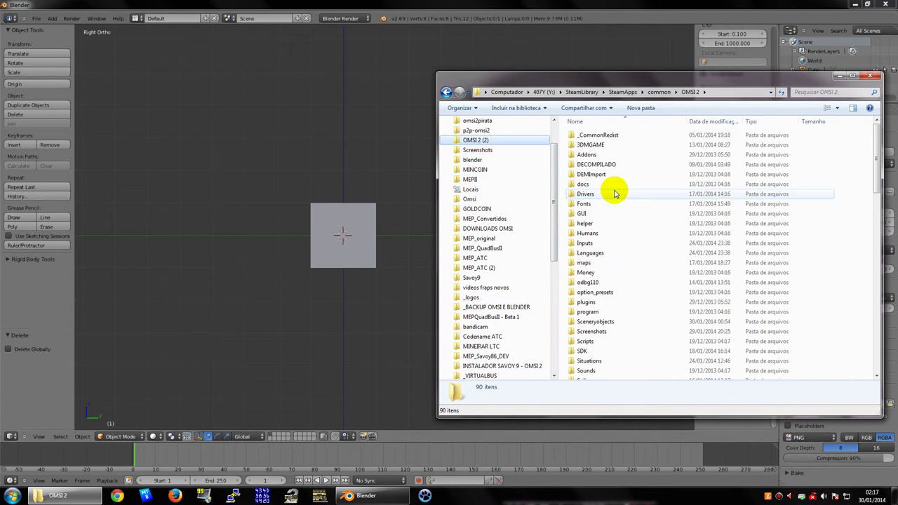
pyautogui.press('s')
pyautogui.press('Return')
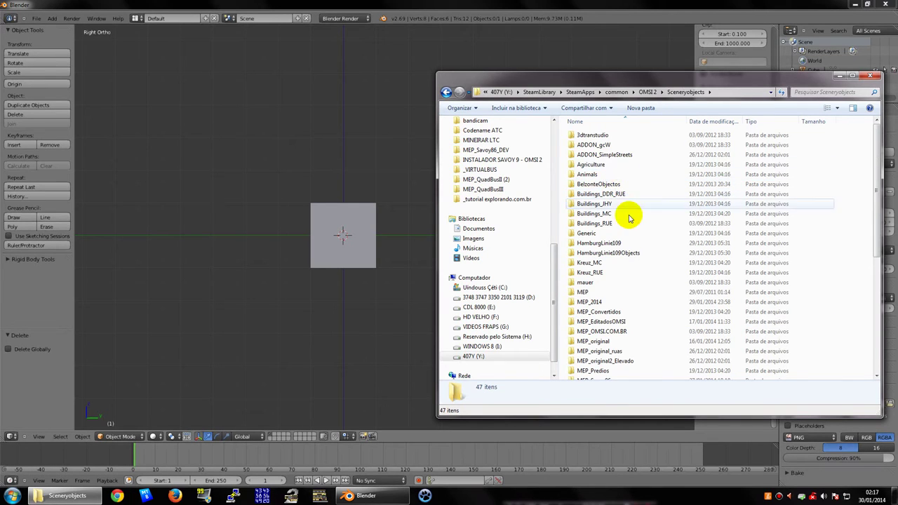
# - Open the MEP_original folder and then its model subfolder
pyautogui.scroll(-5, 628, 218)
pyautogui.write('mep_c')
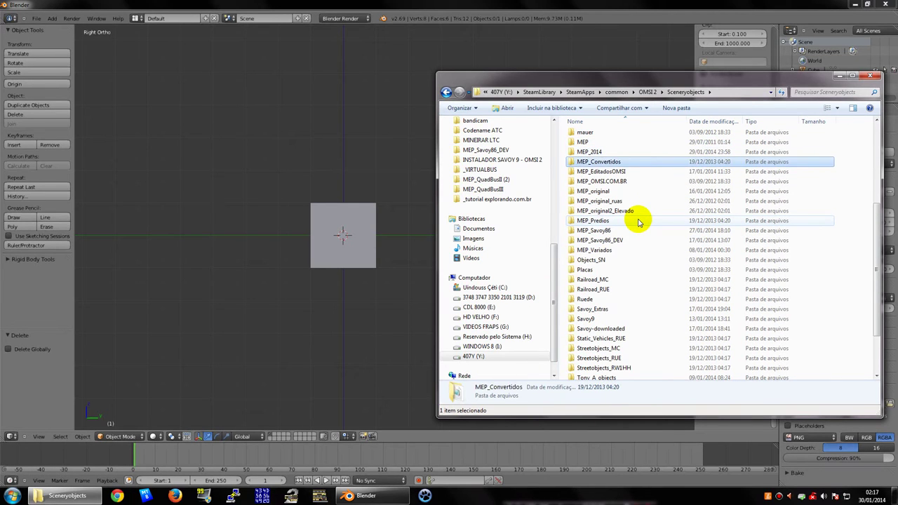
pyautogui.press('Down')
pyautogui.press('Down')
pyautogui.press('Down')
pyautogui.press('Return')
pyautogui.click(596, 136)
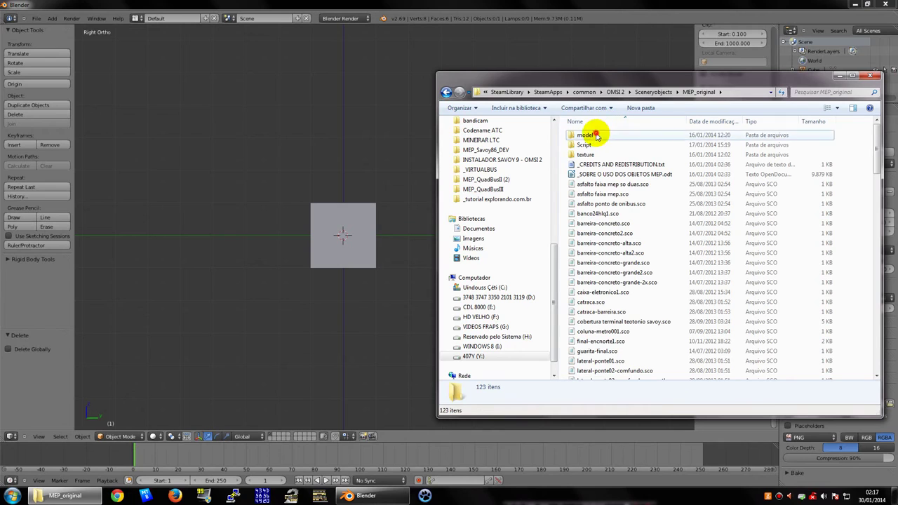
pyautogui.doubleClick(596, 136)
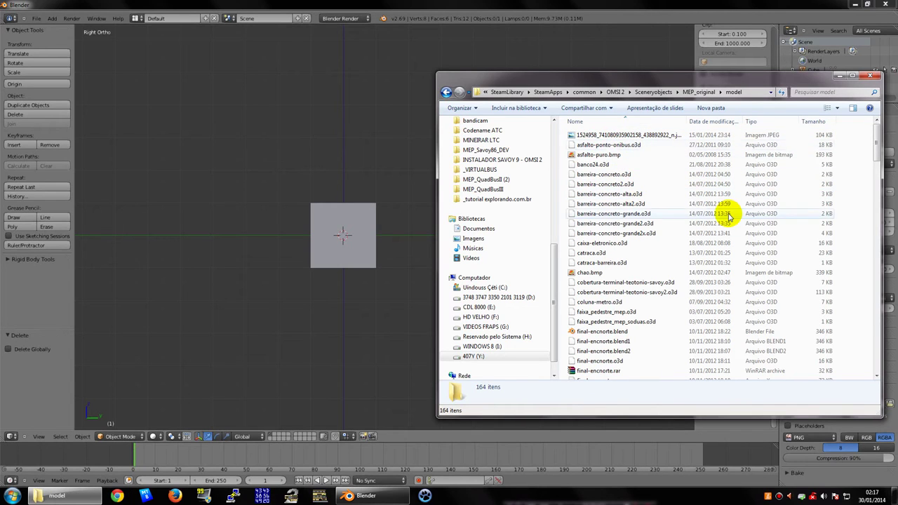
# - Select relogio novo.jpg, select the model folder's full path, and return to Blender
pyautogui.keyDown('ctrl'); pyautogui.scroll(1, 729, 217); pyautogui.keyUp('ctrl')
pyautogui.keyDown('ctrl'); pyautogui.scroll(2, 729, 218); pyautogui.keyUp('ctrl')
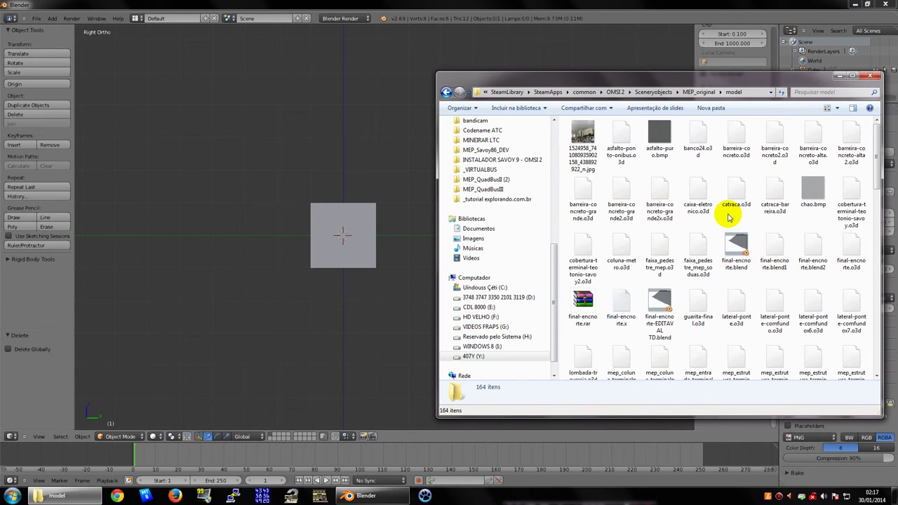
pyautogui.keyDown('ctrl'); pyautogui.scroll(1, 730, 218); pyautogui.keyUp('ctrl')
pyautogui.scroll(-3, 730, 218)
pyautogui.scroll(-3, 730, 217)
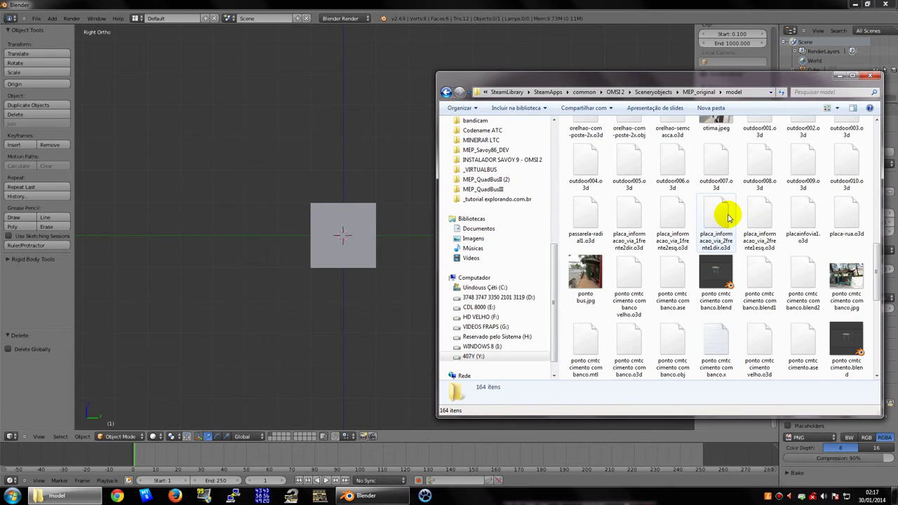
pyautogui.scroll(-3, 728, 217)
pyautogui.scroll(-3, 729, 217)
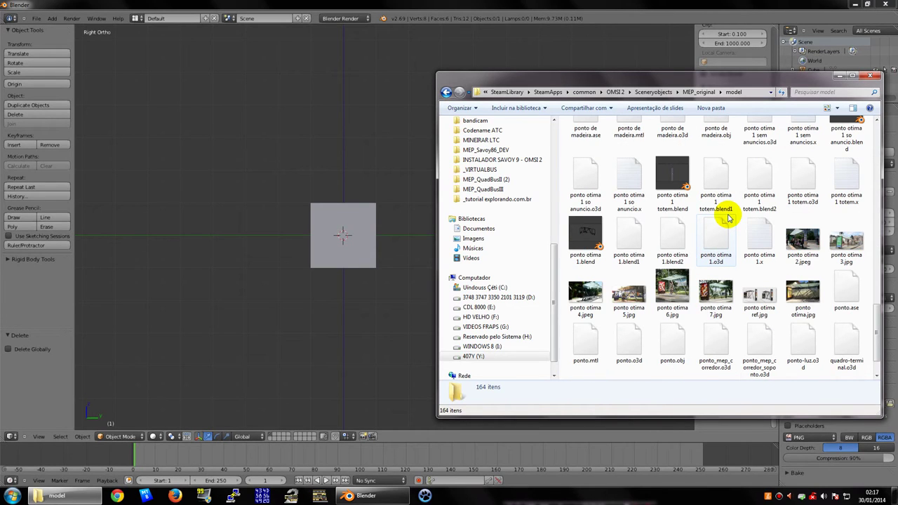
pyautogui.scroll(-3, 728, 218)
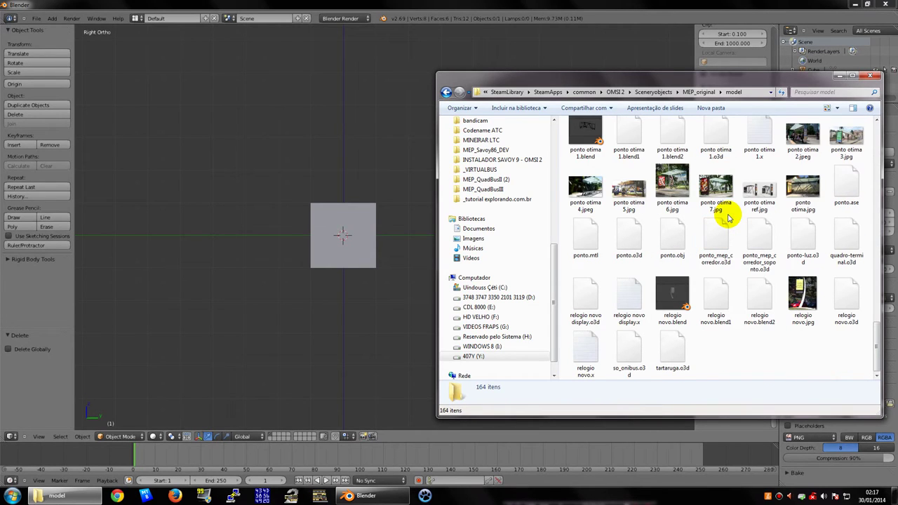
pyautogui.click(802, 294)
pyautogui.click(757, 92)
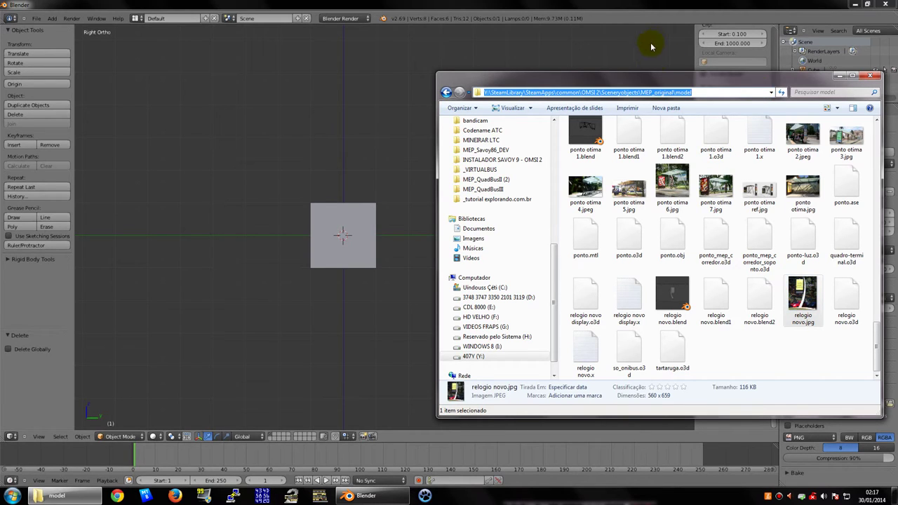
pyautogui.click(677, 18)
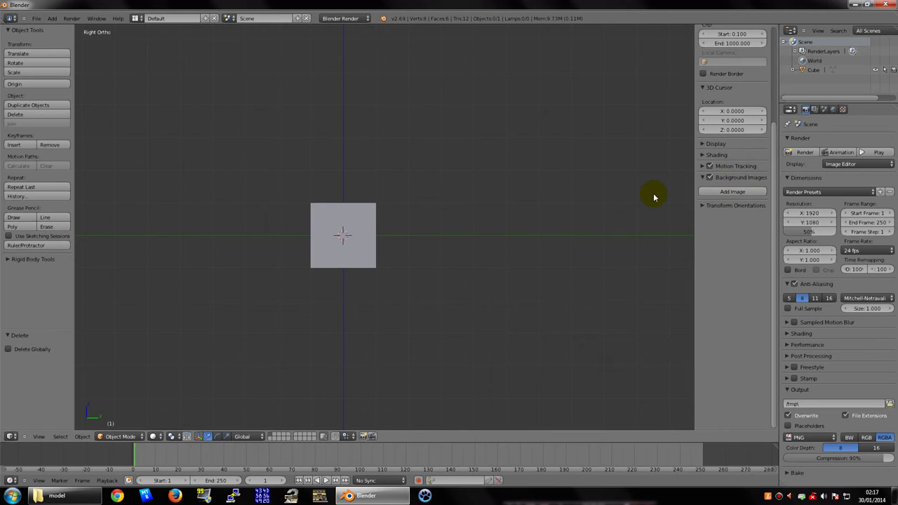
# - Orbit around the cube, then return to the right-side orthographic view
pyautogui.press('n')
pyautogui.scroll(-5, 526, 272)
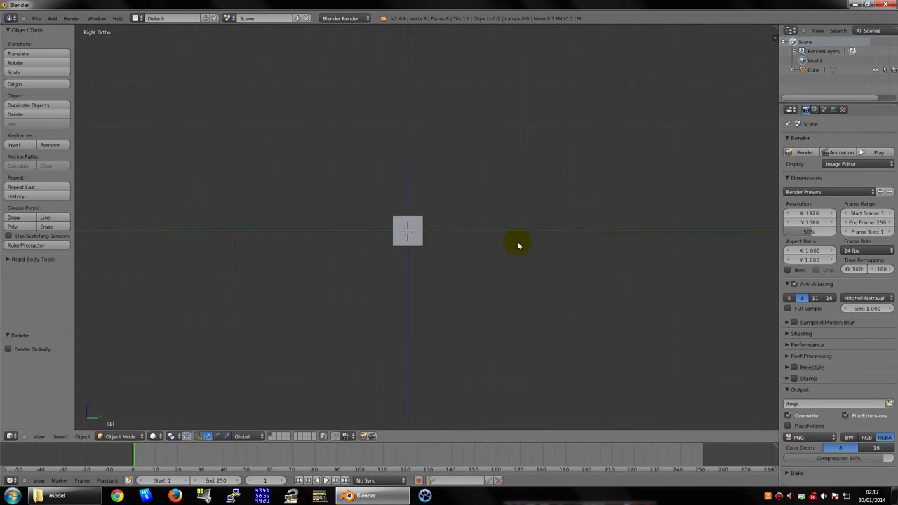
pyautogui.moveTo(517, 245); pyautogui.dragTo(466, 272, button='middle')
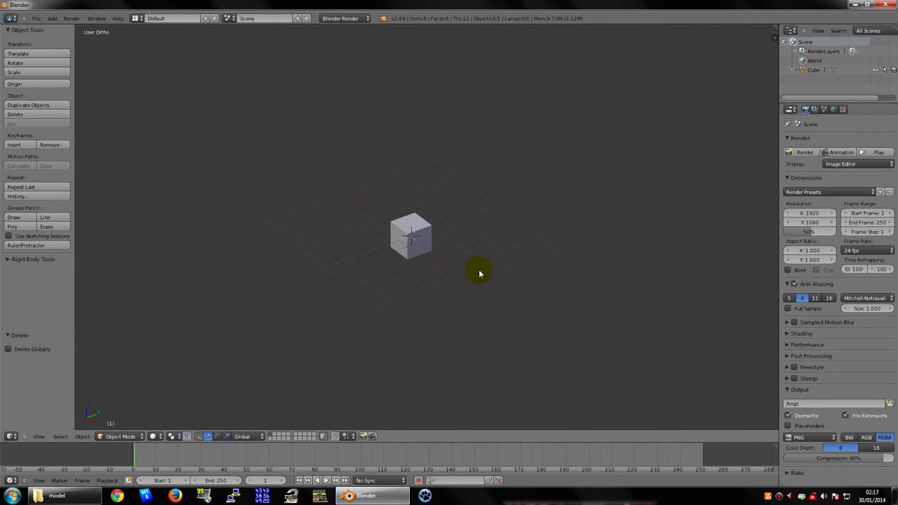
pyautogui.scroll(4, 462, 250)
pyautogui.press('KP_3')
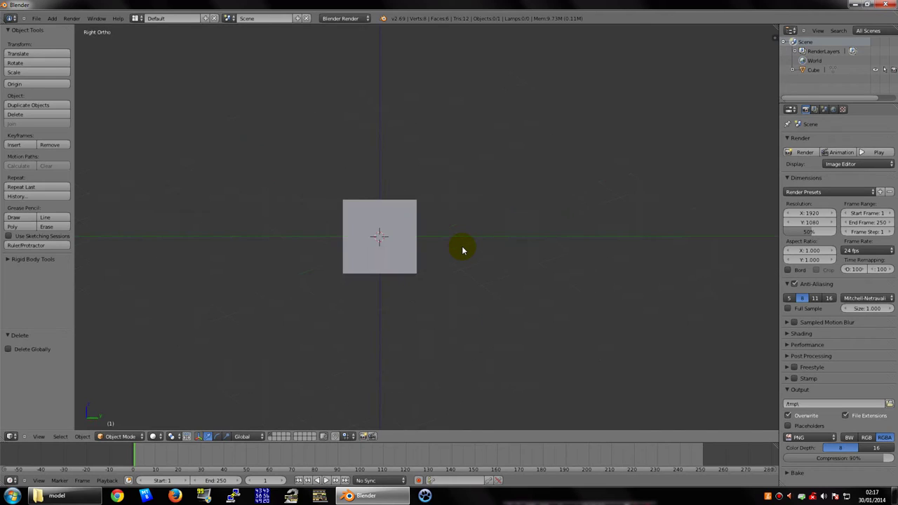
pyautogui.press('KP_4')
pyautogui.press('KP_6')
# - Add a background image slot in the sidebar, keeping it shown in All Views
pyautogui.press('n')
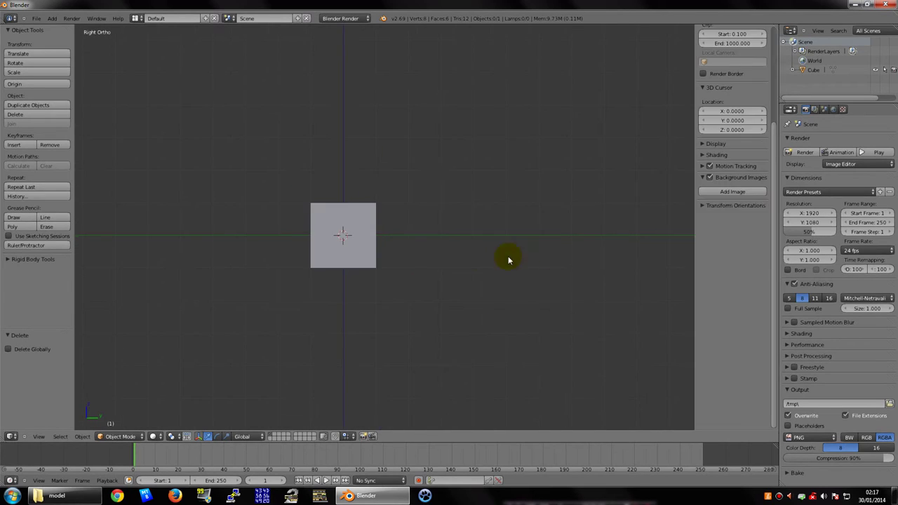
pyautogui.scroll(-5, 730, 216)
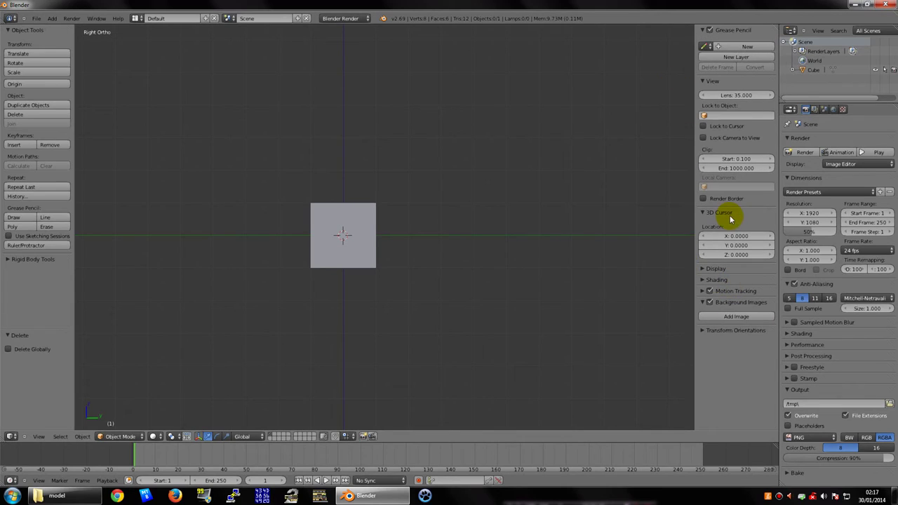
pyautogui.click(737, 317)
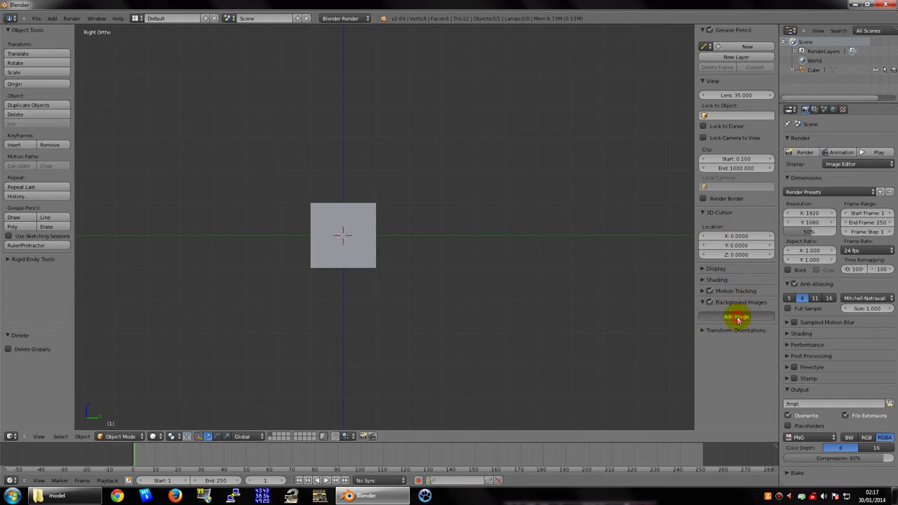
pyautogui.click(741, 345)
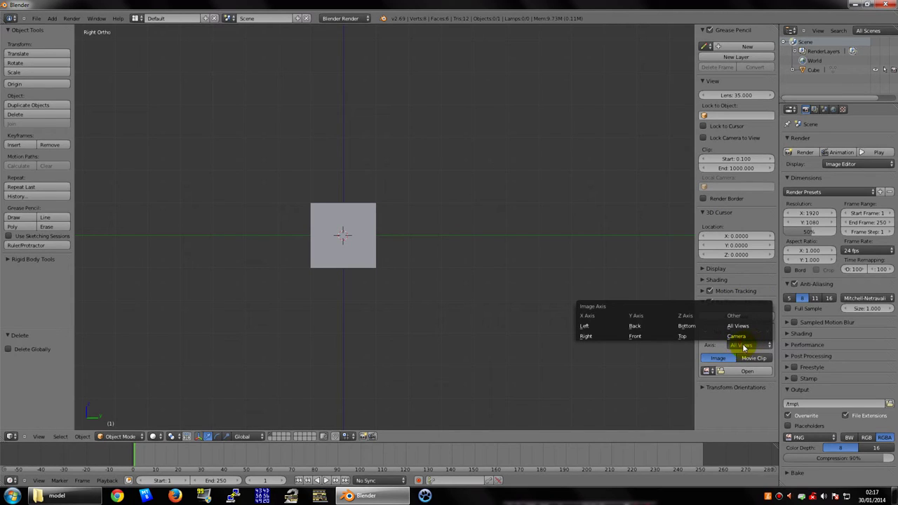
pyautogui.click(738, 346)
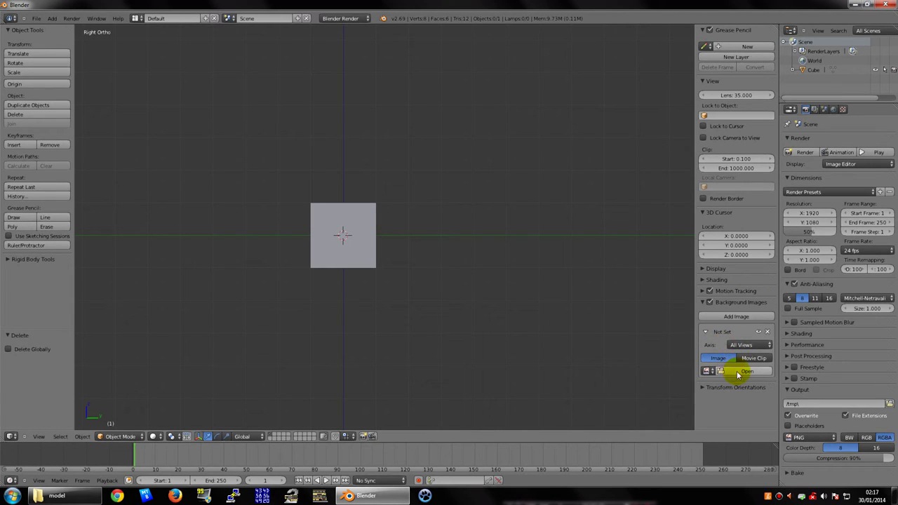
pyautogui.click(737, 373)
# - Load relogio novo.jpg from the model folder as the background photo, showing at 0.500 opacity and size 5.000
pyautogui.click(214, 43)
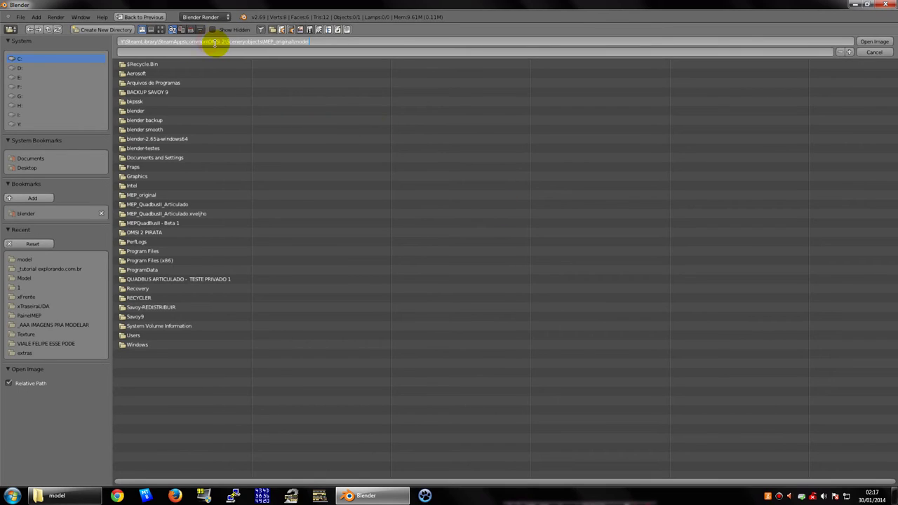
pyautogui.press('Return')
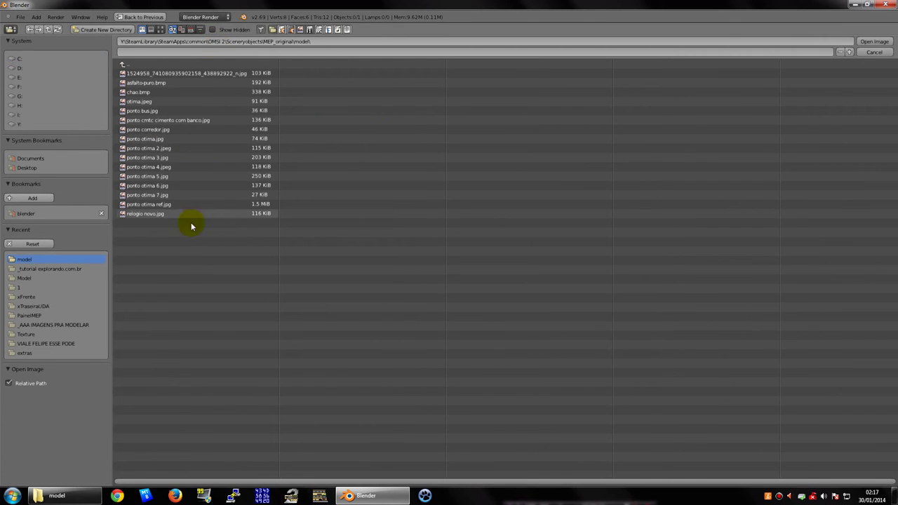
pyautogui.click(159, 213)
pyautogui.click(873, 41)
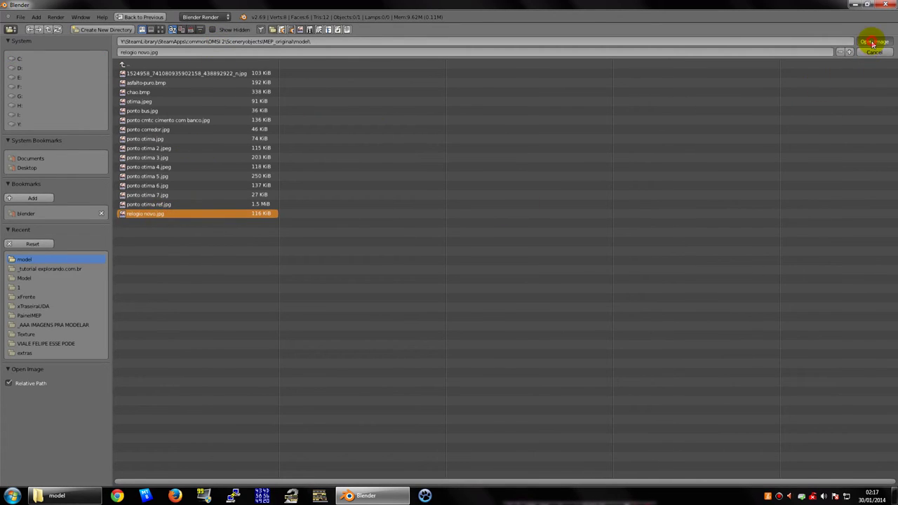
pyautogui.scroll(-3, 467, 256)
pyautogui.scroll(4, 467, 257)
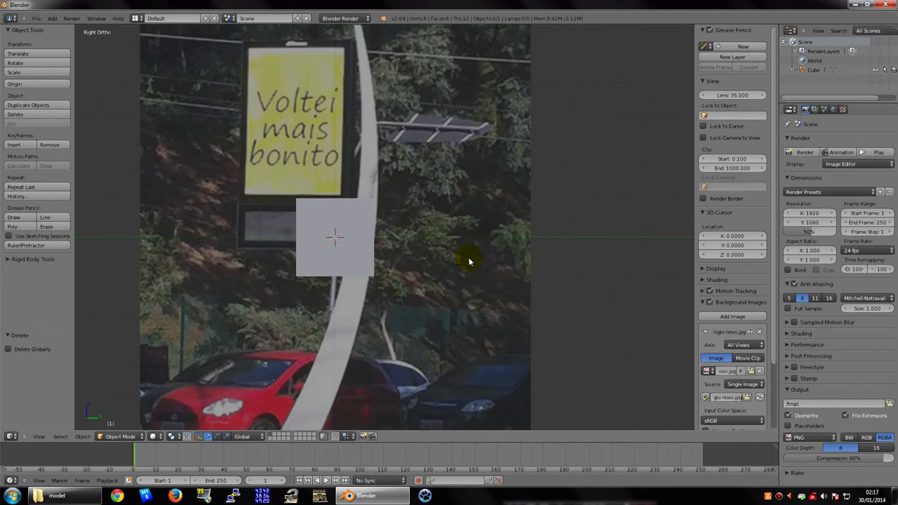
pyautogui.scroll(-5, 416, 226)
pyautogui.scroll(-1, 725, 301)
pyautogui.scroll(-1, 730, 288)
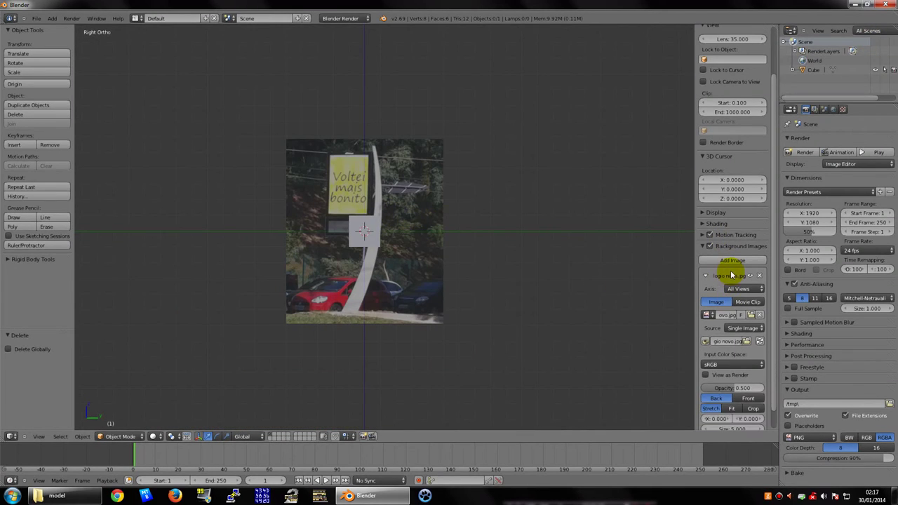
pyautogui.scroll(-1, 734, 273)
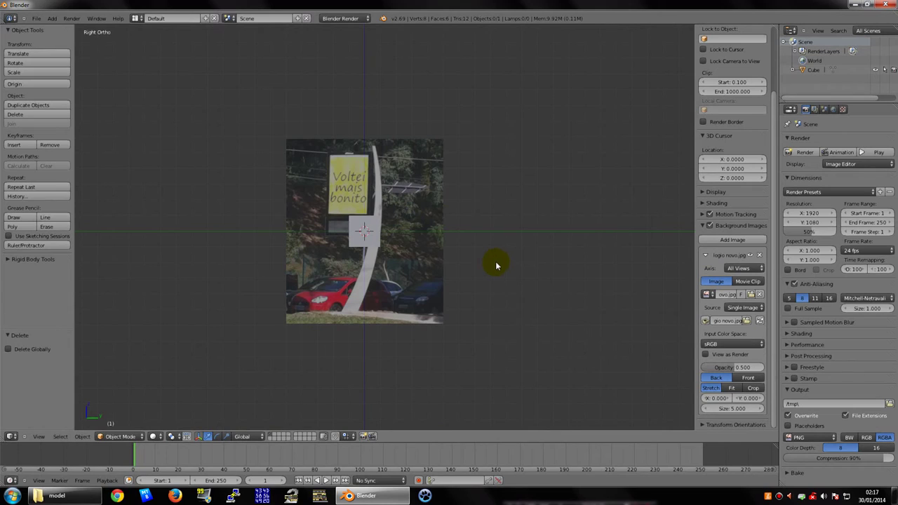
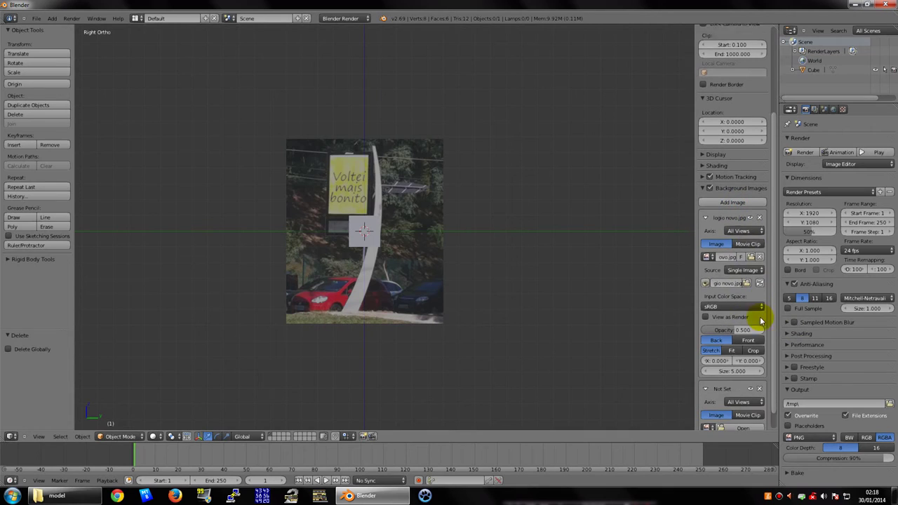
# - Review the logo novo.jpg background entry and keep its axis set to All Views
pyautogui.scroll(-3, 756, 321)
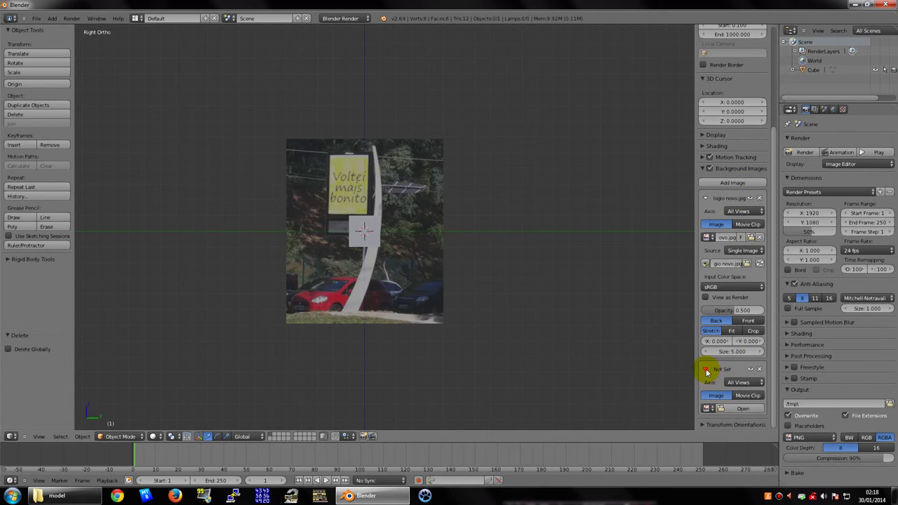
pyautogui.click(707, 198)
pyautogui.click(707, 199)
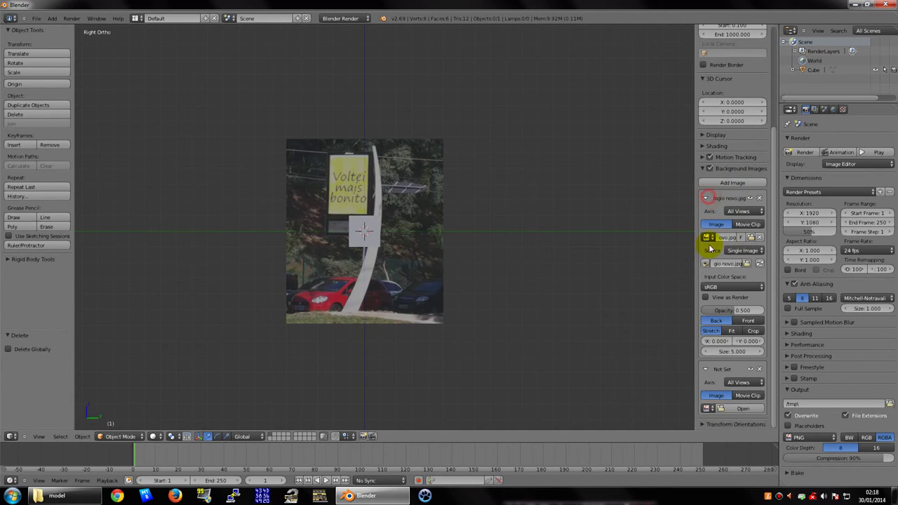
pyautogui.click(736, 212)
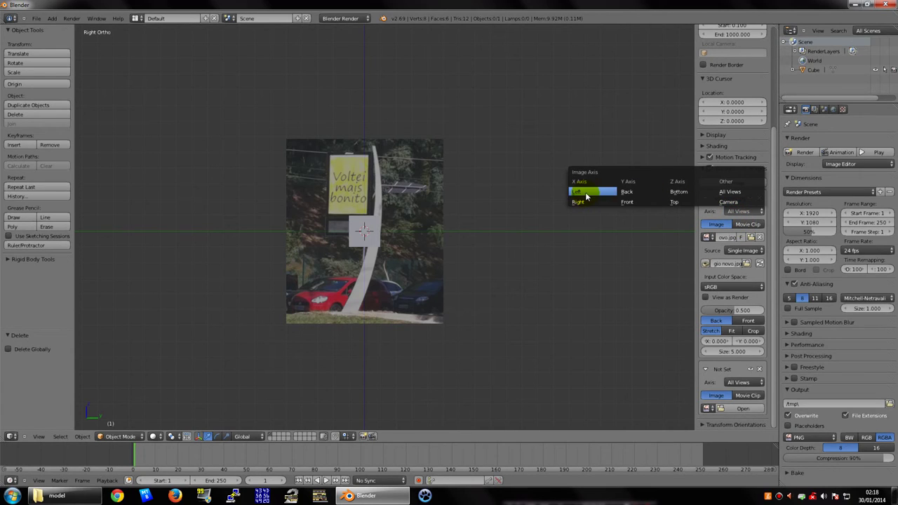
pyautogui.click(736, 211)
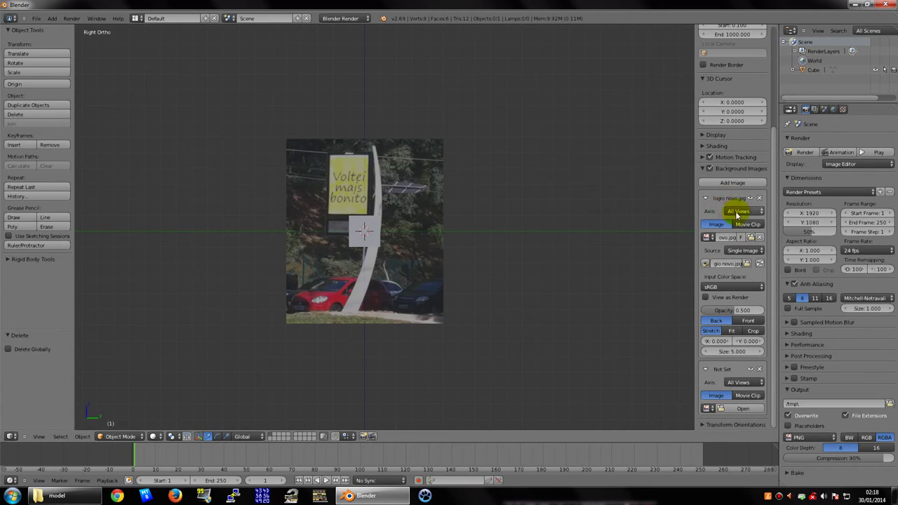
pyautogui.click(741, 211)
pyautogui.click(738, 191)
# - Remove the empty 'Not Set' background image slot
pyautogui.click(760, 370)
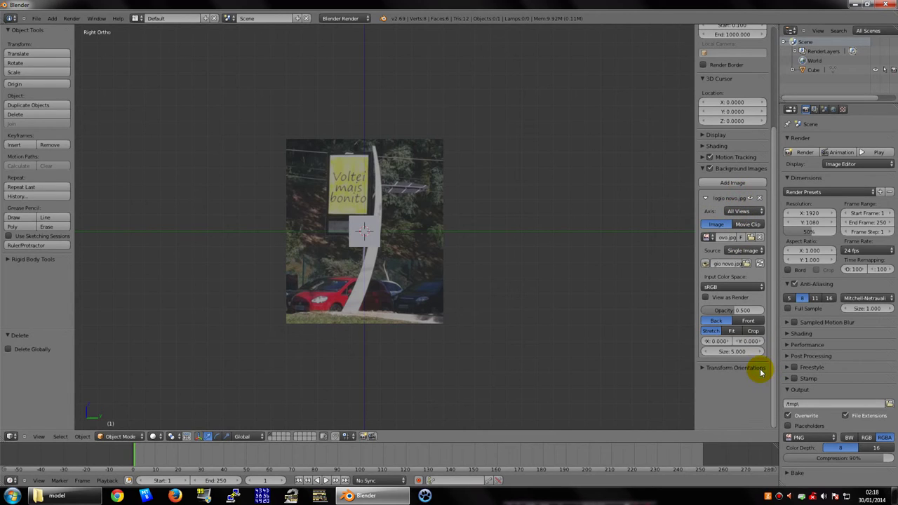
pyautogui.scroll(3, 761, 370)
pyautogui.scroll(4, 762, 369)
pyautogui.scroll(1, 691, 345)
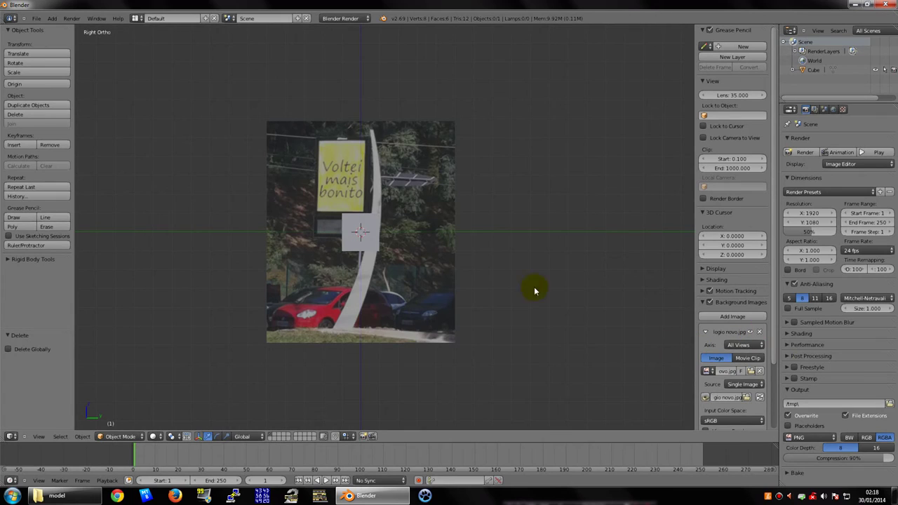
pyautogui.scroll(1, 444, 236)
pyautogui.scroll(-2, 498, 261)
# - Select the default cube in the right side view and recentre the sign photo
pyautogui.press('ctrl+KP_3')
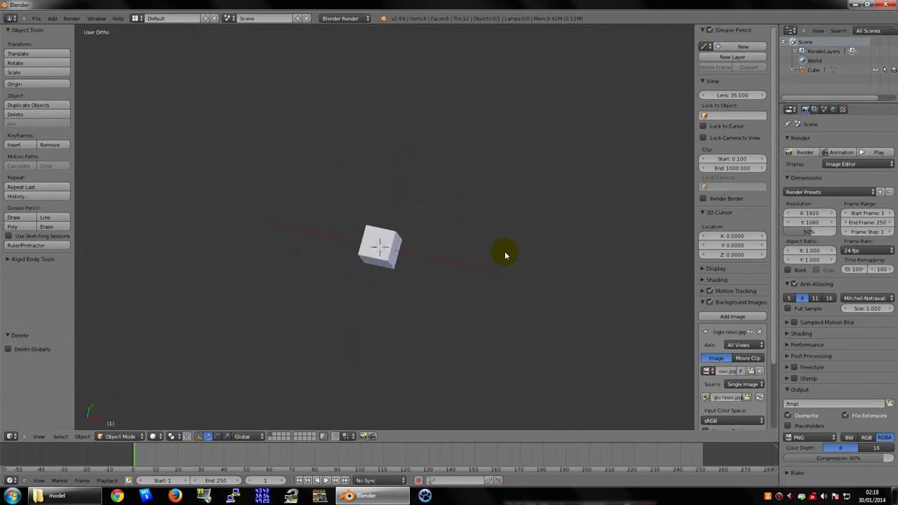
pyautogui.press('KP_3')
pyautogui.scroll(3, 471, 268)
pyautogui.rightClick(345, 247)
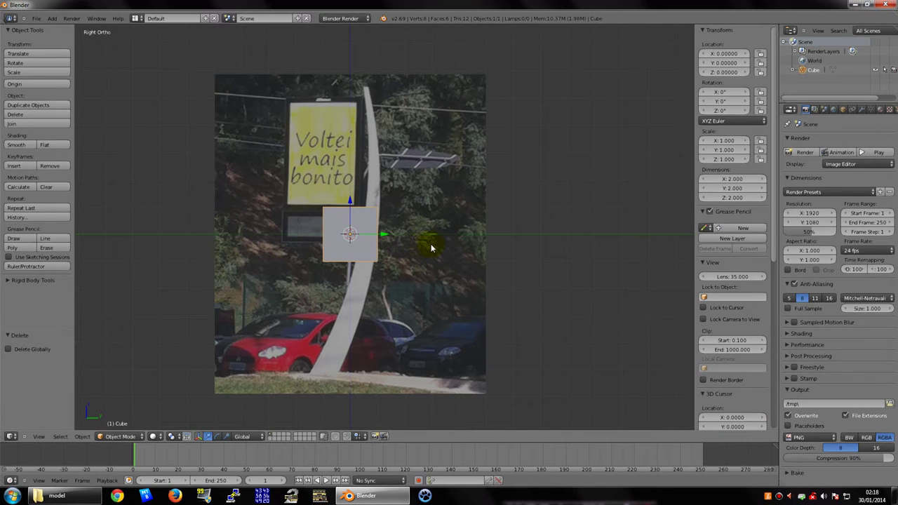
pyautogui.keyDown('shift'); pyautogui.moveTo(431, 243); pyautogui.dragTo(466, 247, button='middle'); pyautogui.keyUp('shift')
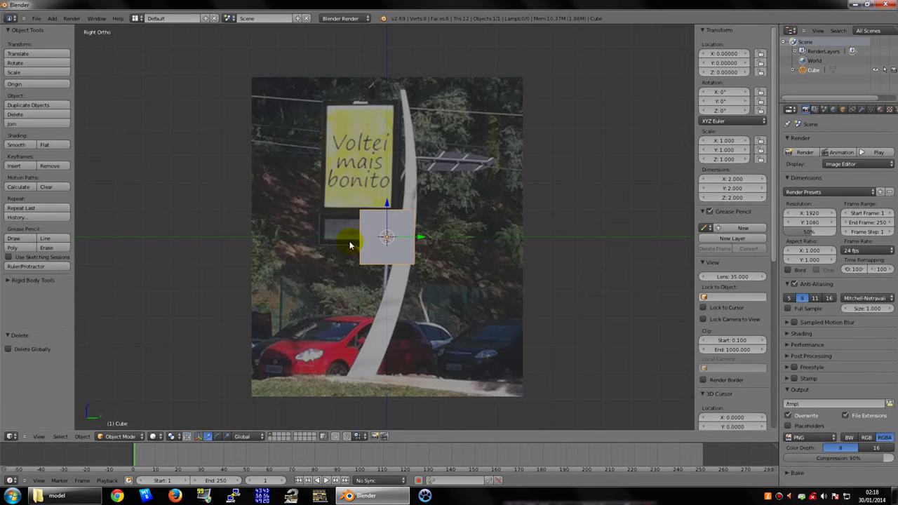
# - In Edit Mode, delete every vertex except the cube's bottom-left corner
pyautogui.press('Tab')
pyautogui.scroll(3, 404, 263)
pyautogui.scroll(1, 407, 262)
pyautogui.rightClick(332, 304)
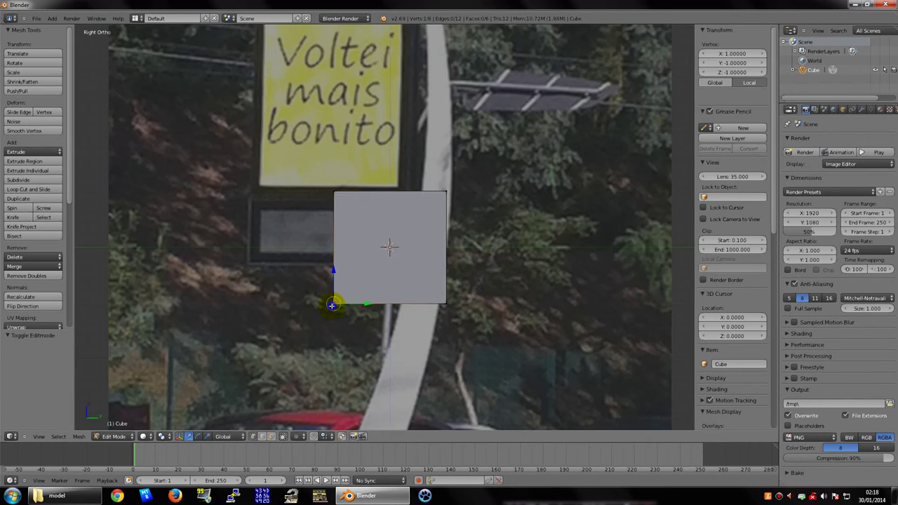
pyautogui.scroll(-1, 364, 293)
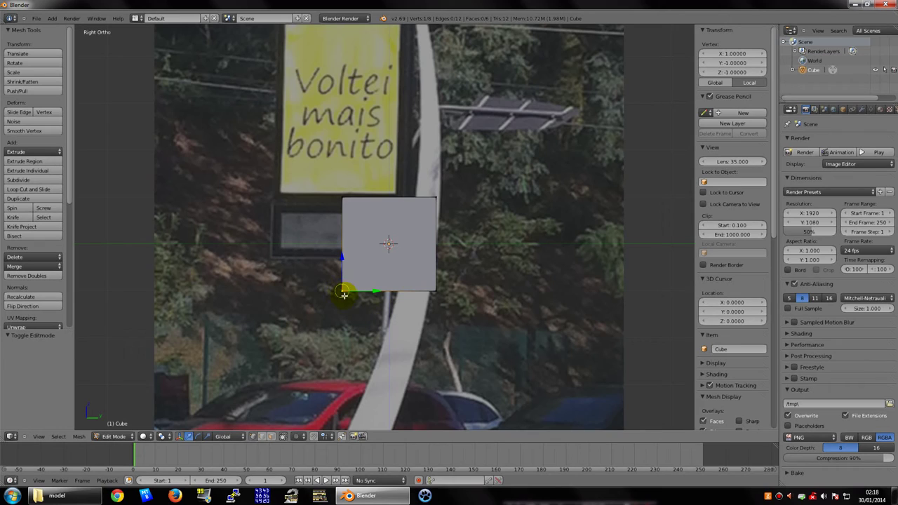
pyautogui.hotkey('ctrl', 'i')
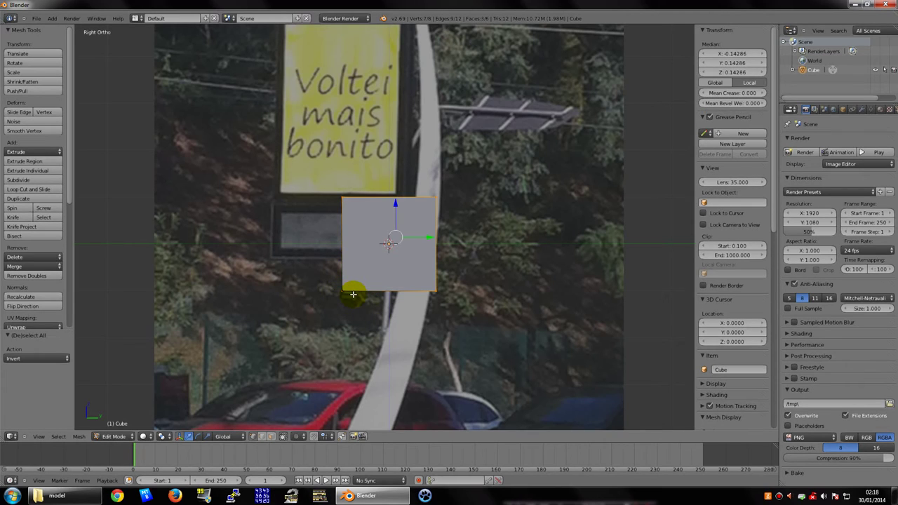
pyautogui.press('x')
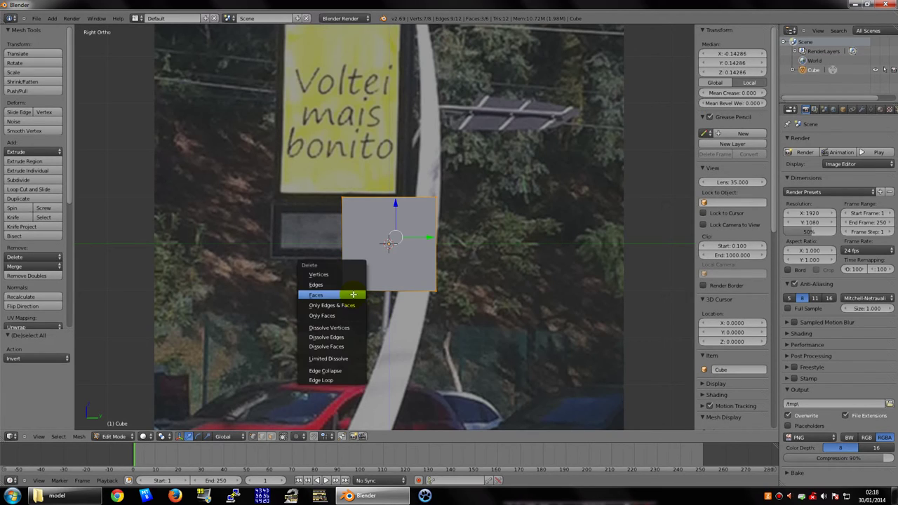
pyautogui.click(347, 294)
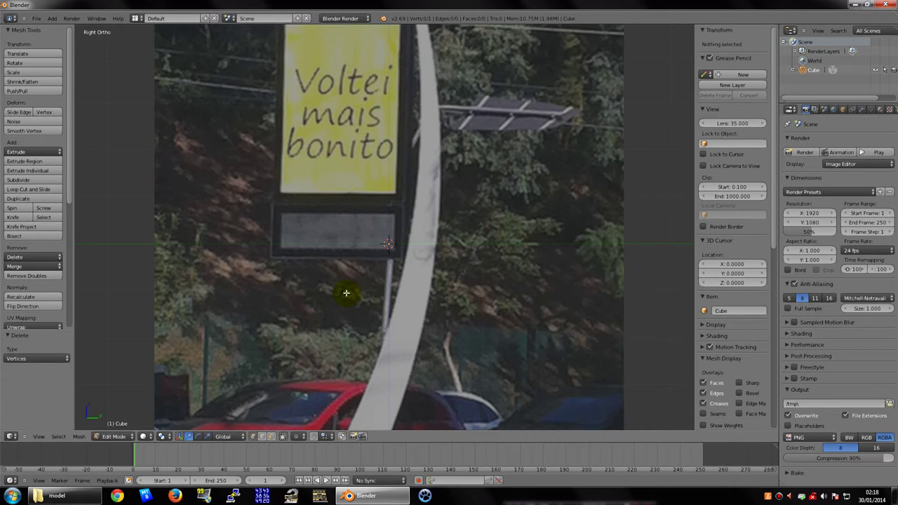
# - Select the remaining vertex and move it to the base of the post
pyautogui.press('a')
pyautogui.scroll(-4, 344, 335)
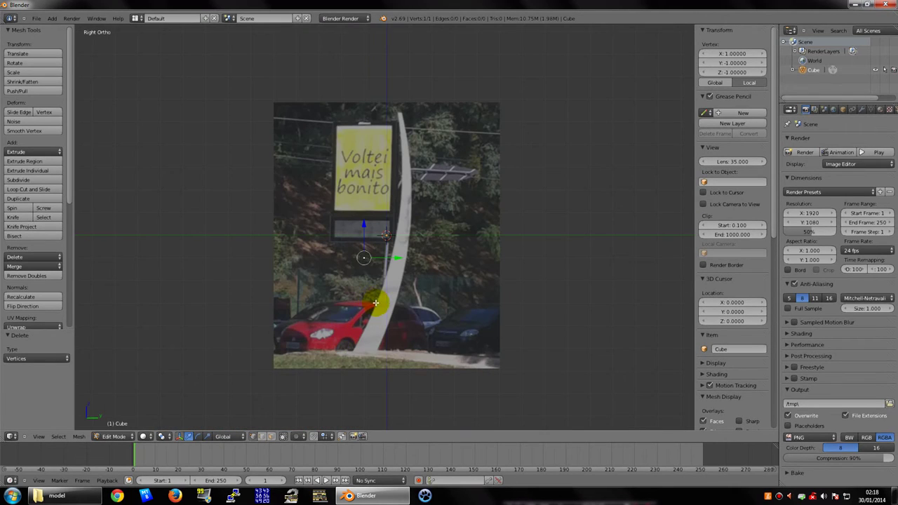
pyautogui.keyDown('shift'); pyautogui.moveTo(375, 303); pyautogui.dragTo(418, 254, button='middle'); pyautogui.keyUp('shift')
pyautogui.moveTo(391, 295)
pyautogui.keyDown('shift'); pyautogui.mouseDown(button='middle')
pyautogui.moveTo(401, 381)
pyautogui.moveTo(259, 218)
pyautogui.moveTo(283, 194)
pyautogui.moveTo(341, 245)
pyautogui.moveTo(344, 260)
pyautogui.moveTo(320, 293)
pyautogui.moveTo(369, 294)
pyautogui.moveTo(377, 256)
pyautogui.mouseUp(button='middle'); pyautogui.keyUp('shift')
pyautogui.scroll(2, 370, 292)
pyautogui.press('g')
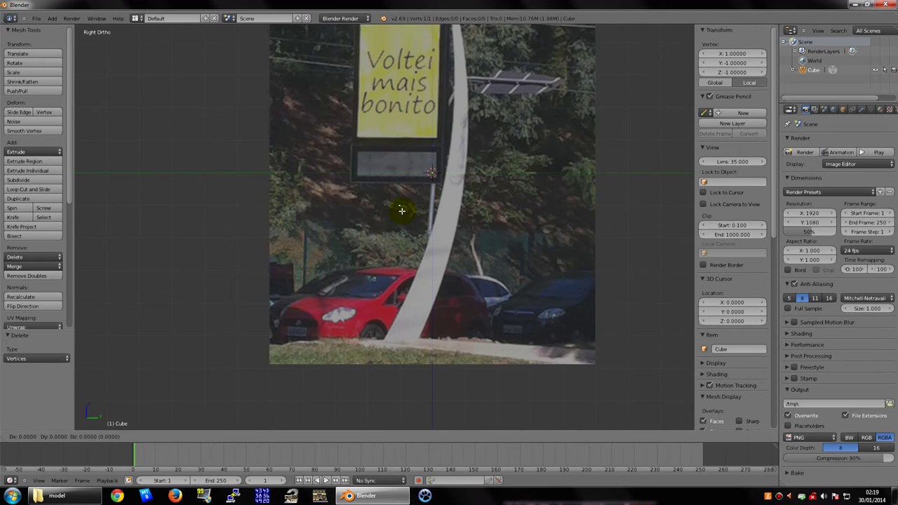
pyautogui.click(383, 347)
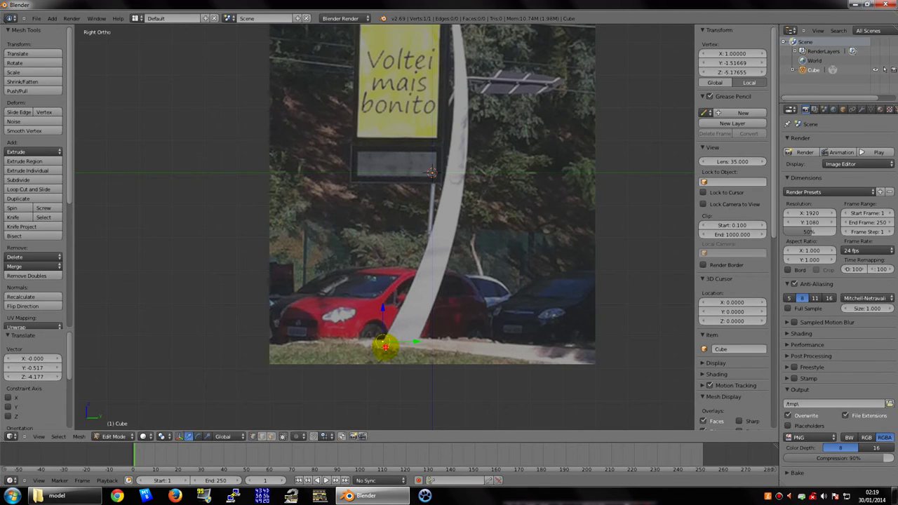
# - Zoom in and fine-tune the vertex to the post's foot at Y -1.53117, Z -5.17977
pyautogui.scroll(4, 389, 348)
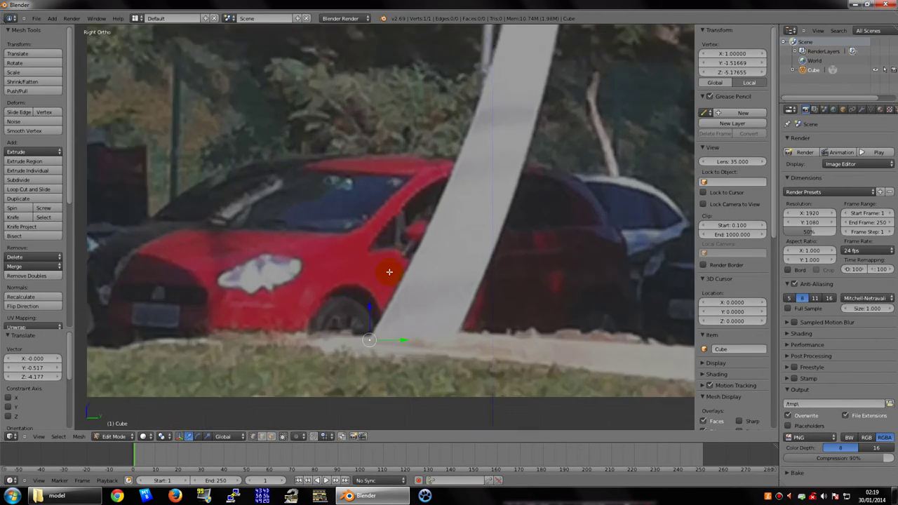
pyautogui.keyDown('shift'); pyautogui.moveTo(398, 372); pyautogui.dragTo(400, 171, button='middle'); pyautogui.keyUp('shift')
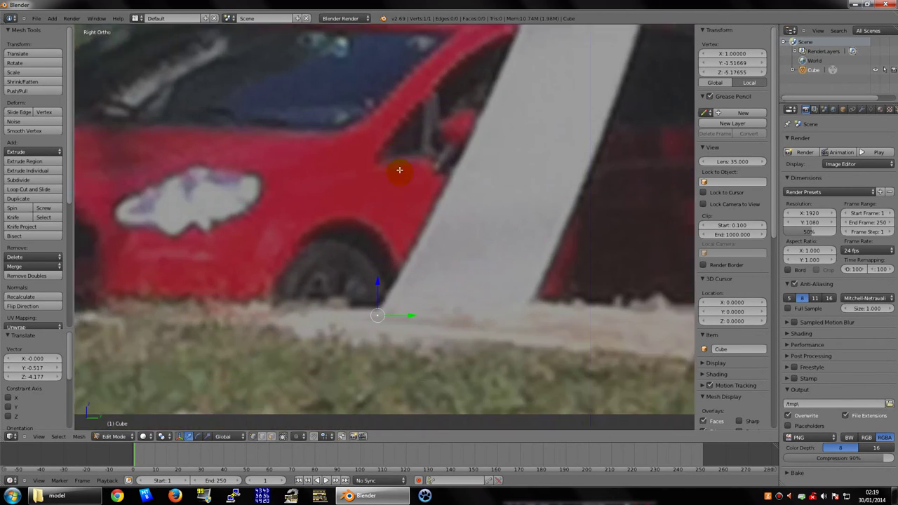
pyautogui.scroll(3, 392, 297)
pyautogui.scroll(2, 381, 290)
pyautogui.press('g')
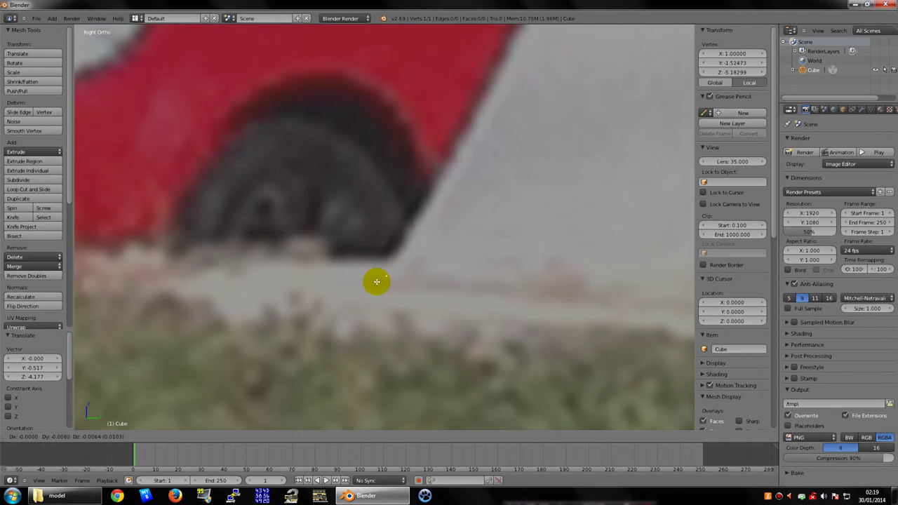
pyautogui.click(376, 280)
pyautogui.scroll(-5, 393, 275)
pyautogui.scroll(-2, 393, 276)
pyautogui.keyDown('shift'); pyautogui.scroll(2, 395, 254); pyautogui.keyUp('shift')
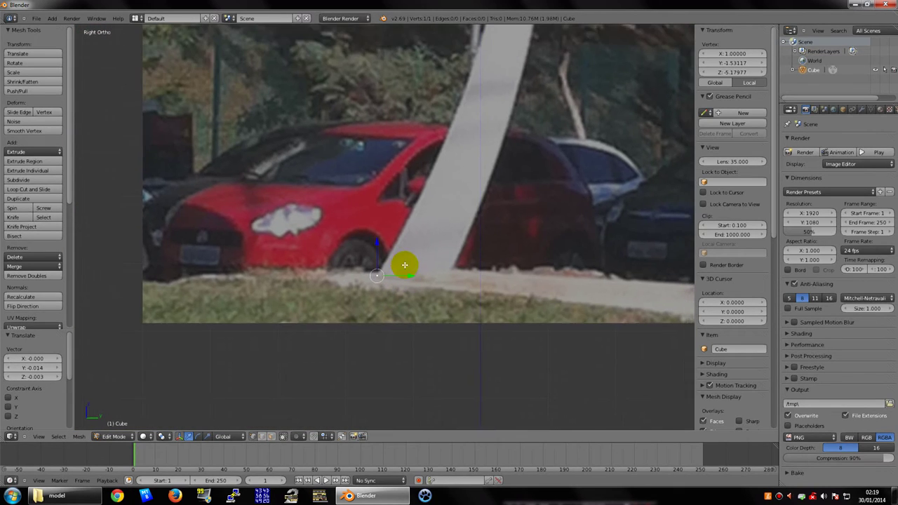
pyautogui.keyDown('shift'); pyautogui.scroll(3, 402, 263); pyautogui.keyUp('shift')
pyautogui.keyDown('shift'); pyautogui.scroll(1, 386, 304); pyautogui.keyUp('shift')
pyautogui.keyDown('shift'); pyautogui.scroll(1, 379, 312); pyautogui.keyUp('shift')
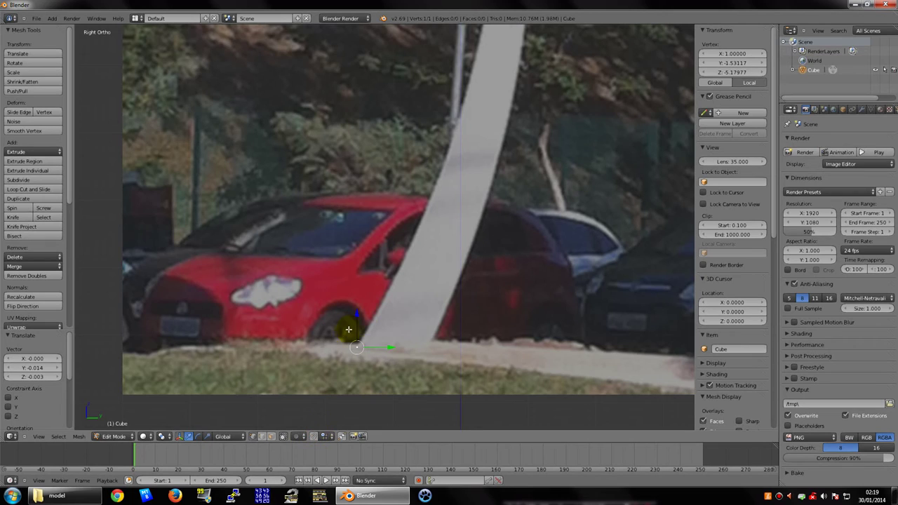
pyautogui.scroll(1, 348, 329)
pyautogui.scroll(1, 348, 336)
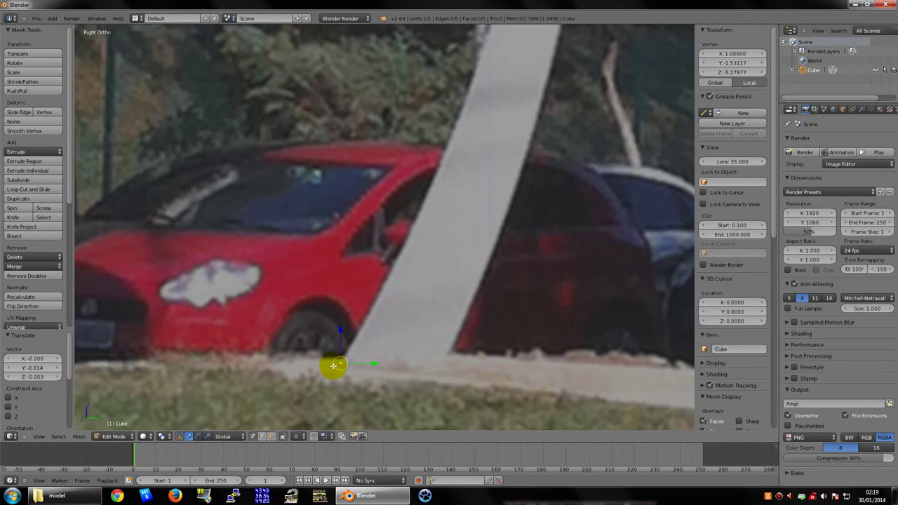
# - Extrude six vertices from the base up the left edge of the curved post
pyautogui.moveTo(334, 365); pyautogui.dragTo(366, 317)
pyautogui.press('e')
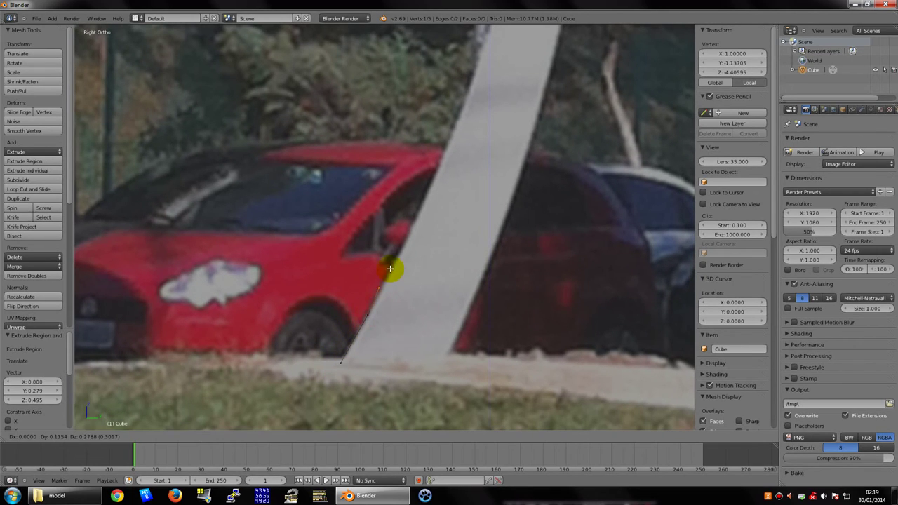
pyautogui.click(398, 261)
pyautogui.keyDown('shift'); pyautogui.moveTo(399, 260); pyautogui.dragTo(367, 327, button='middle'); pyautogui.keyUp('shift')
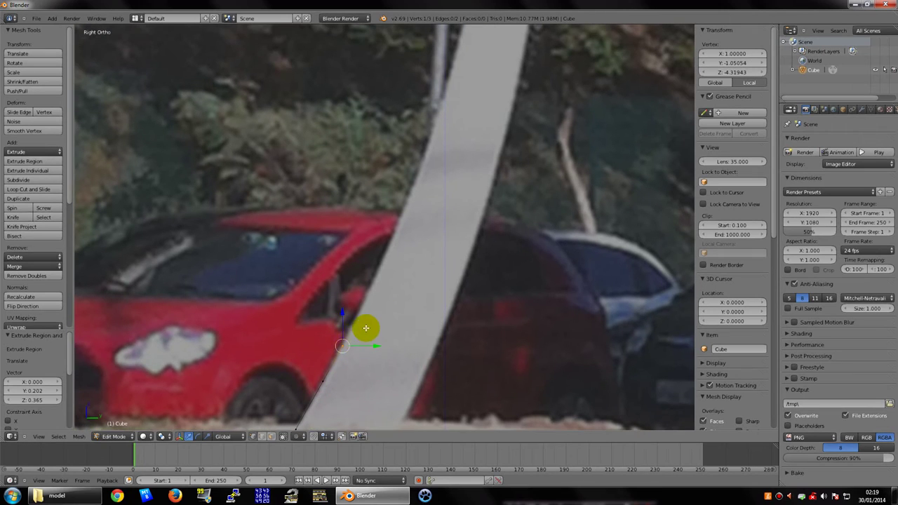
pyautogui.press('e')
pyautogui.click(382, 288)
pyautogui.scroll(-2, 383, 287)
pyautogui.press('e')
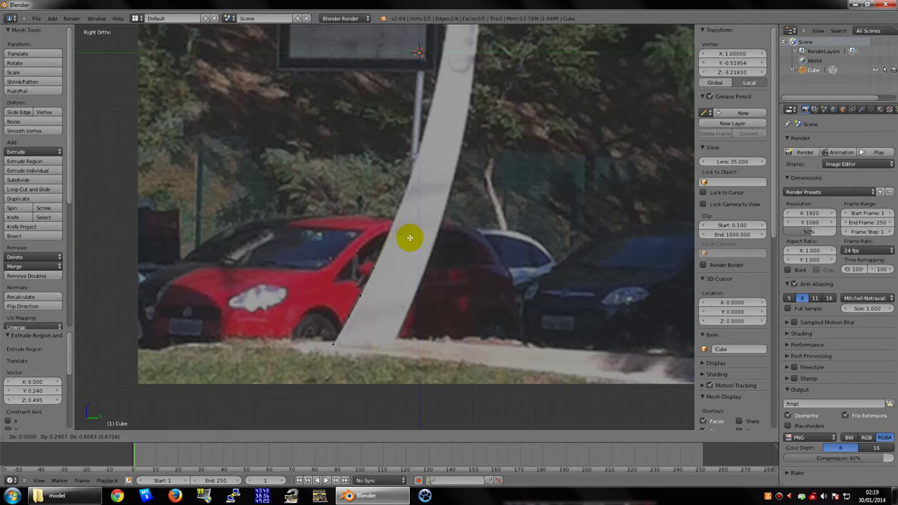
pyautogui.click(407, 238)
pyautogui.keyDown('shift'); pyautogui.moveTo(407, 239); pyautogui.dragTo(373, 293, button='middle'); pyautogui.keyUp('shift')
pyautogui.press('e')
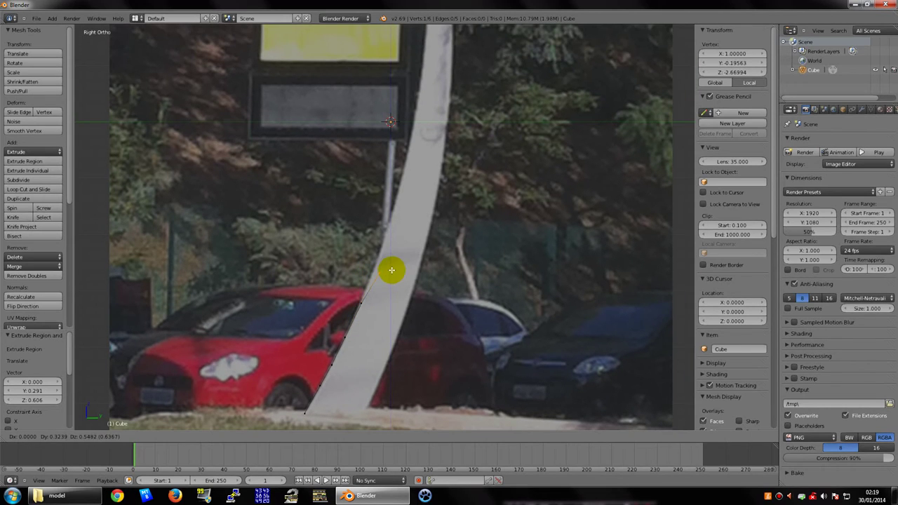
pyautogui.click(388, 267)
pyautogui.press('e')
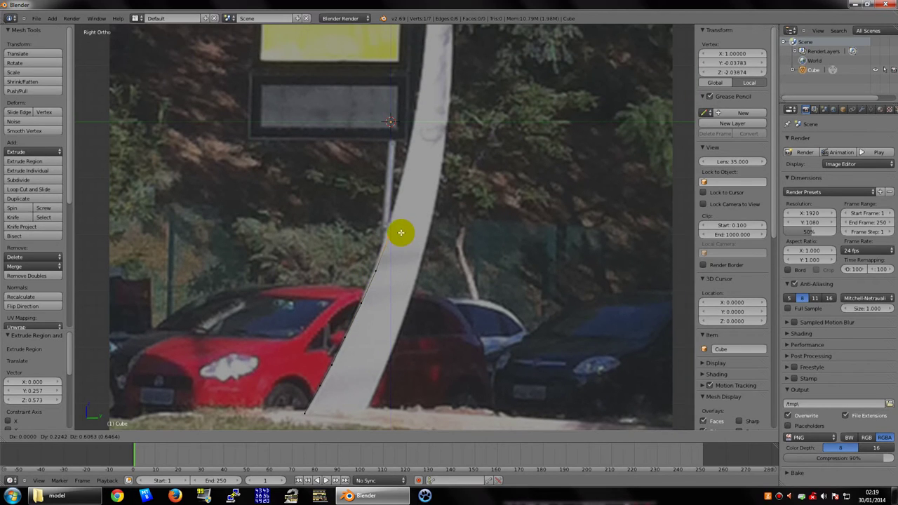
pyautogui.click(401, 232)
pyautogui.press('e')
pyautogui.click(415, 194)
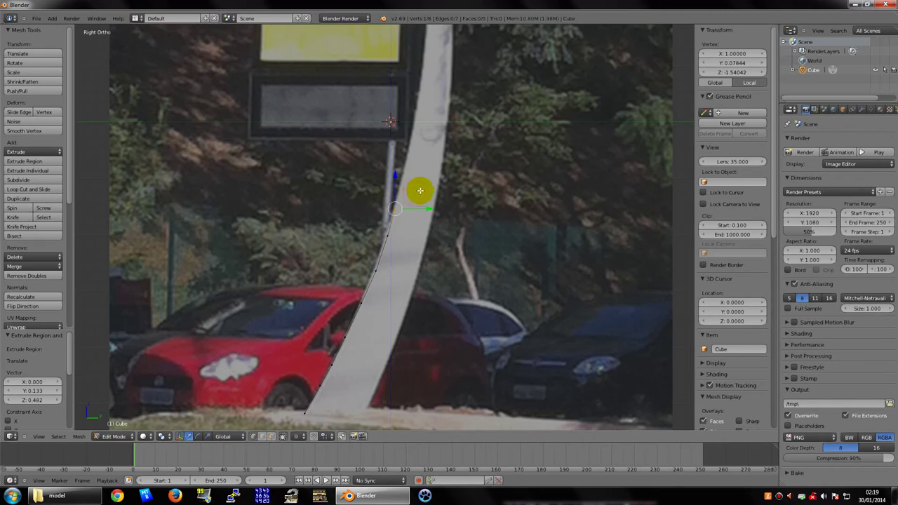
# - Extrude six more vertices along the pole's left edge, reaching its top
pyautogui.keyDown('shift'); pyautogui.moveTo(419, 190); pyautogui.dragTo(400, 274, button='middle'); pyautogui.keyUp('shift')
pyautogui.press('e')
pyautogui.click(411, 237)
pyautogui.press('e')
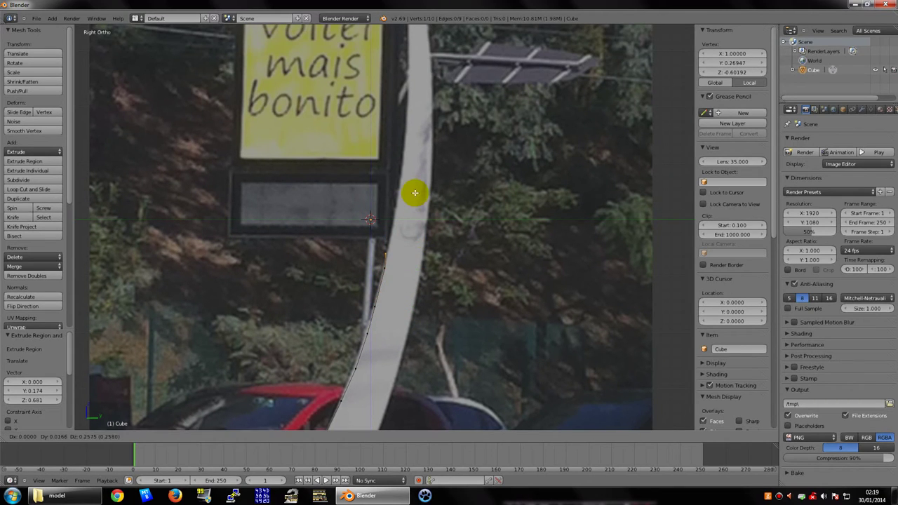
pyautogui.click(419, 184)
pyautogui.keyDown('shift'); pyautogui.moveTo(417, 184); pyautogui.dragTo(395, 260, button='middle'); pyautogui.keyUp('shift')
pyautogui.press('e')
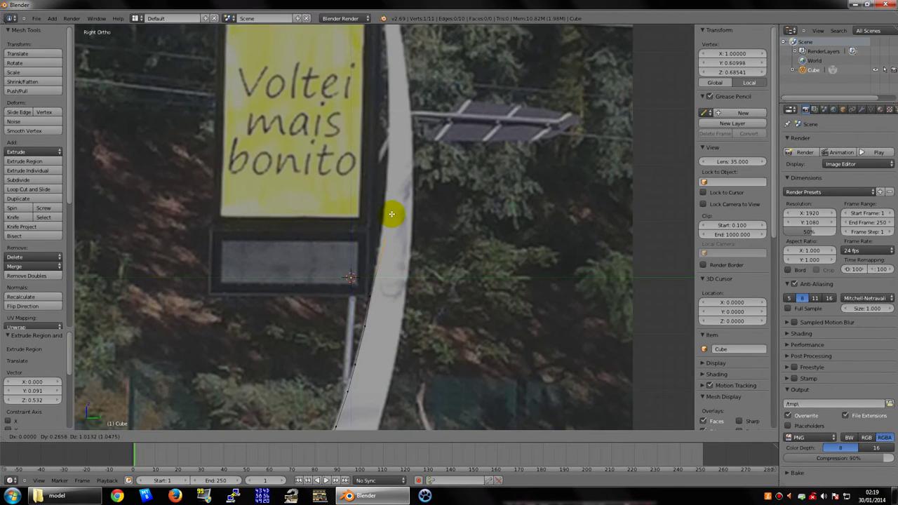
pyautogui.click(383, 240)
pyautogui.press('e')
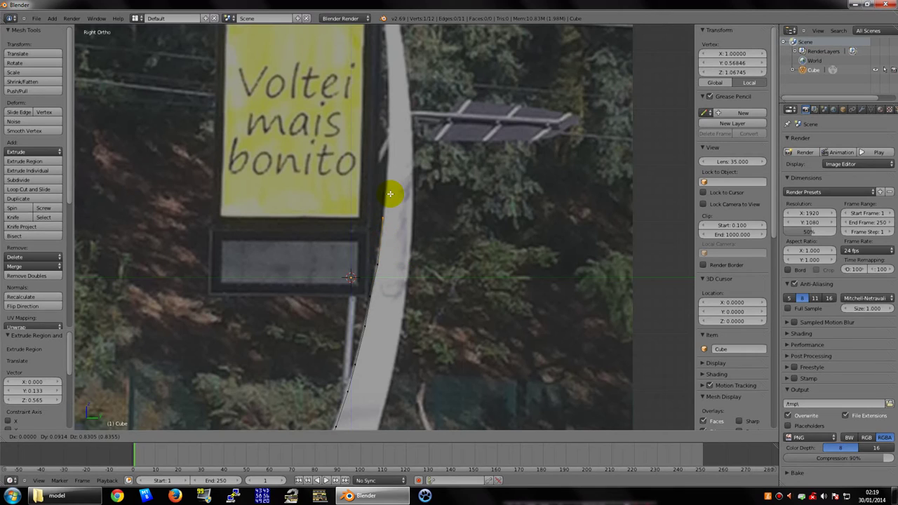
pyautogui.click(393, 197)
pyautogui.press('e')
pyautogui.click(395, 164)
pyautogui.press('e')
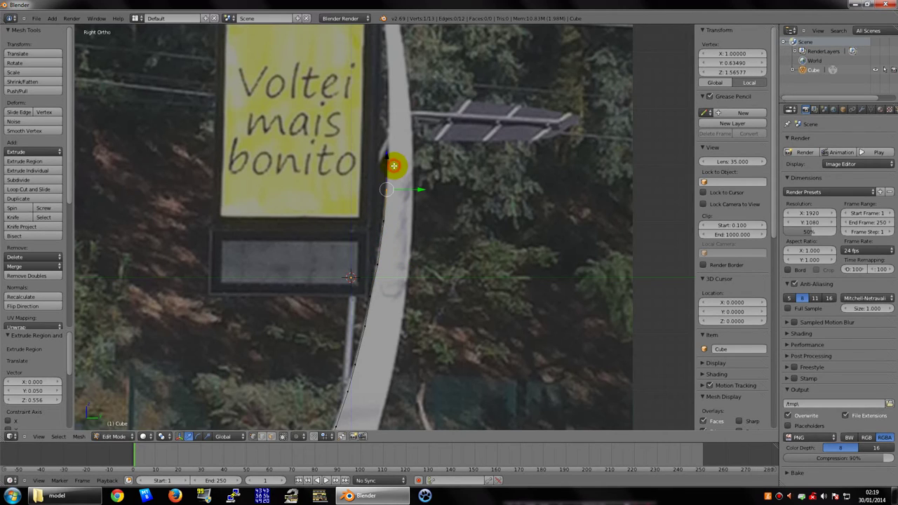
pyautogui.keyDown('shift'); pyautogui.moveTo(395, 164); pyautogui.dragTo(393, 245, button='middle'); pyautogui.keyUp('shift')
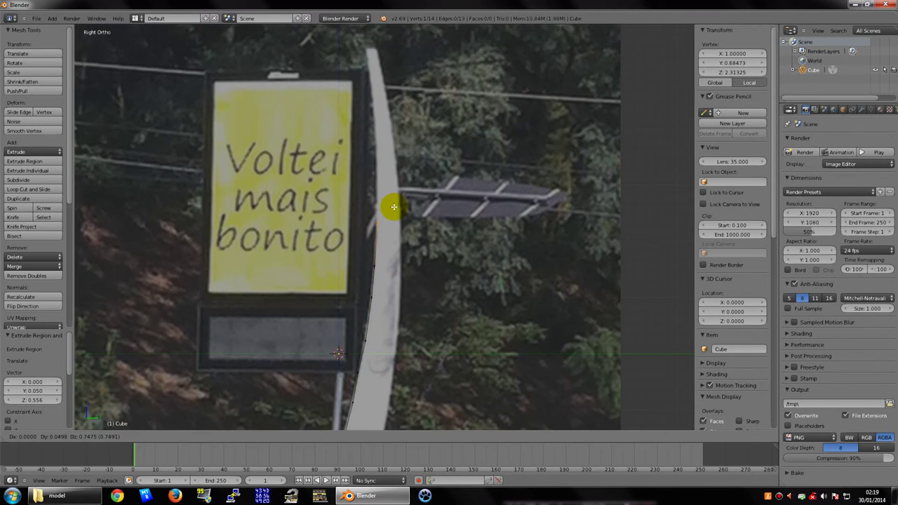
pyautogui.click(385, 45)
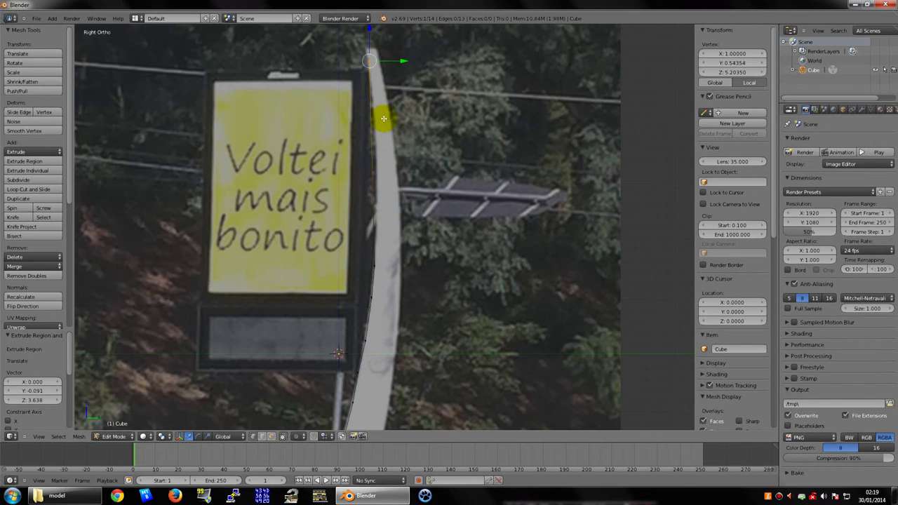
# - Move the top vertex back down the pole to a better height
pyautogui.press('g')
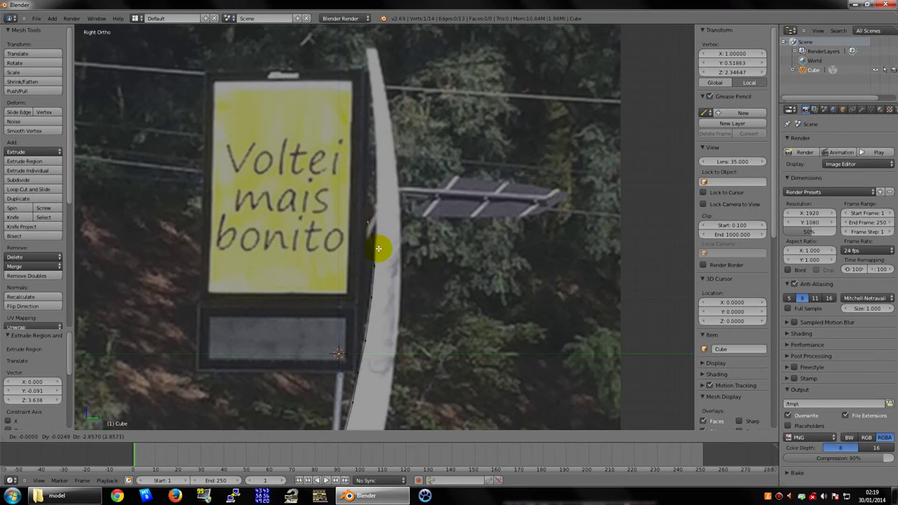
pyautogui.click(386, 263)
pyautogui.scroll(2, 387, 260)
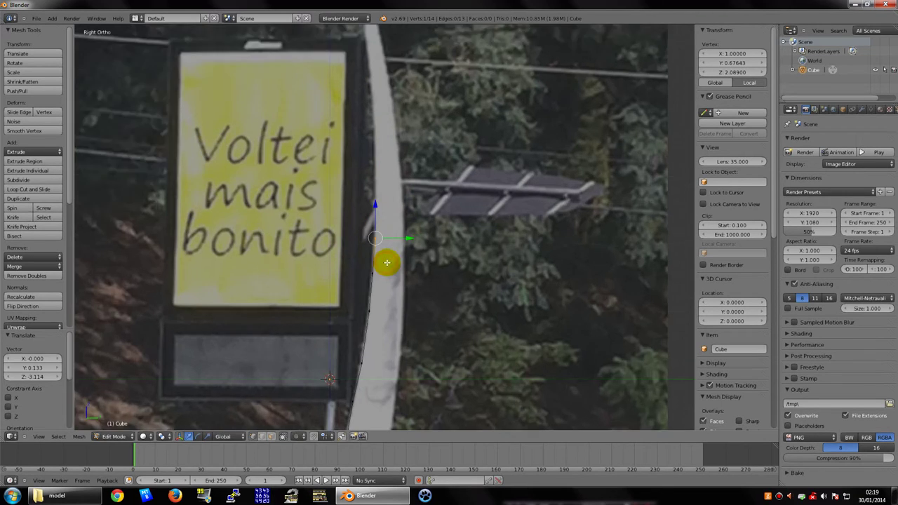
pyautogui.scroll(2, 379, 280)
pyautogui.scroll(2, 362, 316)
pyautogui.scroll(2, 379, 280)
pyautogui.keyDown('shift'); pyautogui.scroll(-1, 397, 224); pyautogui.keyUp('shift')
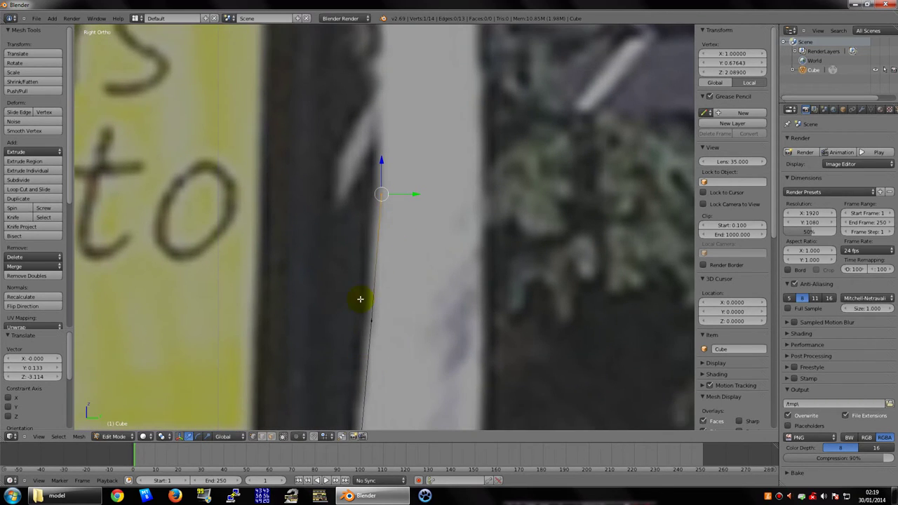
pyautogui.scroll(-2, 373, 235)
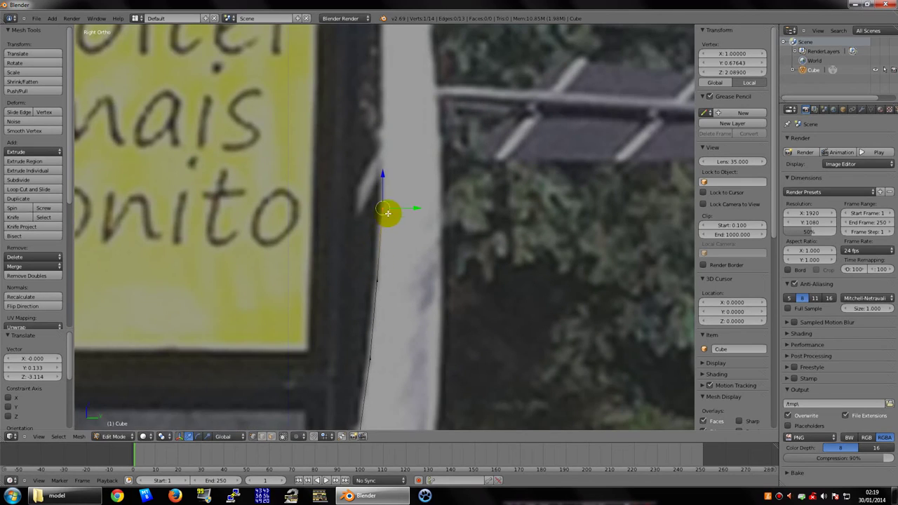
# - Extrude four more vertices along the pole edge toward its top
pyautogui.press('e')
pyautogui.click(389, 139)
pyautogui.scroll(2, 411, 255)
pyautogui.press('e')
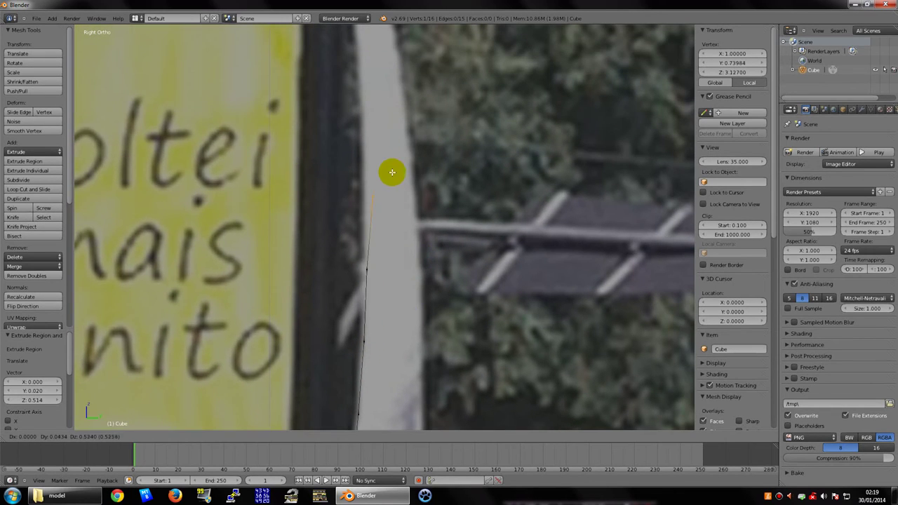
pyautogui.click(383, 157)
pyautogui.keyDown('shift'); pyautogui.scroll(5, 390, 175); pyautogui.keyUp('shift')
pyautogui.press('e')
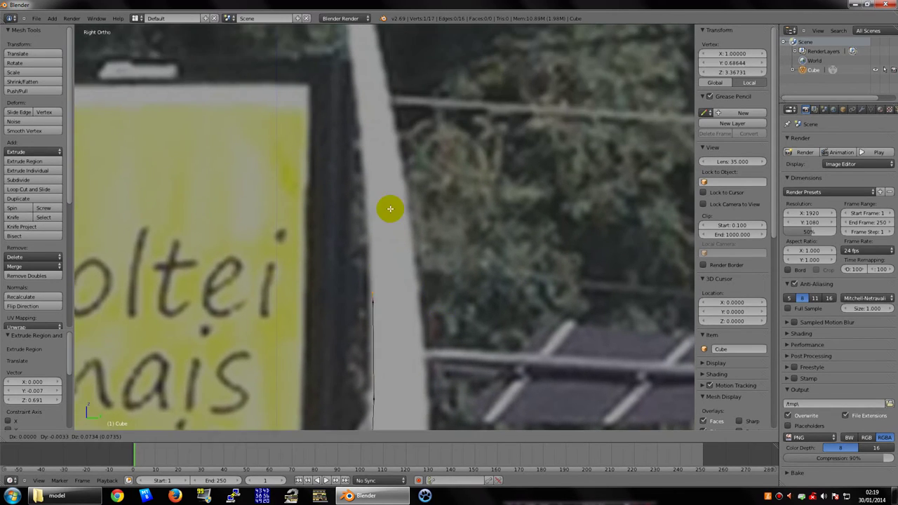
pyautogui.click(389, 174)
pyautogui.keyDown('shift'); pyautogui.scroll(4, 386, 176); pyautogui.keyUp('shift')
pyautogui.press('e')
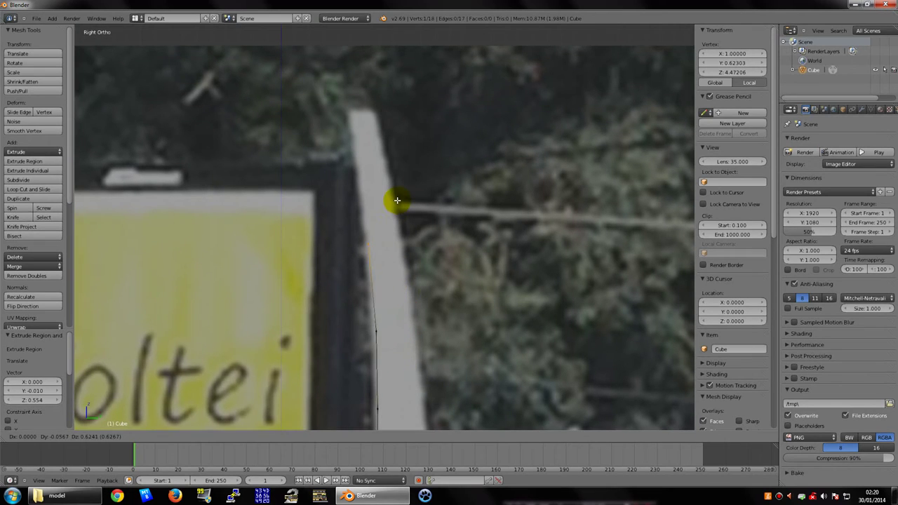
pyautogui.click(396, 205)
# - Extrude five vertices over the post's top, crossing to its right edge
pyautogui.press('e')
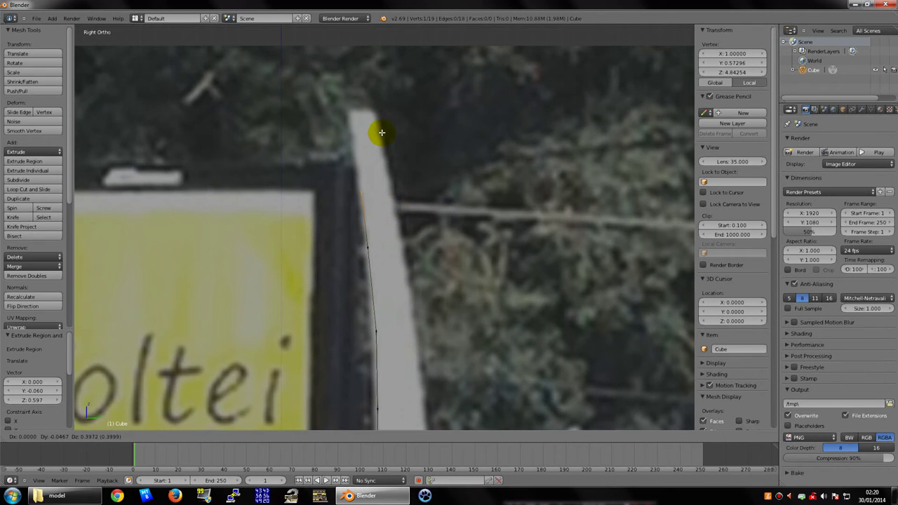
pyautogui.click(381, 132)
pyautogui.press('e')
pyautogui.click(360, 108)
pyautogui.press('e')
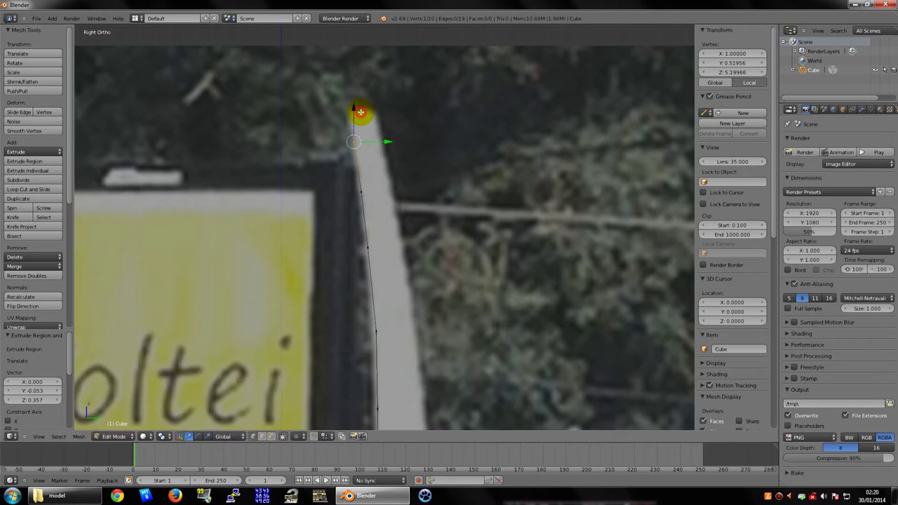
pyautogui.click(353, 75)
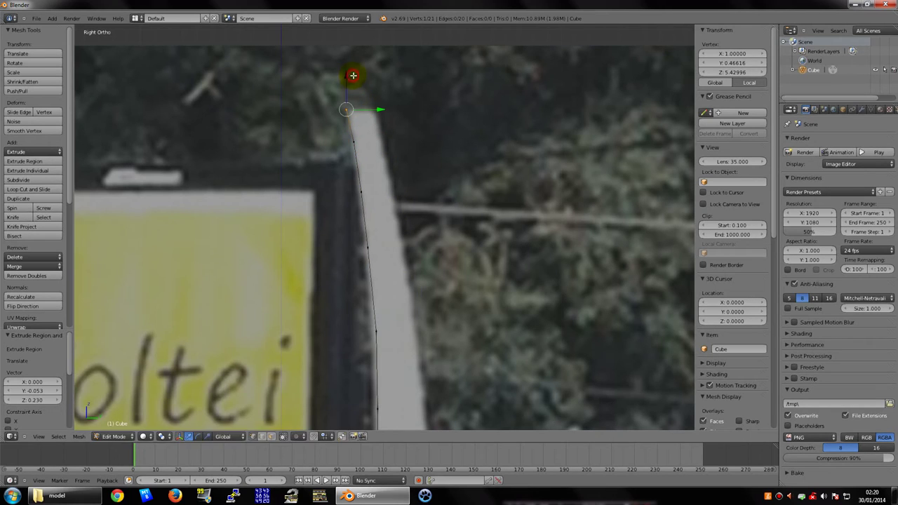
pyautogui.press('e')
pyautogui.click(376, 101)
pyautogui.press('e')
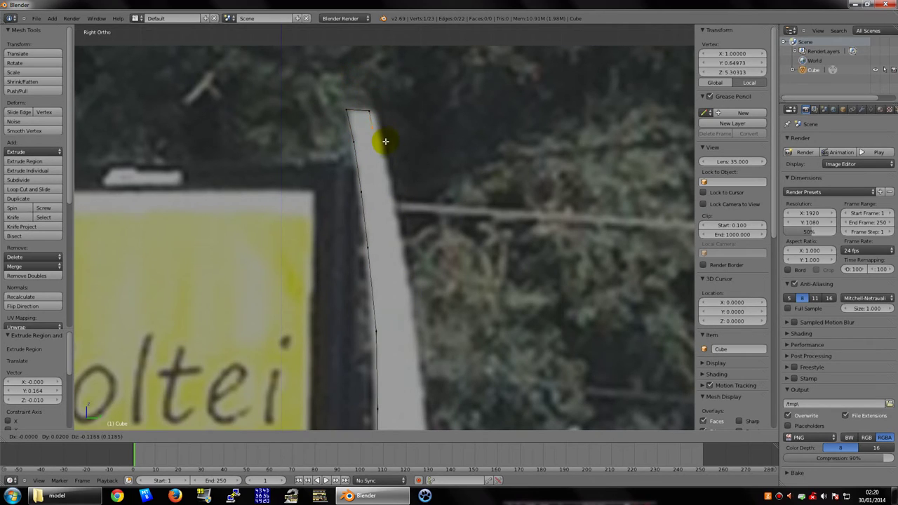
pyautogui.click(391, 153)
# - Extrude five vertices down the post's right edge
pyautogui.scroll(-2, 407, 197)
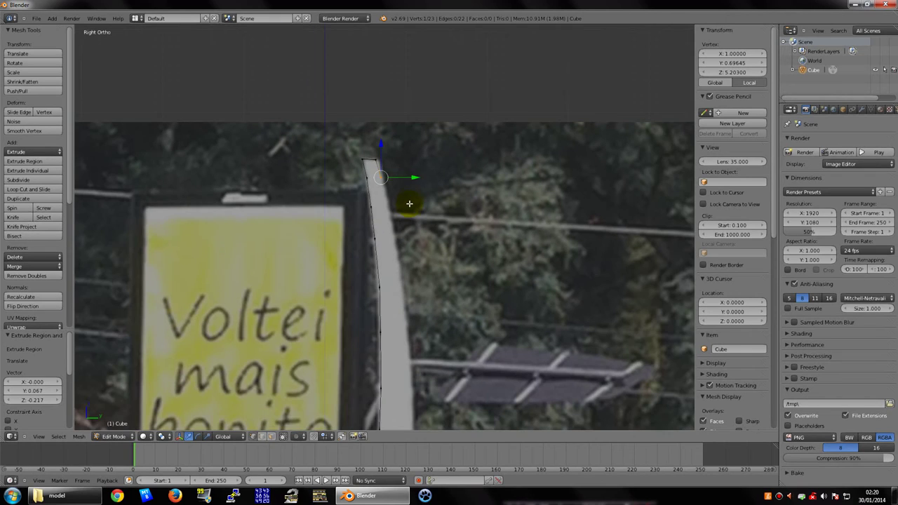
pyautogui.press('e')
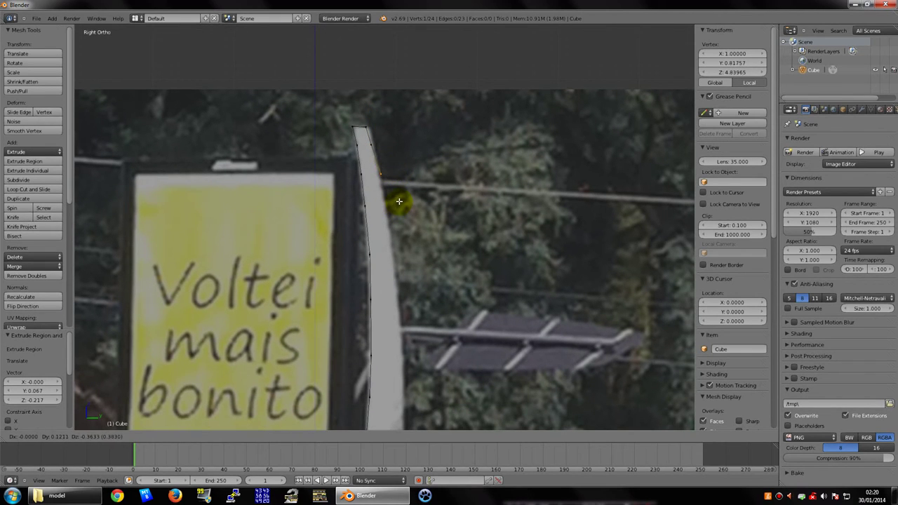
pyautogui.click(396, 200)
pyautogui.scroll(2, 398, 196)
pyautogui.press('e')
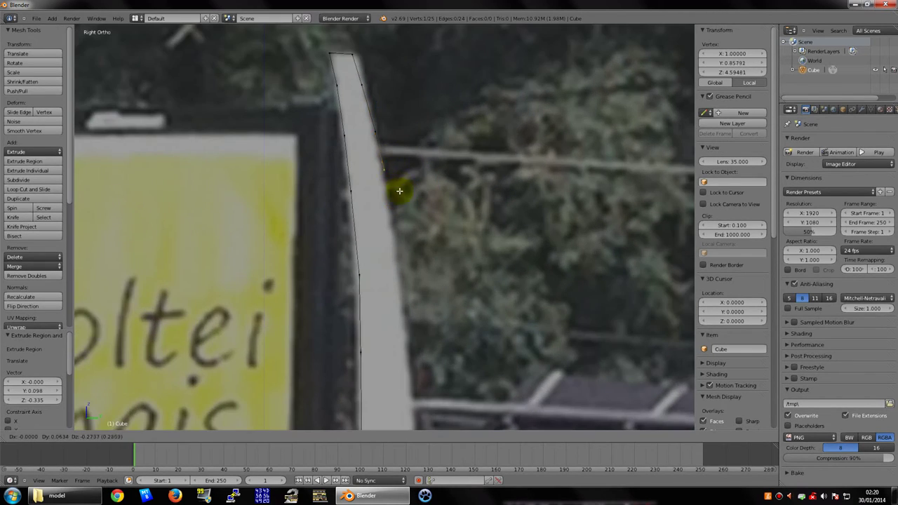
pyautogui.click(402, 197)
pyautogui.press('e')
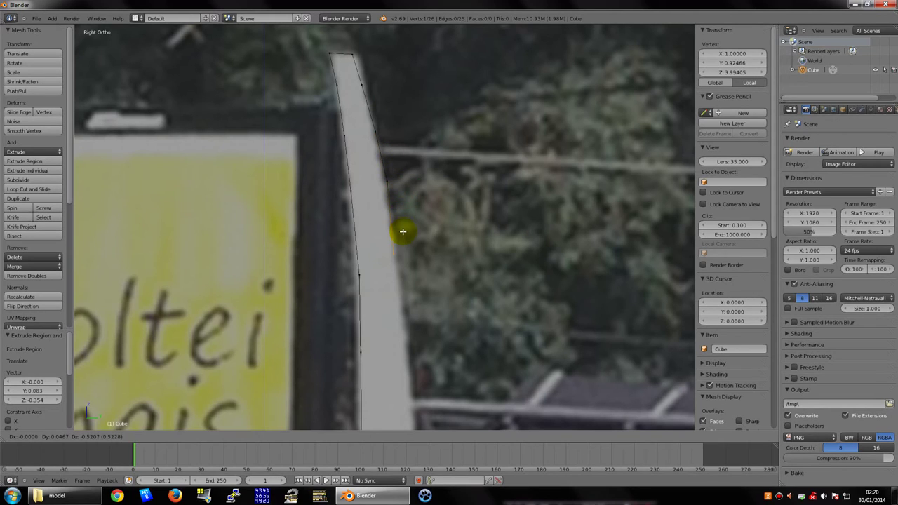
pyautogui.click(408, 239)
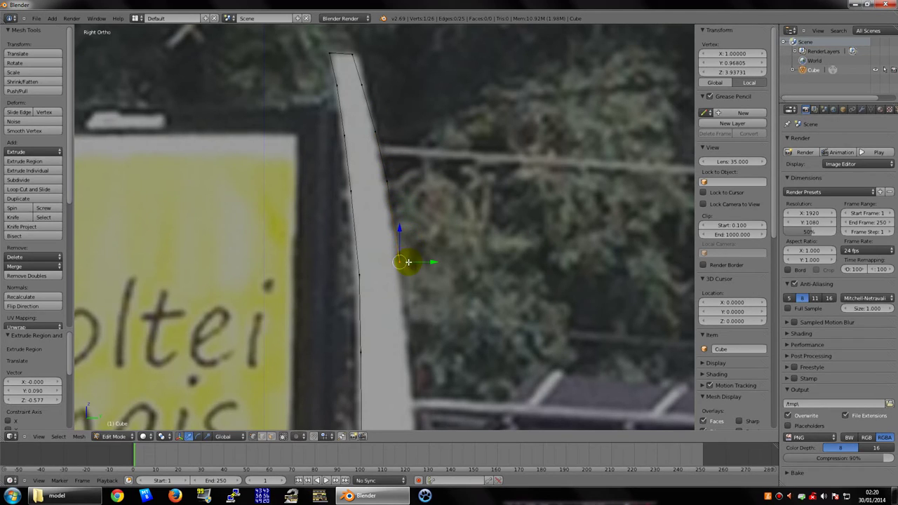
pyautogui.keyDown('shift'); pyautogui.scroll(-4, 407, 211); pyautogui.keyUp('shift')
pyautogui.press('e')
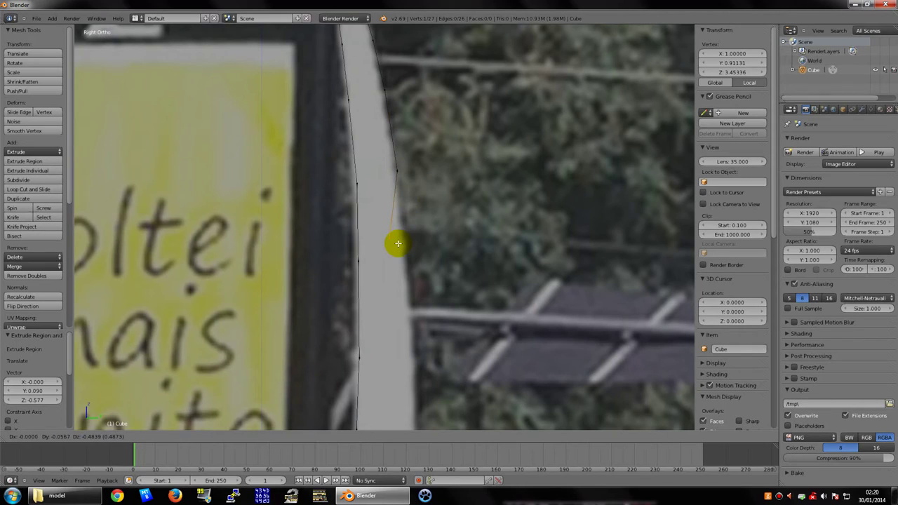
pyautogui.click(400, 249)
pyautogui.press('e')
pyautogui.click(411, 351)
# - Undo the misplaced vertices and extrude two more down the right edge
pyautogui.press('e')
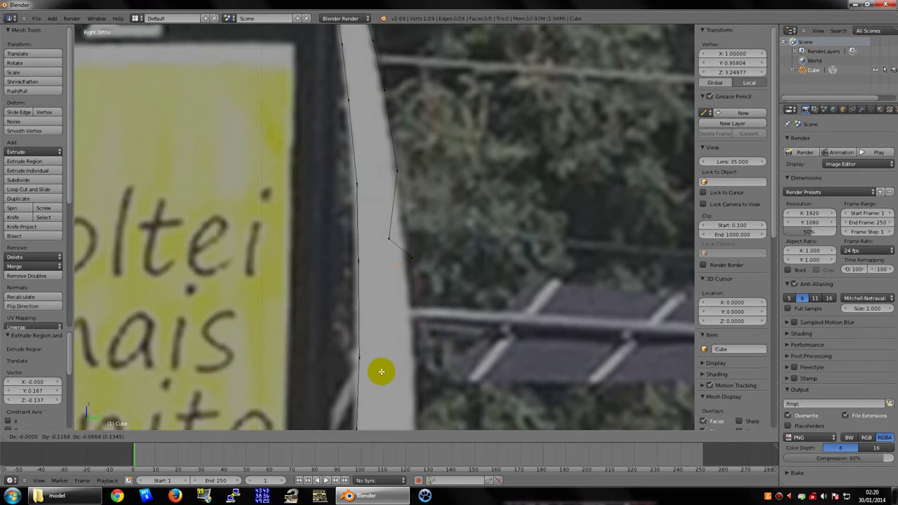
pyautogui.press('Escape')
pyautogui.hotkey('ctrl', 'z')
pyautogui.hotkey('ctrl', 'z')
pyautogui.hotkey('ctrl', 'z')
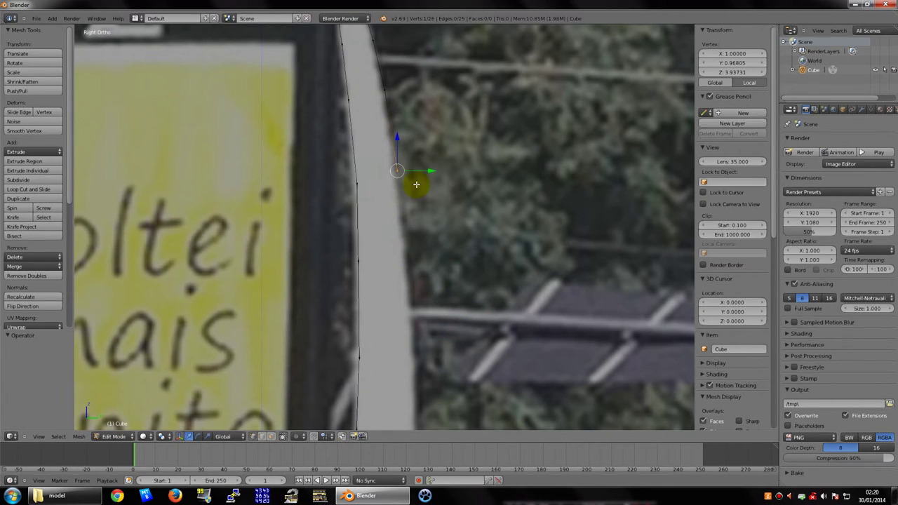
pyautogui.press('e')
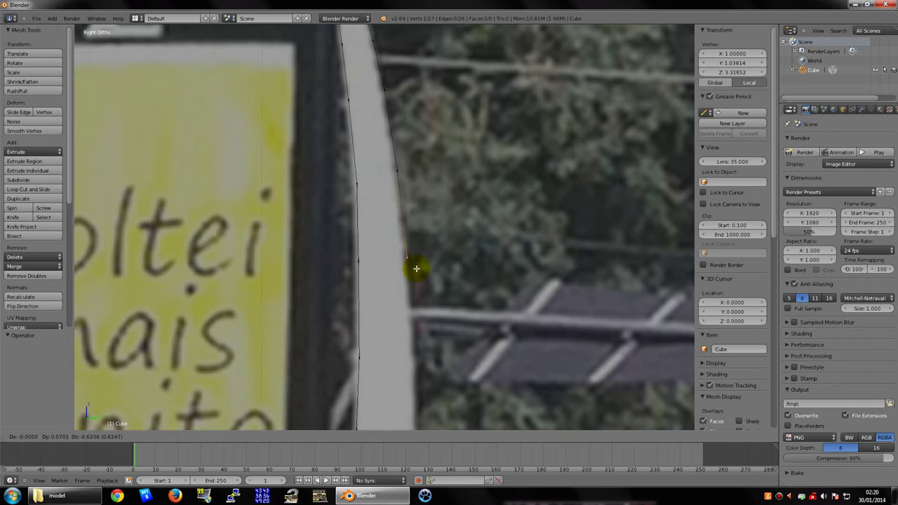
pyautogui.click(414, 270)
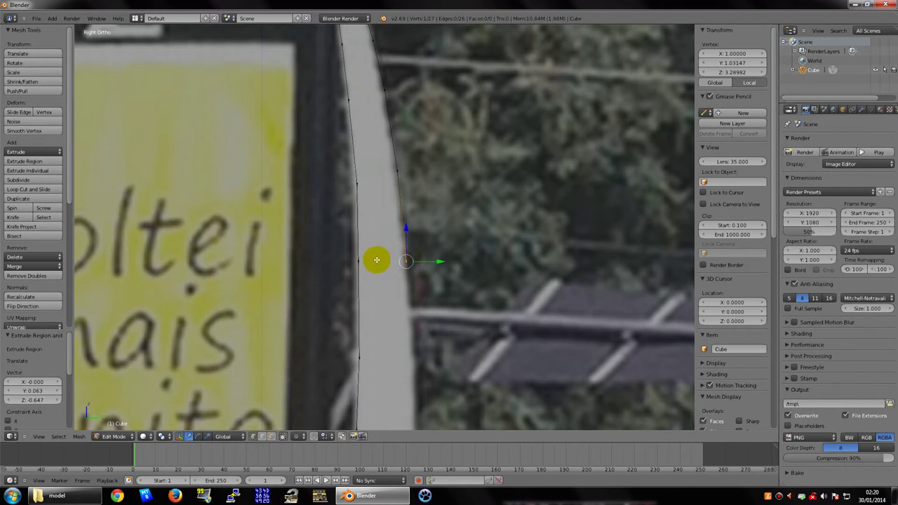
pyautogui.keyDown('shift'); pyautogui.moveTo(344, 258); pyautogui.dragTo(386, 180, button='middle'); pyautogui.keyUp('shift')
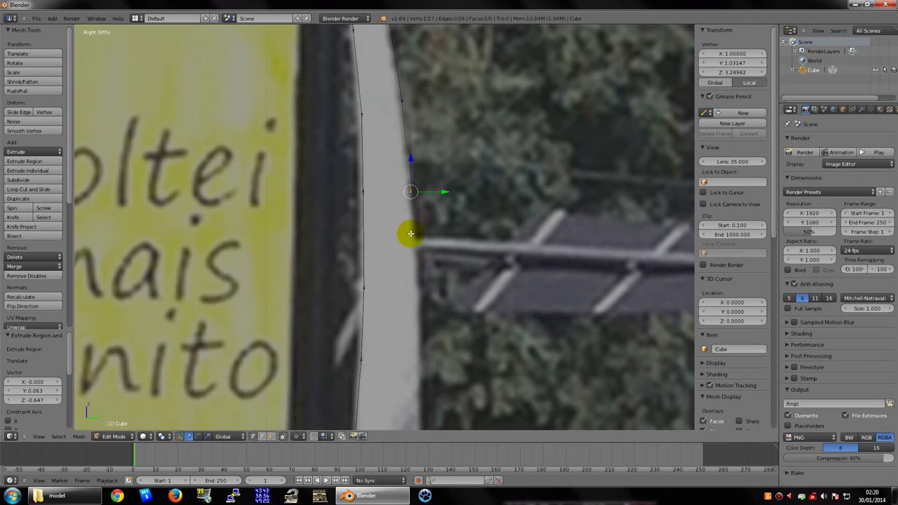
pyautogui.press('e')
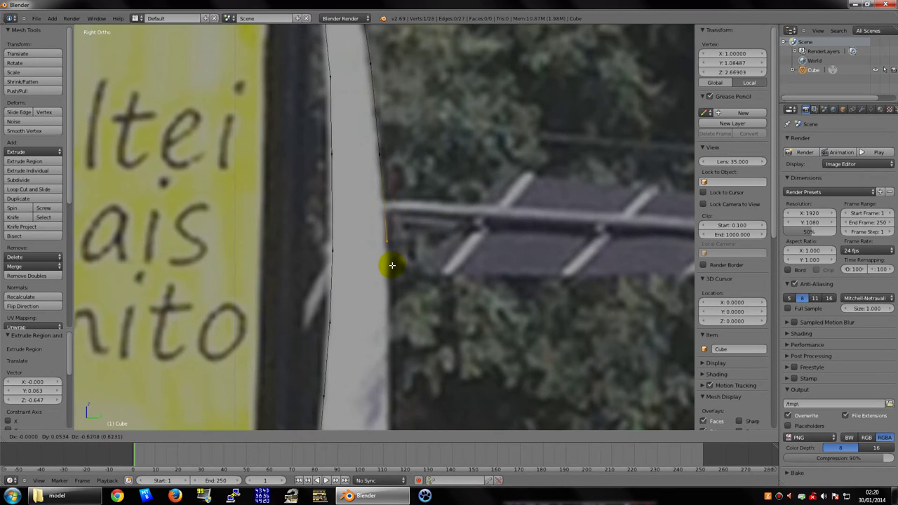
pyautogui.click(393, 265)
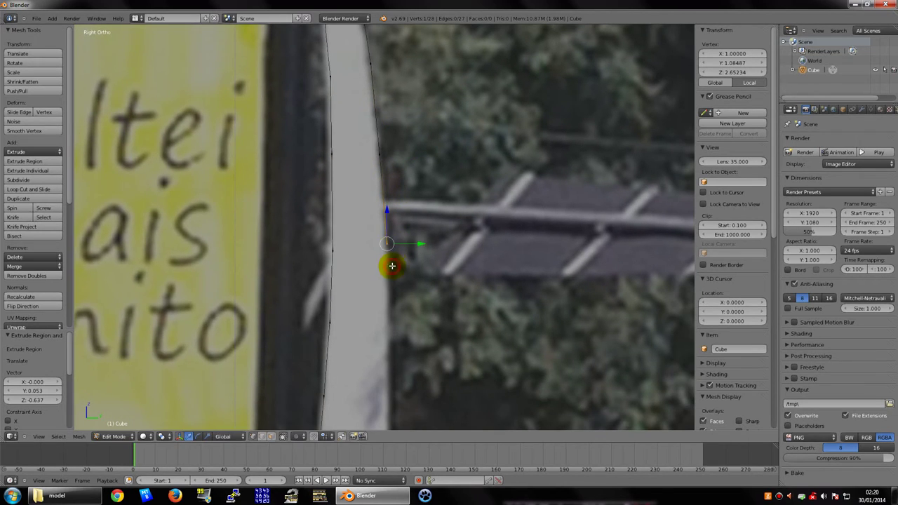
# - Set the snap element to Closest
pyautogui.click(325, 440)
pyautogui.click(335, 415)
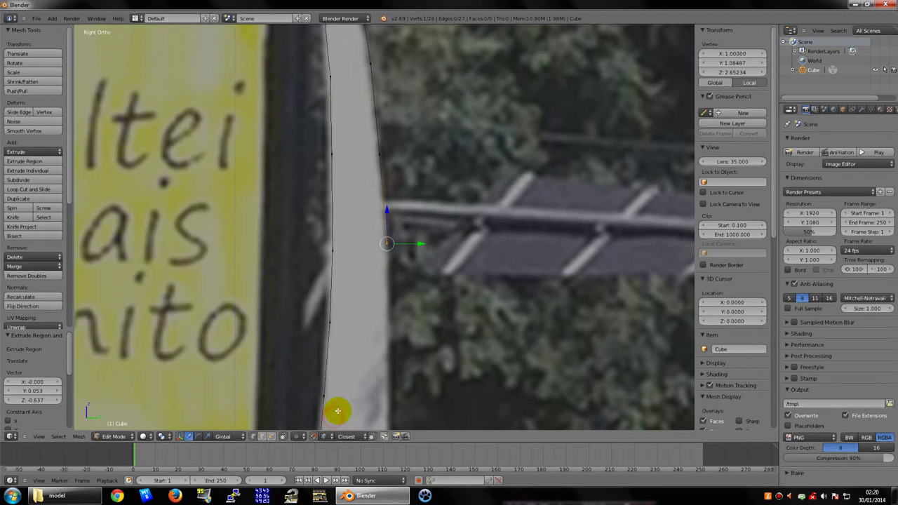
pyautogui.keyDown('shift'); pyautogui.moveTo(395, 244); pyautogui.dragTo(401, 194, button='middle'); pyautogui.keyUp('shift')
# - Extrude the first vertices down the top of the post's right edge, redoing one misplaced pair
pyautogui.press('e')
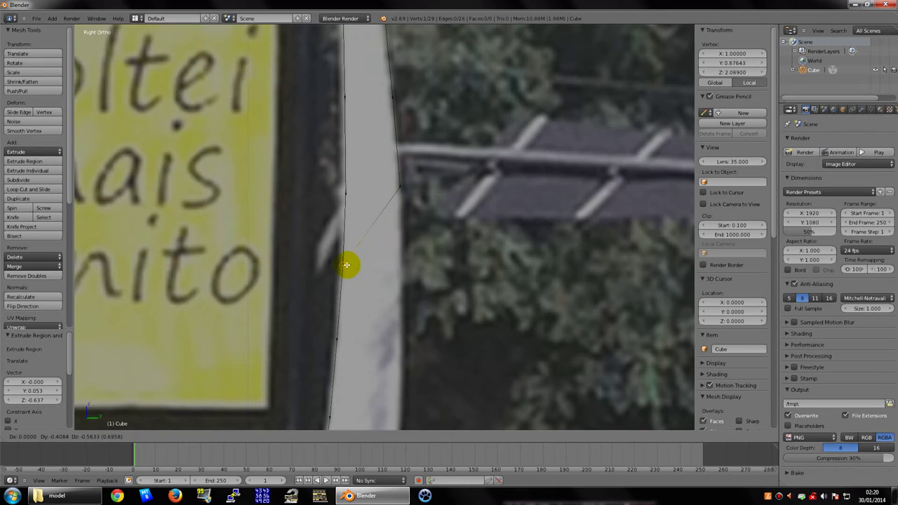
pyautogui.press('z')
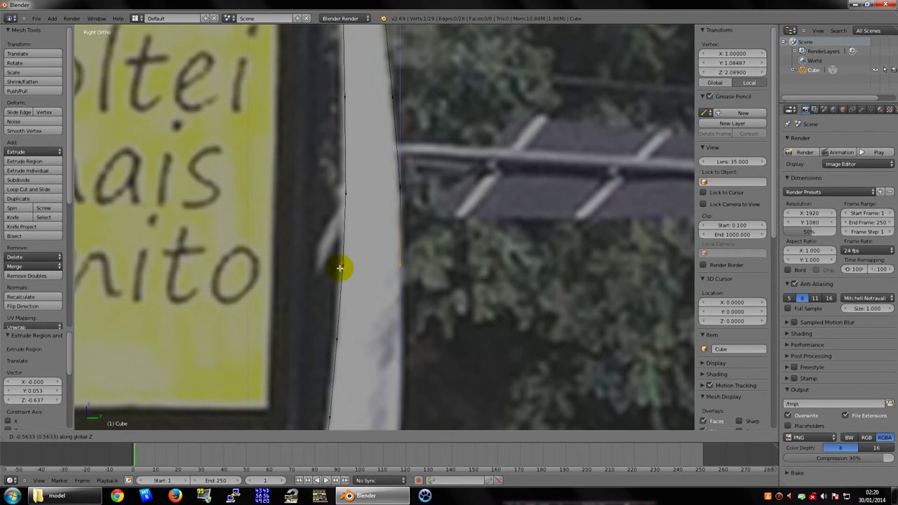
pyautogui.click(341, 263)
pyautogui.keyDown('shift'); pyautogui.moveTo(401, 285); pyautogui.dragTo(423, 203, button='middle'); pyautogui.keyUp('shift')
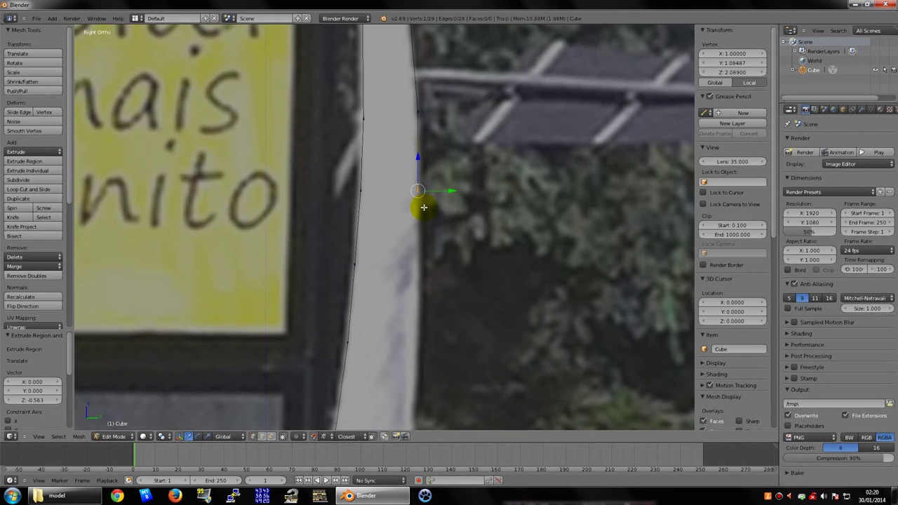
pyautogui.press('e')
pyautogui.press('z')
pyautogui.click(356, 263)
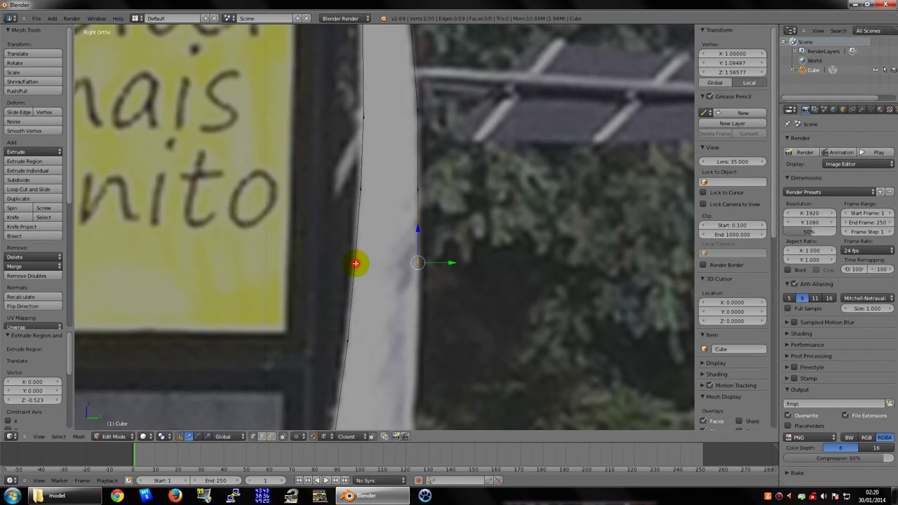
pyautogui.hotkey('ctrl', 'z')
pyautogui.hotkey('ctrl', 'z')
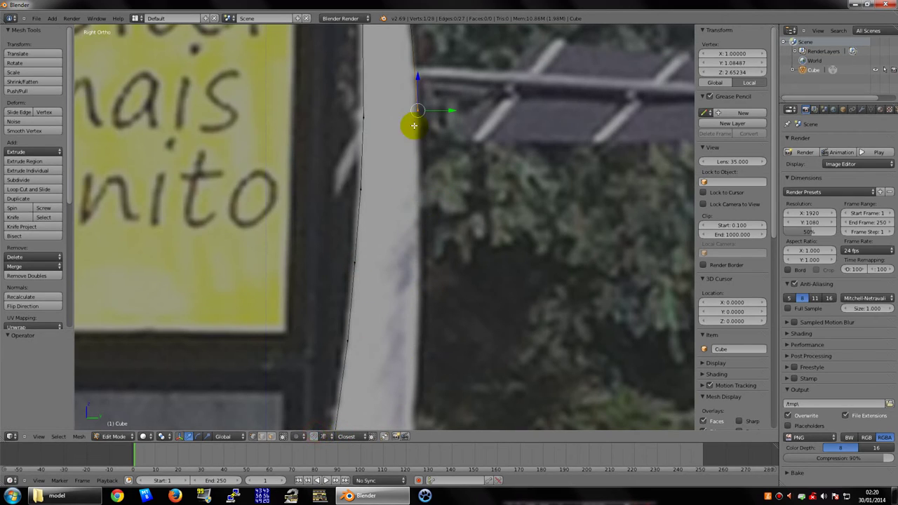
pyautogui.press('e')
pyautogui.click(417, 203)
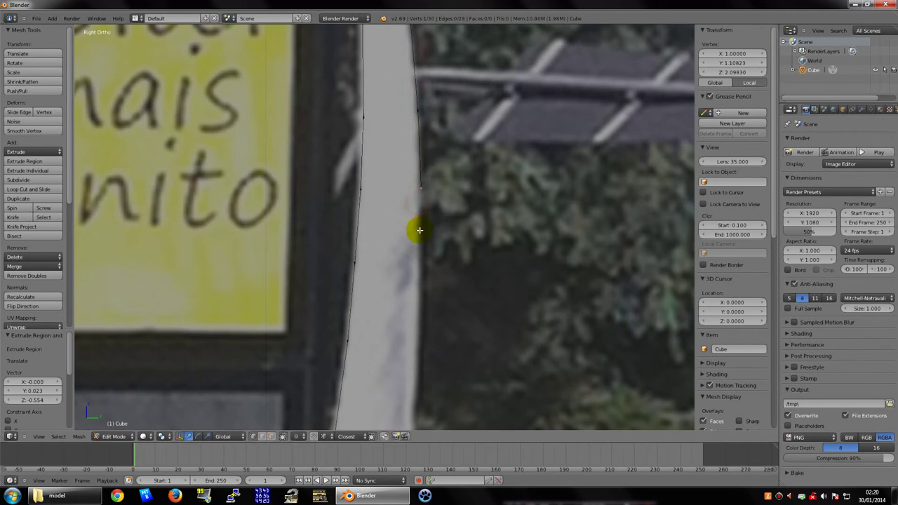
pyautogui.press('e')
pyautogui.click(419, 304)
# - Extrude three more vertices further down the post's right edge
pyautogui.scroll(-3, 421, 297)
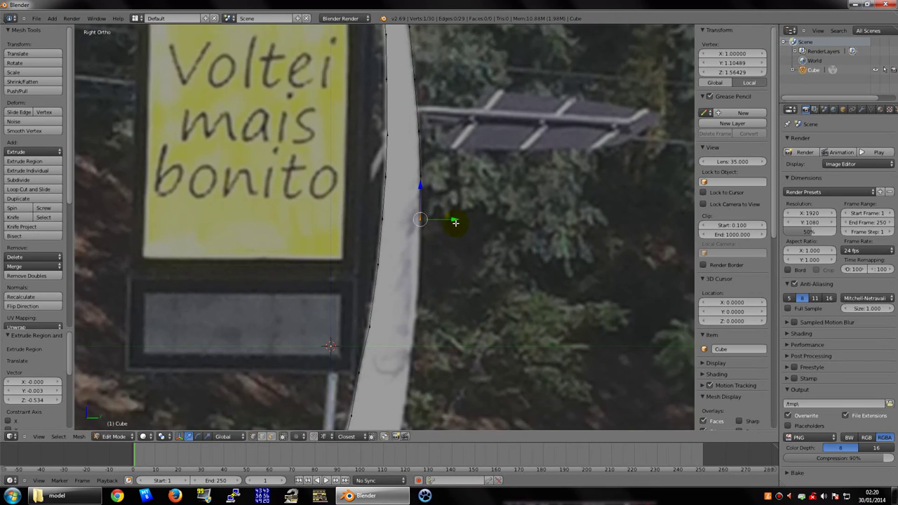
pyautogui.keyDown('shift'); pyautogui.moveTo(453, 220); pyautogui.dragTo(426, 145, button='middle'); pyautogui.keyUp('shift')
pyautogui.press('e')
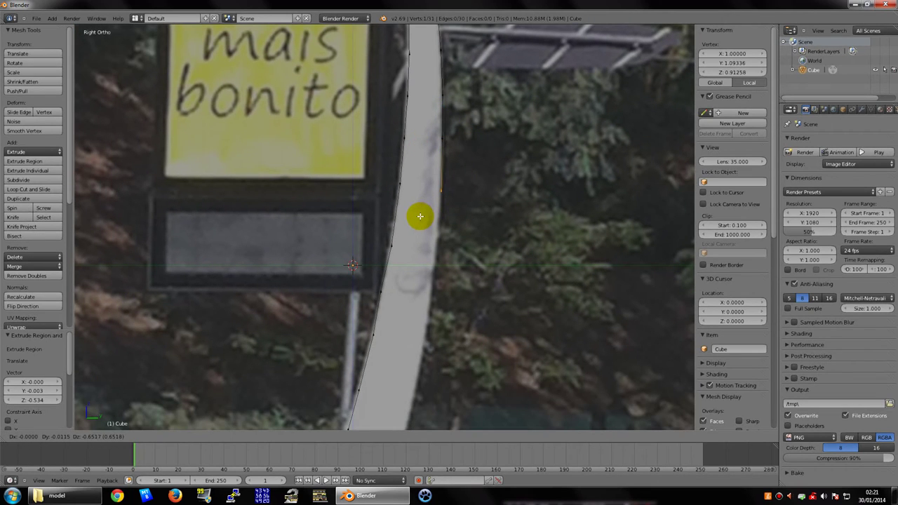
pyautogui.click(460, 216)
pyautogui.press('e')
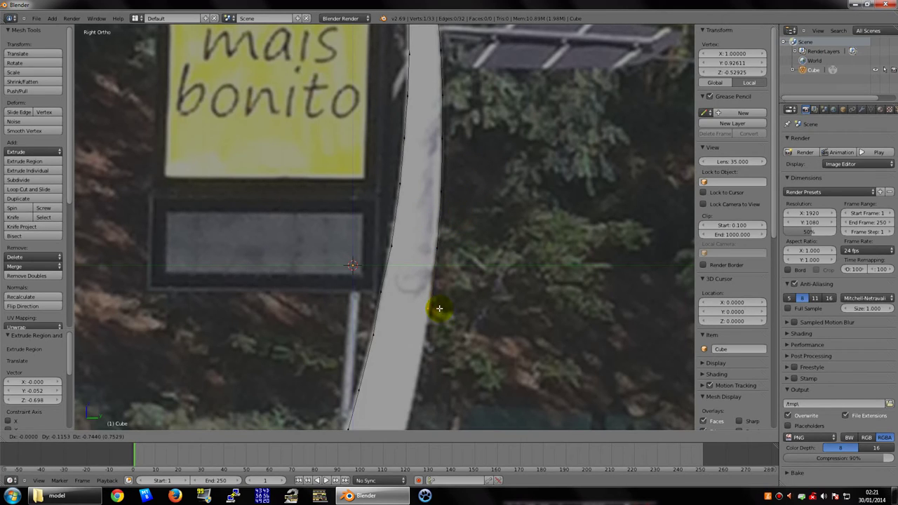
pyautogui.click(439, 309)
pyautogui.press('e')
pyautogui.keyDown('shift'); pyautogui.scroll(-2, 433, 261); pyautogui.keyUp('shift')
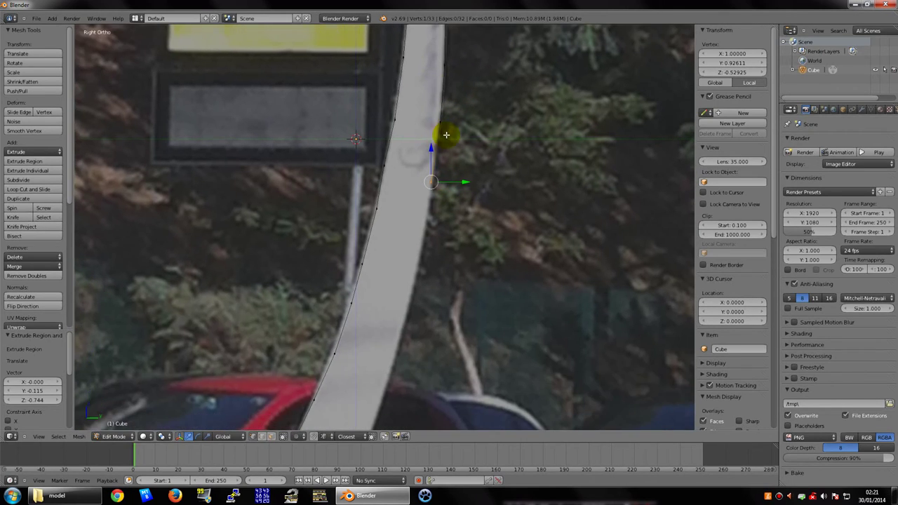
pyautogui.click(428, 253)
pyautogui.scroll(2, 421, 203)
pyautogui.scroll(2, 449, 169)
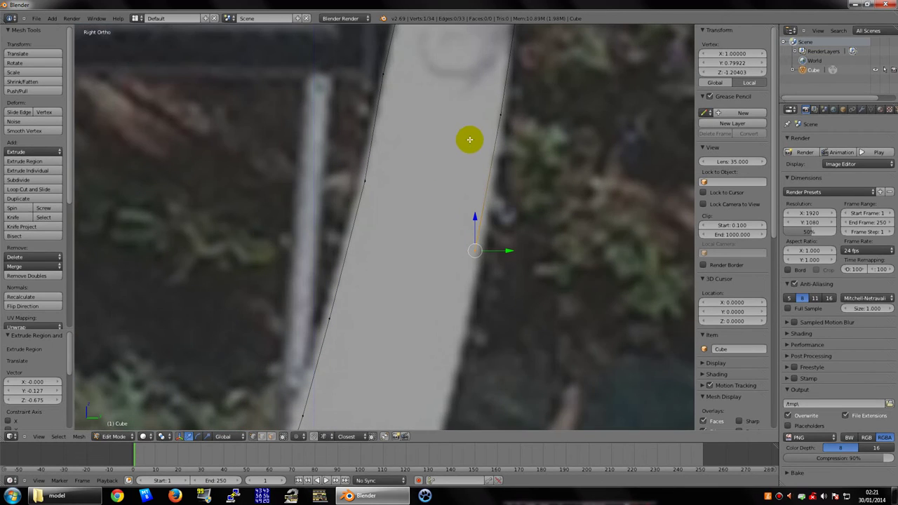
# - Move a misaligned vertex back onto the post's edge with G
pyautogui.rightClick(498, 114)
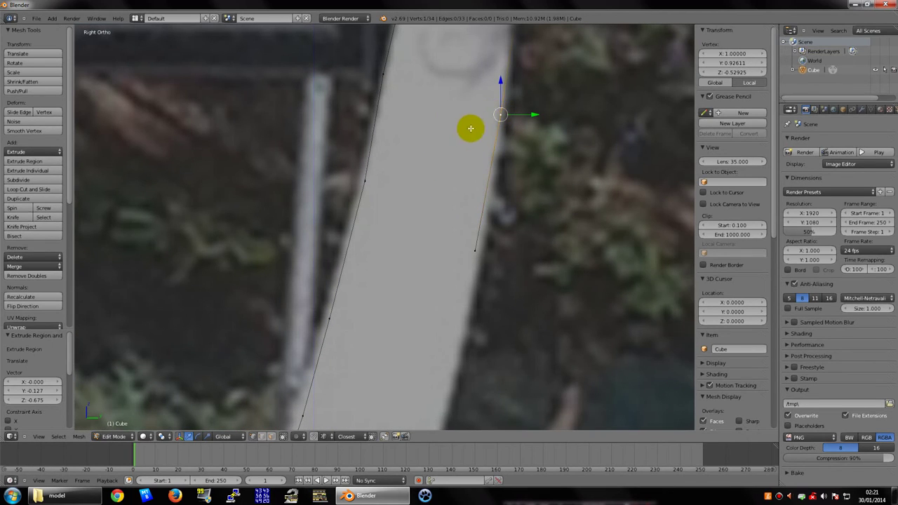
pyautogui.moveTo(492, 113); pyautogui.dragTo(495, 114)
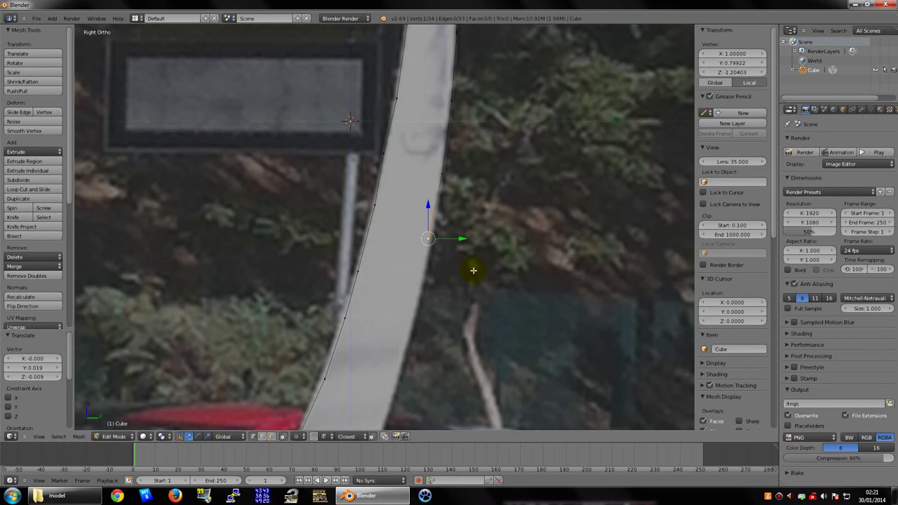
pyautogui.press('g')
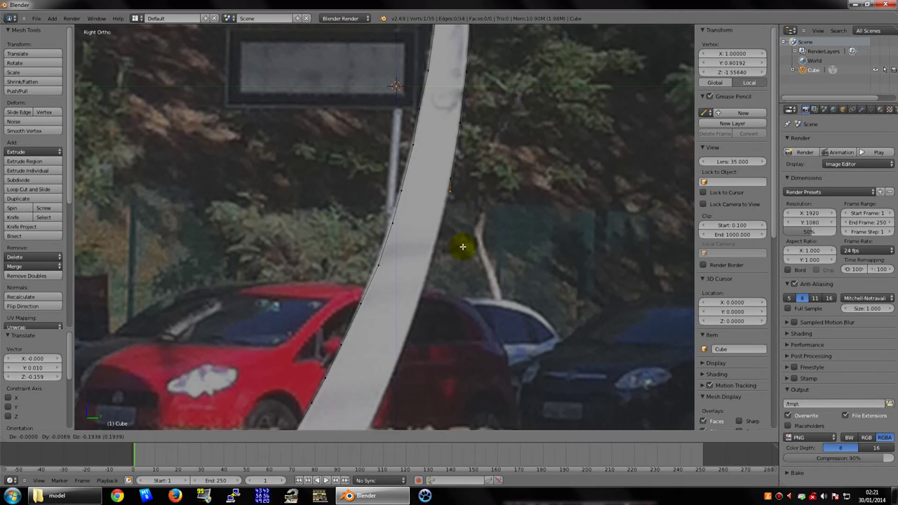
pyautogui.click(450, 282)
# - Extrude vertices down the right edge until reaching the post's base
pyautogui.press('e')
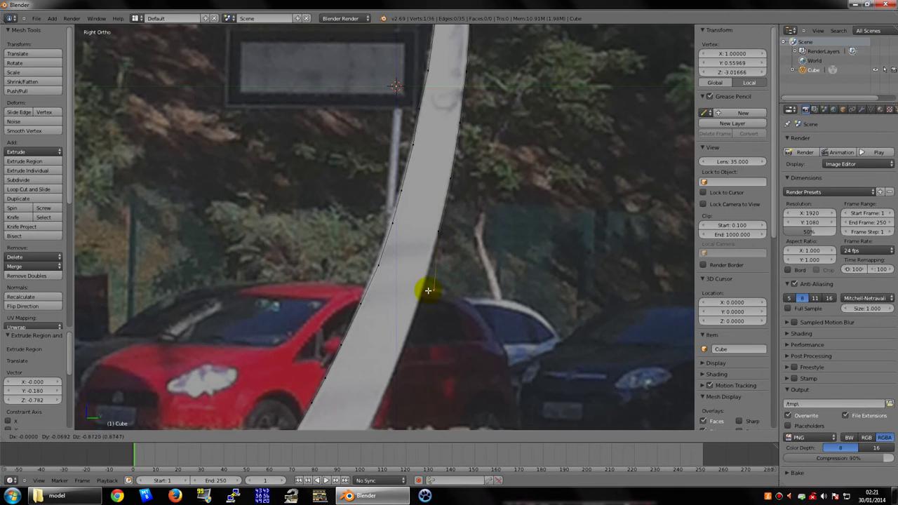
pyautogui.click(419, 288)
pyautogui.moveTo(416, 287)
pyautogui.keyDown('shift'); pyautogui.mouseDown(button='middle')
pyautogui.moveTo(467, 260)
pyautogui.moveTo(477, 174)
pyautogui.mouseUp(button='middle'); pyautogui.keyUp('shift')
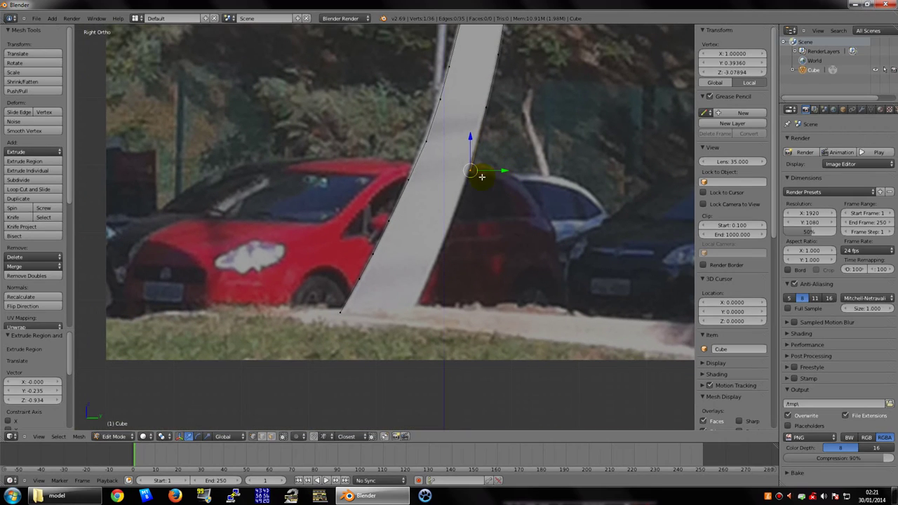
pyautogui.press('e')
pyautogui.click(452, 211)
pyautogui.press('e')
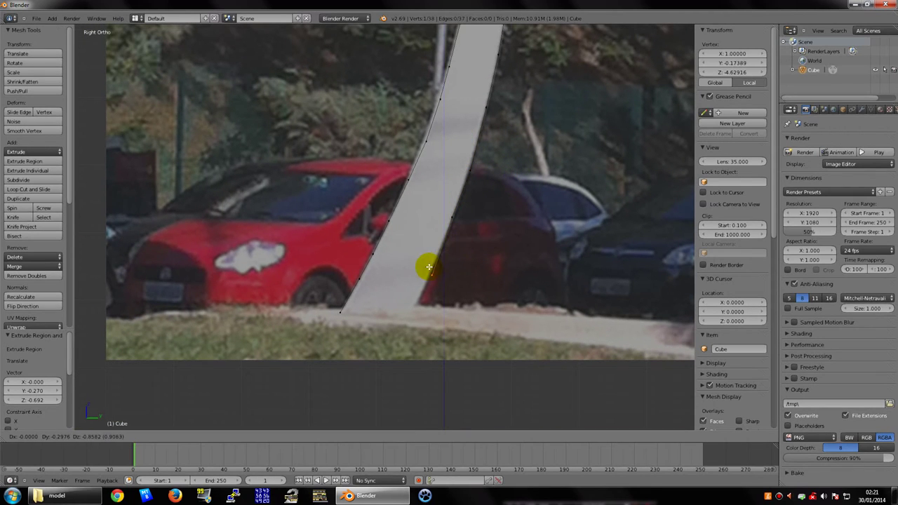
pyautogui.click(432, 264)
pyautogui.press('e')
pyautogui.click(417, 256)
pyautogui.press('e')
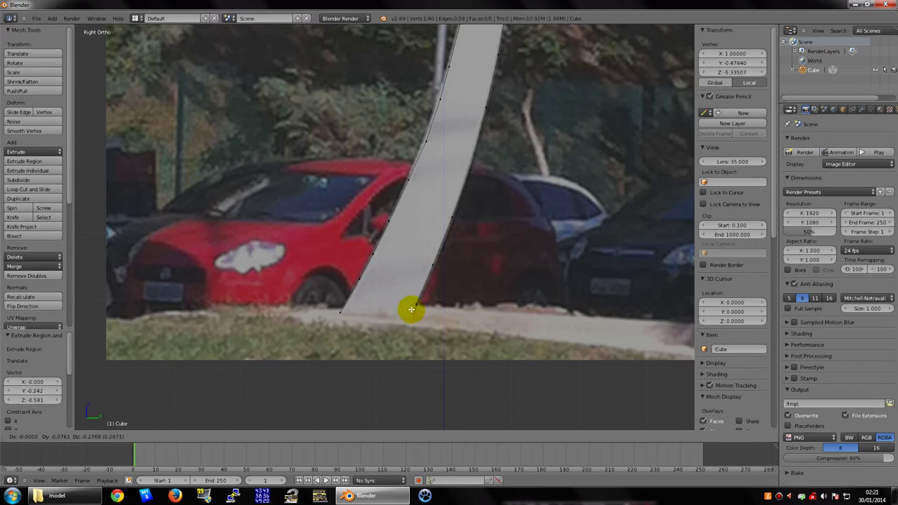
pyautogui.click(411, 305)
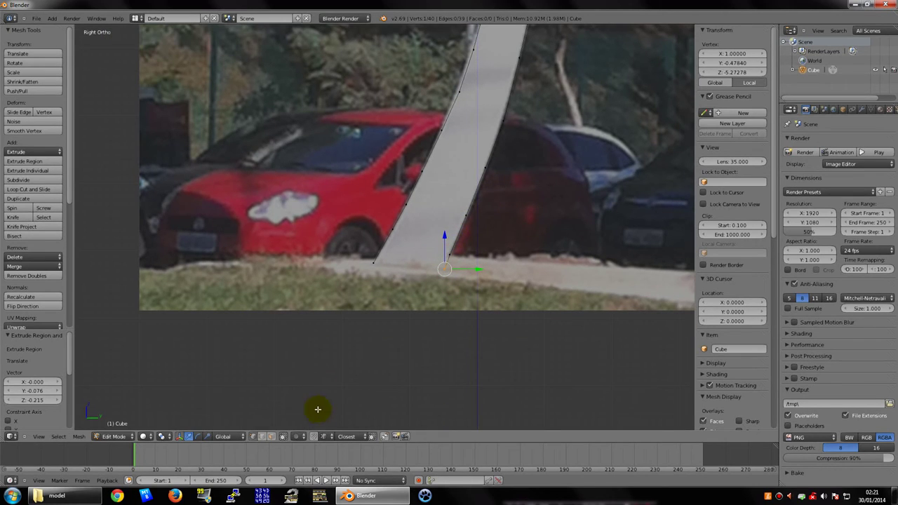
# - Change the proportional editing option and close the outline at the post's bottom corner
pyautogui.click(313, 437)
pyautogui.click(313, 438)
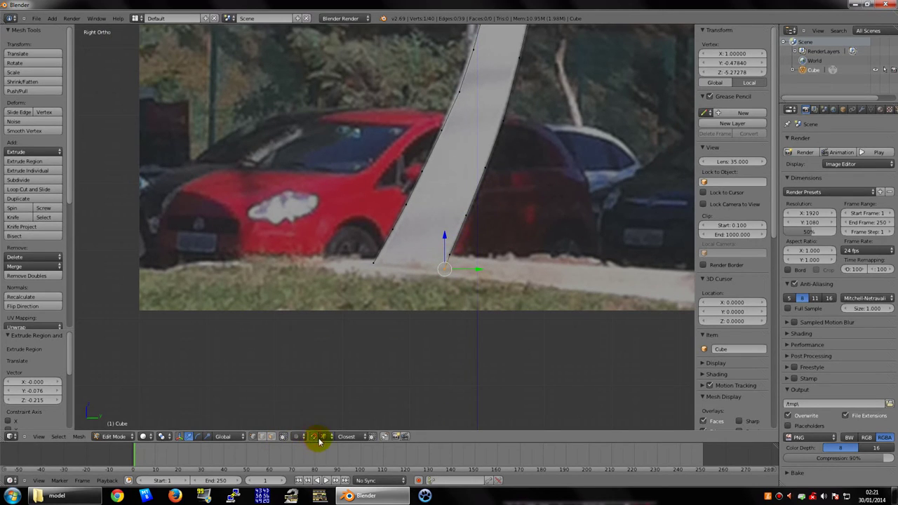
pyautogui.press('e')
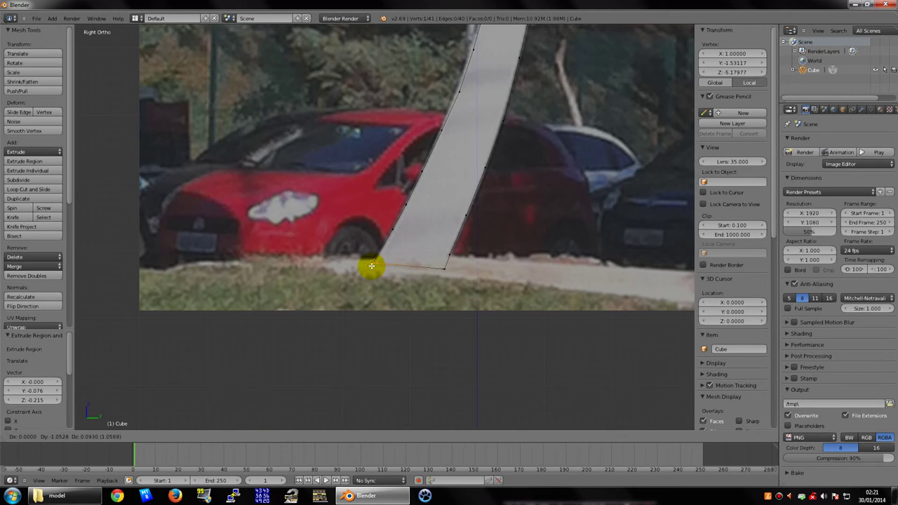
pyautogui.click(373, 263)
# - Select all 41 outline vertices and fill them into a single face
pyautogui.scroll(-3, 295, 231)
pyautogui.scroll(-3, 330, 250)
pyautogui.press('Tab')
pyautogui.scroll(-5, 344, 244)
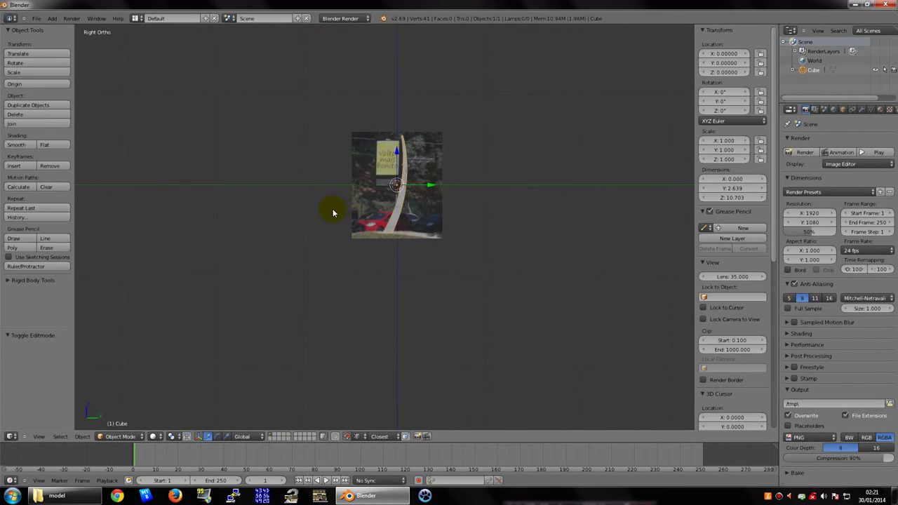
pyautogui.moveTo(330, 210)
pyautogui.mouseDown(button='middle')
pyautogui.moveTo(256, 232)
pyautogui.moveTo(521, 212)
pyautogui.moveTo(344, 169)
pyautogui.moveTo(371, 133)
pyautogui.moveTo(393, 151)
pyautogui.moveTo(391, 140)
pyautogui.moveTo(336, 140)
pyautogui.moveTo(371, 145)
pyautogui.moveTo(393, 132)
pyautogui.moveTo(408, 184)
pyautogui.mouseUp(button='middle')
pyautogui.scroll(3, 331, 222)
pyautogui.press('Tab')
pyautogui.press('a')
pyautogui.press('a')
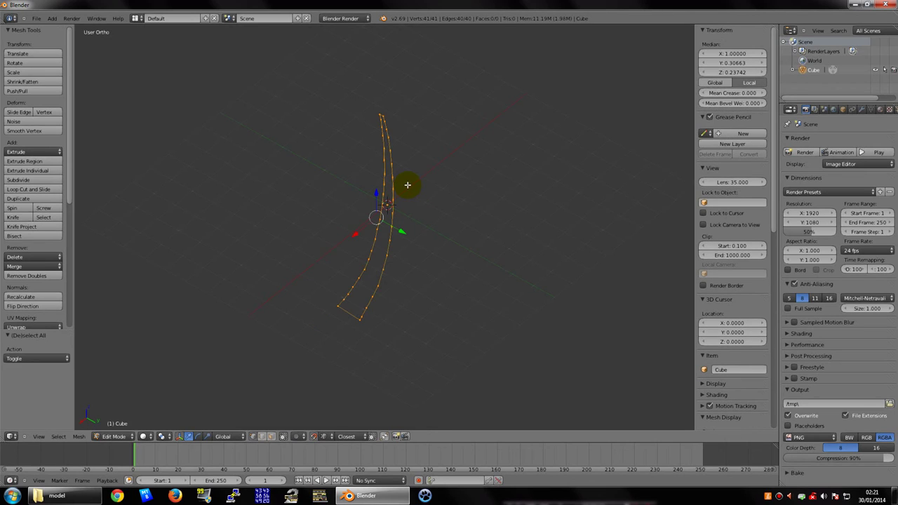
pyautogui.press('f')
pyautogui.press('Tab')
# - Orbit to inspect the filled post shape, then return to Edit Mode
pyautogui.moveTo(397, 254); pyautogui.dragTo(435, 251, button='middle')
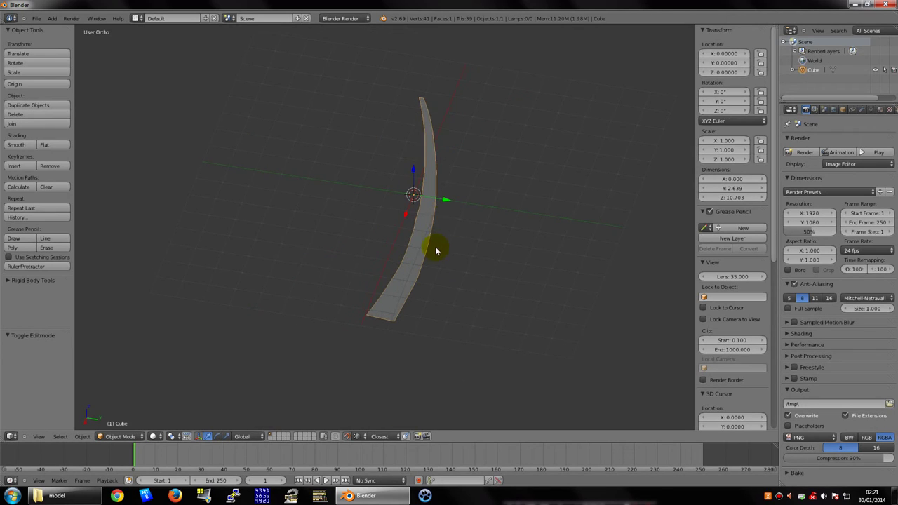
pyautogui.moveTo(416, 213)
pyautogui.mouseDown(button='middle')
pyautogui.moveTo(411, 201)
pyautogui.moveTo(393, 207)
pyautogui.moveTo(459, 213)
pyautogui.moveTo(386, 206)
pyautogui.moveTo(421, 190)
pyautogui.moveTo(409, 198)
pyautogui.mouseUp(button='middle')
pyautogui.press('Tab')
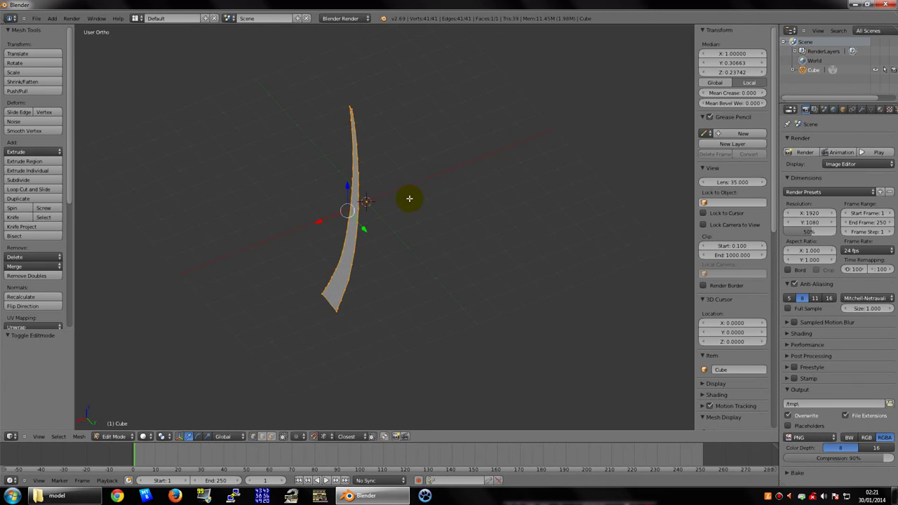
pyautogui.scroll(2, 412, 191)
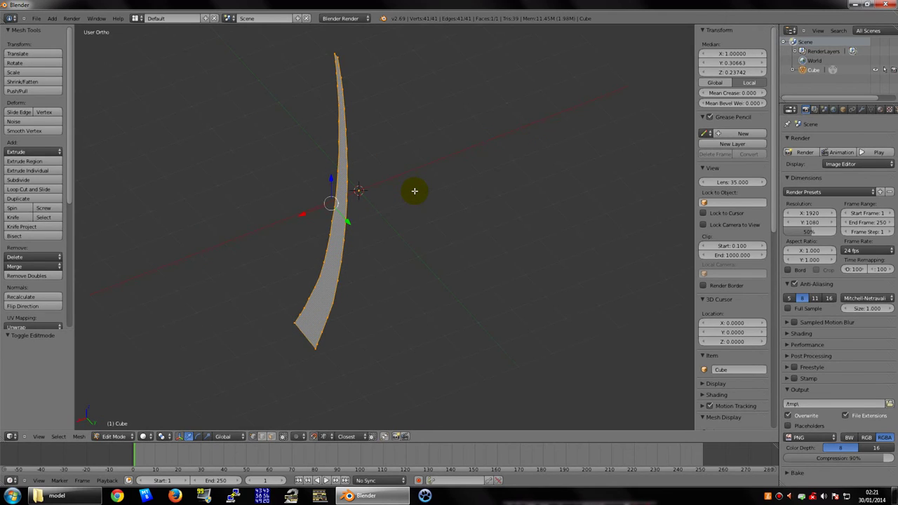
# - Extrude the post face about 0.234 along X into a solid slab and return to Object Mode
pyautogui.press('e')
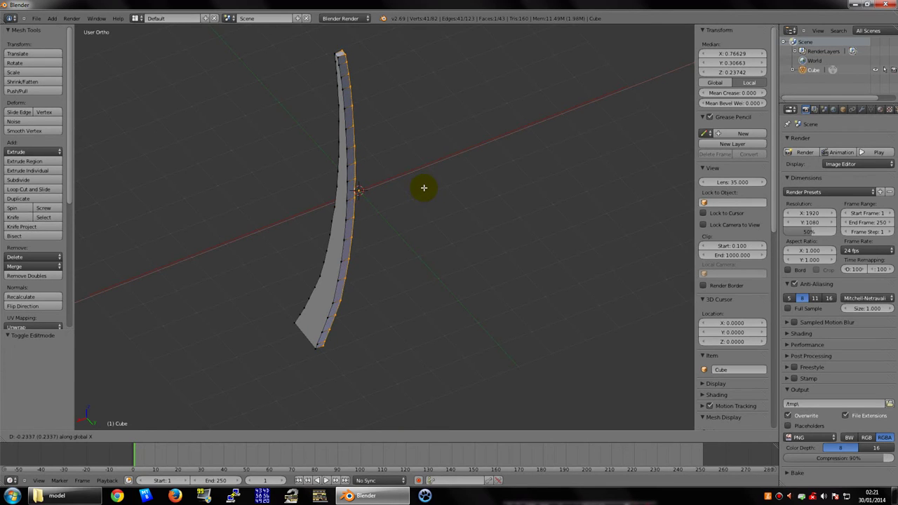
pyautogui.click(420, 188)
pyautogui.moveTo(420, 188)
pyautogui.mouseDown(button='middle')
pyautogui.moveTo(386, 178)
pyautogui.moveTo(370, 156)
pyautogui.moveTo(372, 122)
pyautogui.moveTo(383, 161)
pyautogui.moveTo(381, 231)
pyautogui.moveTo(366, 160)
pyautogui.moveTo(455, 147)
pyautogui.moveTo(357, 147)
pyautogui.moveTo(373, 141)
pyautogui.moveTo(376, 120)
pyautogui.moveTo(401, 141)
pyautogui.moveTo(517, 160)
pyautogui.moveTo(583, 147)
pyautogui.moveTo(535, 131)
pyautogui.moveTo(561, 114)
pyautogui.moveTo(442, 124)
pyautogui.mouseUp(button='middle')
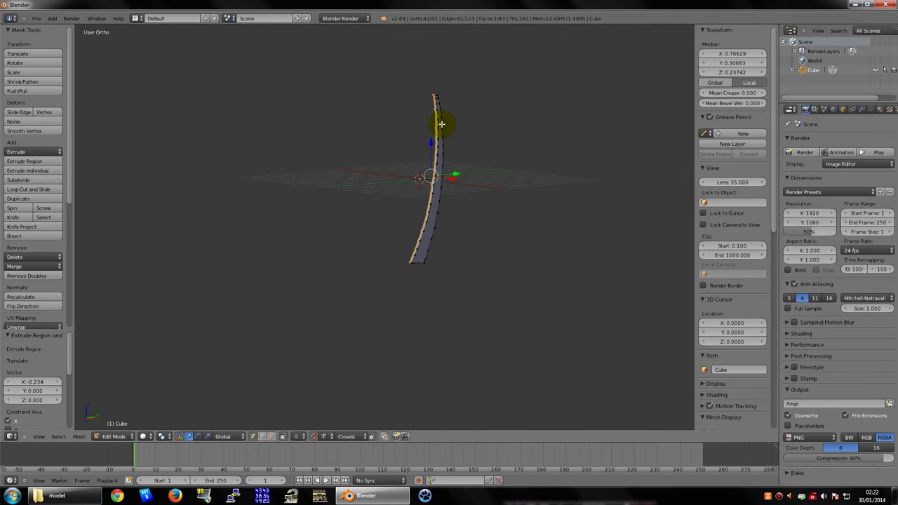
pyautogui.press('Tab')
pyautogui.moveTo(496, 138)
pyautogui.mouseDown(button='middle')
pyautogui.moveTo(427, 147)
pyautogui.moveTo(457, 145)
pyautogui.moveTo(395, 235)
pyautogui.moveTo(356, 235)
pyautogui.mouseUp(button='middle')
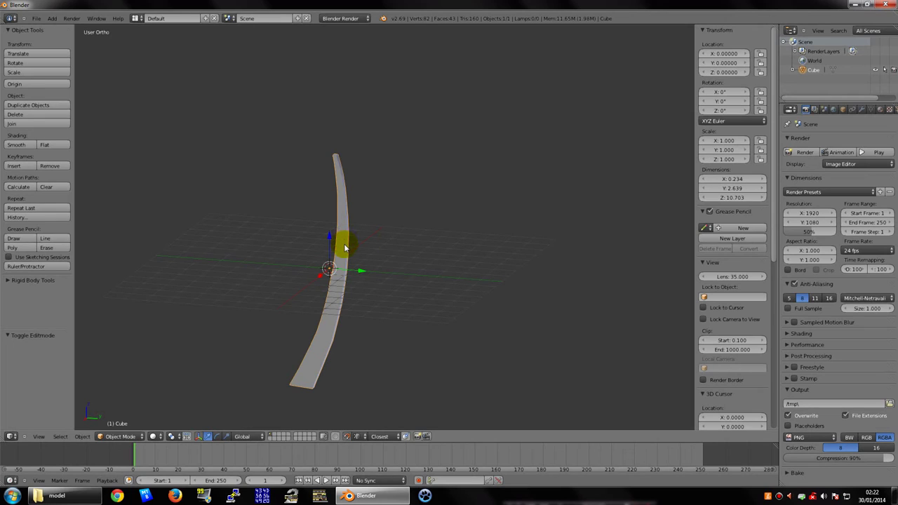
# - Raise the post strip 5.212 units along Z
pyautogui.press('g')
pyautogui.press('z')
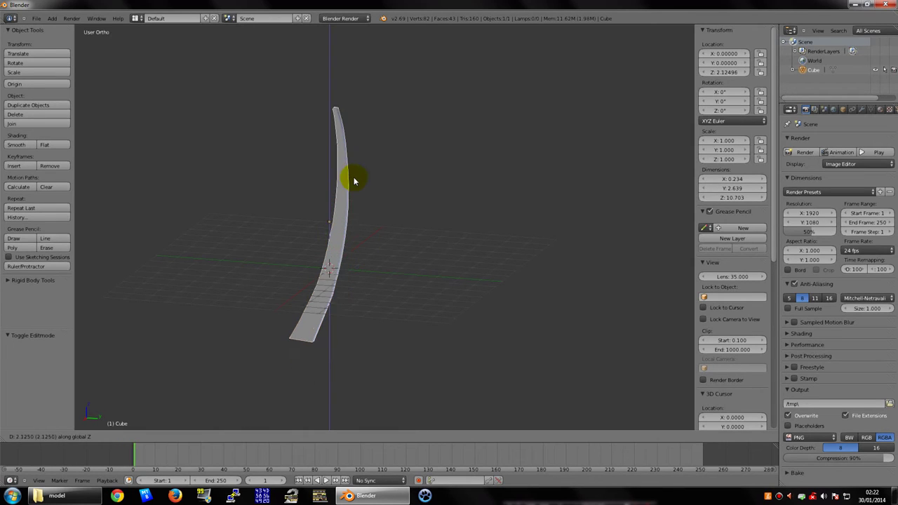
pyautogui.click(401, 122)
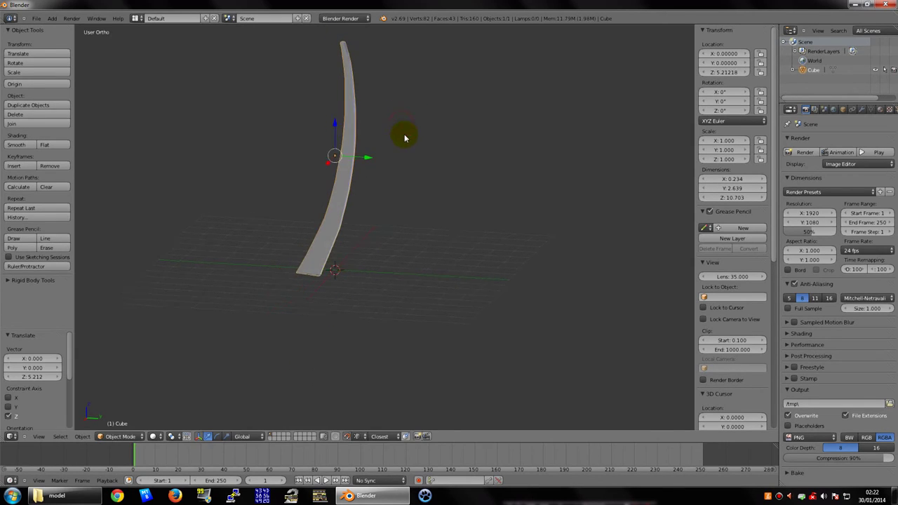
pyautogui.moveTo(404, 134); pyautogui.dragTo(424, 115, button='middle')
# - Switch to Right Ortho view, zoom in, and scroll the N panel to Background Images
pyautogui.press('KP_3')
pyautogui.scroll(-3, 421, 200)
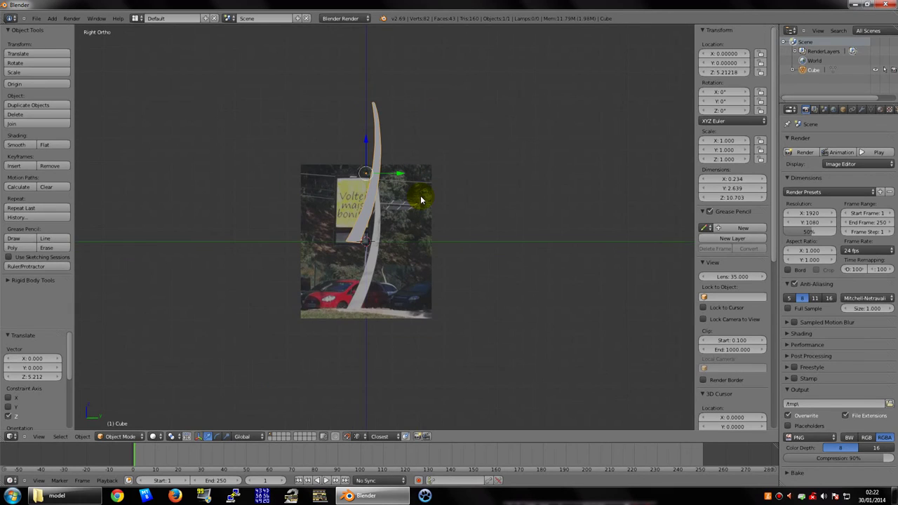
pyautogui.scroll(1, 424, 217)
pyautogui.scroll(3, 419, 246)
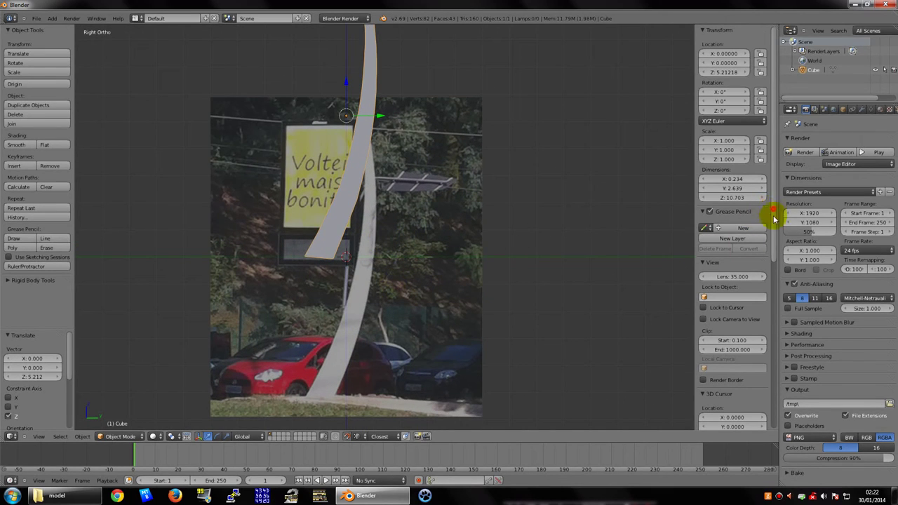
pyautogui.scroll(-3, 774, 219)
pyautogui.scroll(-2, 772, 311)
pyautogui.scroll(-3, 769, 337)
pyautogui.scroll(-2, 762, 367)
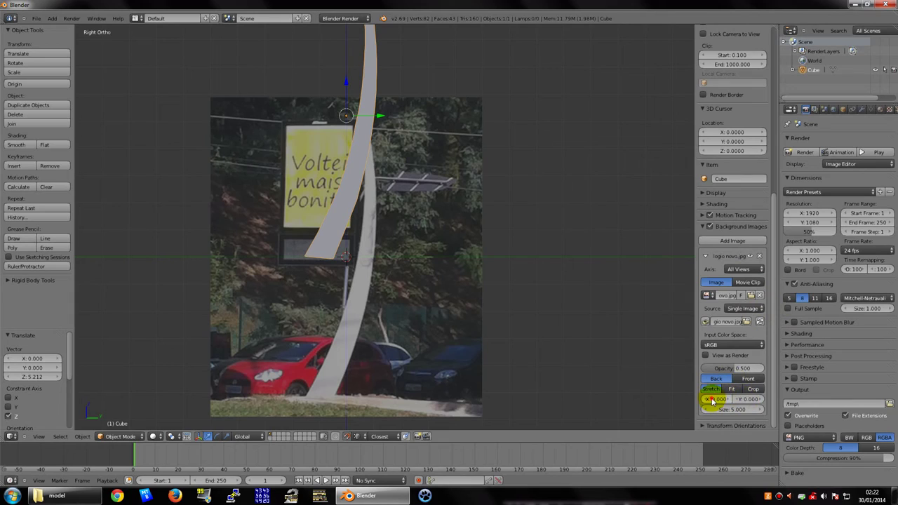
# - Offset the background reference photo to X -0.300 and Y 0.400
pyautogui.click(743, 399)
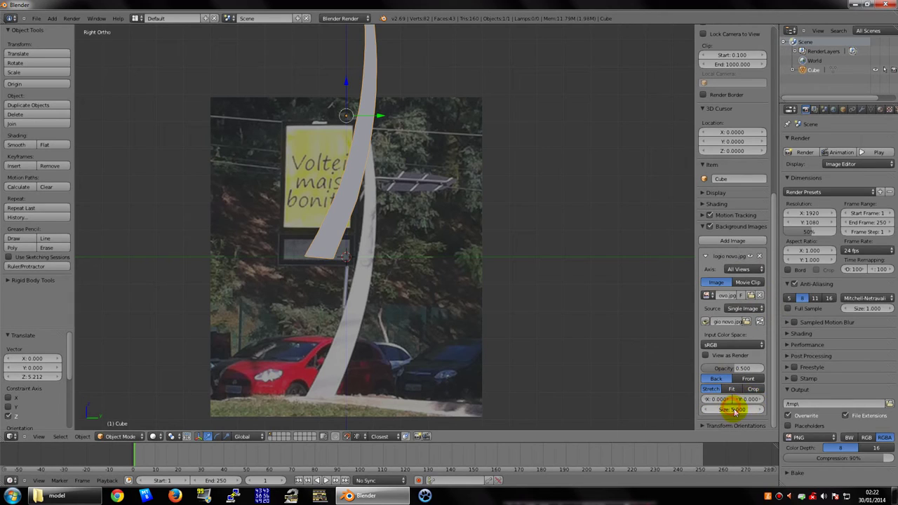
pyautogui.click(753, 409)
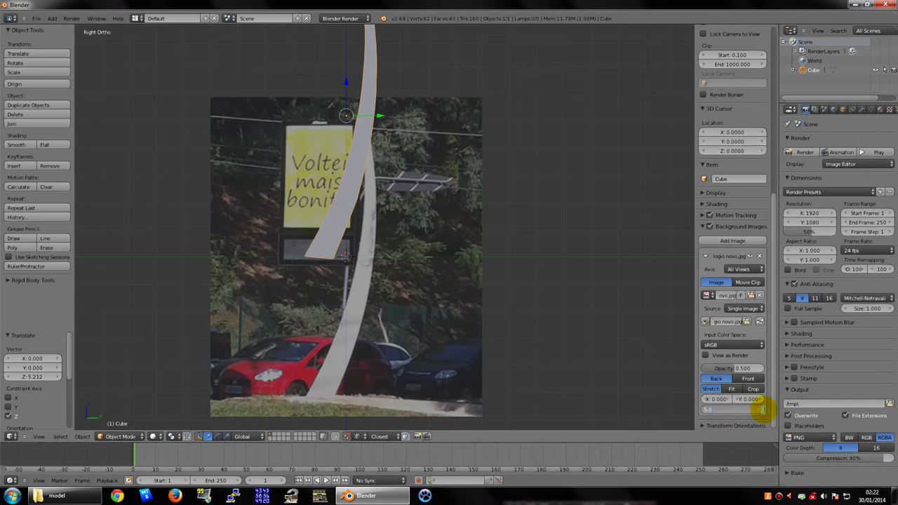
pyautogui.moveTo(762, 413); pyautogui.dragTo(705, 412)
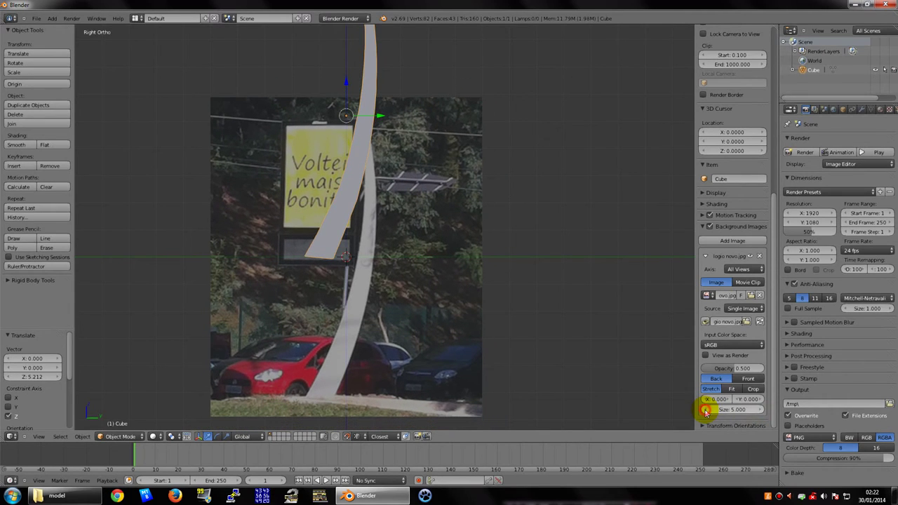
pyautogui.moveTo(758, 402); pyautogui.dragTo(706, 401)
pyautogui.scroll(-3, 417, 245)
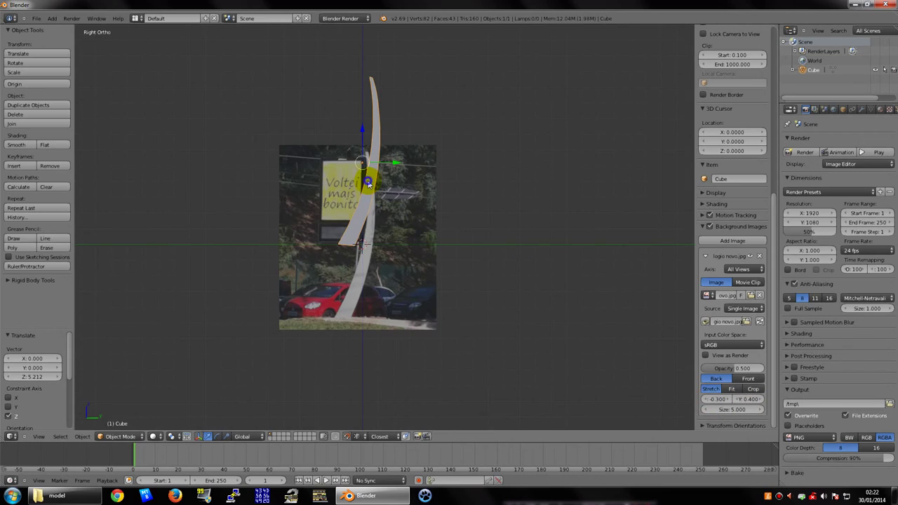
# - Lower the strip 4.820, then raise it 4.880 along Z in Right Ortho view
pyautogui.moveTo(367, 184); pyautogui.dragTo(366, 276, button='right')
pyautogui.click(365, 276)
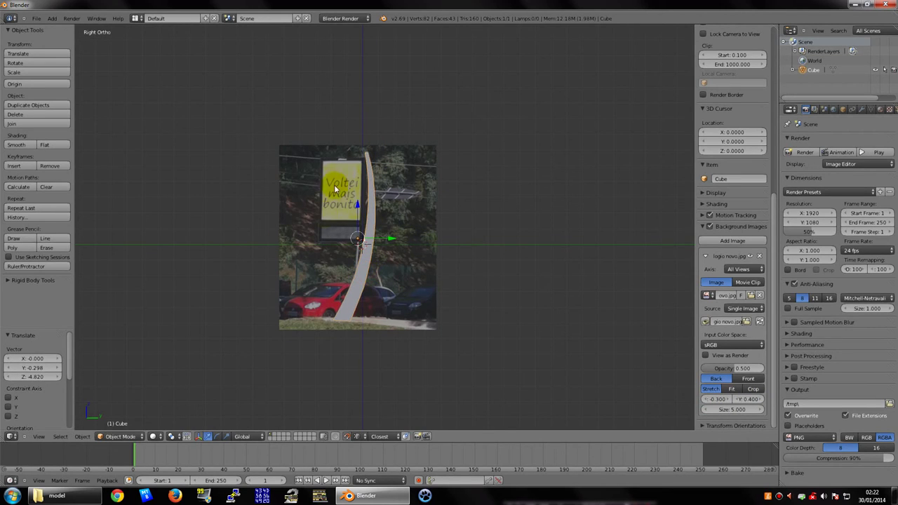
pyautogui.moveTo(334, 184)
pyautogui.mouseDown(button='middle')
pyautogui.moveTo(381, 231)
pyautogui.moveTo(435, 211)
pyautogui.moveTo(341, 246)
pyautogui.moveTo(338, 224)
pyautogui.moveTo(257, 200)
pyautogui.moveTo(248, 183)
pyautogui.moveTo(315, 187)
pyautogui.moveTo(359, 220)
pyautogui.moveTo(379, 262)
pyautogui.moveTo(397, 243)
pyautogui.mouseUp(button='middle')
pyautogui.press('KP_3')
pyautogui.press('g')
pyautogui.press('z')
pyautogui.click(436, 183)
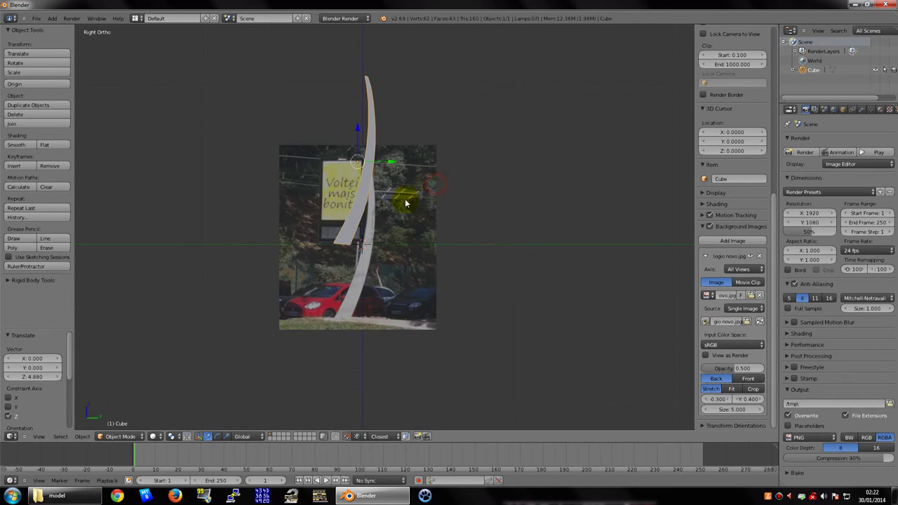
# - Turn off the Background Images reference photo
pyautogui.scroll(2, 405, 204)
pyautogui.scroll(1, 742, 287)
pyautogui.scroll(1, 738, 281)
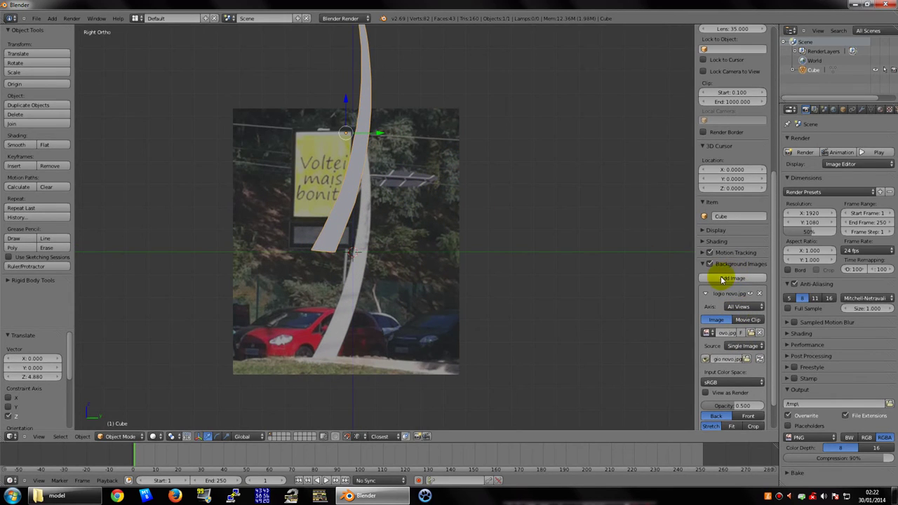
pyautogui.click(710, 264)
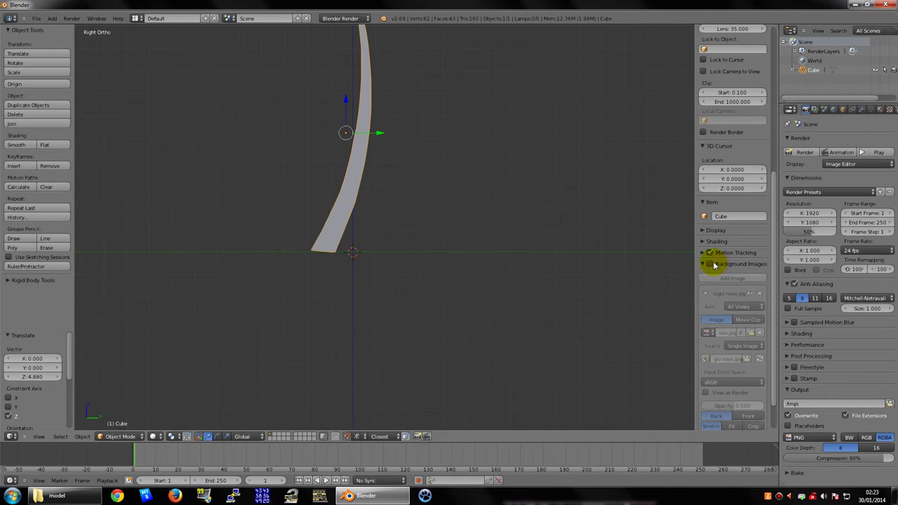
# - Return to Right Ortho view and switch the background reference photo back on
pyautogui.scroll(-2, 737, 305)
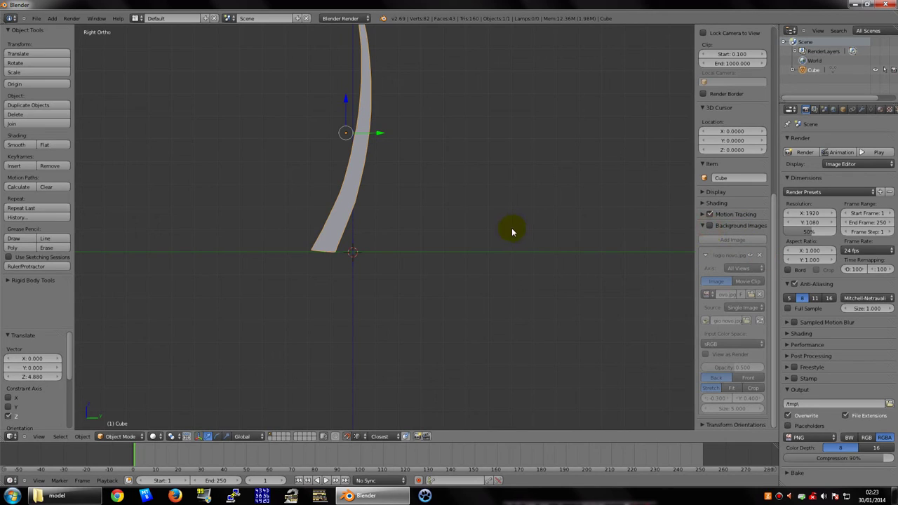
pyautogui.moveTo(513, 230)
pyautogui.mouseDown(button='middle')
pyautogui.moveTo(568, 254)
pyautogui.moveTo(565, 240)
pyautogui.moveTo(326, 243)
pyautogui.moveTo(441, 248)
pyautogui.moveTo(468, 257)
pyautogui.moveTo(491, 284)
pyautogui.mouseUp(button='middle')
pyautogui.press('KP_3')
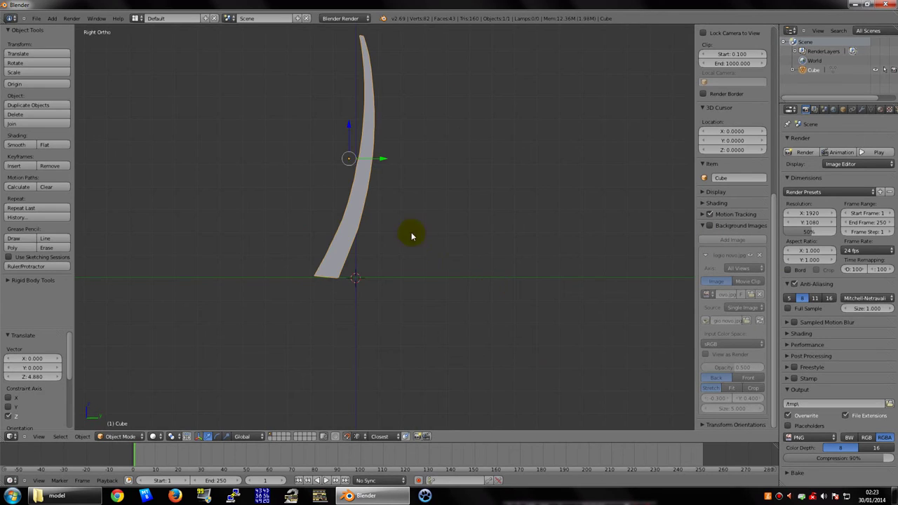
pyautogui.keyDown('shift'); pyautogui.moveTo(412, 236); pyautogui.dragTo(479, 320, button='middle'); pyautogui.keyUp('shift')
pyautogui.press('Tab')
pyautogui.press('Tab')
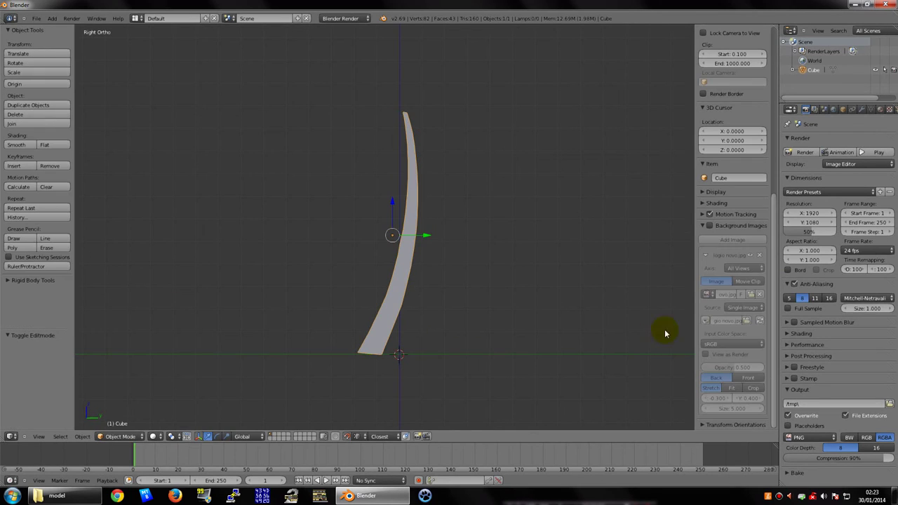
pyautogui.click(710, 226)
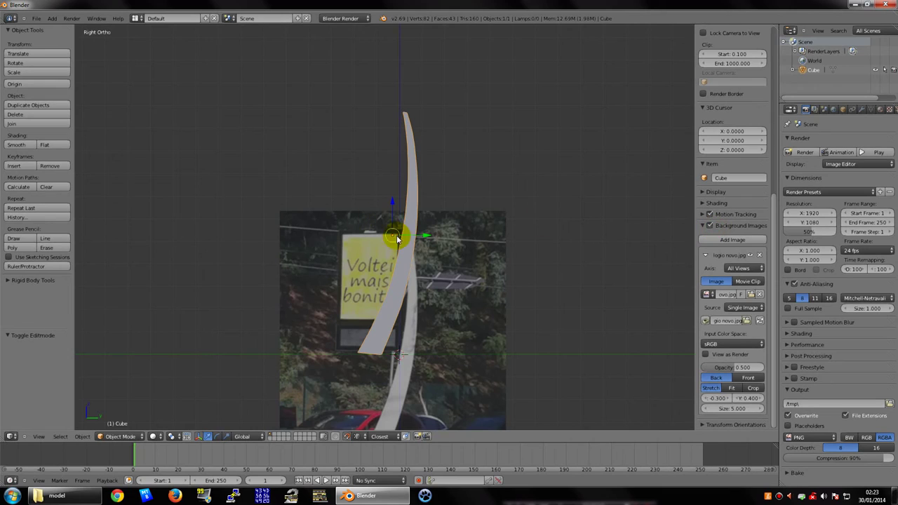
# - Lower the strip 4.814 along Z so it lines up with the photographed pole
pyautogui.keyDown('shift'); pyautogui.scroll(2, 421, 232); pyautogui.keyUp('shift')
pyautogui.keyDown('shift'); pyautogui.scroll(-6, 441, 218); pyautogui.keyUp('shift')
pyautogui.press('g')
pyautogui.press('x')
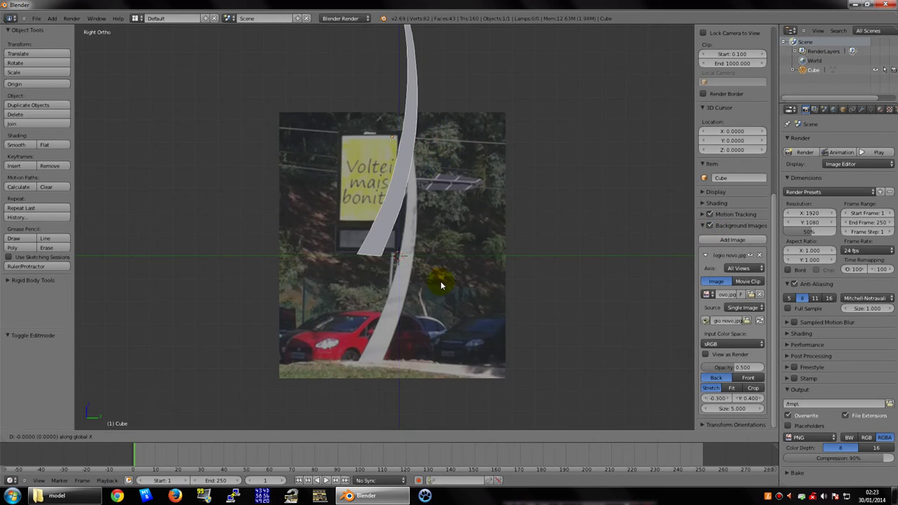
pyautogui.click(424, 181)
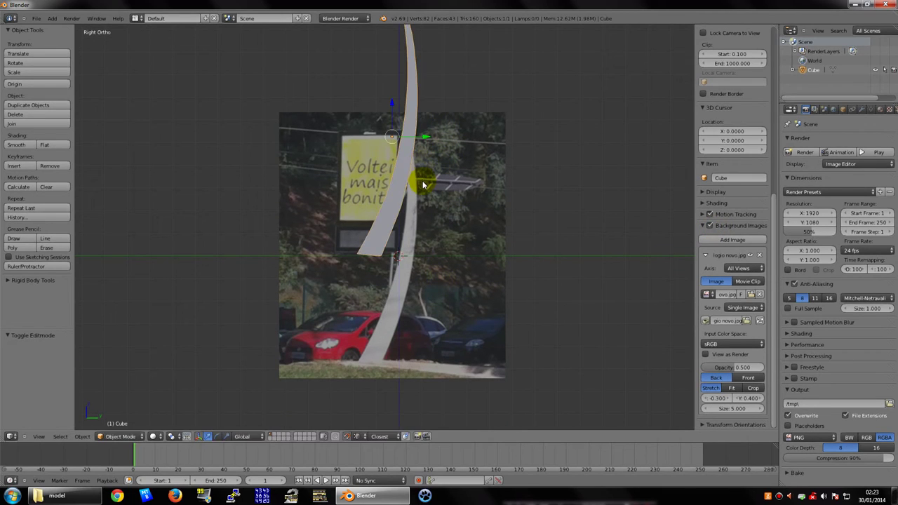
pyautogui.press('g')
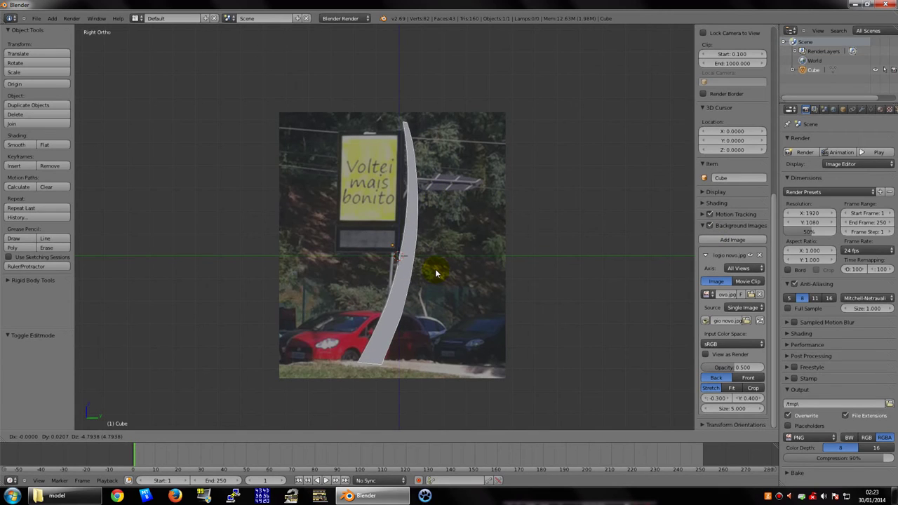
pyautogui.click(435, 273)
pyautogui.scroll(1, 411, 250)
# - In Edit Mode, try extruding a vertex from the strip's top, then undo it
pyautogui.scroll(4, 417, 257)
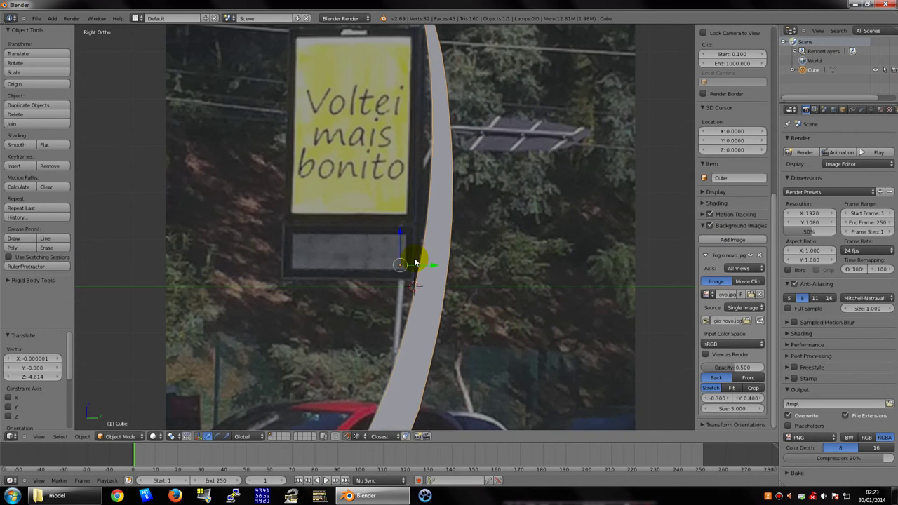
pyautogui.press('Tab')
pyautogui.scroll(-1, 442, 296)
pyautogui.scroll(1, 407, 206)
pyautogui.scroll(1, 421, 271)
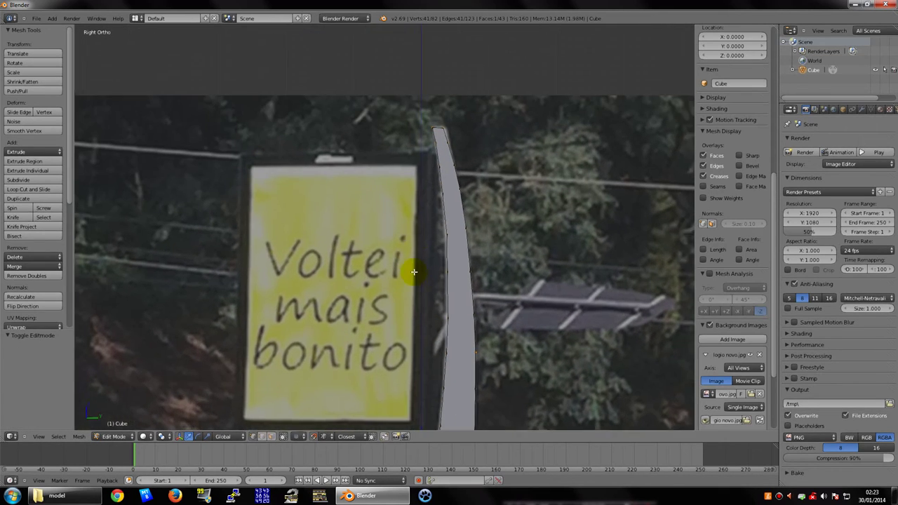
pyautogui.keyDown('shift'); pyautogui.scroll(2, 426, 182); pyautogui.keyUp('shift')
pyautogui.scroll(2, 429, 190)
pyautogui.scroll(2, 429, 189)
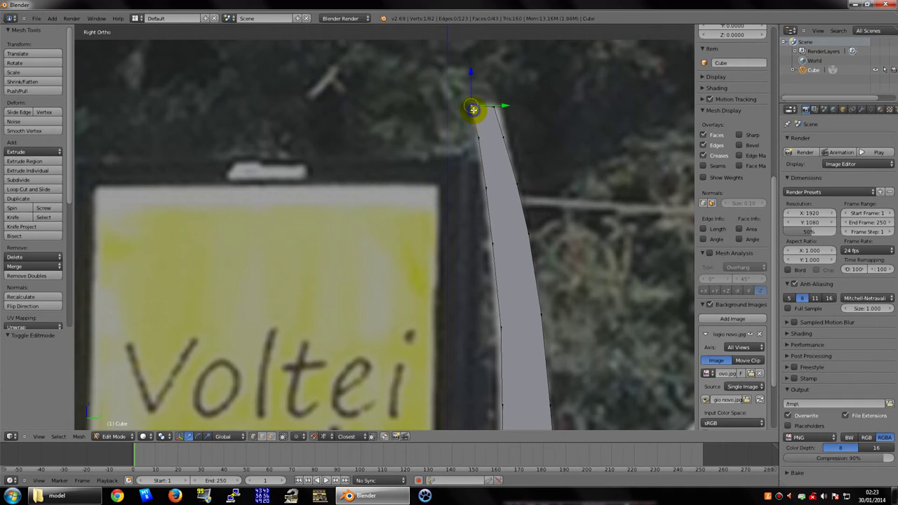
pyautogui.press('e')
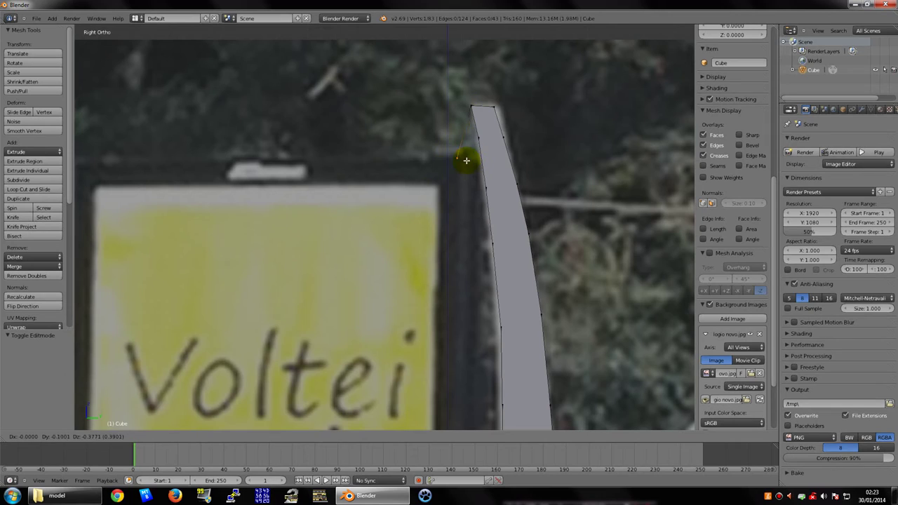
pyautogui.click(471, 161)
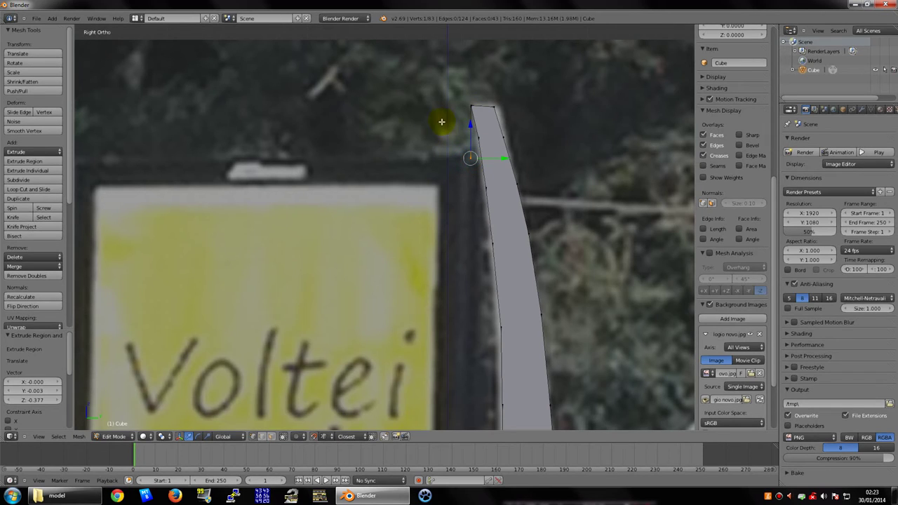
pyautogui.hotkey('ctrl', 'z')
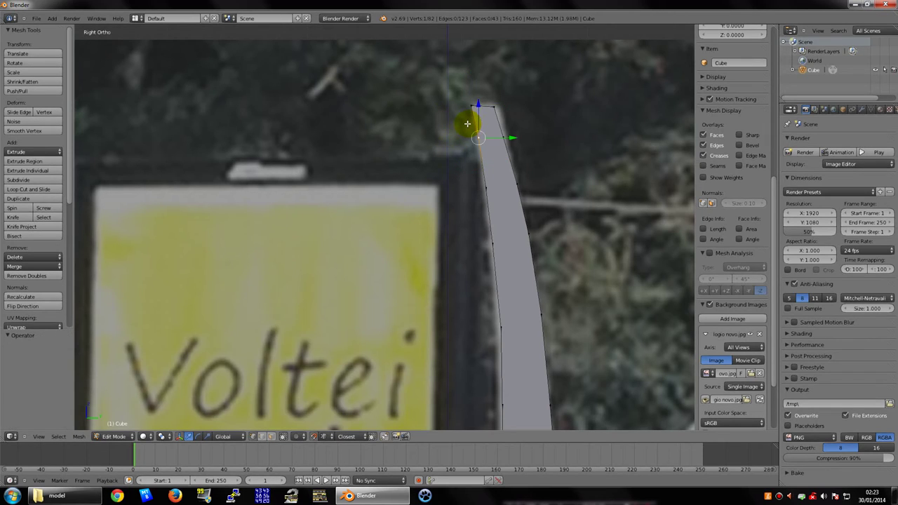
# - Place the duplicated top vertex and extrude a new one along the sign board's top edge
pyautogui.press('g')
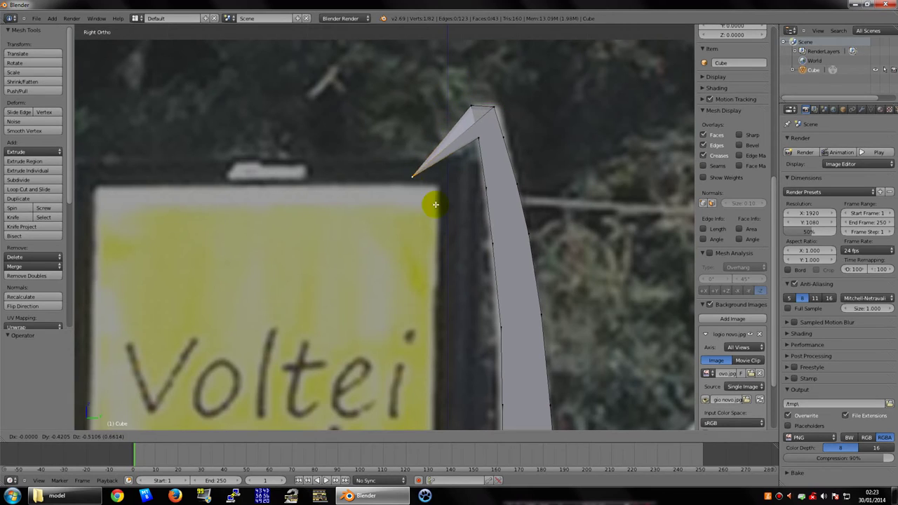
pyautogui.rightClick(433, 131)
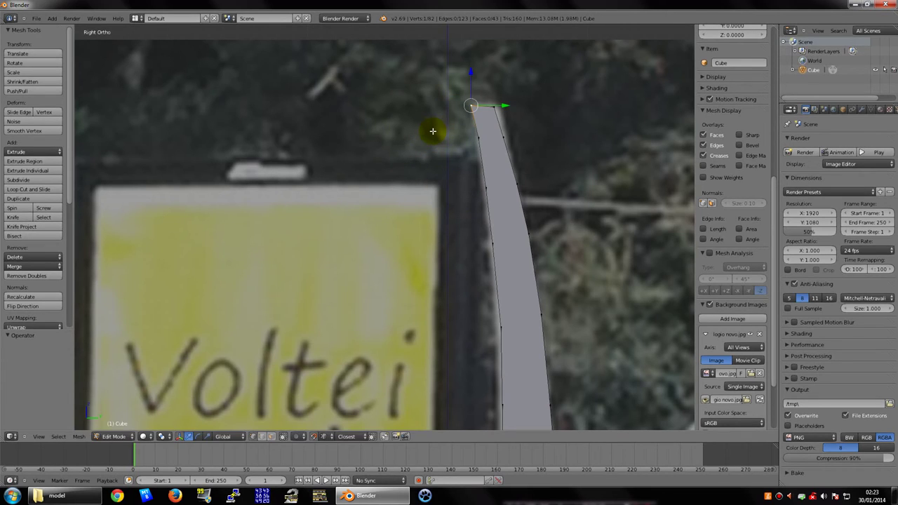
pyautogui.press('g')
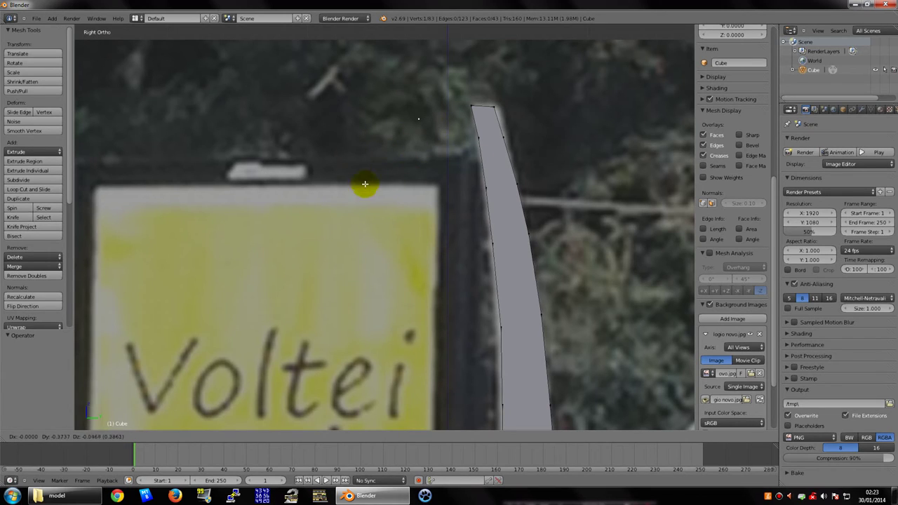
pyautogui.click(428, 184)
pyautogui.scroll(-2, 463, 157)
pyautogui.press('e')
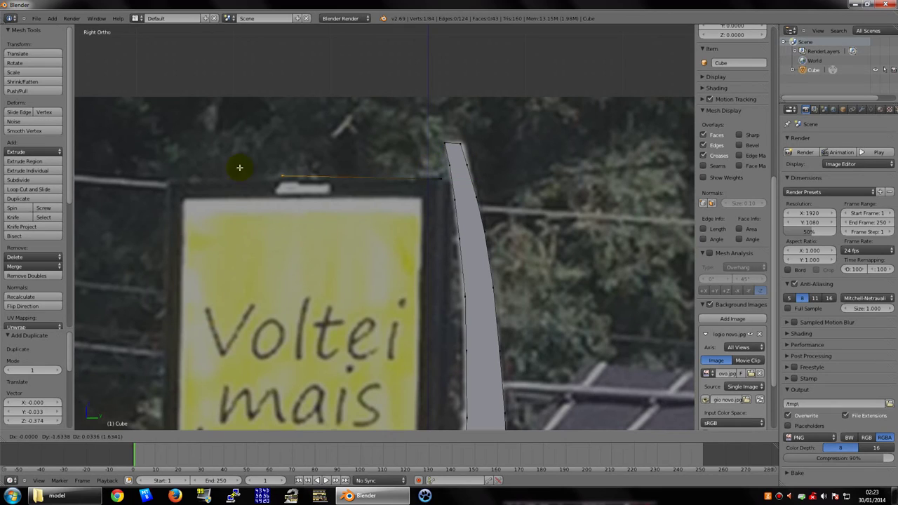
# - Extrude outline vertices to the sign's top-left, bottom-left and lower-right corners
pyautogui.click(157, 169)
pyautogui.scroll(-5, 193, 211)
pyautogui.scroll(1, 266, 190)
pyautogui.press('e')
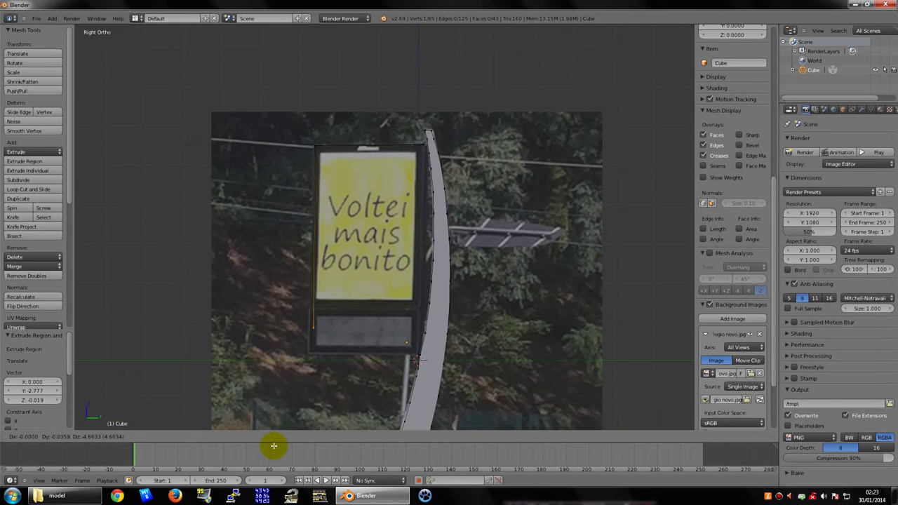
pyautogui.click(270, 430)
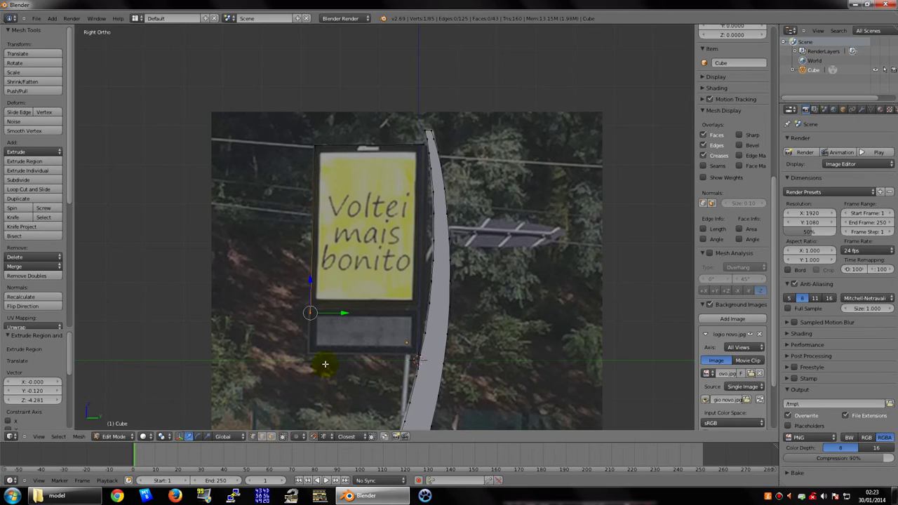
pyautogui.press('e')
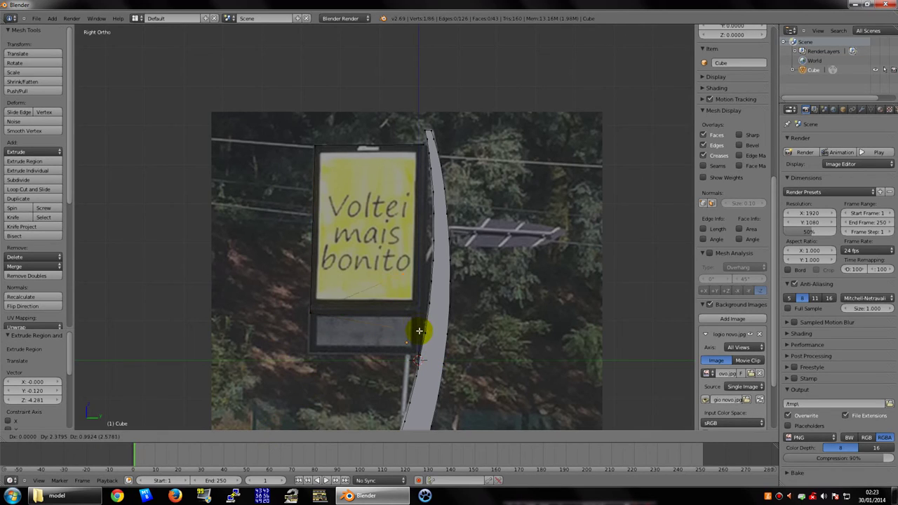
pyautogui.click(427, 330)
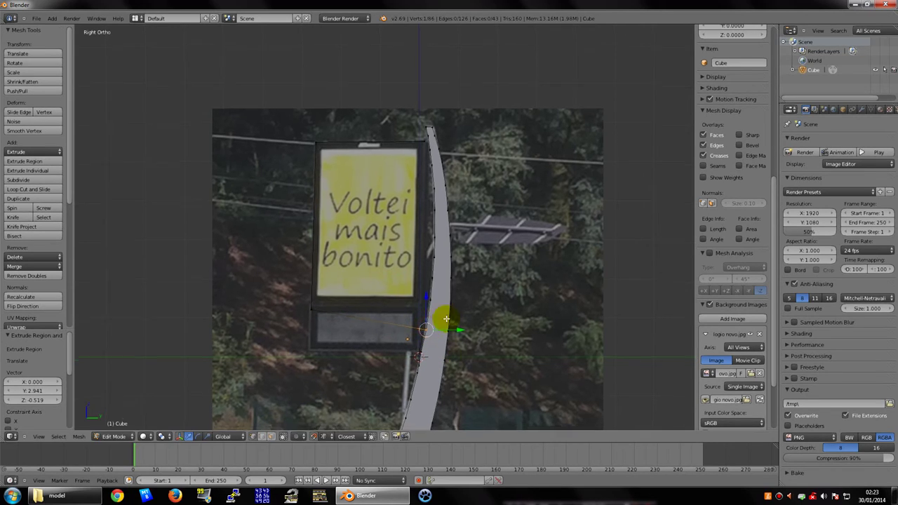
pyautogui.keyDown('shift'); pyautogui.scroll(-5, 421, 372); pyautogui.keyUp('shift')
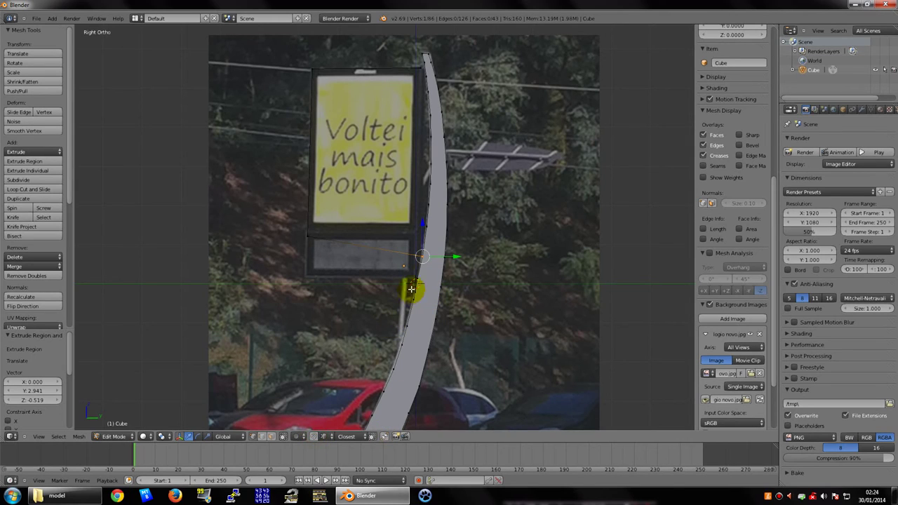
# - Extrude vertices up the sign's right edge and nudge the last onto the top-right corner
pyautogui.press('e')
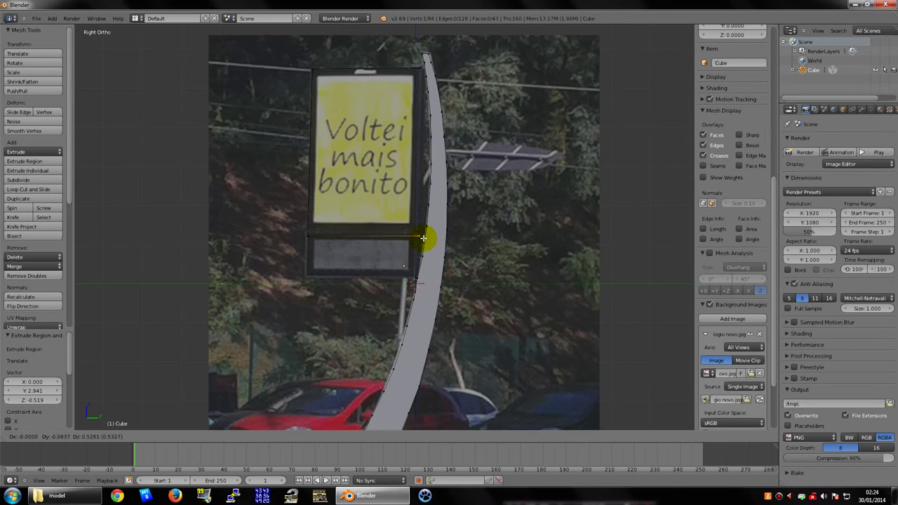
pyautogui.click(421, 239)
pyautogui.press('e')
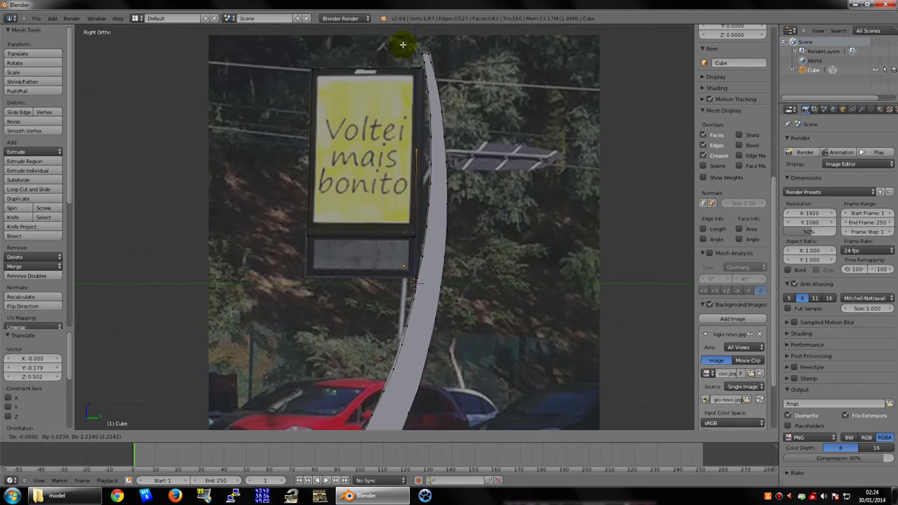
pyautogui.click(416, 70)
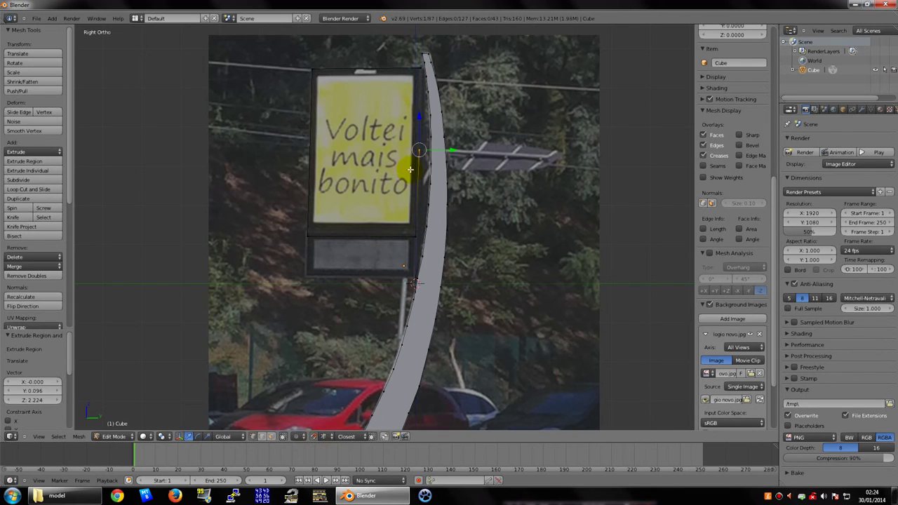
pyautogui.press('g')
pyautogui.click(416, 65)
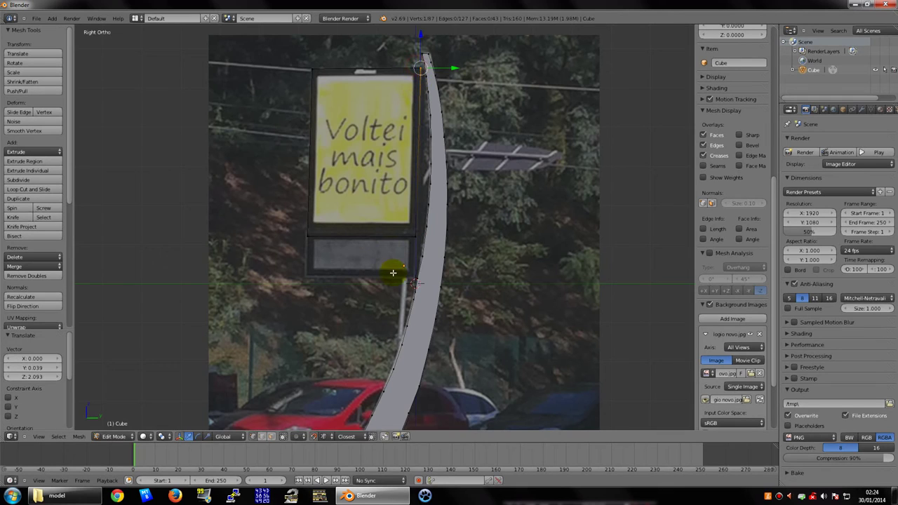
pyautogui.scroll(-3, 396, 277)
pyautogui.scroll(1, 421, 195)
pyautogui.scroll(1, 427, 200)
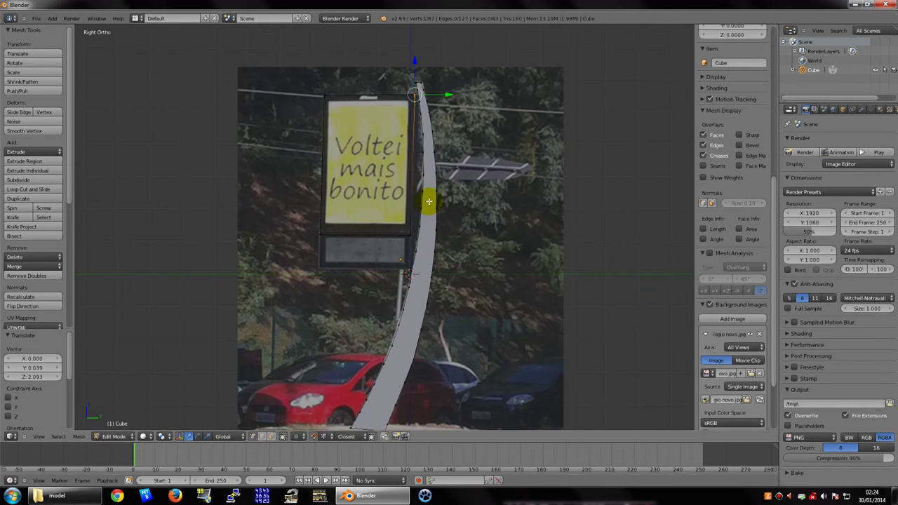
pyautogui.scroll(1, 423, 210)
pyautogui.scroll(2, 402, 191)
# - In Object Mode, orbit around the traced outline and pole, then return to Right view in Edit Mode
pyautogui.press('Tab')
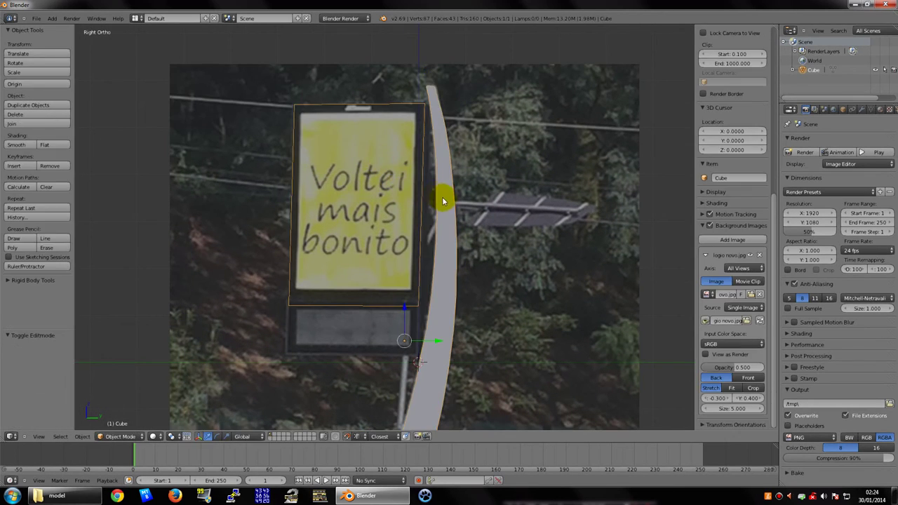
pyautogui.scroll(-3, 435, 203)
pyautogui.moveTo(407, 224)
pyautogui.mouseDown(button='middle')
pyautogui.moveTo(485, 274)
pyautogui.moveTo(335, 305)
pyautogui.moveTo(337, 339)
pyautogui.moveTo(367, 255)
pyautogui.moveTo(345, 276)
pyautogui.moveTo(425, 257)
pyautogui.moveTo(456, 278)
pyautogui.moveTo(503, 280)
pyautogui.moveTo(445, 292)
pyautogui.mouseUp(button='middle')
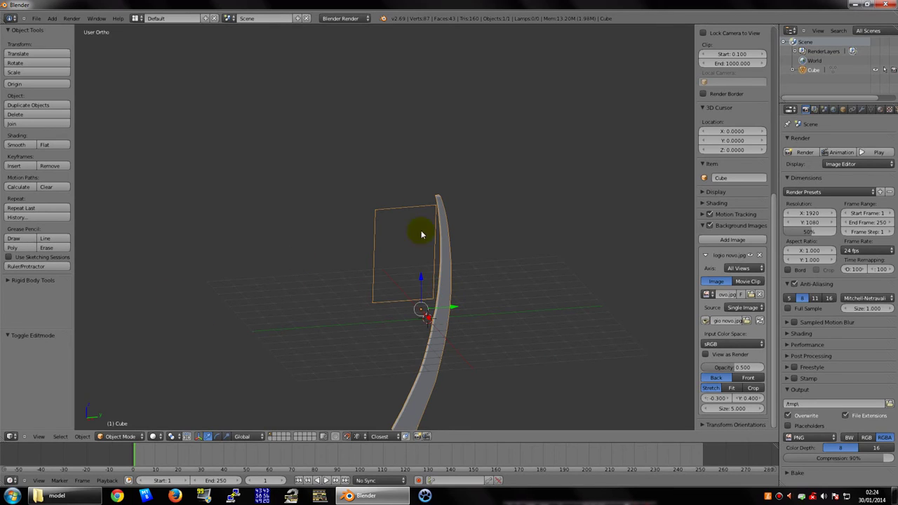
pyautogui.scroll(-3, 404, 286)
pyautogui.moveTo(387, 262)
pyautogui.mouseDown(button='middle')
pyautogui.moveTo(255, 278)
pyautogui.moveTo(491, 280)
pyautogui.moveTo(393, 276)
pyautogui.moveTo(444, 284)
pyautogui.moveTo(421, 270)
pyautogui.moveTo(438, 240)
pyautogui.moveTo(418, 228)
pyautogui.mouseUp(button='middle')
pyautogui.scroll(2, 444, 283)
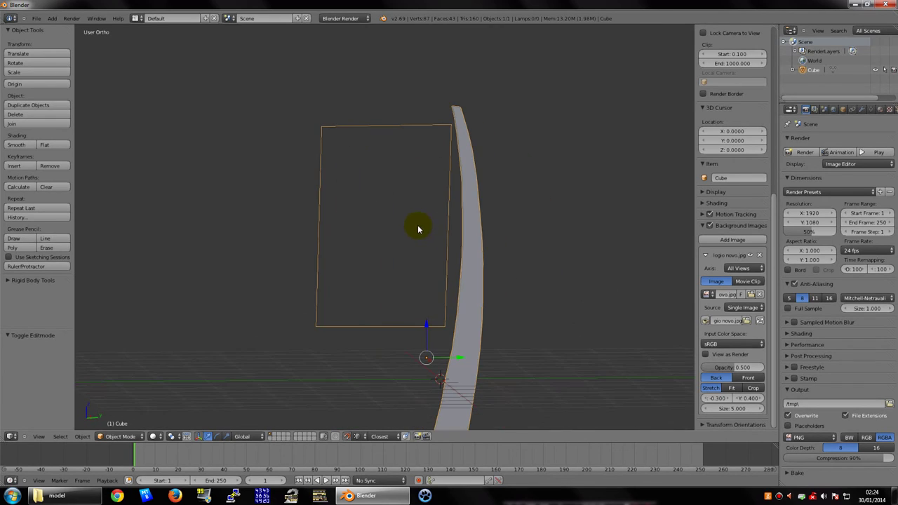
pyautogui.moveTo(370, 187)
pyautogui.mouseDown(button='middle')
pyautogui.moveTo(355, 178)
pyautogui.moveTo(369, 215)
pyautogui.mouseUp(button='middle')
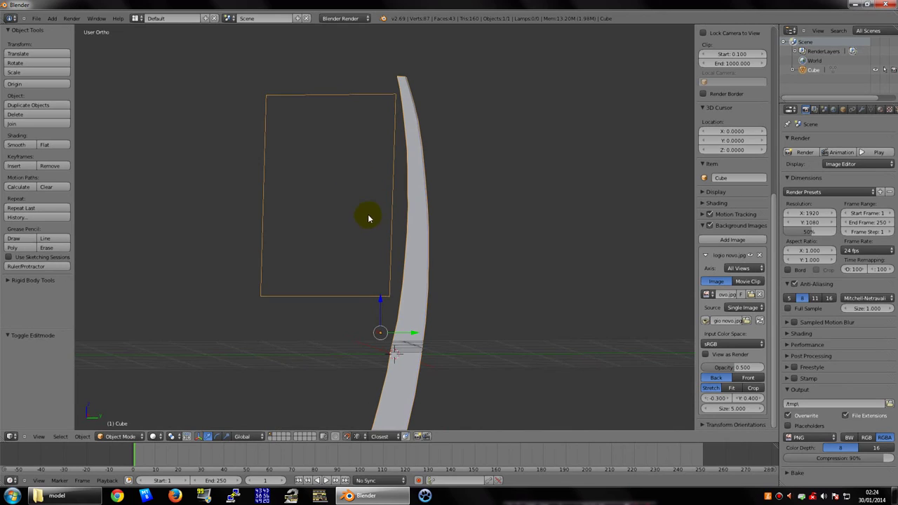
pyautogui.press('KP_3')
pyautogui.scroll(-2, 393, 200)
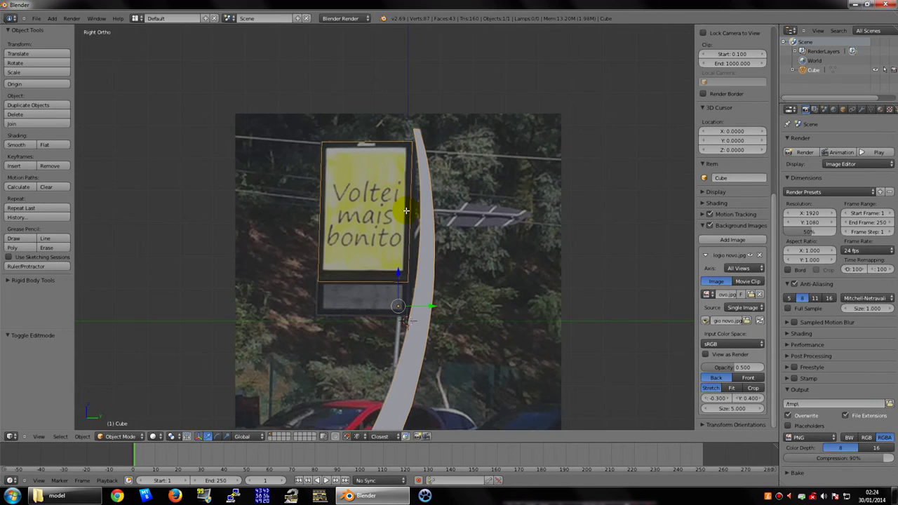
pyautogui.press('Tab')
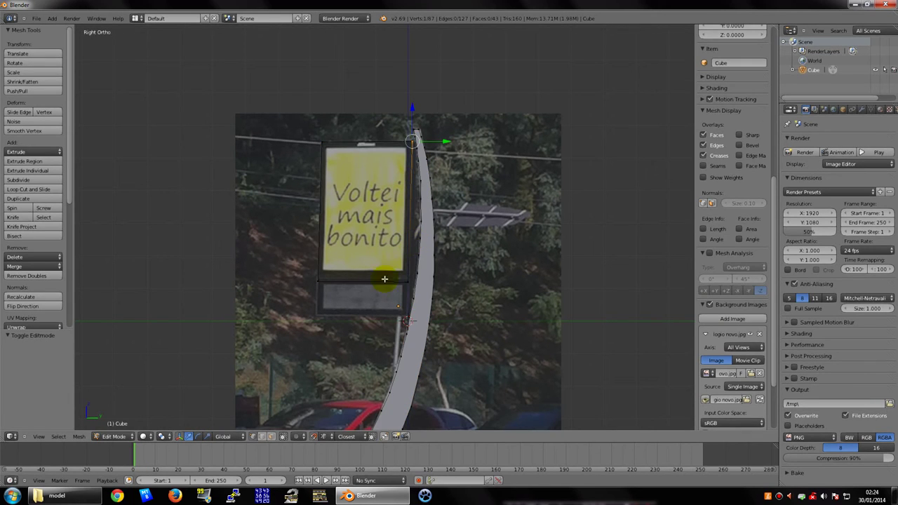
# - Select the sign outline vertices and delete them
pyautogui.keyDown('shift'); pyautogui.rightClick(385, 279); pyautogui.keyUp('shift')
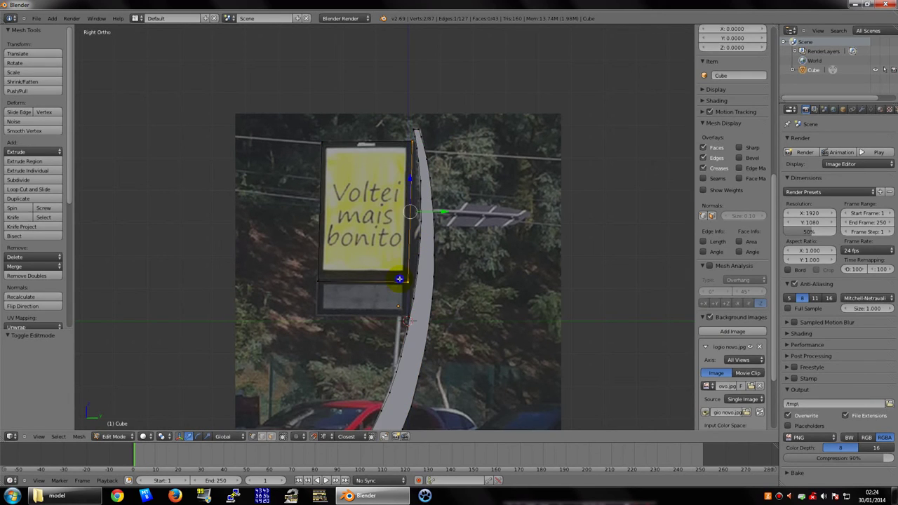
pyautogui.keyDown('shift'); pyautogui.rightClick(333, 139); pyautogui.keyUp('shift')
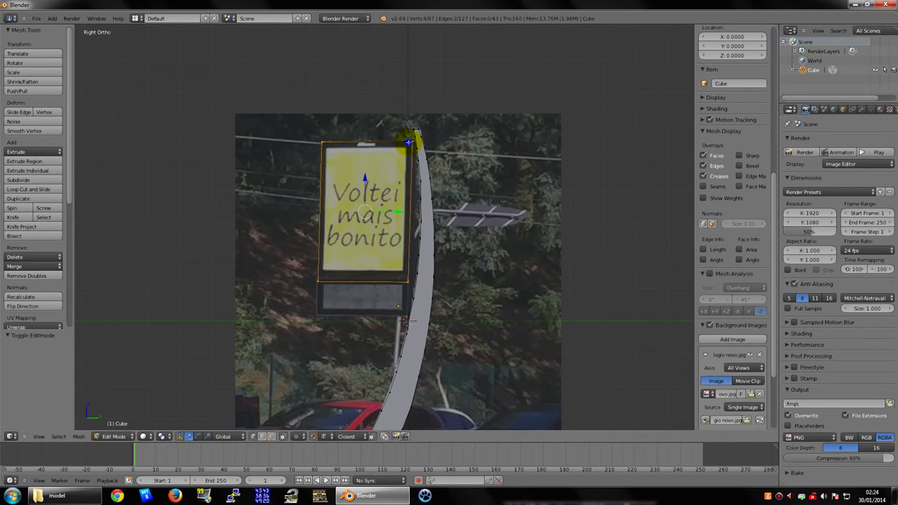
pyautogui.keyDown('shift'); pyautogui.rightClick(422, 136); pyautogui.keyUp('shift')
pyautogui.scroll(2, 421, 136)
pyautogui.scroll(5, 430, 236)
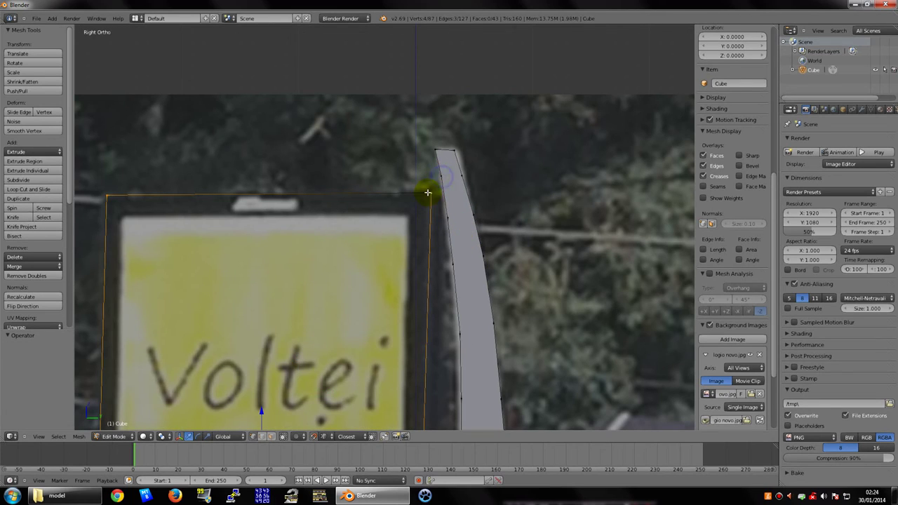
pyautogui.press('x')
pyautogui.click(402, 164)
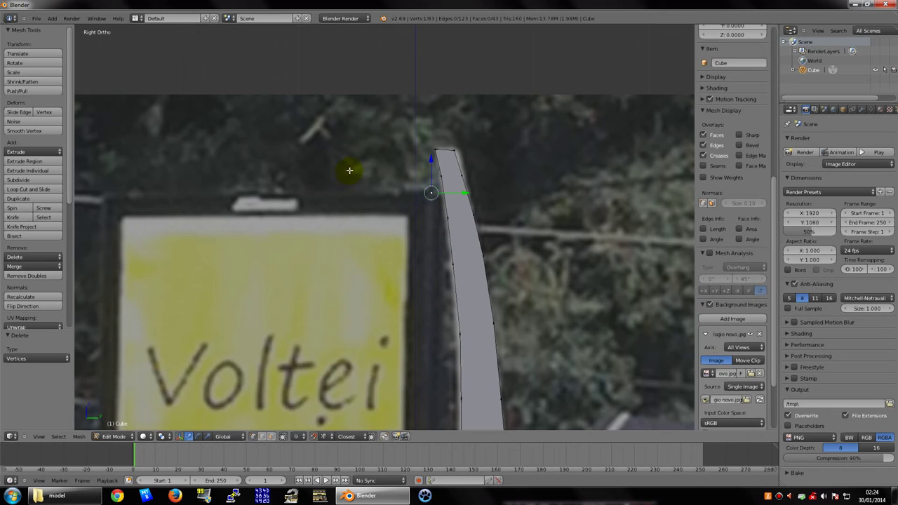
# - Snap the 3D cursor back to the world origin
pyautogui.hotkey('shift', 's')
pyautogui.click(351, 170)
pyautogui.scroll(-8, 371, 185)
# - Return to Object Mode, deselect everything, and bring up the Add > Mesh primitives list
pyautogui.scroll(-1, 372, 195)
pyautogui.press('Tab')
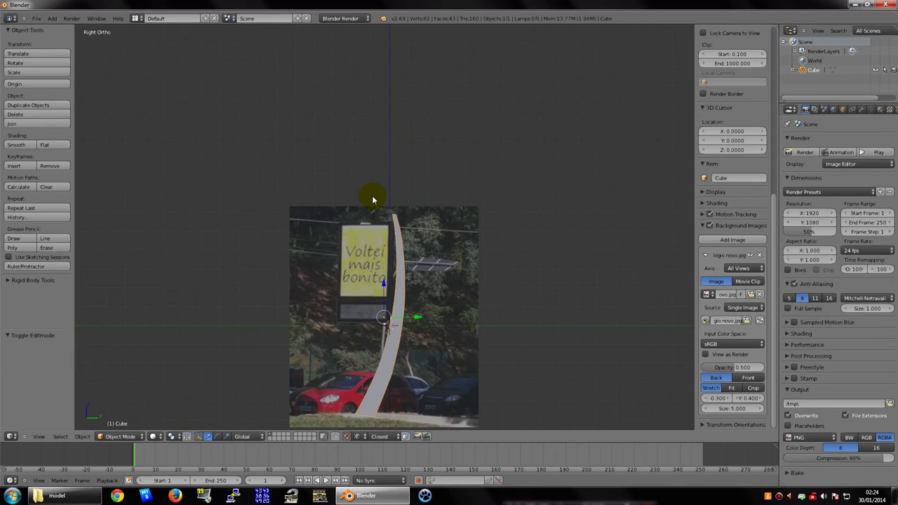
pyautogui.press('a')
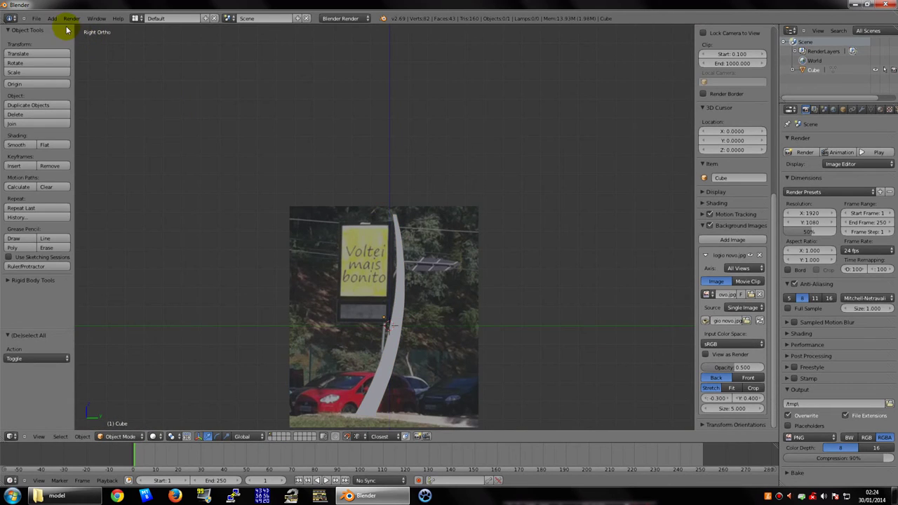
pyautogui.click(52, 20)
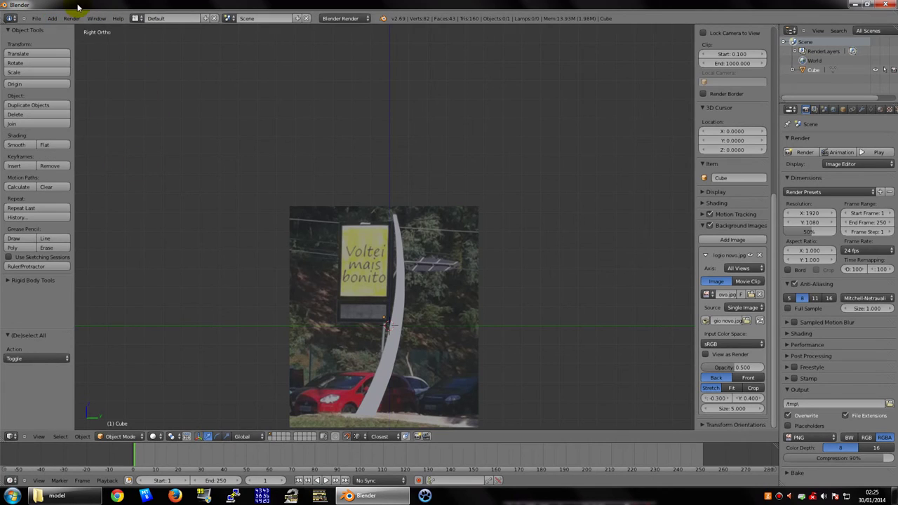
pyautogui.click(52, 18)
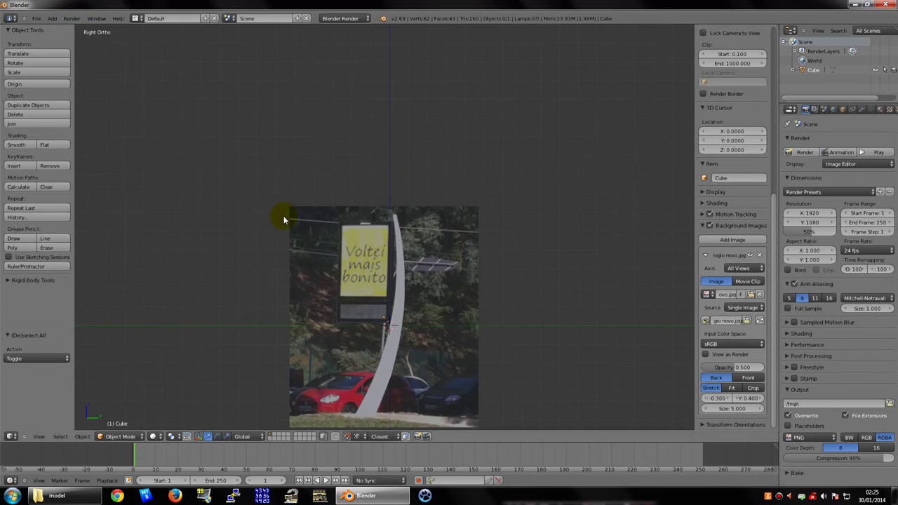
pyautogui.click(52, 18)
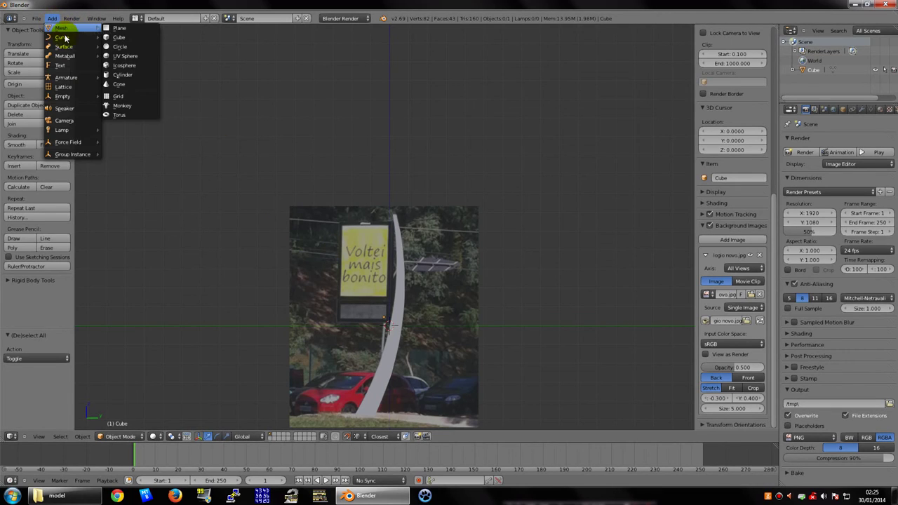
# - Add a new cube and drop it beside the post
pyautogui.click(115, 38)
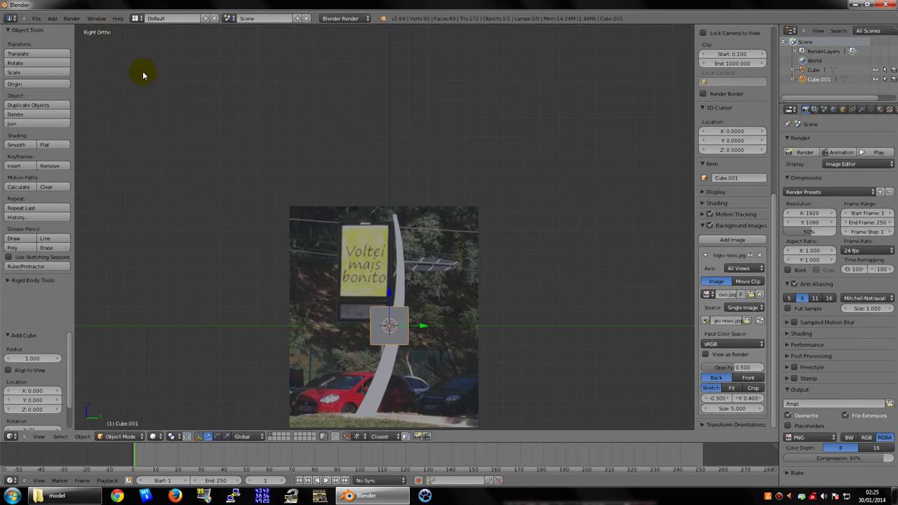
pyautogui.scroll(-2, 410, 287)
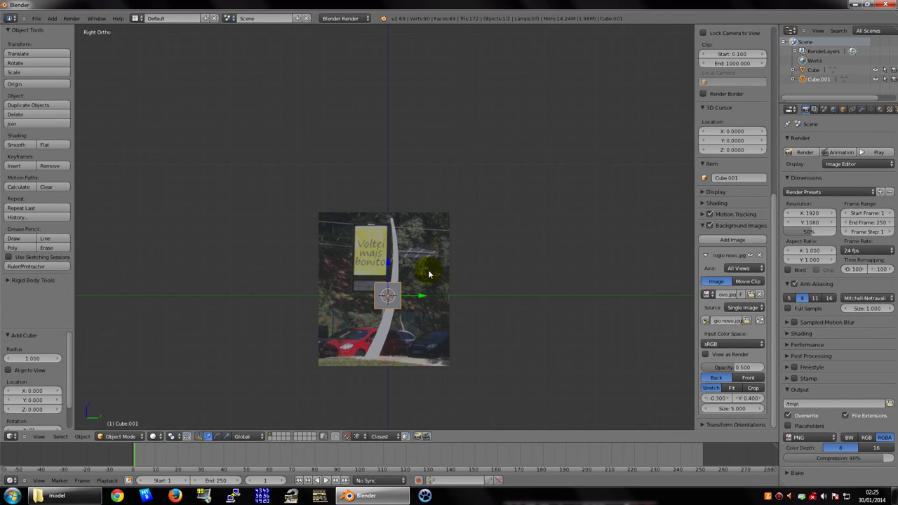
pyautogui.scroll(1, 393, 290)
pyautogui.scroll(1, 420, 308)
pyautogui.press('g')
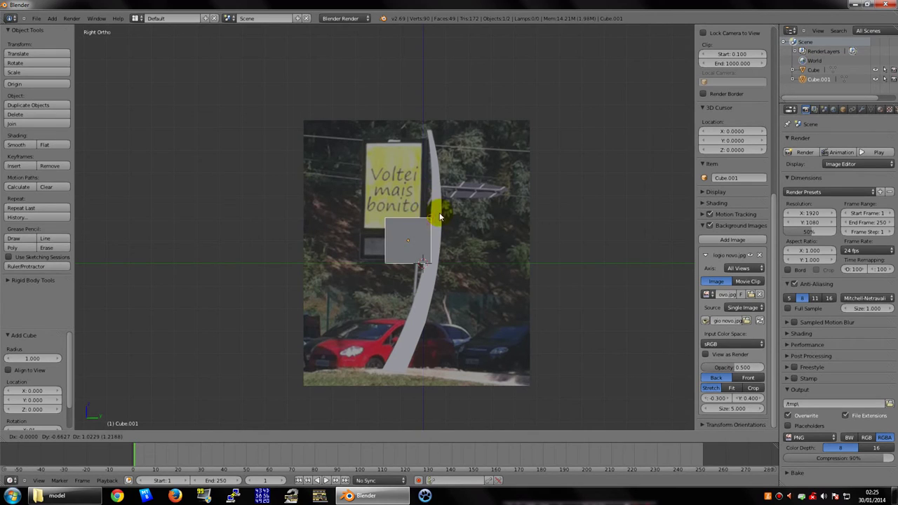
pyautogui.click(469, 218)
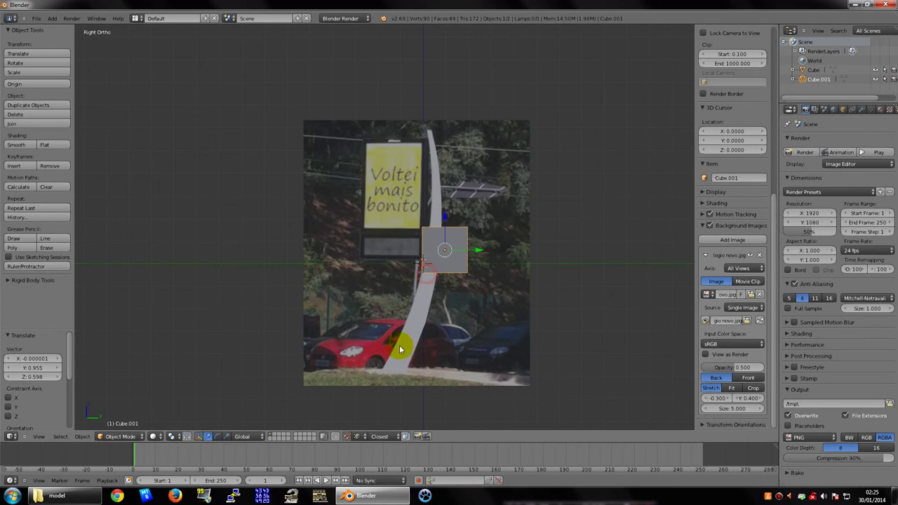
# - Reposition the cube over the sign's upper part and enter Edit Mode on it
pyautogui.press('g')
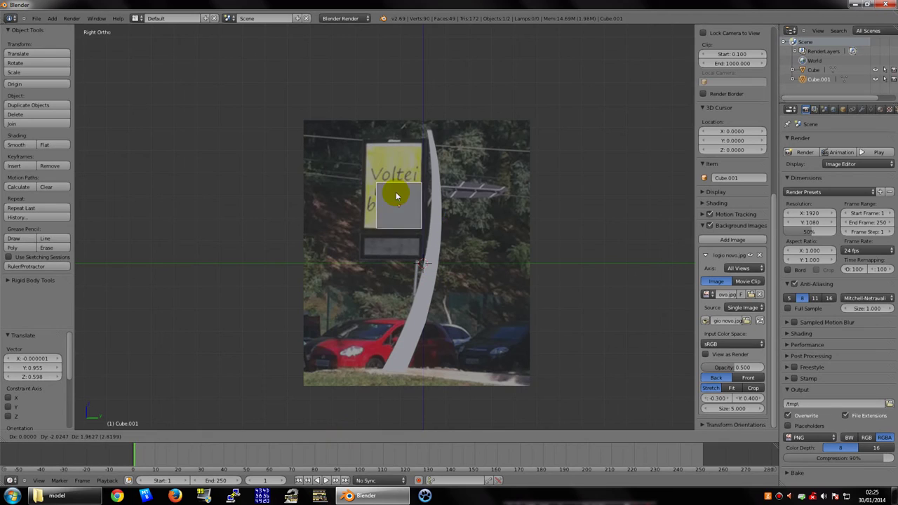
pyautogui.click(393, 177)
pyautogui.scroll(2, 415, 201)
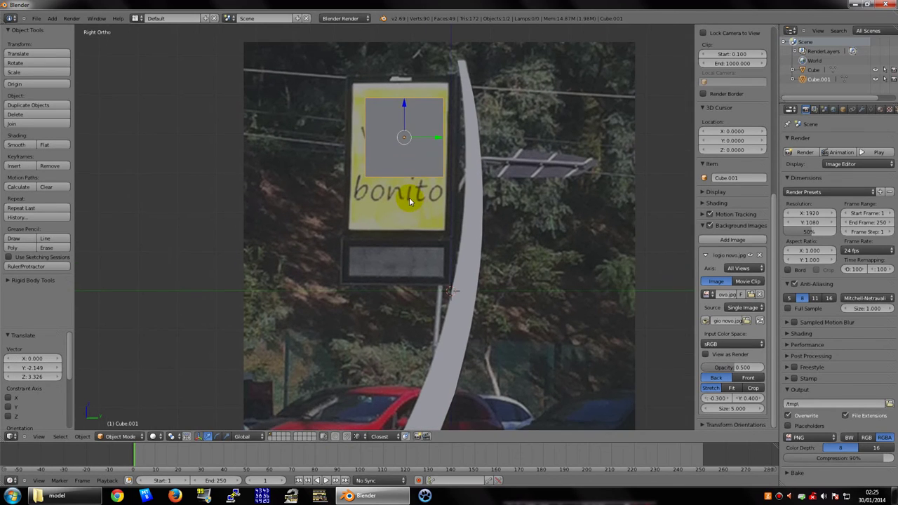
pyautogui.scroll(1, 407, 175)
pyautogui.press('g')
pyautogui.click(402, 158)
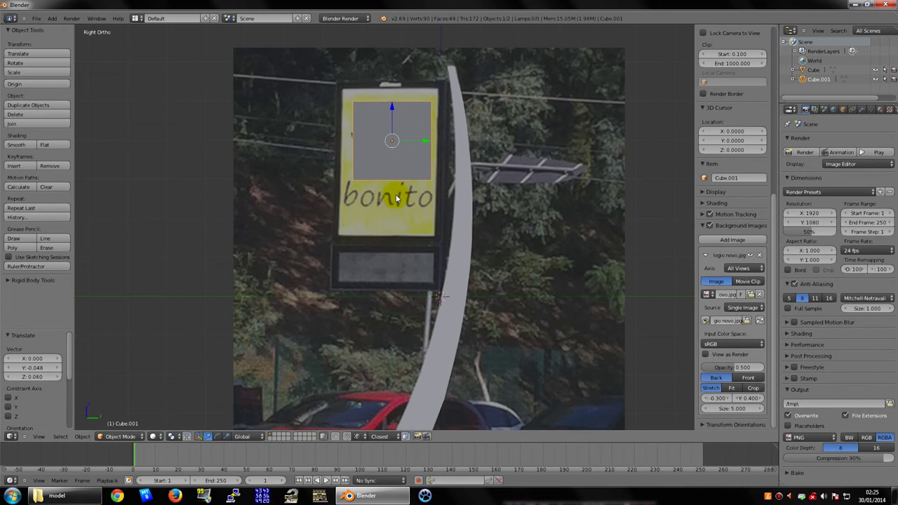
pyautogui.scroll(-2, 404, 171)
pyautogui.scroll(-2, 392, 181)
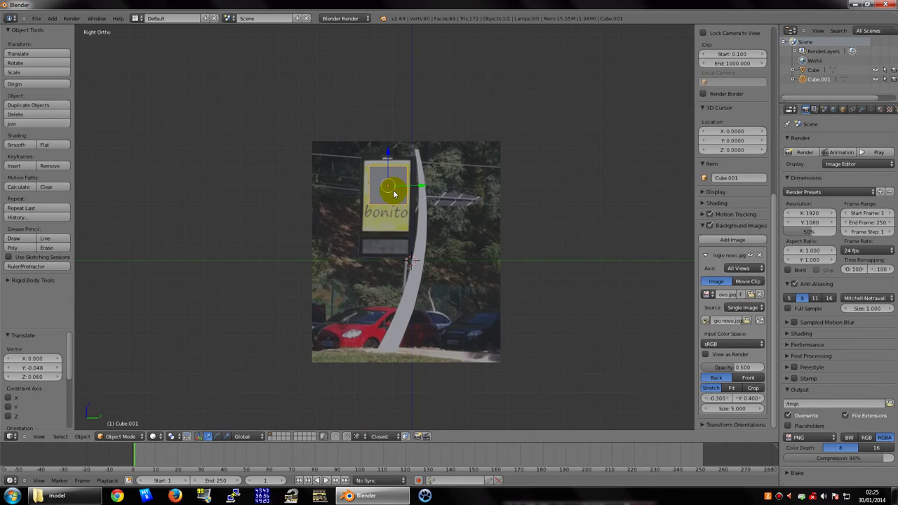
pyautogui.scroll(3, 372, 180)
pyautogui.press('Tab')
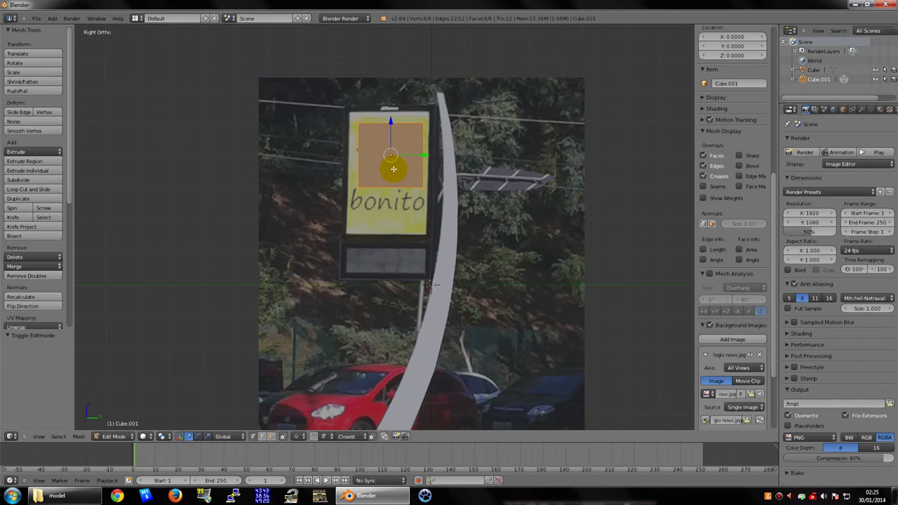
# - Deselect the cube's geometry and zoom in on it in the Right side view
pyautogui.press('a')
pyautogui.scroll(2, 393, 179)
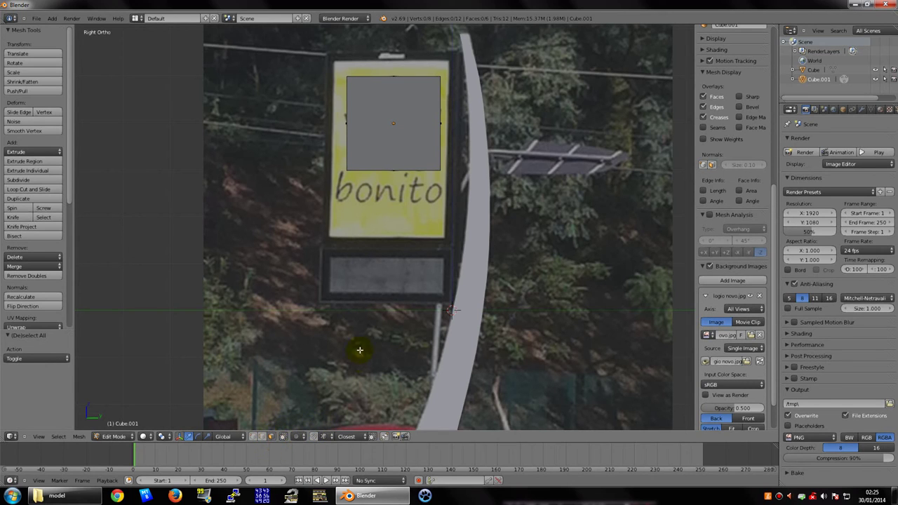
pyautogui.scroll(4, 395, 170)
pyautogui.moveTo(435, 189); pyautogui.dragTo(410, 179, button='middle')
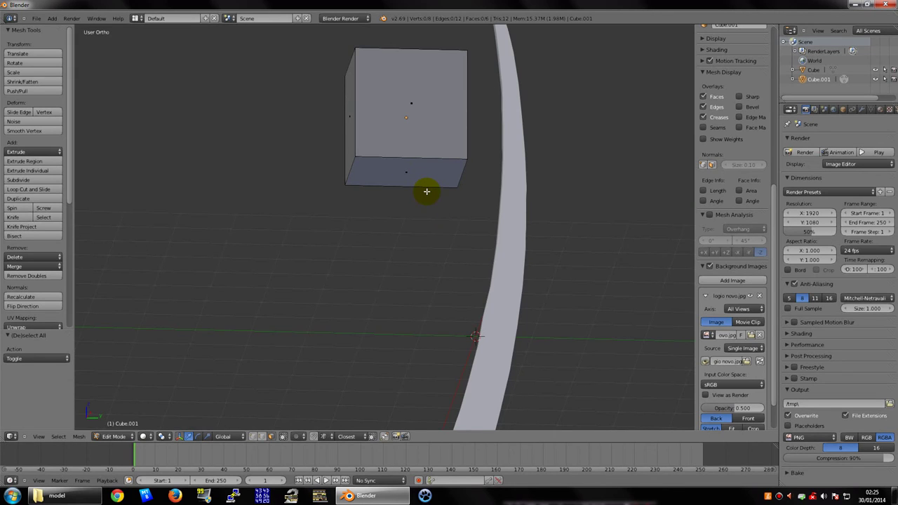
pyautogui.press('KP_3')
pyautogui.scroll(5, 407, 257)
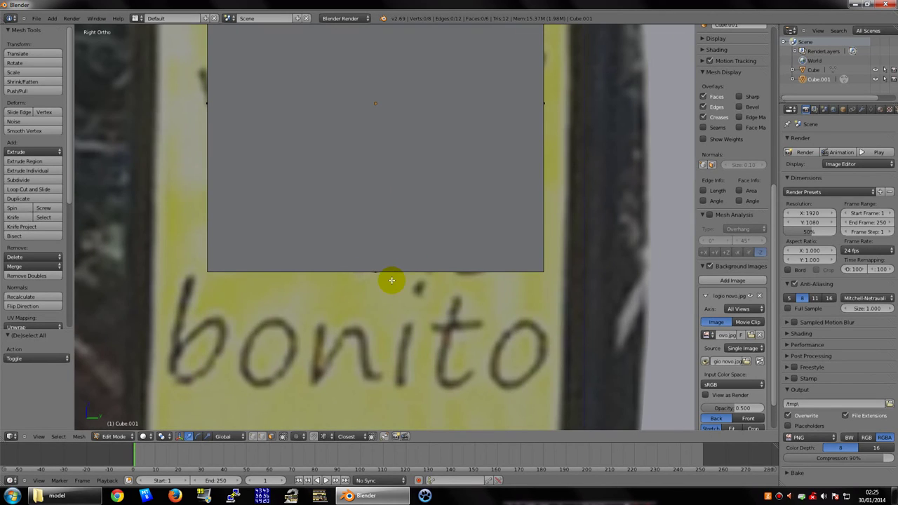
pyautogui.scroll(3, 395, 282)
pyautogui.scroll(-2, 395, 282)
pyautogui.scroll(2, 394, 282)
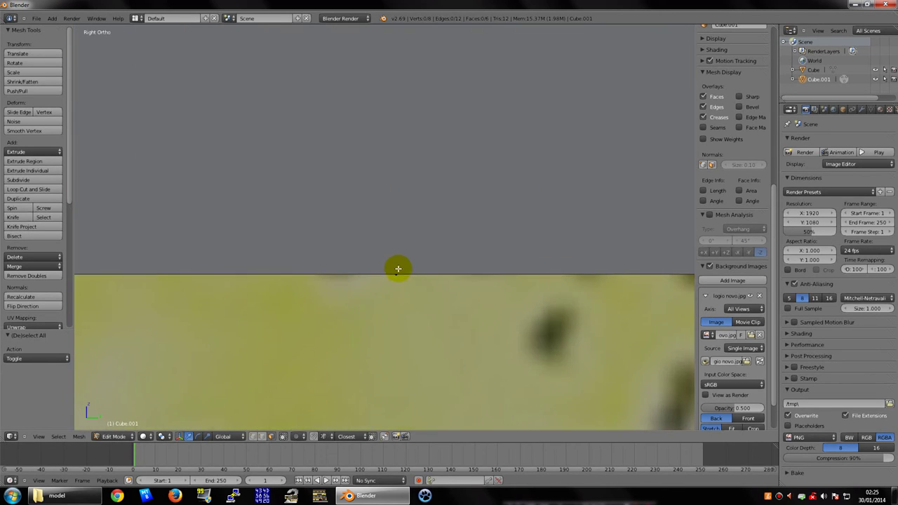
pyautogui.scroll(2, 395, 283)
pyautogui.scroll(1, 397, 288)
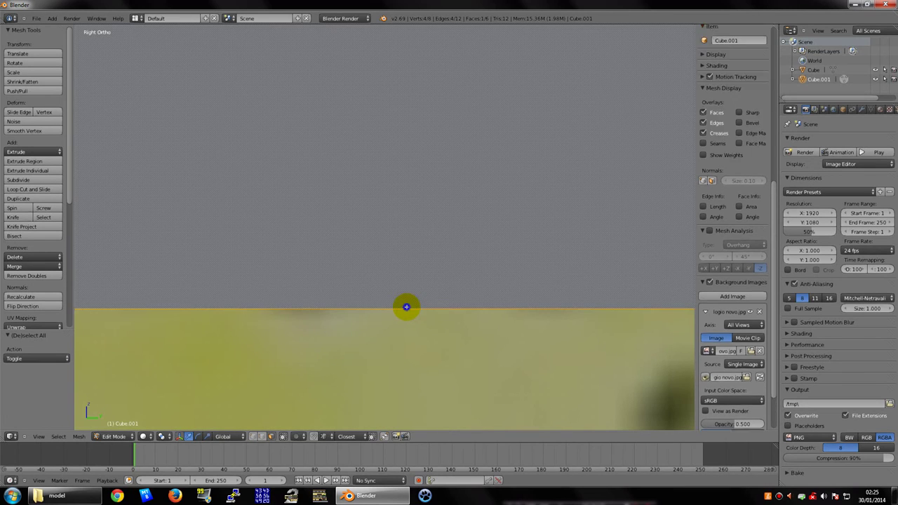
# - Select the cube's bottom face and bottom edge on the sign
pyautogui.rightClick(406, 307)
pyautogui.scroll(-3, 406, 305)
pyautogui.scroll(3, 407, 302)
pyautogui.scroll(-1, 404, 281)
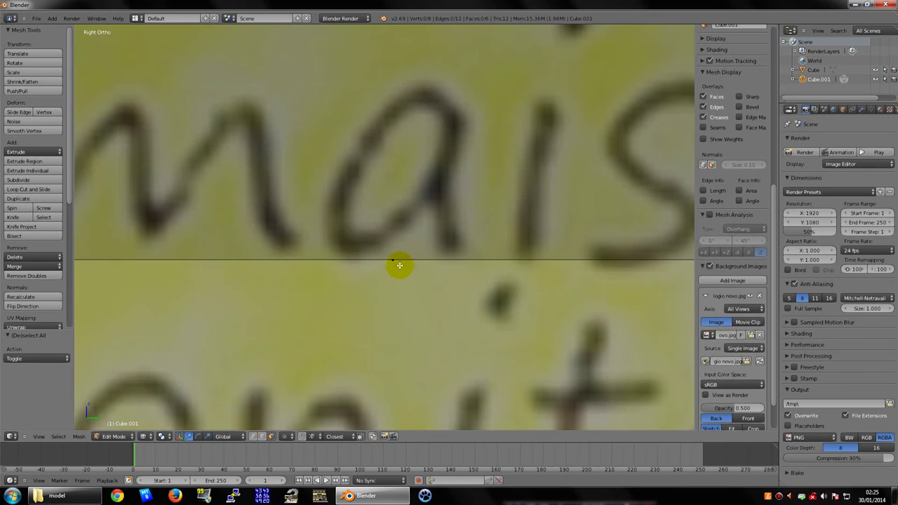
pyautogui.rightClick(399, 263)
pyautogui.scroll(-2, 399, 274)
pyautogui.scroll(-4, 399, 275)
pyautogui.scroll(-2, 399, 274)
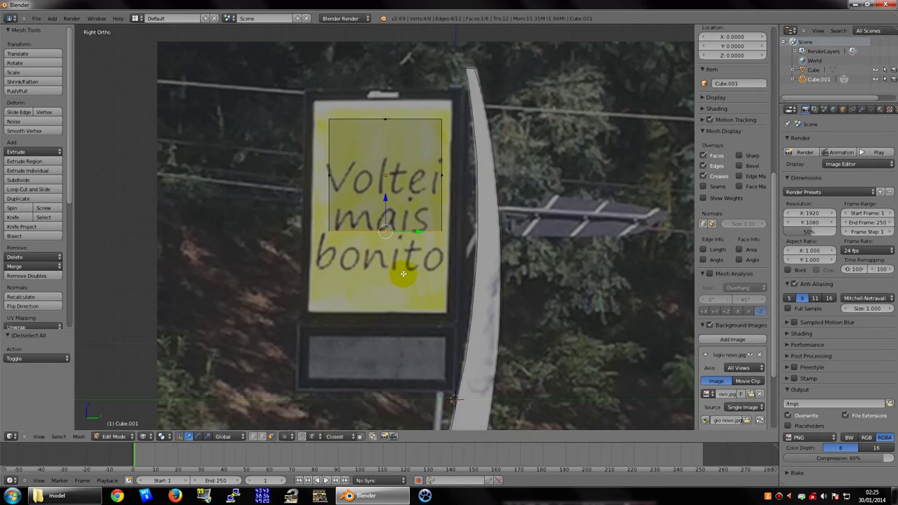
pyautogui.scroll(-3, 399, 270)
# - Move the selected edge along Z to line up with the sign's top
pyautogui.press('g')
pyautogui.press('z')
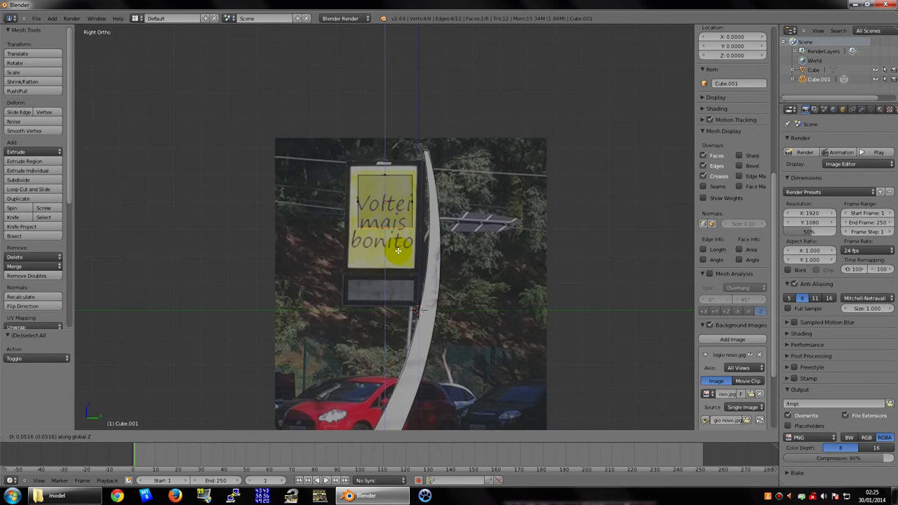
pyautogui.click(393, 325)
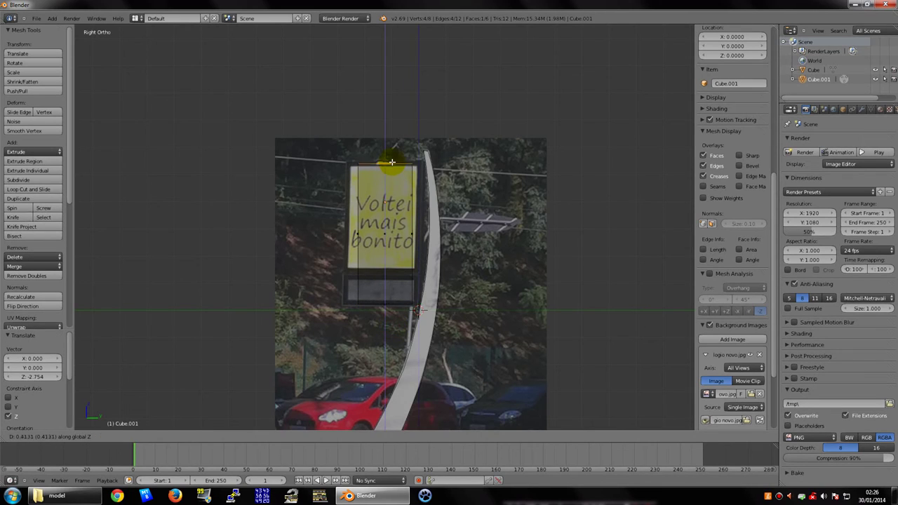
pyautogui.press('g')
pyautogui.press('z')
pyautogui.click(420, 247)
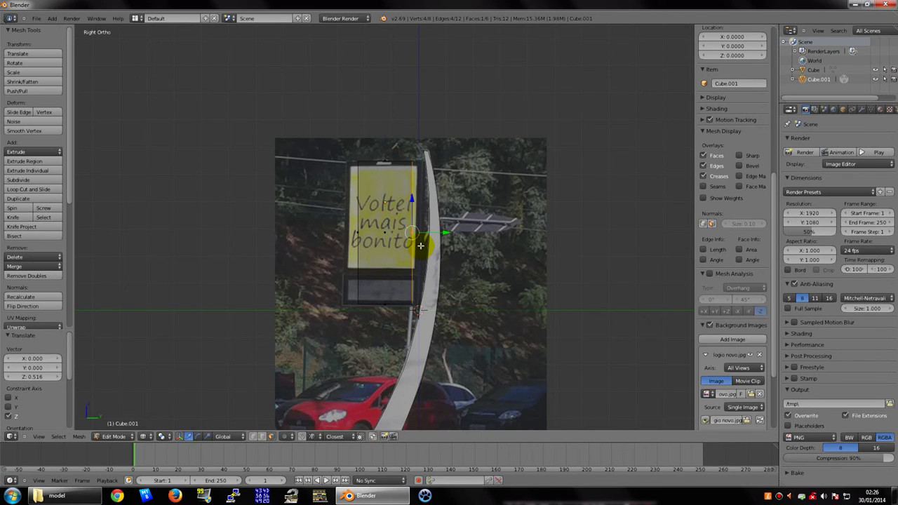
# - Slide edges along Y to match the sign's right and left sides
pyautogui.press('g')
pyautogui.press('x')
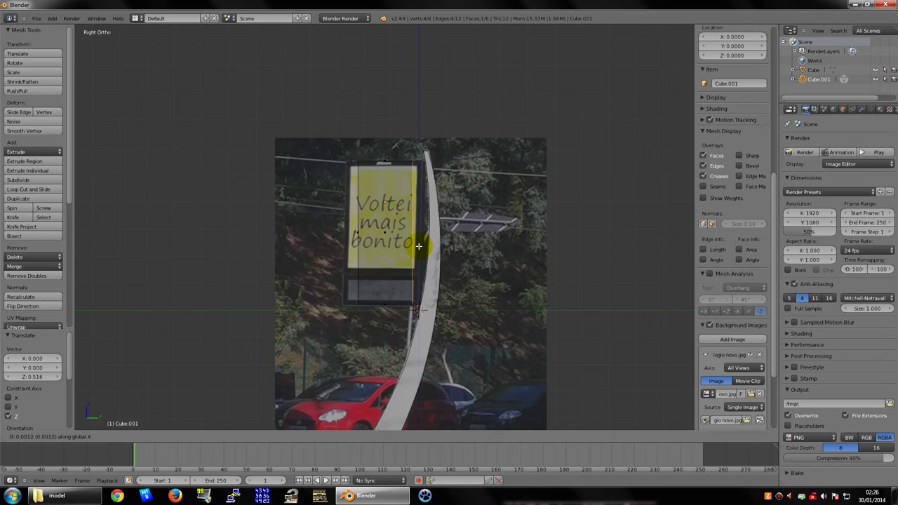
pyautogui.press('y')
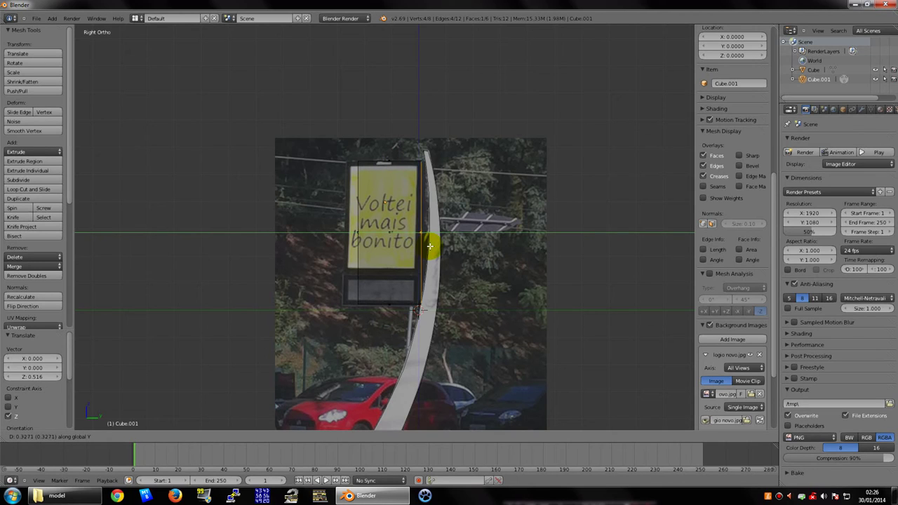
pyautogui.click(430, 245)
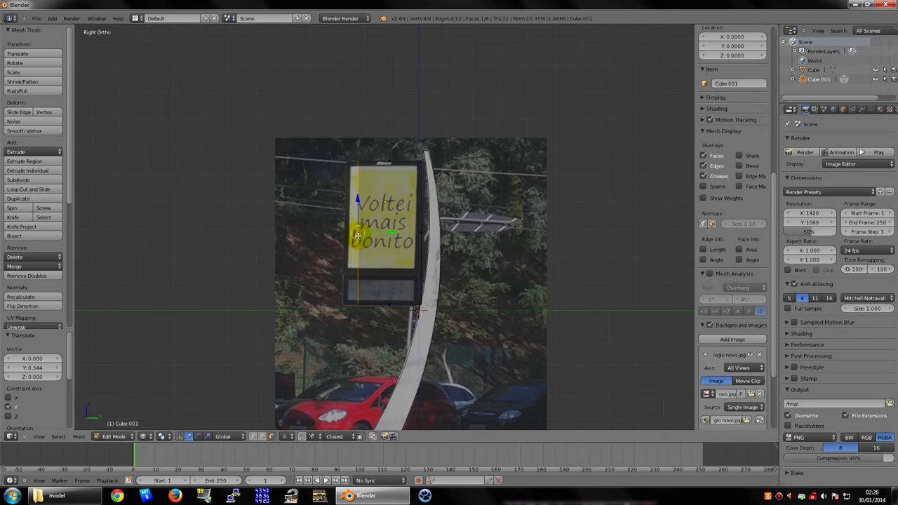
pyautogui.press('g')
pyautogui.press('y')
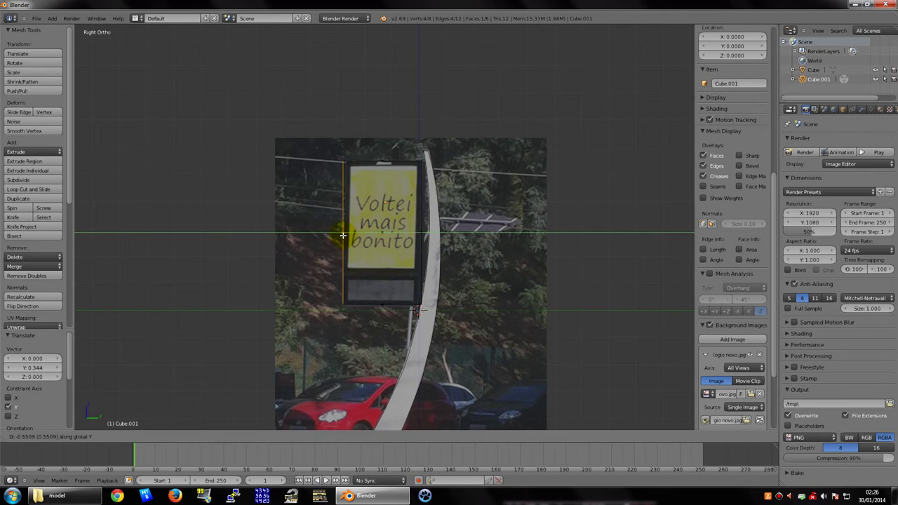
pyautogui.click(343, 233)
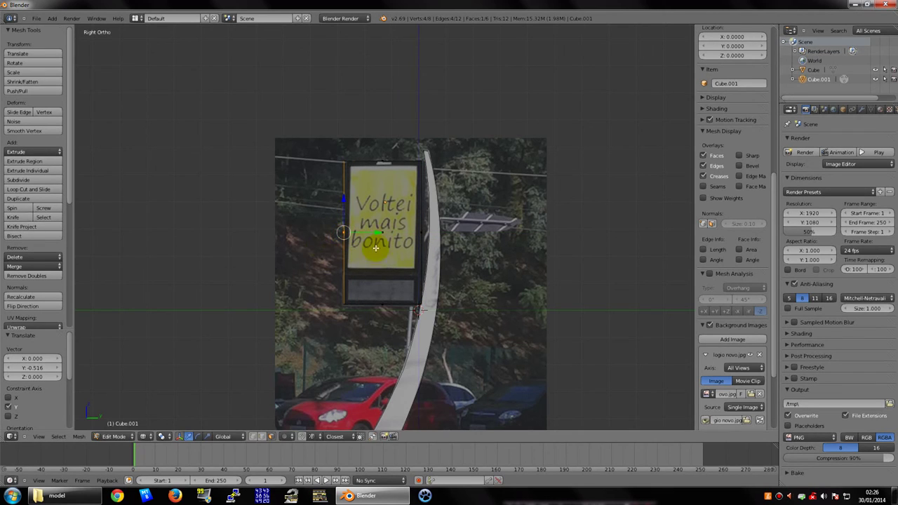
# - Orbit and offset the geometry along X to set the board's depth
pyautogui.scroll(-4, 376, 248)
pyautogui.scroll(5, 422, 242)
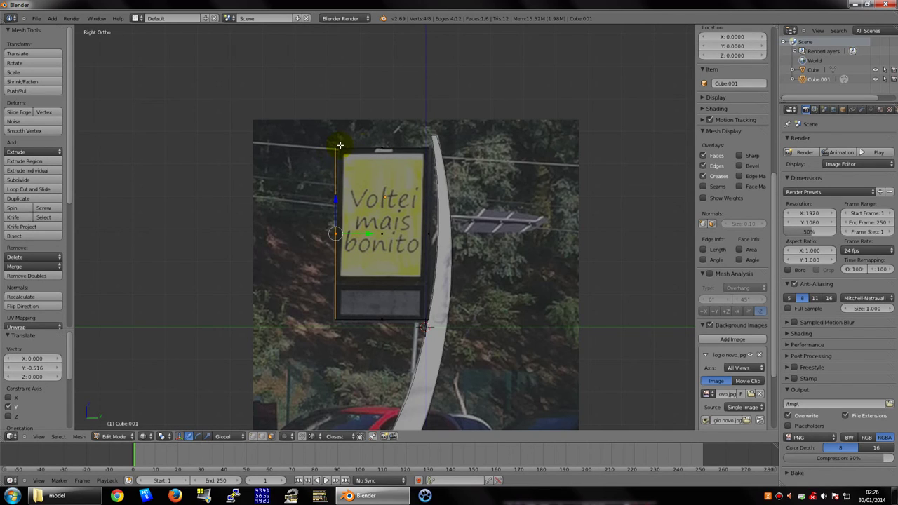
pyautogui.moveTo(381, 255)
pyautogui.mouseDown(button='middle')
pyautogui.moveTo(481, 279)
pyautogui.moveTo(522, 320)
pyautogui.moveTo(573, 307)
pyautogui.moveTo(456, 186)
pyautogui.moveTo(423, 188)
pyautogui.moveTo(456, 239)
pyautogui.moveTo(459, 220)
pyautogui.moveTo(428, 295)
pyautogui.moveTo(364, 305)
pyautogui.moveTo(386, 307)
pyautogui.mouseUp(button='middle')
pyautogui.press('g')
pyautogui.press('x')
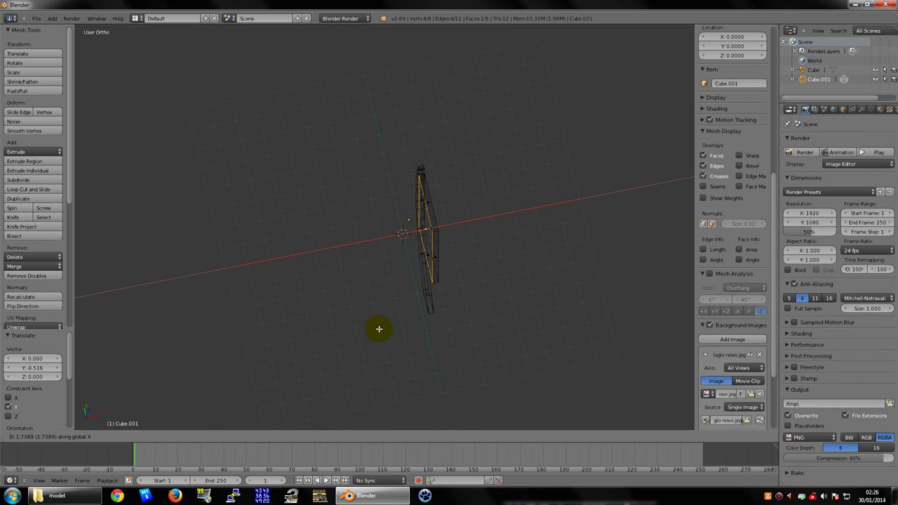
pyautogui.click(379, 328)
# - In Top view, move the selected edge to a new X position
pyautogui.press('KP_7')
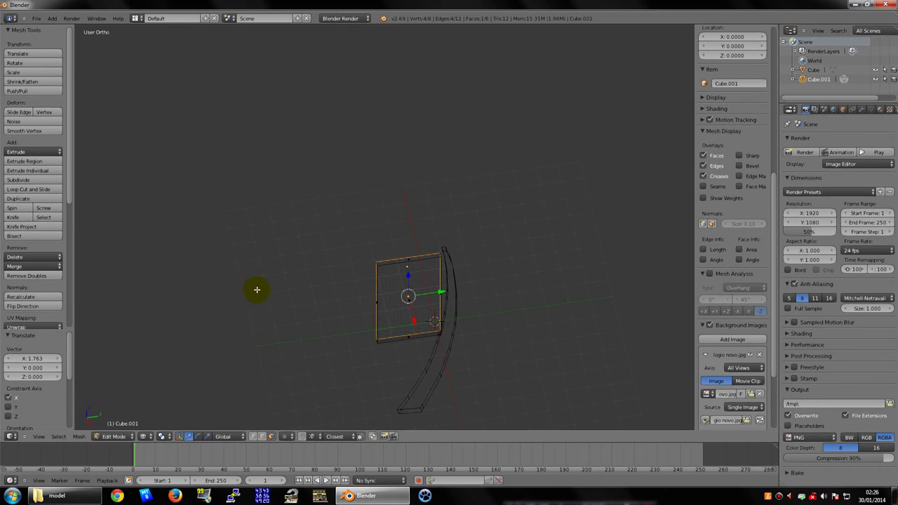
pyautogui.scroll(6, 291, 307)
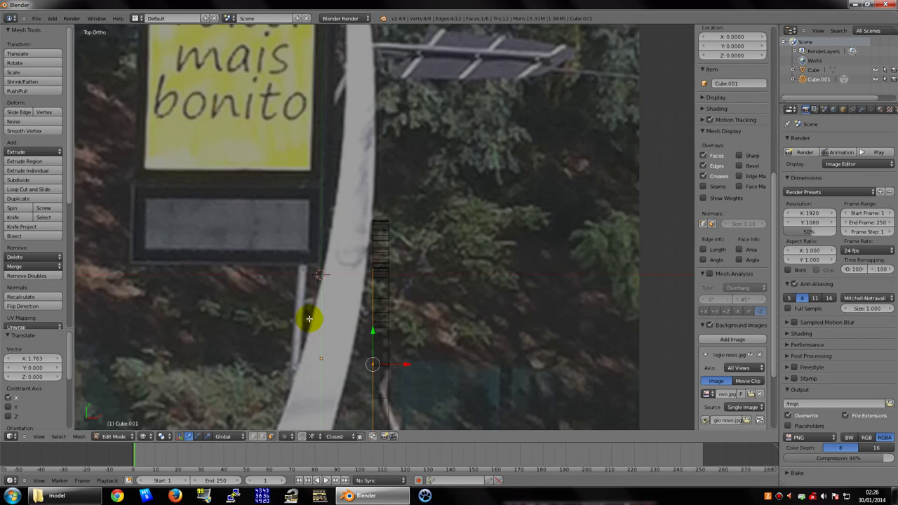
pyautogui.keyDown('shift'); pyautogui.scroll(-3, 311, 317); pyautogui.keyUp('shift')
pyautogui.keyDown('shift'); pyautogui.scroll(-1, 316, 245); pyautogui.keyUp('shift')
pyautogui.keyDown('shift'); pyautogui.scroll(1, 257, 271); pyautogui.keyUp('shift')
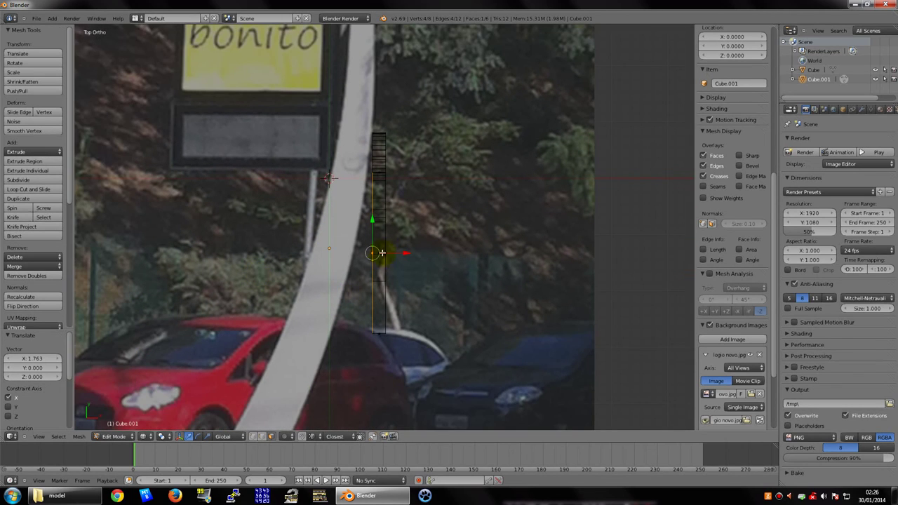
pyautogui.keyDown('shift'); pyautogui.scroll(2, 361, 271); pyautogui.keyUp('shift')
pyautogui.scroll(3, 359, 270)
pyautogui.scroll(2, 359, 270)
pyautogui.keyDown('ctrl'); pyautogui.scroll(3, 393, 224); pyautogui.keyUp('ctrl')
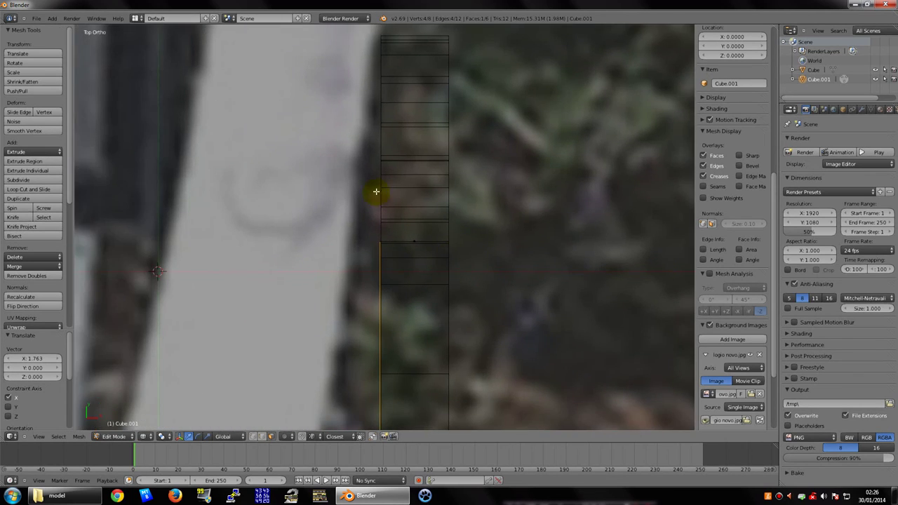
pyautogui.press('g')
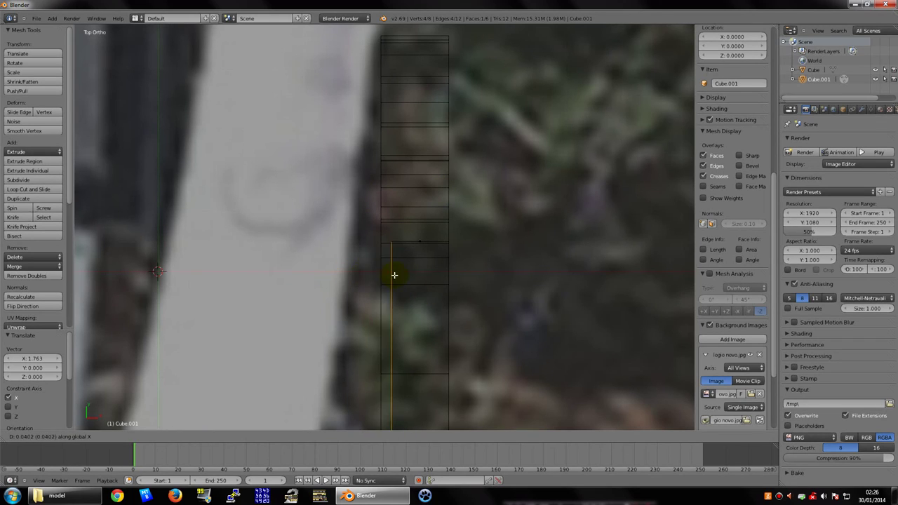
pyautogui.press('x')
pyautogui.press('x')
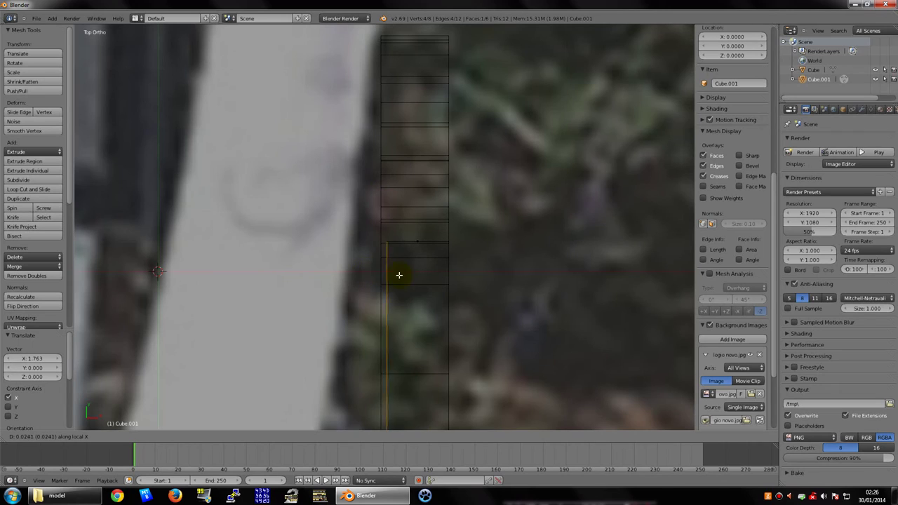
pyautogui.click(402, 270)
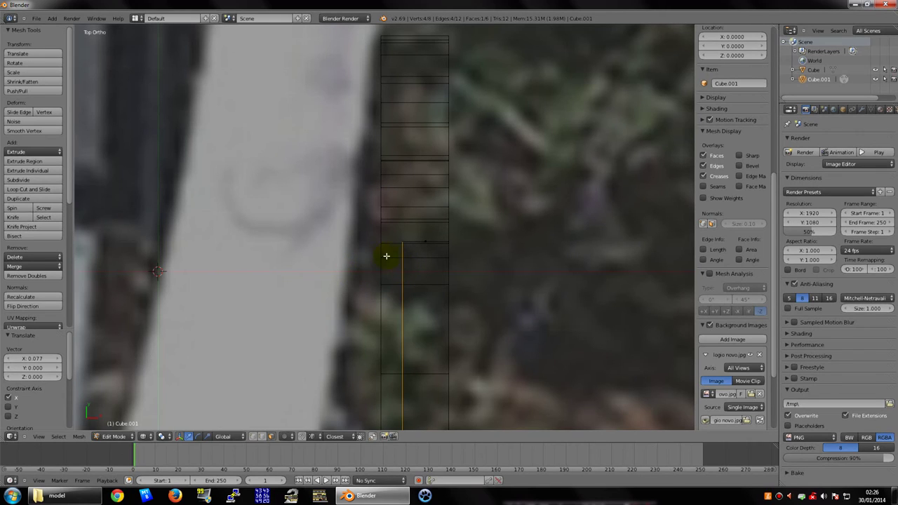
# - Place the edge at X -0.074, check the Snap Element list, and orbit to inspect the panel
pyautogui.scroll(3, 386, 256)
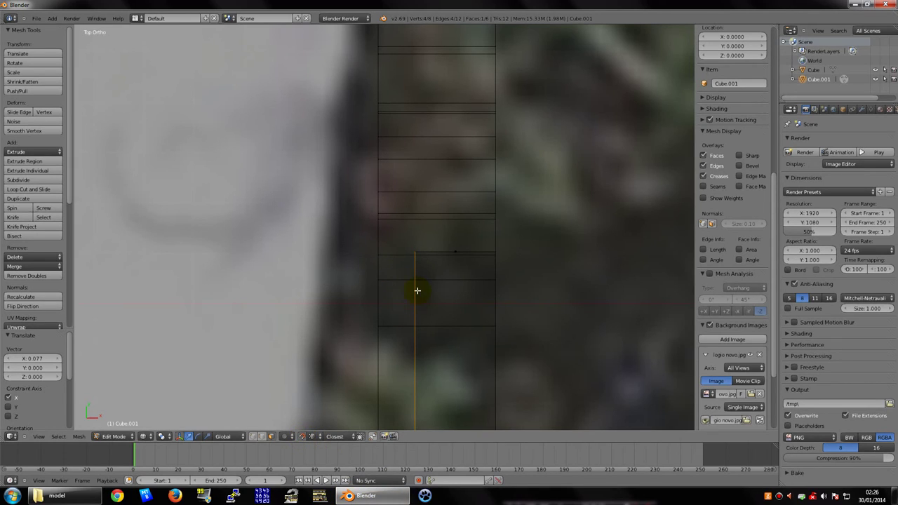
pyautogui.press('g')
pyautogui.press('x')
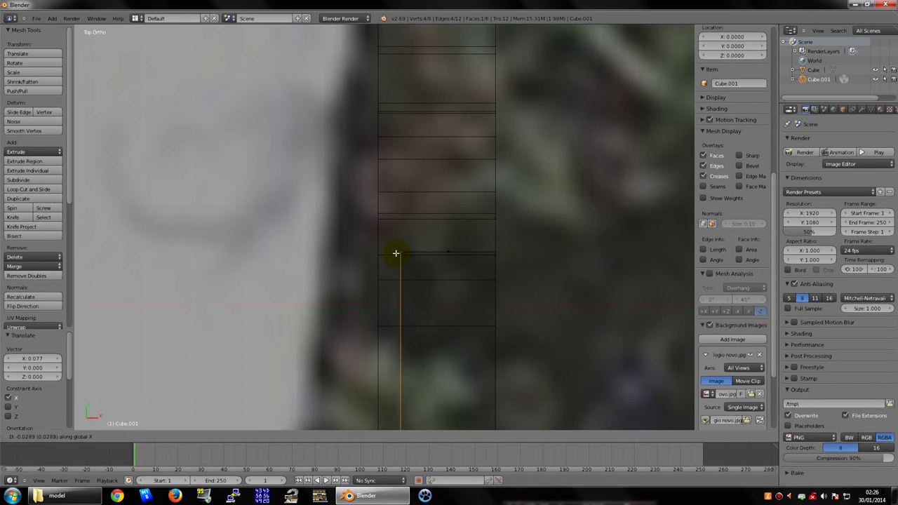
pyautogui.click(381, 251)
pyautogui.scroll(-1, 390, 313)
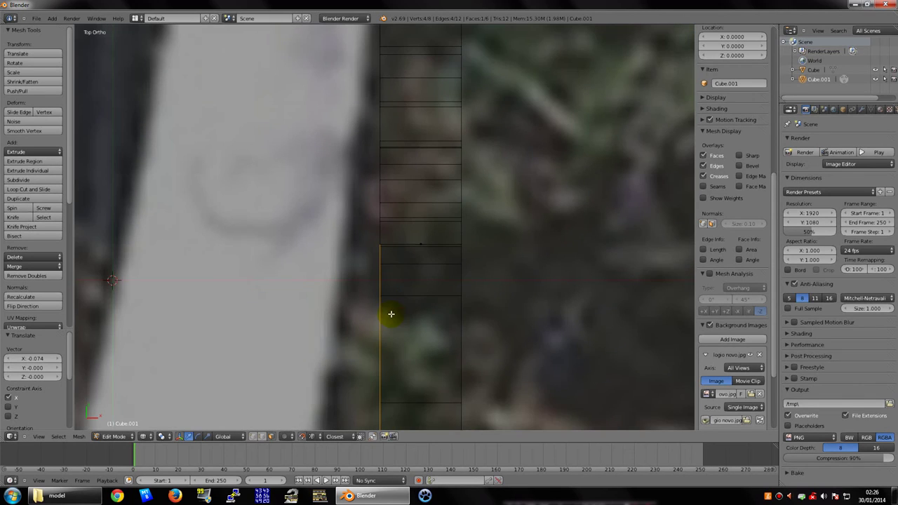
pyautogui.click(303, 438)
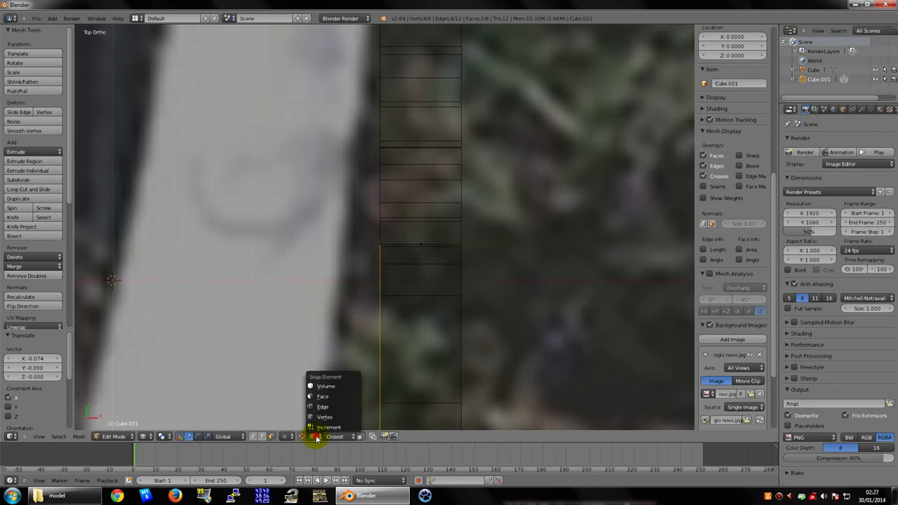
pyautogui.scroll(-3, 373, 283)
pyautogui.moveTo(386, 297)
pyautogui.mouseDown(button='middle')
pyautogui.moveTo(358, 258)
pyautogui.moveTo(381, 255)
pyautogui.moveTo(361, 248)
pyautogui.moveTo(403, 237)
pyautogui.moveTo(373, 246)
pyautogui.moveTo(362, 264)
pyautogui.moveTo(537, 256)
pyautogui.moveTo(431, 241)
pyautogui.moveTo(372, 253)
pyautogui.moveTo(367, 259)
pyautogui.moveTo(407, 288)
pyautogui.moveTo(360, 251)
pyautogui.moveTo(425, 287)
pyautogui.moveTo(376, 227)
pyautogui.moveTo(399, 203)
pyautogui.moveTo(402, 212)
pyautogui.moveTo(316, 195)
pyautogui.moveTo(343, 248)
pyautogui.moveTo(360, 258)
pyautogui.moveTo(242, 270)
pyautogui.moveTo(324, 277)
pyautogui.moveTo(343, 301)
pyautogui.moveTo(371, 252)
pyautogui.mouseUp(button='middle')
# - Deselect, return to Object Mode, and orbit to check the curved post and sign panel
pyautogui.press('a')
pyautogui.press('Tab')
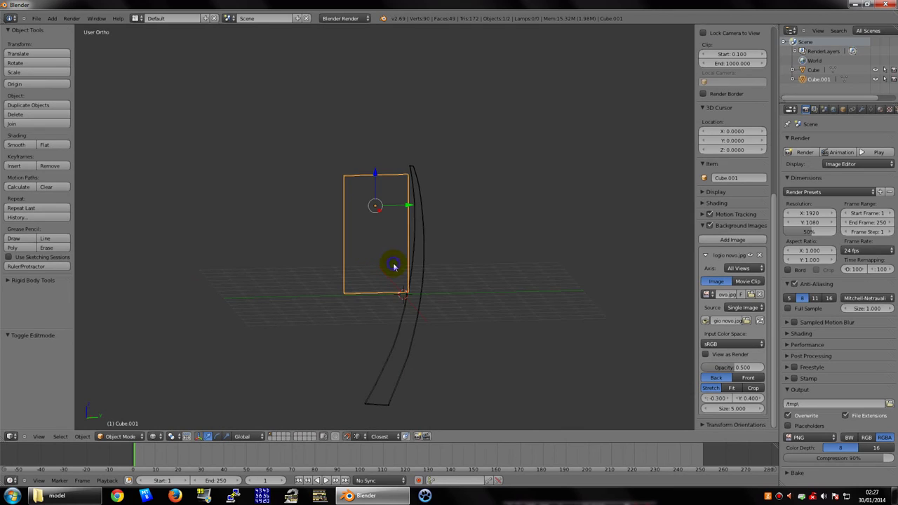
pyautogui.press('KP_3')
pyautogui.scroll(5, 411, 269)
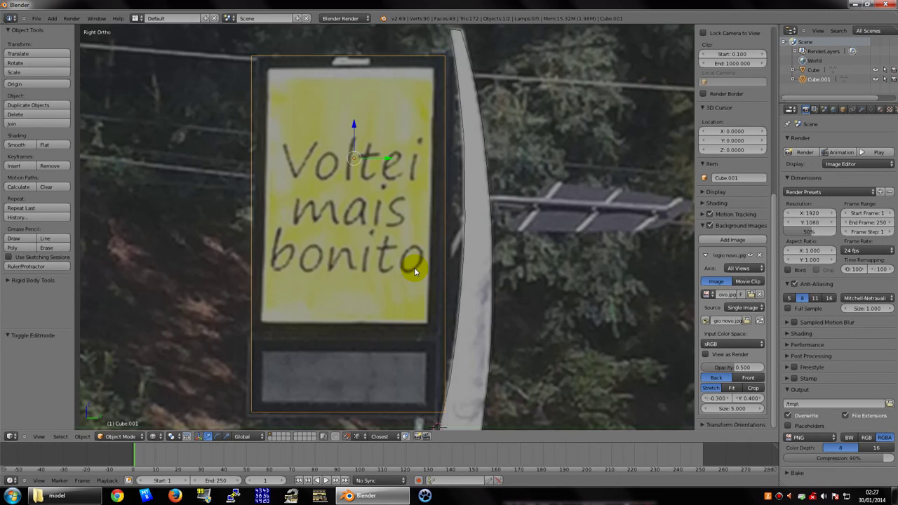
pyautogui.scroll(-3, 411, 277)
pyautogui.scroll(-2, 401, 292)
pyautogui.moveTo(401, 292)
pyautogui.mouseDown(button='middle')
pyautogui.moveTo(435, 315)
pyautogui.moveTo(436, 302)
pyautogui.mouseUp(button='middle')
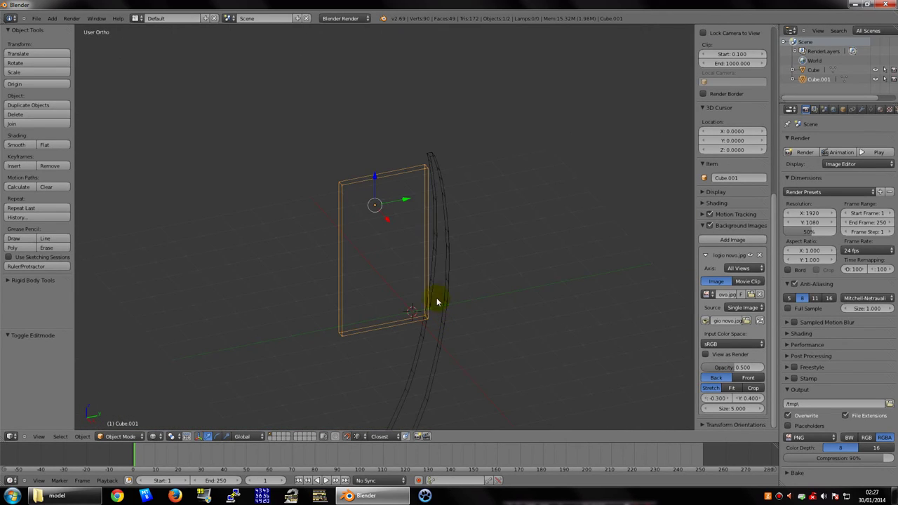
pyautogui.rightClick(444, 232)
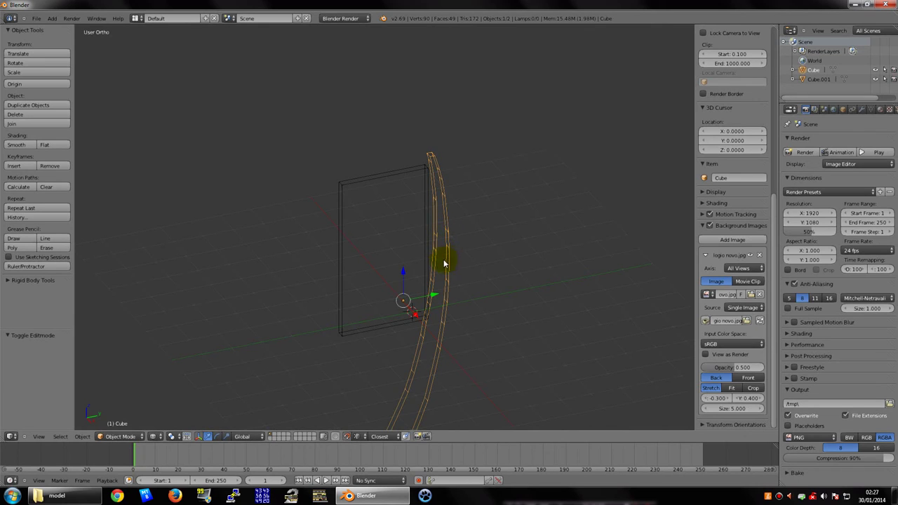
pyautogui.moveTo(437, 250)
pyautogui.mouseDown(button='middle')
pyautogui.moveTo(413, 181)
pyautogui.moveTo(429, 195)
pyautogui.mouseUp(button='middle')
pyautogui.rightClick(413, 174)
# - From the Right view, remove the 'logo novo.jpg' background image
pyautogui.press('KP_3')
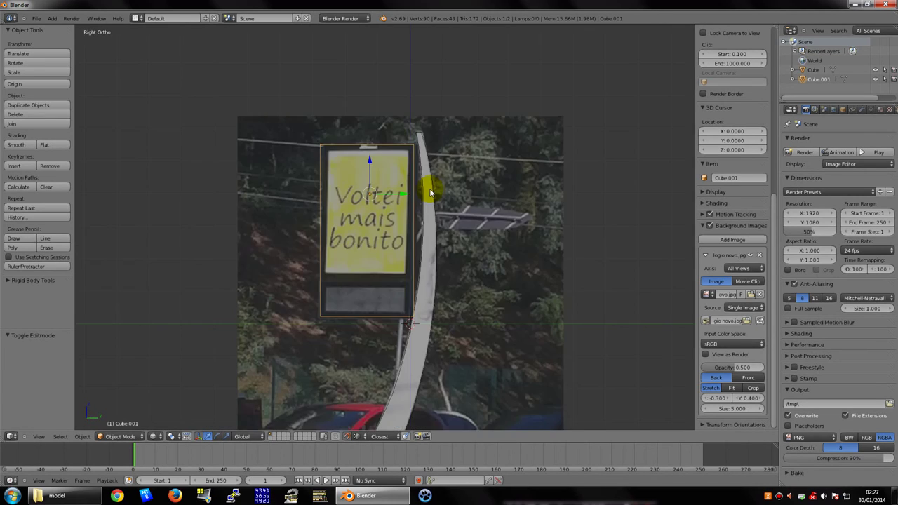
pyautogui.click(760, 256)
pyautogui.scroll(2, 441, 246)
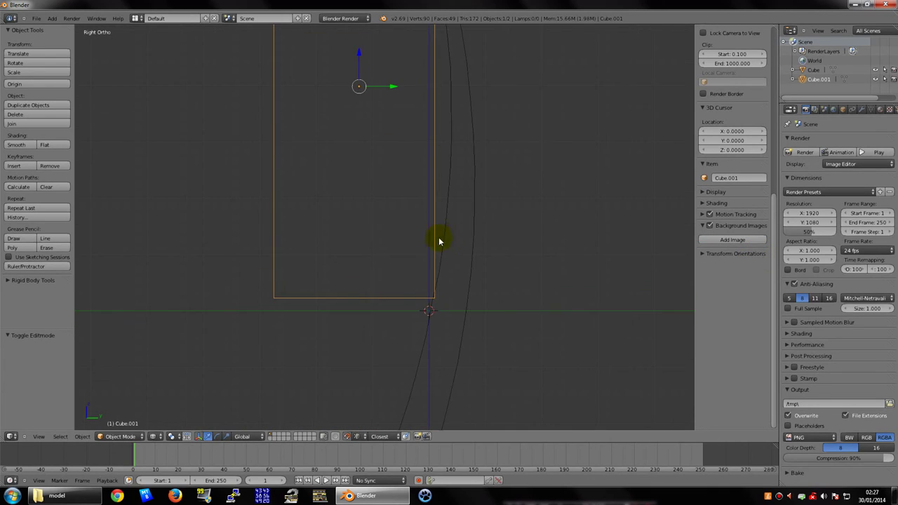
# - Lift the sign panel straight up along Z
pyautogui.press('g')
pyautogui.press('z')
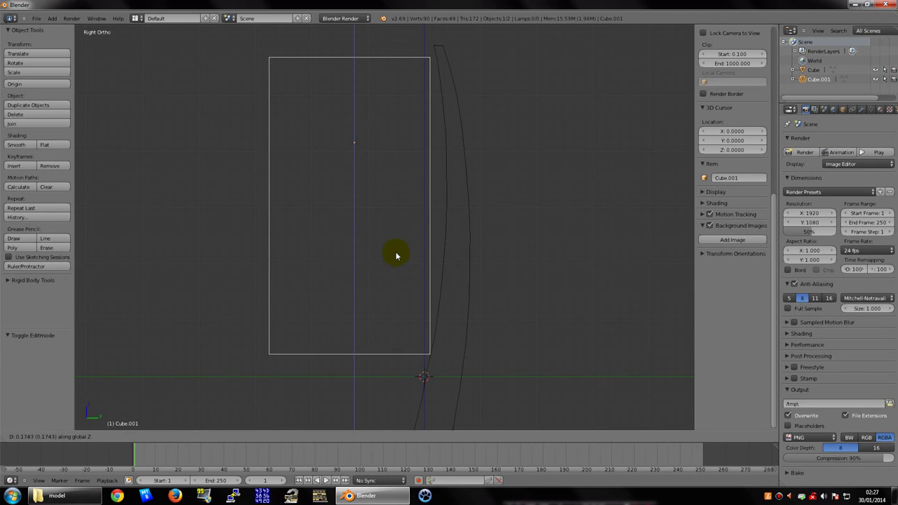
pyautogui.click(396, 253)
pyautogui.scroll(-1, 397, 252)
pyautogui.scroll(-3, 424, 232)
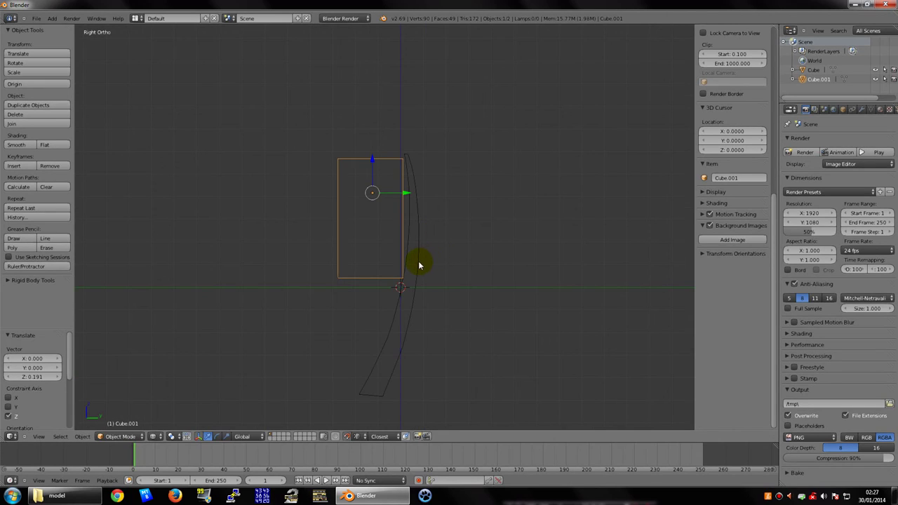
# - Select the curved post and try rotating it, cancelling both attempts
pyautogui.rightClick(419, 265)
pyautogui.scroll(1, 425, 250)
pyautogui.scroll(3, 427, 210)
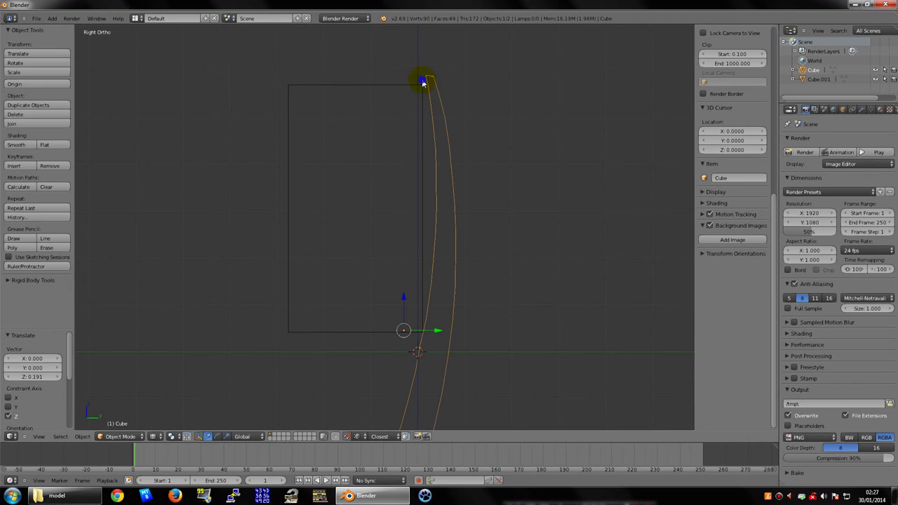
pyautogui.rightClick(423, 265)
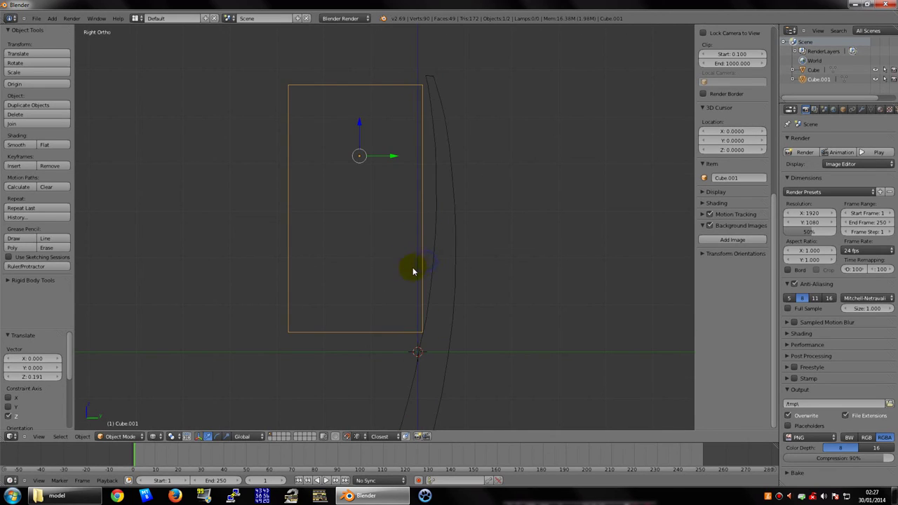
pyautogui.scroll(-3, 411, 232)
pyautogui.keyDown('shift'); pyautogui.moveTo(437, 280); pyautogui.dragTo(452, 278, button='middle'); pyautogui.keyUp('shift')
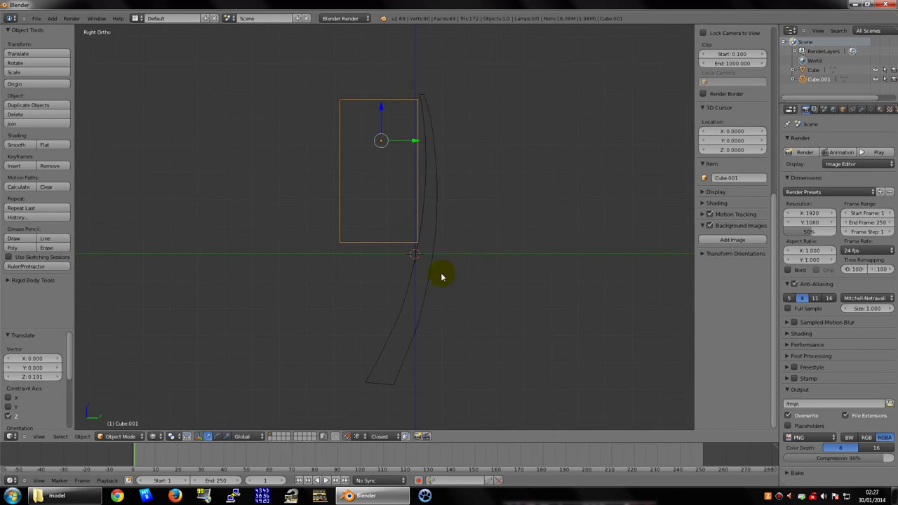
pyautogui.rightClick(436, 239)
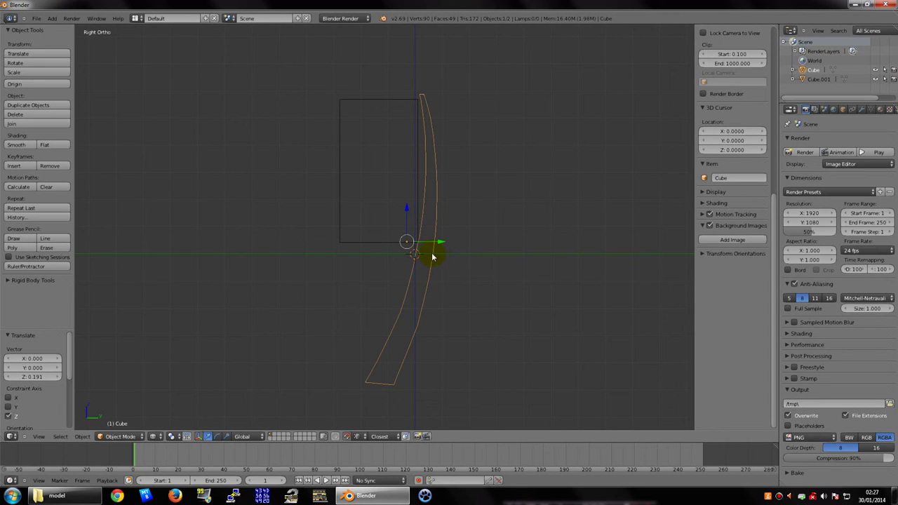
pyautogui.press('r')
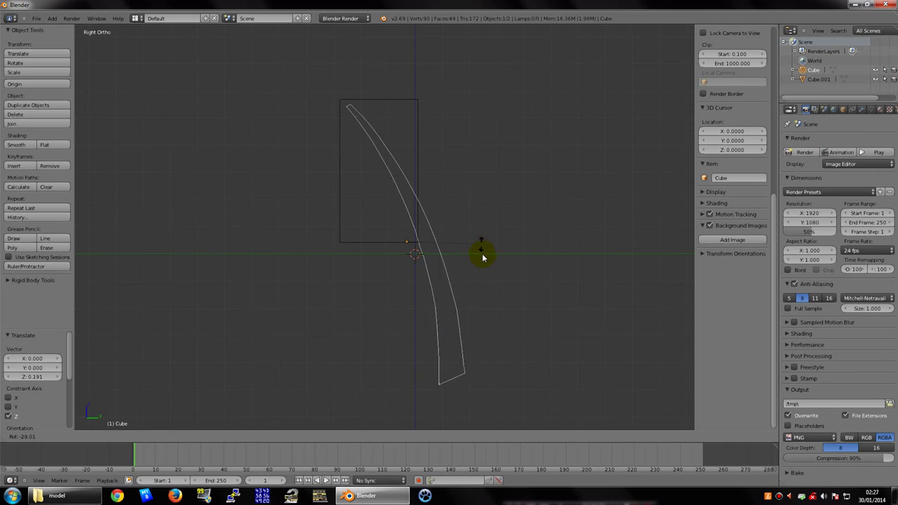
pyautogui.rightClick(483, 260)
pyautogui.press('r')
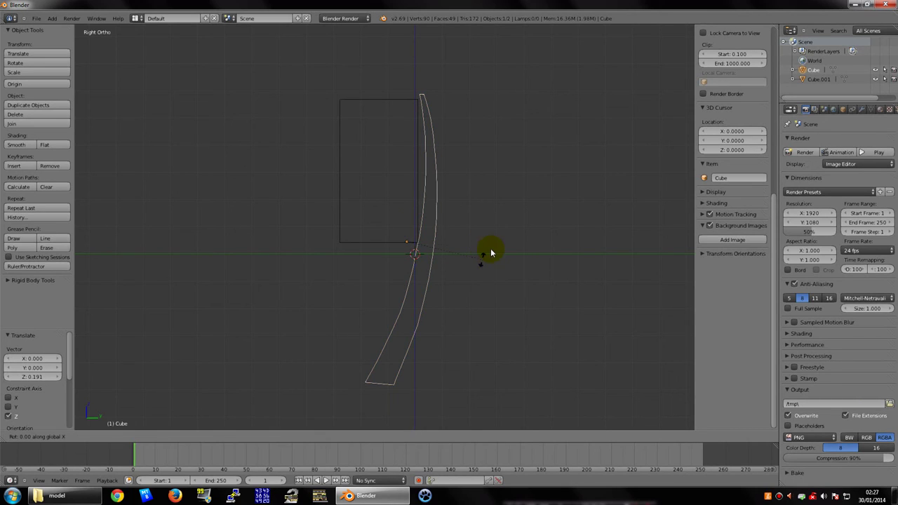
pyautogui.rightClick(514, 190)
# - From an angled view, rotate the post while cycling the X, Y and Z constraints
pyautogui.moveTo(431, 285)
pyautogui.mouseDown(button='middle')
pyautogui.moveTo(523, 335)
pyautogui.moveTo(517, 226)
pyautogui.mouseUp(button='middle')
pyautogui.press('r')
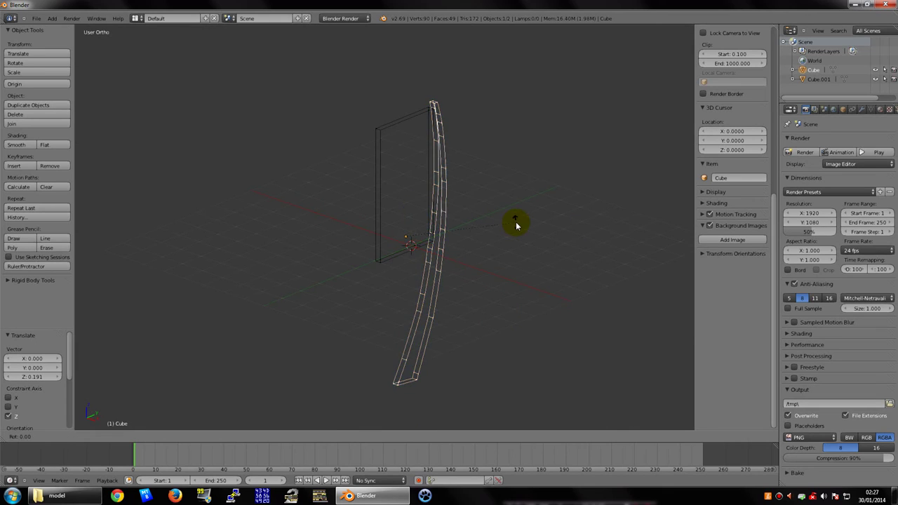
pyautogui.press('x')
pyautogui.press('y')
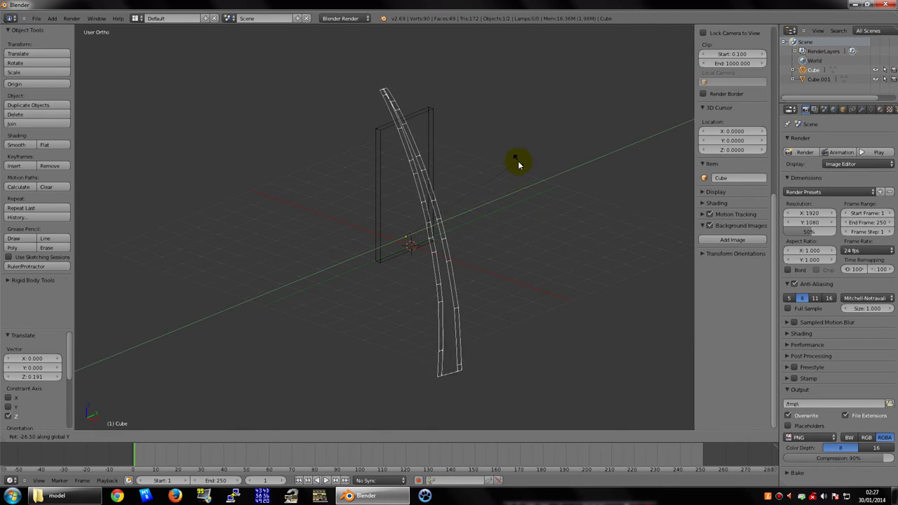
pyautogui.press('z')
pyautogui.click(498, 296)
# - In the right side view, tilt the post about 0.882° around X
pyautogui.moveTo(498, 296)
pyautogui.mouseDown(button='middle')
pyautogui.moveTo(474, 314)
pyautogui.moveTo(489, 232)
pyautogui.mouseUp(button='middle')
pyautogui.scroll(4, 489, 232)
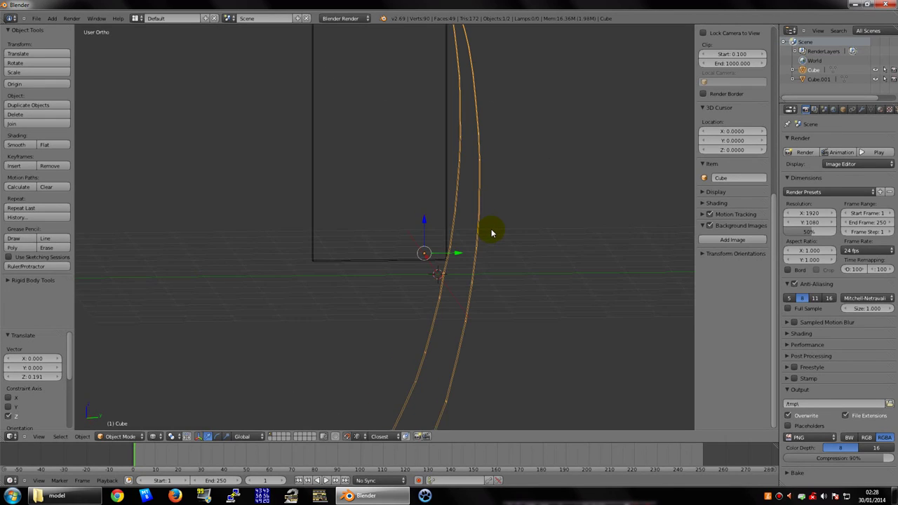
pyautogui.press('KP_3')
pyautogui.keyDown('shift'); pyautogui.scroll(2, 507, 198); pyautogui.keyUp('shift')
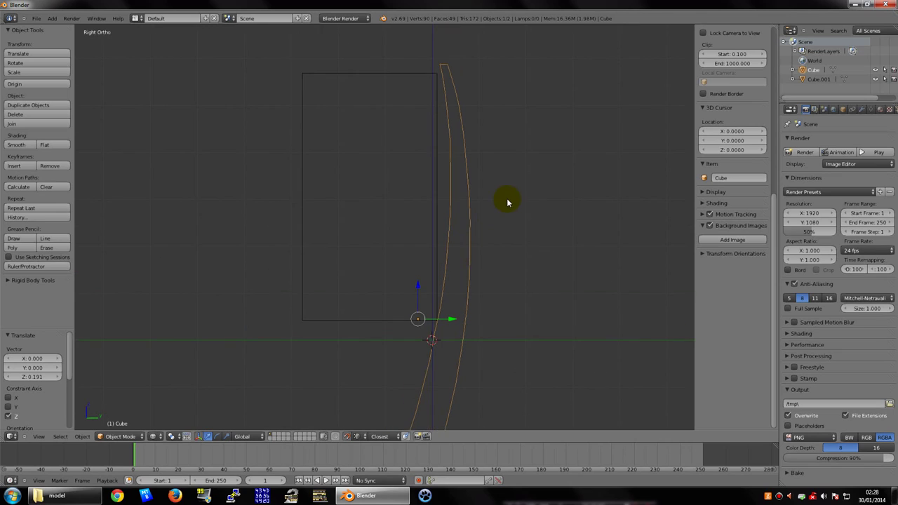
pyautogui.press('r')
pyautogui.press('x')
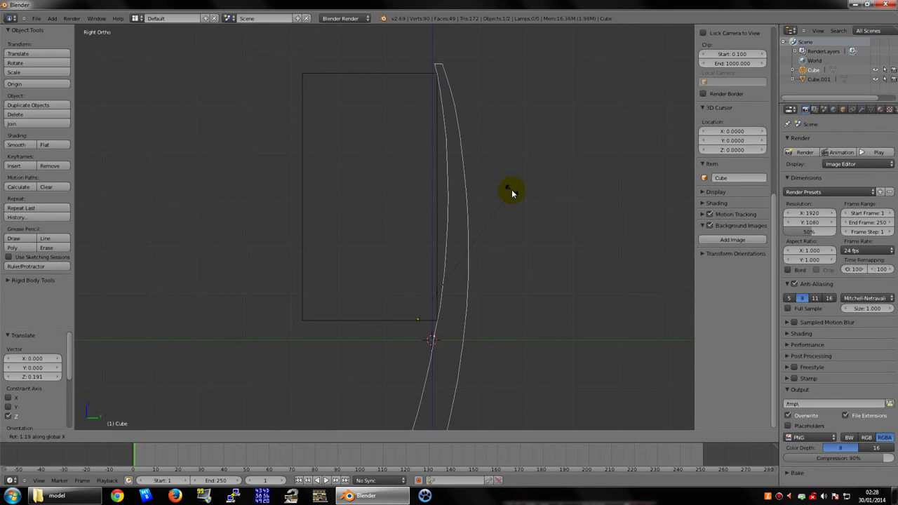
pyautogui.click(513, 192)
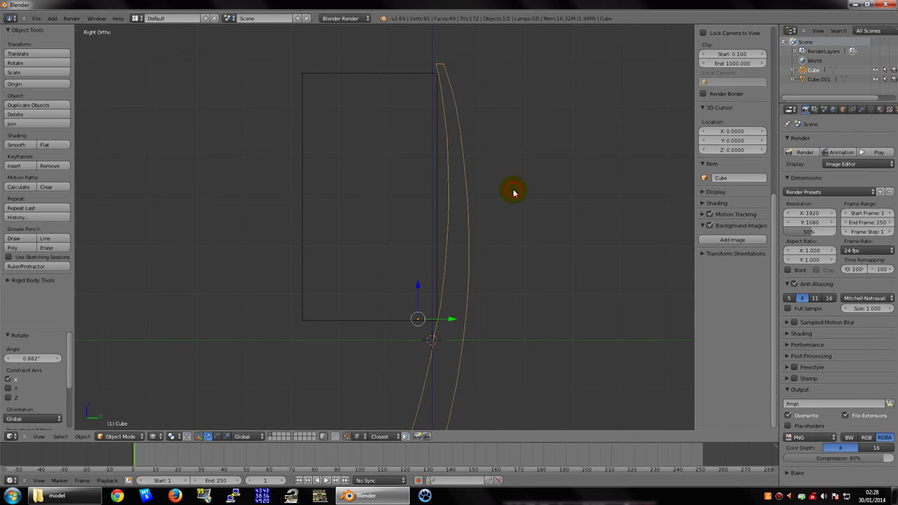
# - Shift the post 0.030 along negative Y so it meets the panel's edge
pyautogui.press('g')
pyautogui.press('y')
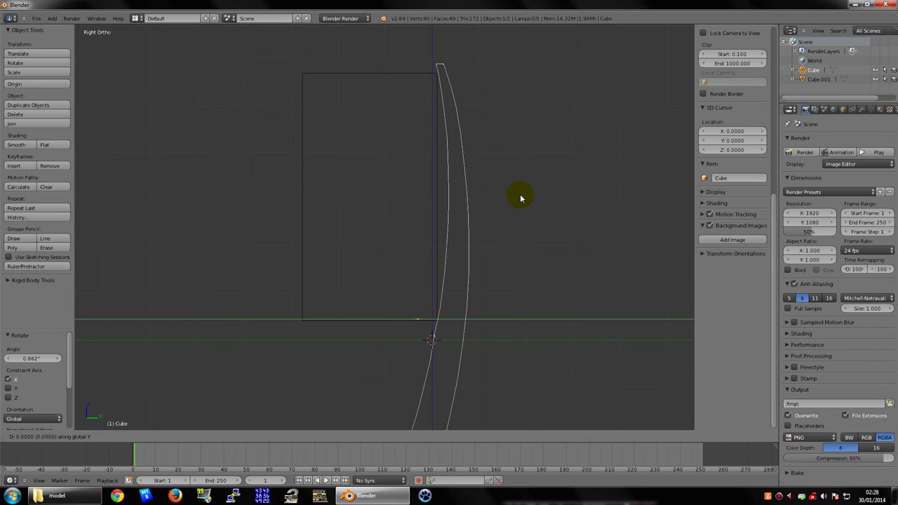
pyautogui.press('-')
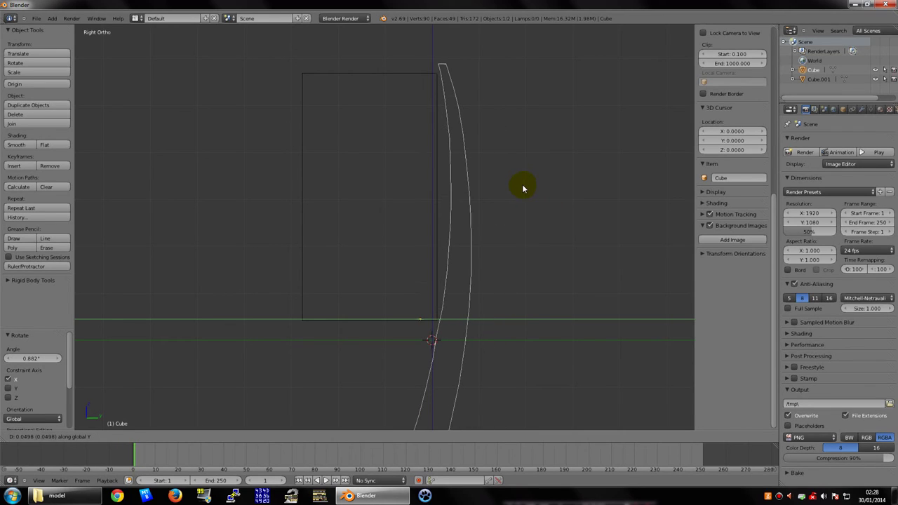
pyautogui.click(522, 186)
pyautogui.scroll(-5, 522, 190)
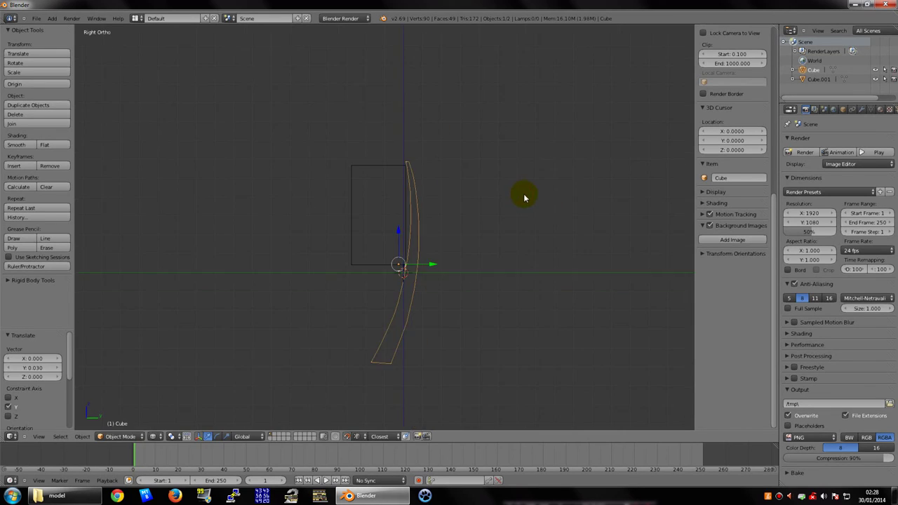
pyautogui.scroll(3, 520, 200)
# - Deselect everything and orbit around the sign in solid shading
pyautogui.press('a')
pyautogui.press('z')
pyautogui.moveTo(518, 205)
pyautogui.mouseDown(button='middle')
pyautogui.moveTo(491, 241)
pyautogui.moveTo(349, 231)
pyautogui.moveTo(236, 237)
pyautogui.moveTo(337, 267)
pyautogui.moveTo(465, 251)
pyautogui.moveTo(392, 218)
pyautogui.moveTo(416, 214)
pyautogui.mouseUp(button='middle')
pyautogui.scroll(3, 465, 251)
pyautogui.moveTo(398, 267)
pyautogui.mouseDown(button='middle')
pyautogui.moveTo(490, 261)
pyautogui.moveTo(352, 239)
pyautogui.moveTo(400, 232)
pyautogui.moveTo(431, 245)
pyautogui.moveTo(521, 252)
pyautogui.moveTo(392, 247)
pyautogui.moveTo(384, 226)
pyautogui.mouseUp(button='middle')
pyautogui.scroll(-2, 401, 233)
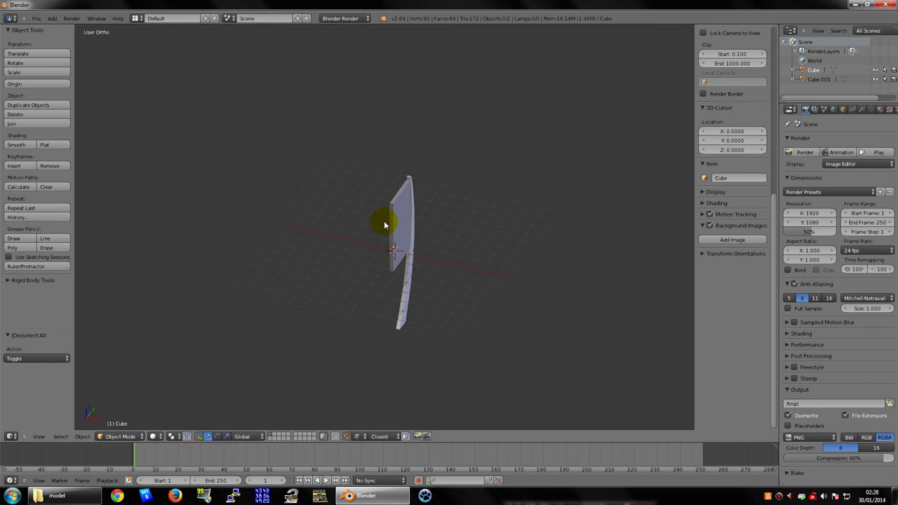
# - Orbit to view the board from both sides, then bring up the Add menu
pyautogui.moveTo(384, 226)
pyautogui.mouseDown(button='middle')
pyautogui.moveTo(341, 215)
pyautogui.moveTo(345, 207)
pyautogui.moveTo(395, 201)
pyautogui.moveTo(409, 223)
pyautogui.moveTo(360, 227)
pyautogui.moveTo(407, 238)
pyautogui.moveTo(391, 268)
pyautogui.mouseUp(button='middle')
pyautogui.scroll(3, 373, 221)
pyautogui.scroll(-4, 395, 200)
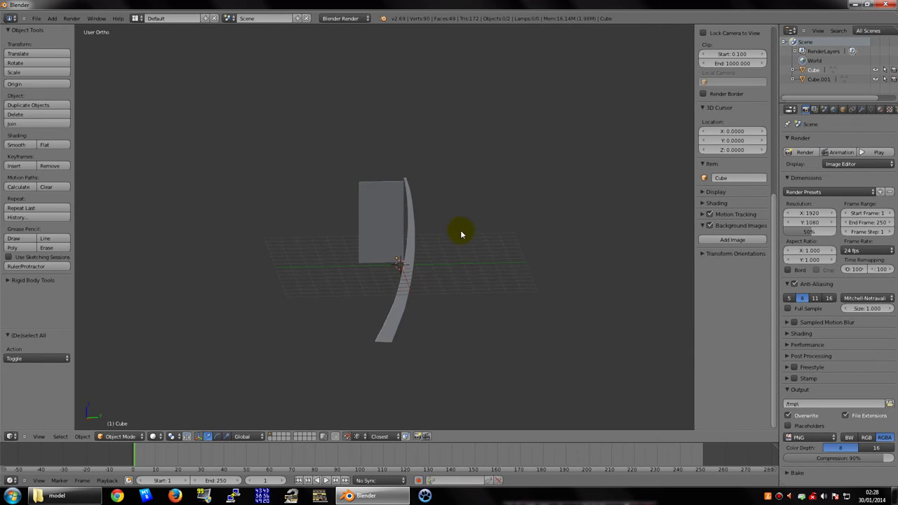
pyautogui.moveTo(461, 233)
pyautogui.mouseDown(button='middle')
pyautogui.moveTo(393, 236)
pyautogui.moveTo(513, 241)
pyautogui.moveTo(453, 232)
pyautogui.moveTo(327, 256)
pyautogui.moveTo(401, 315)
pyautogui.moveTo(391, 273)
pyautogui.mouseUp(button='middle')
pyautogui.moveTo(372, 225)
pyautogui.mouseDown(button='middle')
pyautogui.moveTo(281, 255)
pyautogui.moveTo(357, 260)
pyautogui.moveTo(392, 208)
pyautogui.mouseUp(button='middle')
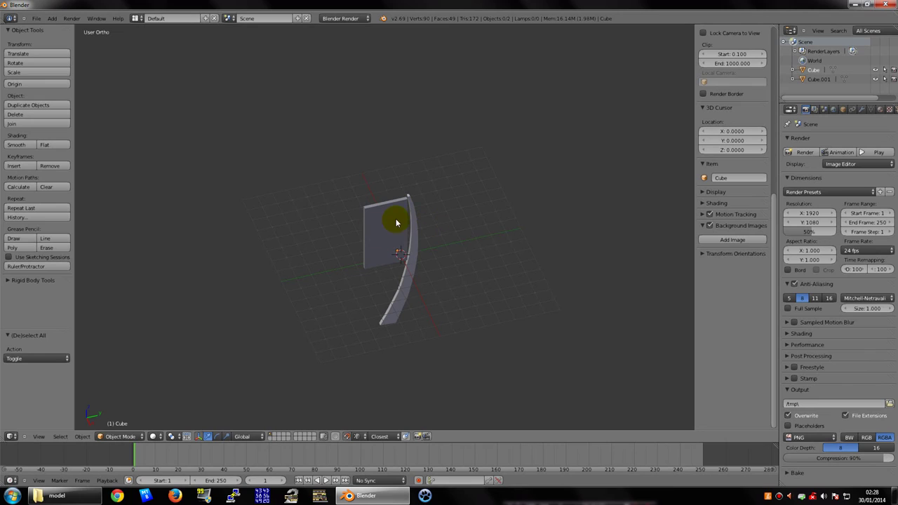
pyautogui.click(53, 18)
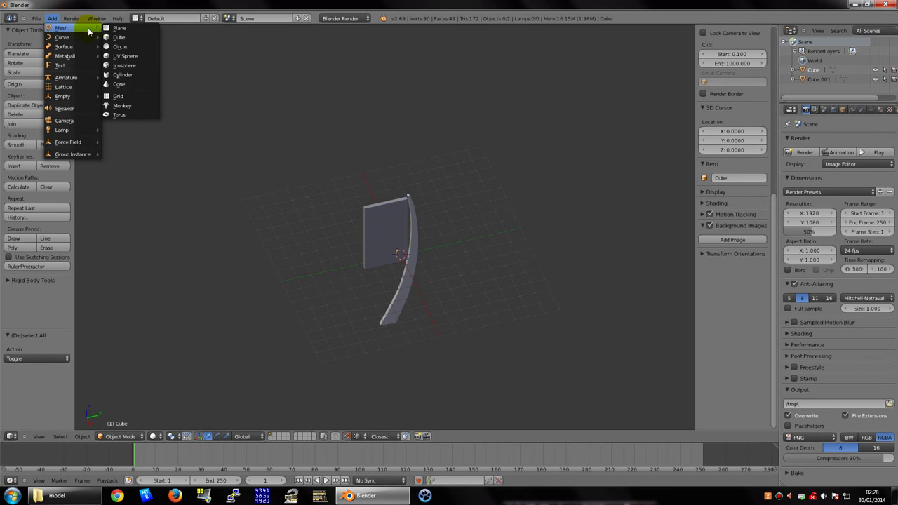
pyautogui.moveTo(61, 28)
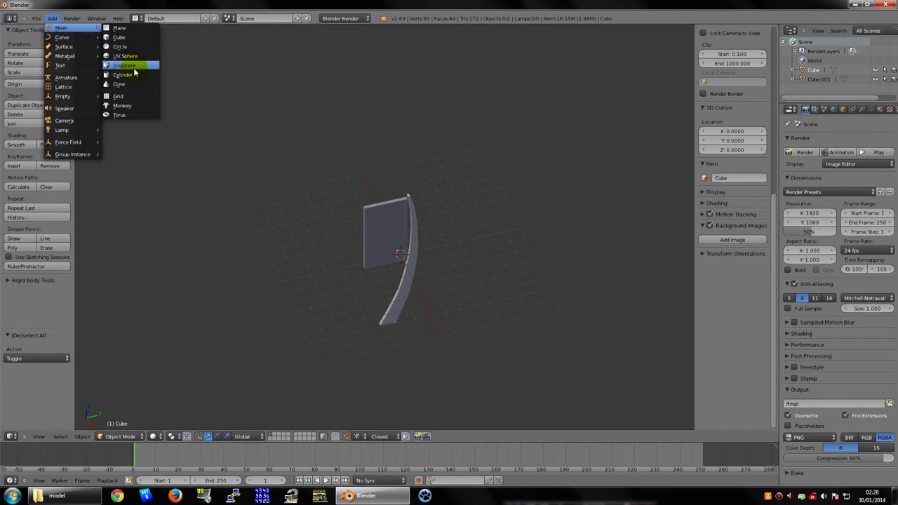
# - Dismiss the Add menu and delete the curved strip
pyautogui.moveTo(468, 208); pyautogui.dragTo(452, 220, button='middle')
pyautogui.rightClick(409, 272)
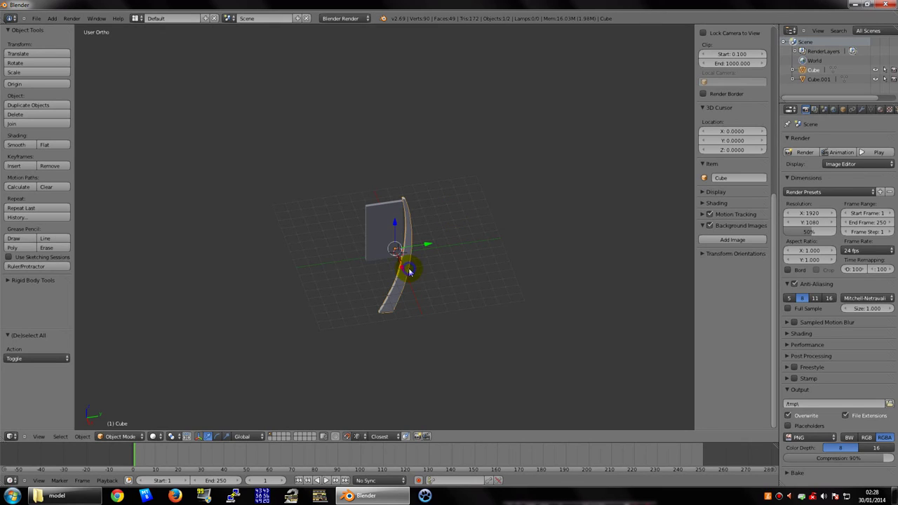
pyautogui.press('x')
pyautogui.click(412, 266)
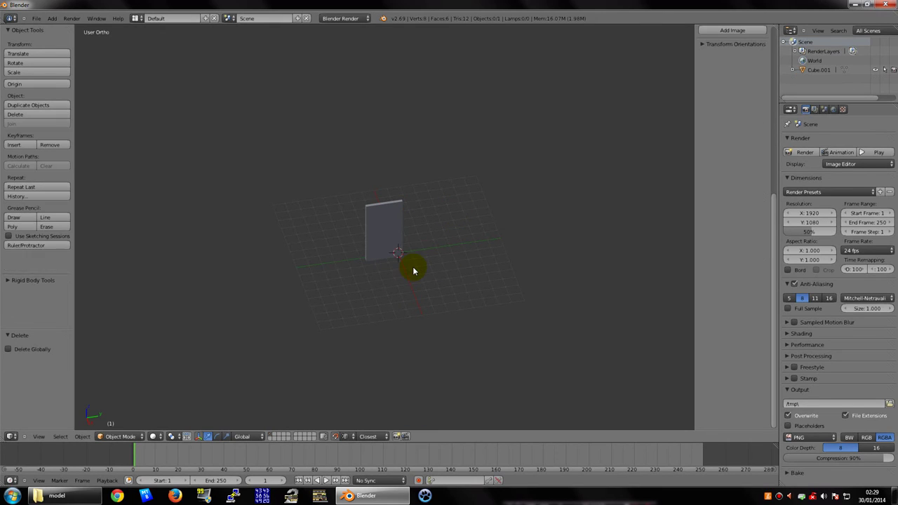
pyautogui.moveTo(412, 266)
pyautogui.mouseDown(button='middle')
pyautogui.moveTo(414, 258)
pyautogui.moveTo(390, 281)
pyautogui.mouseUp(button='middle')
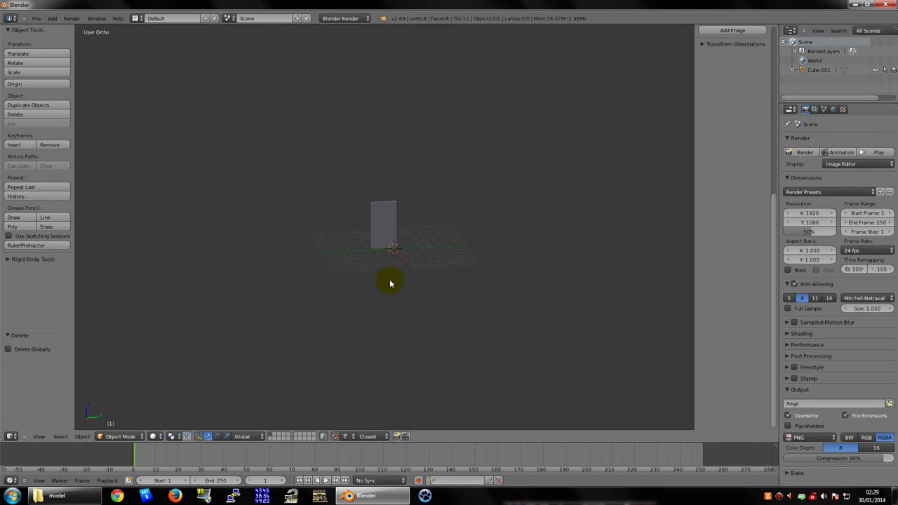
# - In right side view, raise Cube.001 along Z well above the ground
pyautogui.press('KP_3')
pyautogui.scroll(2, 391, 267)
pyautogui.scroll(-2, 400, 246)
pyautogui.scroll(-2, 412, 245)
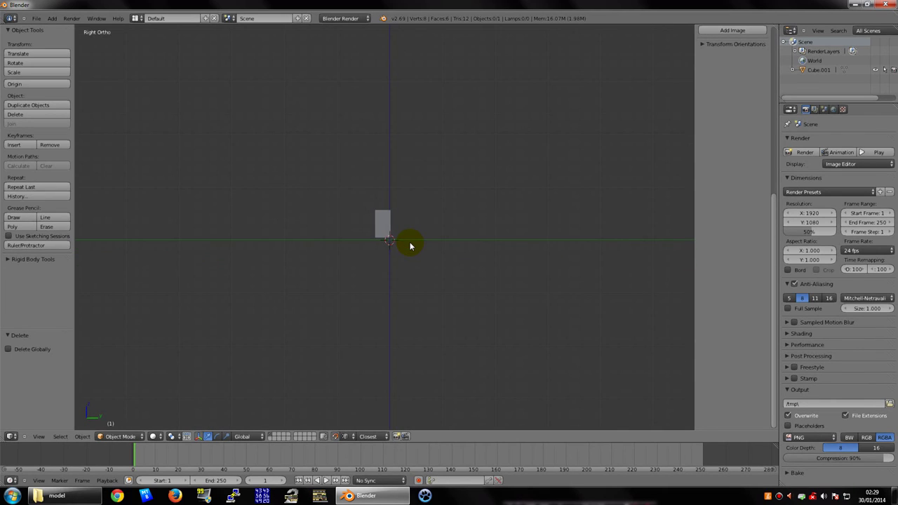
pyautogui.rightClick(389, 232)
pyautogui.press('g')
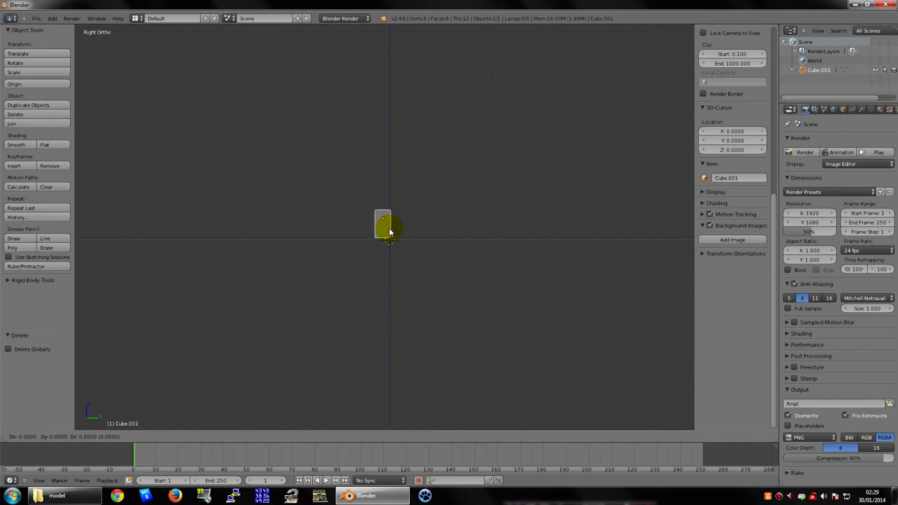
pyautogui.press('z')
pyautogui.click(403, 162)
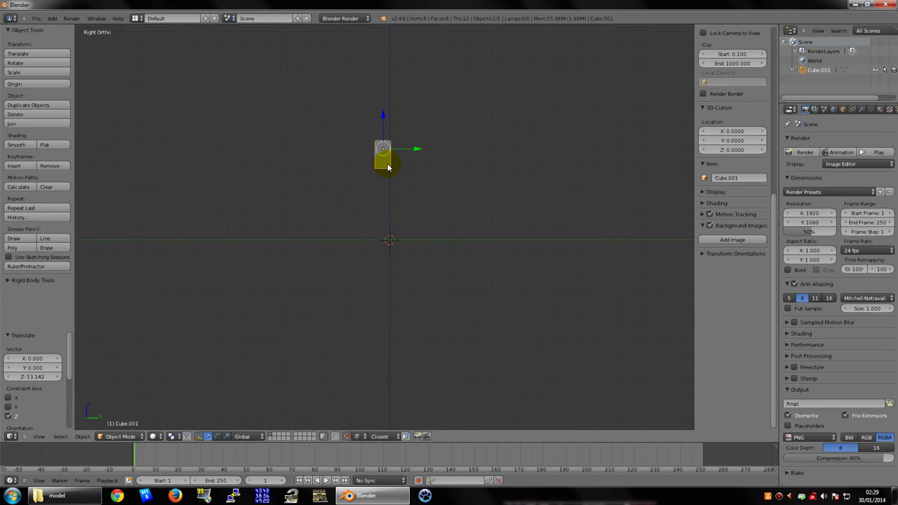
pyautogui.press('g')
pyautogui.press('z')
pyautogui.click(388, 196)
pyautogui.scroll(5, 383, 234)
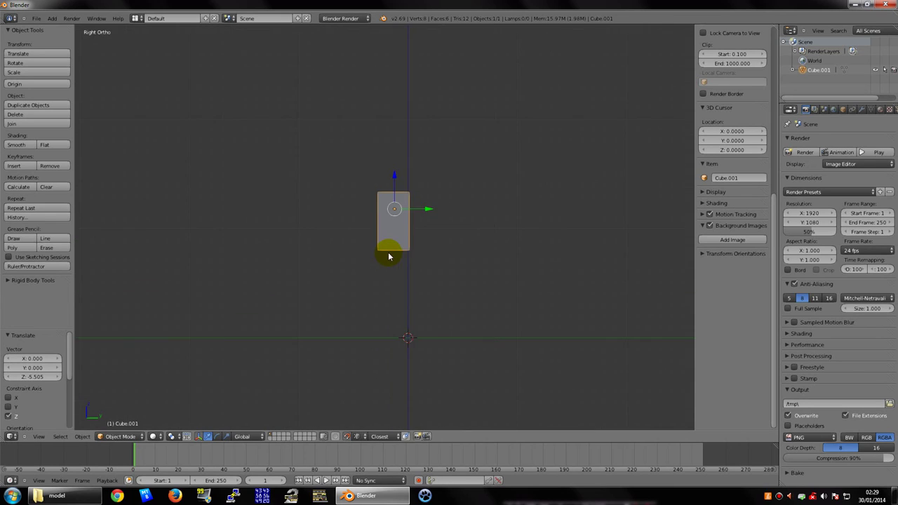
pyautogui.scroll(1, 388, 252)
# - Deselect all and add a Circle mesh at the scene centre
pyautogui.press('a')
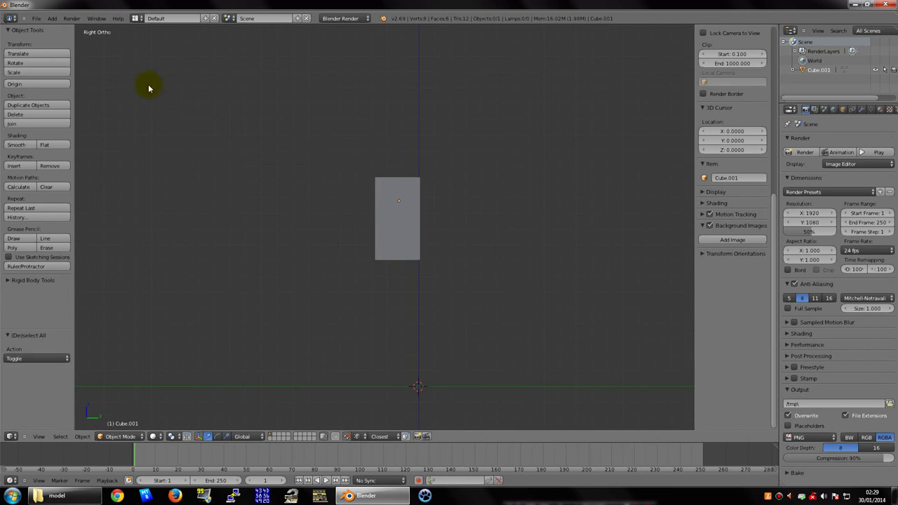
pyautogui.click(52, 19)
pyautogui.moveTo(62, 27)
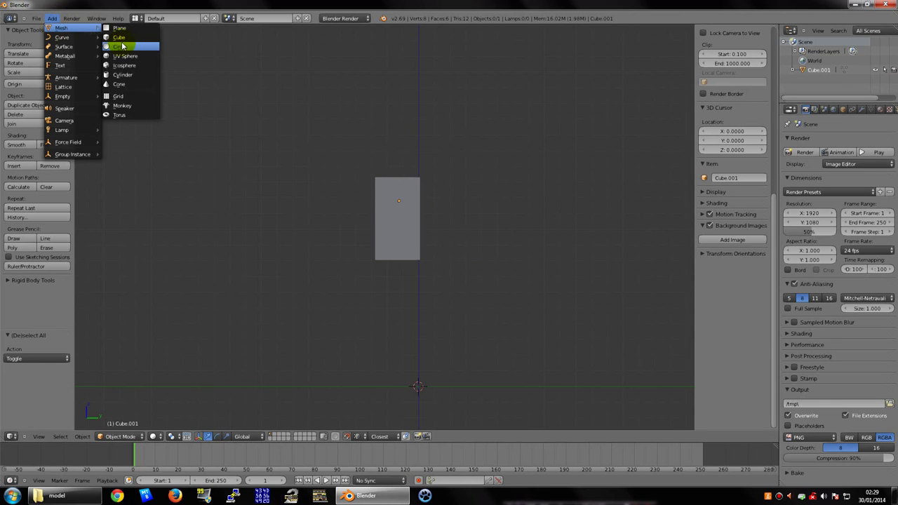
pyautogui.click(119, 46)
pyautogui.scroll(-3, 356, 204)
pyautogui.moveTo(356, 203); pyautogui.dragTo(430, 290, button='middle')
pyautogui.scroll(5, 430, 291)
pyautogui.moveTo(447, 334)
pyautogui.mouseDown(button='middle')
pyautogui.moveTo(431, 261)
pyautogui.moveTo(347, 254)
pyautogui.mouseUp(button='middle')
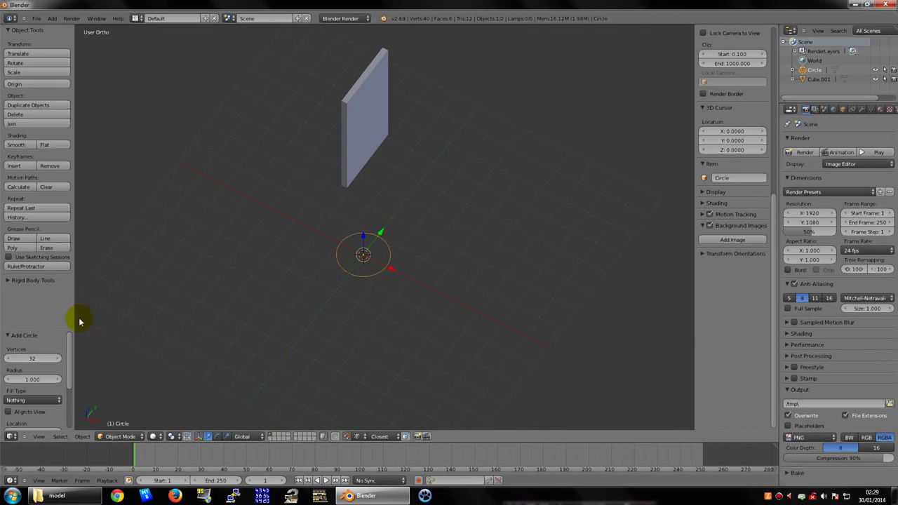
# - Try 12, 8 and 10 circle vertices, then settle on 32
pyautogui.click(42, 360)
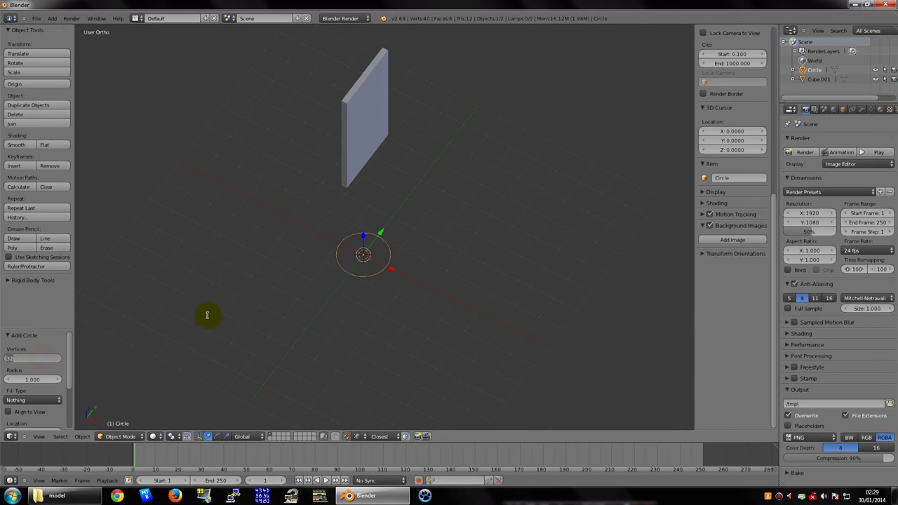
pyautogui.click(28, 360)
pyautogui.write('12')
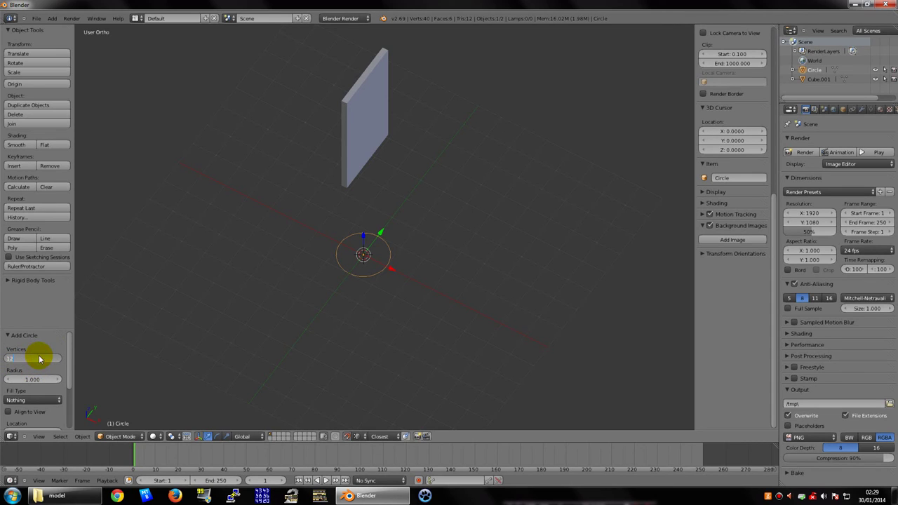
pyautogui.press('Return')
pyautogui.scroll(5, 305, 246)
pyautogui.moveTo(335, 295)
pyautogui.mouseDown(button='middle')
pyautogui.moveTo(294, 305)
pyautogui.moveTo(369, 279)
pyautogui.moveTo(397, 254)
pyautogui.mouseUp(button='middle')
pyautogui.click(42, 359)
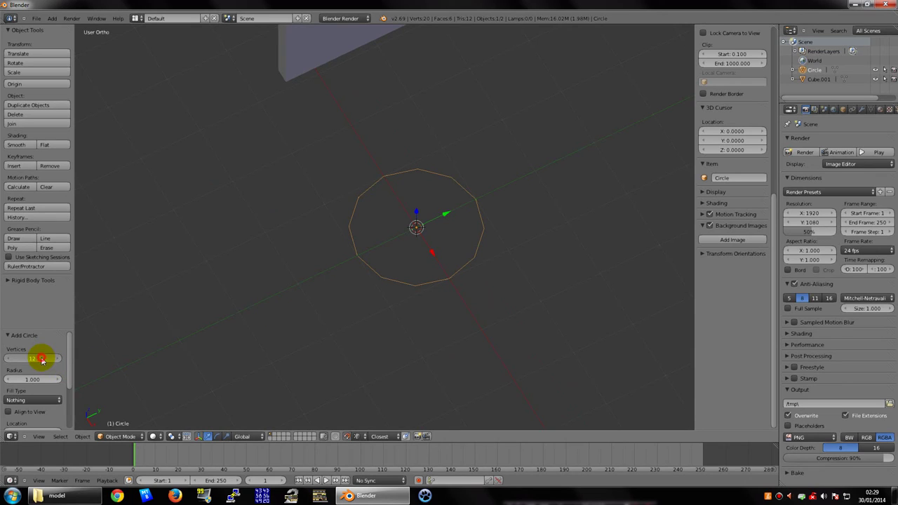
pyautogui.write('8')
pyautogui.press('Return')
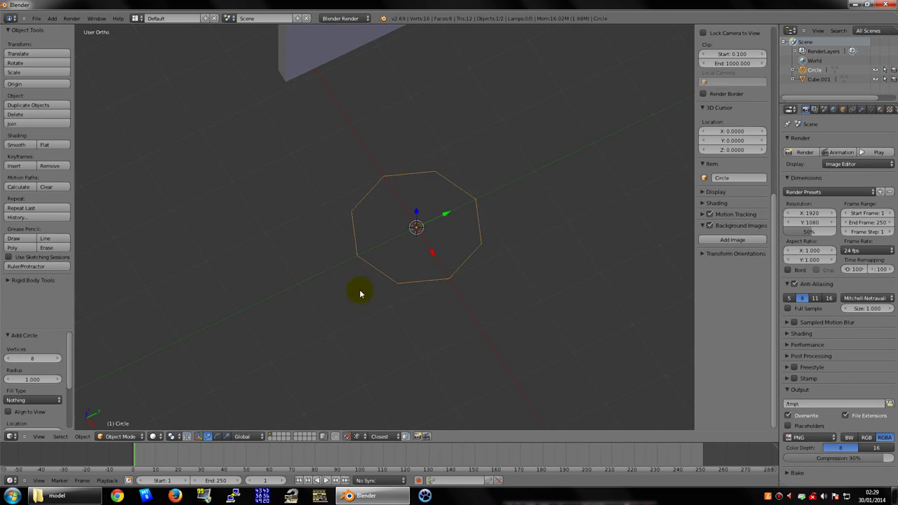
pyautogui.click(38, 357)
pyautogui.write('10')
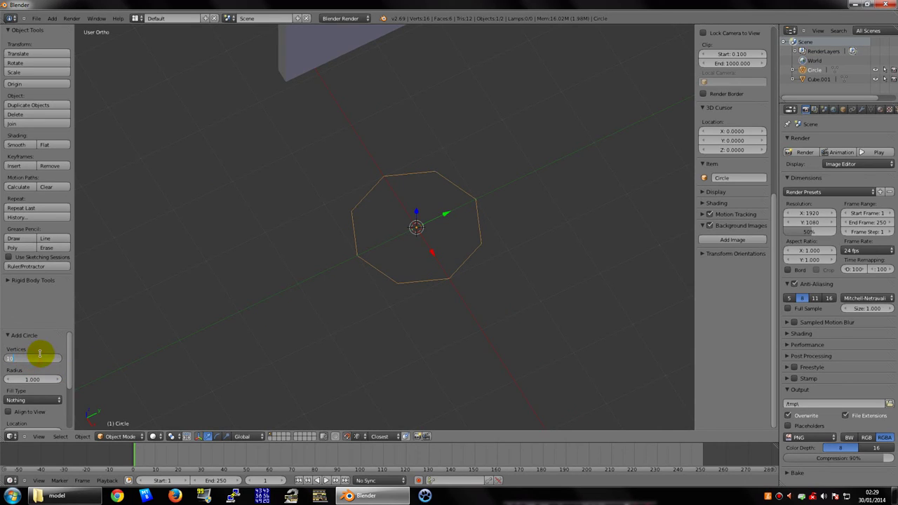
pyautogui.press('Return')
pyautogui.click(47, 357)
pyautogui.write('32')
pyautogui.press('Return')
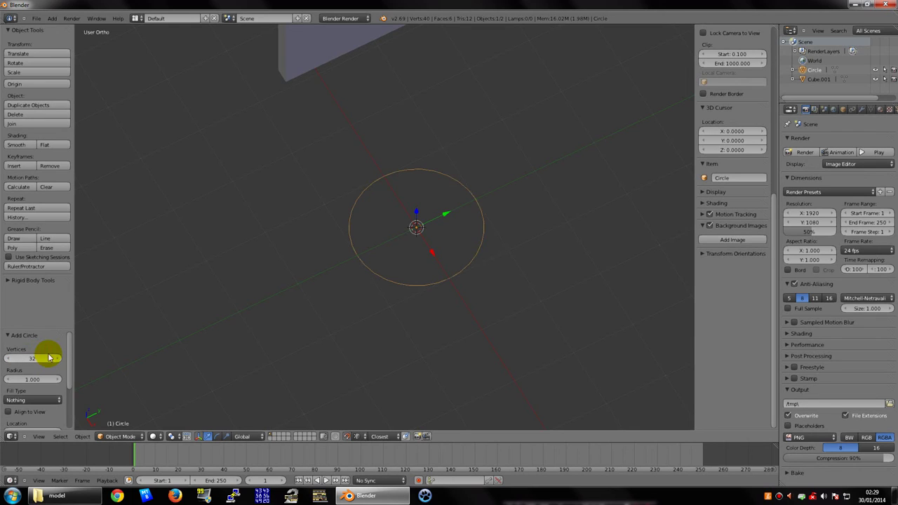
pyautogui.moveTo(444, 240)
pyautogui.mouseDown(button='middle')
pyautogui.moveTo(456, 205)
pyautogui.moveTo(391, 186)
pyautogui.moveTo(480, 206)
pyautogui.moveTo(431, 235)
pyautogui.moveTo(451, 251)
pyautogui.moveTo(395, 263)
pyautogui.moveTo(421, 294)
pyautogui.moveTo(431, 282)
pyautogui.mouseUp(button='middle')
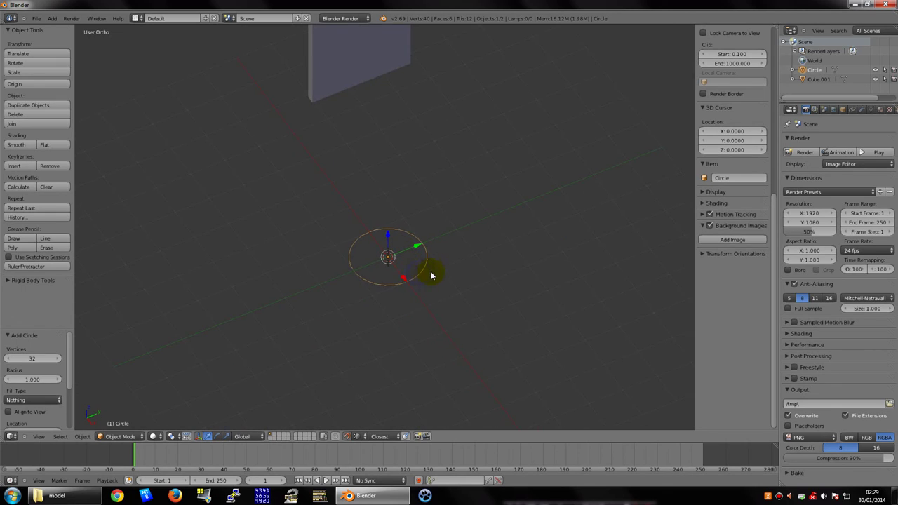
# - Toggle the circle between Edit and Object Mode, changing vertex selection and shading
pyautogui.press('Tab')
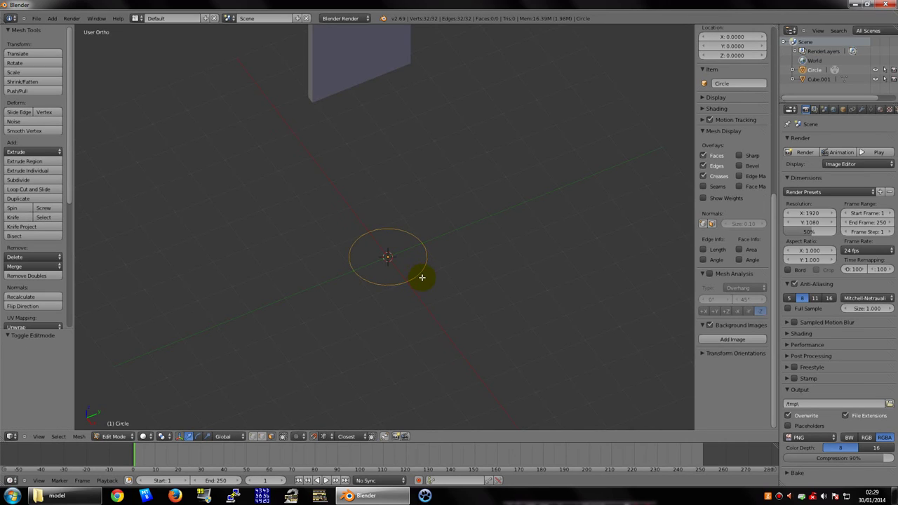
pyautogui.press('a')
pyautogui.press('a')
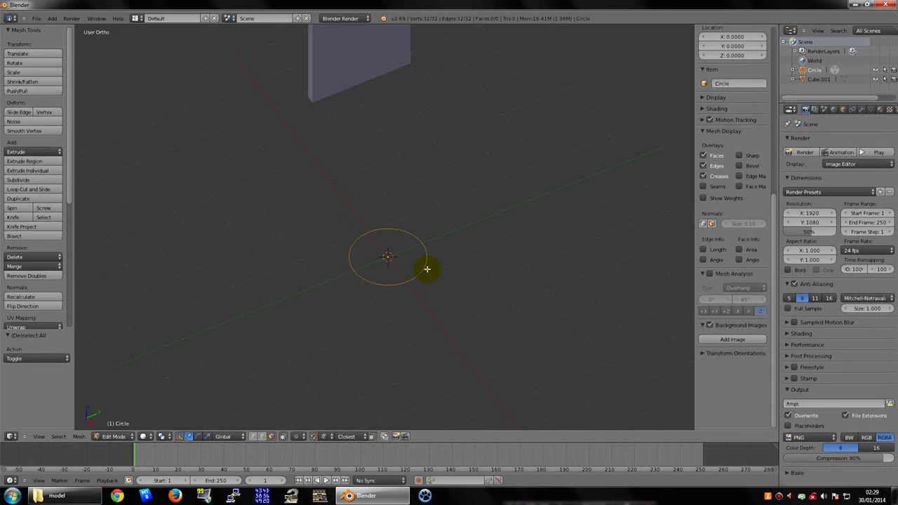
pyautogui.scroll(2, 427, 268)
pyautogui.scroll(3, 428, 267)
pyautogui.scroll(-5, 428, 271)
pyautogui.moveTo(465, 279); pyautogui.dragTo(462, 260, button='middle')
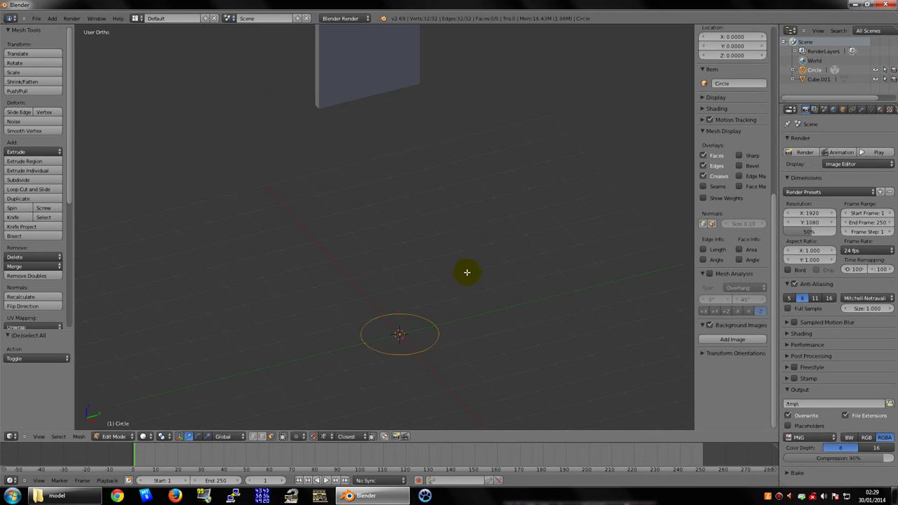
pyautogui.press('Tab')
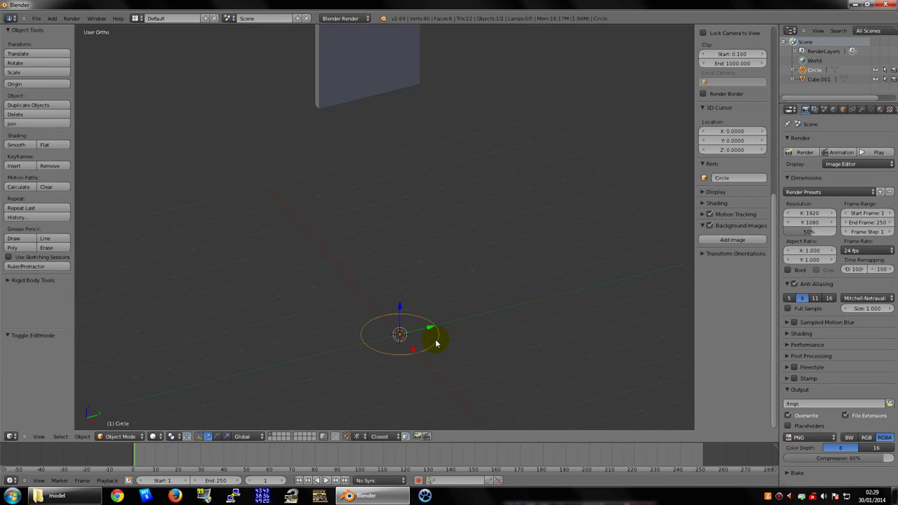
pyautogui.press('Tab')
pyautogui.press('a')
pyautogui.press('a')
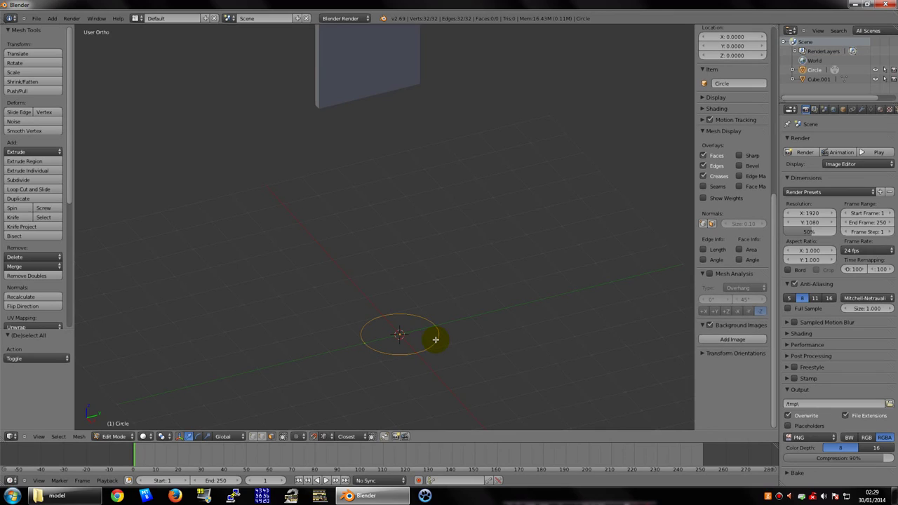
pyautogui.press('z')
pyautogui.press('z')
pyautogui.press('Tab')
pyautogui.press('Tab')
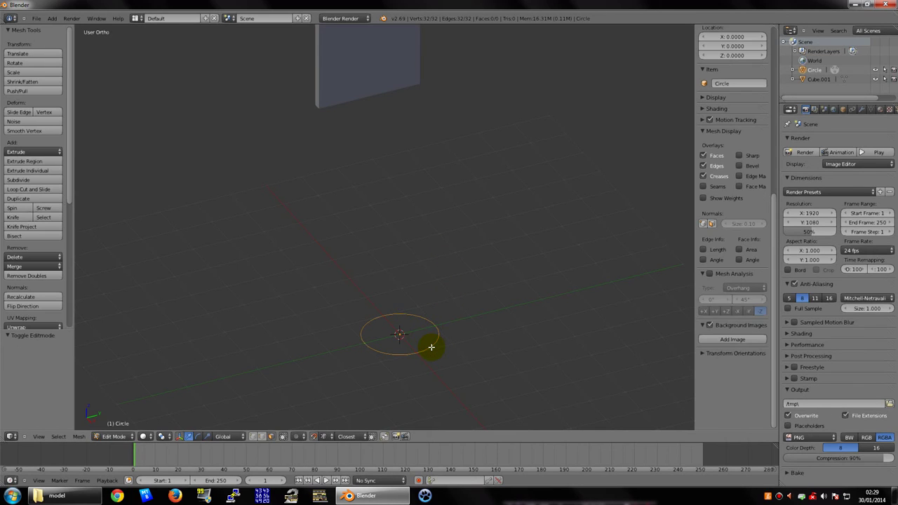
pyautogui.press('a')
pyautogui.press('a')
pyautogui.press('Tab')
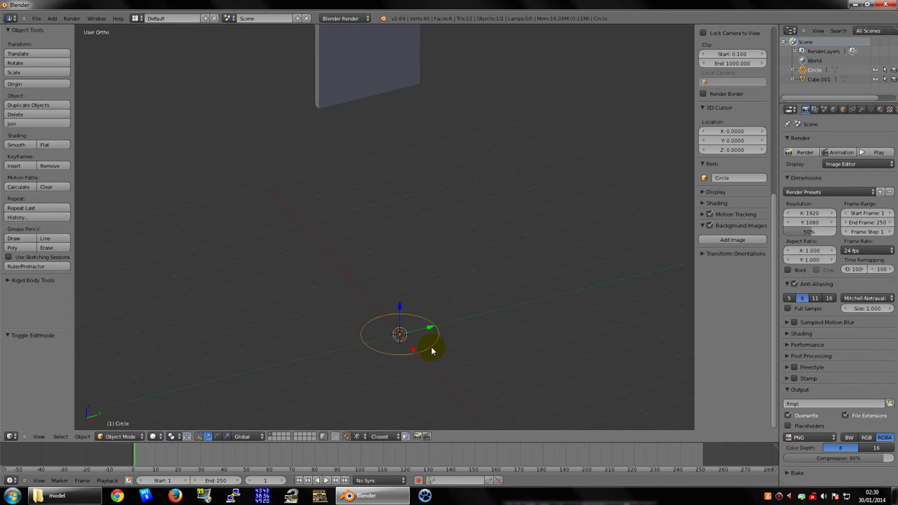
pyautogui.press('z')
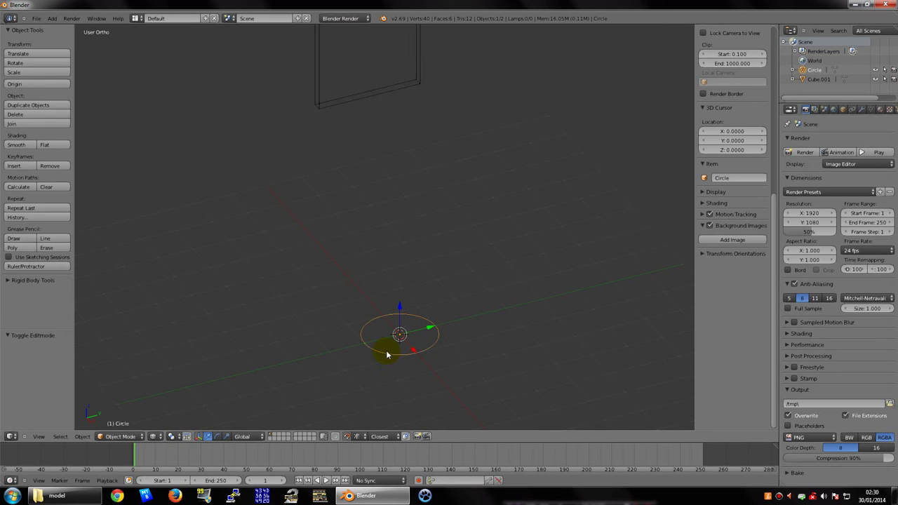
pyautogui.press('z')
# - Fill the circle with a face, then undo the fill
pyautogui.press('Tab')
pyautogui.press('a')
pyautogui.press('a')
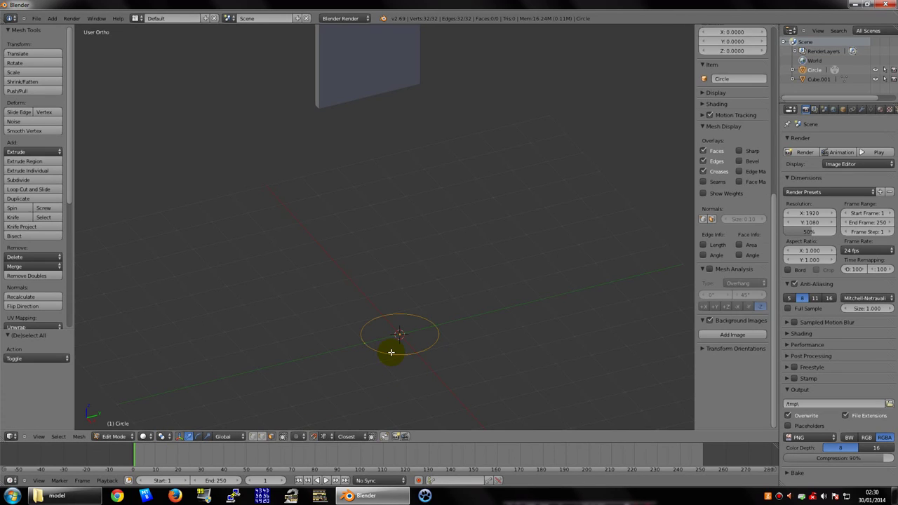
pyautogui.press('f')
pyautogui.moveTo(393, 351)
pyautogui.mouseDown(button='middle')
pyautogui.moveTo(401, 348)
pyautogui.moveTo(411, 195)
pyautogui.mouseUp(button='middle')
pyautogui.hotkey('ctrl', 'z')
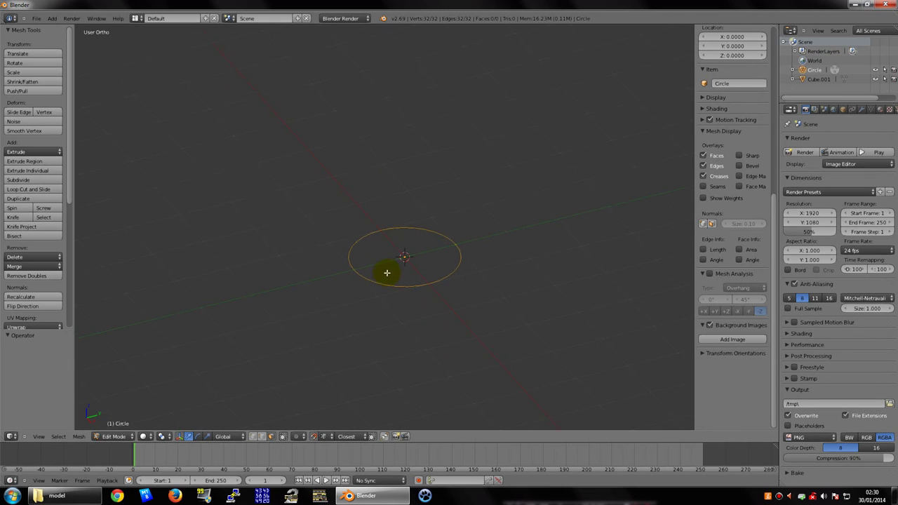
pyautogui.moveTo(387, 272)
pyautogui.mouseDown(button='middle')
pyautogui.moveTo(383, 195)
pyautogui.moveTo(447, 245)
pyautogui.mouseUp(button='middle')
pyautogui.press('Tab')
pyautogui.press('Tab')
pyautogui.scroll(-3, 429, 192)
pyautogui.scroll(2, 447, 245)
pyautogui.press('Tab')
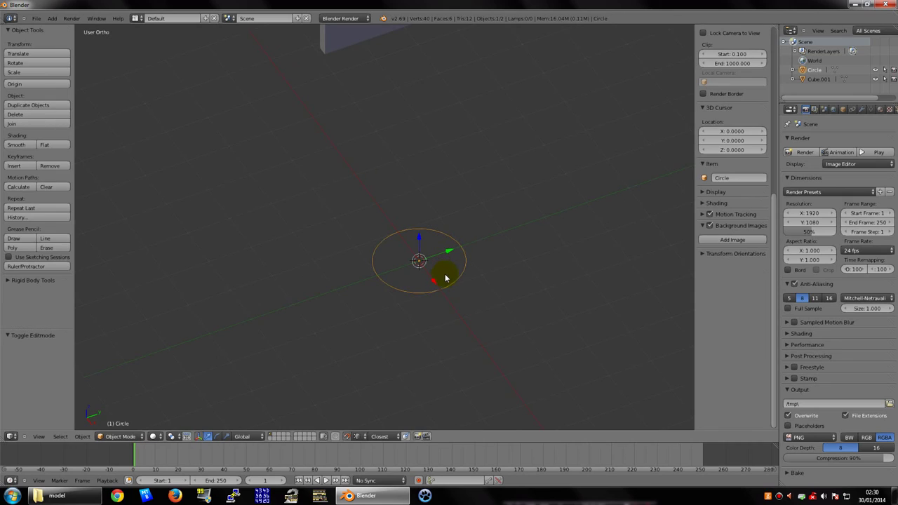
pyautogui.scroll(-2, 451, 284)
pyautogui.moveTo(451, 284)
pyautogui.mouseDown(button='middle')
pyautogui.moveTo(426, 236)
pyautogui.moveTo(401, 227)
pyautogui.moveTo(408, 217)
pyautogui.moveTo(395, 242)
pyautogui.mouseUp(button='middle')
pyautogui.scroll(-1, 425, 244)
pyautogui.scroll(3, 411, 237)
# - Delete the old circle and add a new Circle mesh at the scene centre
pyautogui.press('x')
pyautogui.click(429, 236)
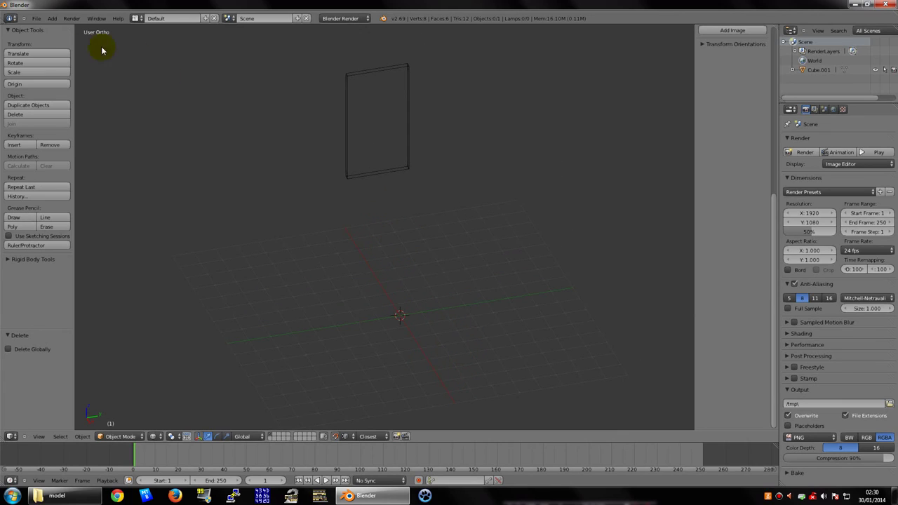
pyautogui.click(52, 18)
pyautogui.moveTo(62, 28)
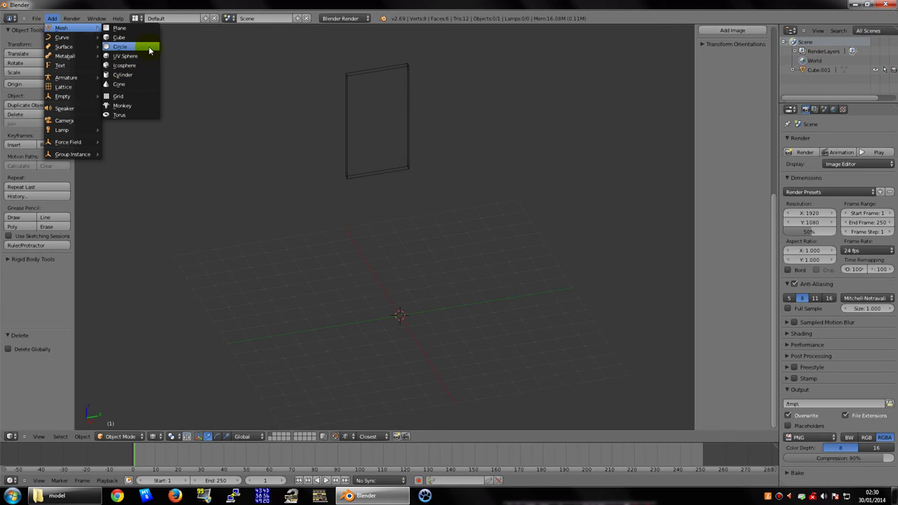
pyautogui.click(128, 51)
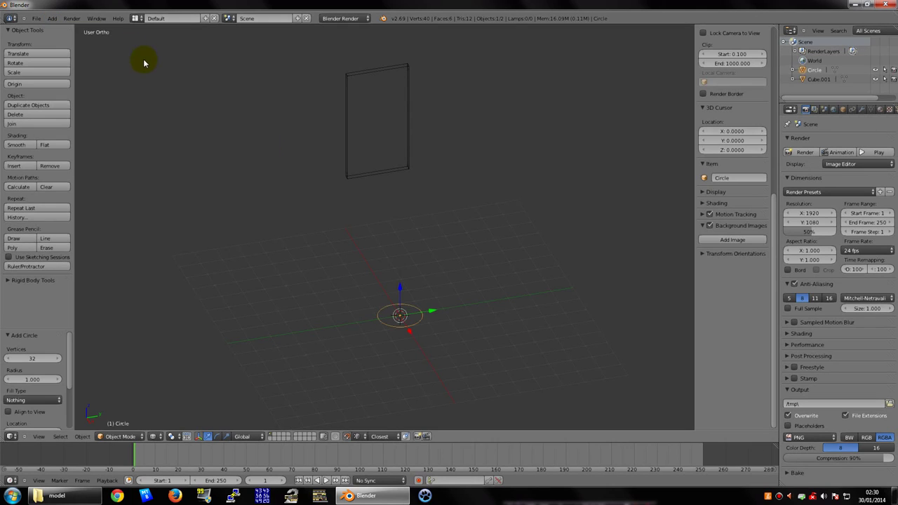
pyautogui.moveTo(367, 200); pyautogui.dragTo(375, 226, button='middle')
pyautogui.scroll(3, 393, 315)
pyautogui.moveTo(404, 359); pyautogui.dragTo(391, 344, button='middle')
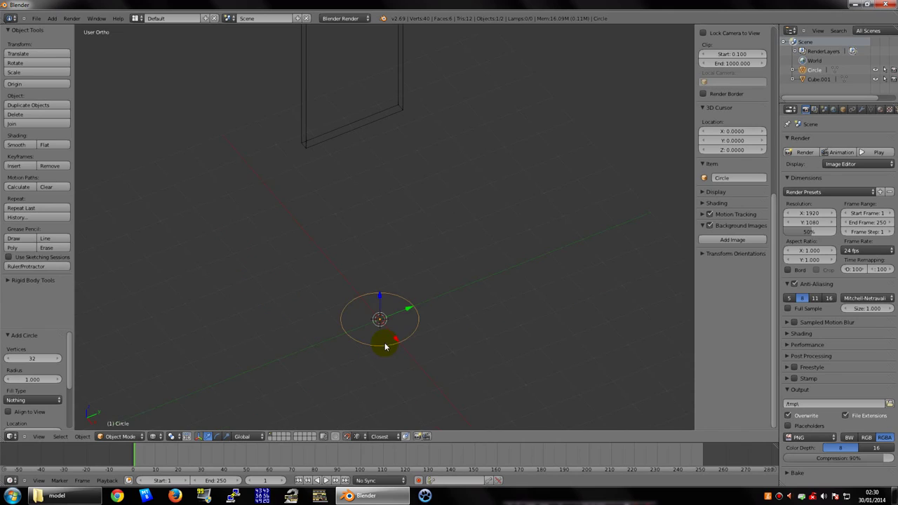
# - Fill all the new circle's vertices with a single face and show solid shading
pyautogui.press('Tab')
pyautogui.press('a')
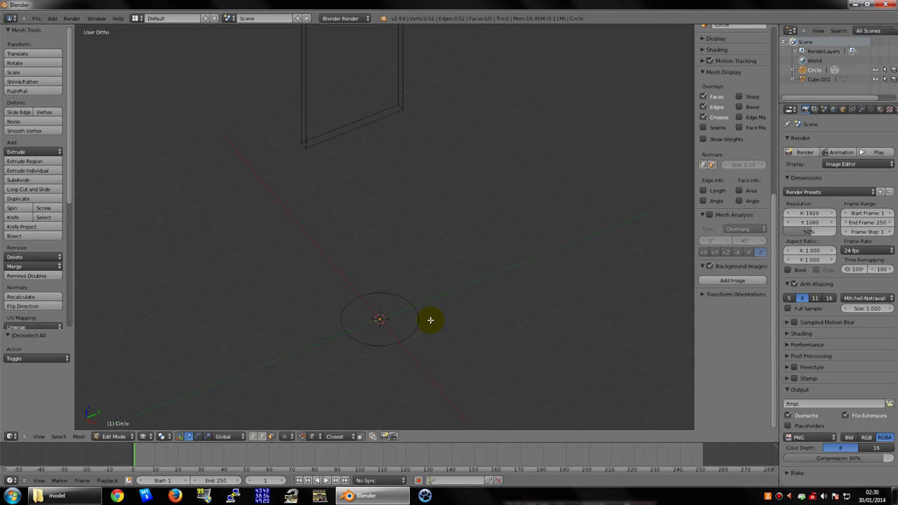
pyautogui.press('a')
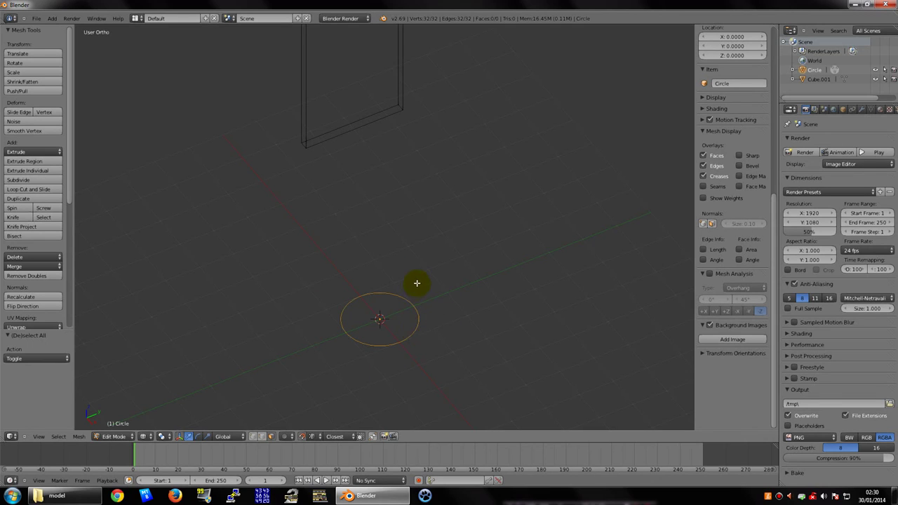
pyautogui.press('f')
pyautogui.press('a')
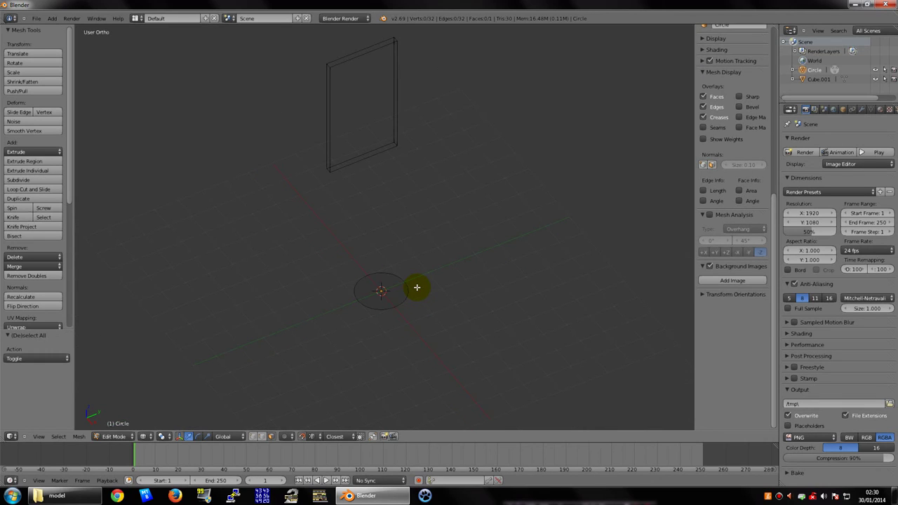
pyautogui.press('z')
pyautogui.scroll(4, 404, 294)
pyautogui.scroll(-4, 404, 294)
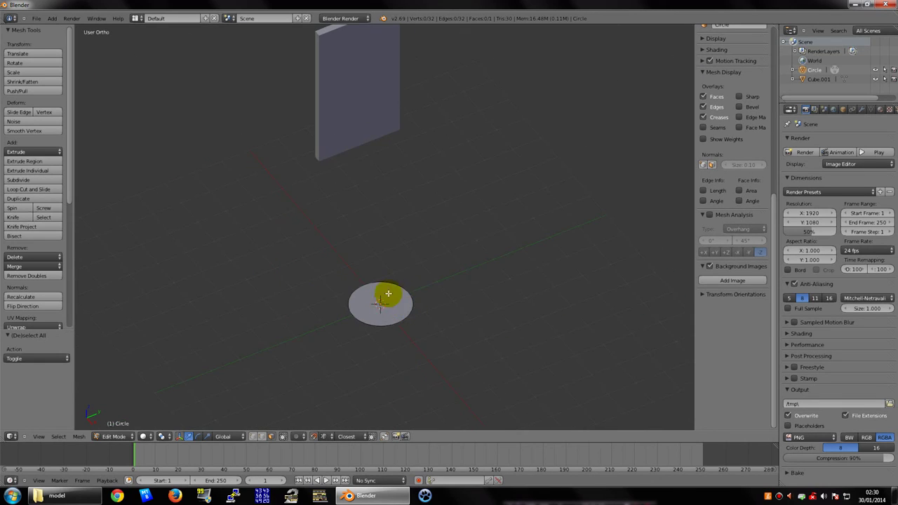
# - Select the filled disc and extrude it straight up along Z into a cylinder
pyautogui.rightClick(401, 301)
pyautogui.press('e')
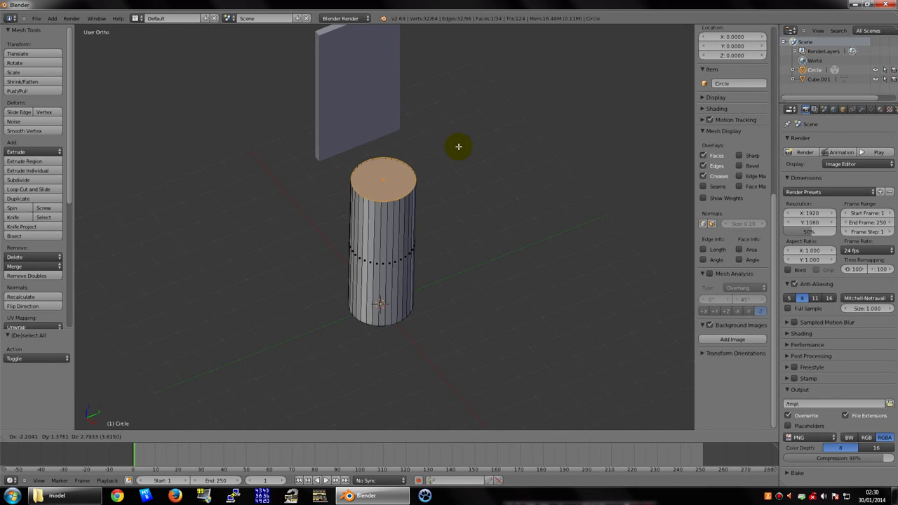
pyautogui.press('z')
pyautogui.click(466, 70)
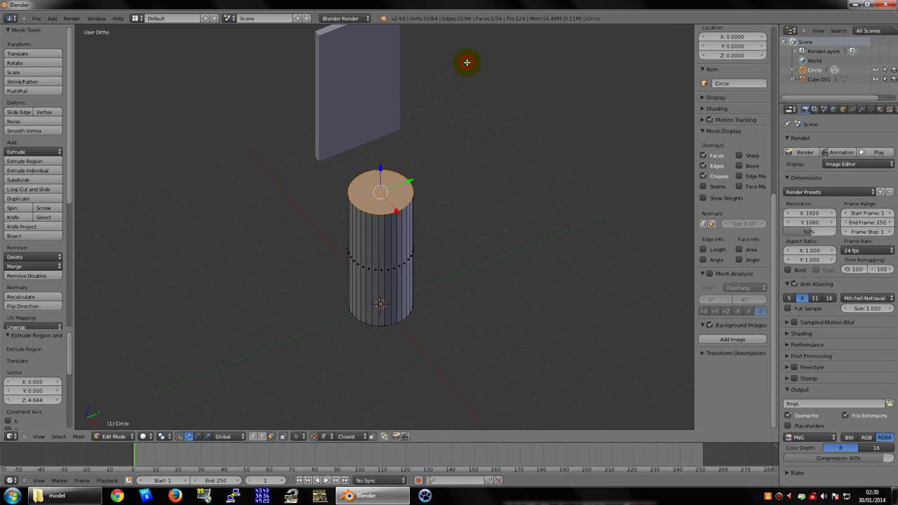
pyautogui.moveTo(467, 63)
pyautogui.mouseDown(button='middle')
pyautogui.moveTo(437, 174)
pyautogui.moveTo(484, 236)
pyautogui.mouseUp(button='middle')
# - In Right view, extrude the top along Z again until the cylinder reaches the sign's top
pyautogui.press('KP_3')
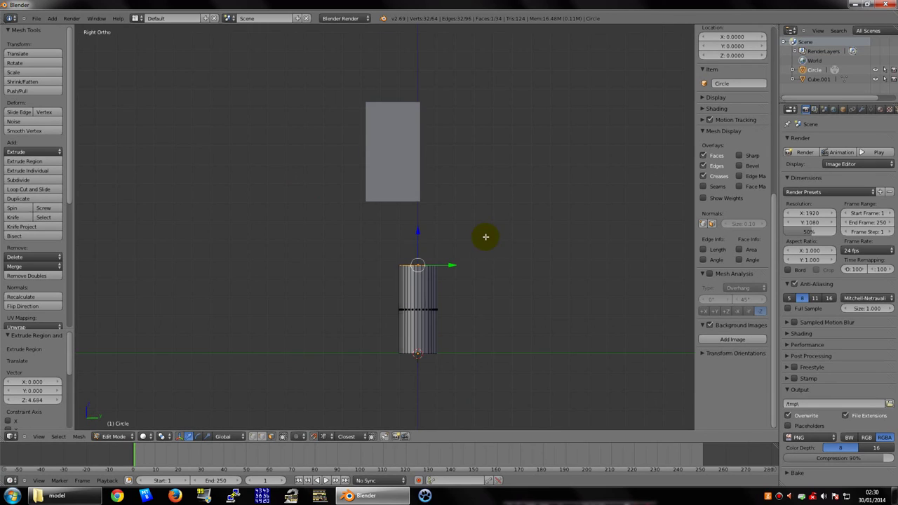
pyautogui.press('e')
pyautogui.press('z')
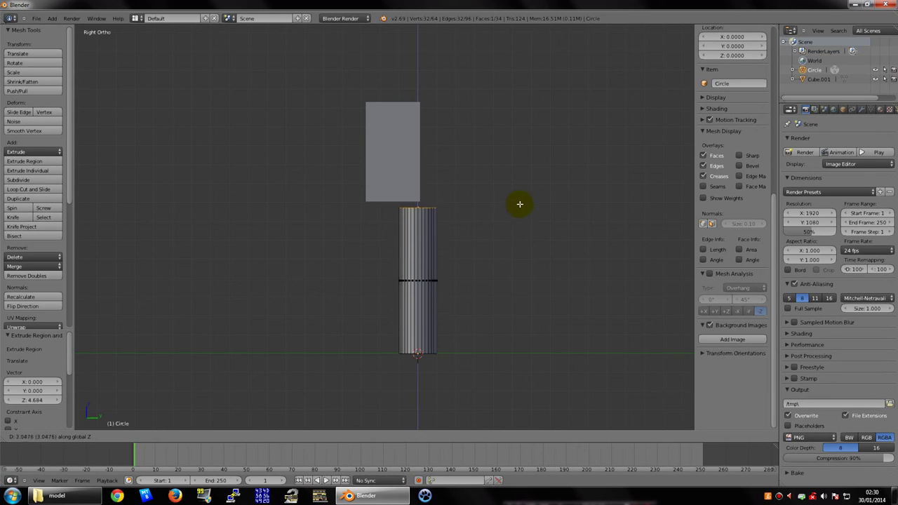
pyautogui.click(523, 104)
pyautogui.moveTo(517, 114)
pyautogui.mouseDown(button='middle')
pyautogui.moveTo(515, 204)
pyautogui.moveTo(569, 211)
pyautogui.moveTo(546, 239)
pyautogui.mouseUp(button='middle')
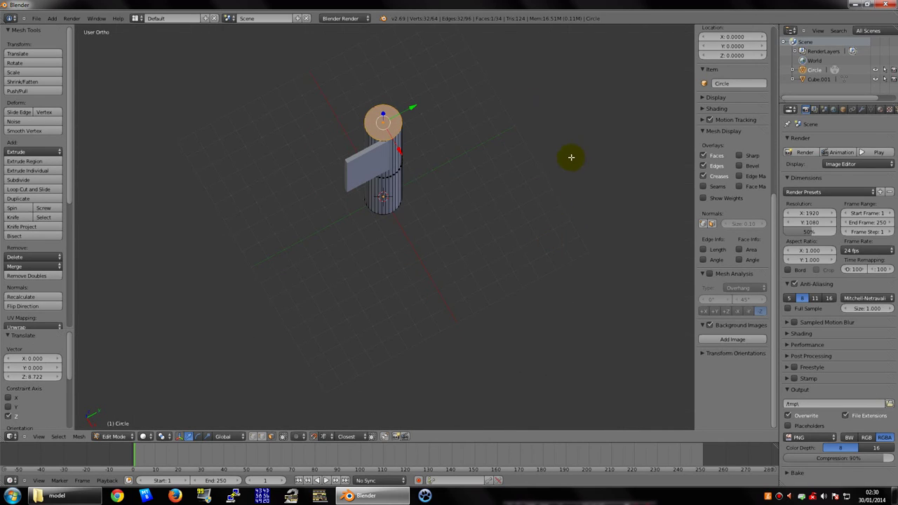
pyautogui.scroll(2, 411, 126)
pyautogui.keyDown('shift'); pyautogui.moveTo(411, 126); pyautogui.dragTo(431, 234, button='middle'); pyautogui.keyUp('shift')
pyautogui.scroll(1, 415, 187)
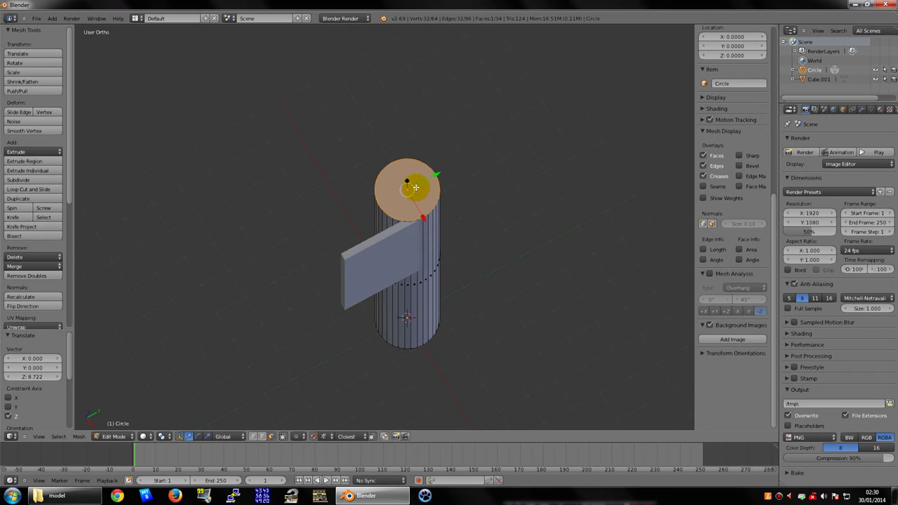
# - Try scaling the cylinder's top, cancel it, and add the bottom rim to the selection
pyautogui.press('s')
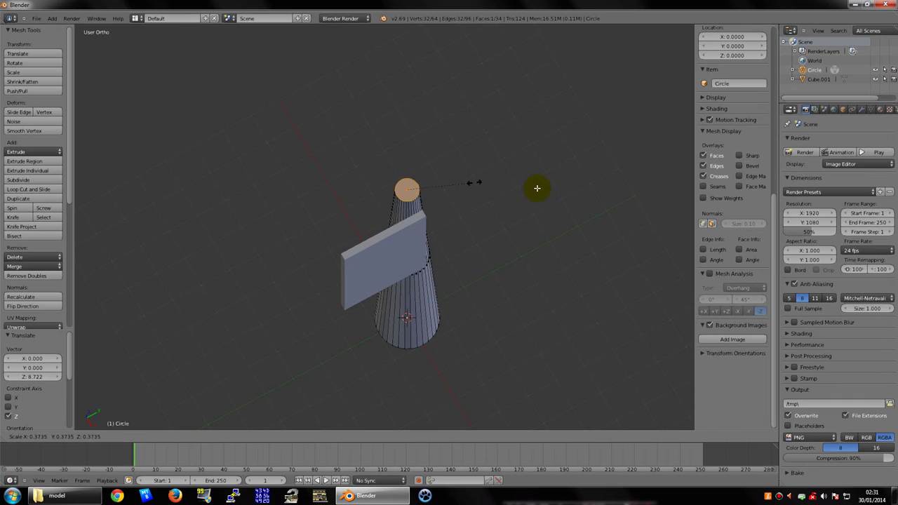
pyautogui.press('Escape')
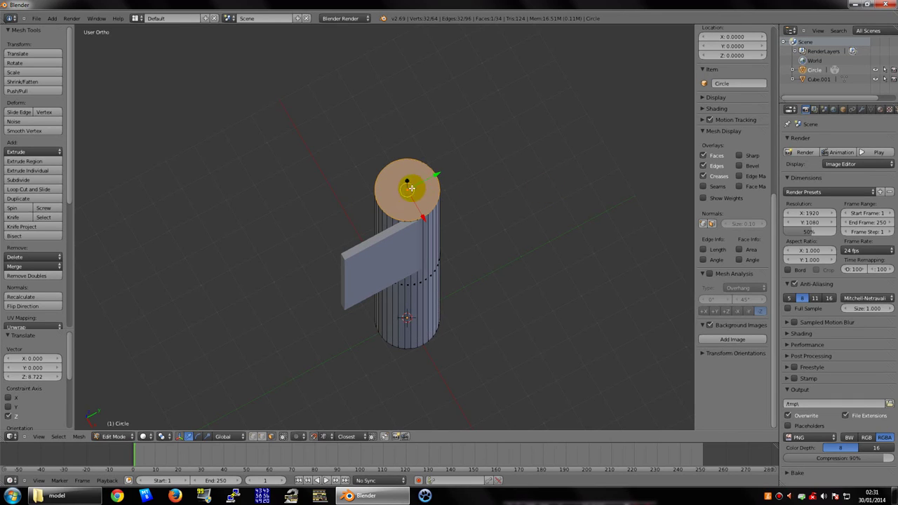
pyautogui.scroll(-3, 442, 269)
pyautogui.moveTo(442, 269)
pyautogui.mouseDown(button='middle')
pyautogui.moveTo(435, 200)
pyautogui.moveTo(395, 325)
pyautogui.moveTo(411, 303)
pyautogui.mouseUp(button='middle')
pyautogui.keyDown('alt'); pyautogui.keyDown('shift'); pyautogui.rightClick(398, 309); pyautogui.keyUp('shift'); pyautogui.keyUp('alt')
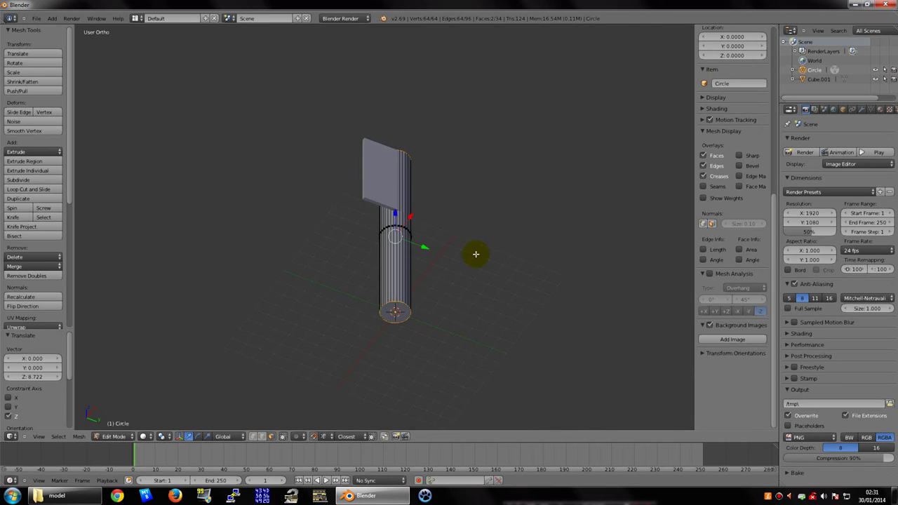
pyautogui.moveTo(476, 253)
pyautogui.mouseDown(button='middle')
pyautogui.moveTo(437, 306)
pyautogui.moveTo(481, 241)
pyautogui.moveTo(473, 187)
pyautogui.moveTo(436, 171)
pyautogui.moveTo(473, 145)
pyautogui.mouseUp(button='middle')
# - Scale the cylinder down twice to make it a slim post
pyautogui.scroll(2, 484, 140)
pyautogui.press('s')
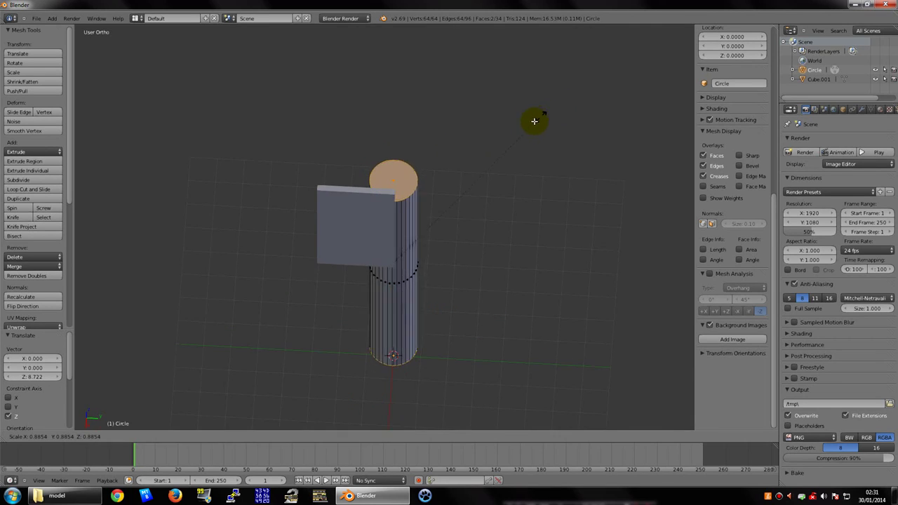
pyautogui.click(437, 221)
pyautogui.moveTo(438, 220)
pyautogui.mouseDown(button='middle')
pyautogui.moveTo(375, 184)
pyautogui.moveTo(443, 194)
pyautogui.mouseUp(button='middle')
pyautogui.press('s')
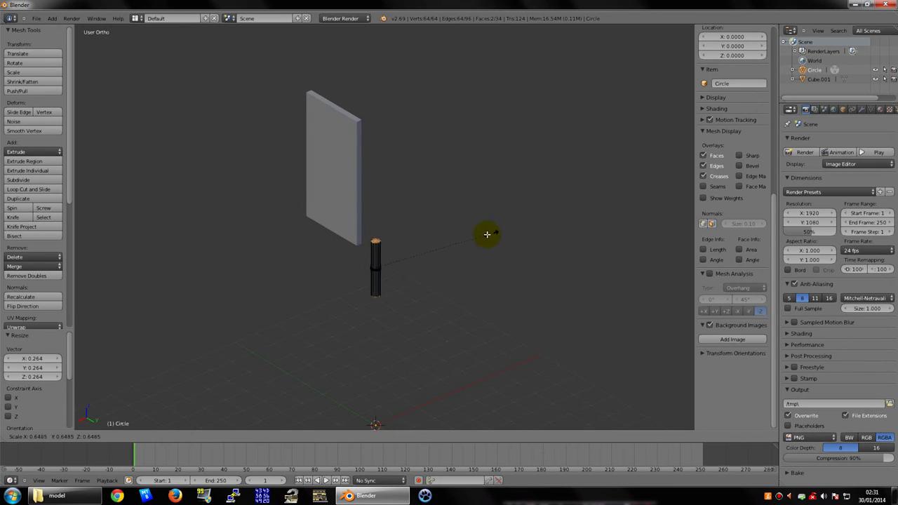
pyautogui.click(472, 231)
pyautogui.moveTo(473, 231)
pyautogui.mouseDown(button='middle')
pyautogui.moveTo(521, 164)
pyautogui.moveTo(524, 211)
pyautogui.moveTo(444, 249)
pyautogui.moveTo(378, 245)
pyautogui.mouseUp(button='middle')
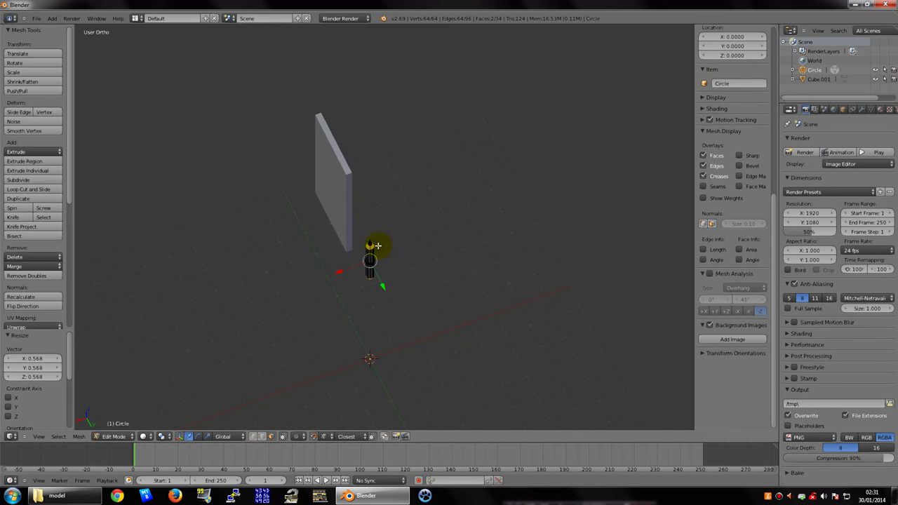
pyautogui.scroll(3, 426, 238)
pyautogui.moveTo(443, 220); pyautogui.dragTo(383, 264, button='middle')
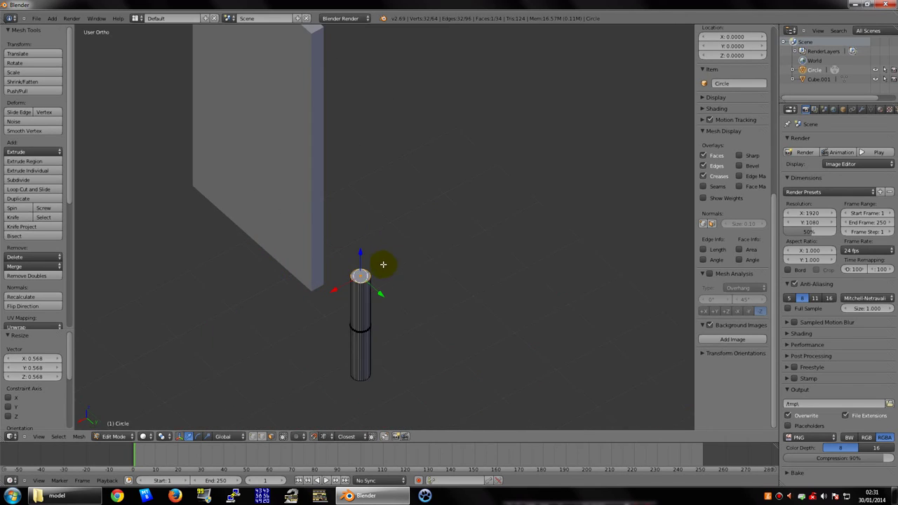
# - Raise the post's top along Z in two vertical moves
pyautogui.press('g')
pyautogui.press('z')
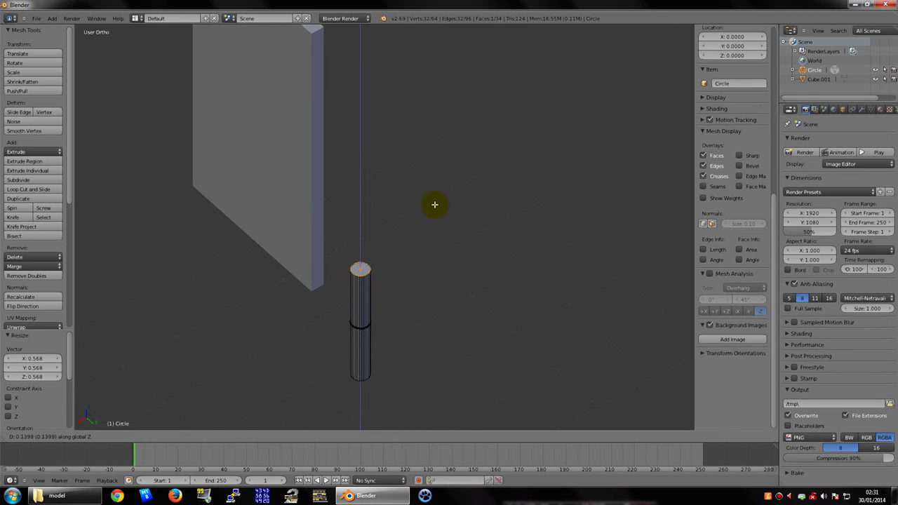
pyautogui.click(431, 80)
pyautogui.scroll(-3, 452, 207)
pyautogui.press('g')
pyautogui.press('z')
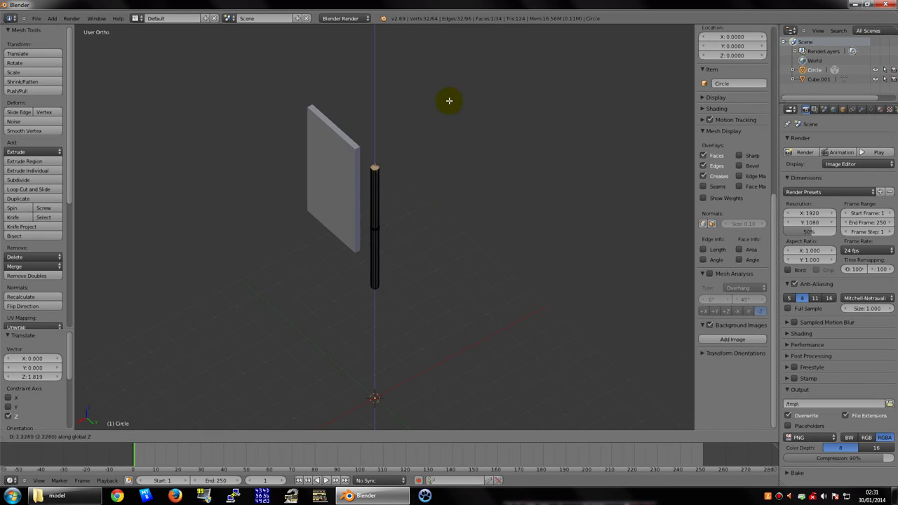
pyautogui.click(445, 136)
pyautogui.moveTo(445, 136)
pyautogui.mouseDown(button='middle')
pyautogui.moveTo(482, 140)
pyautogui.moveTo(467, 147)
pyautogui.moveTo(399, 259)
pyautogui.mouseUp(button='middle')
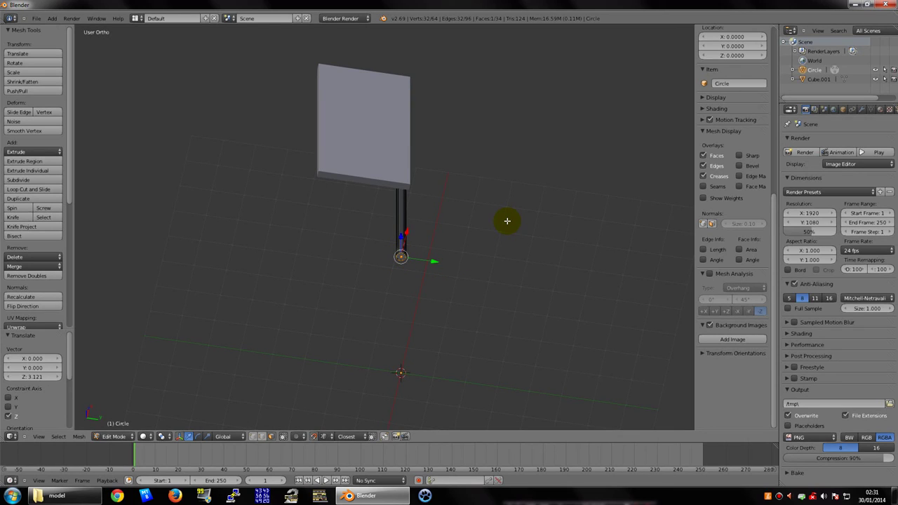
# - Extend the post's bottom downward along Z toward ground level
pyautogui.press('g')
pyautogui.press('z')
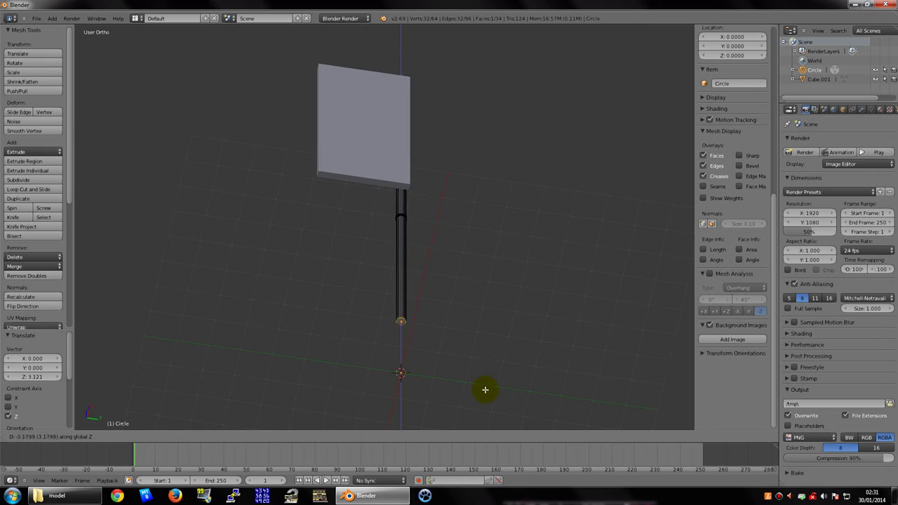
pyautogui.click(485, 386)
pyautogui.moveTo(484, 386); pyautogui.dragTo(472, 294, button='middle')
pyautogui.press('g')
pyautogui.press('z')
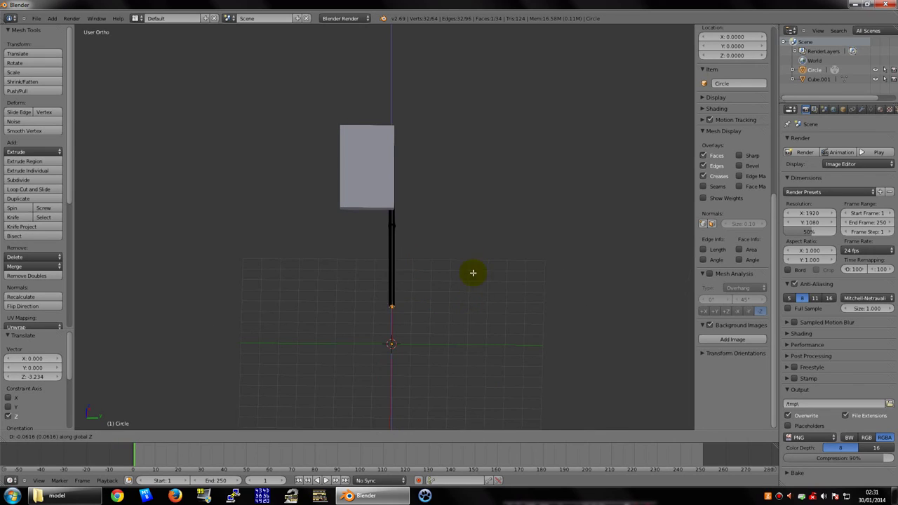
pyautogui.click(474, 337)
# - In Right view, fine-tune the bottom along Z (net -4.493), then return to Object Mode
pyautogui.press('KP_3')
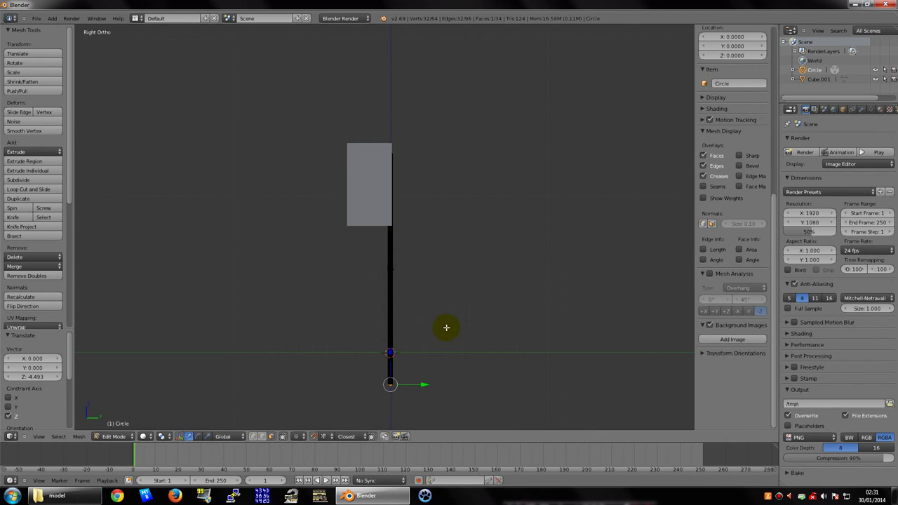
pyautogui.press('g')
pyautogui.press('z')
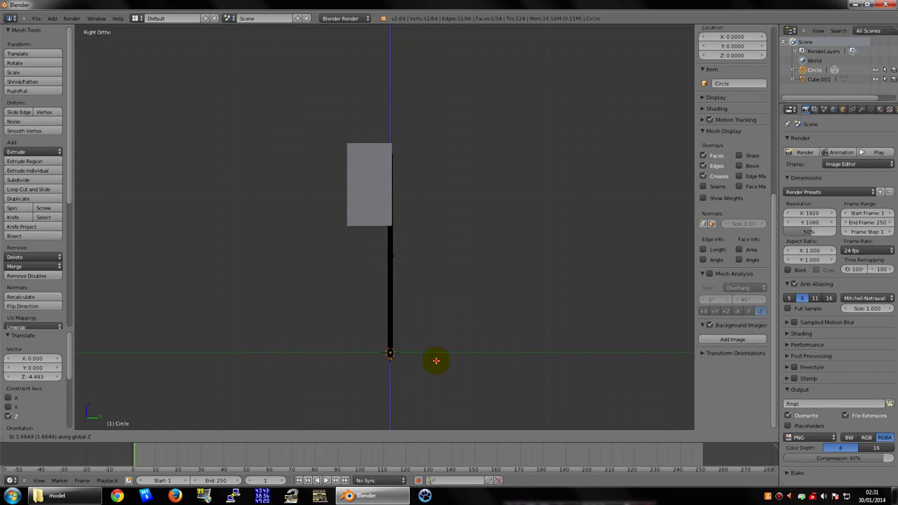
pyautogui.click(436, 360)
pyautogui.scroll(5, 433, 298)
pyautogui.scroll(-4, 442, 234)
pyautogui.press('Tab')
pyautogui.press('Tab')
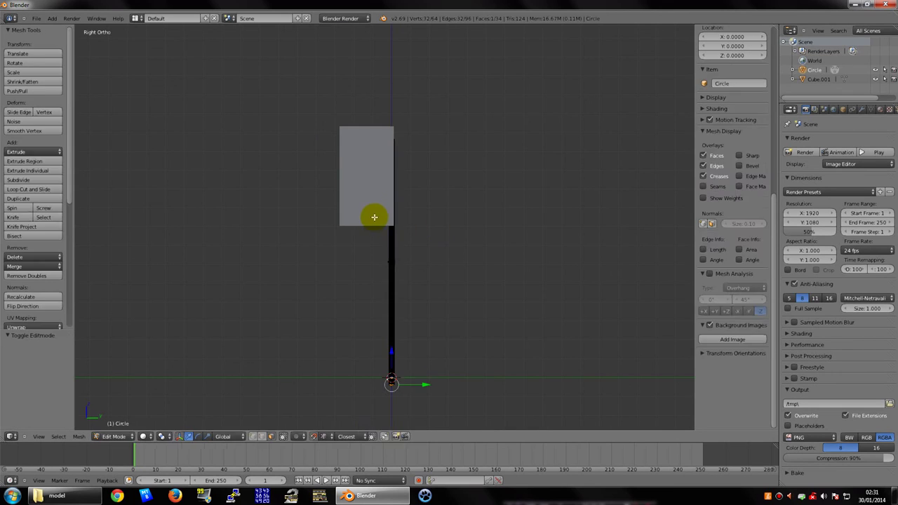
pyautogui.press('Tab')
# - Move Cube.001 by -0.863 on X and 0.174 on Y in Top view so it meets the post's top
pyautogui.rightClick(368, 202)
pyautogui.press('g')
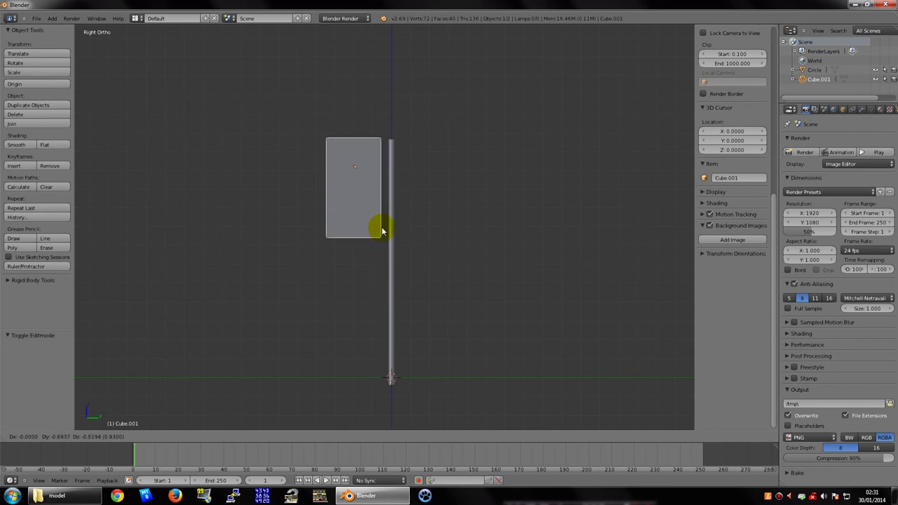
pyautogui.click(382, 232)
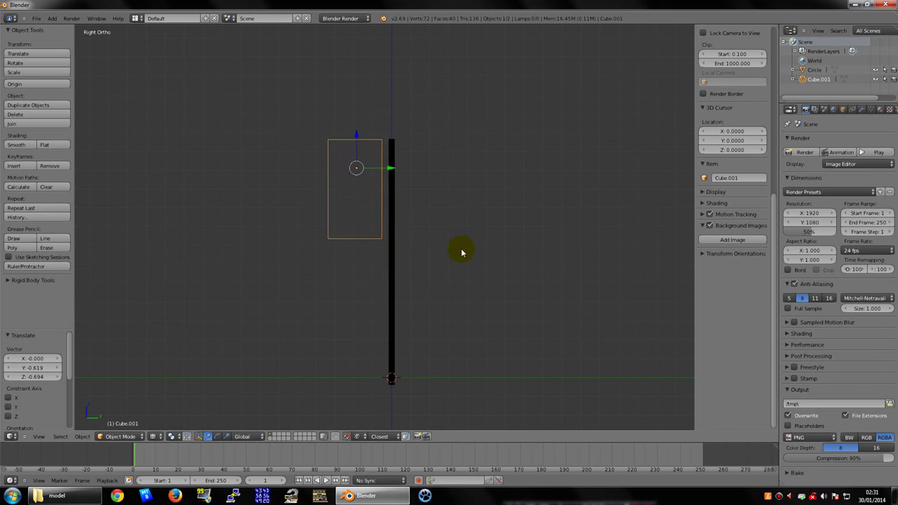
pyautogui.moveTo(461, 251)
pyautogui.mouseDown(button='middle')
pyautogui.moveTo(437, 290)
pyautogui.moveTo(400, 280)
pyautogui.moveTo(395, 315)
pyautogui.moveTo(409, 311)
pyautogui.moveTo(353, 301)
pyautogui.mouseUp(button='middle')
pyautogui.press('KP_7')
pyautogui.scroll(6, 396, 297)
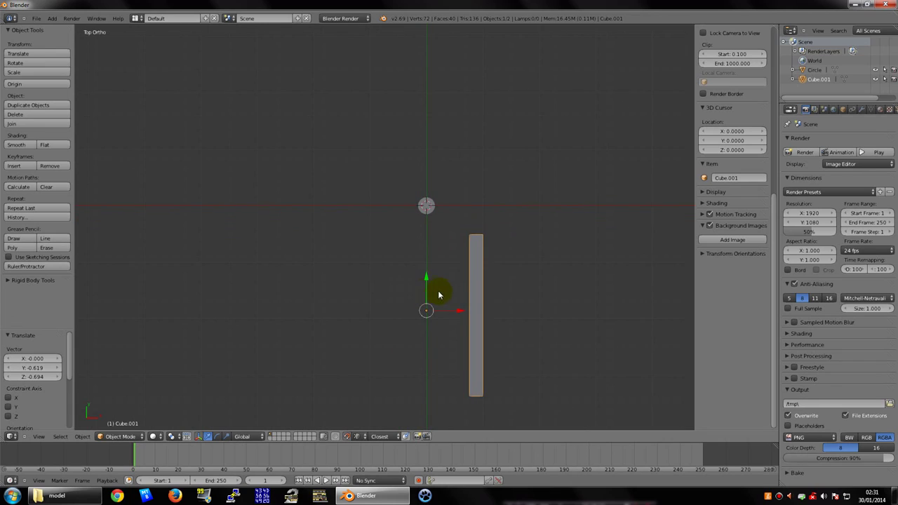
pyautogui.press('g')
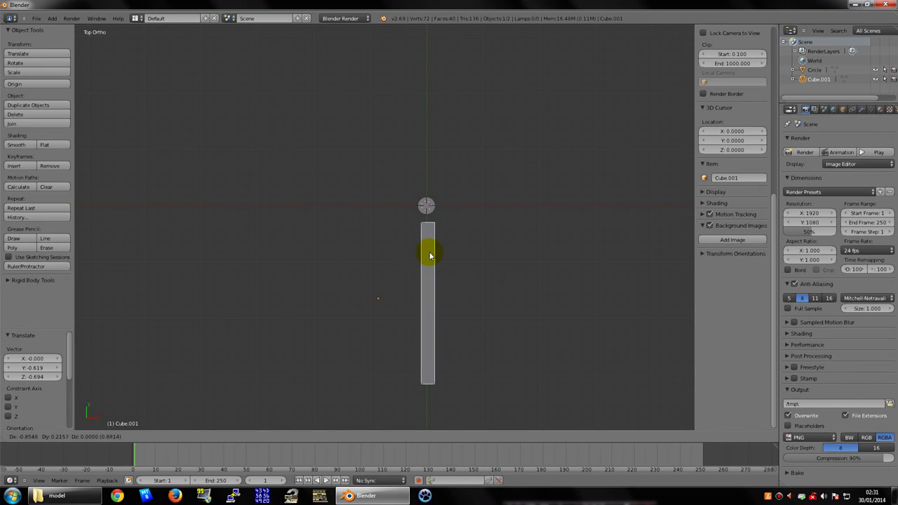
pyautogui.click(428, 254)
pyautogui.moveTo(428, 254)
pyautogui.mouseDown(button='middle')
pyautogui.moveTo(426, 237)
pyautogui.moveTo(349, 187)
pyautogui.moveTo(262, 228)
pyautogui.moveTo(206, 179)
pyautogui.moveTo(207, 265)
pyautogui.moveTo(208, 250)
pyautogui.moveTo(269, 253)
pyautogui.moveTo(387, 207)
pyautogui.moveTo(413, 233)
pyautogui.moveTo(316, 185)
pyautogui.moveTo(405, 220)
pyautogui.moveTo(386, 245)
pyautogui.moveTo(409, 281)
pyautogui.moveTo(413, 317)
pyautogui.mouseUp(button='middle')
pyautogui.rightClick(390, 265)
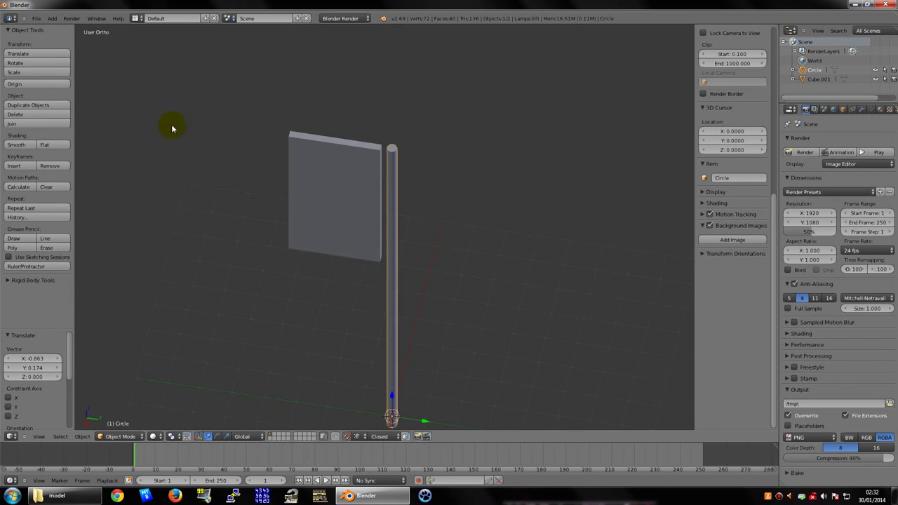
# - Add a Cylinder mesh via Add > Mesh > Cylinder and select it
pyautogui.click(52, 19)
pyautogui.moveTo(63, 27)
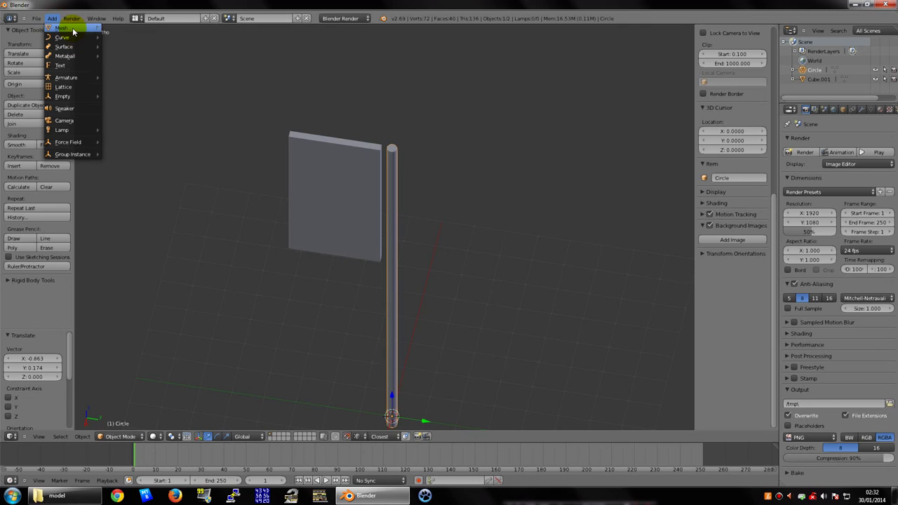
pyautogui.click(123, 75)
pyautogui.scroll(-2, 316, 185)
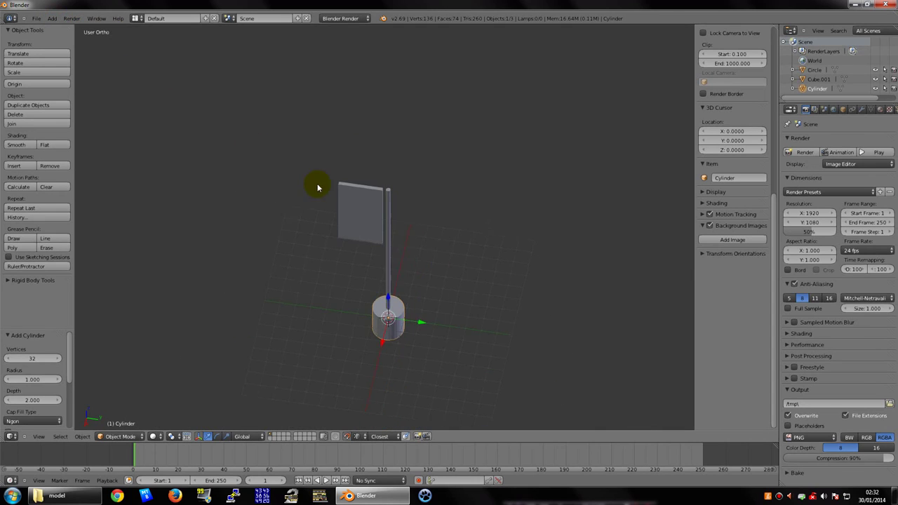
pyautogui.moveTo(316, 185)
pyautogui.mouseDown(button='middle')
pyautogui.moveTo(354, 181)
pyautogui.moveTo(427, 267)
pyautogui.moveTo(403, 222)
pyautogui.moveTo(430, 217)
pyautogui.moveTo(371, 283)
pyautogui.moveTo(381, 293)
pyautogui.mouseUp(button='middle')
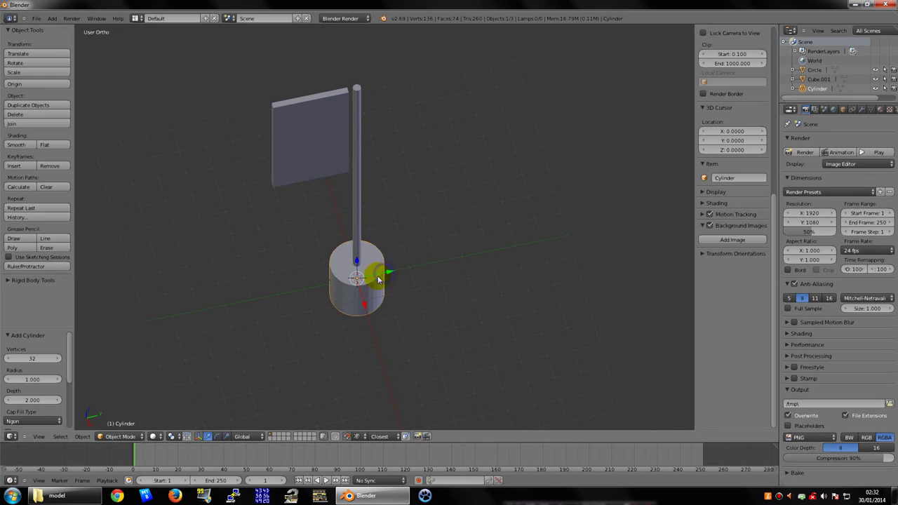
pyautogui.rightClick(357, 268)
pyautogui.rightClick(360, 285)
# - In Edit Mode, extrude the cylinder's top face 2.0613 along Z, then undo it
pyautogui.press('Tab')
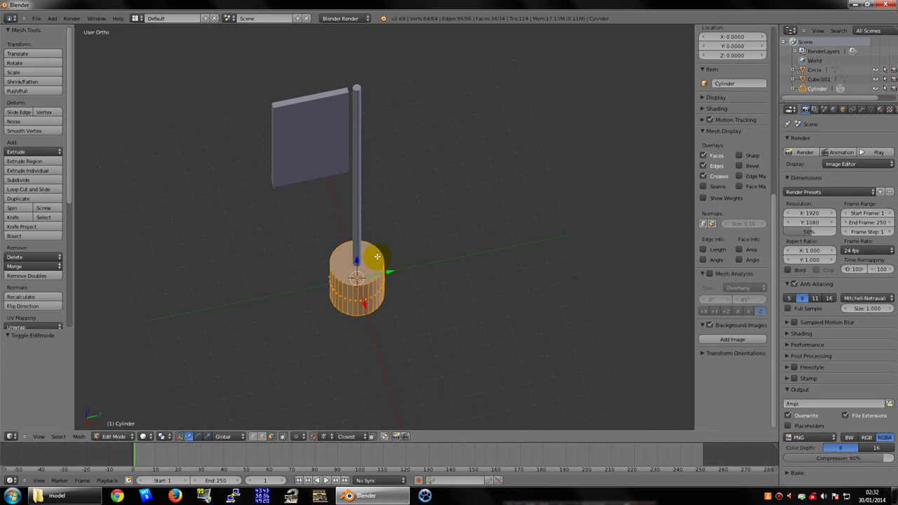
pyautogui.rightClick(369, 263)
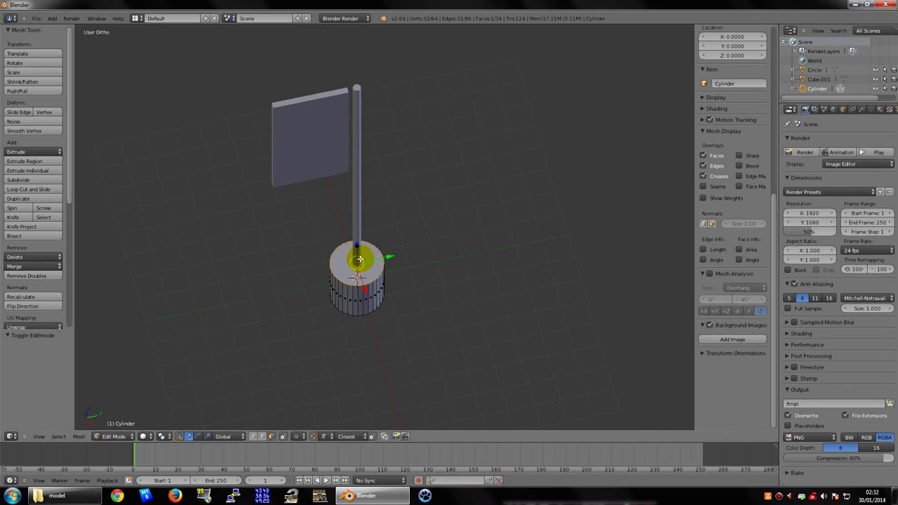
pyautogui.press('e')
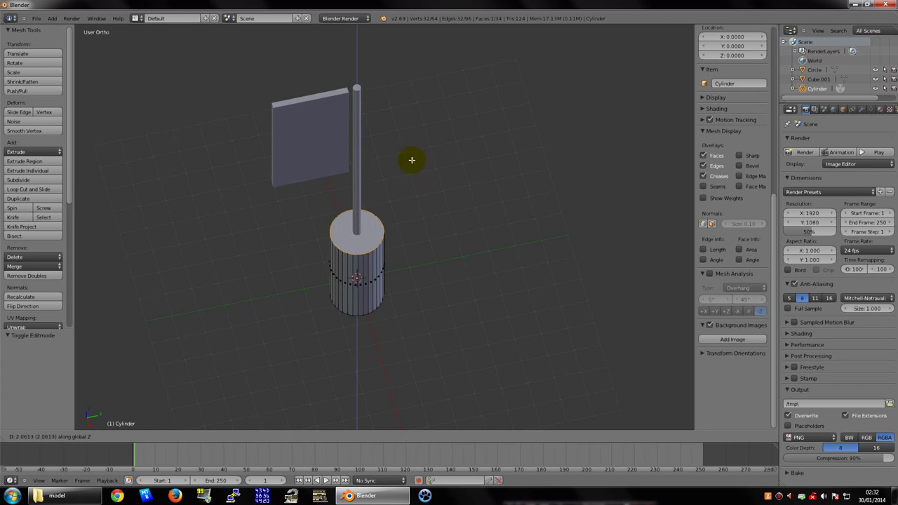
pyautogui.click(412, 160)
pyautogui.hotkey('ctrl', 'z')
pyautogui.hotkey('ctrl', 'z')
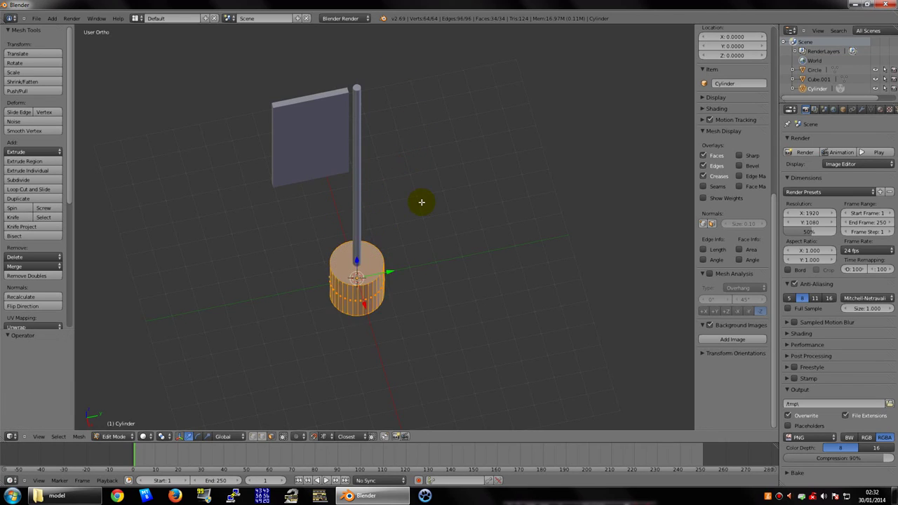
pyautogui.hotkey('ctrl', 'z')
# - Delete all of the cylinder's geometry, leaving an empty Cylinder mesh
pyautogui.moveTo(422, 202)
pyautogui.mouseDown(button='middle')
pyautogui.moveTo(353, 192)
pyautogui.moveTo(281, 164)
pyautogui.moveTo(391, 169)
pyautogui.moveTo(405, 185)
pyautogui.mouseUp(button='middle')
pyautogui.press('Tab')
pyautogui.press('Tab')
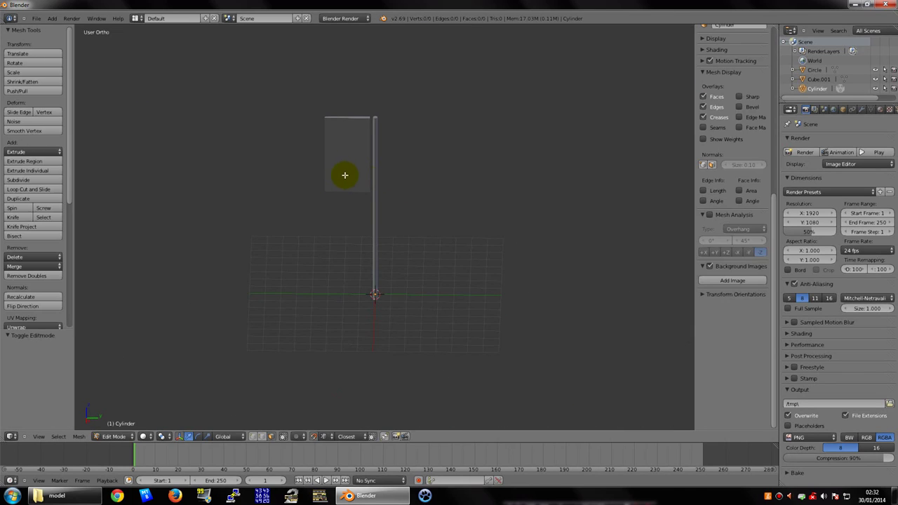
pyautogui.press('Tab')
pyautogui.press('Tab')
pyautogui.scroll(1, 387, 252)
pyautogui.scroll(3, 392, 256)
pyautogui.moveTo(391, 256); pyautogui.dragTo(429, 273, button='middle')
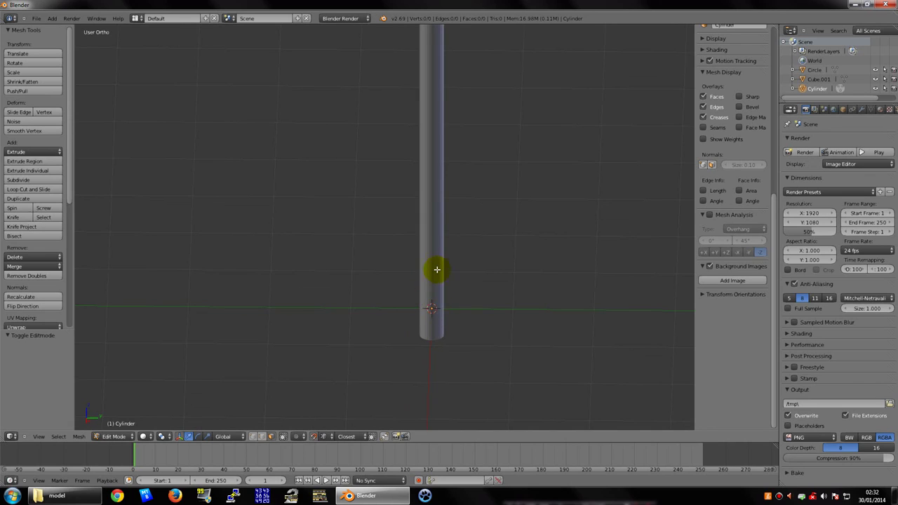
pyautogui.scroll(-5, 503, 209)
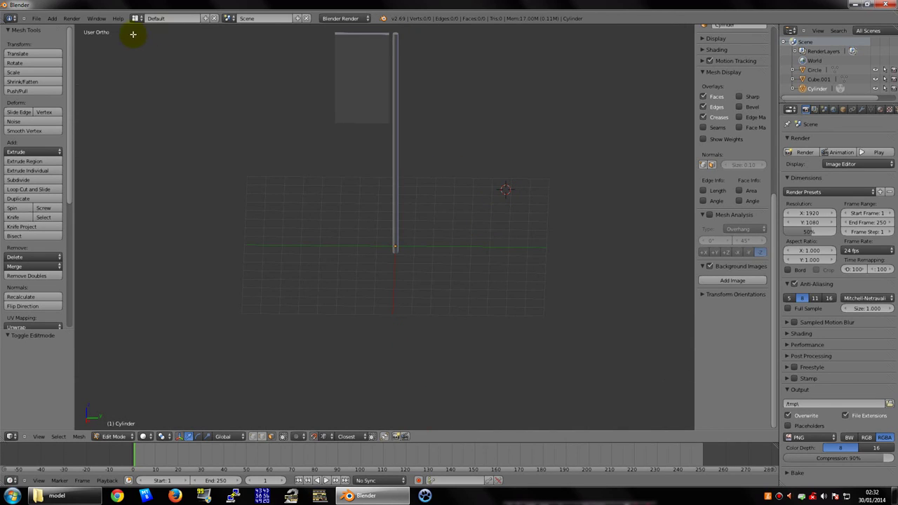
# - Add a cube near the signpost via Add > Mesh > Cube
pyautogui.click(52, 18)
pyautogui.moveTo(62, 27)
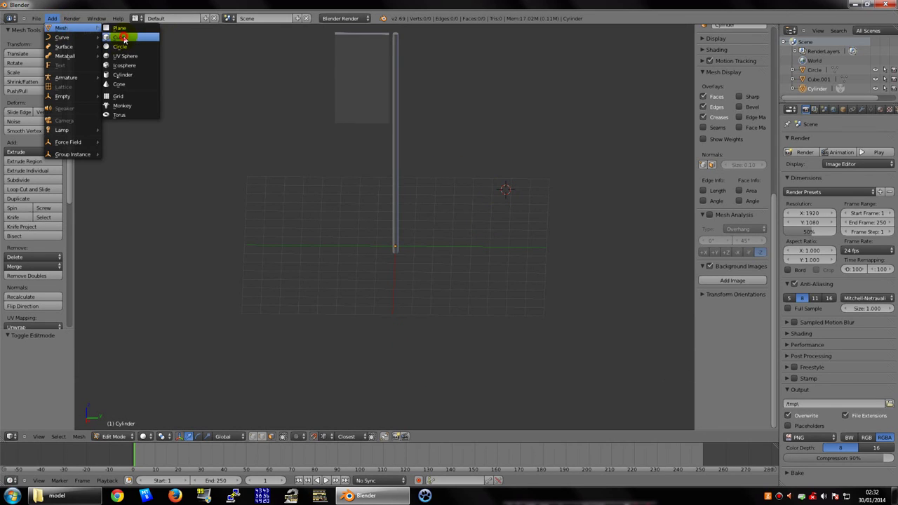
pyautogui.click(123, 38)
pyautogui.scroll(-1, 302, 230)
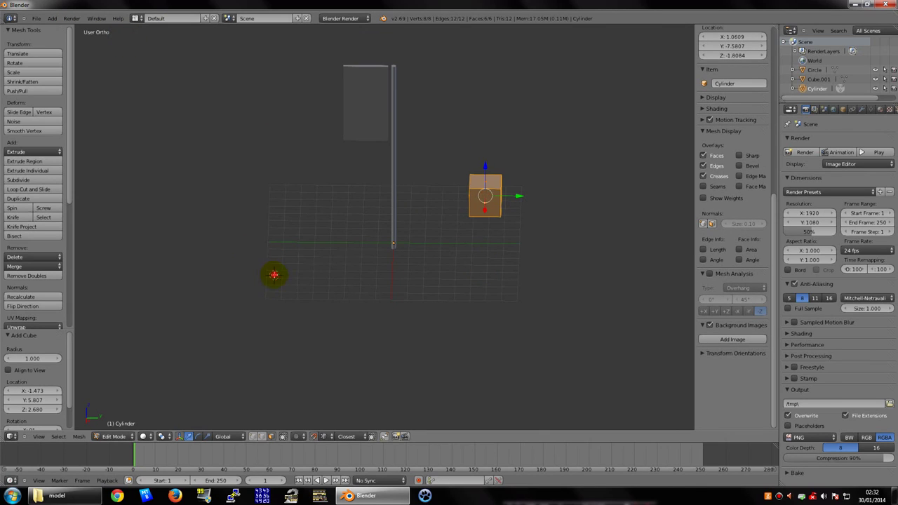
# - Add a UV Sphere with 32 segments, 16 rings and size 1.000
pyautogui.click(52, 18)
pyautogui.moveTo(61, 28)
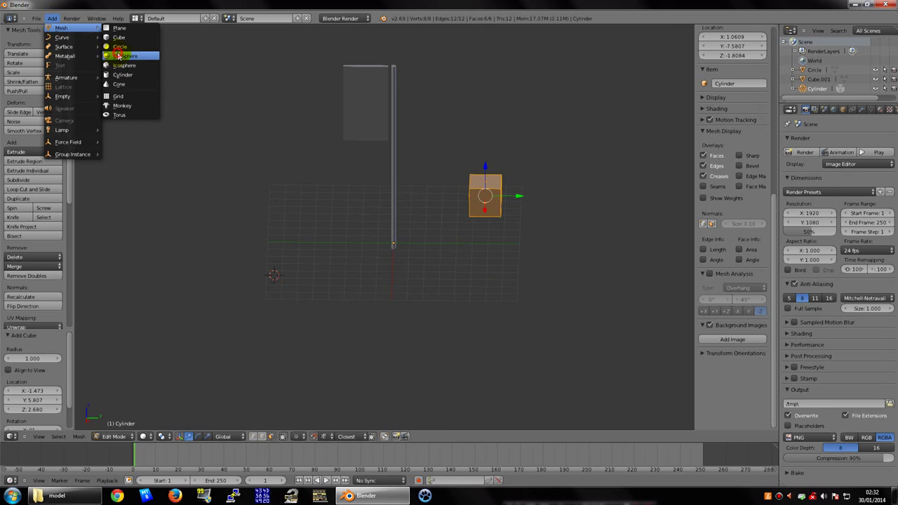
pyautogui.click(117, 56)
pyautogui.scroll(1, 266, 260)
pyautogui.scroll(1, 232, 287)
pyautogui.scroll(1, 220, 312)
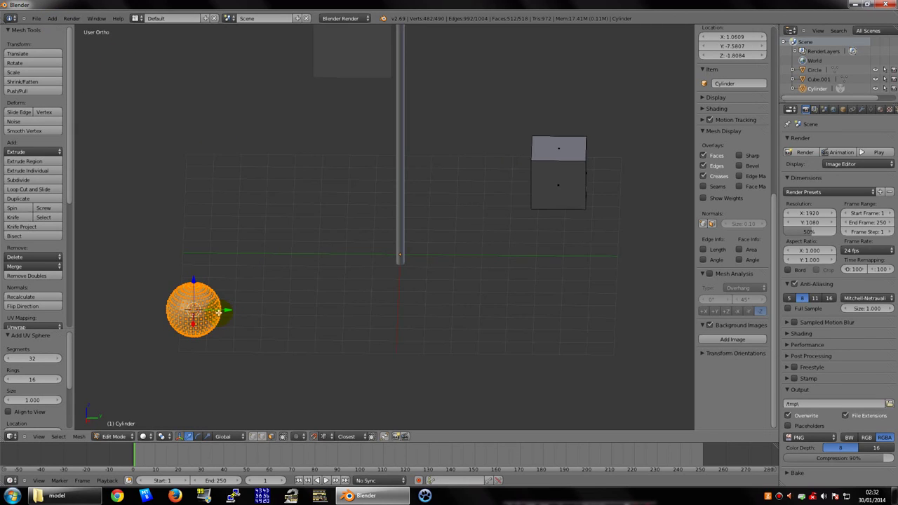
pyautogui.press('Tab')
pyautogui.moveTo(332, 290)
pyautogui.mouseDown(button='middle')
pyautogui.moveTo(351, 290)
pyautogui.moveTo(389, 247)
pyautogui.moveTo(367, 250)
pyautogui.moveTo(415, 246)
pyautogui.moveTo(366, 242)
pyautogui.moveTo(377, 268)
pyautogui.mouseUp(button='middle')
pyautogui.press('Tab')
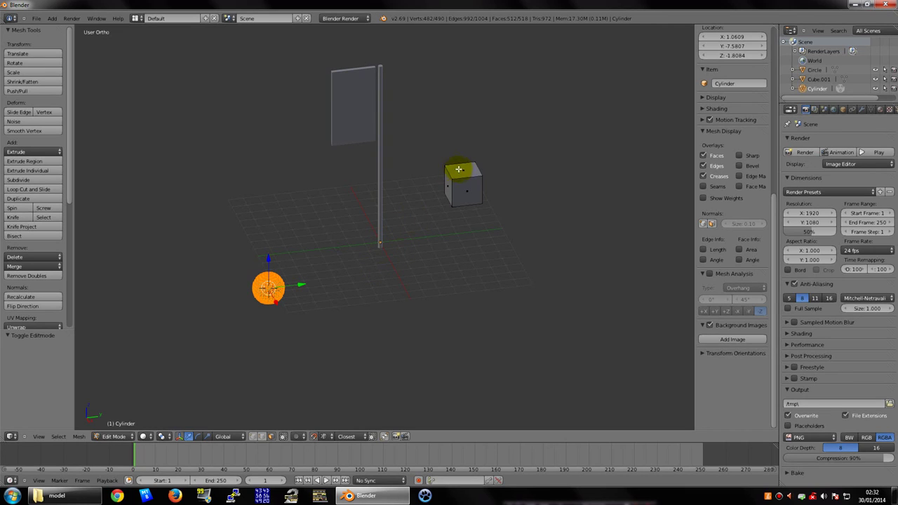
# - View the cube and sphere from Top view and oblique angles, then select the cube's top face
pyautogui.keyDown('shift'); pyautogui.moveTo(483, 186); pyautogui.dragTo(403, 243, button='middle'); pyautogui.keyUp('shift')
pyautogui.scroll(4, 403, 243)
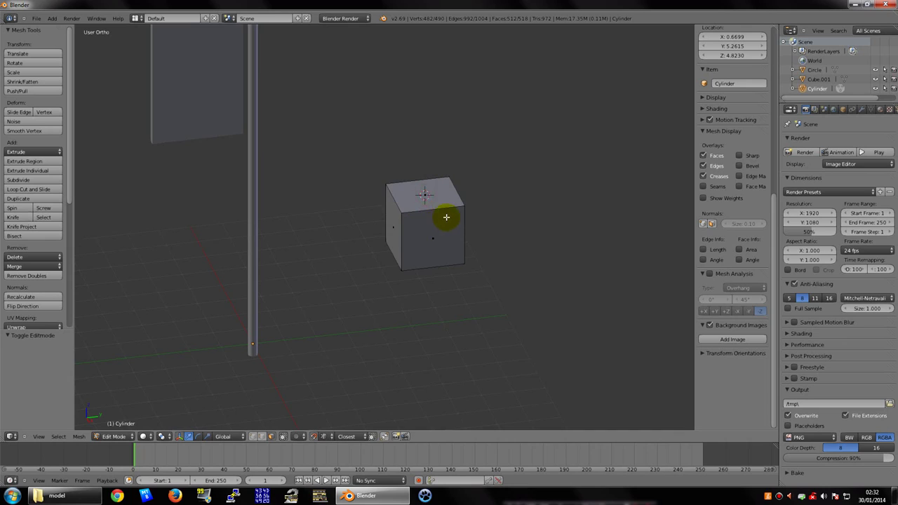
pyautogui.scroll(-7, 463, 226)
pyautogui.moveTo(452, 222)
pyautogui.mouseDown(button='middle')
pyautogui.moveTo(411, 241)
pyautogui.moveTo(274, 232)
pyautogui.moveTo(307, 258)
pyautogui.moveTo(383, 262)
pyautogui.moveTo(367, 273)
pyautogui.moveTo(256, 246)
pyautogui.moveTo(374, 220)
pyautogui.mouseUp(button='middle')
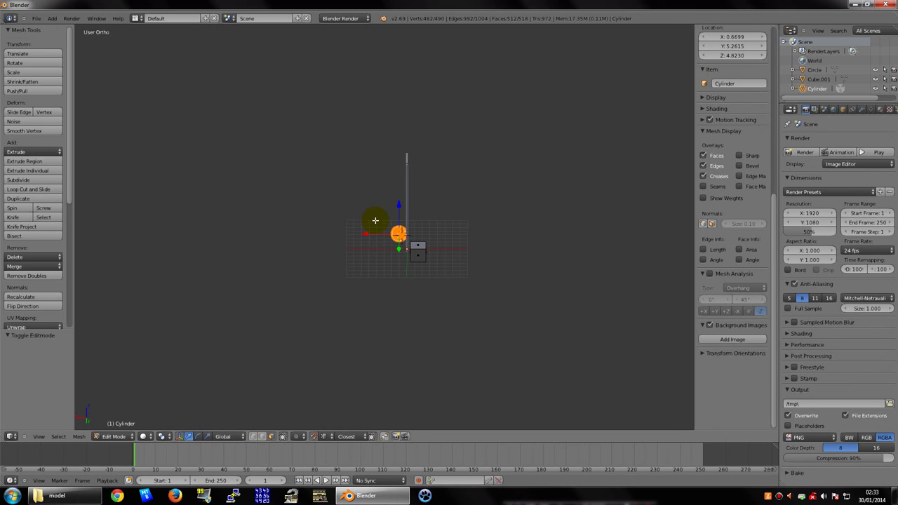
pyautogui.press('KP_7')
pyautogui.scroll(5, 379, 223)
pyautogui.scroll(3, 228, 141)
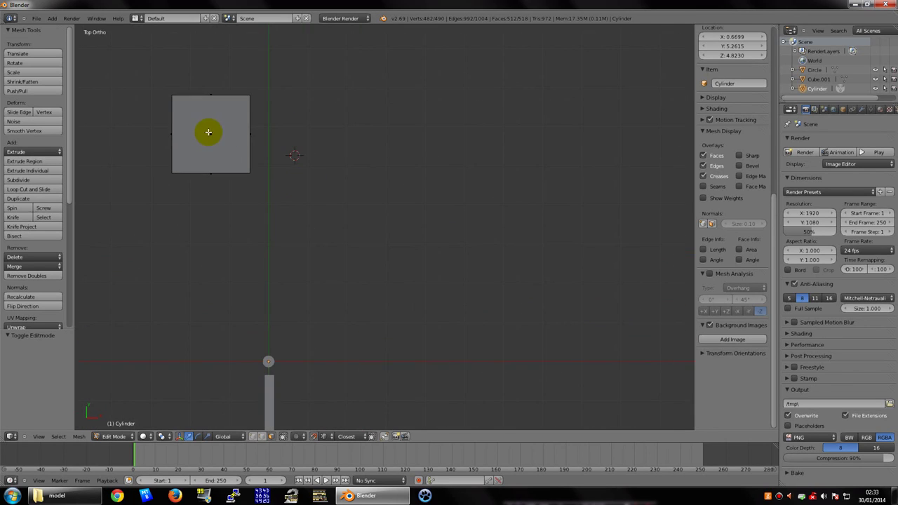
pyautogui.scroll(-5, 211, 136)
pyautogui.moveTo(363, 208)
pyautogui.mouseDown(button='middle')
pyautogui.moveTo(301, 138)
pyautogui.moveTo(347, 176)
pyautogui.moveTo(301, 164)
pyautogui.moveTo(267, 176)
pyautogui.moveTo(447, 193)
pyautogui.moveTo(475, 222)
pyautogui.mouseUp(button='middle')
pyautogui.scroll(3, 475, 222)
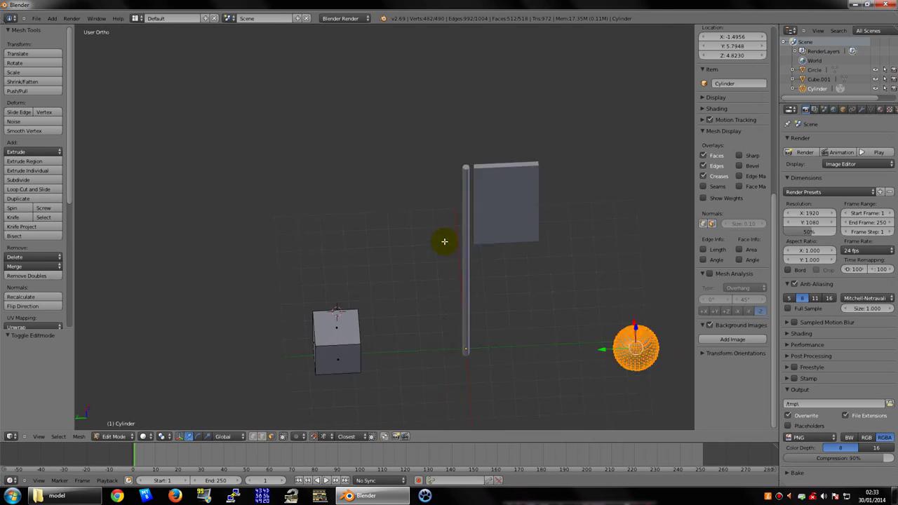
pyautogui.scroll(2, 443, 243)
pyautogui.keyDown('shift'); pyautogui.moveTo(395, 299); pyautogui.dragTo(364, 207, button='middle'); pyautogui.keyUp('shift')
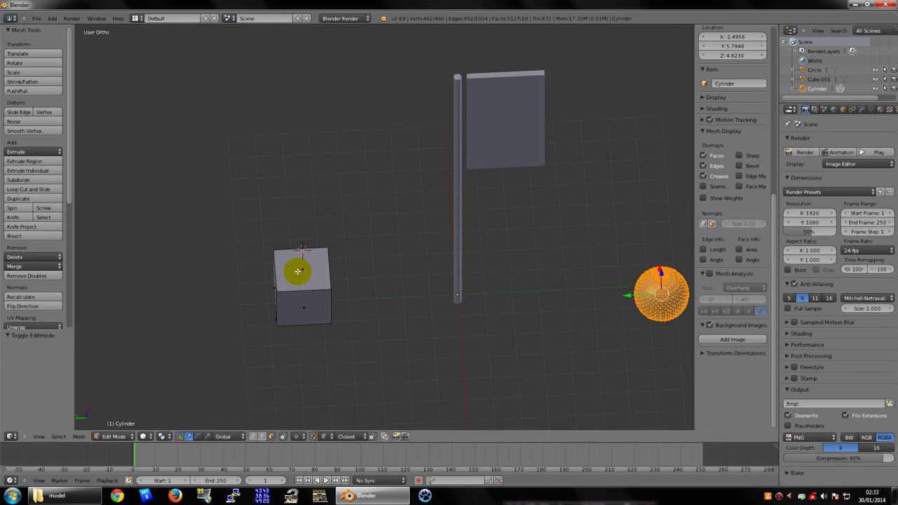
pyautogui.rightClick(300, 269)
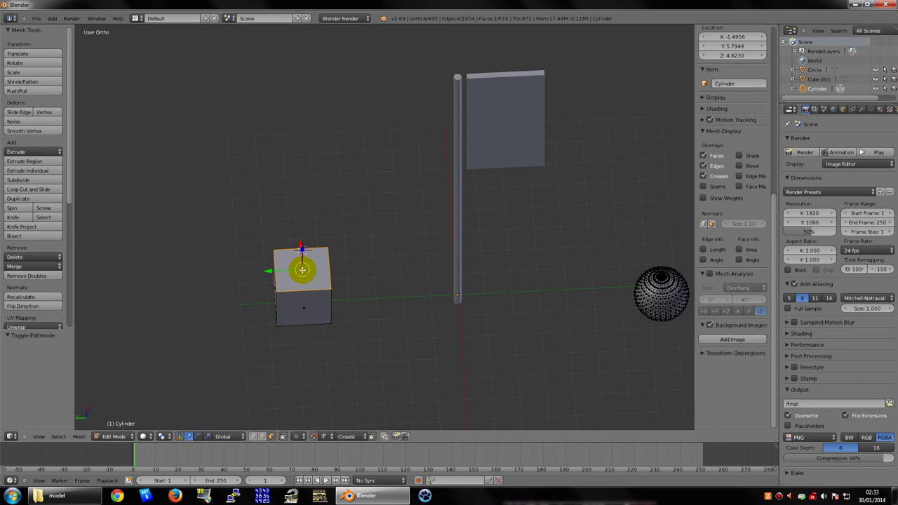
# - Snap the 3D cursor to the centre of the cube's top face (Z 3.68)
pyautogui.click(79, 437)
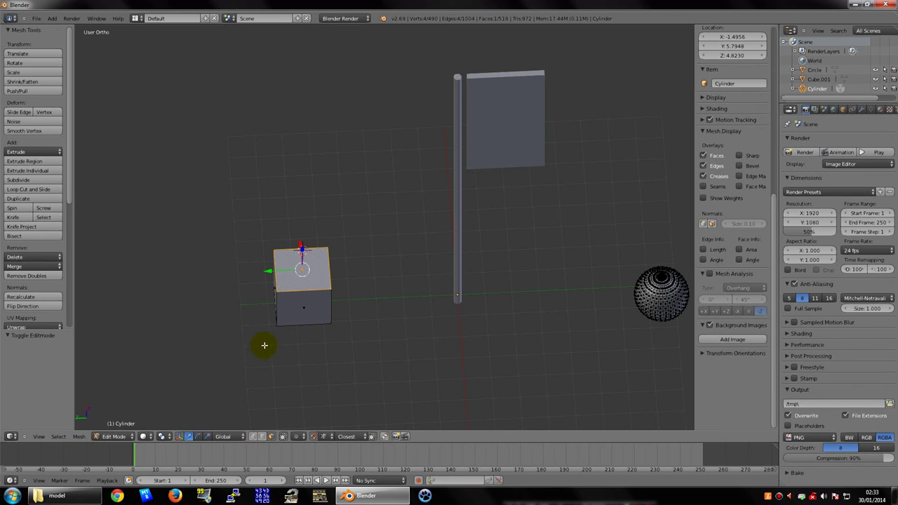
pyautogui.hotkey('shift', 's')
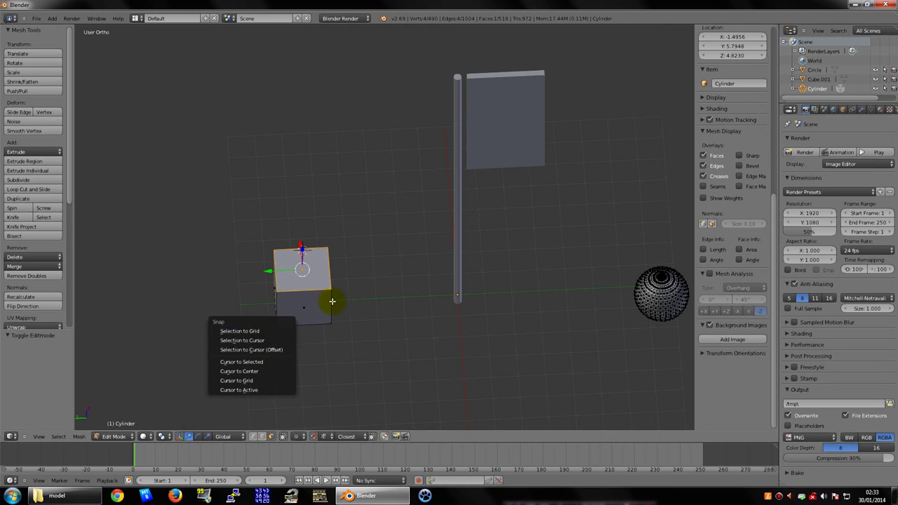
pyautogui.click(307, 269)
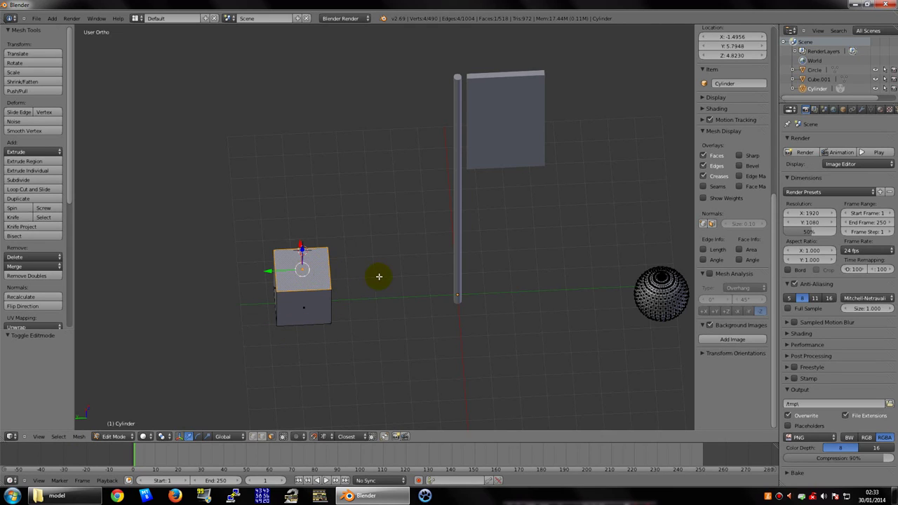
pyautogui.hotkey('shift', 's')
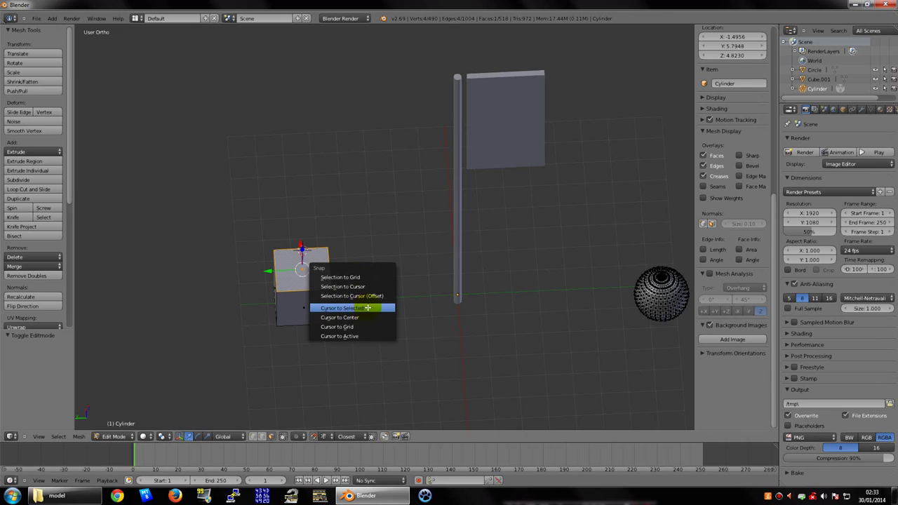
pyautogui.click(340, 307)
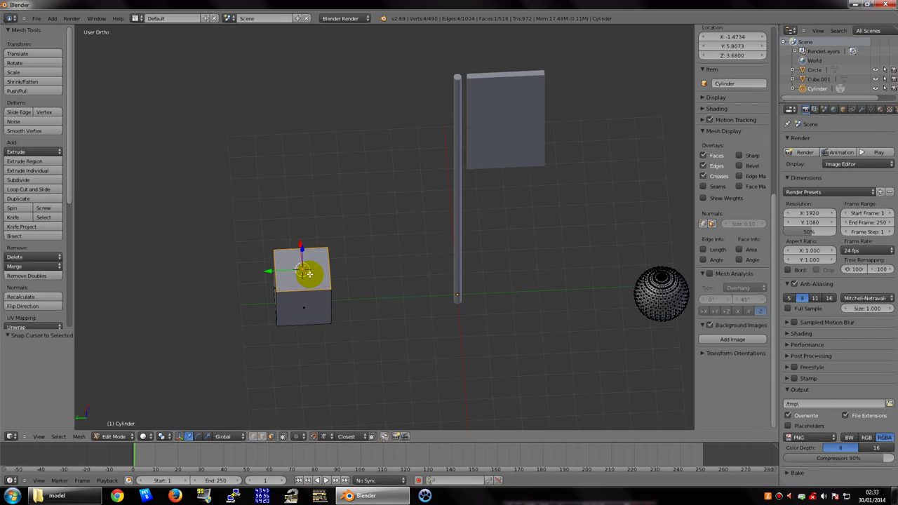
# - Return to Object Mode and deselect all objects
pyautogui.scroll(4, 298, 276)
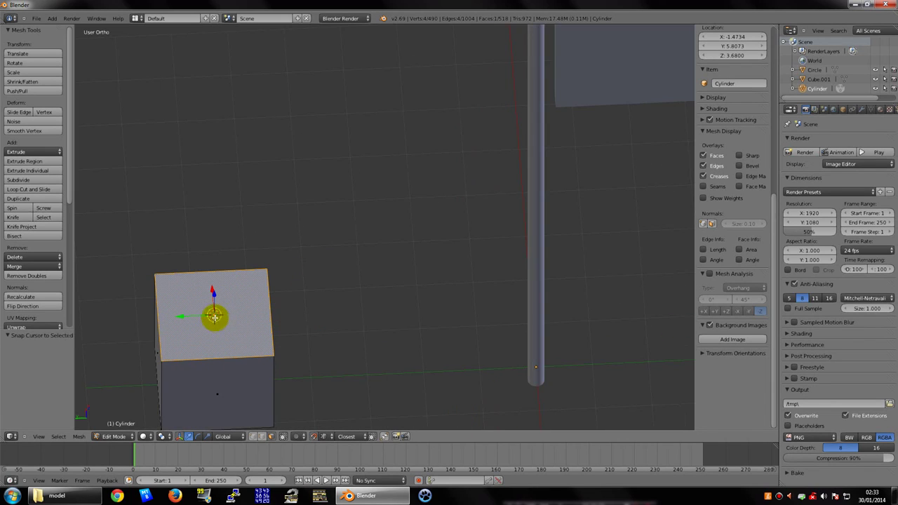
pyautogui.scroll(-5, 247, 306)
pyautogui.moveTo(320, 285)
pyautogui.mouseDown(button='middle')
pyautogui.moveTo(197, 243)
pyautogui.moveTo(311, 231)
pyautogui.moveTo(236, 237)
pyautogui.moveTo(264, 263)
pyautogui.mouseUp(button='middle')
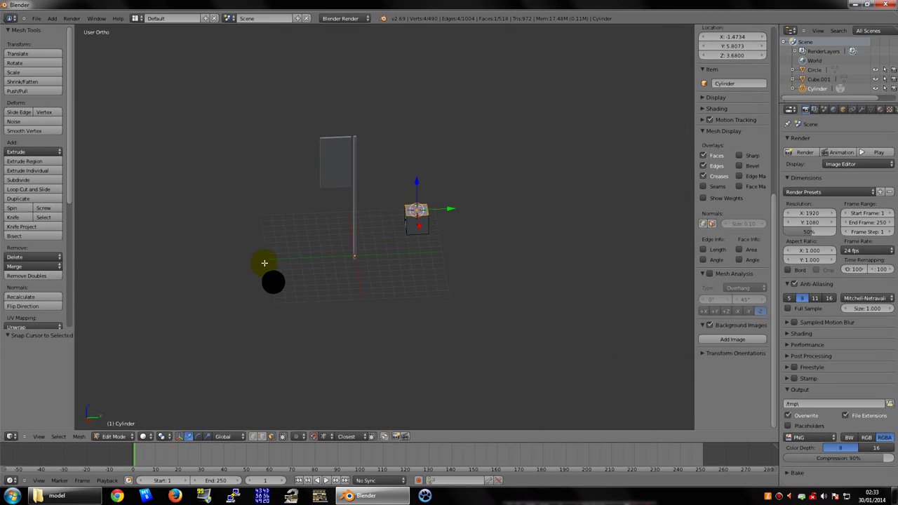
pyautogui.press('Tab')
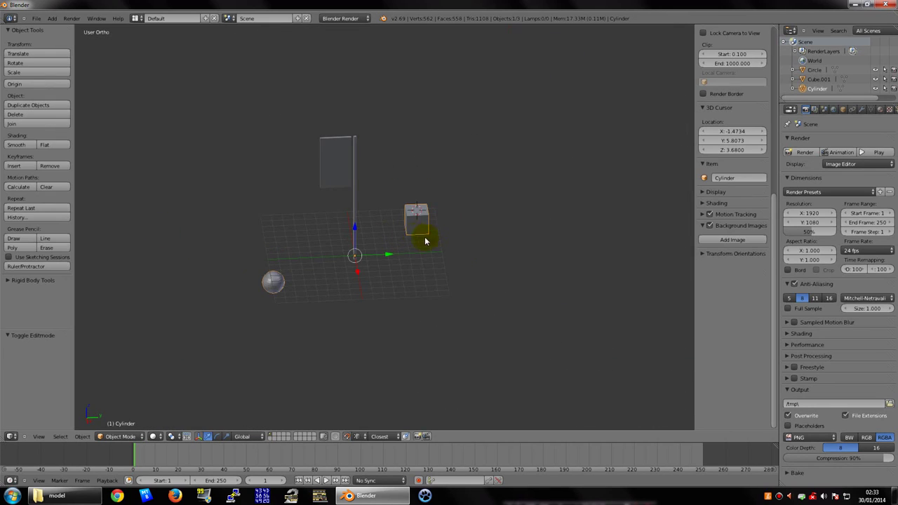
pyautogui.press('a')
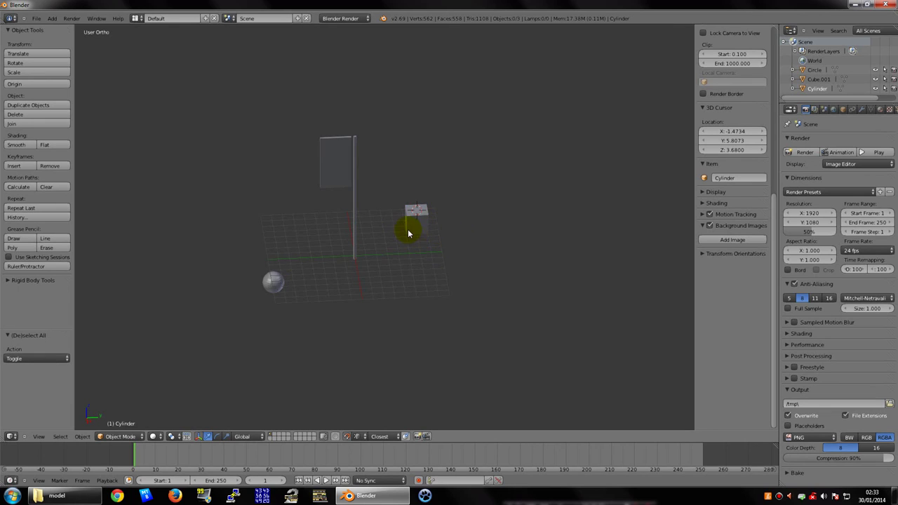
# - Add a 32-vertex cone (radius 1, depth 2) at the cursor on the cube's top
pyautogui.click(49, 18)
pyautogui.moveTo(62, 28)
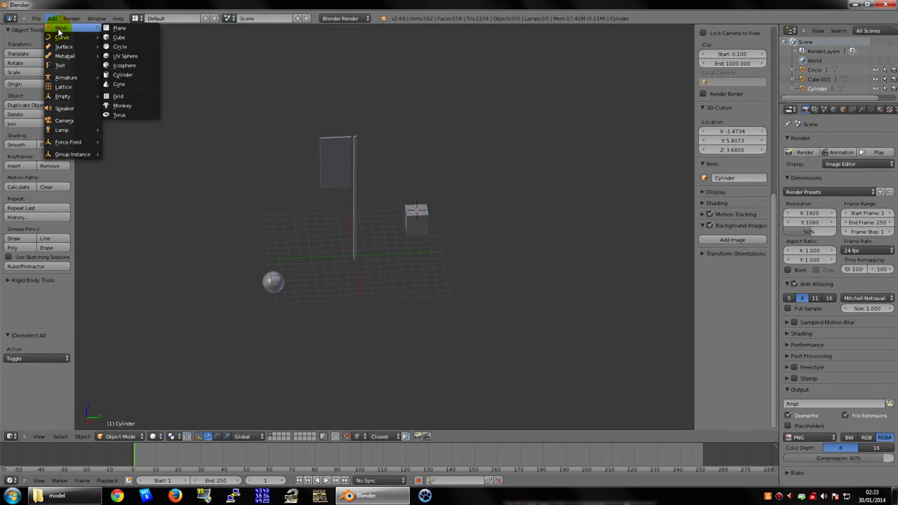
pyautogui.click(127, 90)
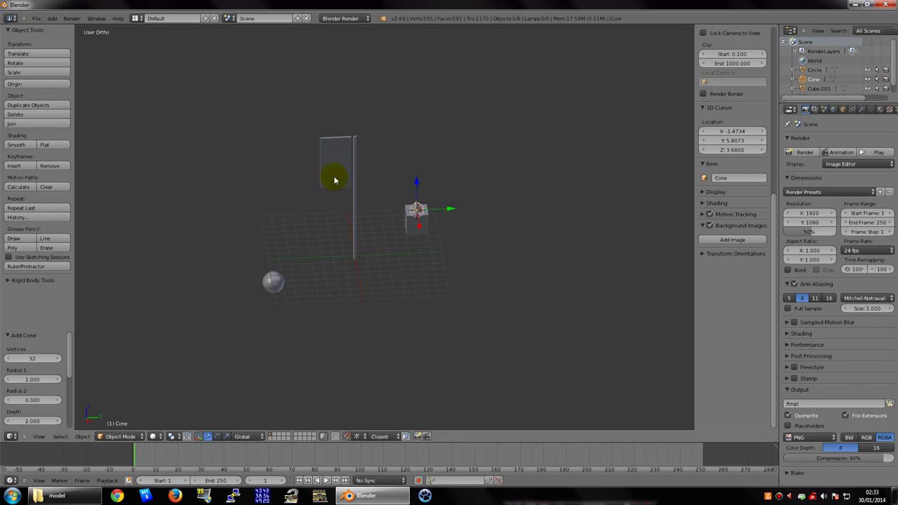
pyautogui.scroll(5, 481, 215)
pyautogui.moveTo(527, 192)
pyautogui.keyDown('shift'); pyautogui.mouseDown(button='middle')
pyautogui.moveTo(465, 243)
pyautogui.moveTo(373, 250)
pyautogui.moveTo(356, 291)
pyautogui.moveTo(401, 294)
pyautogui.moveTo(433, 281)
pyautogui.mouseUp(button='middle'); pyautogui.keyUp('shift')
pyautogui.scroll(-5, 379, 245)
pyautogui.scroll(3, 393, 266)
pyautogui.scroll(3, 431, 312)
pyautogui.scroll(3, 375, 220)
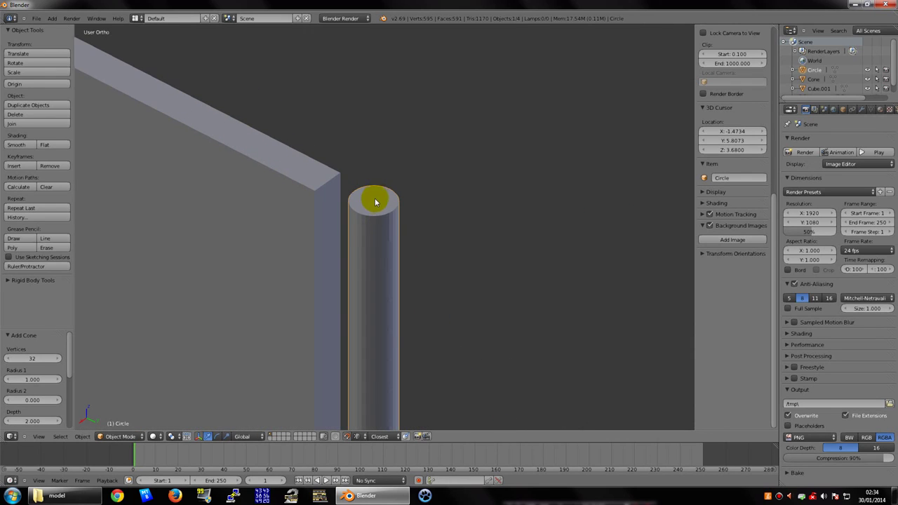
# - Snap the 3D cursor to the pole's top face (Z 12.6467) and return to Object Mode
pyautogui.rightClick(382, 216)
pyautogui.press('Tab')
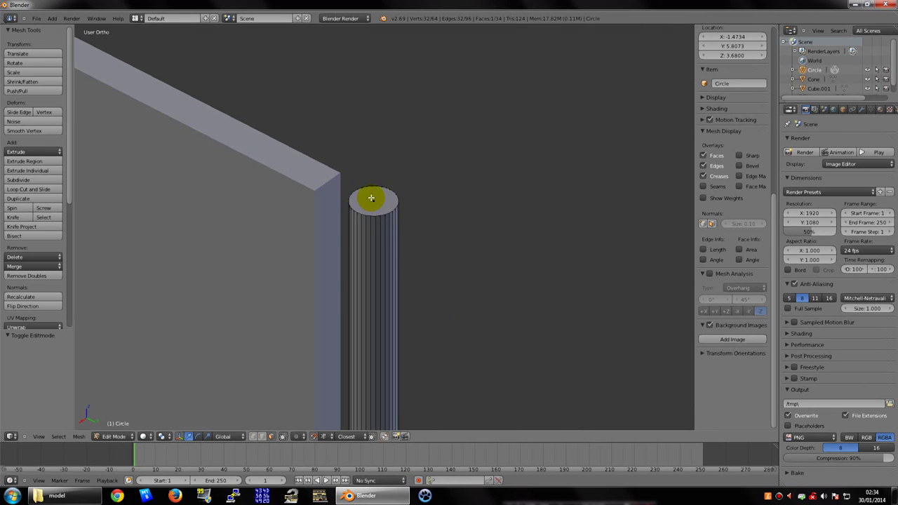
pyautogui.rightClick(371, 198)
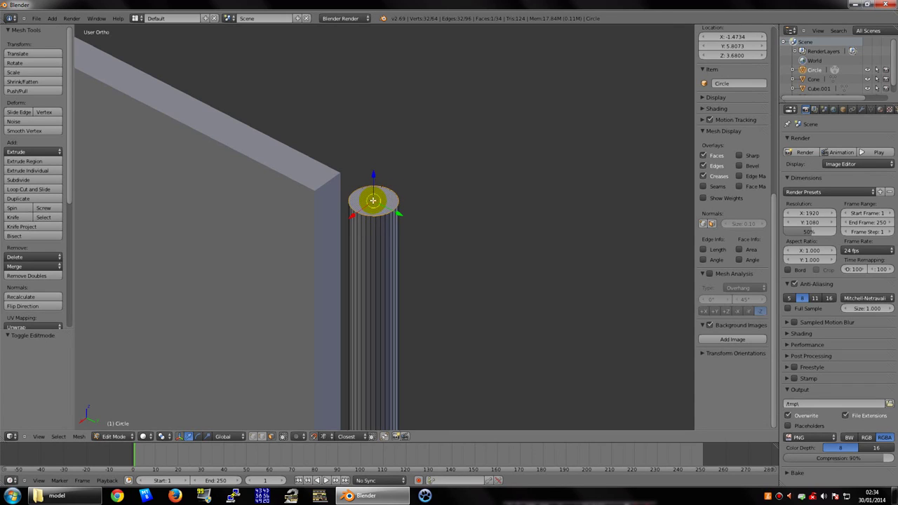
pyautogui.hotkey('shift', 's')
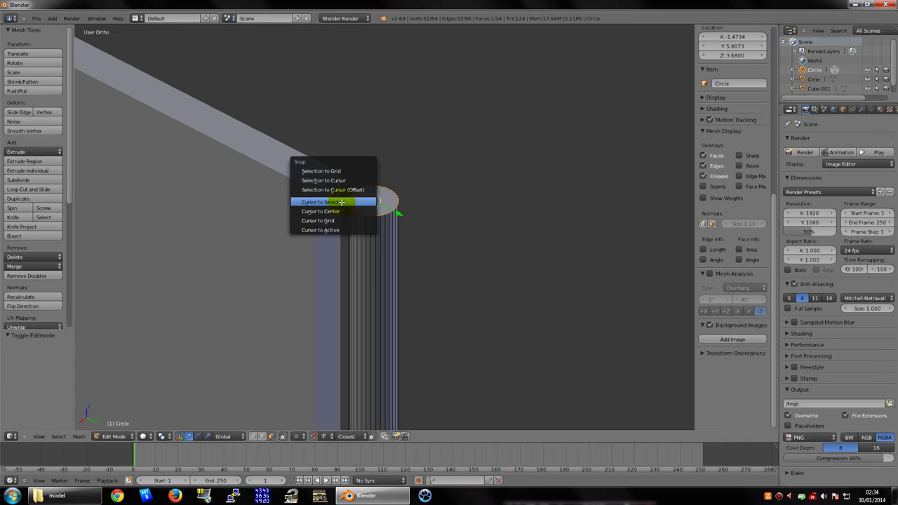
pyautogui.click(345, 202)
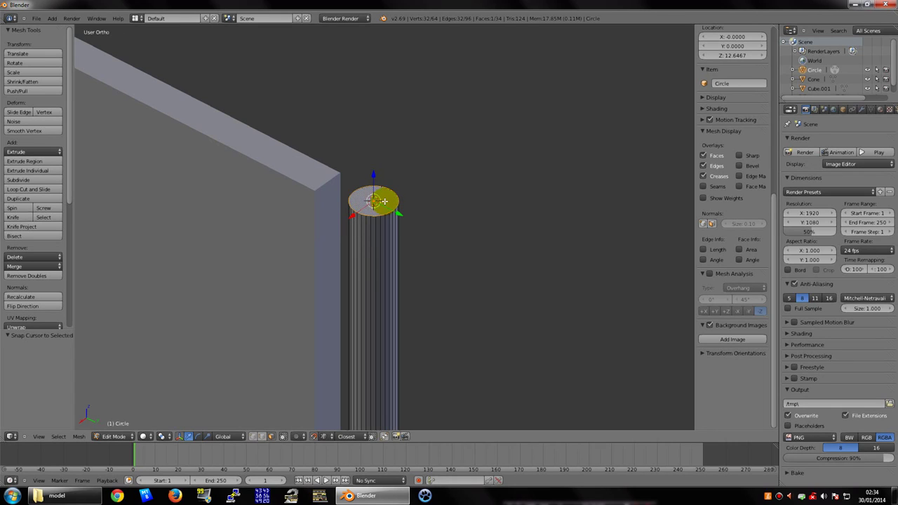
pyautogui.press('Tab')
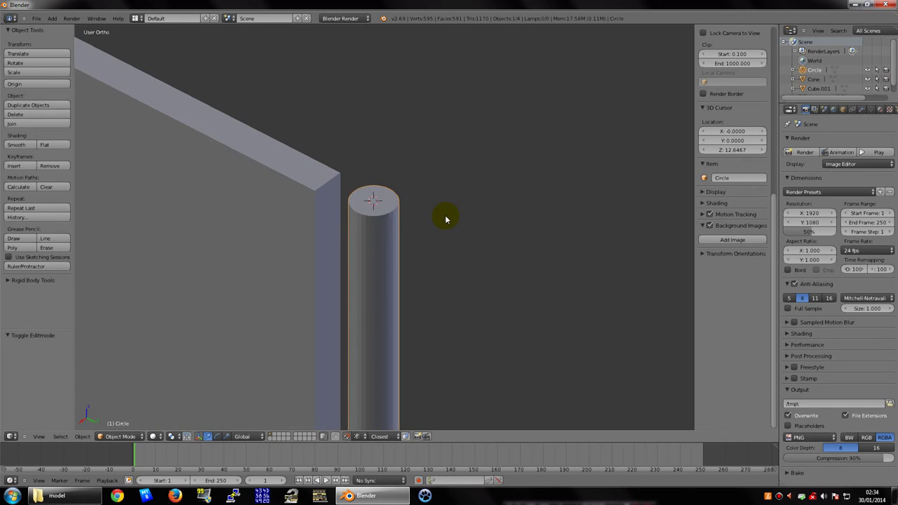
# - Bring up the Add > Mesh list of shapes
pyautogui.scroll(-2, 417, 254)
pyautogui.scroll(-2, 416, 254)
pyautogui.scroll(5, 405, 246)
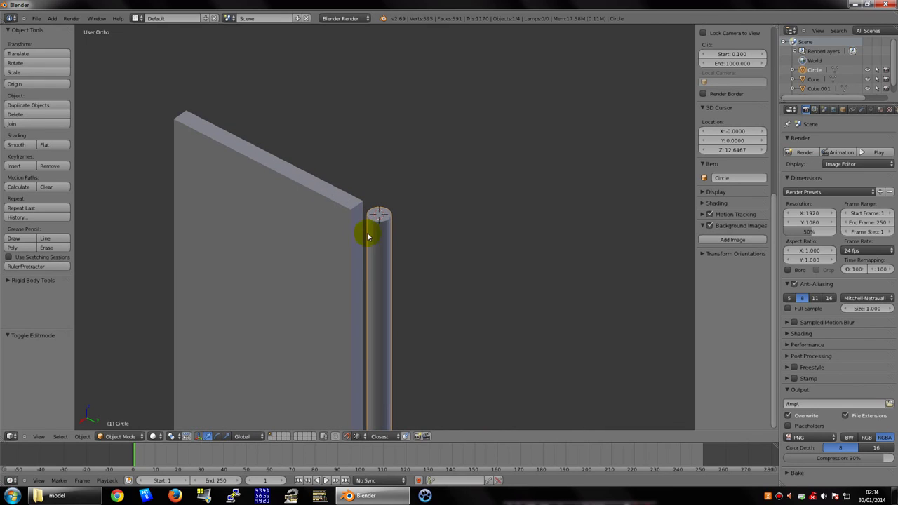
pyautogui.click(52, 18)
pyautogui.moveTo(62, 28)
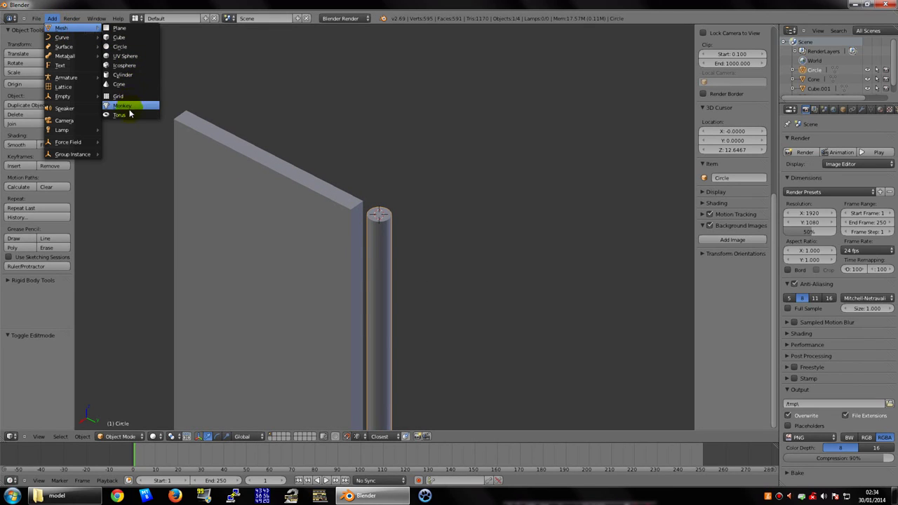
# - Add a torus ring at the pole's top (Z 12.65) and orbit around to check it
pyautogui.click(126, 115)
pyautogui.scroll(-3, 367, 201)
pyautogui.moveTo(367, 200)
pyautogui.mouseDown(button='middle')
pyautogui.moveTo(475, 180)
pyautogui.moveTo(489, 145)
pyautogui.moveTo(347, 126)
pyautogui.moveTo(274, 134)
pyautogui.moveTo(507, 171)
pyautogui.moveTo(526, 204)
pyautogui.moveTo(475, 199)
pyautogui.mouseUp(button='middle')
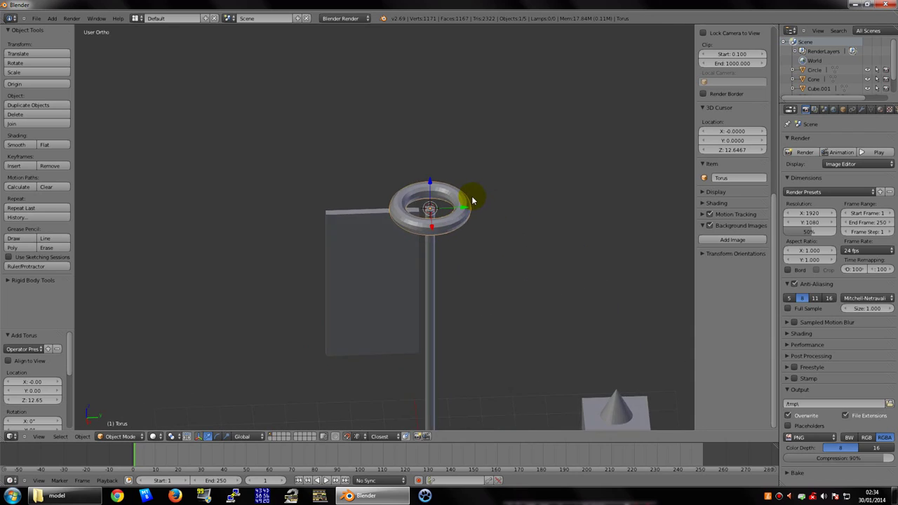
pyautogui.scroll(-2, 480, 267)
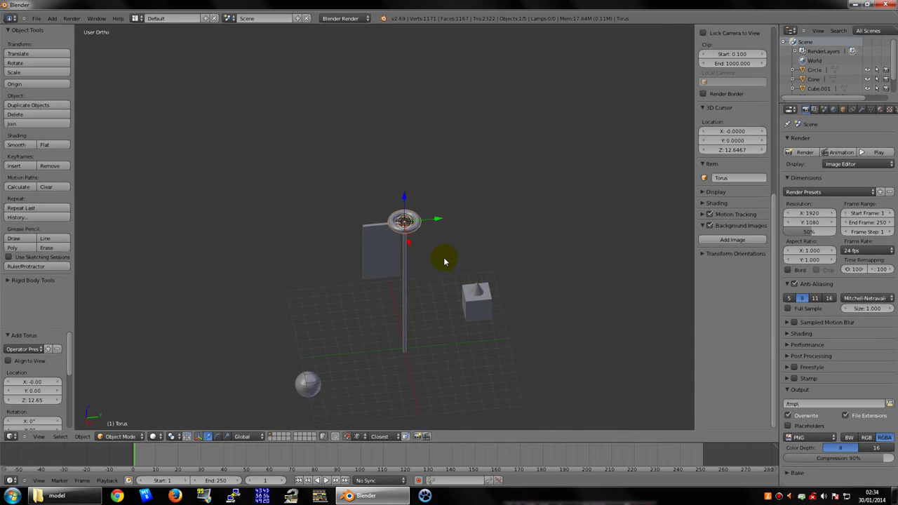
pyautogui.moveTo(444, 261); pyautogui.dragTo(435, 275, button='middle')
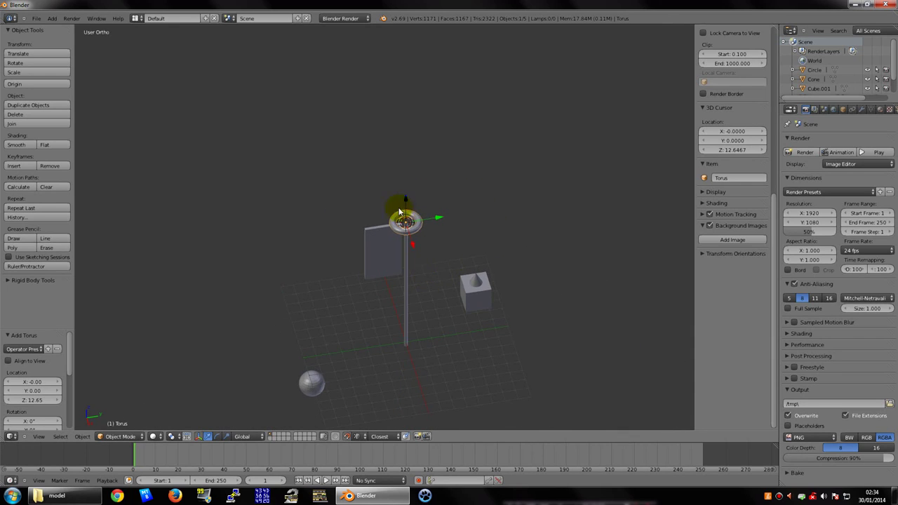
pyautogui.moveTo(399, 211)
pyautogui.keyDown('shift'); pyautogui.mouseDown(button='middle')
pyautogui.moveTo(311, 197)
pyautogui.moveTo(411, 214)
pyautogui.moveTo(366, 209)
pyautogui.mouseUp(button='middle'); pyautogui.keyUp('shift')
pyautogui.scroll(2, 412, 214)
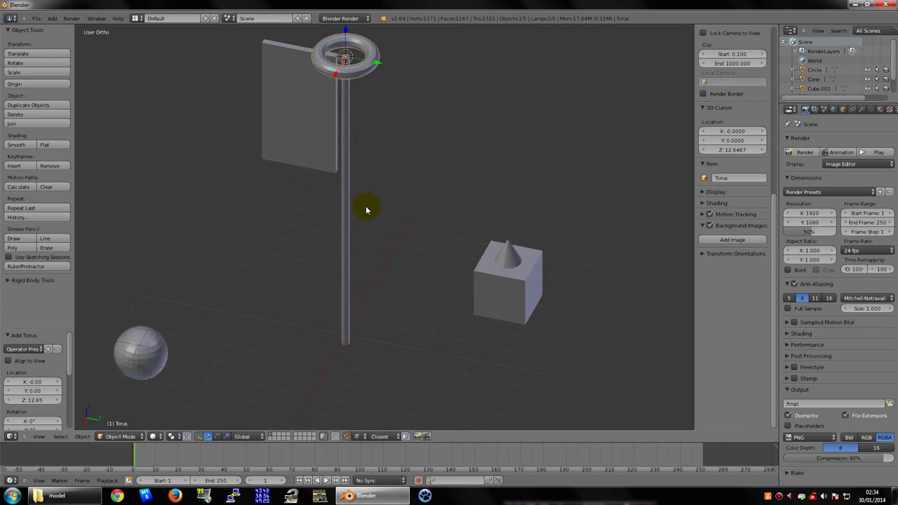
pyautogui.scroll(-2, 446, 272)
pyautogui.scroll(-2, 432, 260)
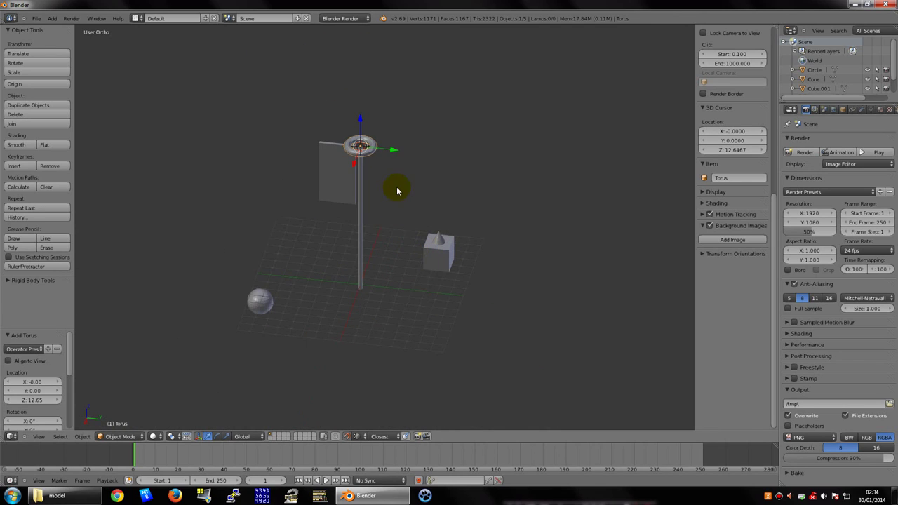
# - Select the flag and frame it together with the pole
pyautogui.rightClick(336, 180)
pyautogui.scroll(2, 454, 215)
pyautogui.scroll(2, 454, 214)
pyautogui.press('Tab')
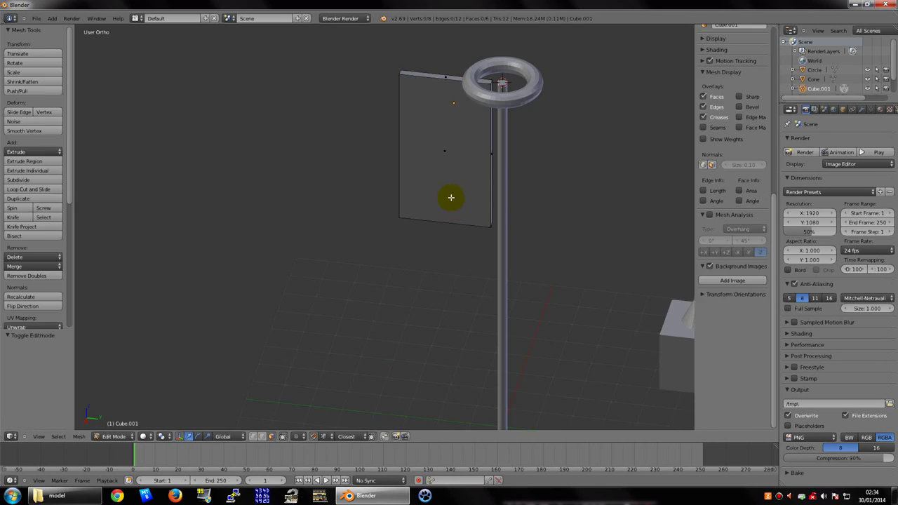
pyautogui.press('Tab')
pyautogui.scroll(-3, 456, 206)
pyautogui.moveTo(456, 206)
pyautogui.mouseDown(button='middle')
pyautogui.moveTo(481, 161)
pyautogui.moveTo(415, 215)
pyautogui.moveTo(403, 251)
pyautogui.mouseUp(button='middle')
pyautogui.scroll(1, 413, 215)
pyautogui.scroll(3, 435, 220)
pyautogui.keyDown('shift'); pyautogui.moveTo(435, 221); pyautogui.dragTo(377, 227, button='middle'); pyautogui.keyUp('shift')
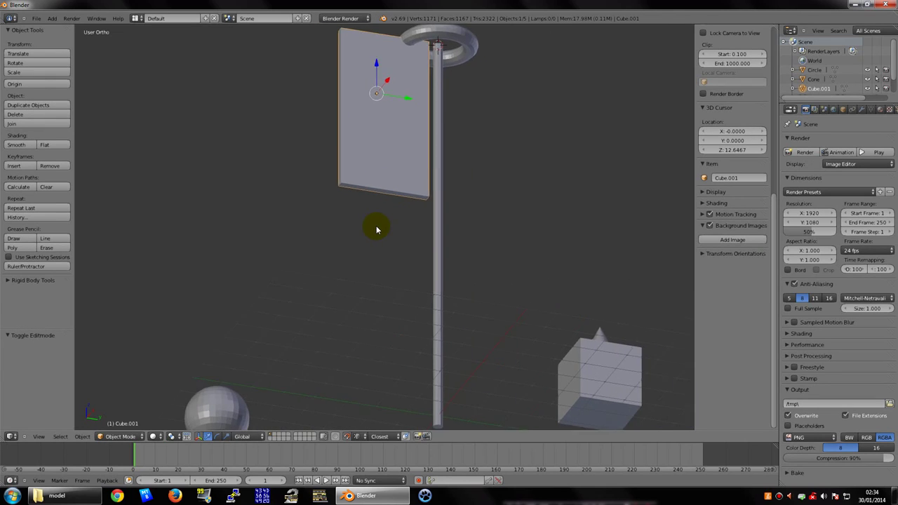
pyautogui.scroll(4, 393, 253)
# - Snap the 3D cursor to the flag's bottom edge (X 0.0203, Y -1.7724, Z 7.3632), undoing a stray cube
pyautogui.press('Tab')
pyautogui.rightClick(371, 184)
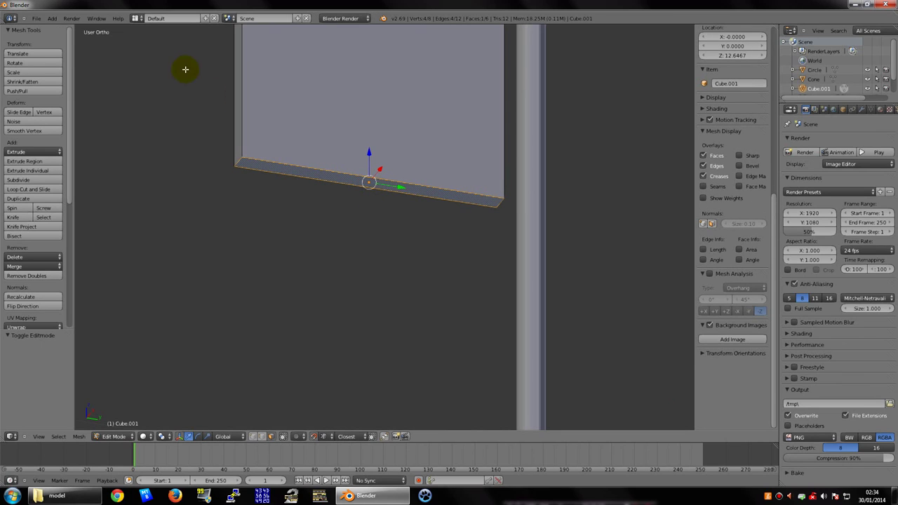
pyautogui.click(52, 18)
pyautogui.moveTo(62, 27)
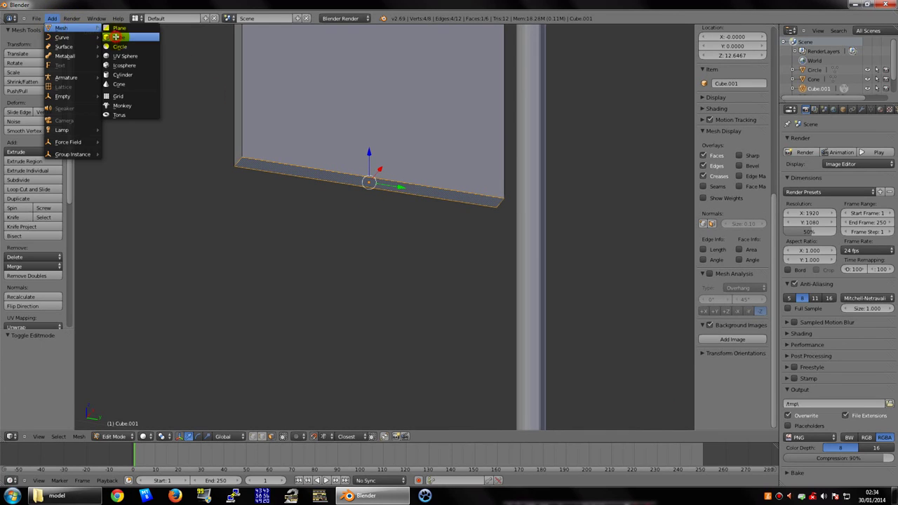
pyautogui.click(116, 36)
pyautogui.scroll(-2, 381, 130)
pyautogui.scroll(-3, 367, 138)
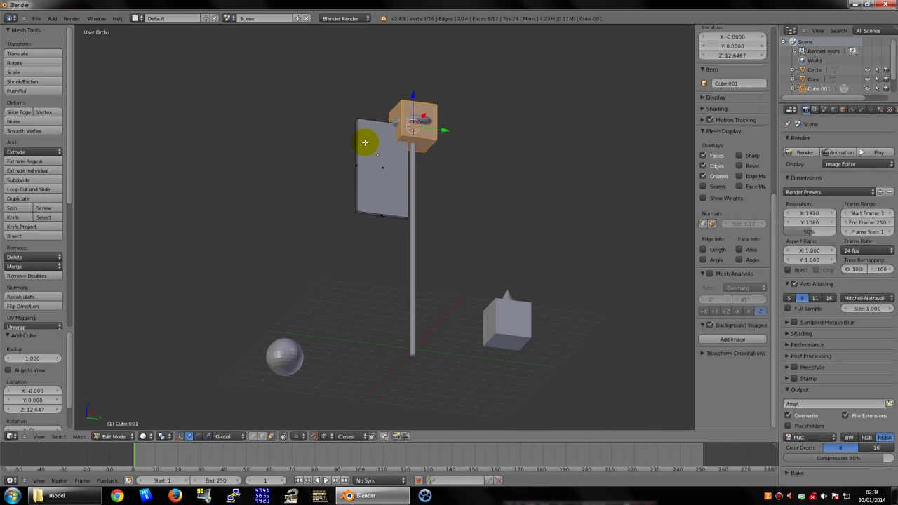
pyautogui.hotkey('ctrl', 'z')
pyautogui.scroll(2, 365, 142)
pyautogui.scroll(4, 365, 142)
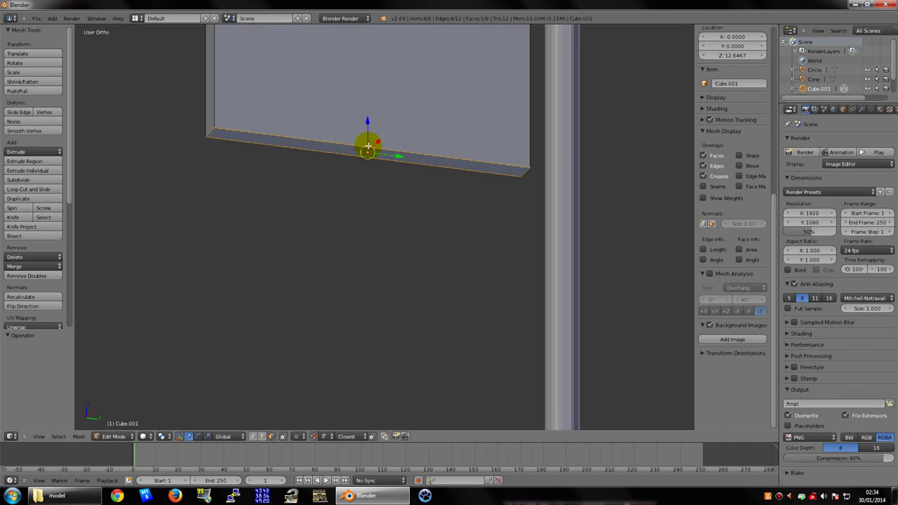
pyautogui.hotkey('shift', 's')
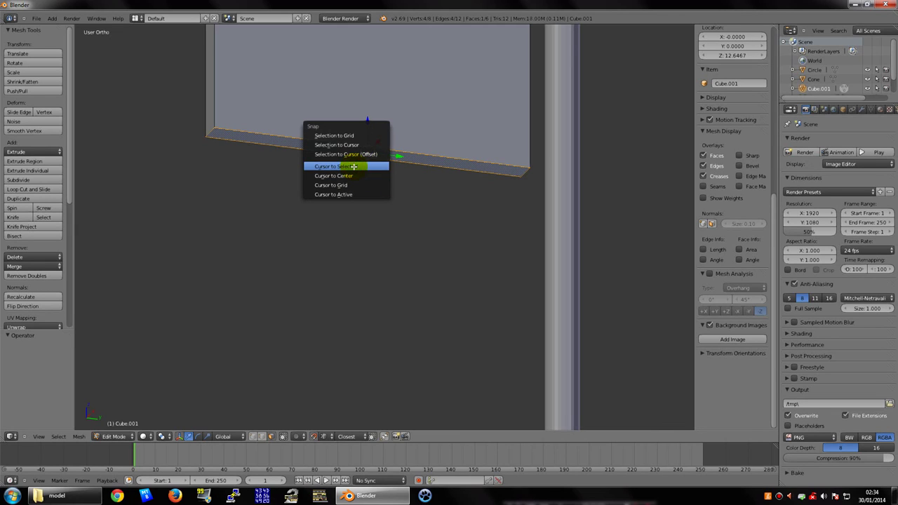
pyautogui.click(354, 167)
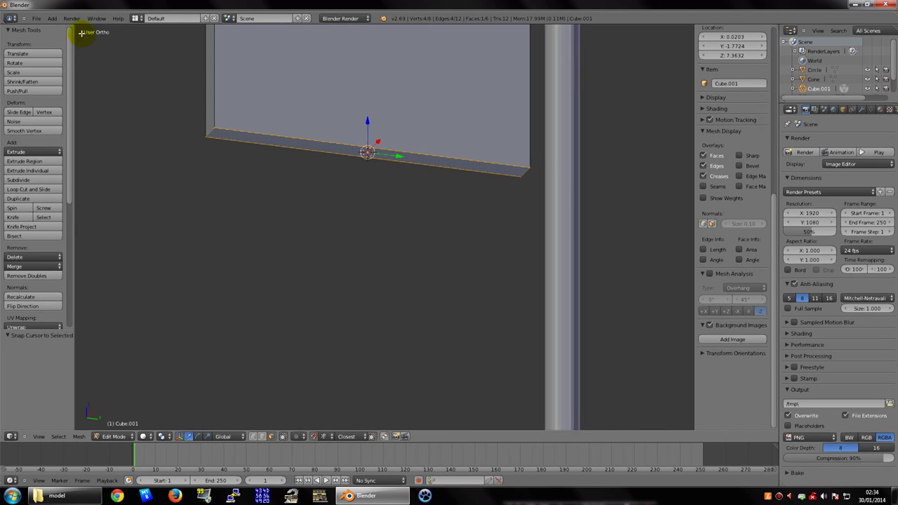
# - Add a radius-1 cube into the flag's mesh at its lower edge
pyautogui.click(53, 18)
pyautogui.moveTo(62, 28)
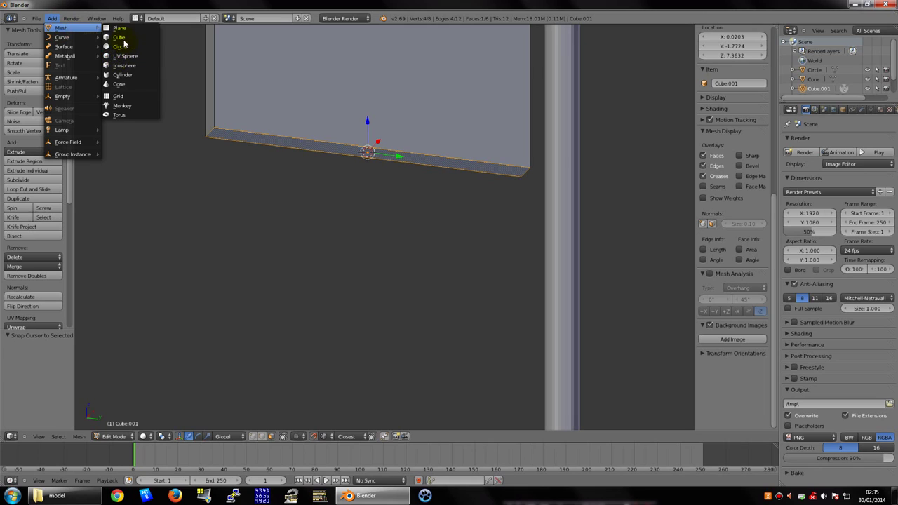
pyautogui.click(121, 37)
pyautogui.scroll(-5, 324, 168)
pyautogui.keyDown('shift'); pyautogui.moveTo(366, 188); pyautogui.dragTo(288, 193, button='middle'); pyautogui.keyUp('shift')
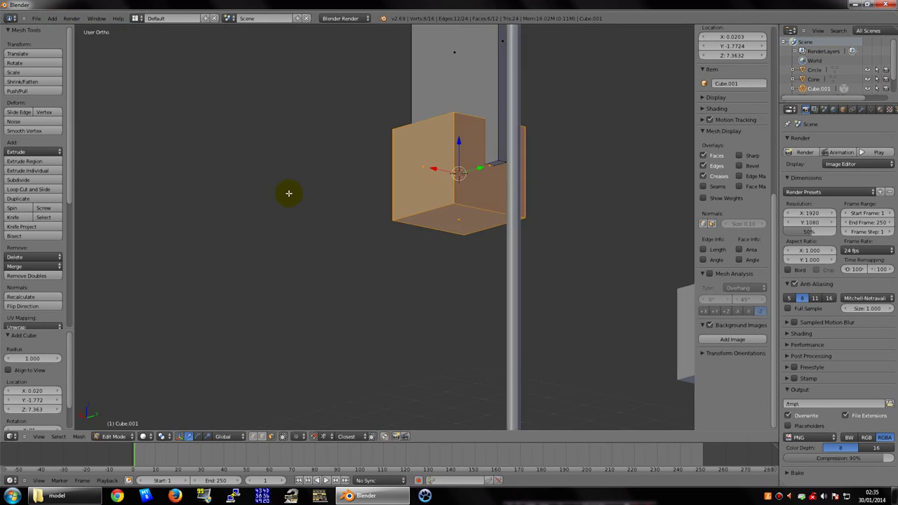
pyautogui.scroll(-2, 355, 200)
pyautogui.scroll(-2, 373, 190)
pyautogui.scroll(-1, 373, 190)
# - Check the flag with its new cube block in Object Mode, then return to Edit Mode
pyautogui.press('Tab')
pyautogui.scroll(-3, 381, 197)
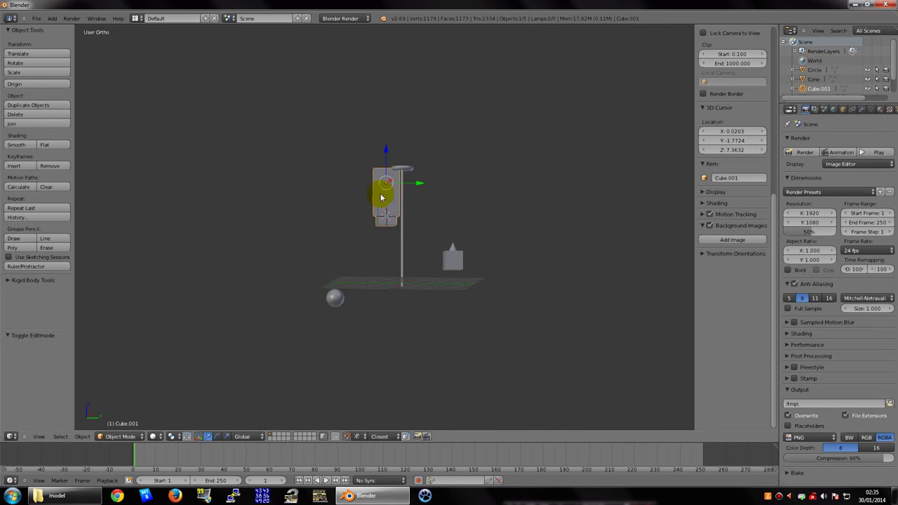
pyautogui.moveTo(381, 198)
pyautogui.mouseDown(button='middle')
pyautogui.moveTo(397, 214)
pyautogui.moveTo(395, 206)
pyautogui.mouseUp(button='middle')
pyautogui.scroll(2, 395, 207)
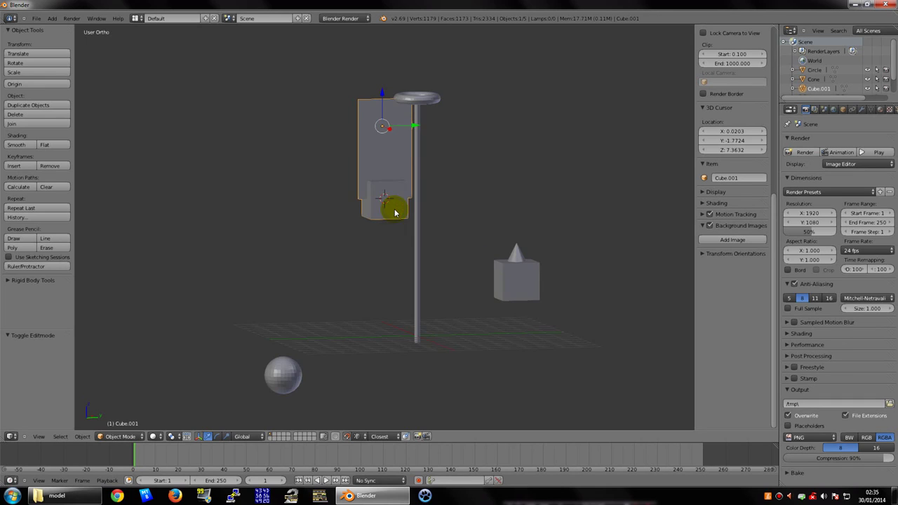
pyautogui.scroll(2, 430, 236)
pyautogui.scroll(3, 361, 170)
pyautogui.press('Tab')
pyautogui.press('Tab')
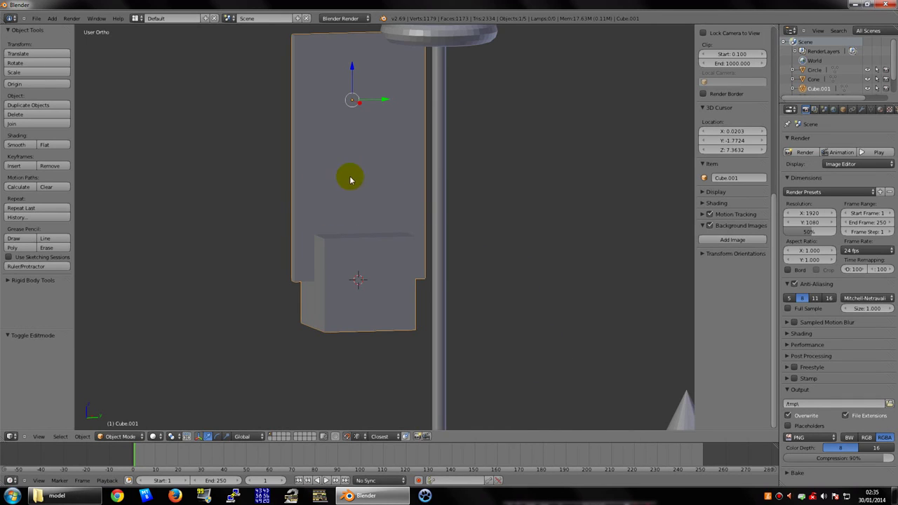
pyautogui.scroll(-4, 344, 203)
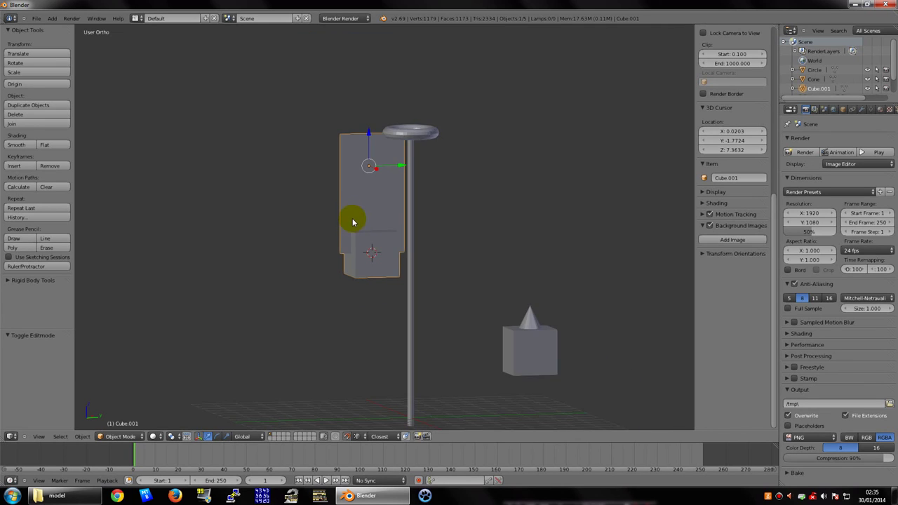
pyautogui.scroll(3, 351, 219)
pyautogui.press('Tab')
pyautogui.moveTo(351, 237)
pyautogui.mouseDown(button='middle')
pyautogui.moveTo(381, 234)
pyautogui.moveTo(335, 281)
pyautogui.mouseUp(button='middle')
# - Select the cube block's faces within the flag mesh
pyautogui.press('a')
pyautogui.press('a')
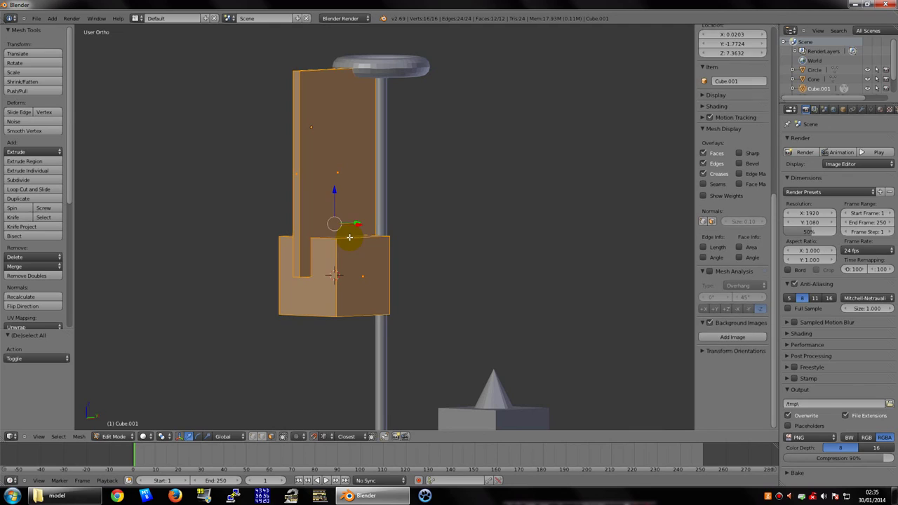
pyautogui.press('a')
pyautogui.moveTo(350, 237)
pyautogui.mouseDown(button='middle')
pyautogui.moveTo(407, 199)
pyautogui.moveTo(395, 235)
pyautogui.moveTo(327, 261)
pyautogui.moveTo(316, 287)
pyautogui.moveTo(367, 317)
pyautogui.moveTo(388, 272)
pyautogui.moveTo(362, 265)
pyautogui.mouseUp(button='middle')
pyautogui.rightClick(320, 285)
pyautogui.keyDown('shift'); pyautogui.rightClick(361, 265); pyautogui.keyUp('shift')
pyautogui.keyDown('shift'); pyautogui.rightClick(367, 317); pyautogui.keyUp('shift')
pyautogui.keyDown('shift'); pyautogui.rightClick(388, 271); pyautogui.keyUp('shift')
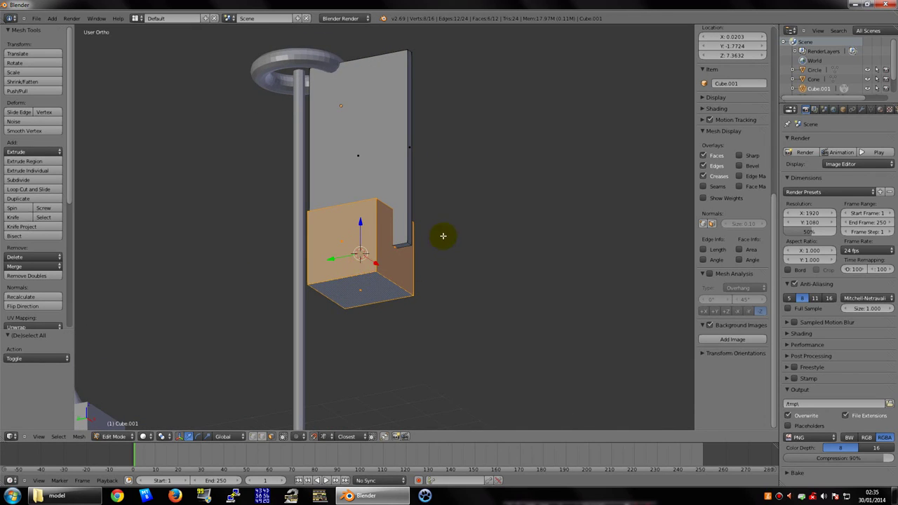
pyautogui.moveTo(442, 235); pyautogui.dragTo(433, 246, button='middle')
# - Separate the selected faces into their own object, Cube.000, back in Object Mode
pyautogui.press('p')
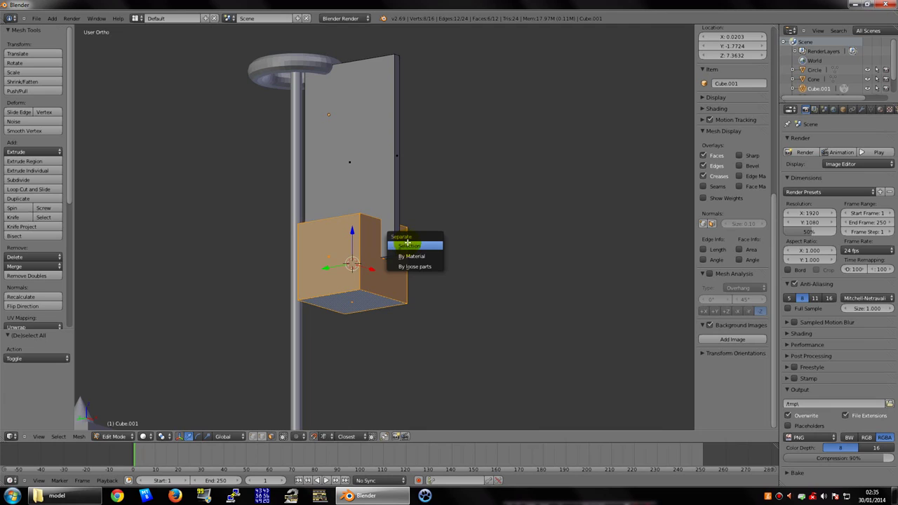
pyautogui.click(417, 244)
pyautogui.moveTo(416, 245)
pyautogui.mouseDown(button='middle')
pyautogui.moveTo(363, 255)
pyautogui.moveTo(385, 254)
pyautogui.moveTo(325, 278)
pyautogui.mouseUp(button='middle')
pyautogui.press('a')
pyautogui.press('a')
pyautogui.press('Tab')
pyautogui.scroll(4, 325, 274)
pyautogui.rightClick(325, 272)
# - Try moving the flag strip, cancelling both moves so it stays in place
pyautogui.press('g')
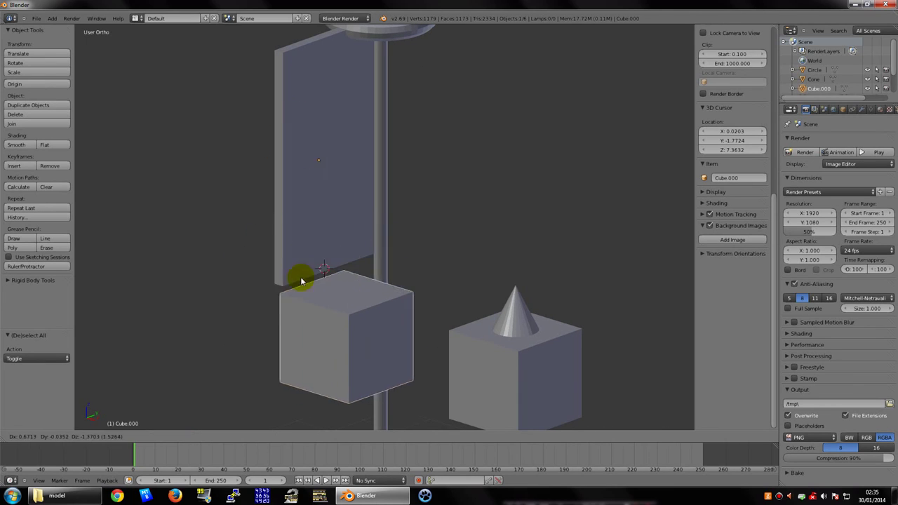
pyautogui.press('Escape')
pyautogui.press('g')
pyautogui.press('Escape')
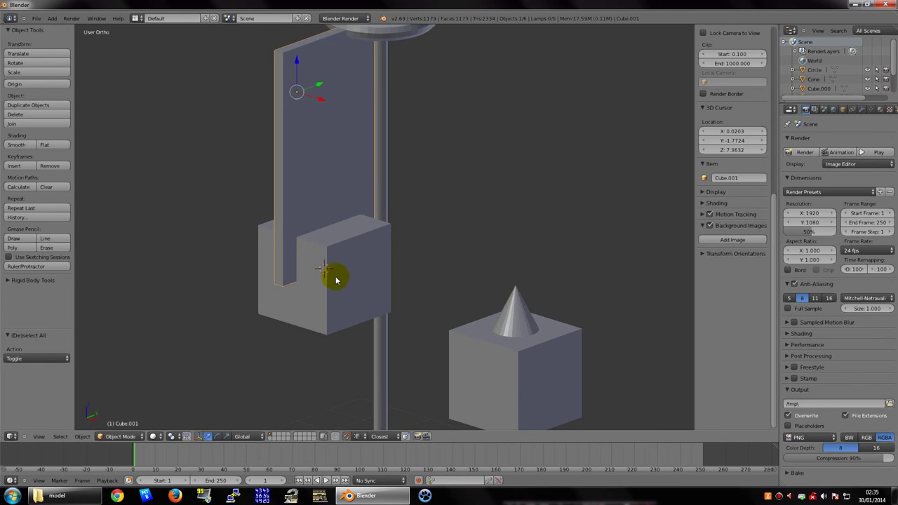
pyautogui.scroll(-4, 358, 238)
pyautogui.scroll(5, 358, 251)
# - Join the cube block and flag strip into one object with Ctrl+J
pyautogui.rightClick(301, 305)
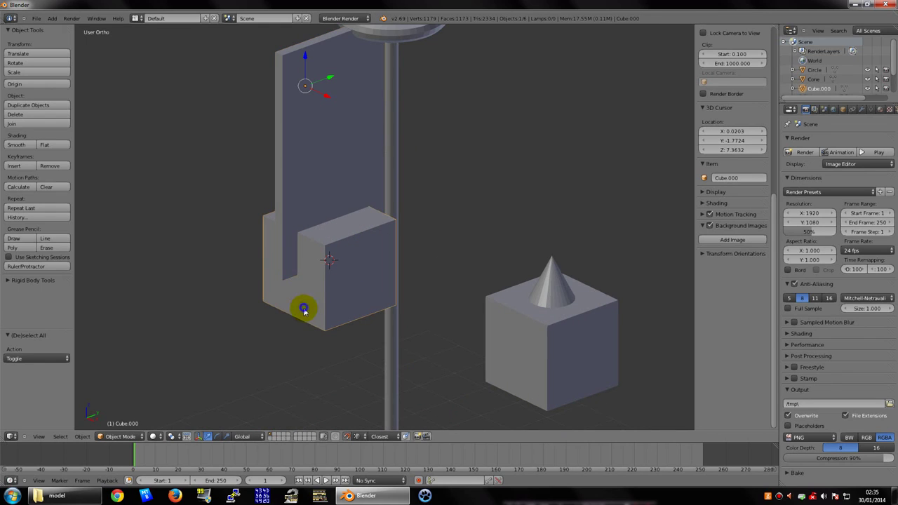
pyautogui.keyDown('shift'); pyautogui.rightClick(289, 196); pyautogui.keyUp('shift')
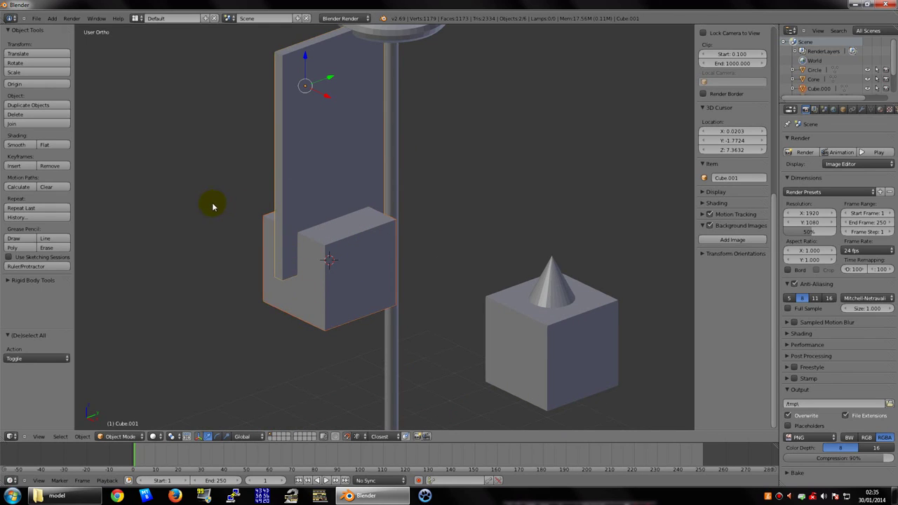
pyautogui.hotkey('ctrl', 'j')
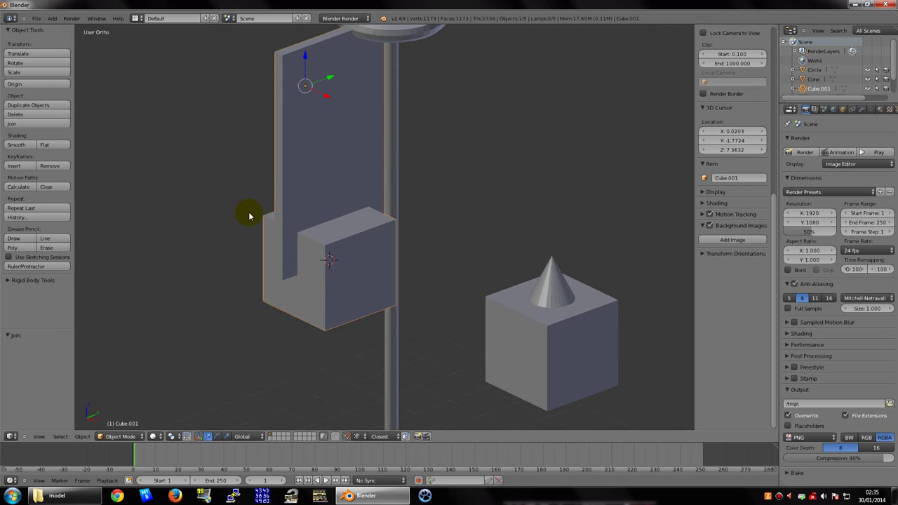
pyautogui.moveTo(339, 230)
pyautogui.mouseDown(button='middle')
pyautogui.moveTo(417, 226)
pyautogui.moveTo(477, 243)
pyautogui.moveTo(388, 236)
pyautogui.moveTo(344, 250)
pyautogui.moveTo(393, 257)
pyautogui.mouseUp(button='middle')
pyautogui.scroll(-3, 401, 246)
pyautogui.press('Tab')
pyautogui.press('Tab')
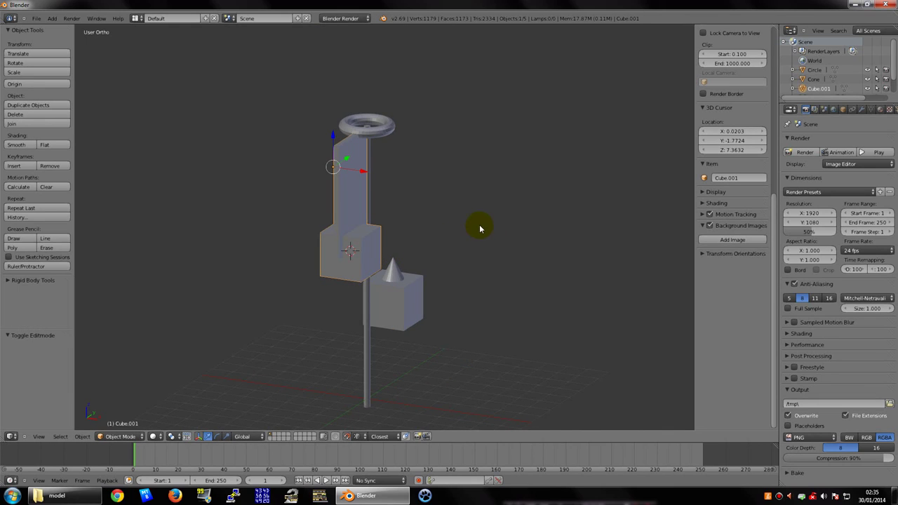
# - Scale the joined object along X, then enter Edit Mode and select the block's front face
pyautogui.press('s')
pyautogui.press('x')
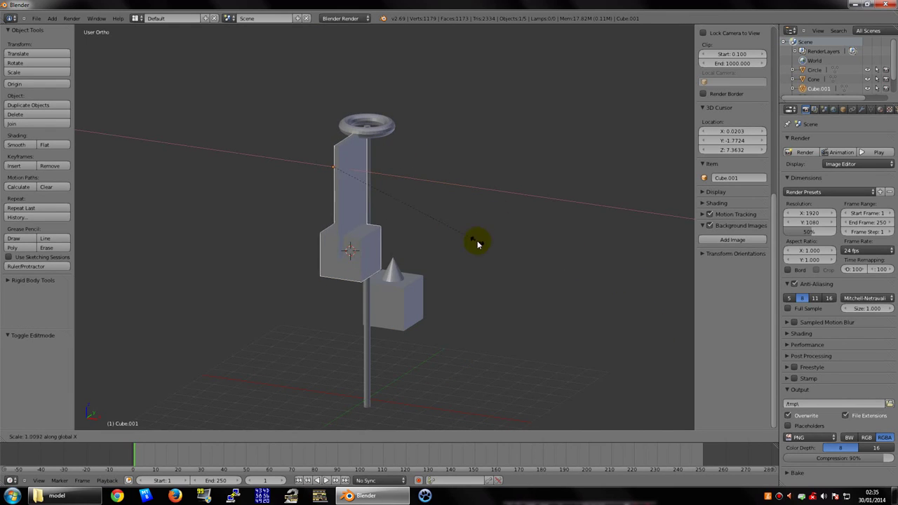
pyautogui.click(477, 243)
pyautogui.moveTo(477, 243)
pyautogui.mouseDown(button='middle')
pyautogui.moveTo(327, 212)
pyautogui.moveTo(392, 230)
pyautogui.moveTo(371, 235)
pyautogui.mouseUp(button='middle')
pyautogui.press('Tab')
pyautogui.scroll(2, 367, 234)
pyautogui.rightClick(321, 273)
# - Select the whole joined mesh and separate it by loose parts
pyautogui.press('a')
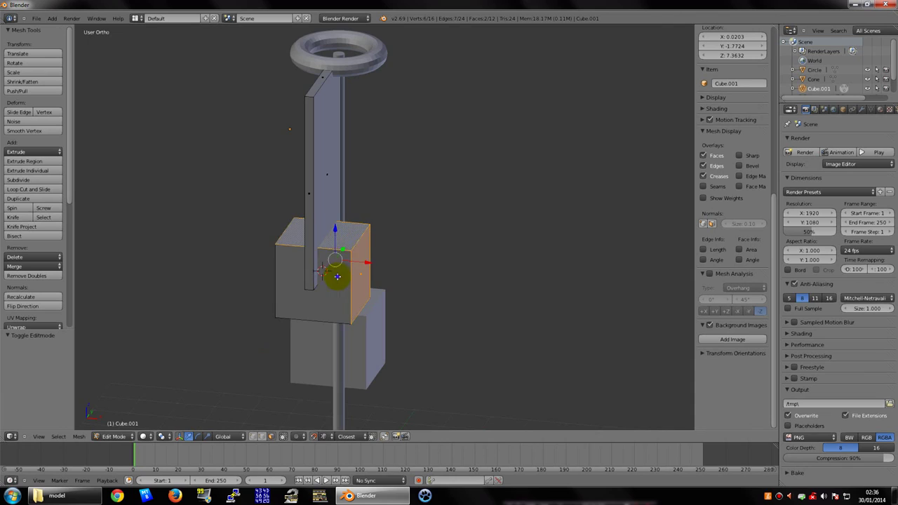
pyautogui.rightClick(337, 270)
pyautogui.moveTo(337, 271); pyautogui.dragTo(355, 261, button='middle')
pyautogui.press('a')
pyautogui.press('a')
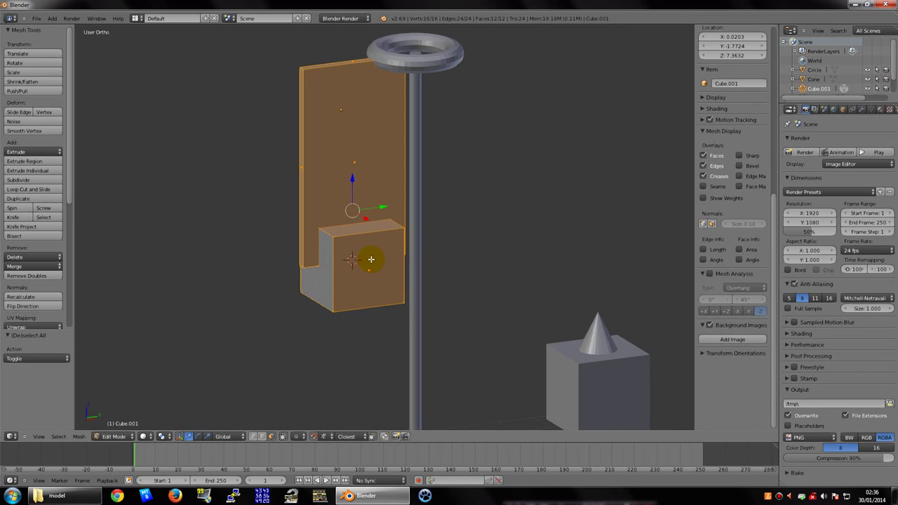
pyautogui.press('p')
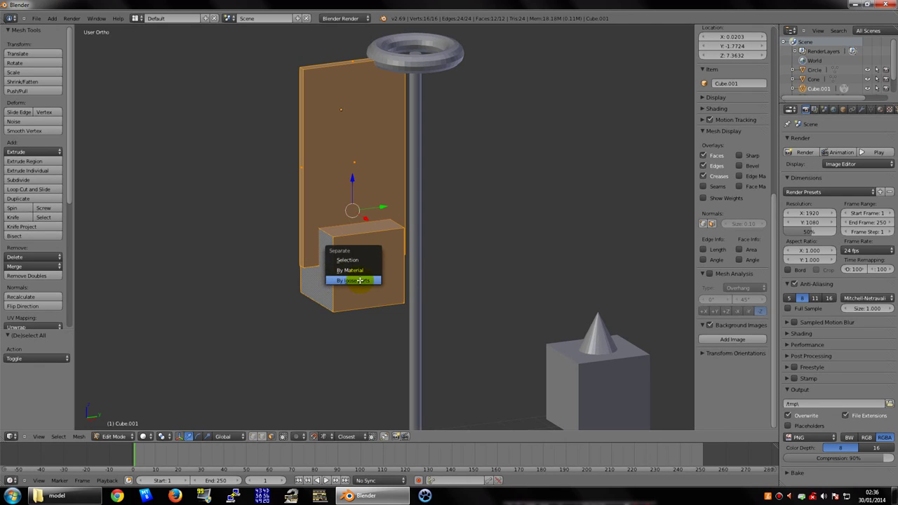
pyautogui.click(359, 280)
# - Return to Object Mode and select the tall flag object
pyautogui.moveTo(357, 279)
pyautogui.mouseDown(button='middle')
pyautogui.moveTo(391, 253)
pyautogui.moveTo(367, 243)
pyautogui.moveTo(381, 249)
pyautogui.moveTo(350, 260)
pyautogui.mouseUp(button='middle')
pyautogui.press('a')
pyautogui.press('a')
pyautogui.press('Tab')
pyautogui.press('a')
pyautogui.press('Tab')
pyautogui.press('Tab')
pyautogui.rightClick(316, 202)
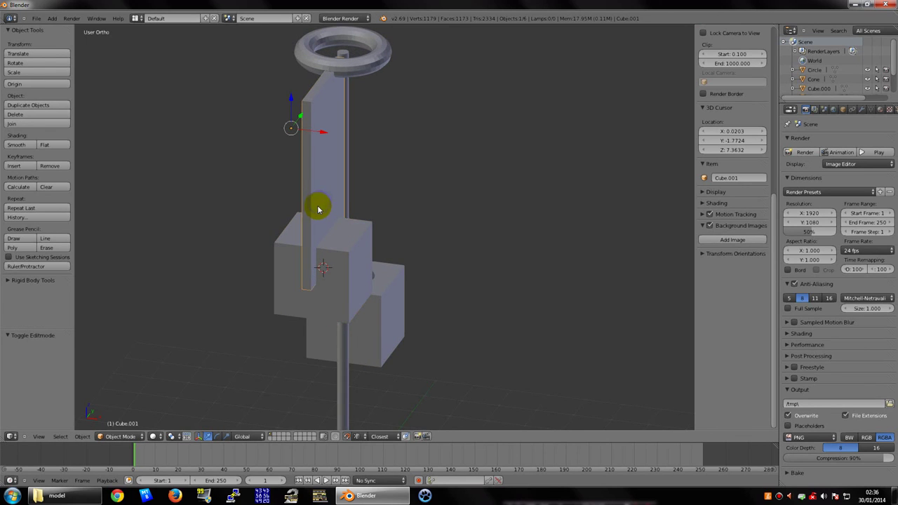
pyautogui.press('Tab')
pyautogui.press('Tab')
pyautogui.scroll(-5, 323, 206)
# - Orbit and zoom around the flagpole scene to inspect the pole and flag from the front
pyautogui.moveTo(323, 206)
pyautogui.mouseDown(button='middle')
pyautogui.moveTo(221, 206)
pyautogui.moveTo(343, 227)
pyautogui.moveTo(465, 224)
pyautogui.moveTo(394, 231)
pyautogui.mouseUp(button='middle')
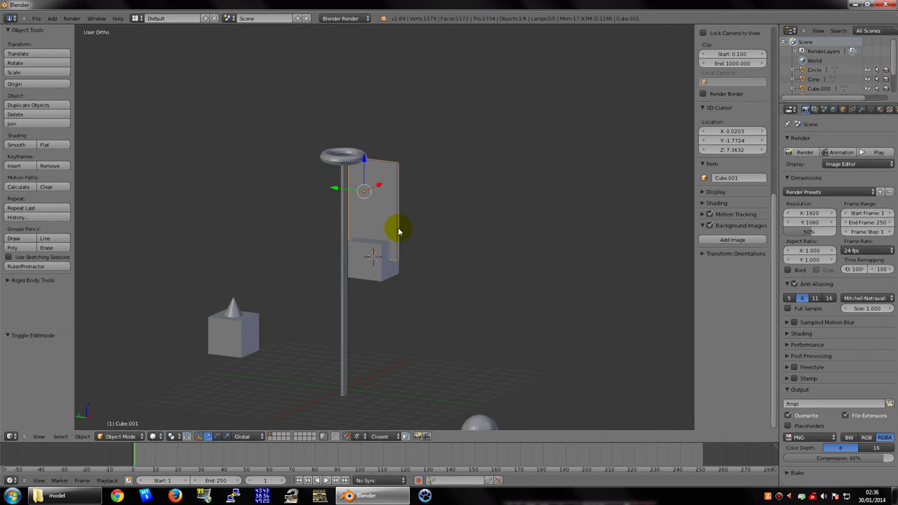
pyautogui.scroll(-2, 414, 214)
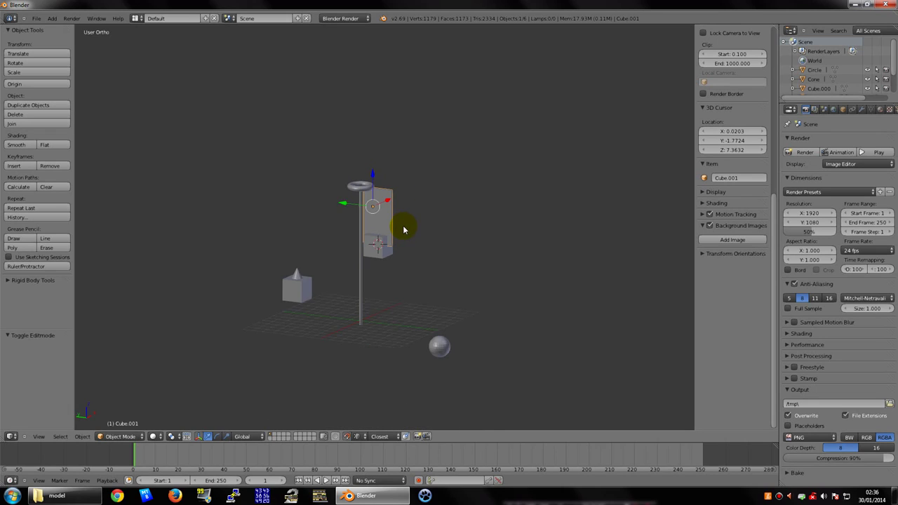
pyautogui.moveTo(405, 227)
pyautogui.mouseDown(button='middle')
pyautogui.moveTo(356, 226)
pyautogui.moveTo(362, 250)
pyautogui.moveTo(408, 240)
pyautogui.mouseUp(button='middle')
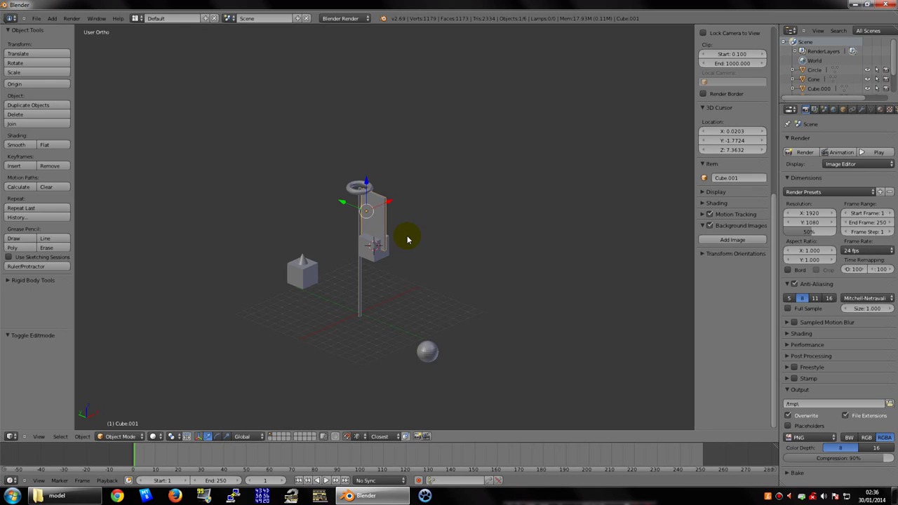
pyautogui.moveTo(389, 261)
pyautogui.mouseDown(button='middle')
pyautogui.moveTo(433, 266)
pyautogui.moveTo(437, 255)
pyautogui.moveTo(367, 227)
pyautogui.moveTo(242, 232)
pyautogui.moveTo(377, 225)
pyautogui.moveTo(293, 226)
pyautogui.moveTo(416, 256)
pyautogui.moveTo(477, 260)
pyautogui.moveTo(431, 256)
pyautogui.moveTo(459, 257)
pyautogui.moveTo(446, 261)
pyautogui.mouseUp(button='middle')
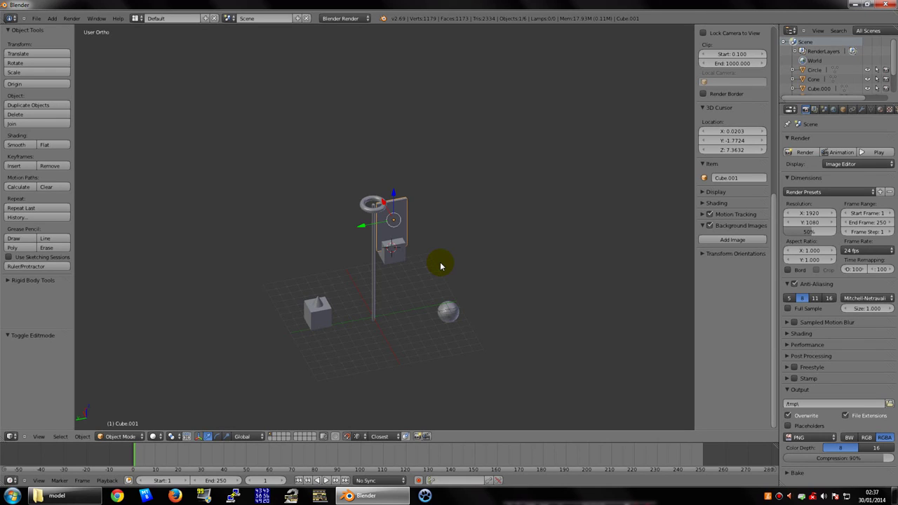
pyautogui.moveTo(440, 265); pyautogui.dragTo(433, 236, button='middle')
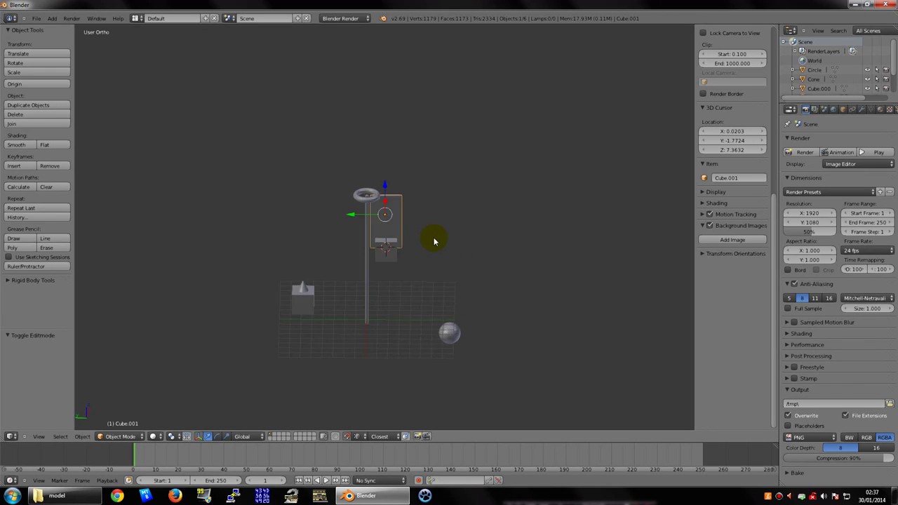
pyautogui.scroll(4, 433, 237)
pyautogui.moveTo(399, 265)
pyautogui.mouseDown(button='middle')
pyautogui.moveTo(221, 227)
pyautogui.moveTo(417, 236)
pyautogui.moveTo(527, 224)
pyautogui.moveTo(267, 213)
pyautogui.moveTo(326, 235)
pyautogui.moveTo(383, 226)
pyautogui.moveTo(376, 187)
pyautogui.moveTo(313, 224)
pyautogui.moveTo(396, 256)
pyautogui.moveTo(537, 247)
pyautogui.moveTo(362, 255)
pyautogui.moveTo(377, 258)
pyautogui.moveTo(277, 247)
pyautogui.moveTo(377, 195)
pyautogui.moveTo(435, 214)
pyautogui.moveTo(435, 203)
pyautogui.mouseUp(button='middle')
pyautogui.scroll(3, 378, 200)
pyautogui.scroll(-4, 344, 220)
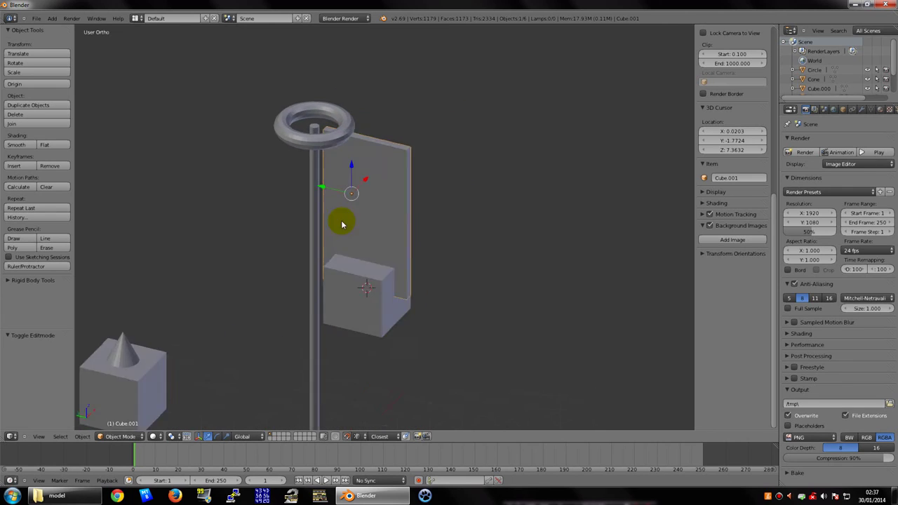
# - View the scene from higher angles, then close the Explorer window to reveal the closing text
pyautogui.moveTo(344, 220)
pyautogui.mouseDown(button='middle')
pyautogui.moveTo(365, 248)
pyautogui.moveTo(474, 201)
pyautogui.moveTo(391, 206)
pyautogui.moveTo(388, 224)
pyautogui.mouseUp(button='middle')
pyautogui.scroll(3, 373, 242)
pyautogui.scroll(-3, 446, 208)
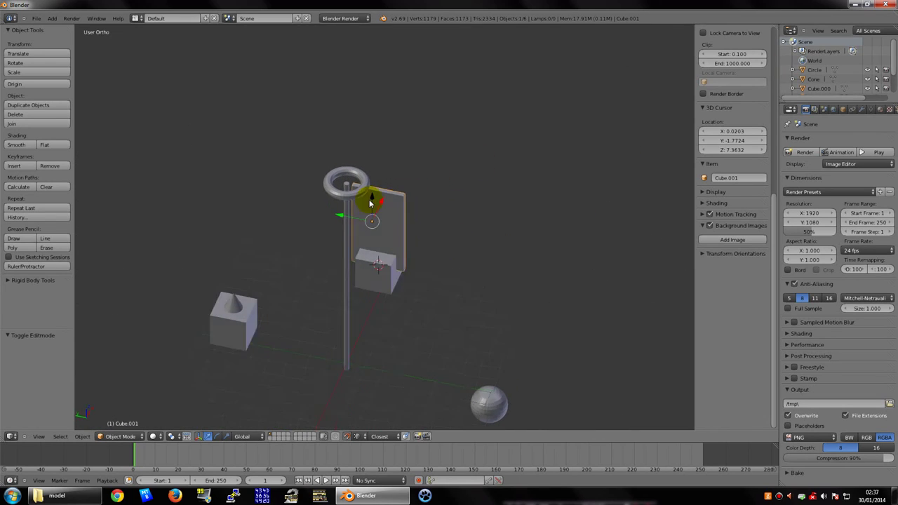
pyautogui.moveTo(367, 197)
pyautogui.mouseDown(button='middle')
pyautogui.moveTo(242, 194)
pyautogui.moveTo(425, 204)
pyautogui.moveTo(401, 215)
pyautogui.moveTo(522, 214)
pyautogui.moveTo(417, 243)
pyautogui.moveTo(513, 271)
pyautogui.moveTo(175, 268)
pyautogui.moveTo(263, 250)
pyautogui.moveTo(295, 222)
pyautogui.moveTo(279, 213)
pyautogui.moveTo(325, 210)
pyautogui.moveTo(271, 204)
pyautogui.moveTo(331, 208)
pyautogui.mouseUp(button='middle')
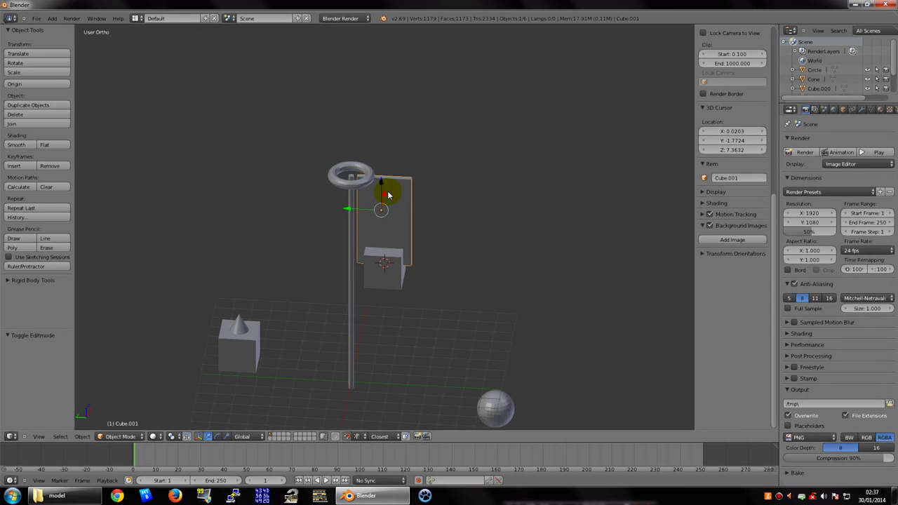
pyautogui.scroll(-3, 381, 195)
pyautogui.moveTo(381, 195)
pyautogui.mouseDown(button='middle')
pyautogui.moveTo(385, 229)
pyautogui.moveTo(421, 216)
pyautogui.moveTo(519, 212)
pyautogui.moveTo(379, 195)
pyautogui.mouseUp(button='middle')
pyautogui.scroll(4, 384, 233)
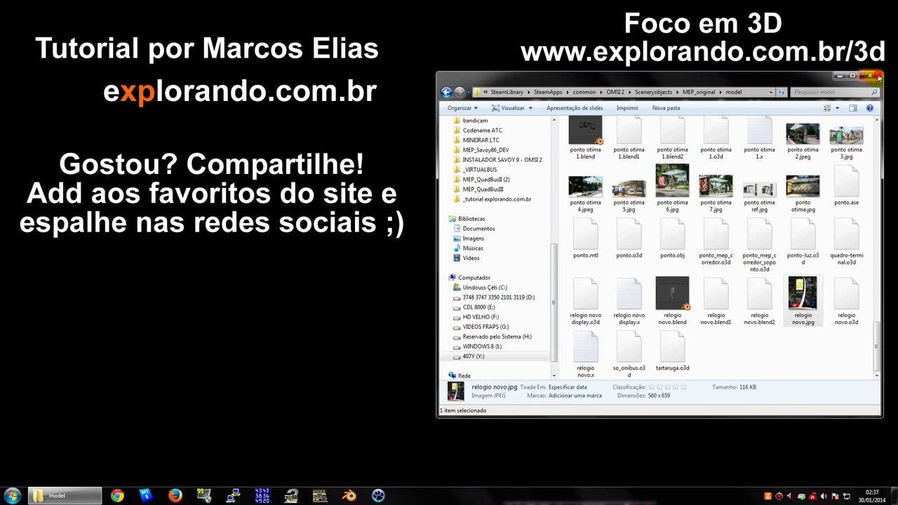
pyautogui.click(870, 75)
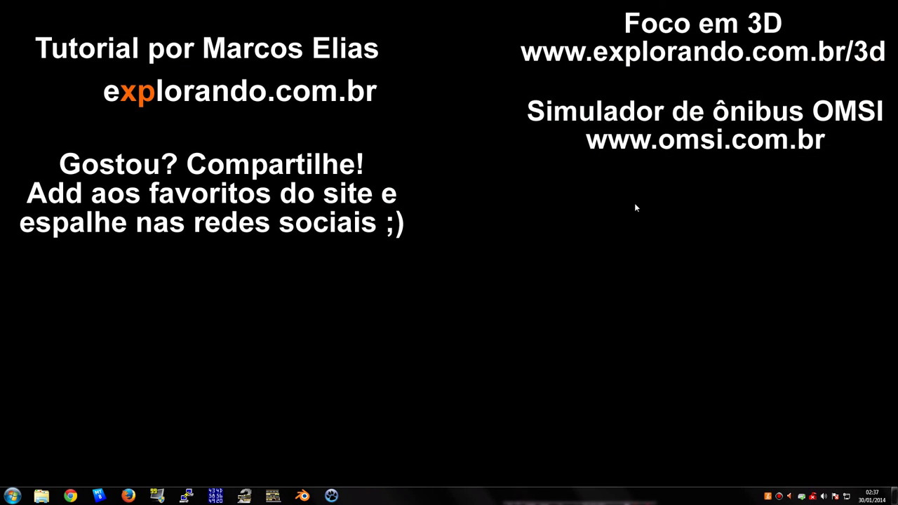